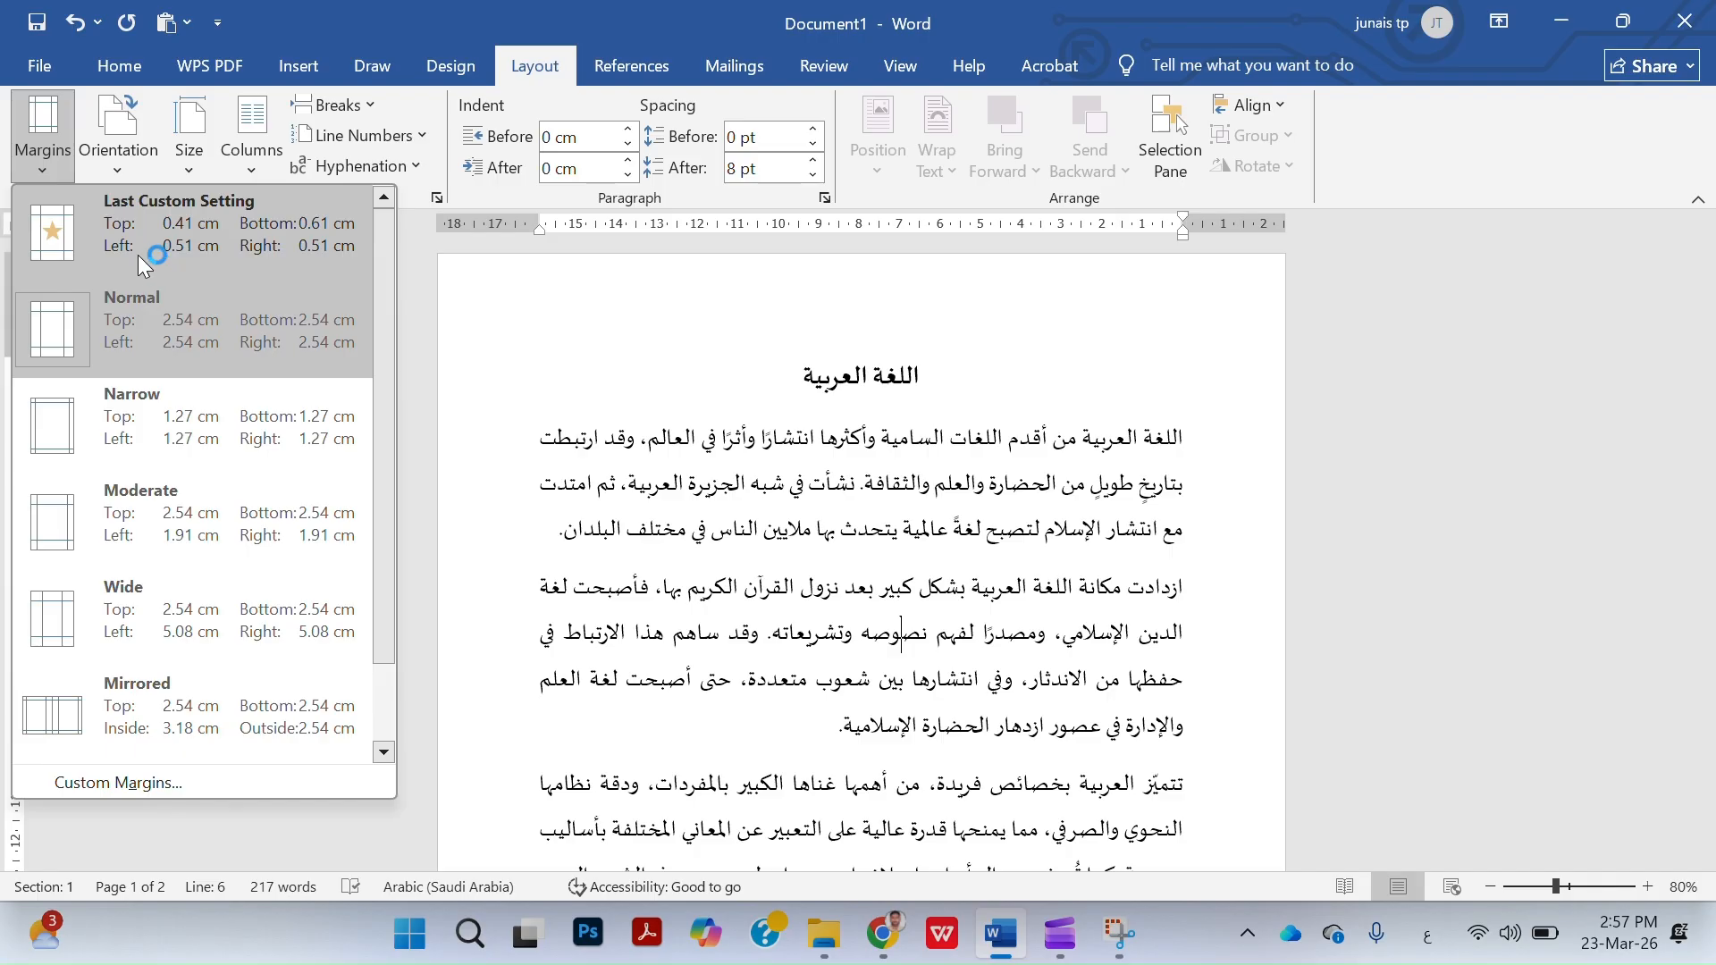
Switch the page orientation to landscape and return it to portrait.
click(113, 163)
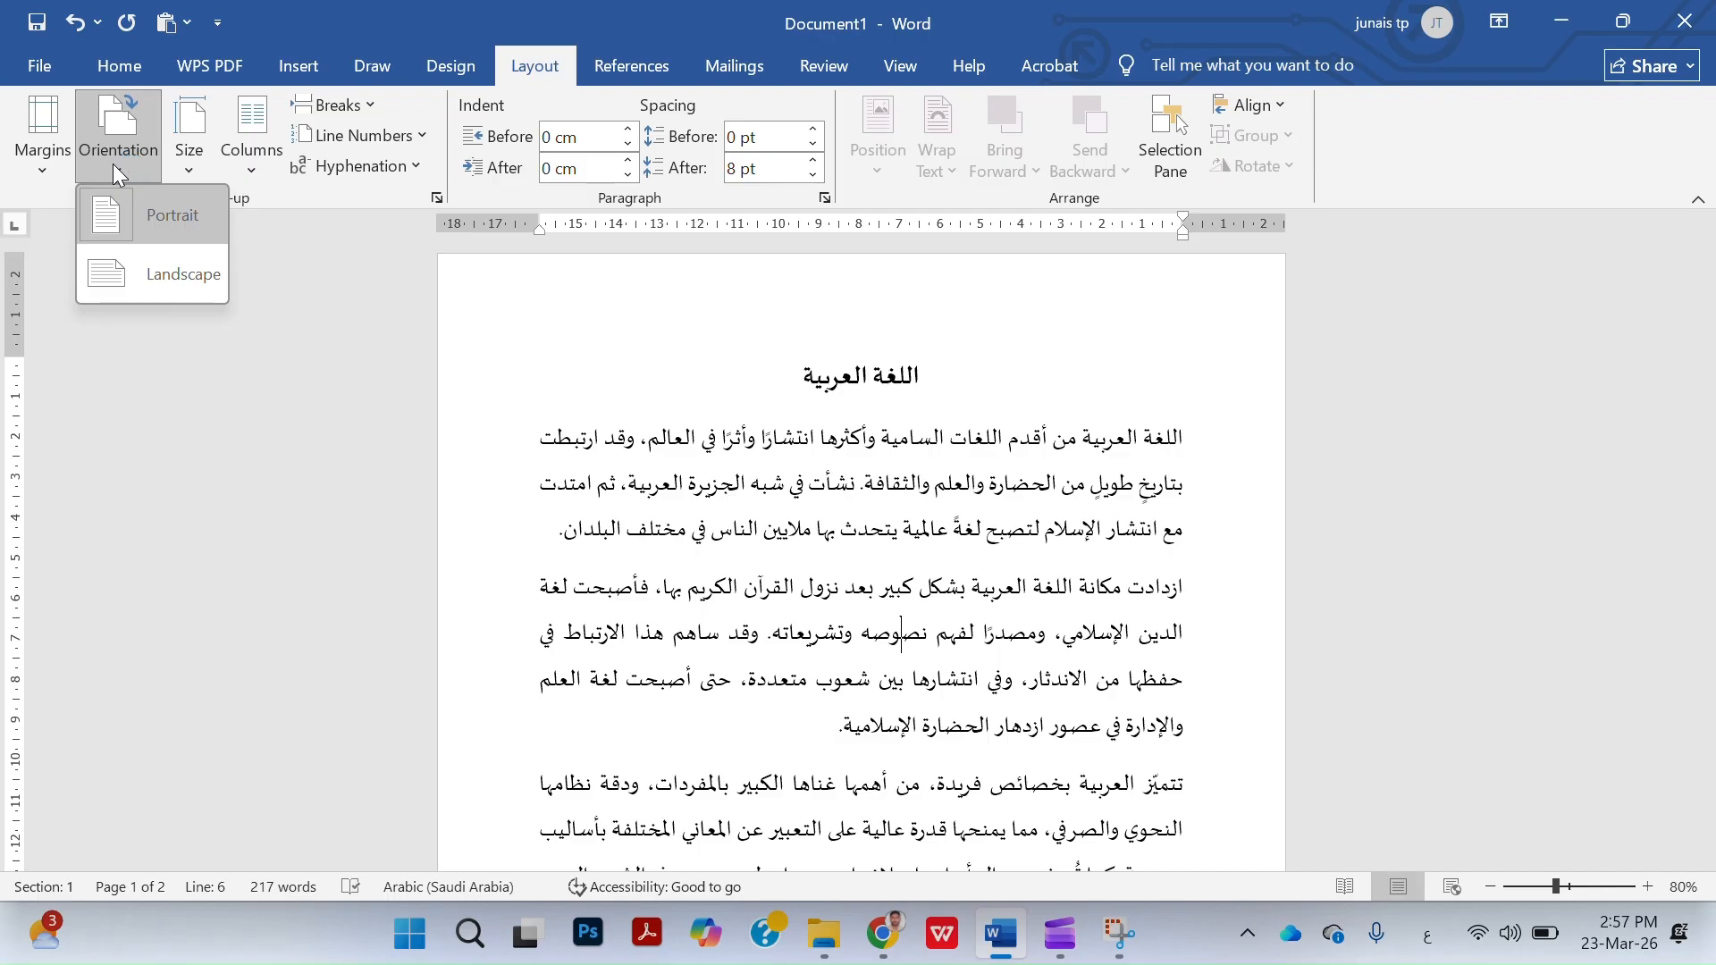
click(157, 293)
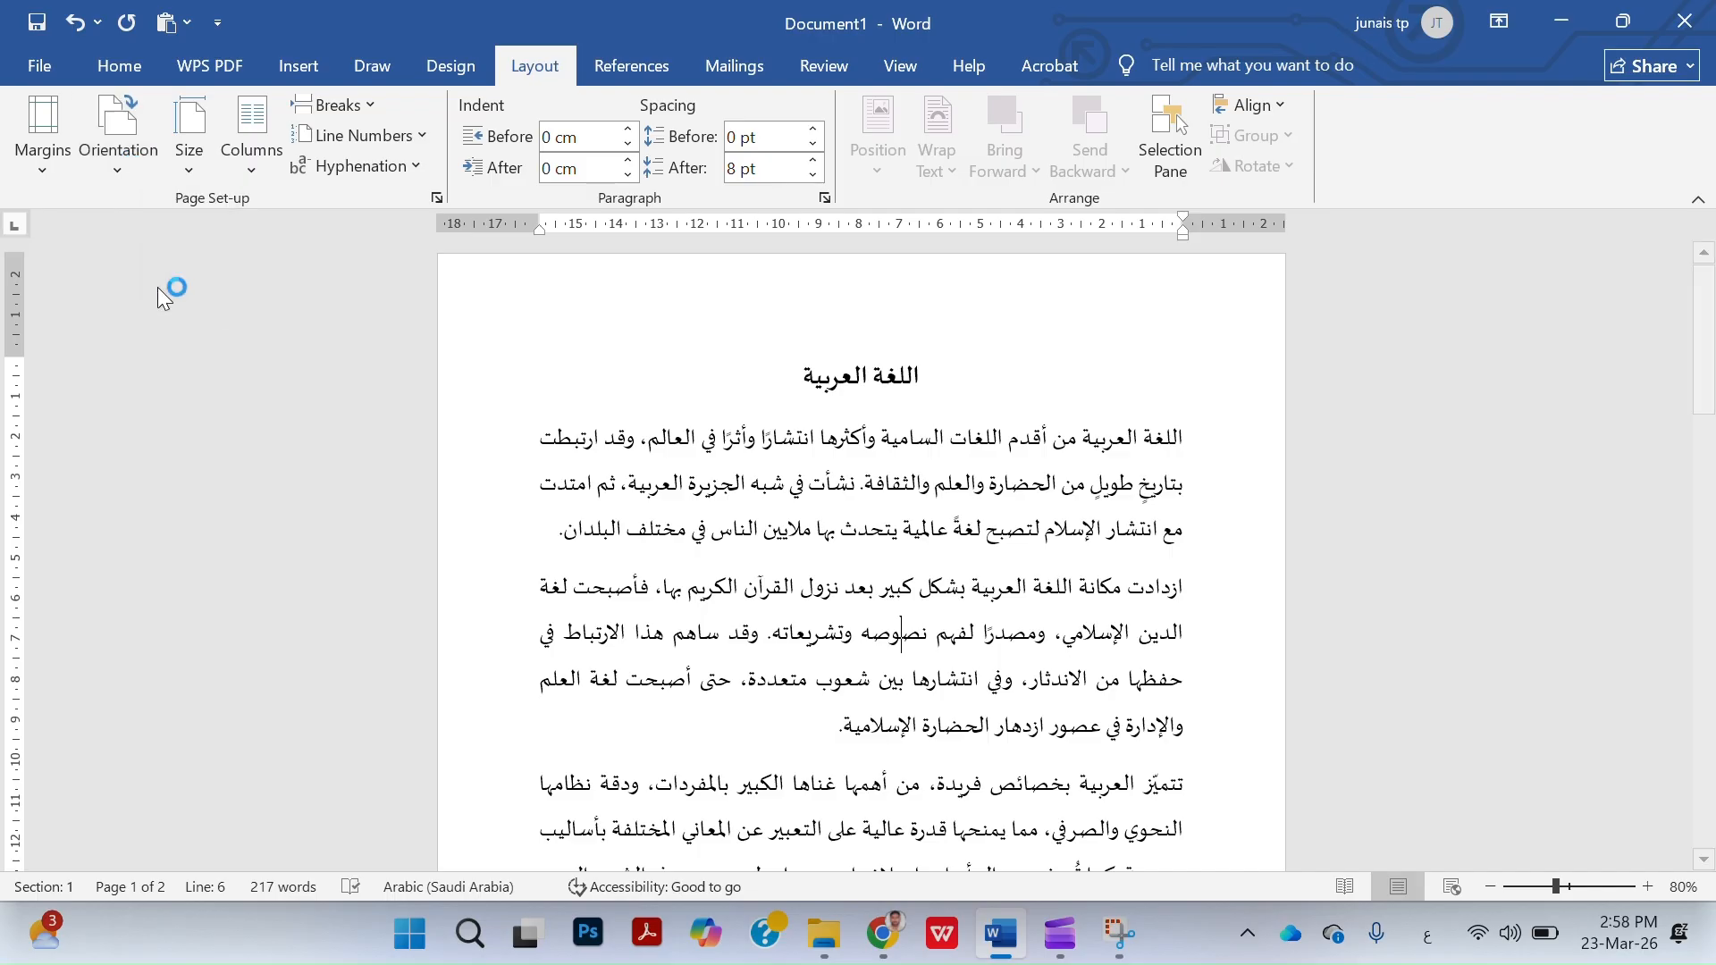
ctrl+scroll(601, 546, down, 4)
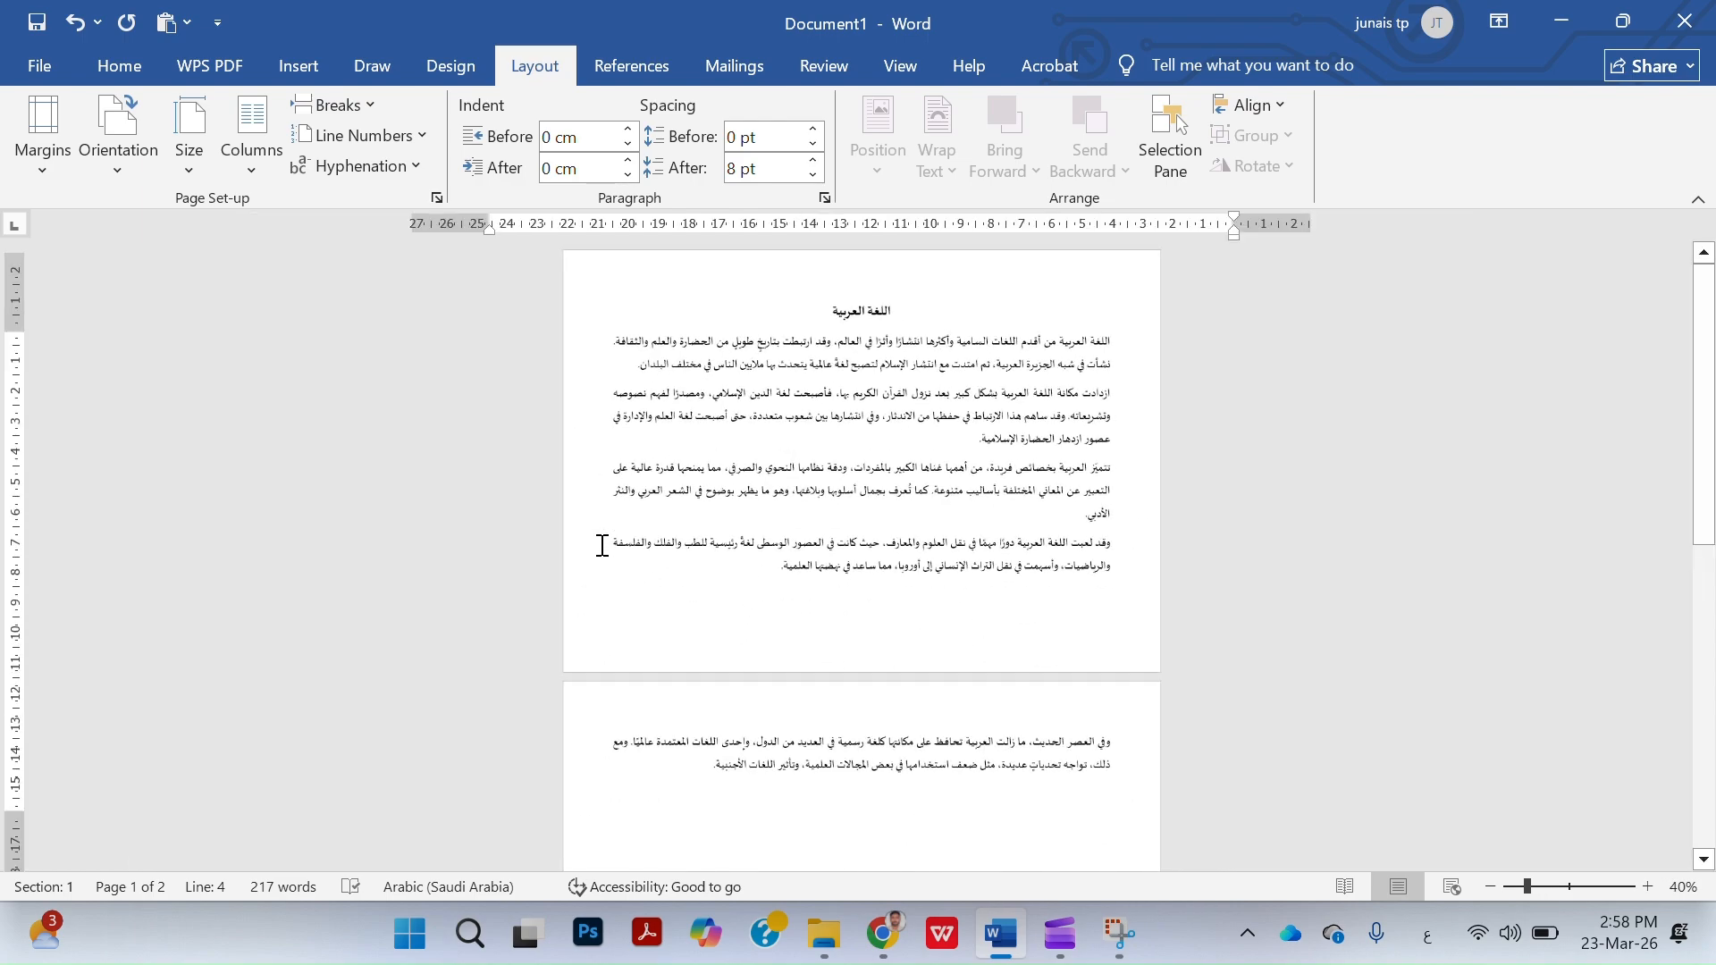
click(134, 156)
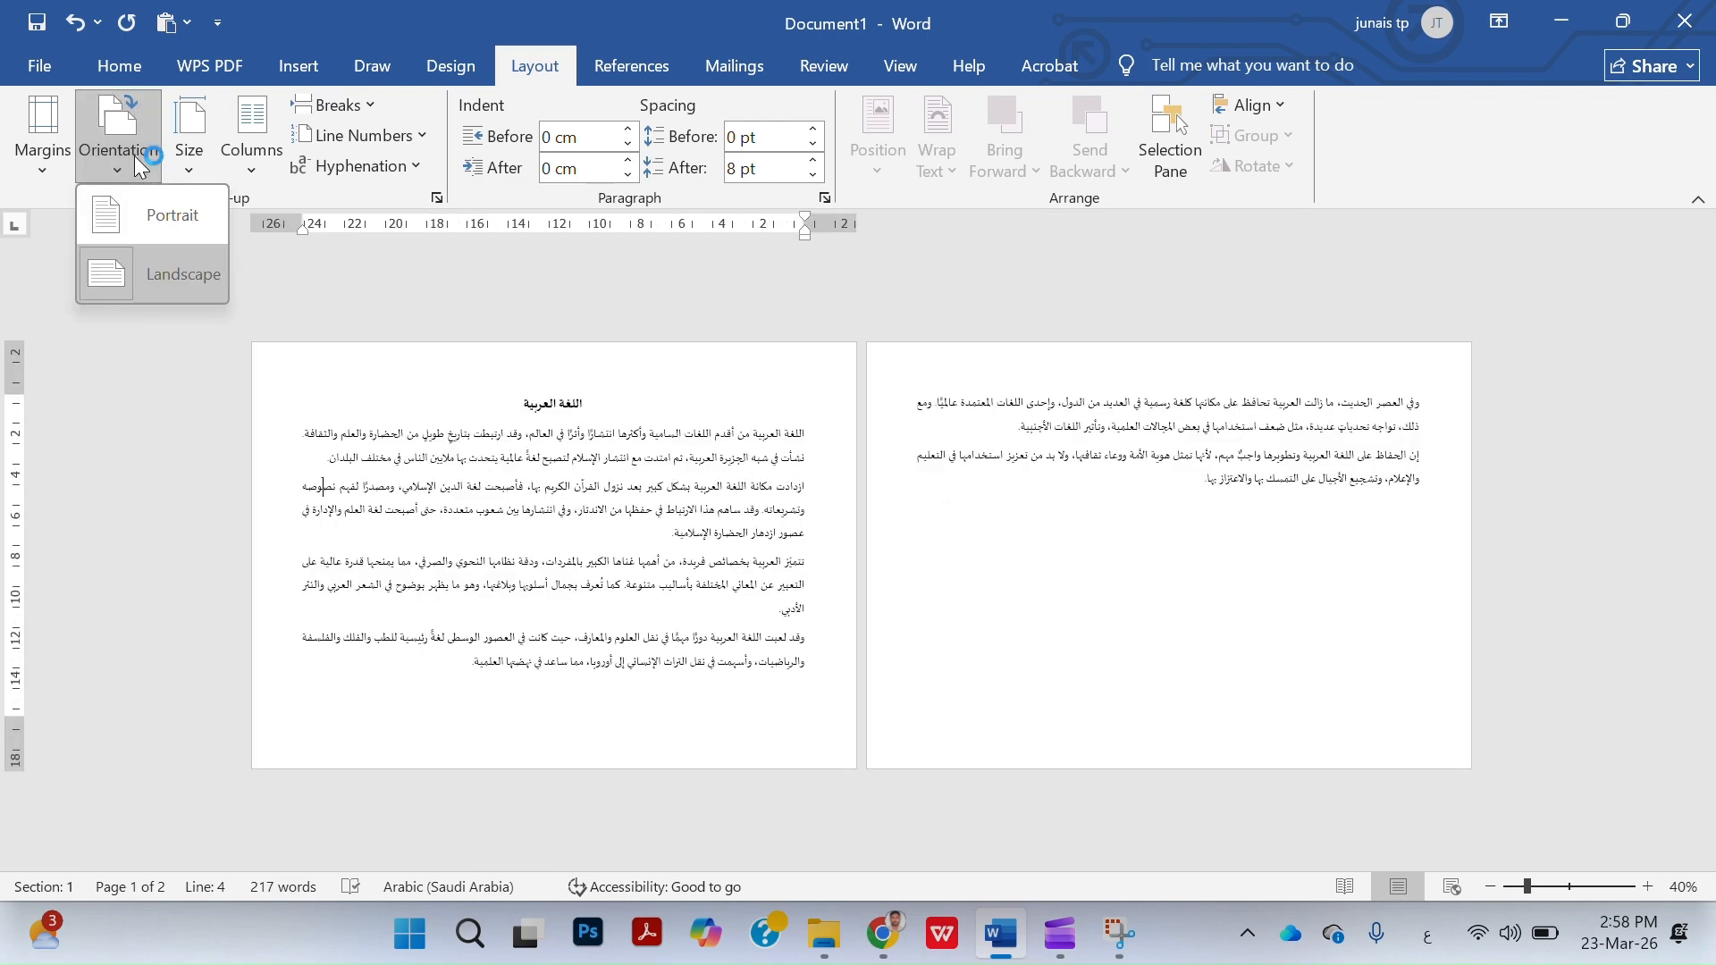
click(178, 215)
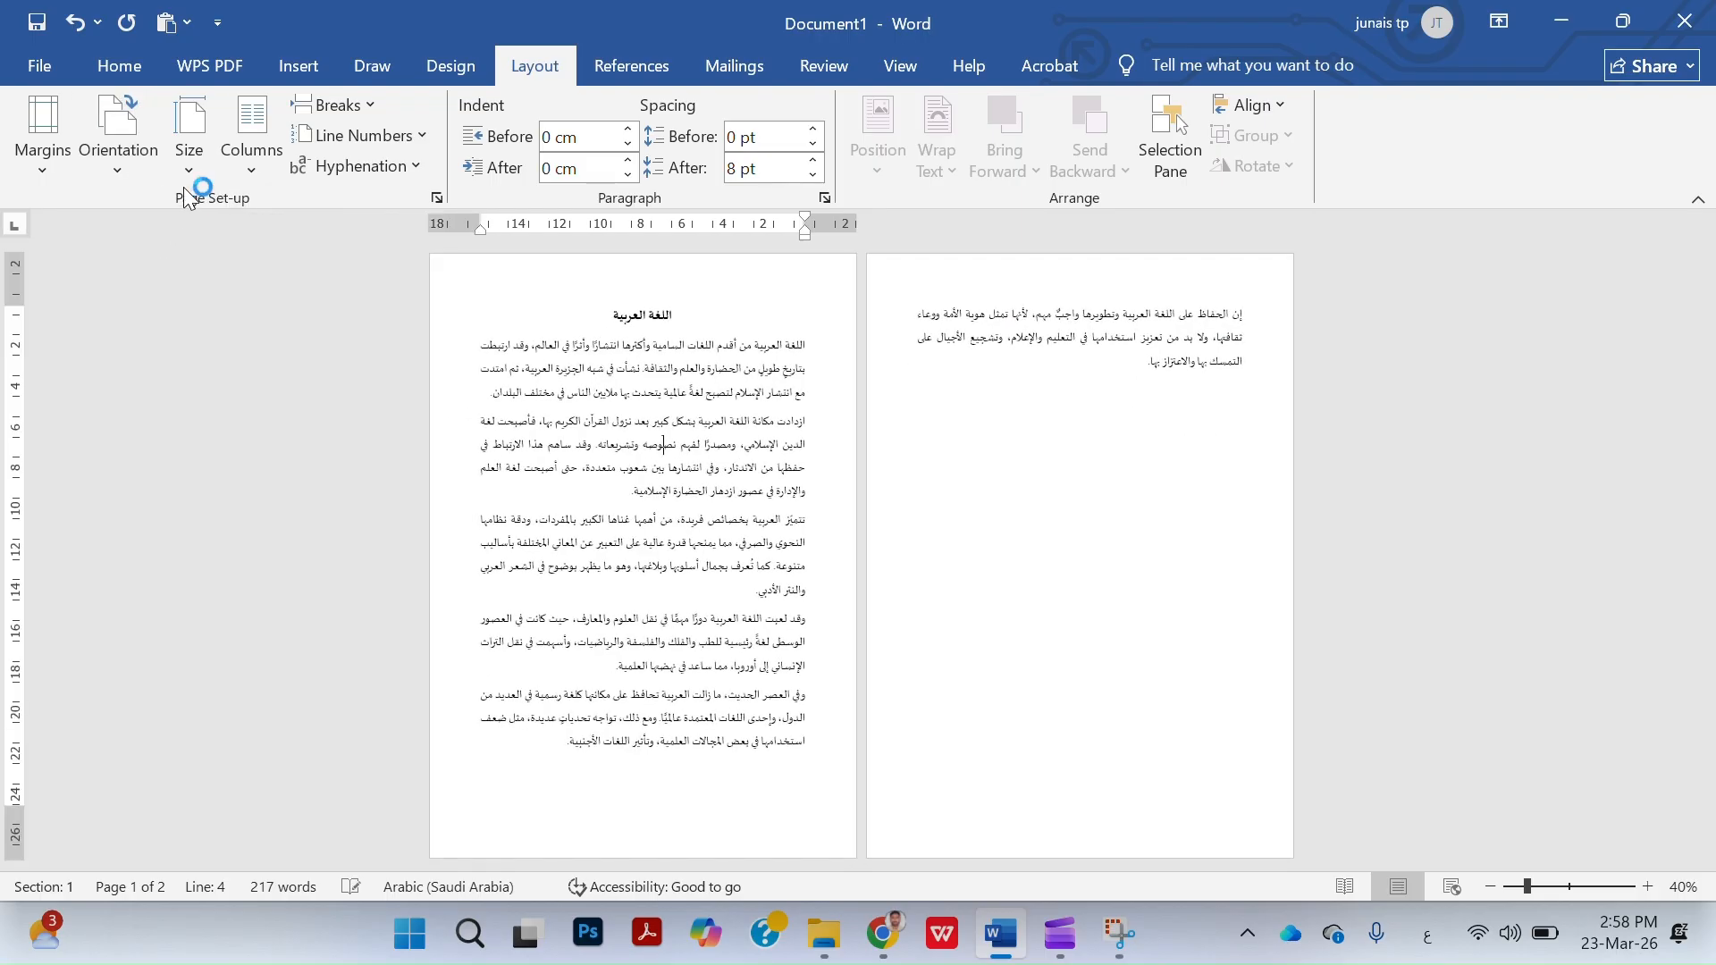
Reapply the A4 paper size and try the Letter and Legal sizes on the document.
click(186, 170)
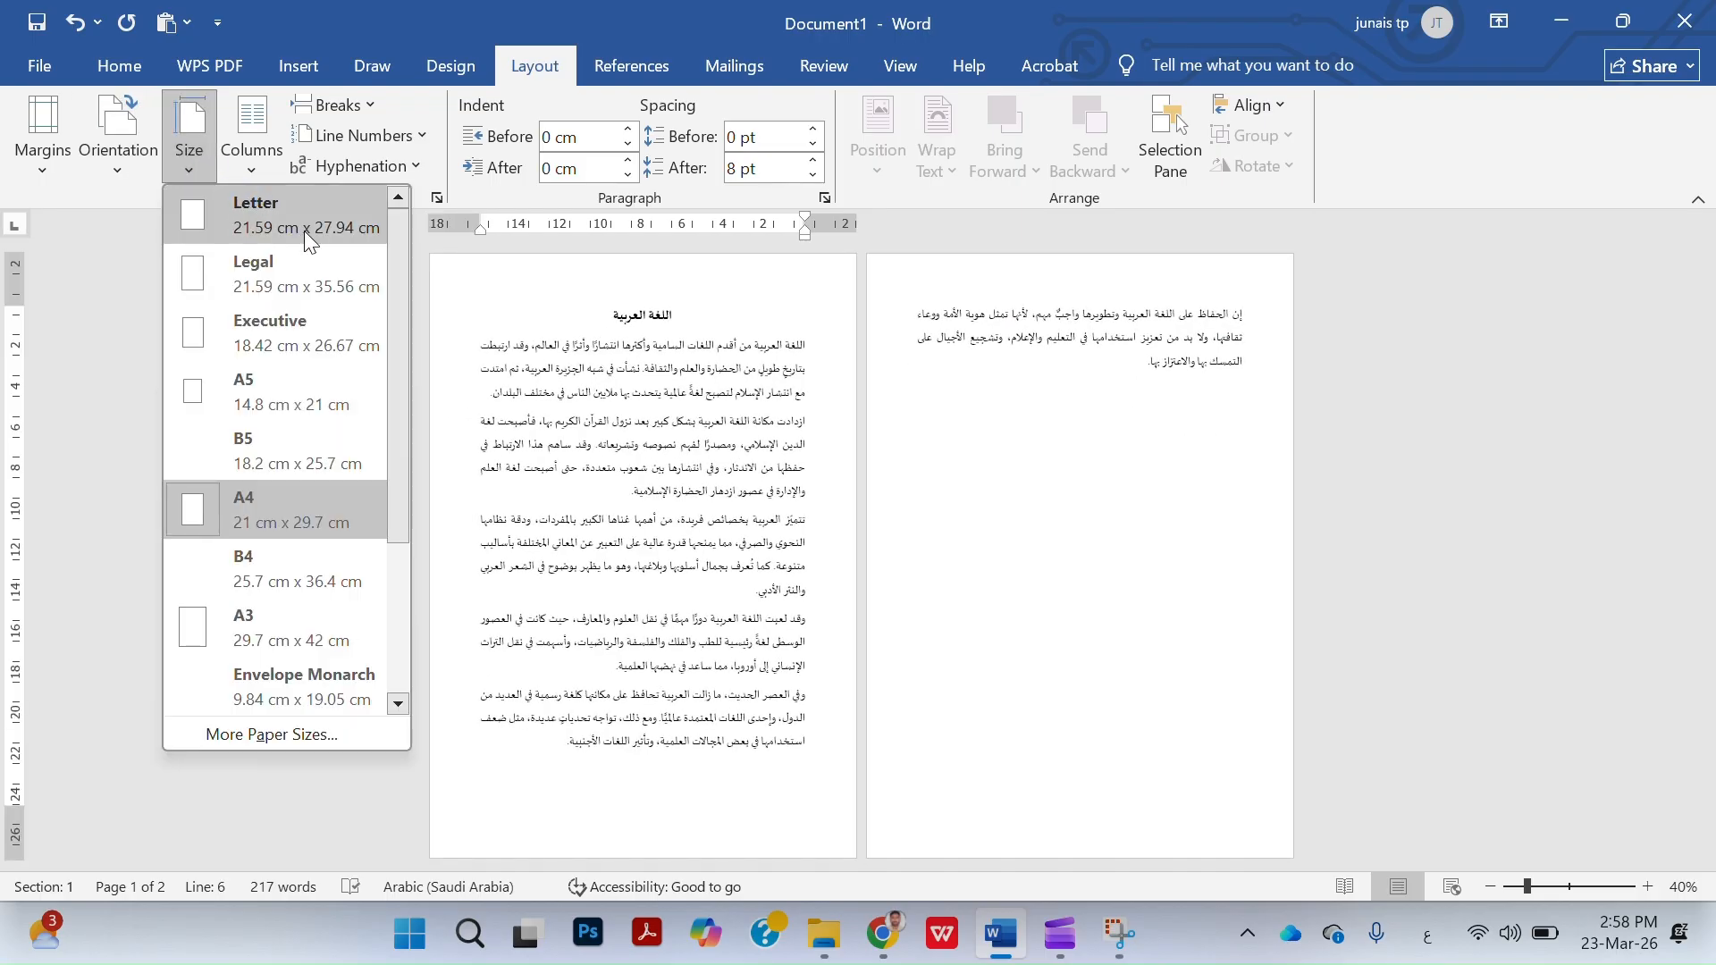
click(308, 506)
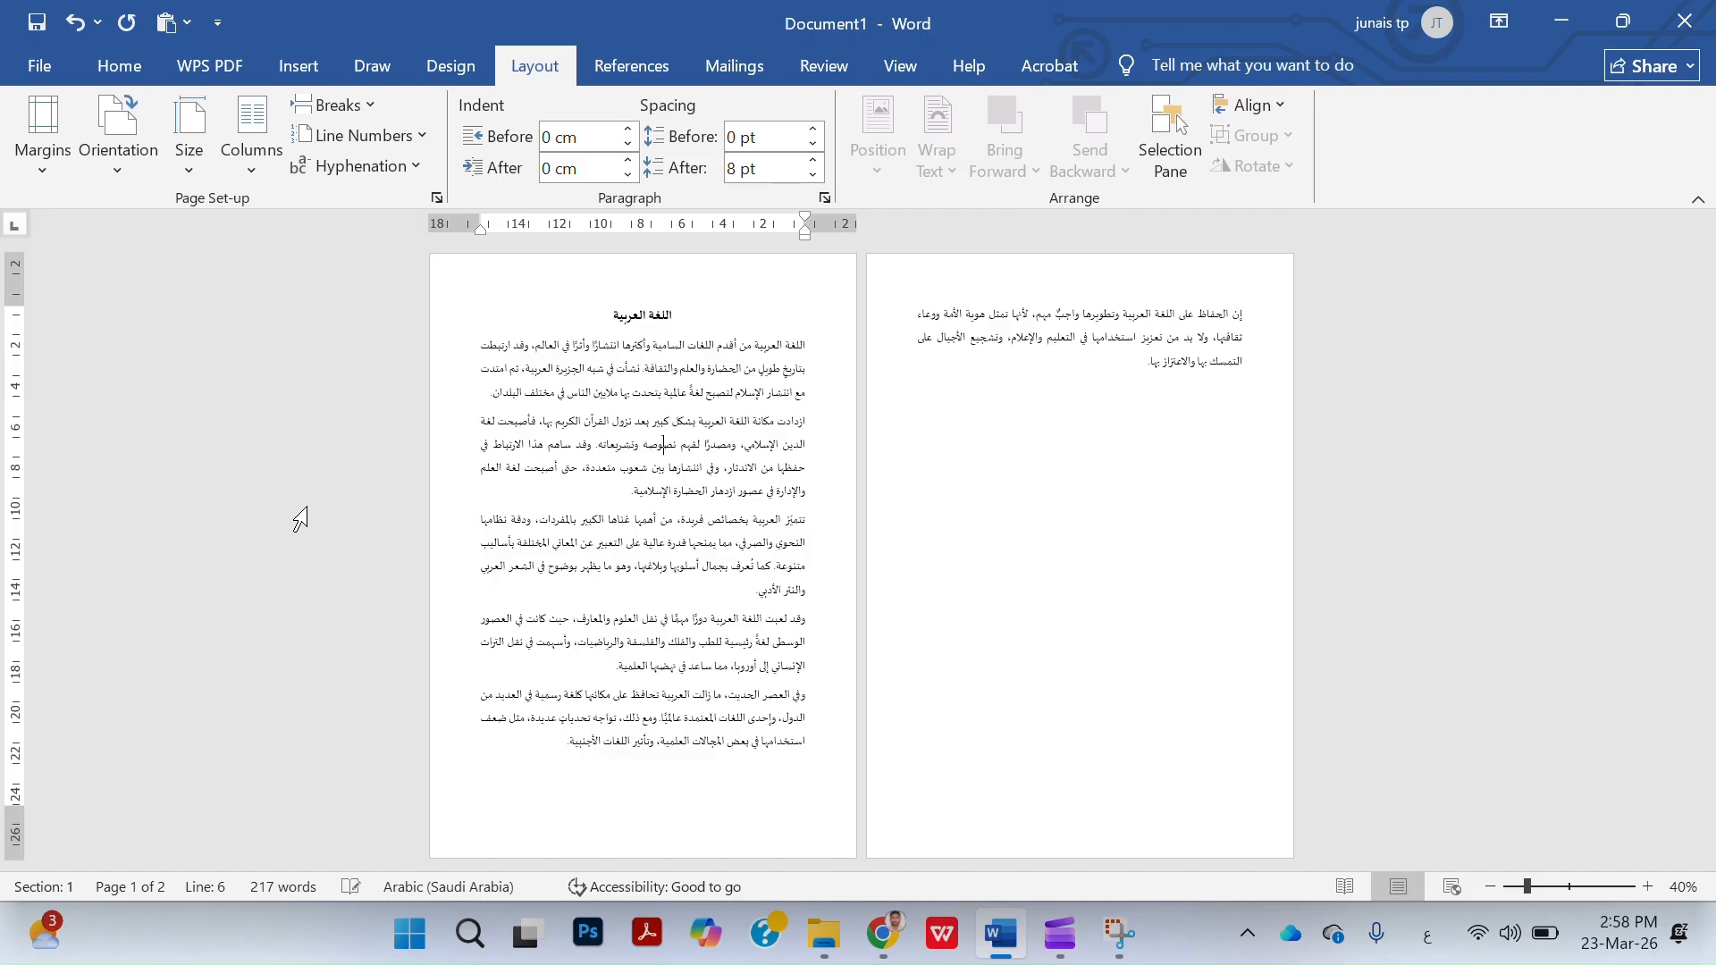
click(250, 164)
click(202, 158)
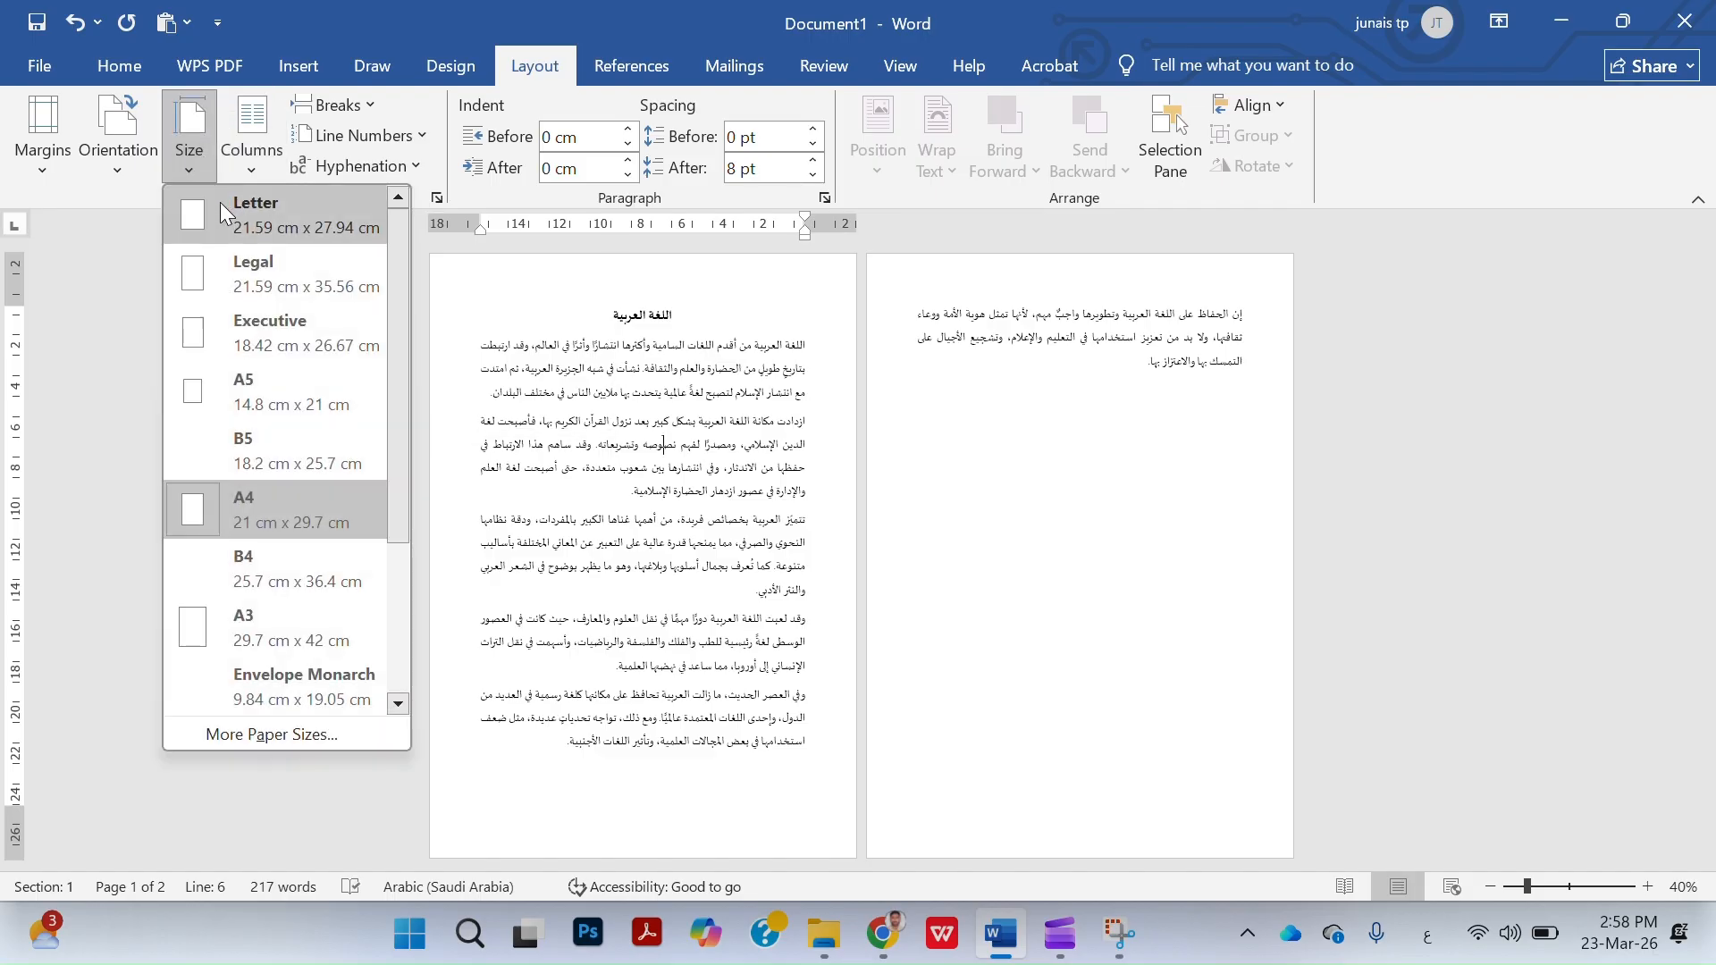
click(221, 204)
click(167, 164)
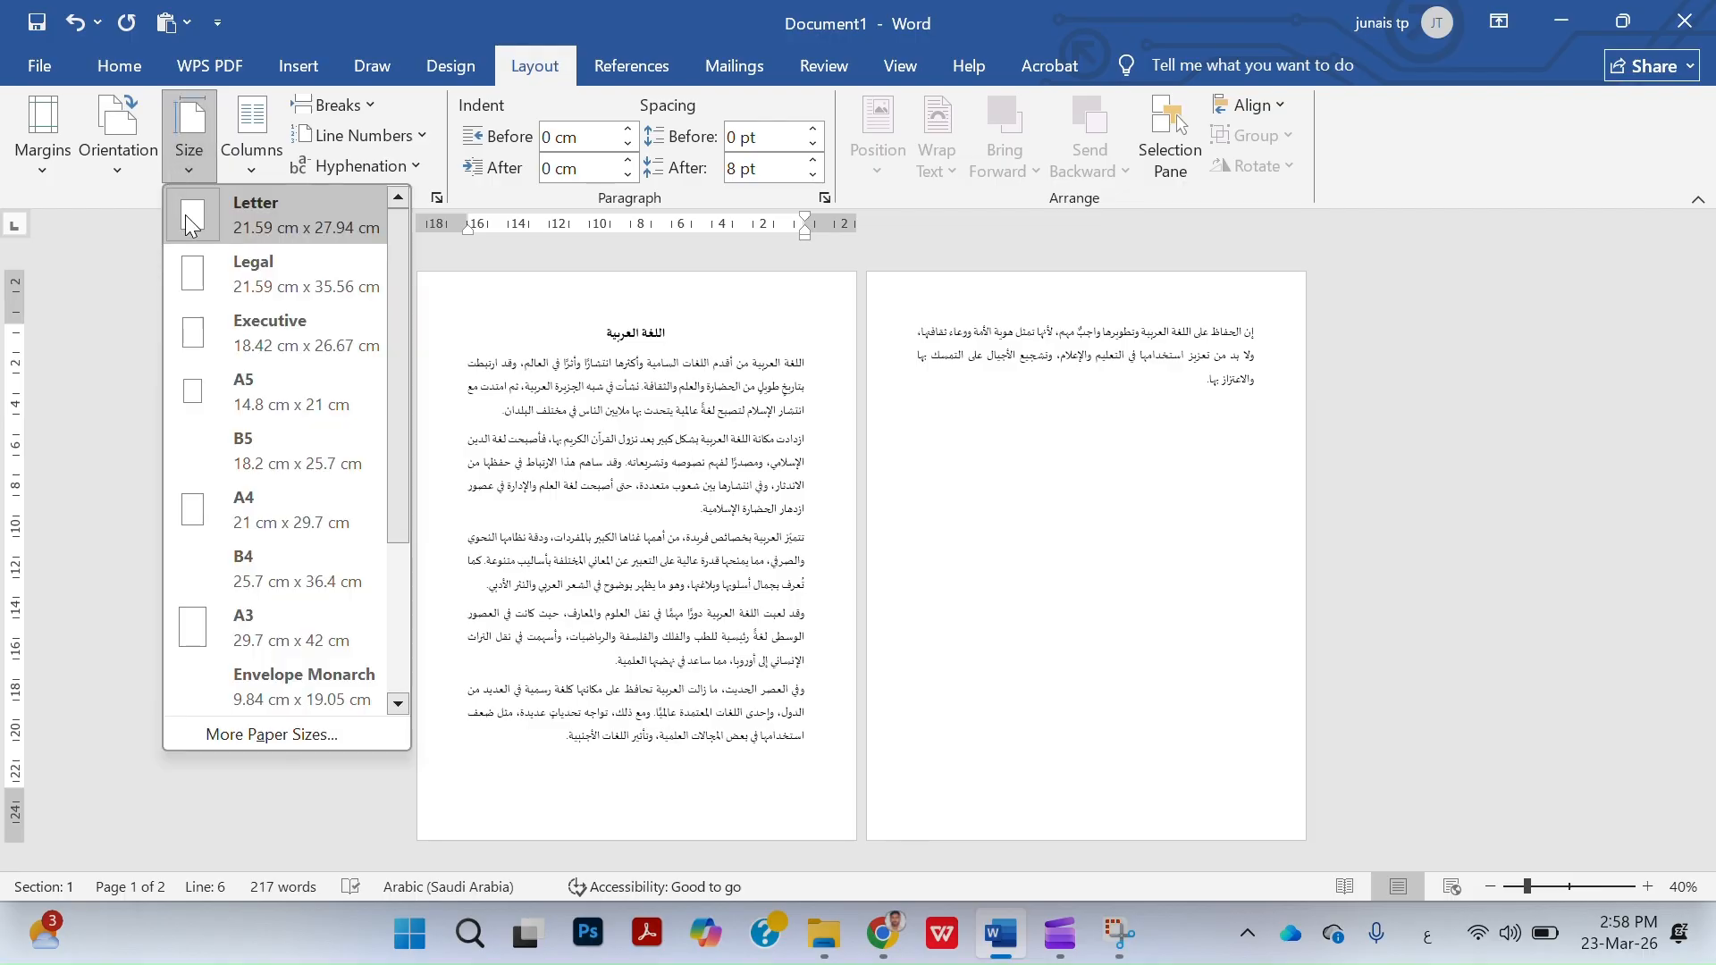
click(207, 281)
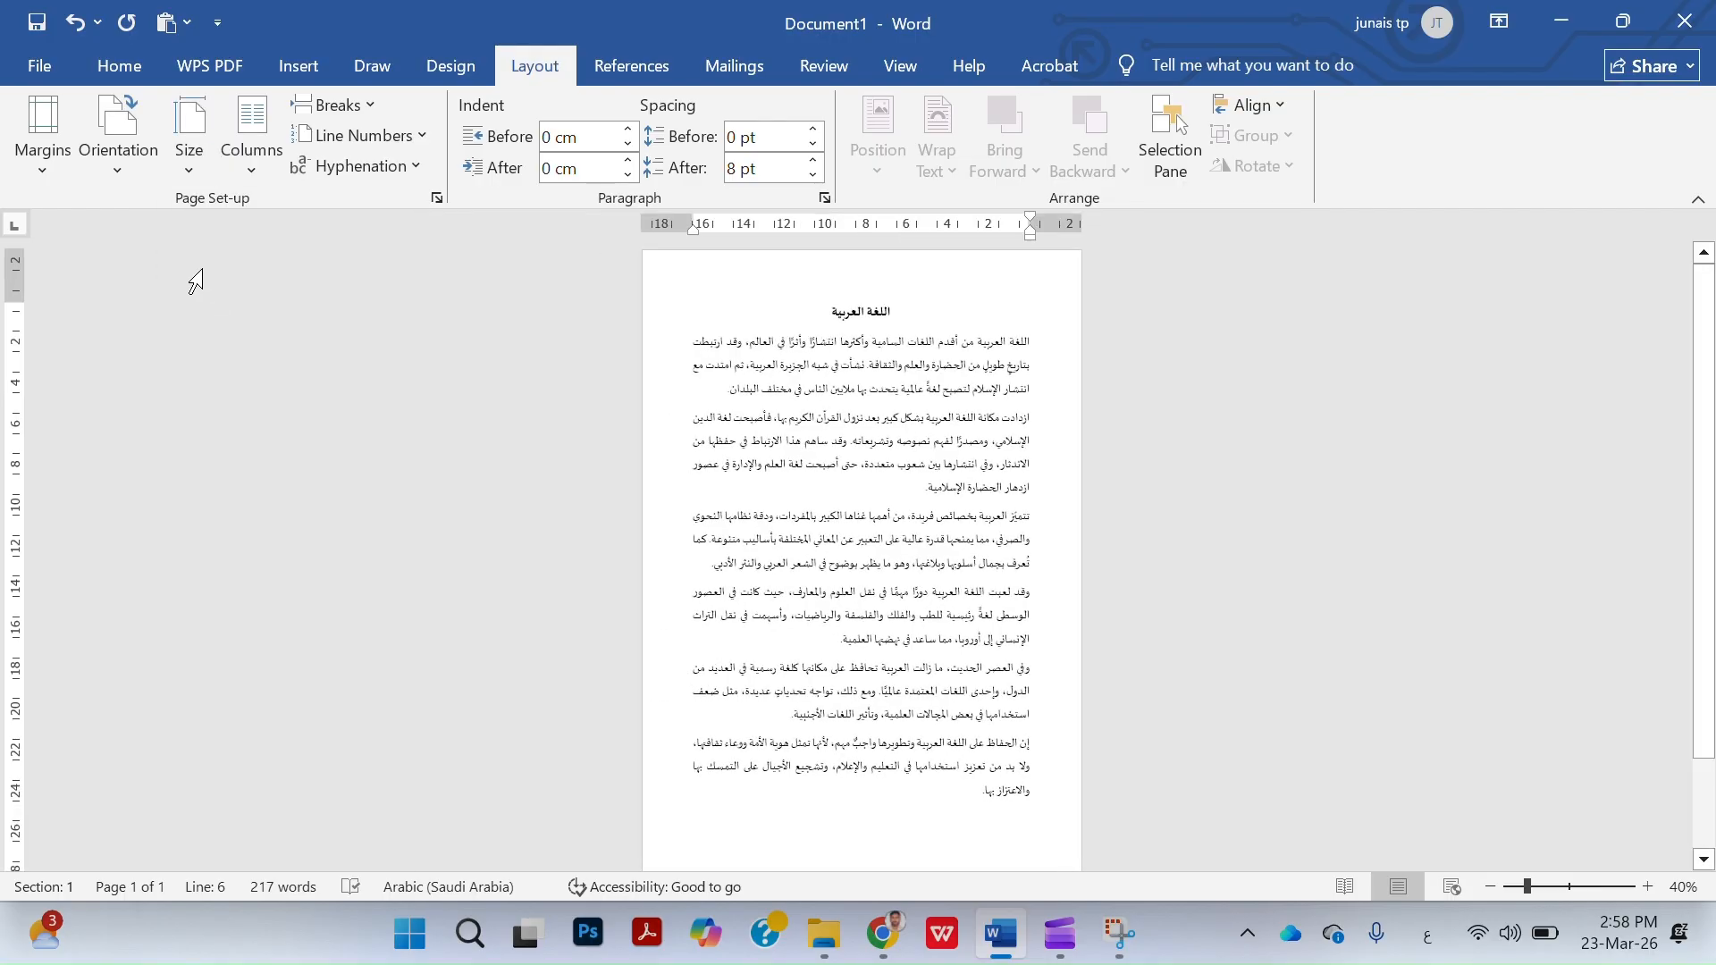
Try the A5, B5 and A3 paper sizes on the document and return to A4.
click(190, 165)
click(265, 393)
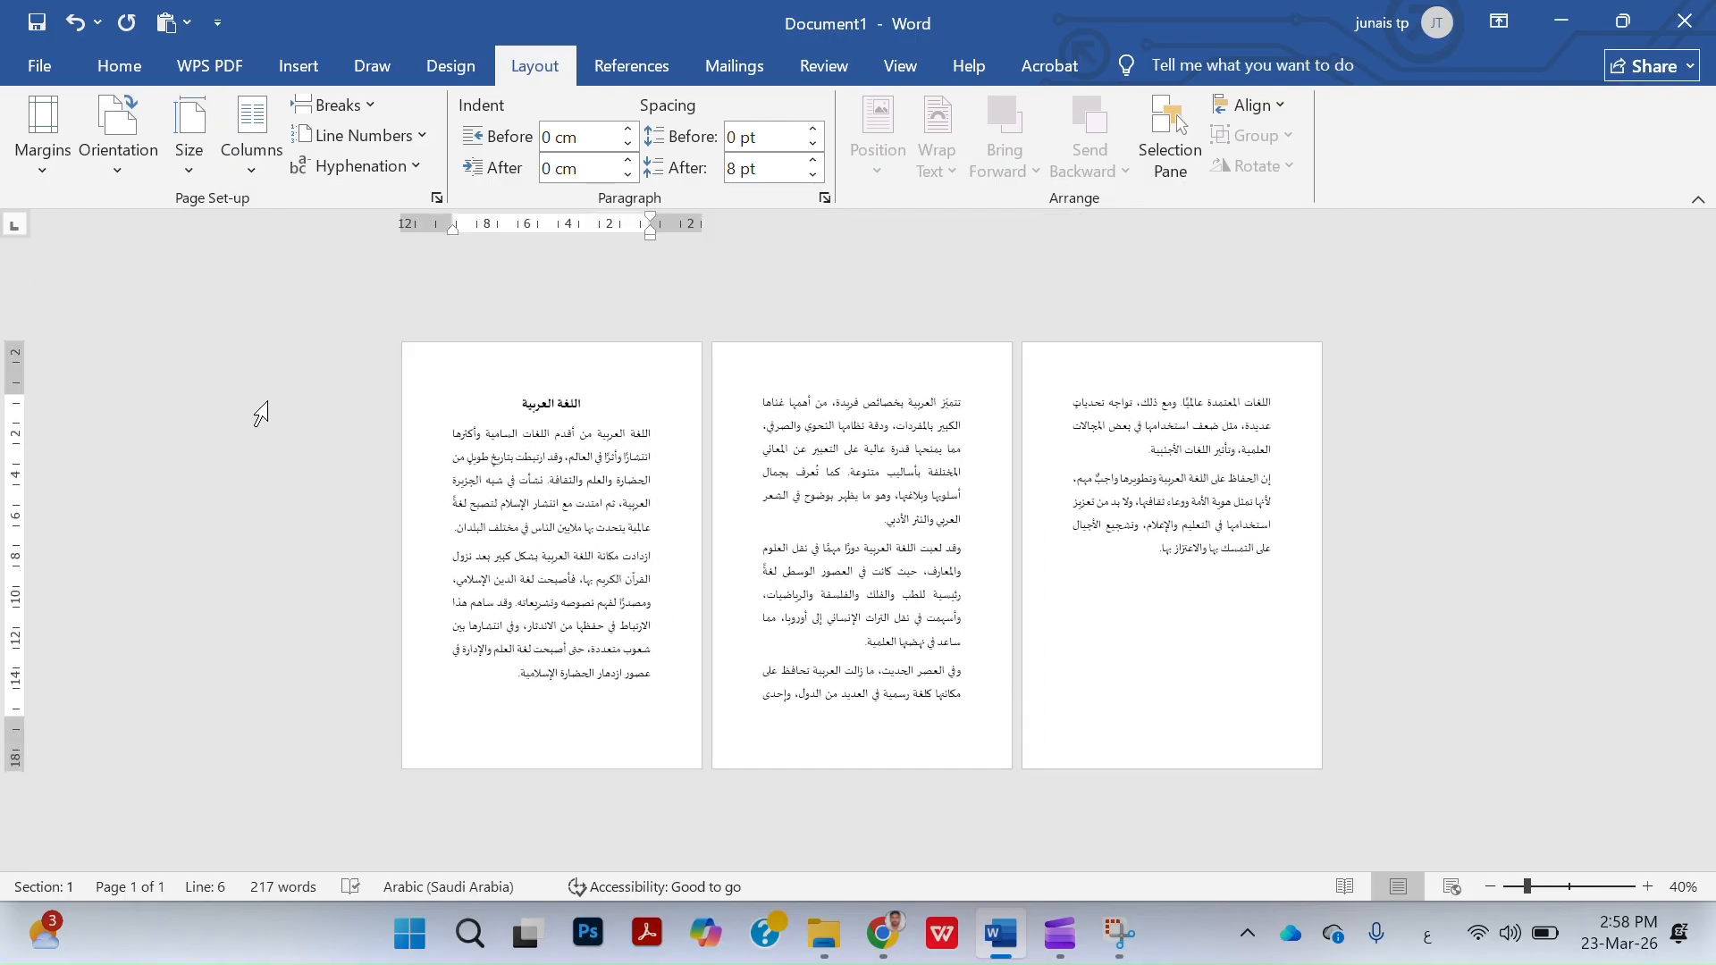
click(190, 143)
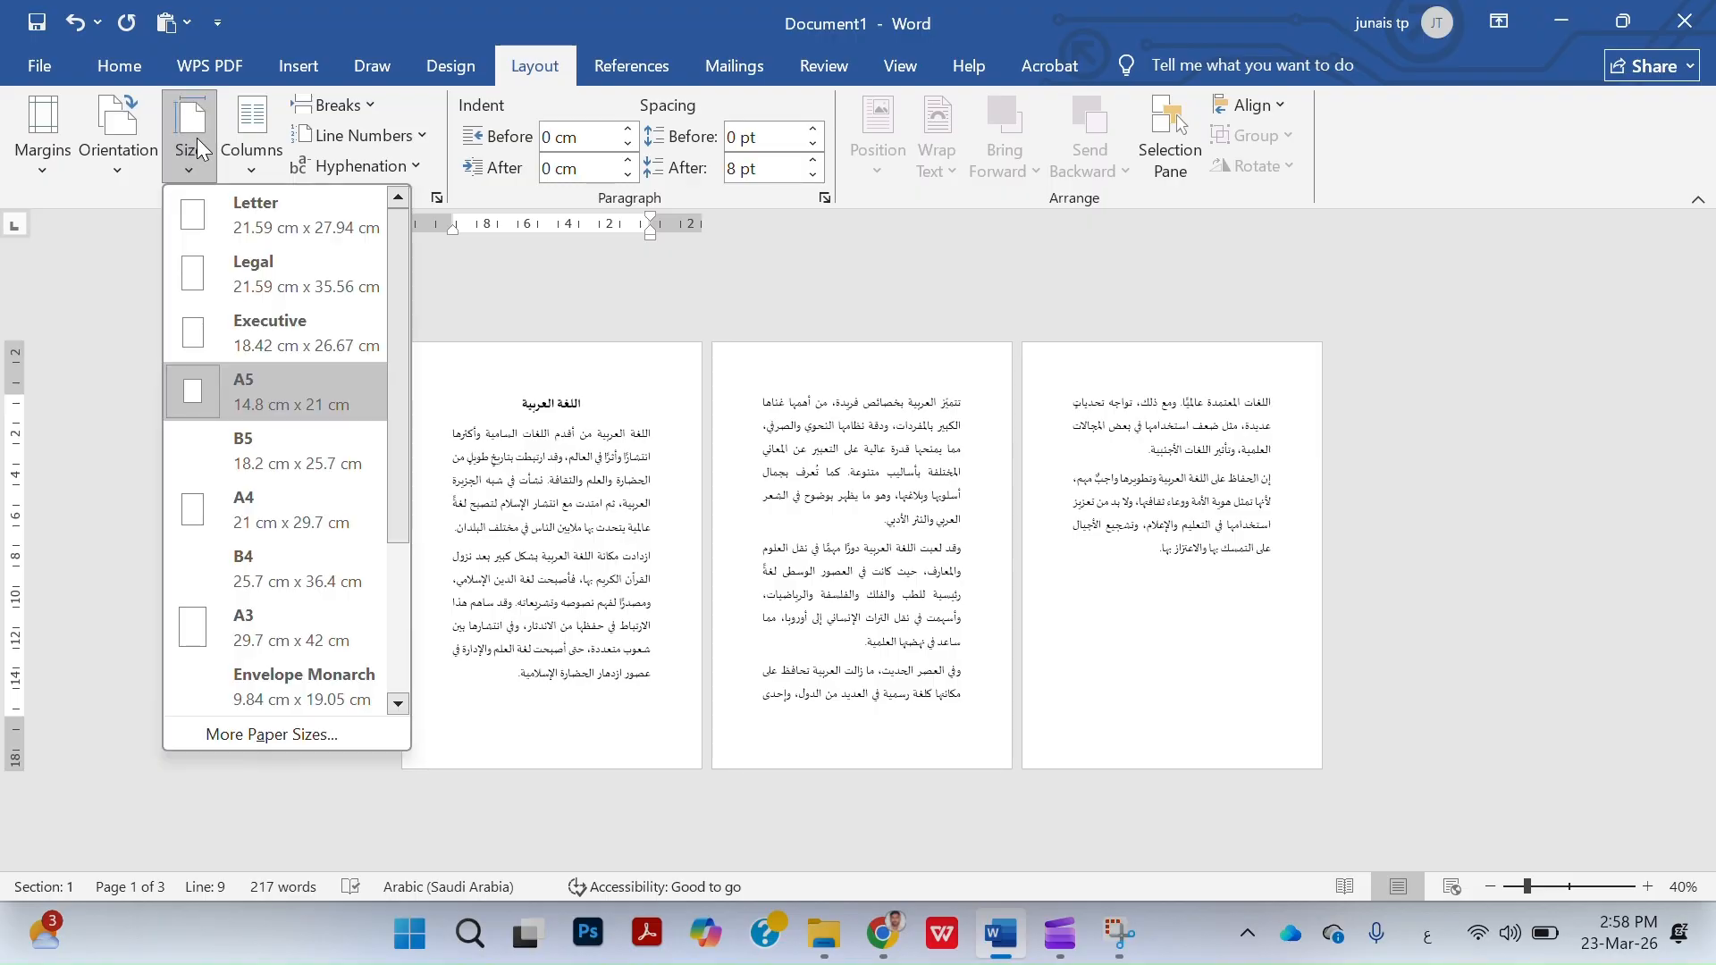
click(263, 455)
click(202, 153)
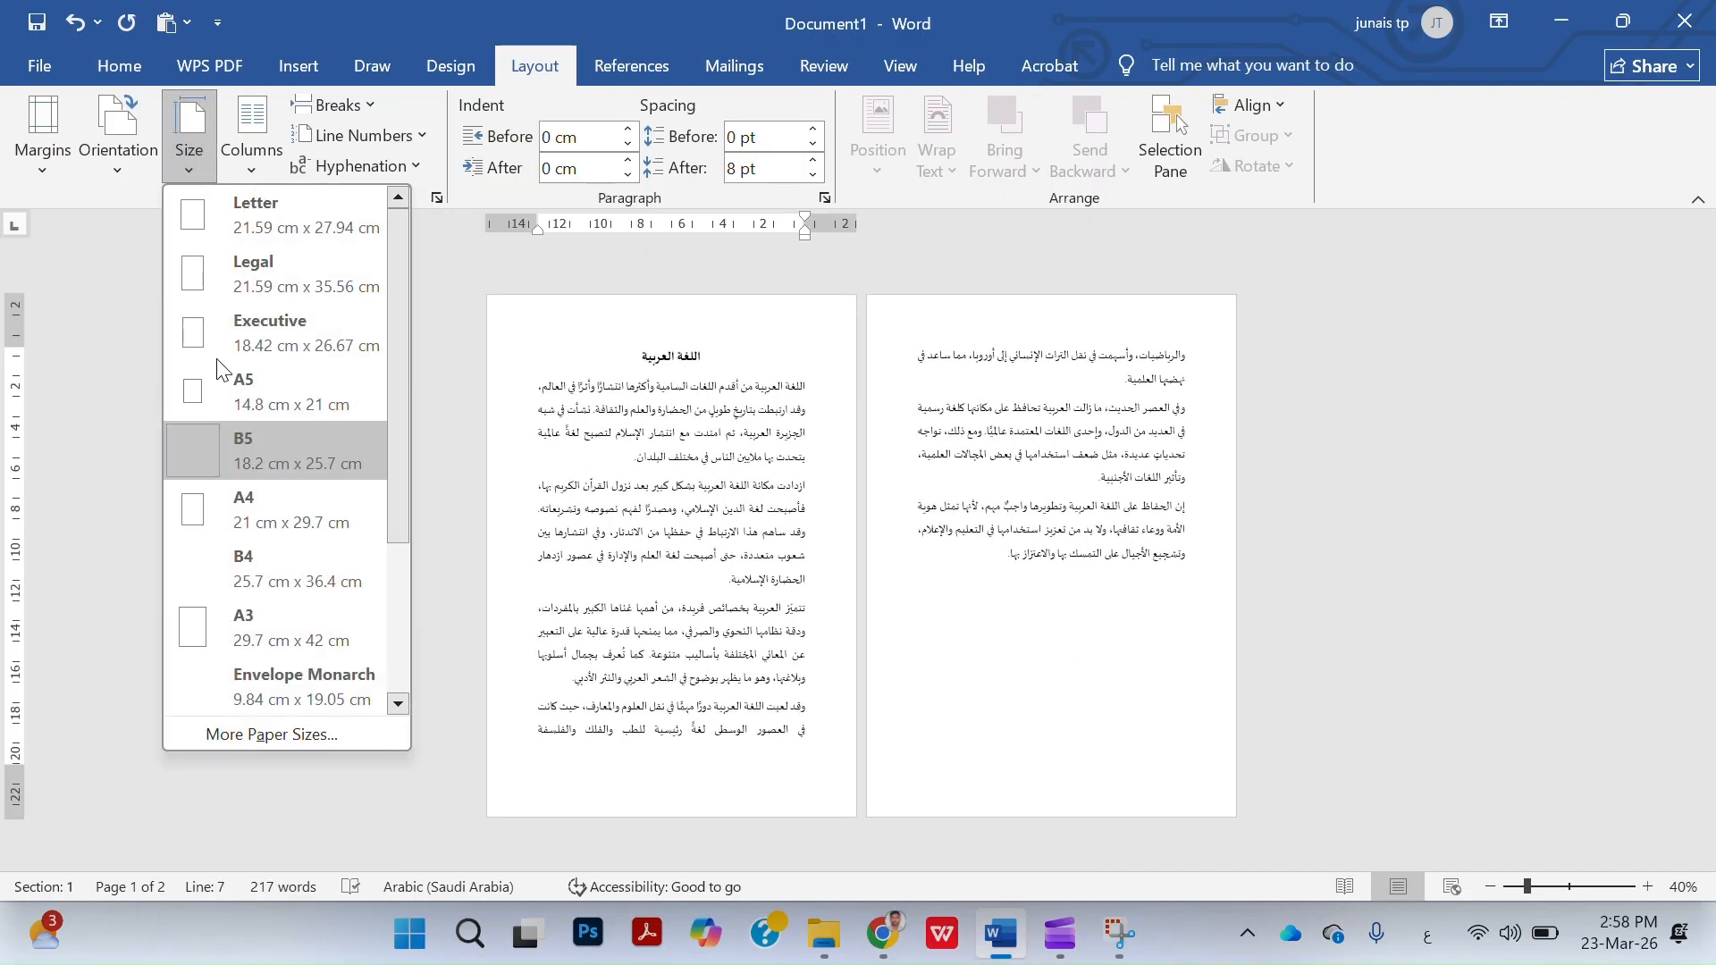
click(249, 635)
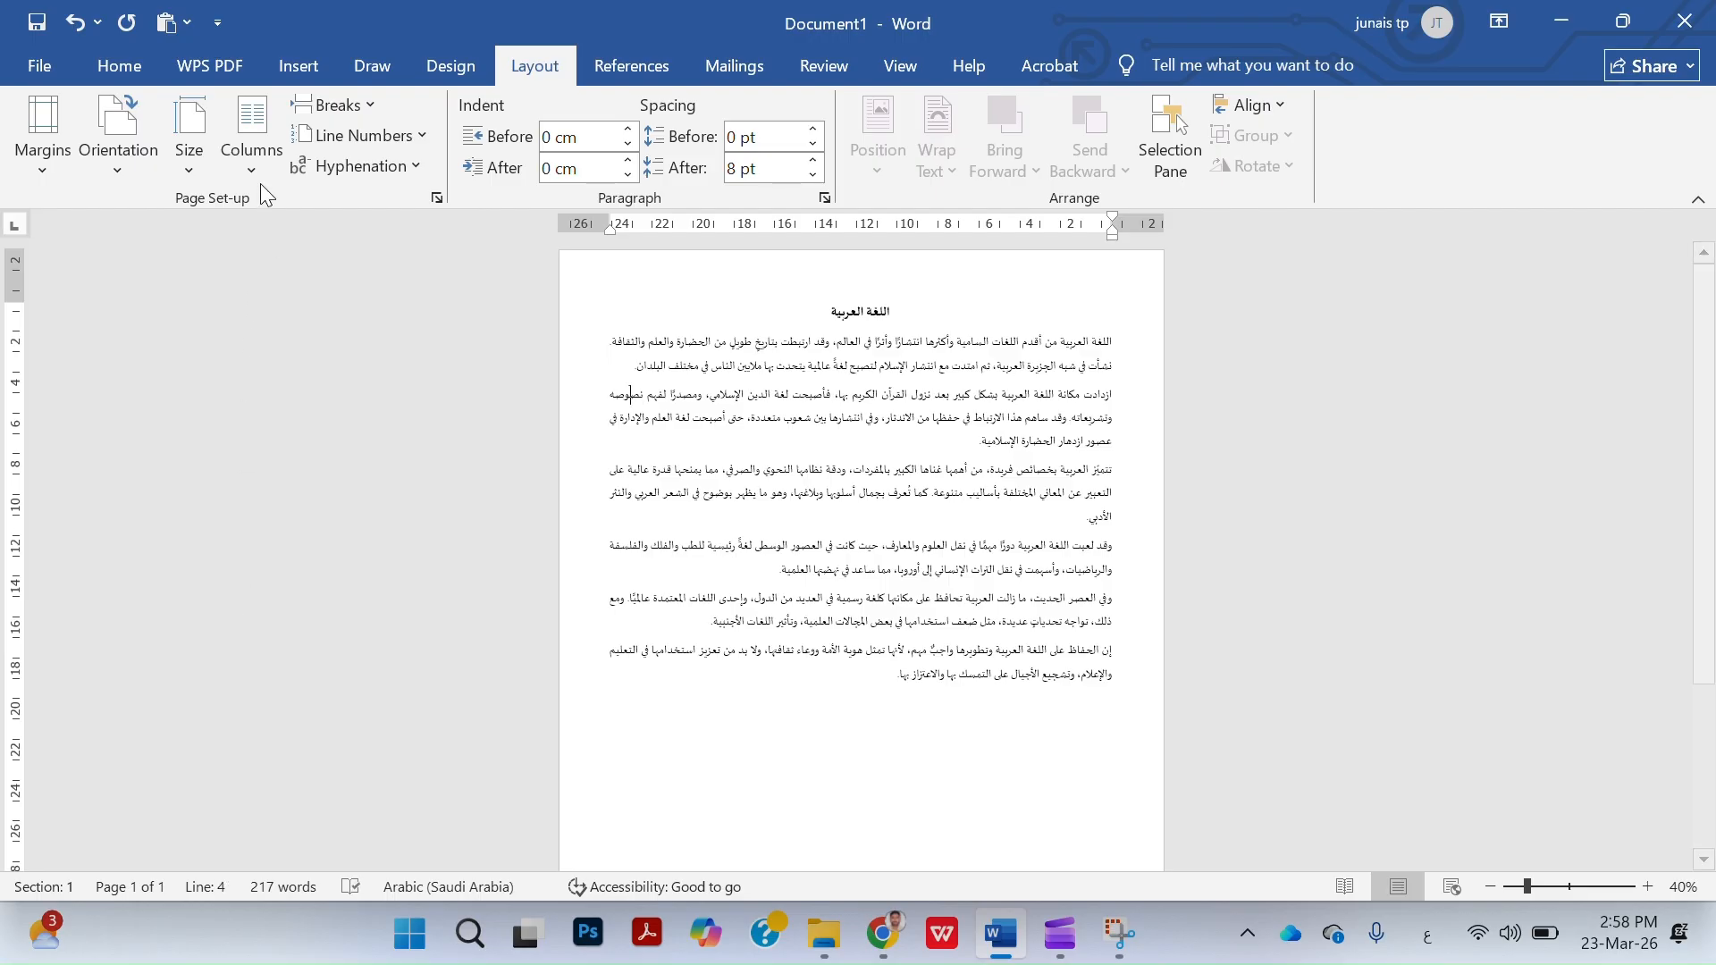
click(207, 157)
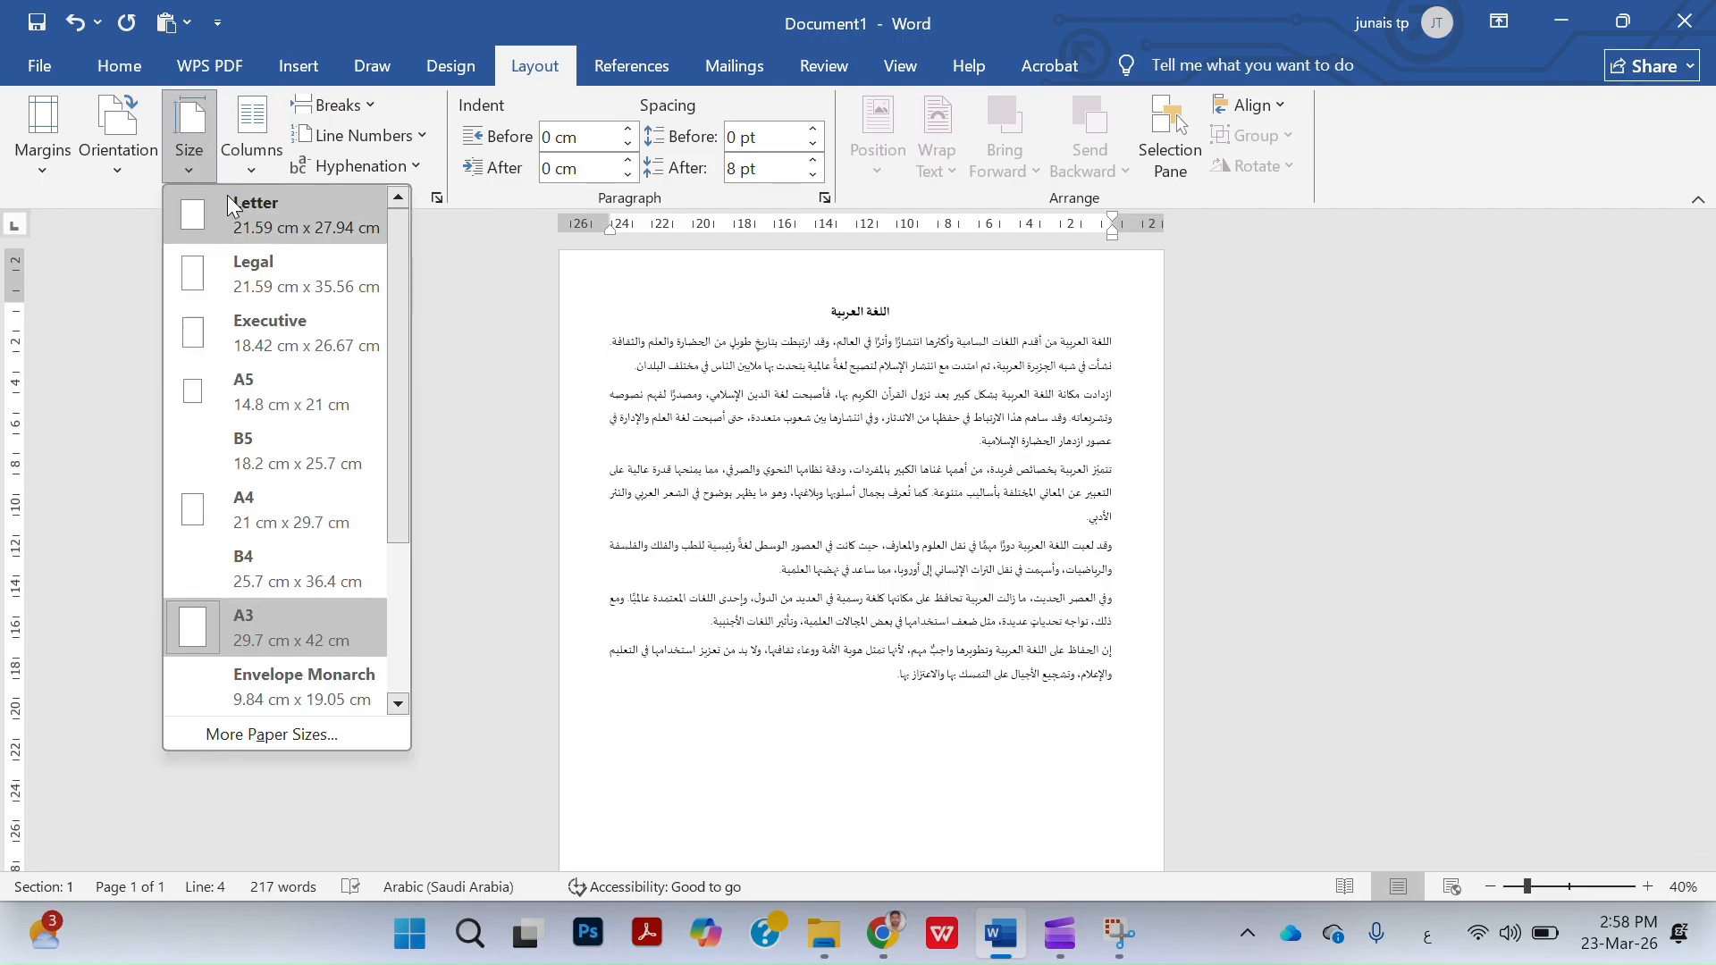
click(299, 497)
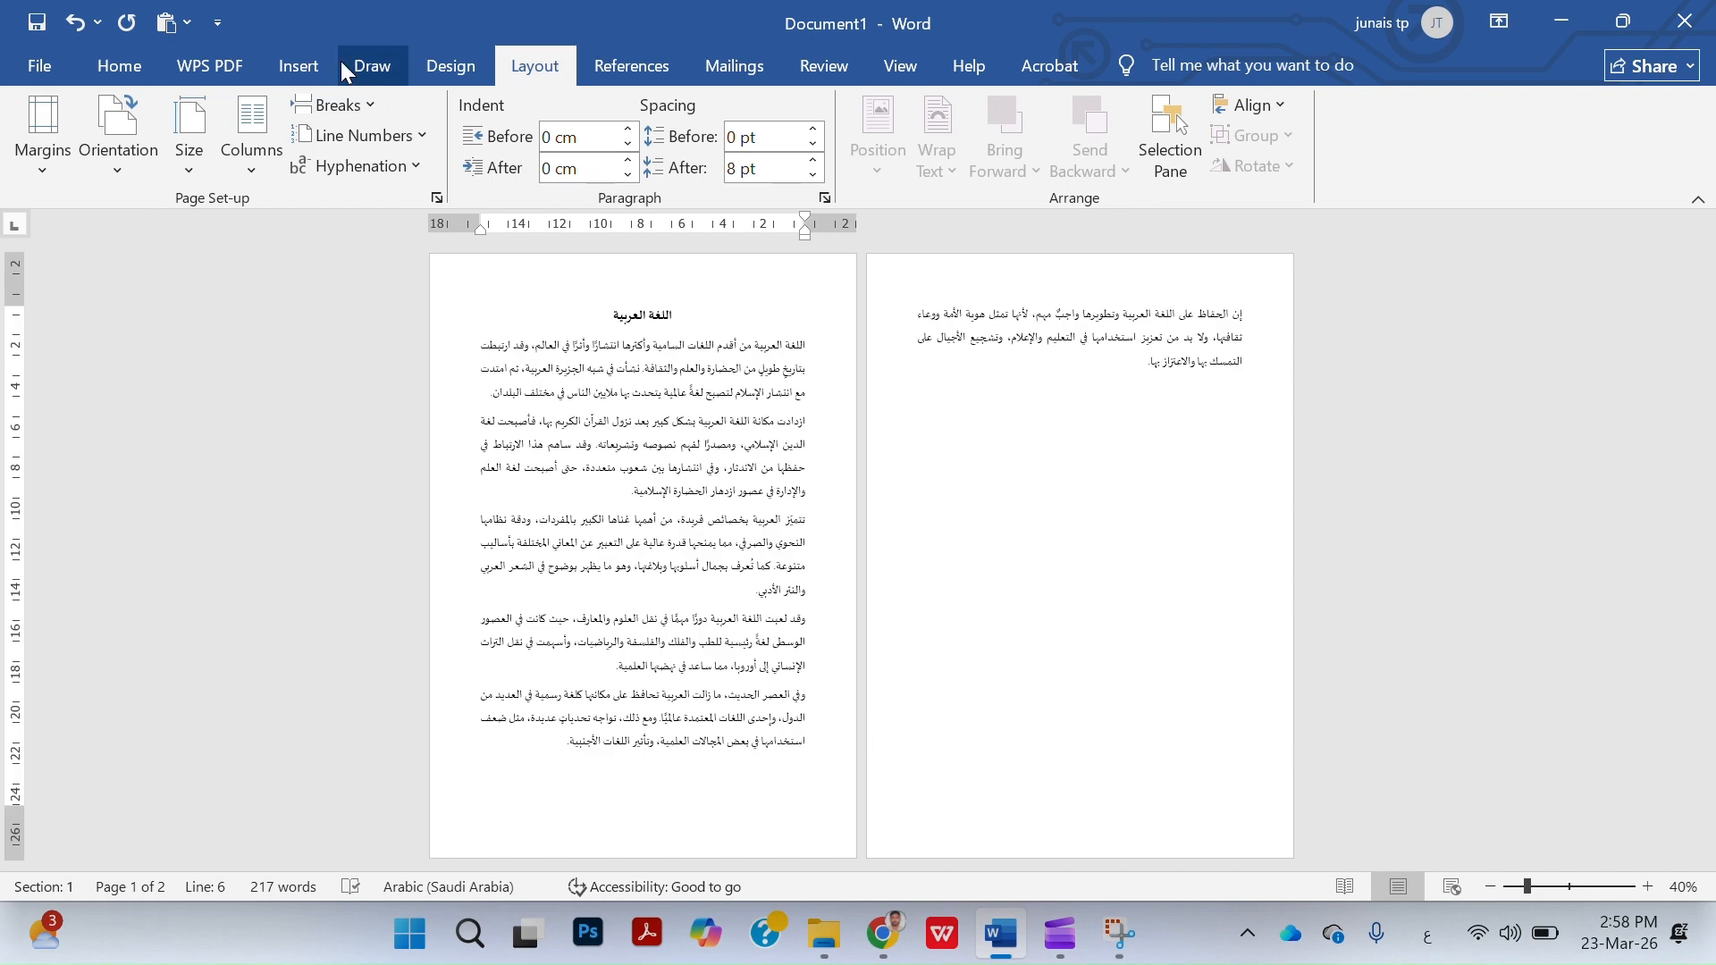
Insert page numbers centred at the bottom of the pages, return to the body text and check the numbering on both pages.
click(298, 65)
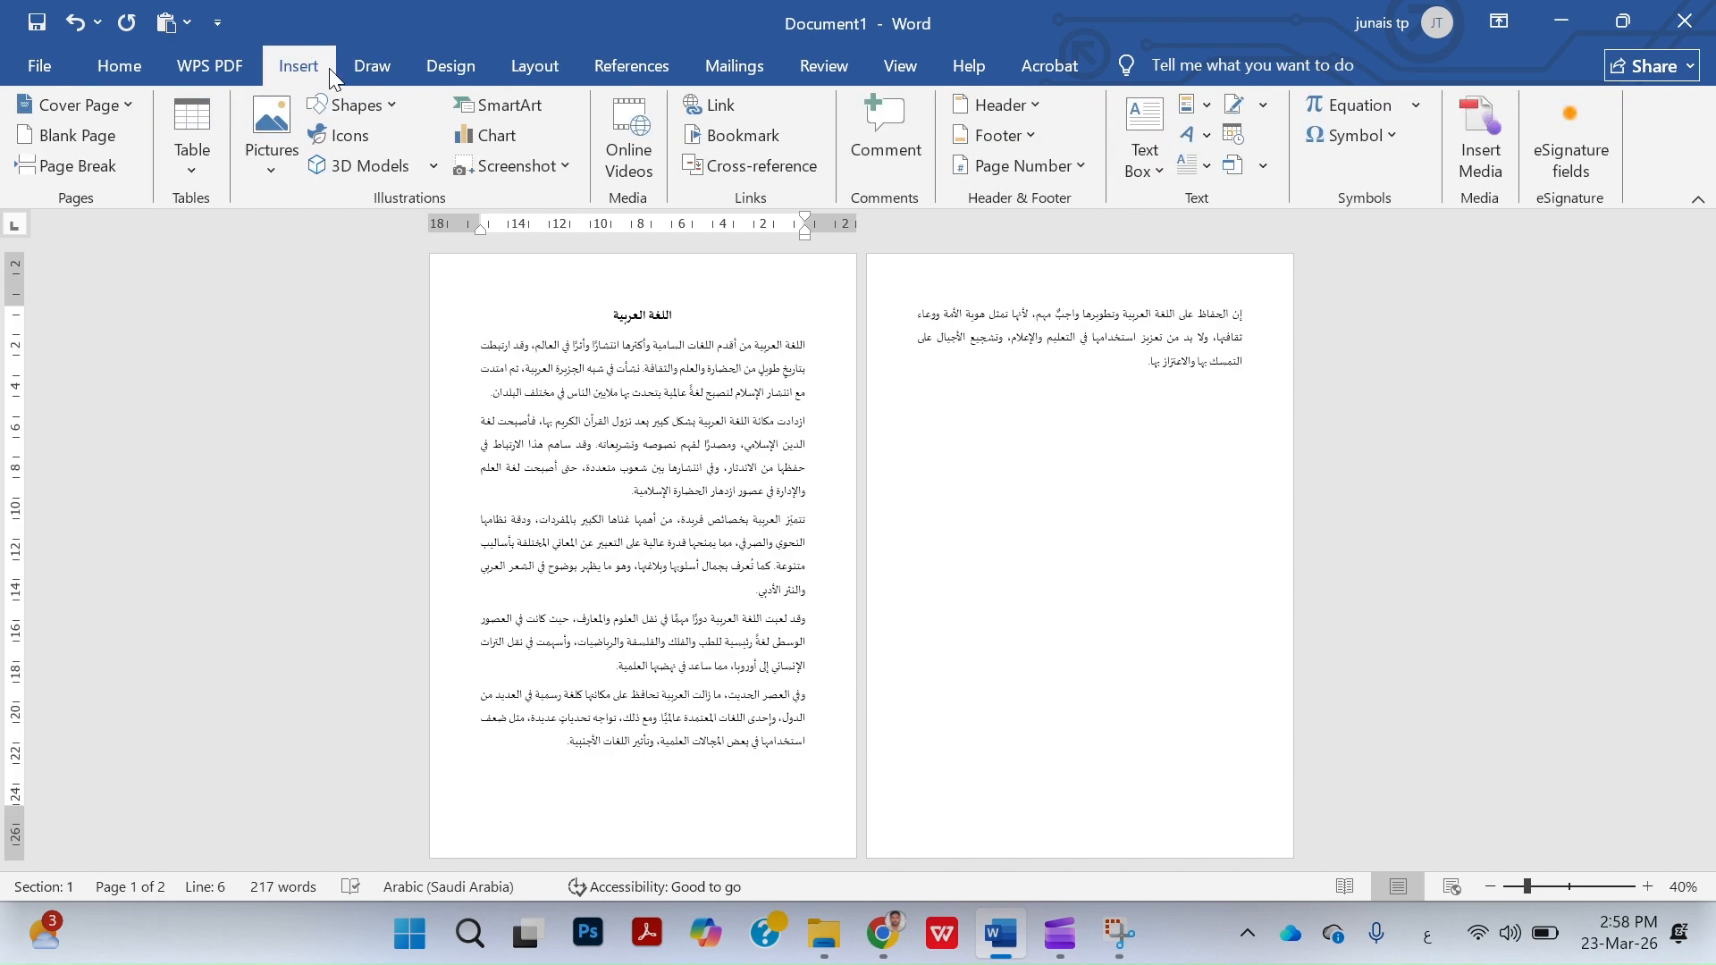
click(1083, 166)
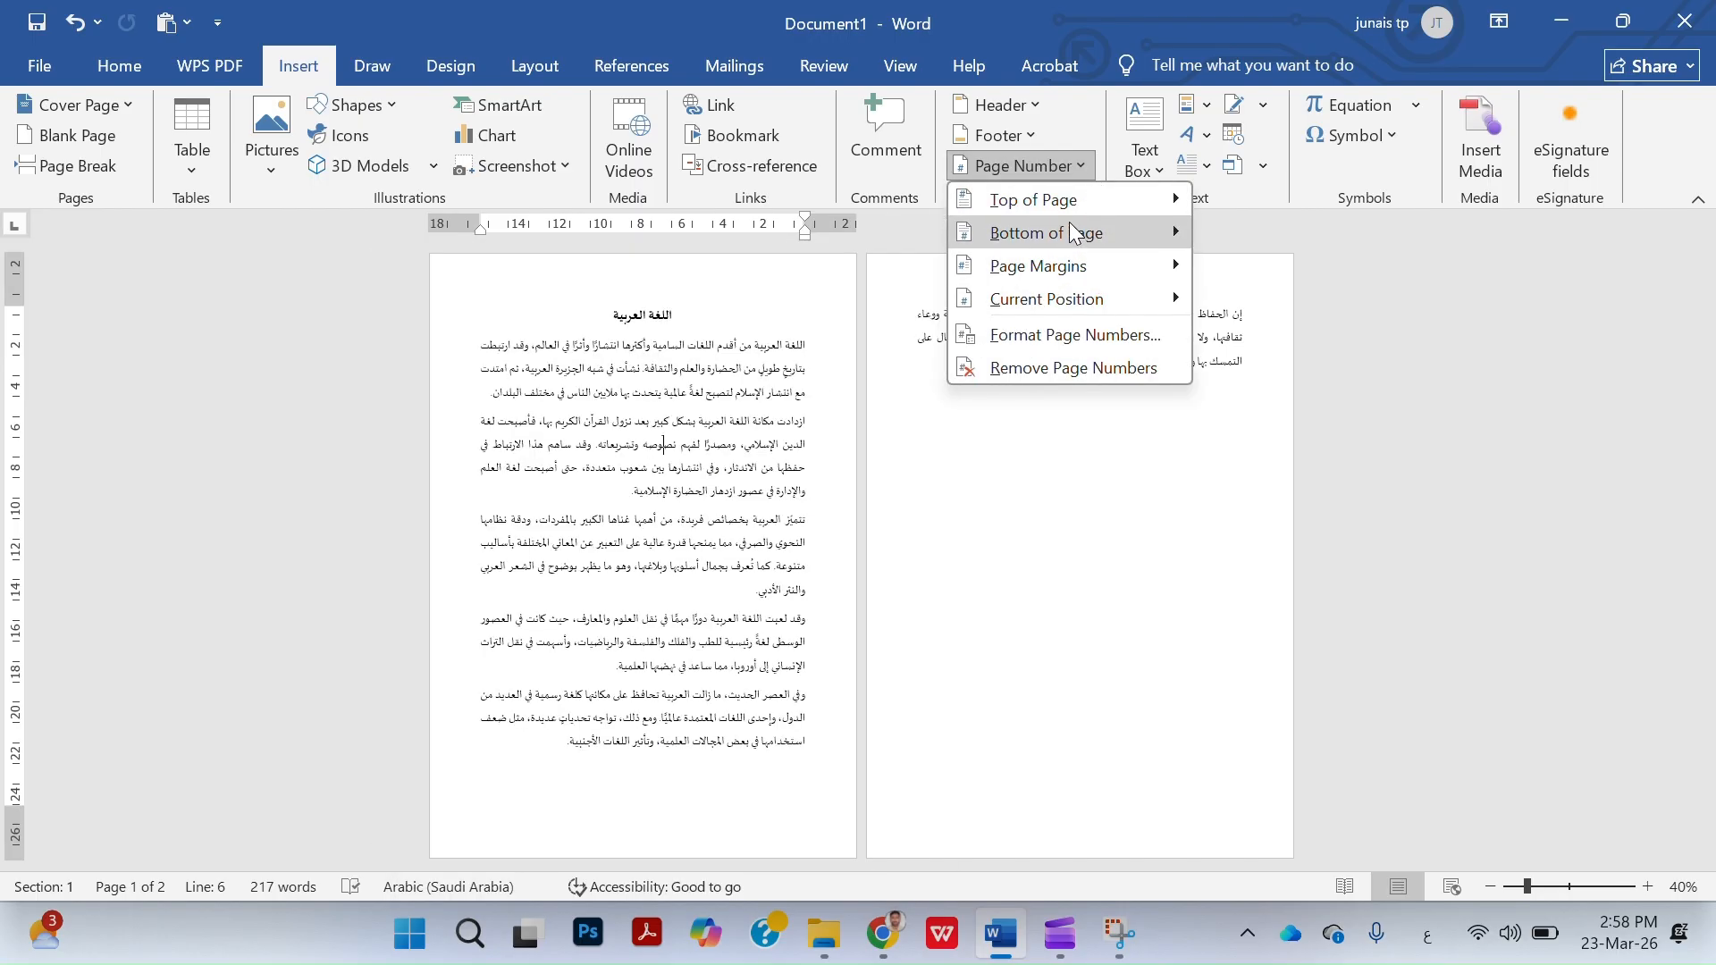
mouse_move(1070, 225)
click(729, 511)
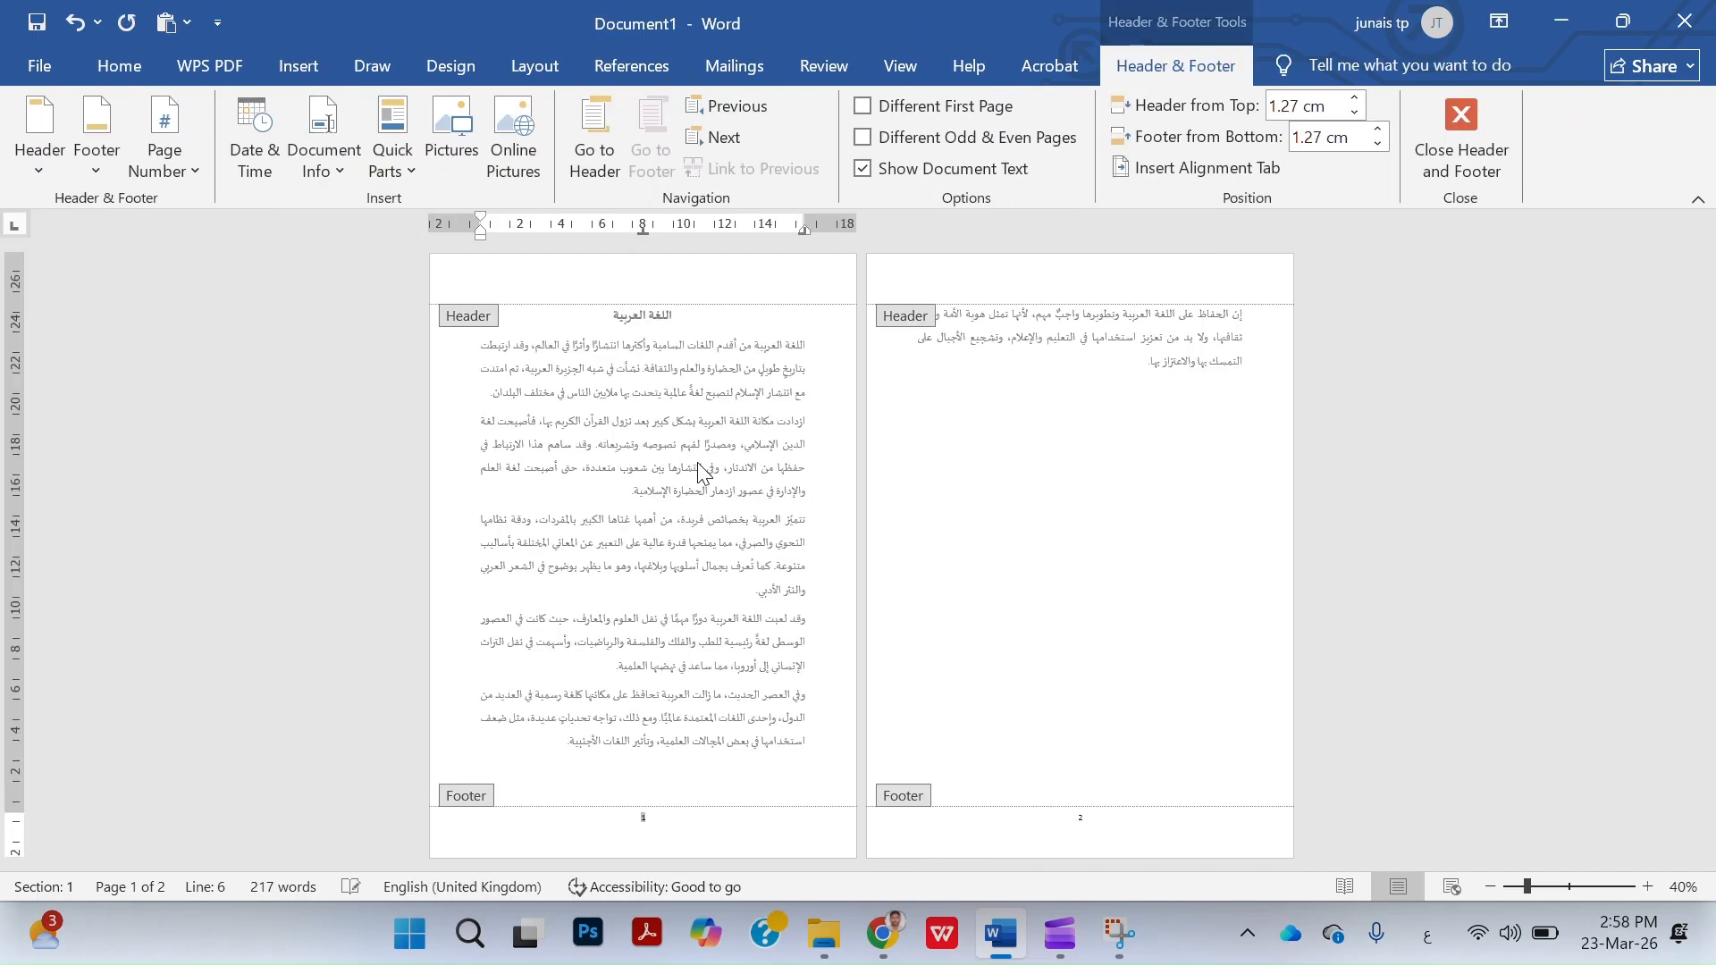
double_click(685, 755)
scroll(685, 755, up, 8)
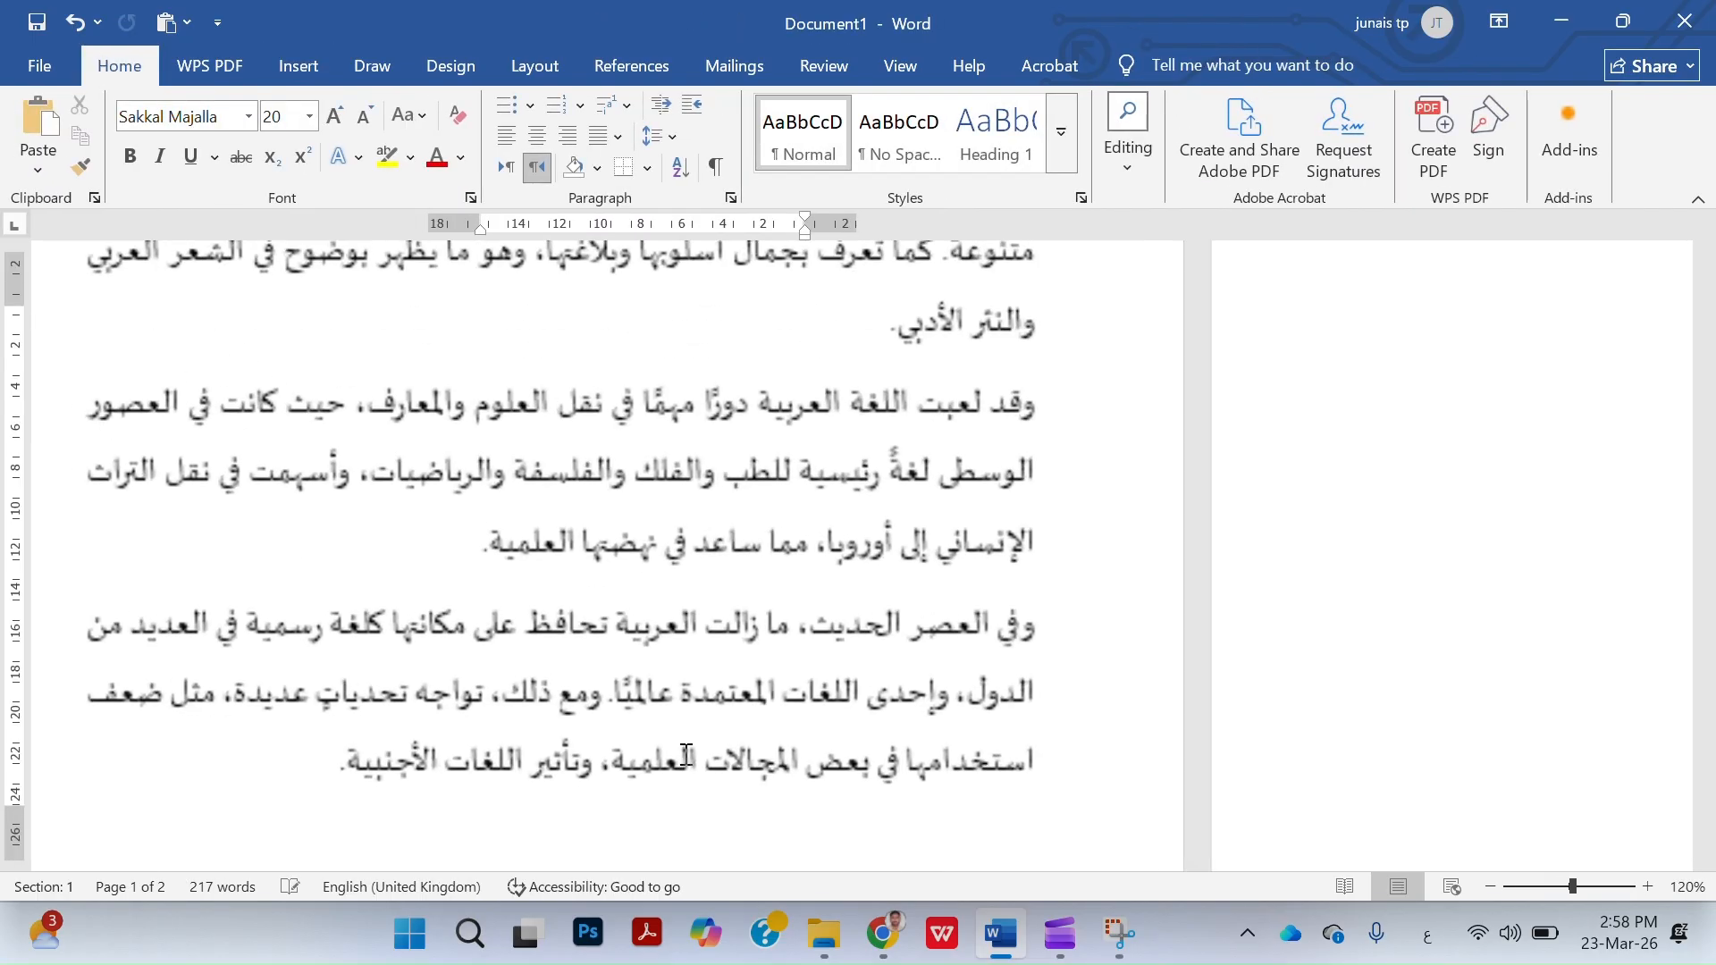
scroll(685, 755, down, 3)
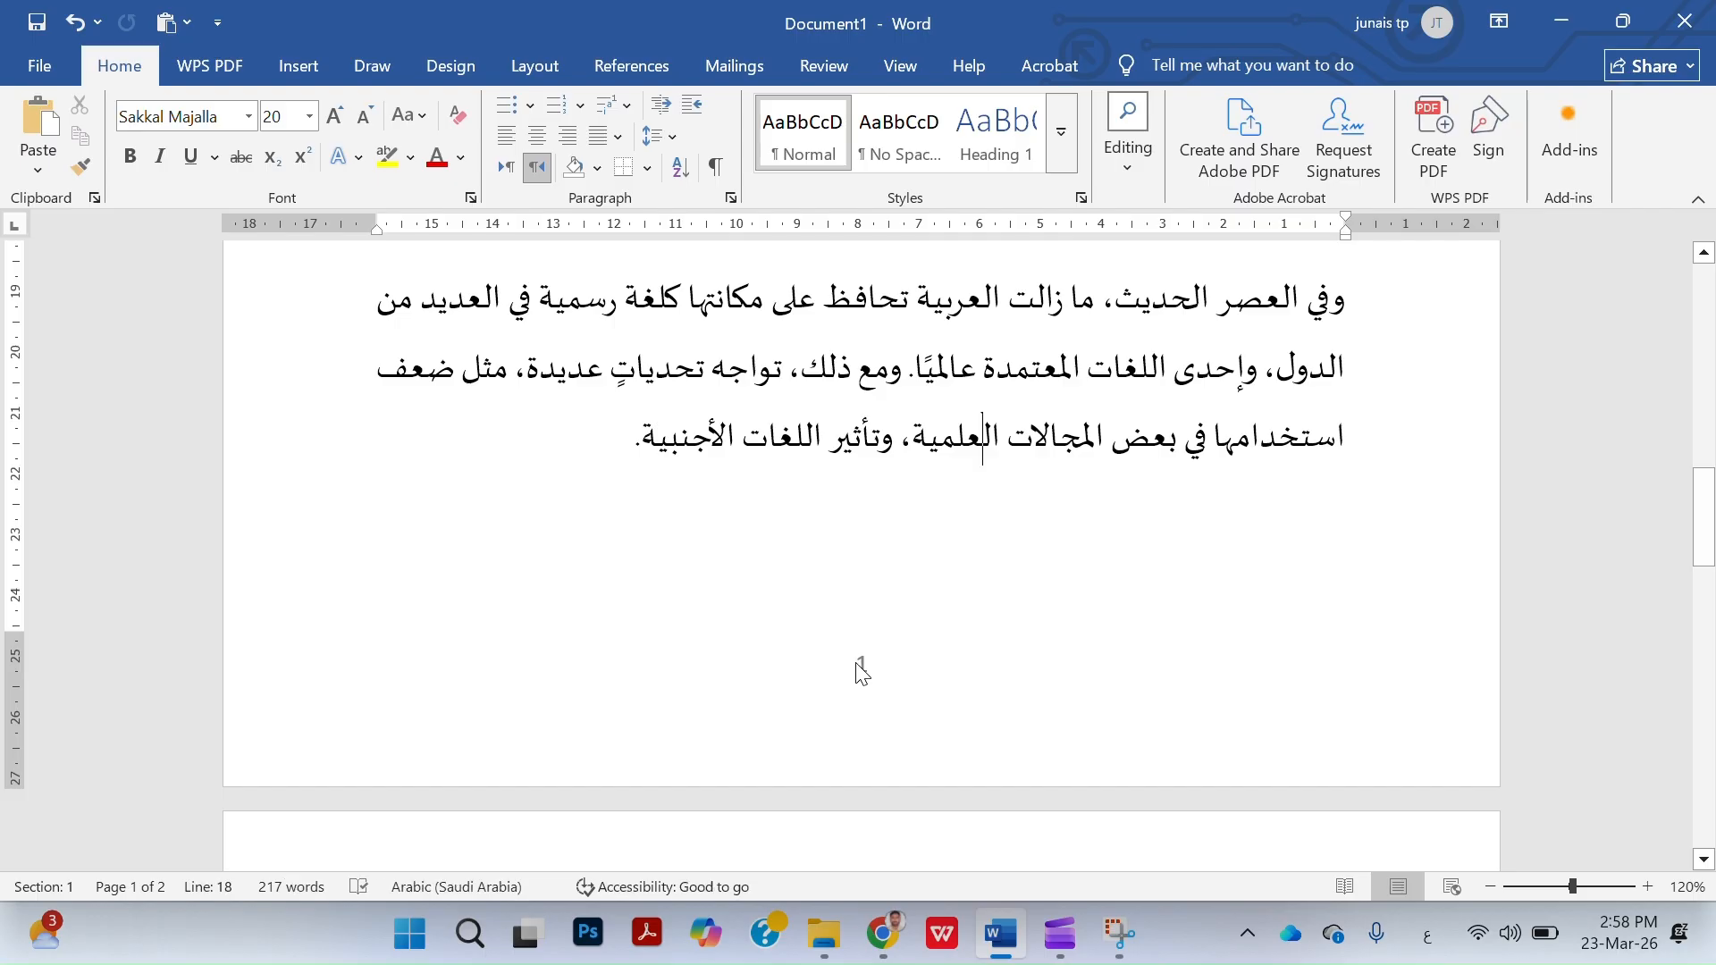
scroll(860, 672, down, 10)
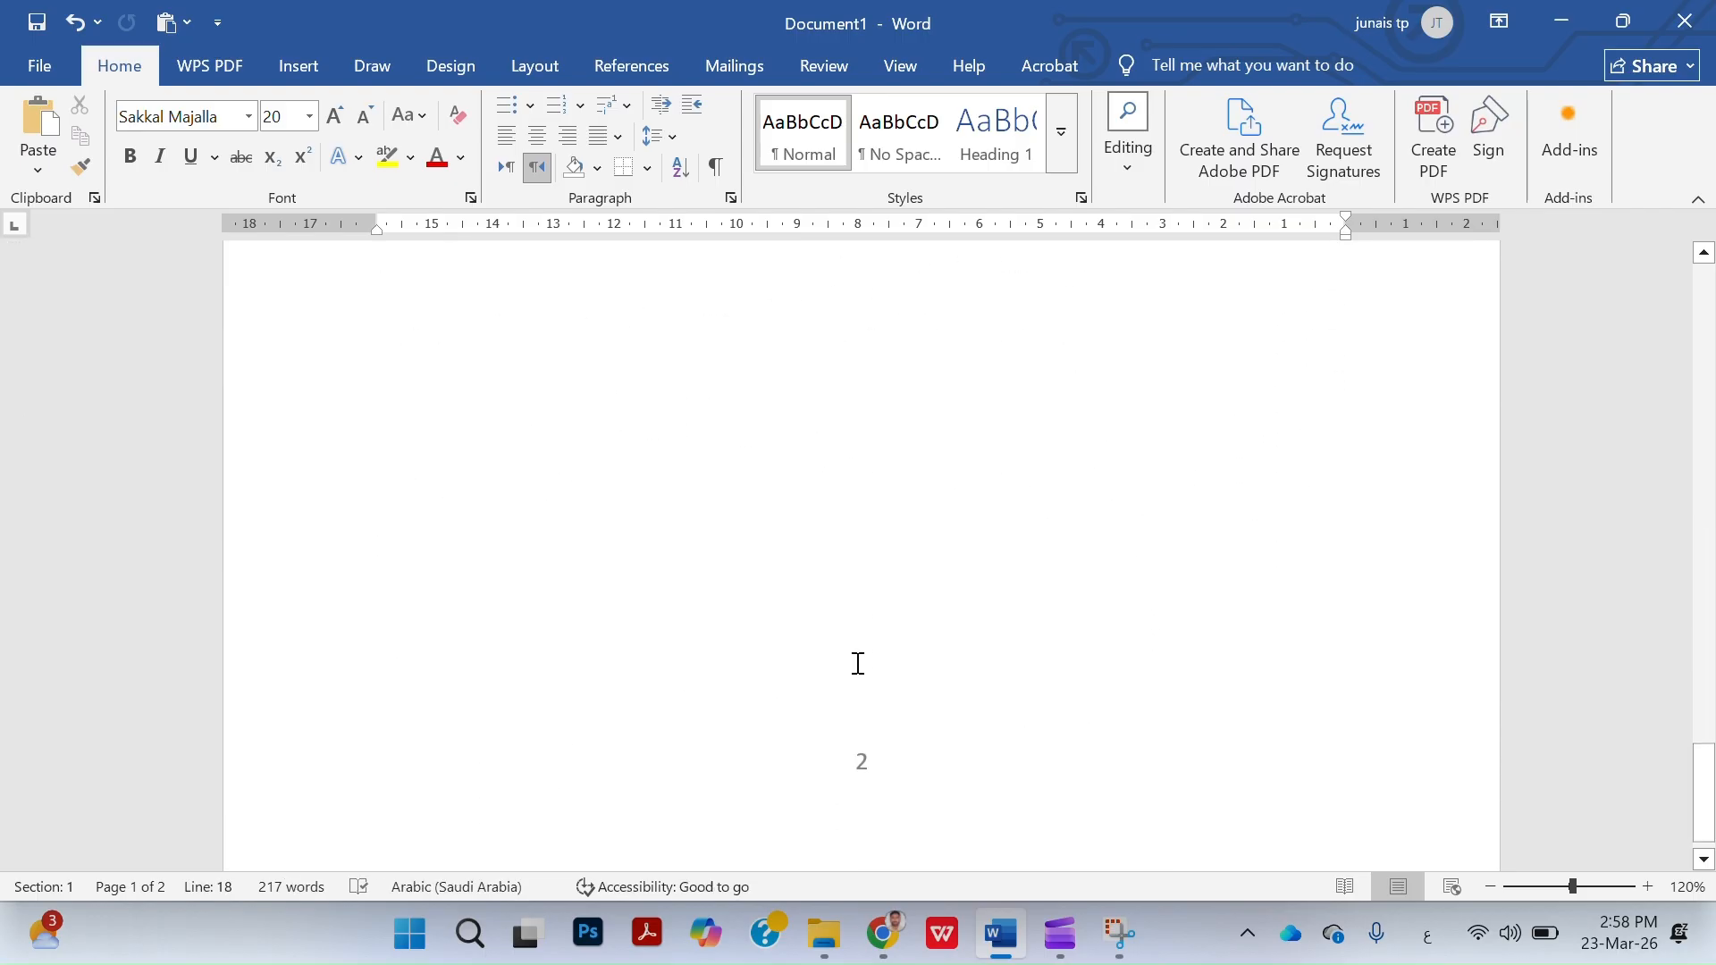
scroll(961, 605, up, 5)
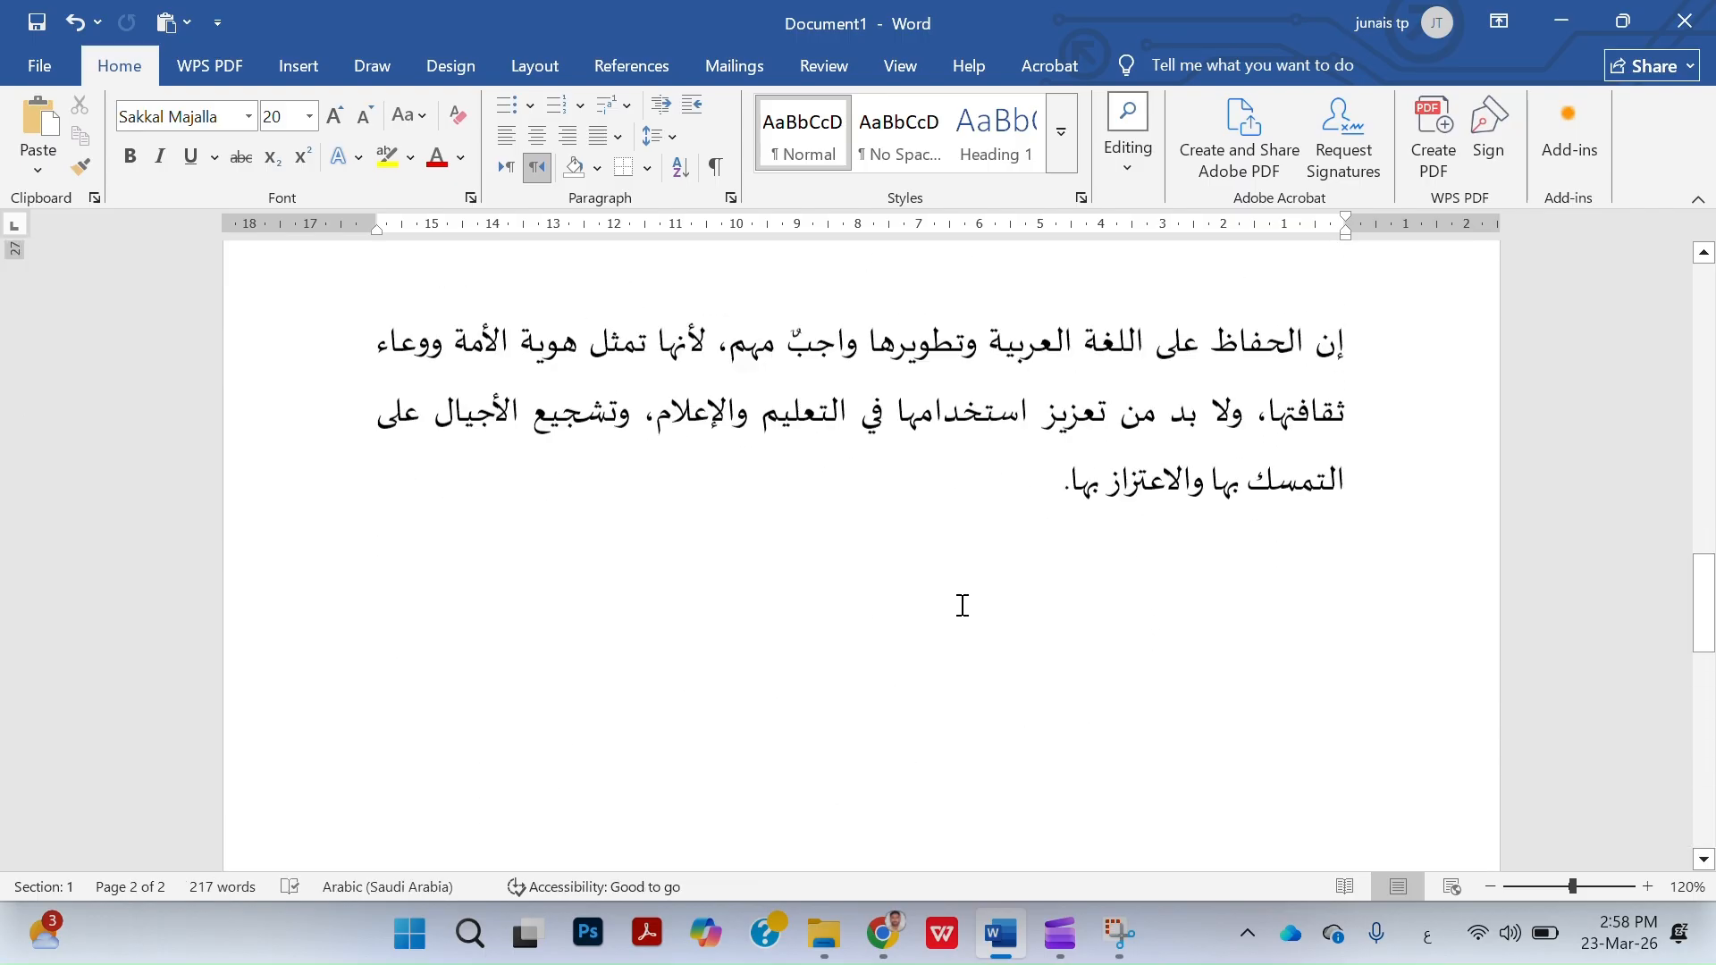
scroll(961, 605, up, 15)
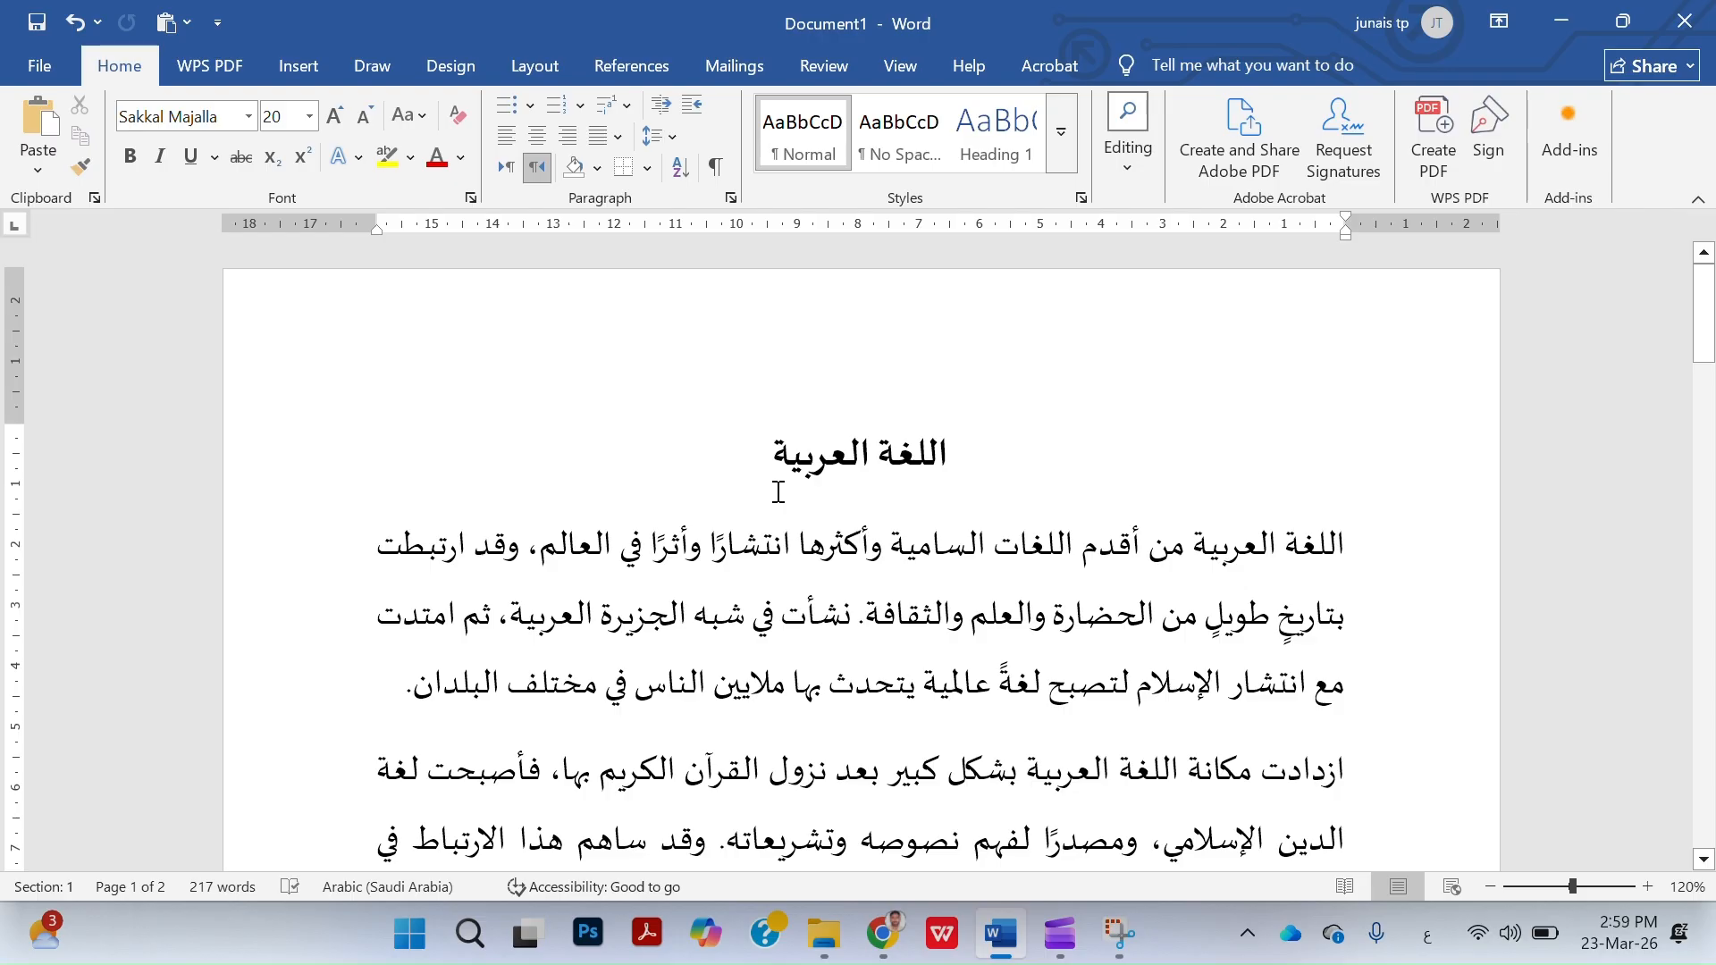
Set the line spacing of the last paragraph on the first page to 1.5.
click(654, 140)
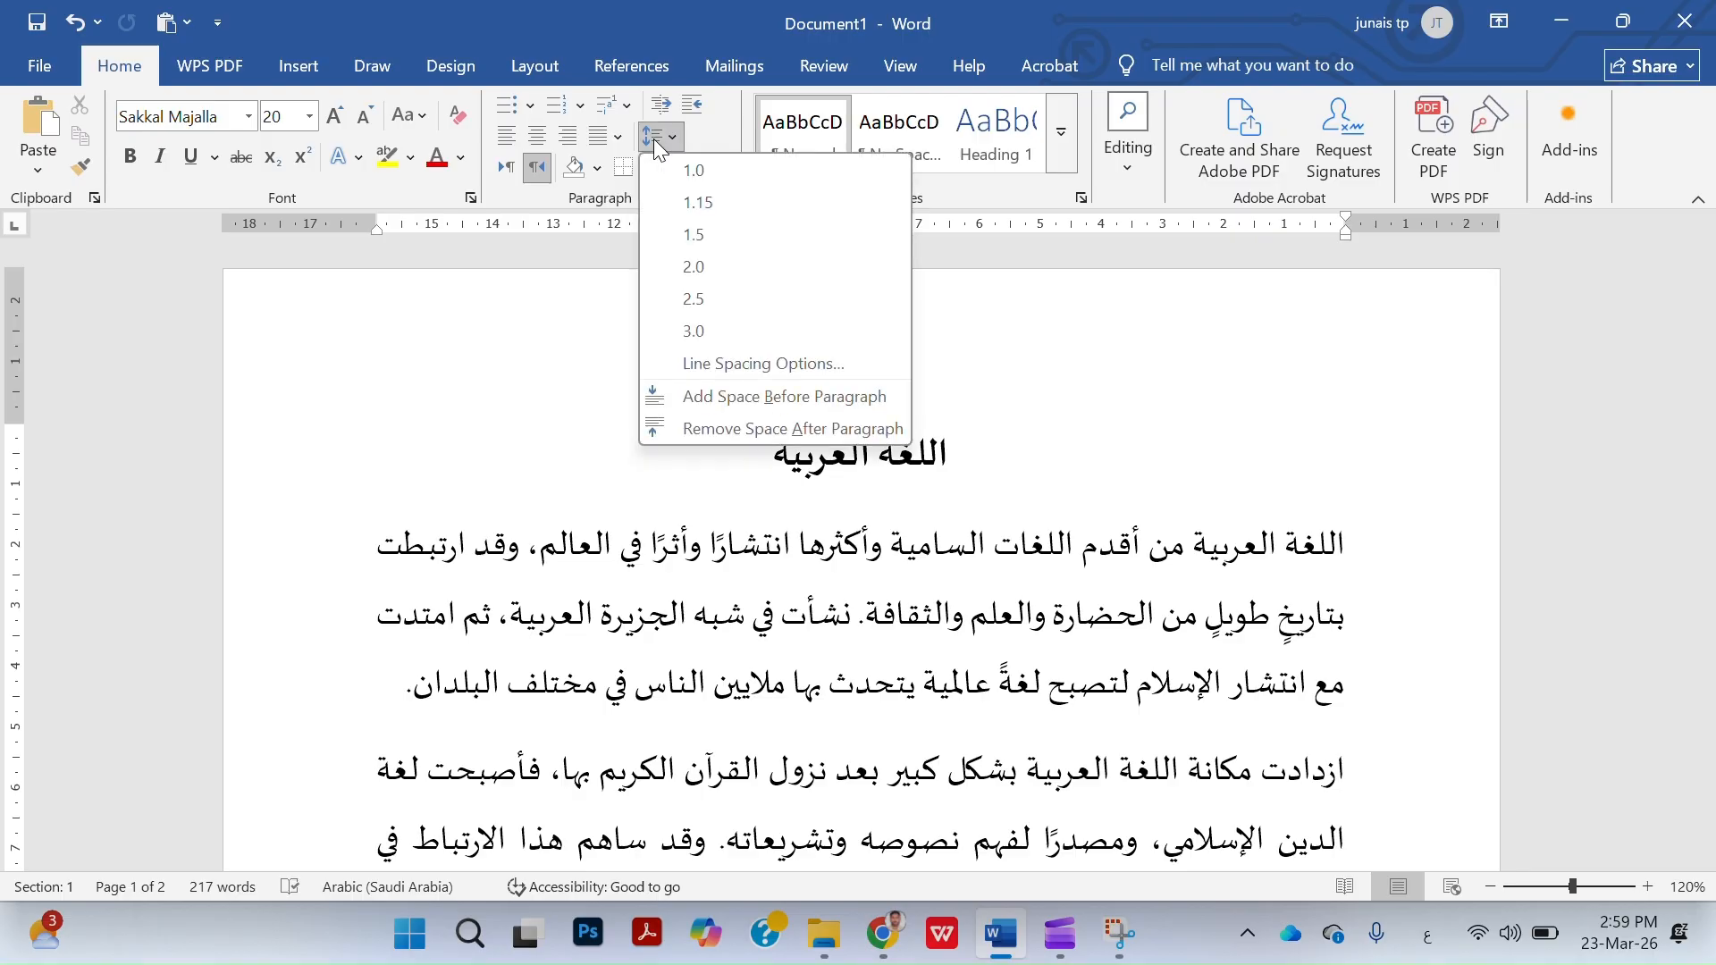
click(653, 139)
click(653, 139)
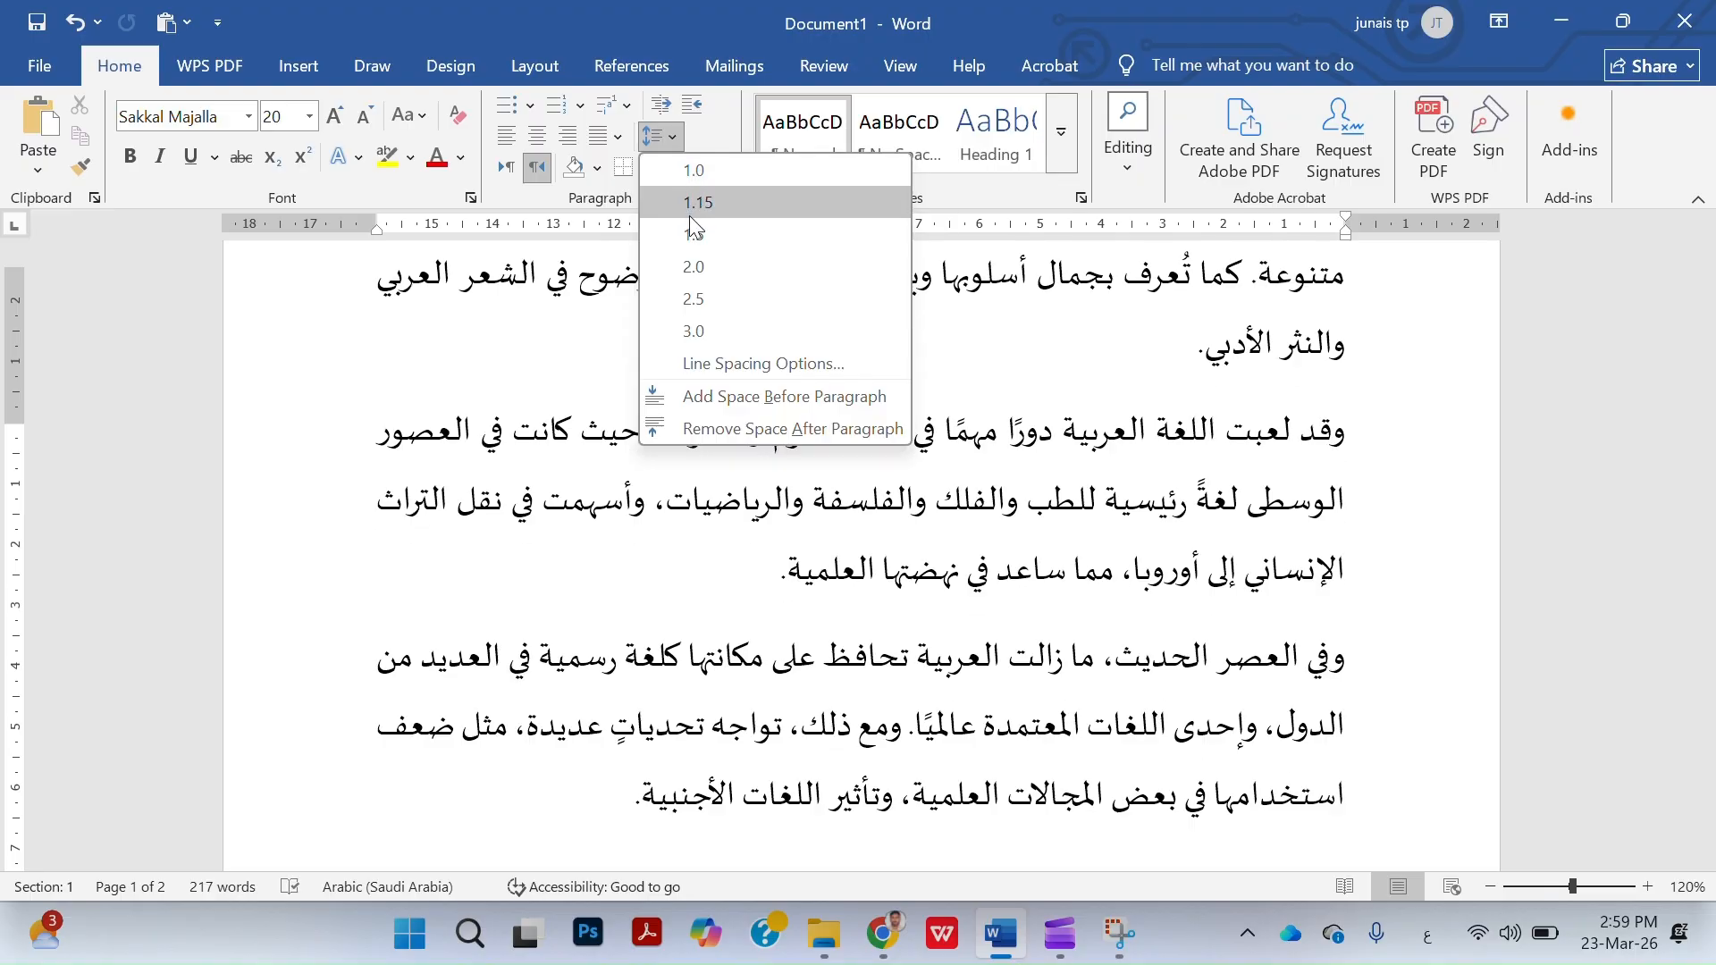
click(689, 254)
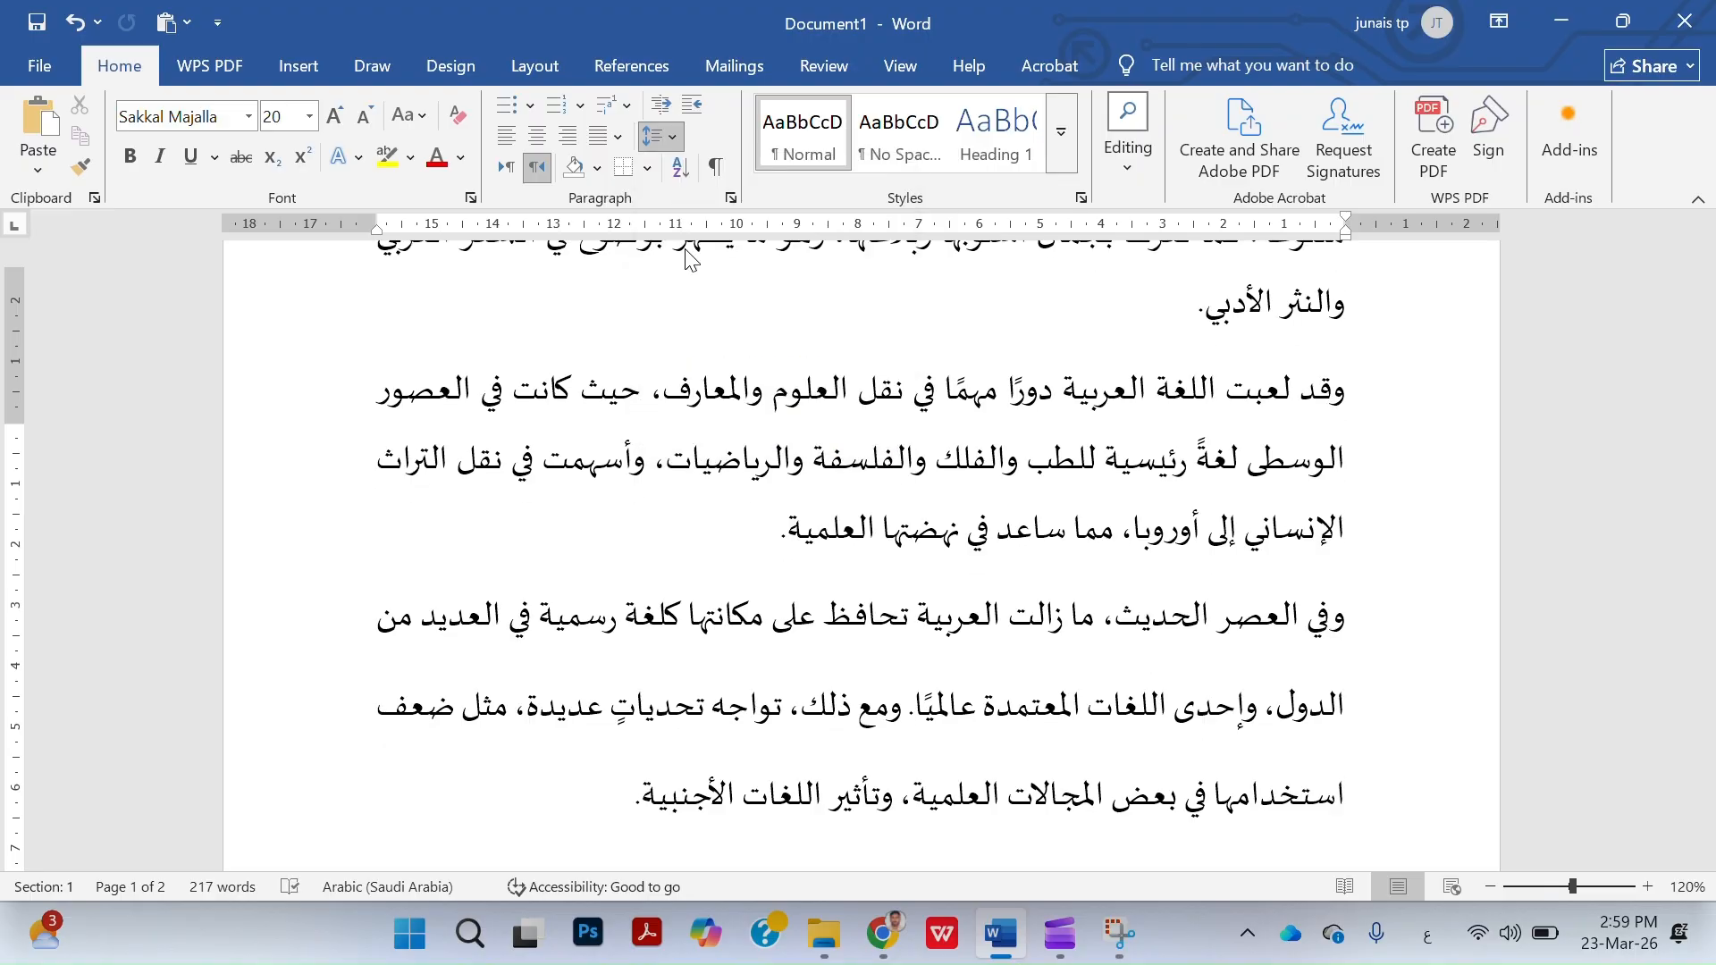
Try laying out the document text in two columns.
click(548, 79)
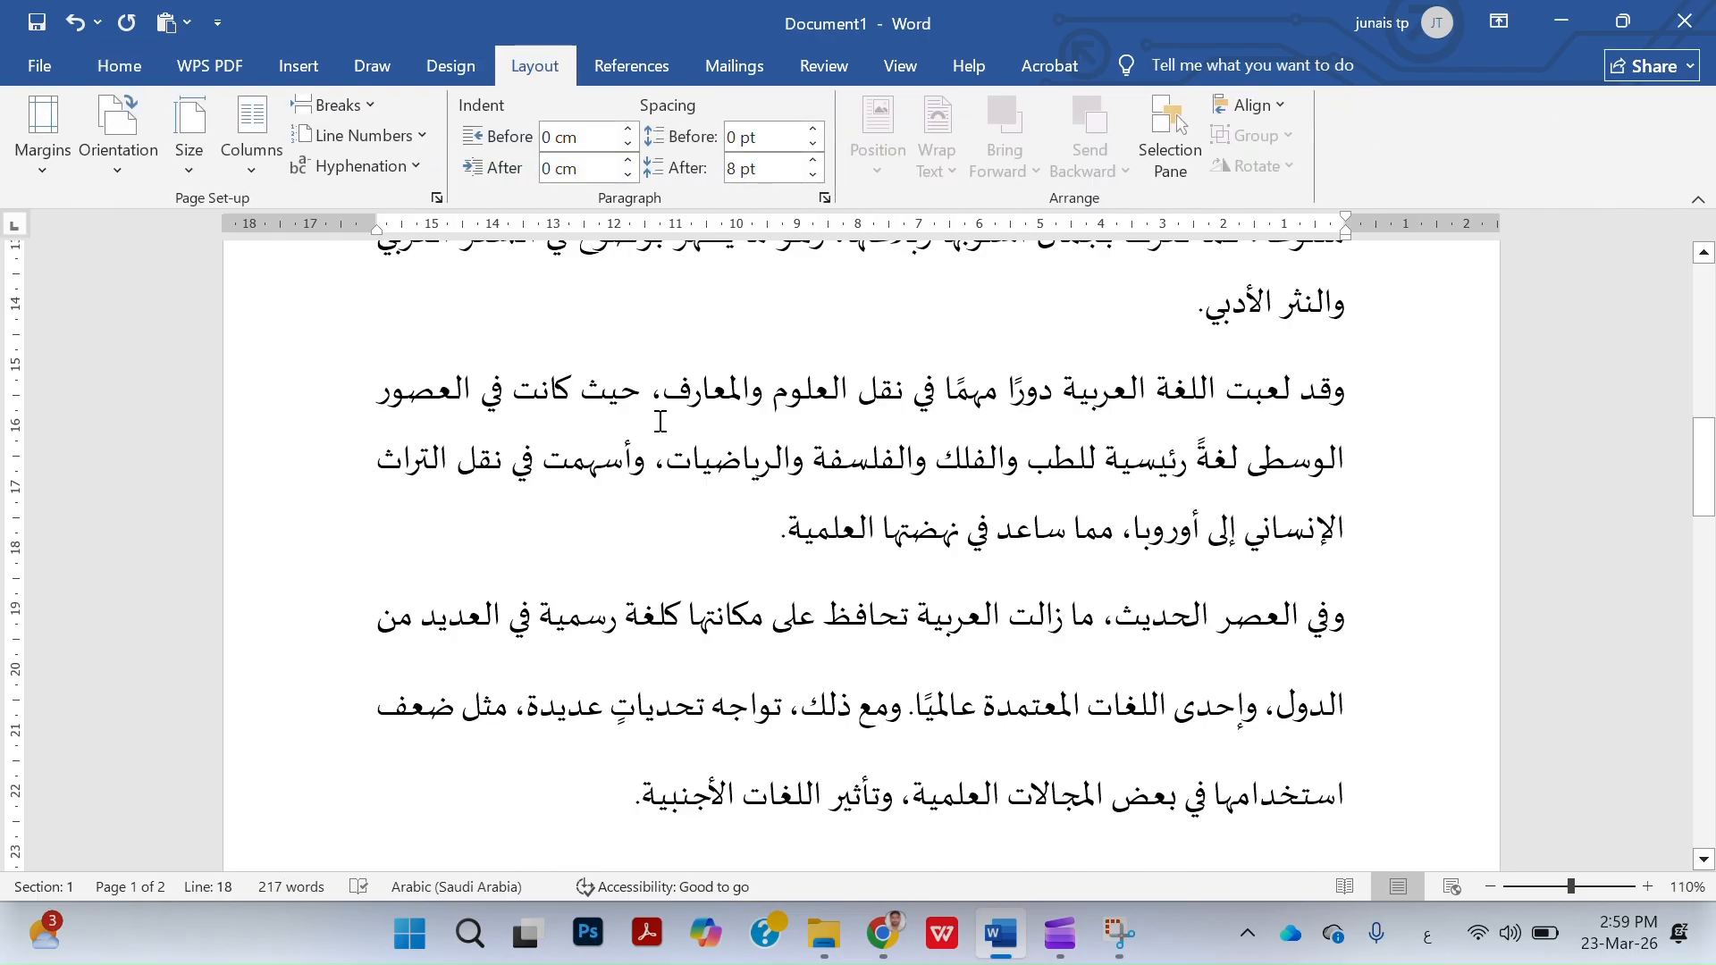
scroll(660, 420, down, 6)
scroll(660, 420, down, 1)
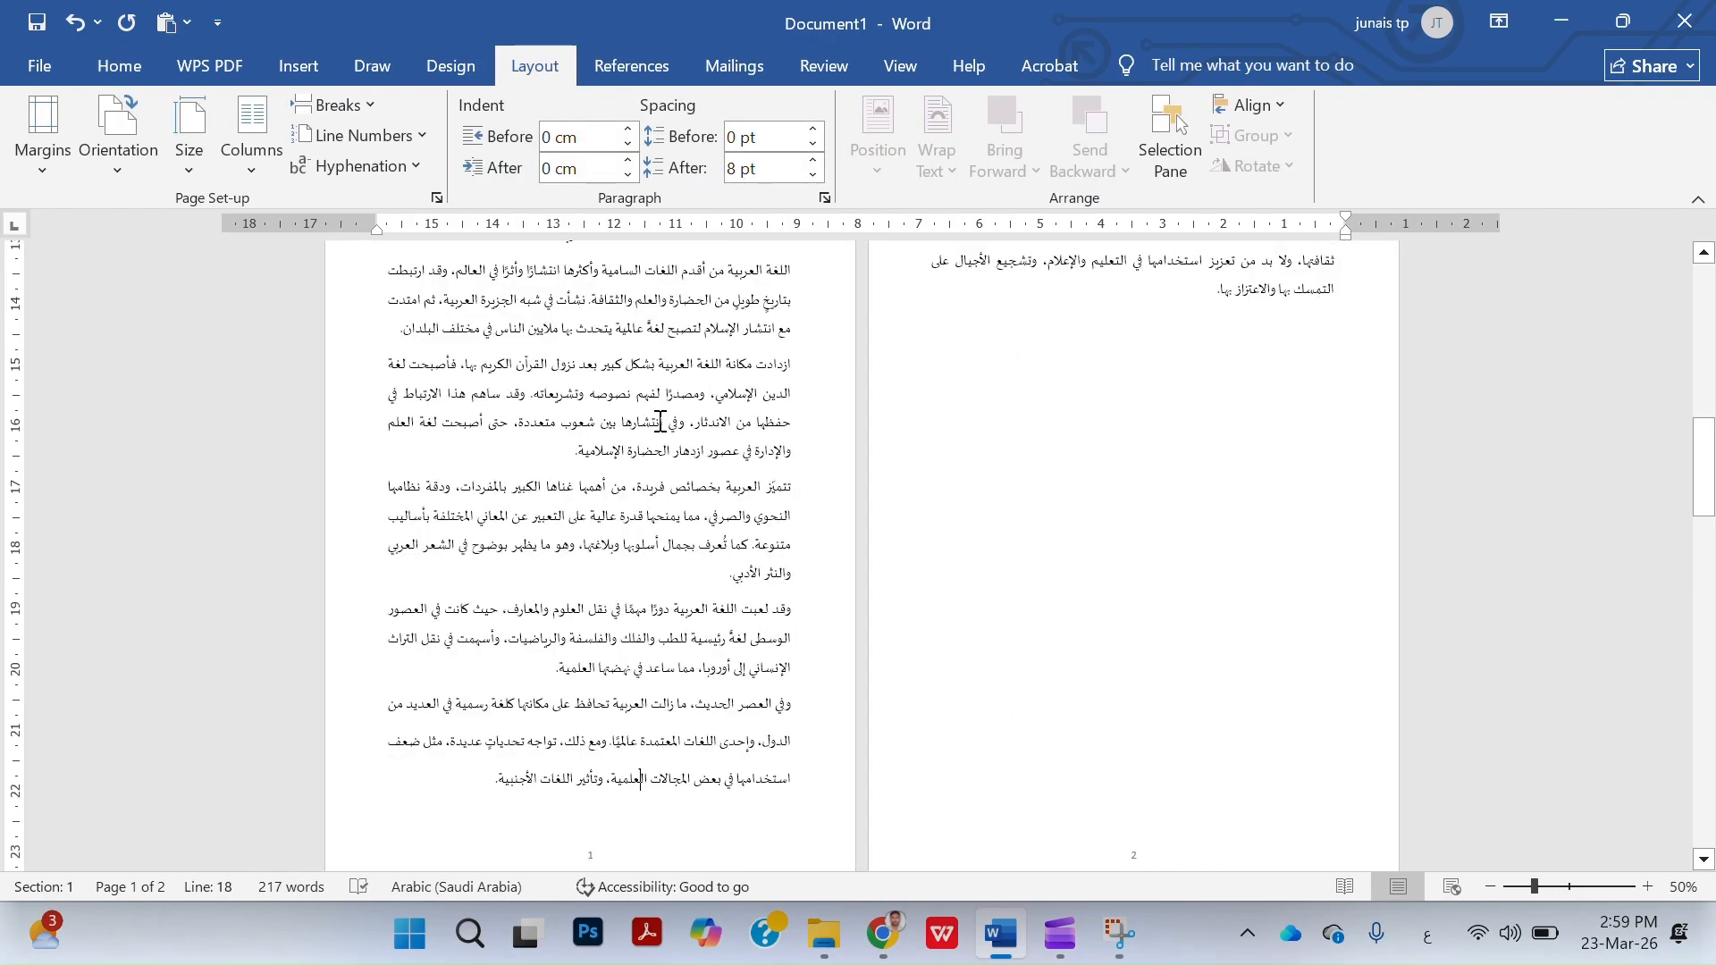
click(260, 163)
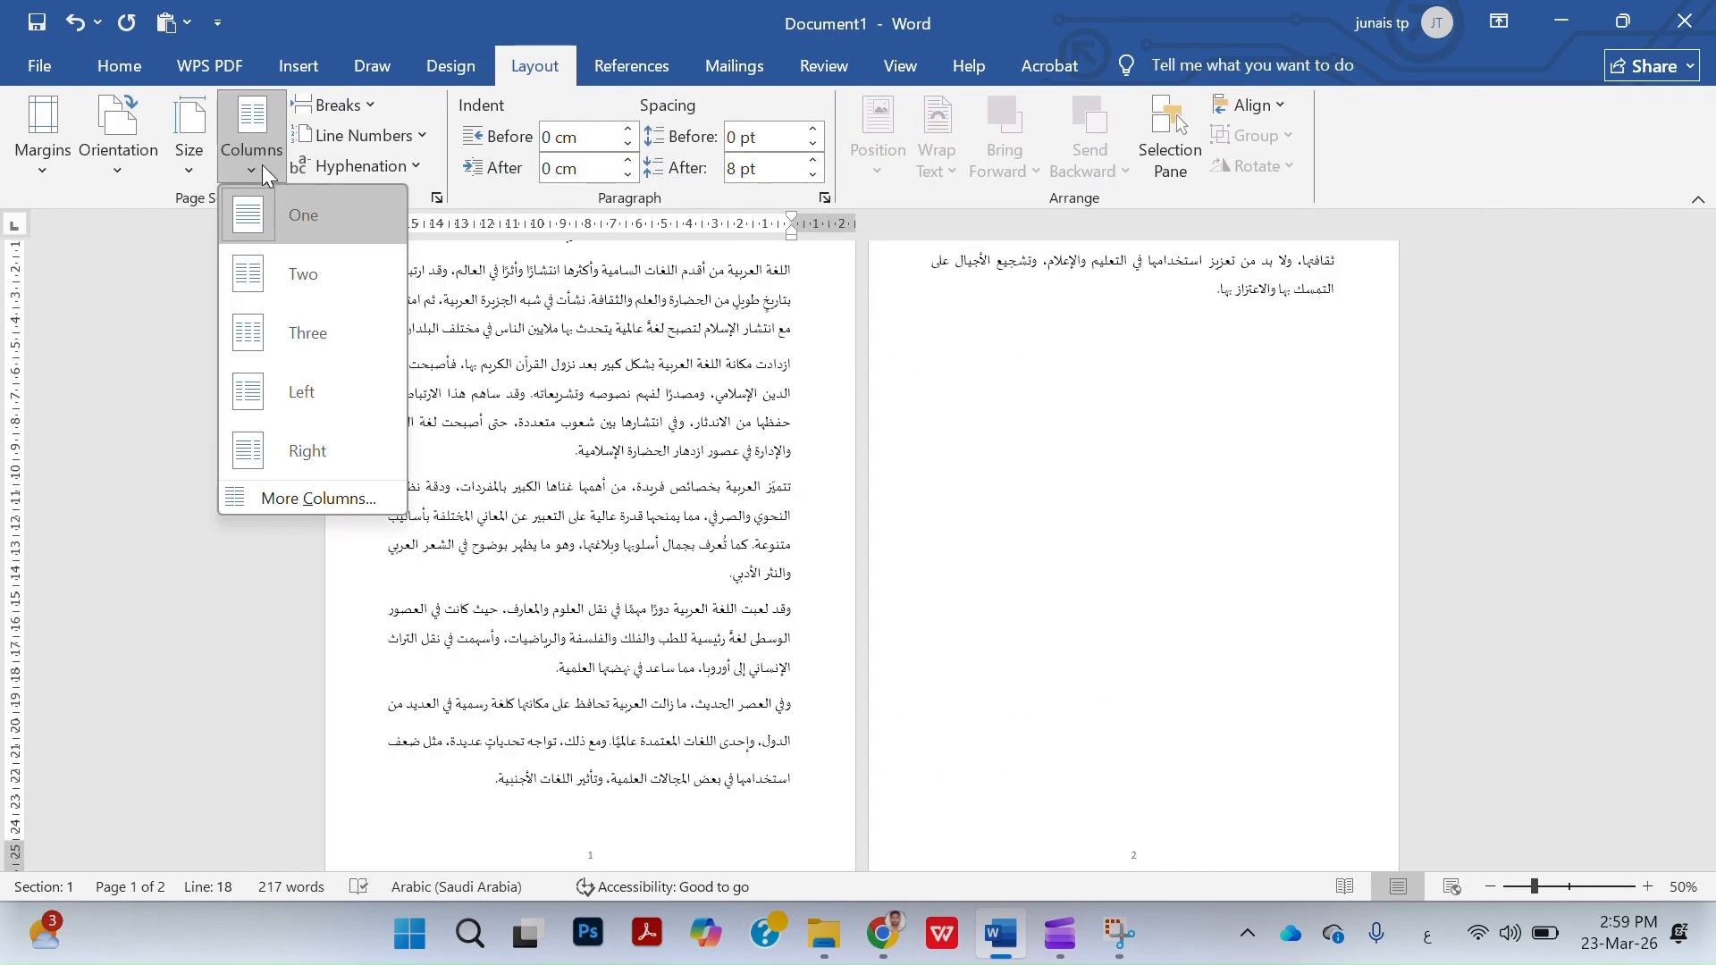
click(313, 282)
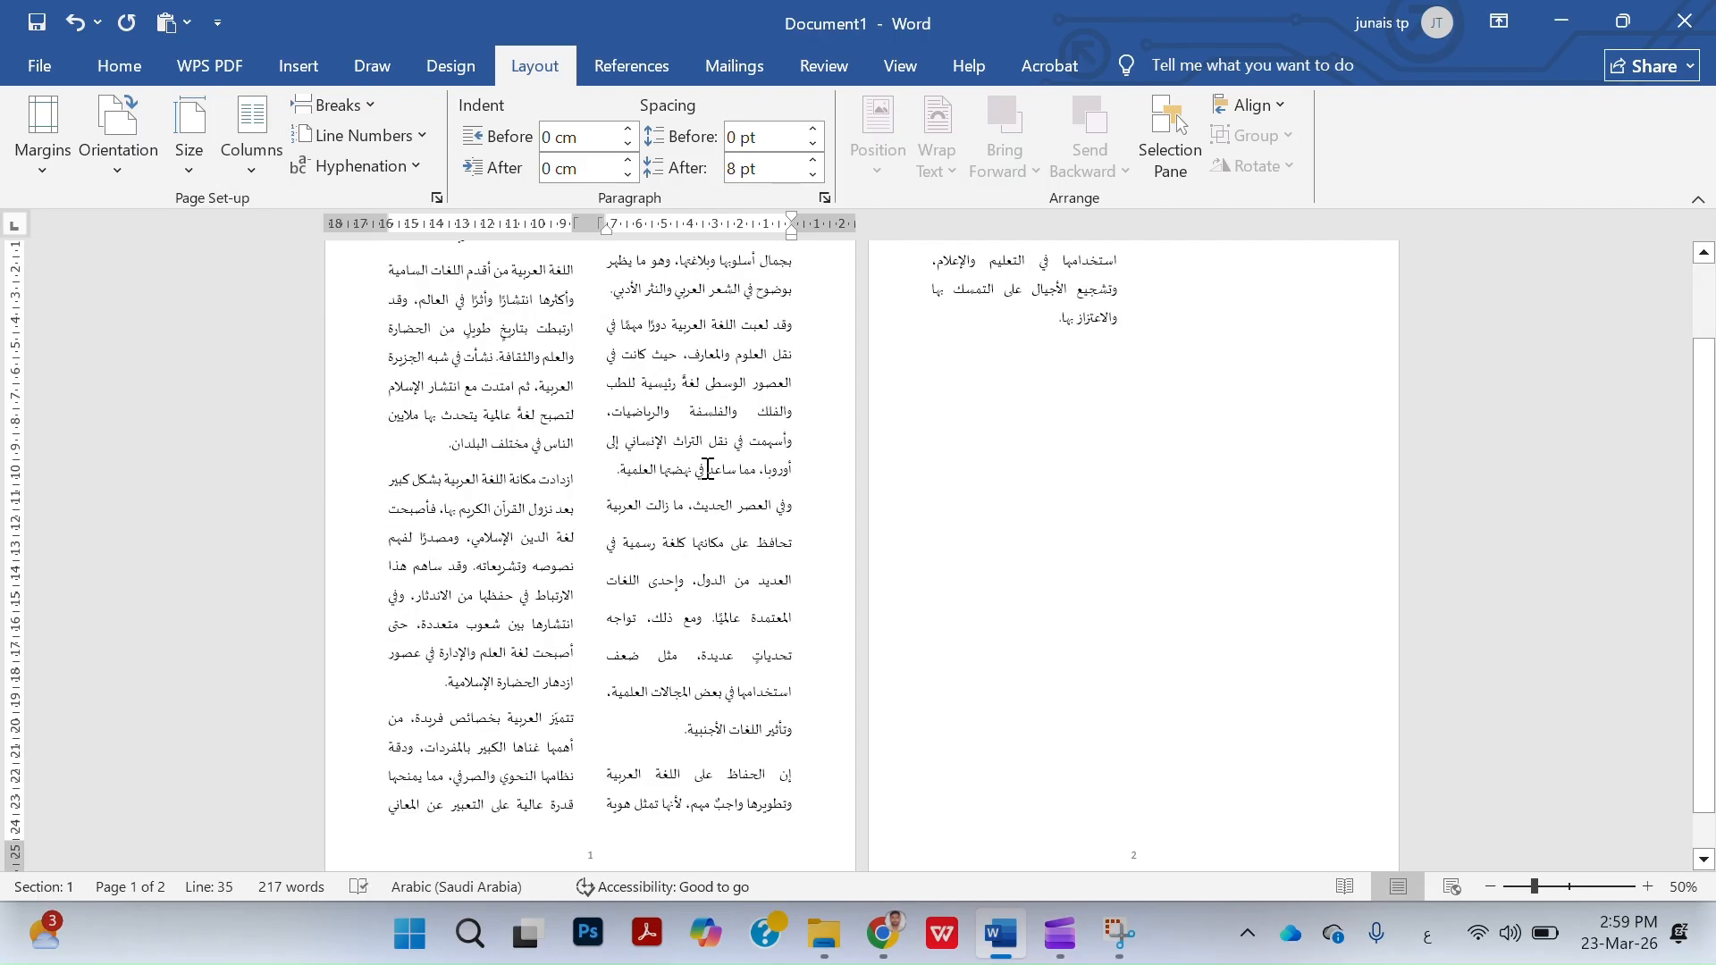
scroll(707, 468, down, 2)
Try a three-column layout for the text and undo the column changes to restore a single column.
click(241, 161)
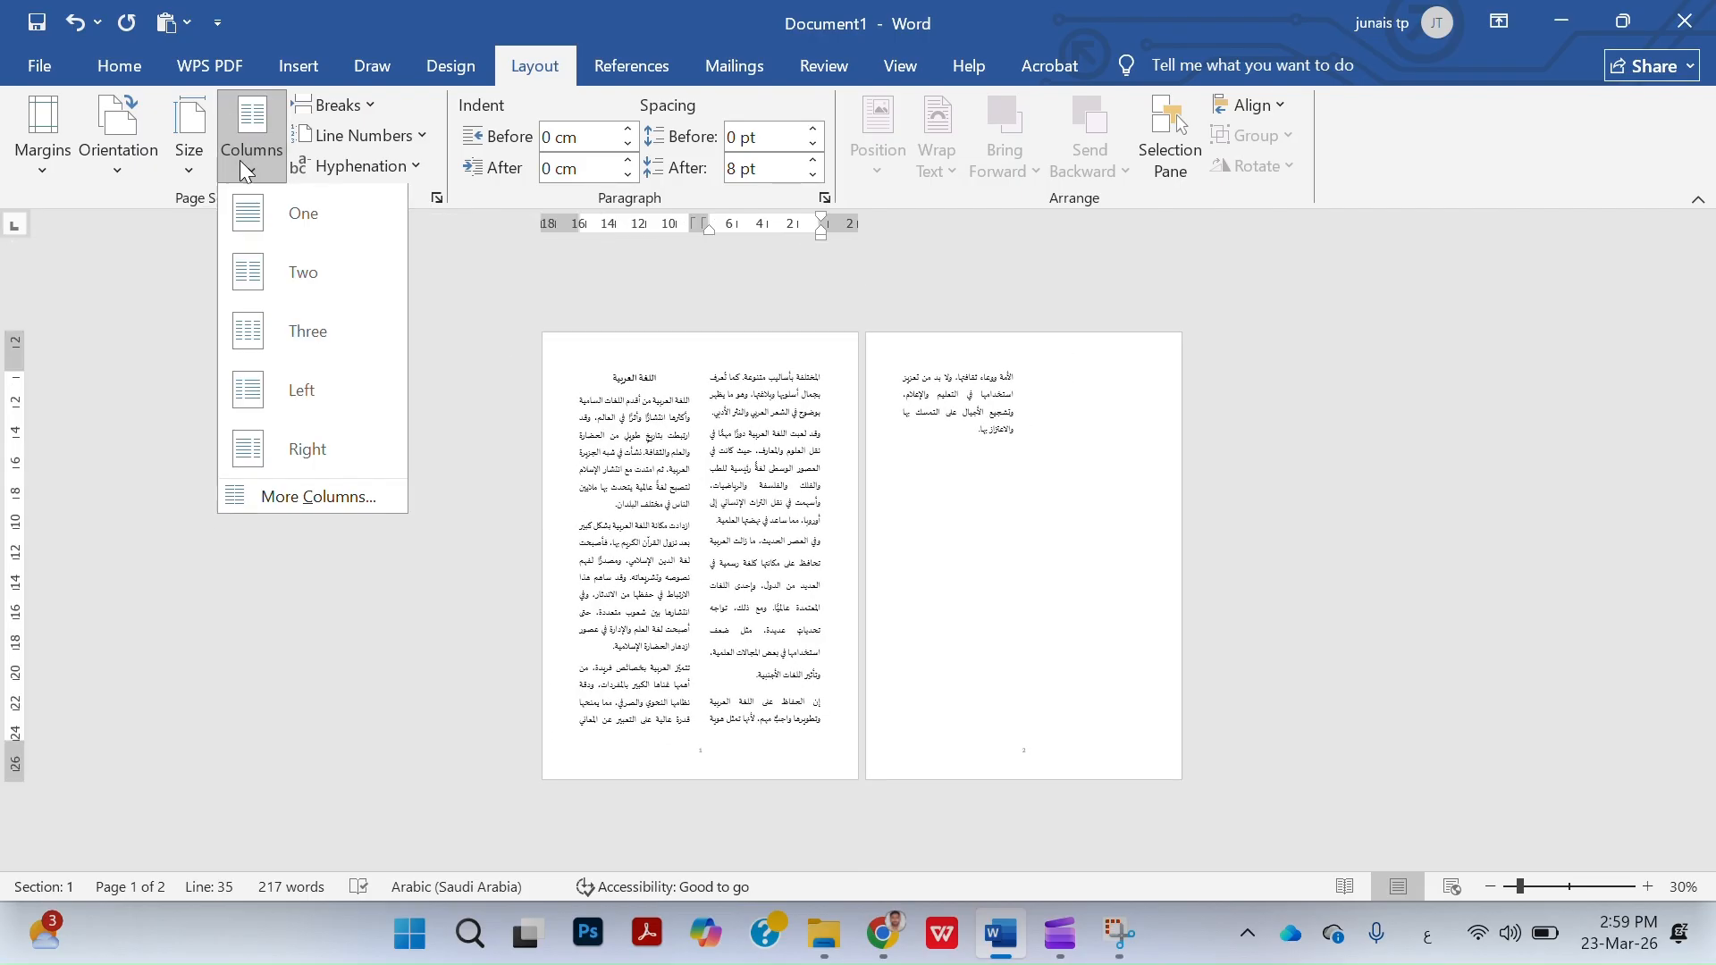
click(294, 330)
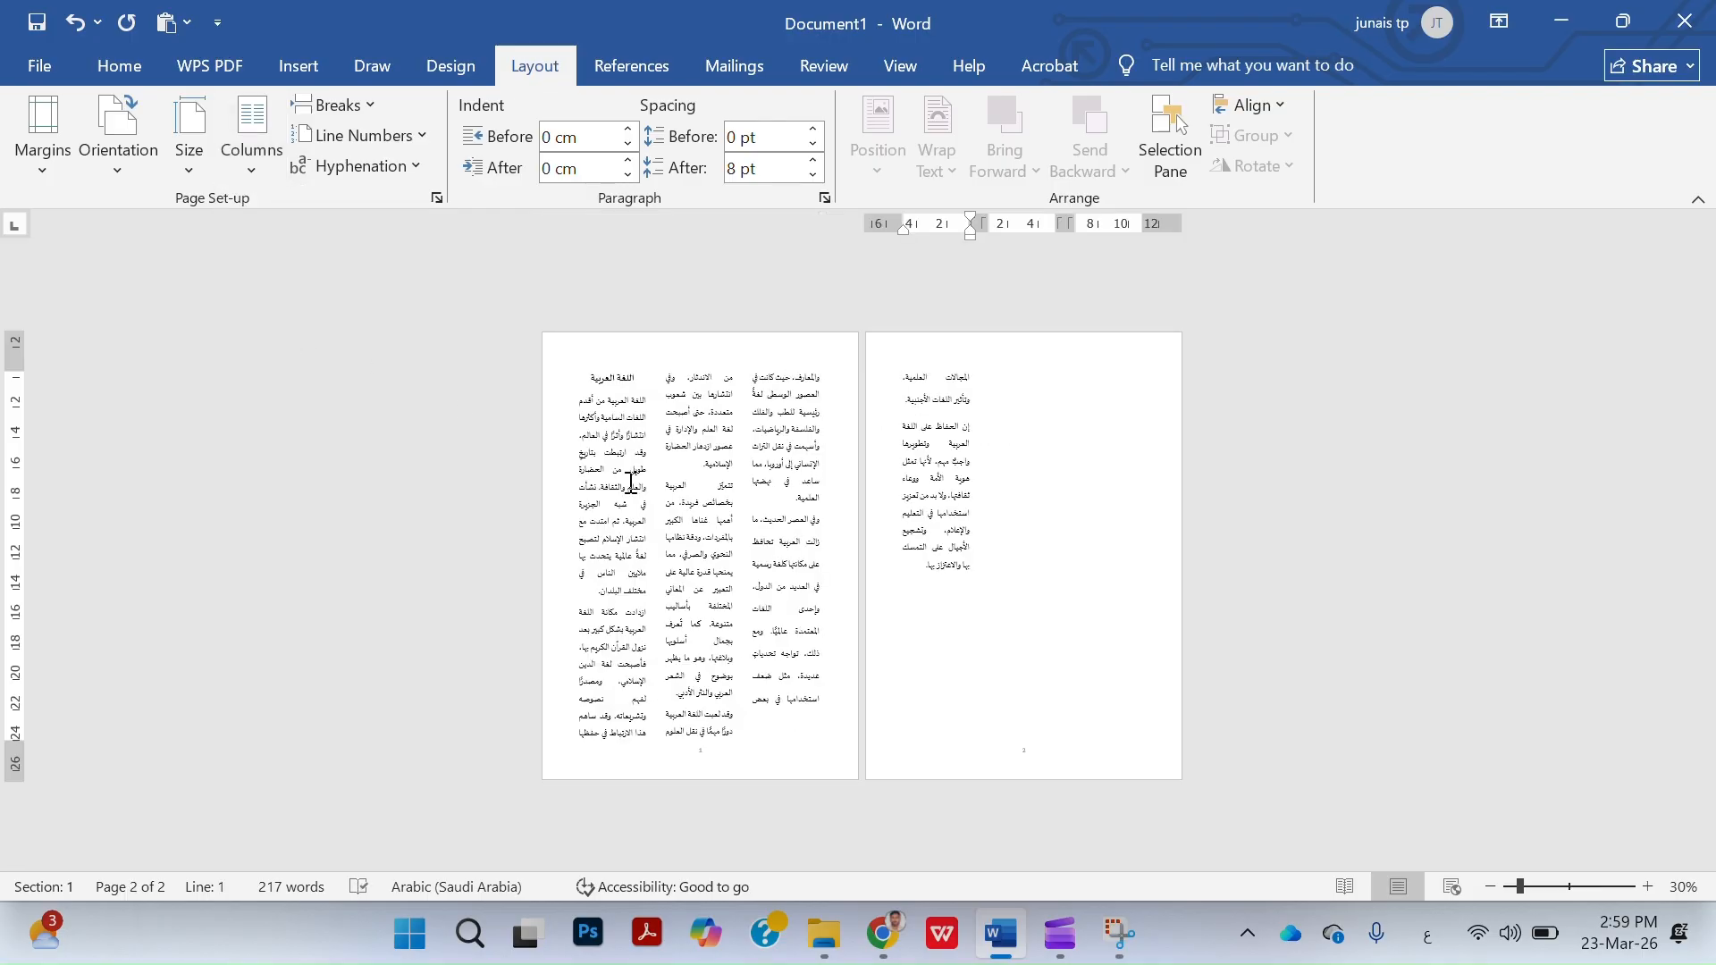
scroll(631, 483, up, 3)
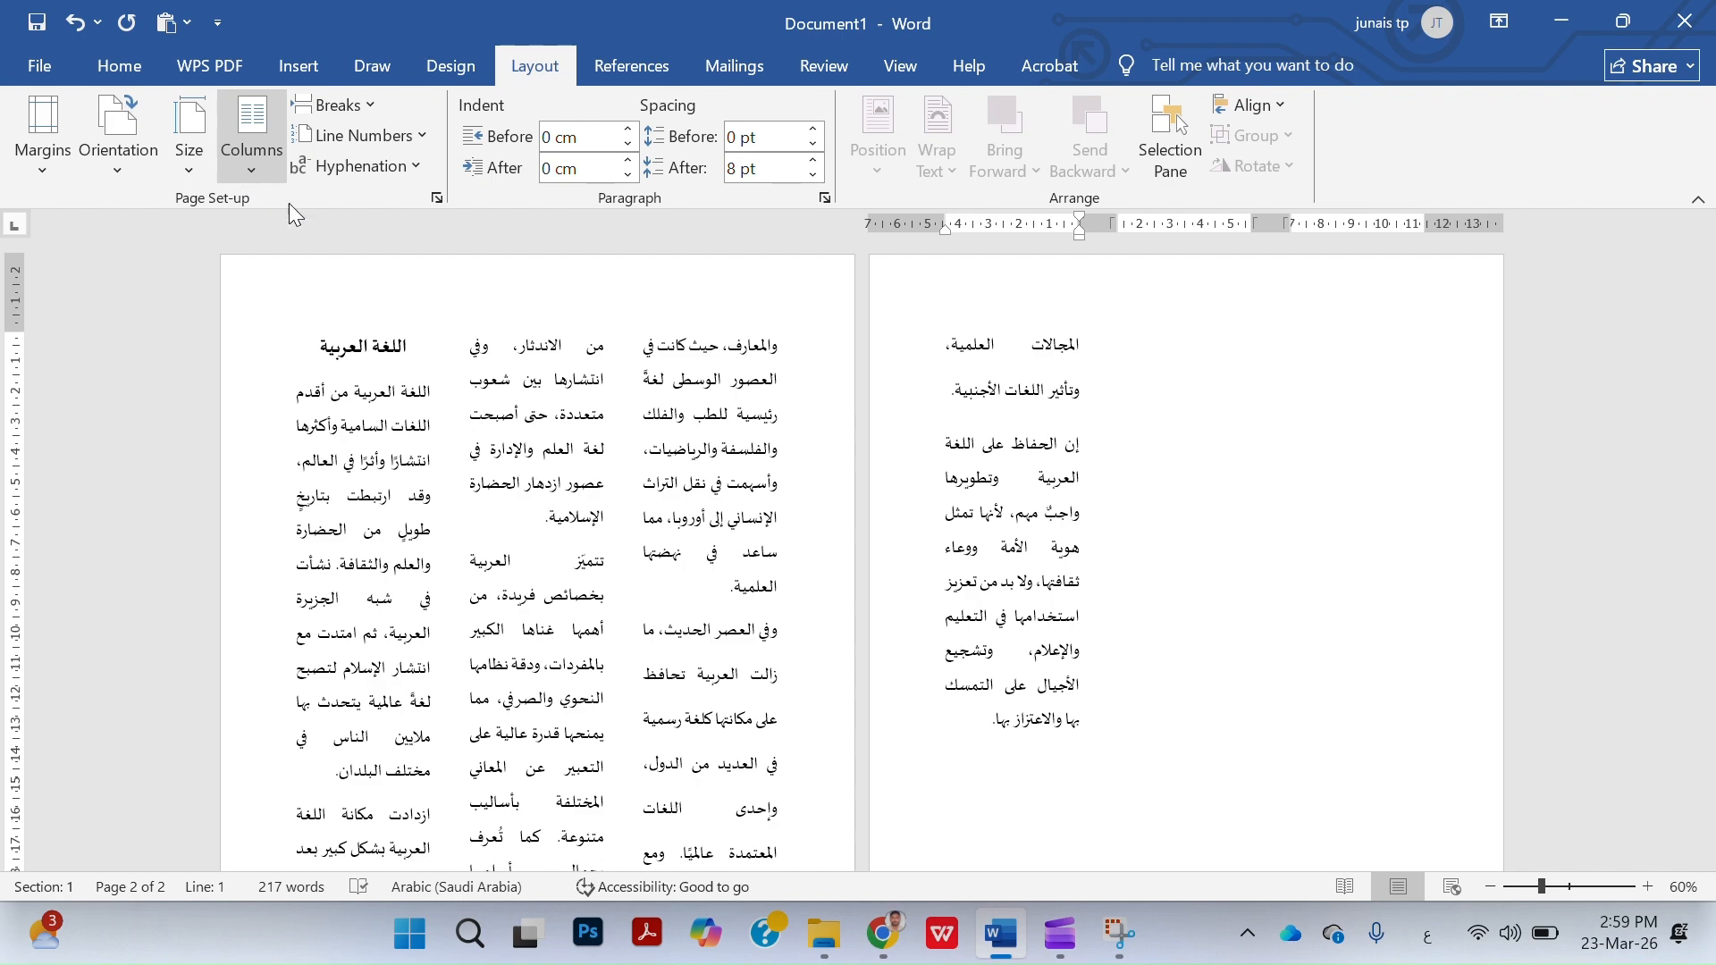
key(ctrl+z)
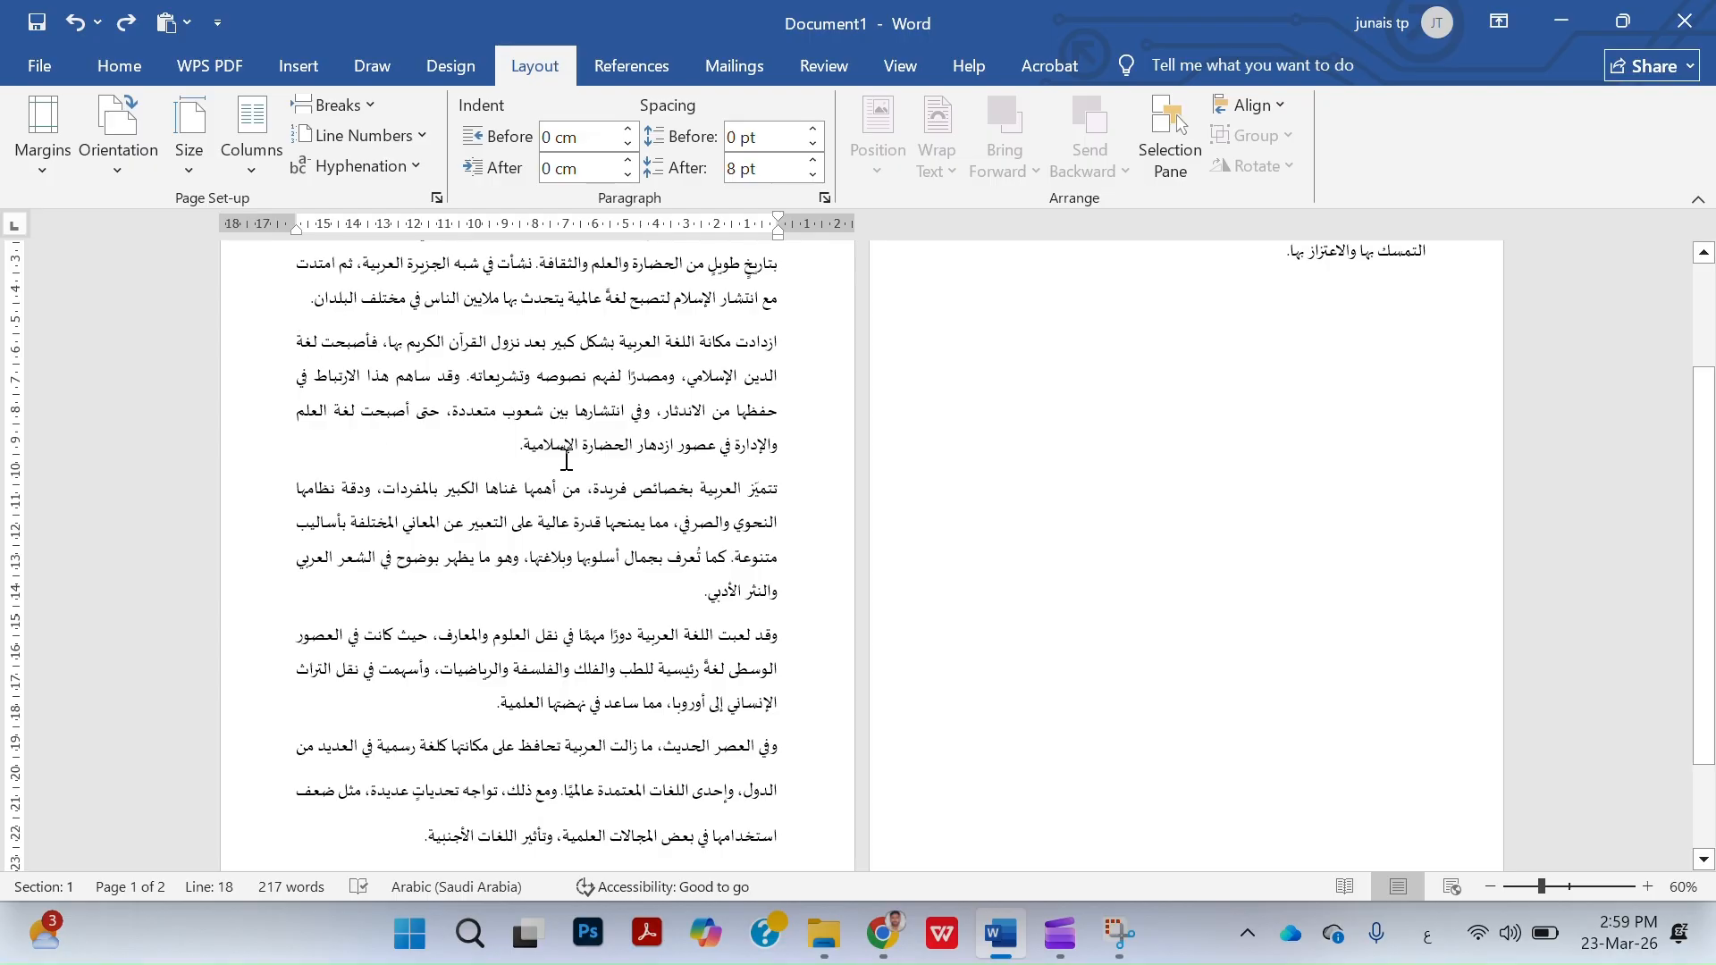
Try a Box page border on the whole document and undo it.
scroll(567, 460, down, 3)
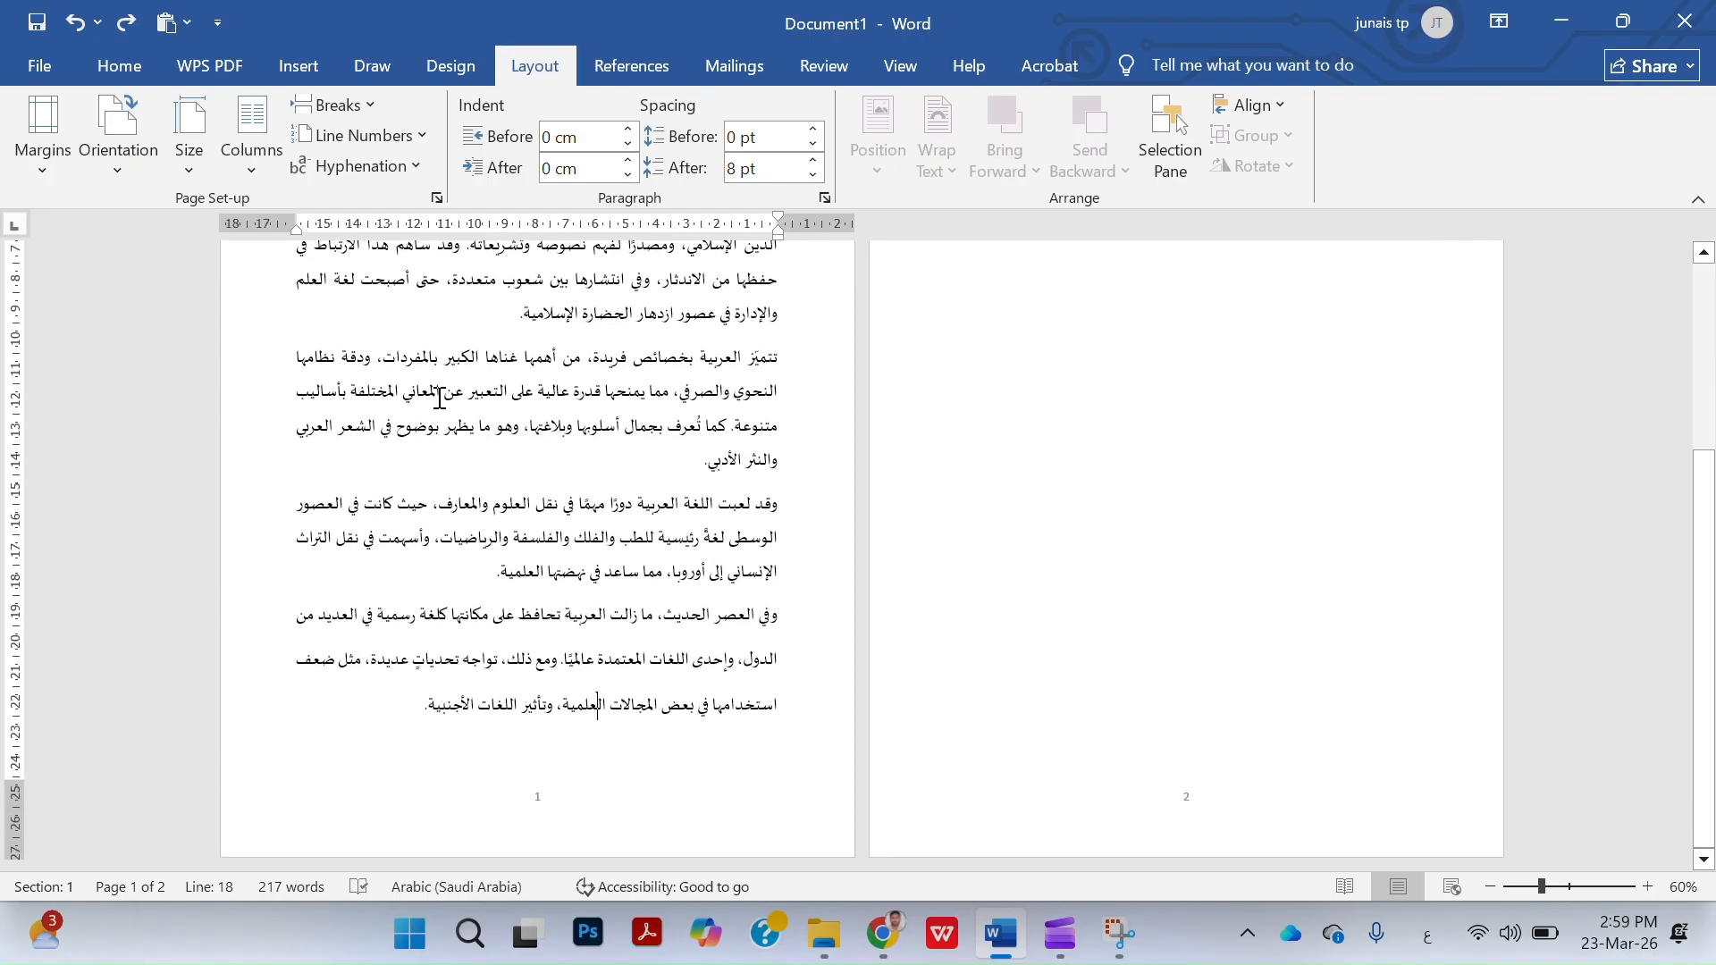
click(278, 78)
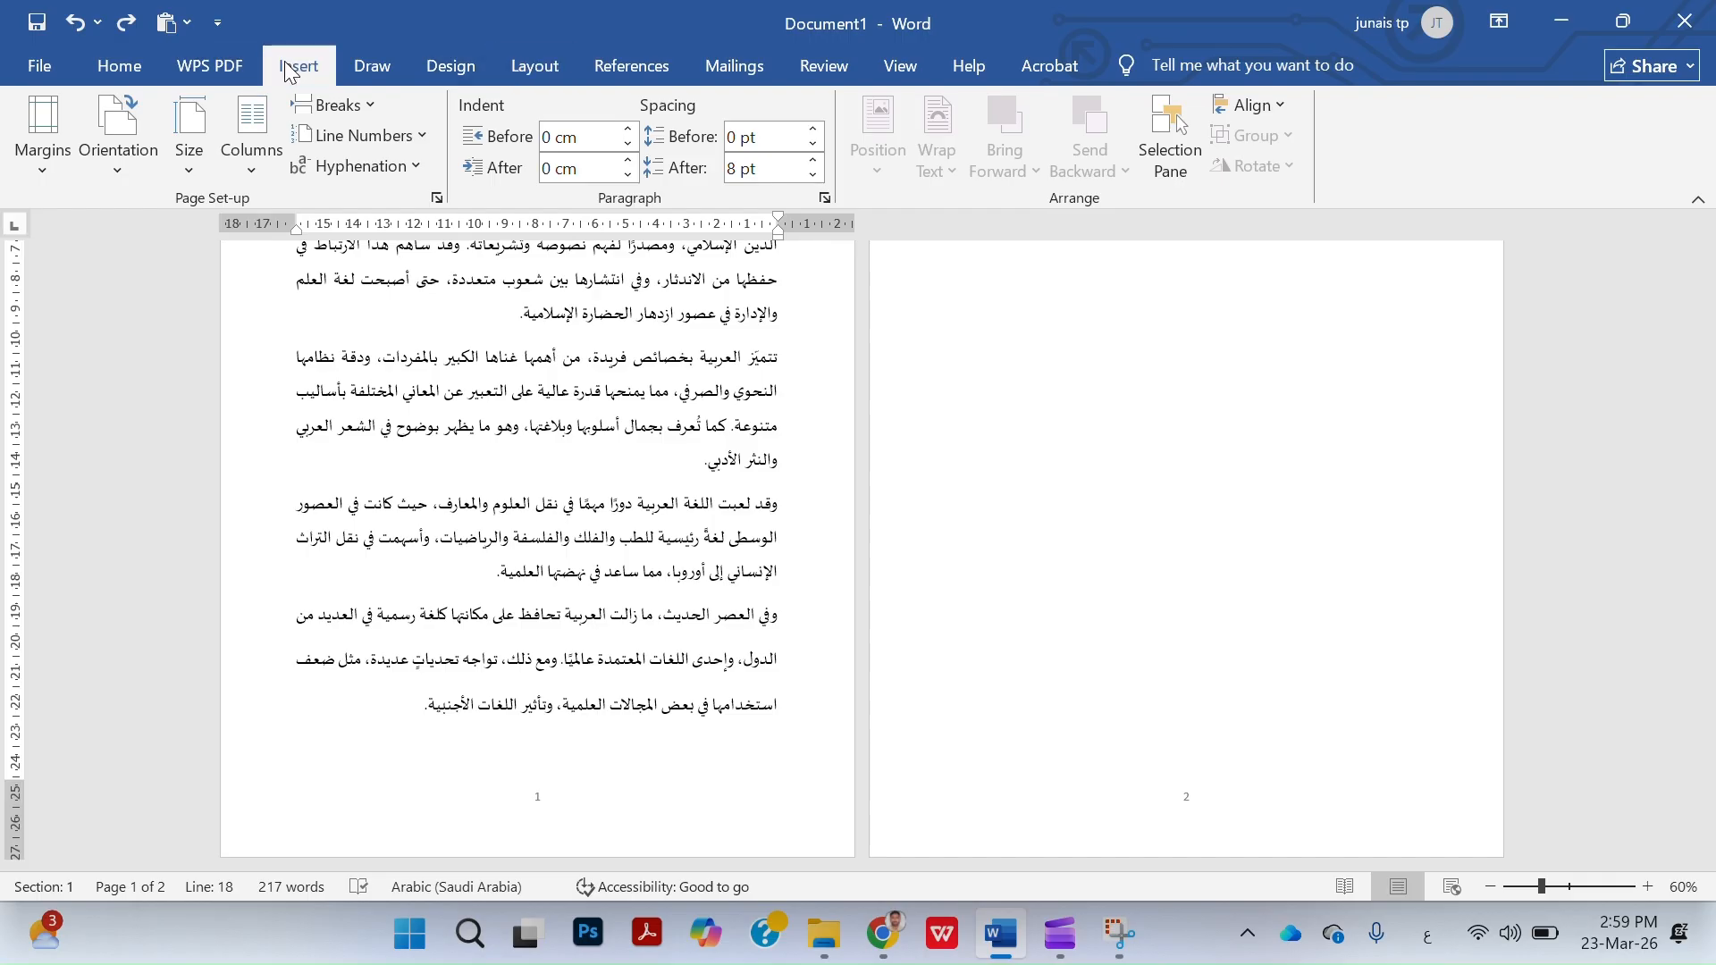
click(547, 72)
click(434, 68)
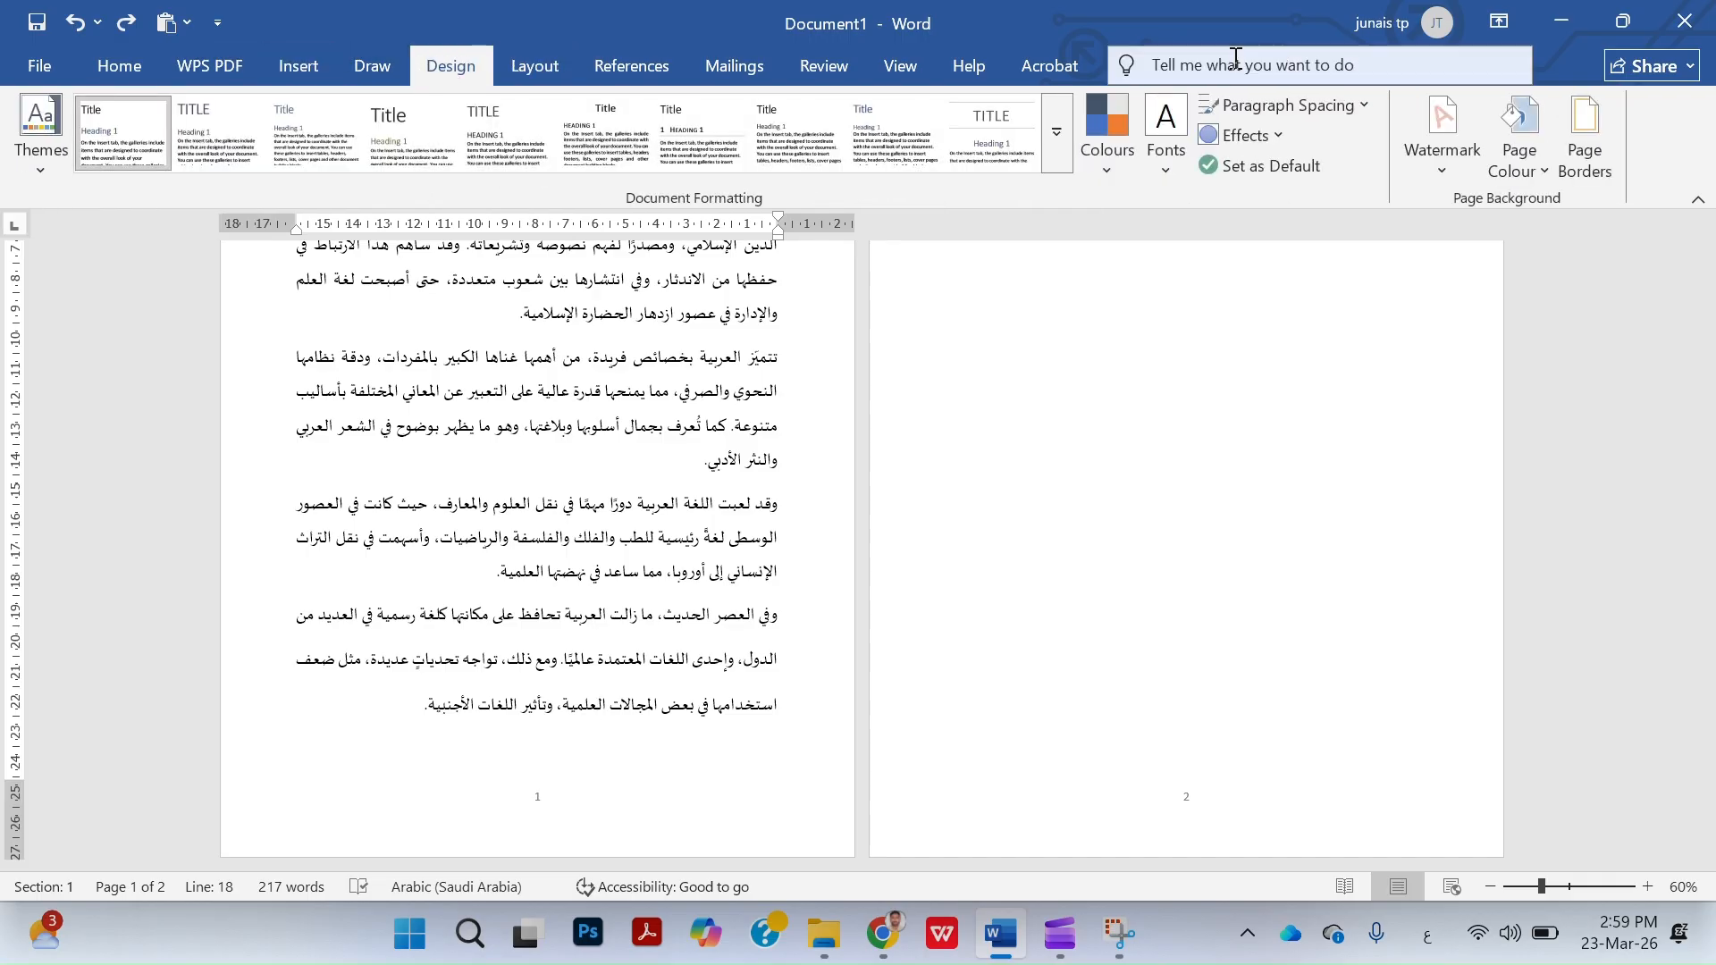
click(1595, 175)
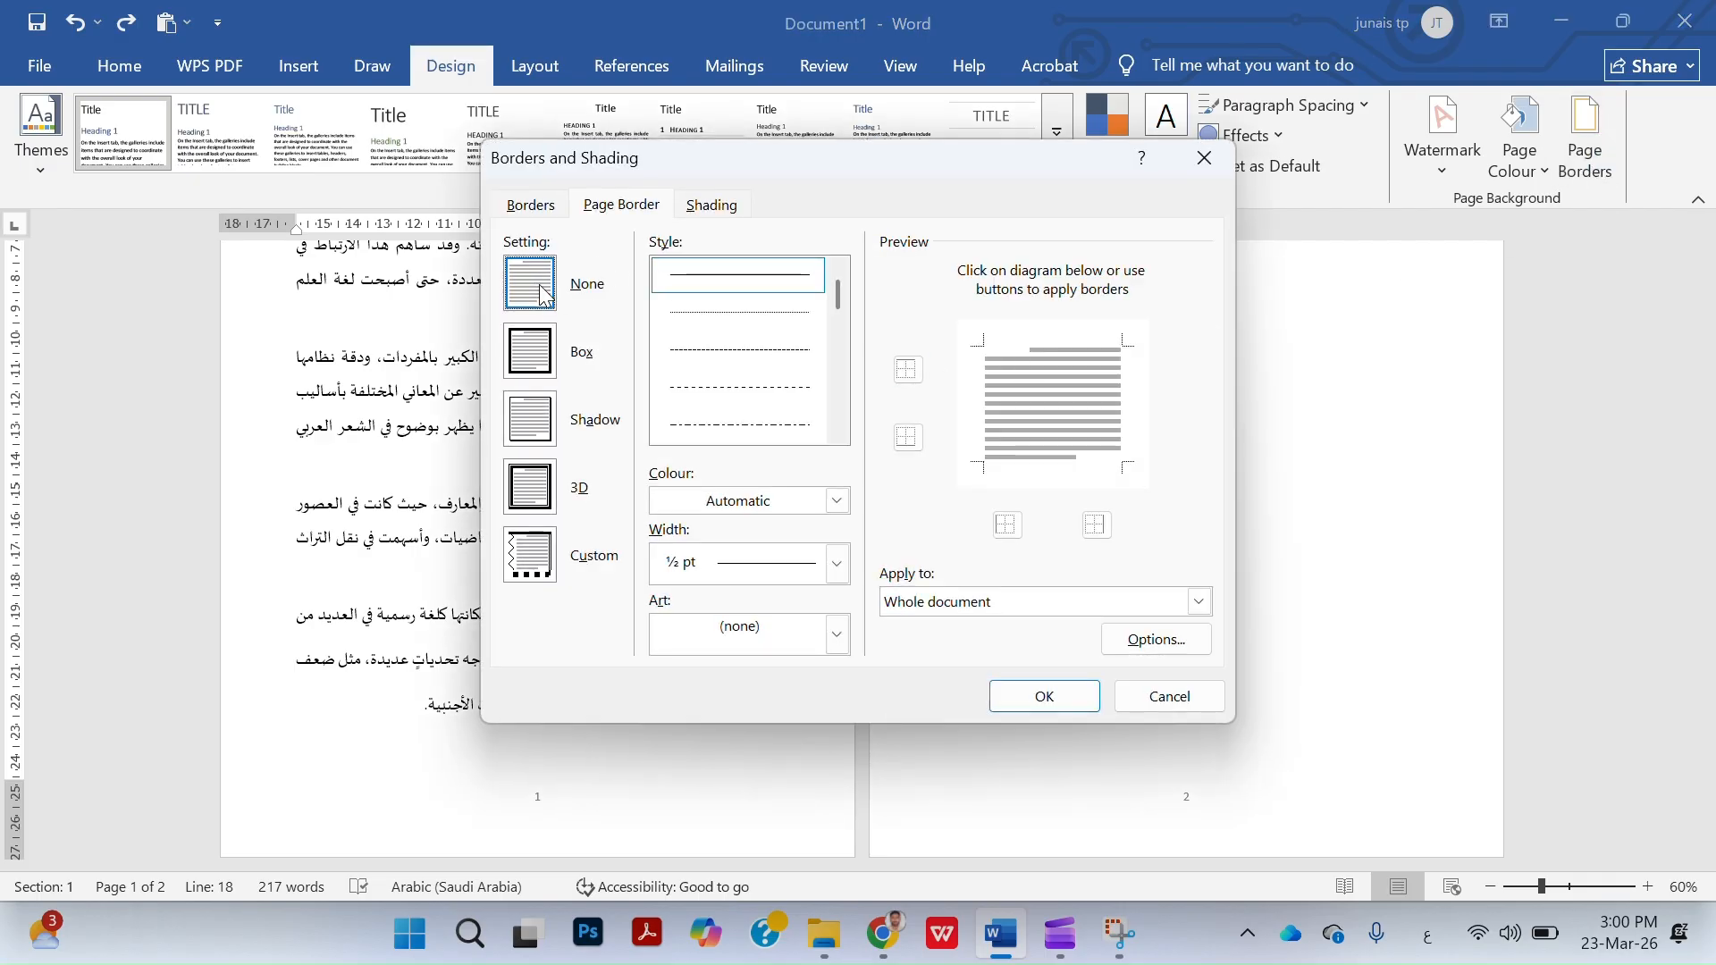
click(551, 357)
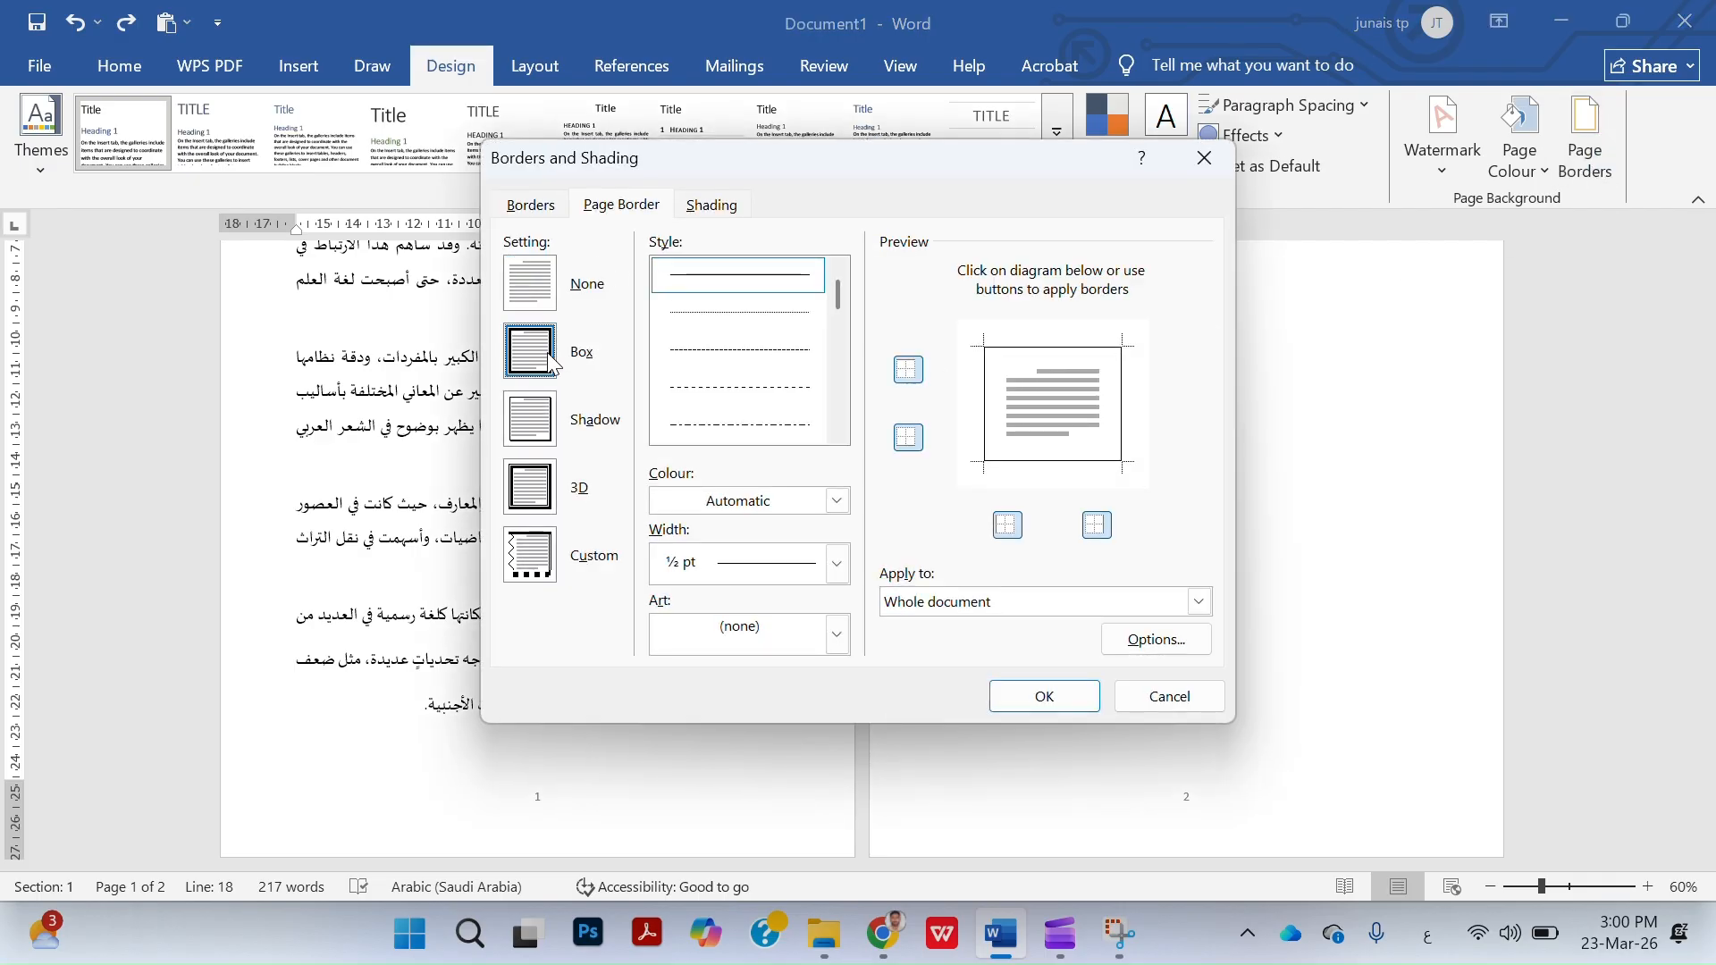
click(1037, 697)
scroll(618, 635, up, 1)
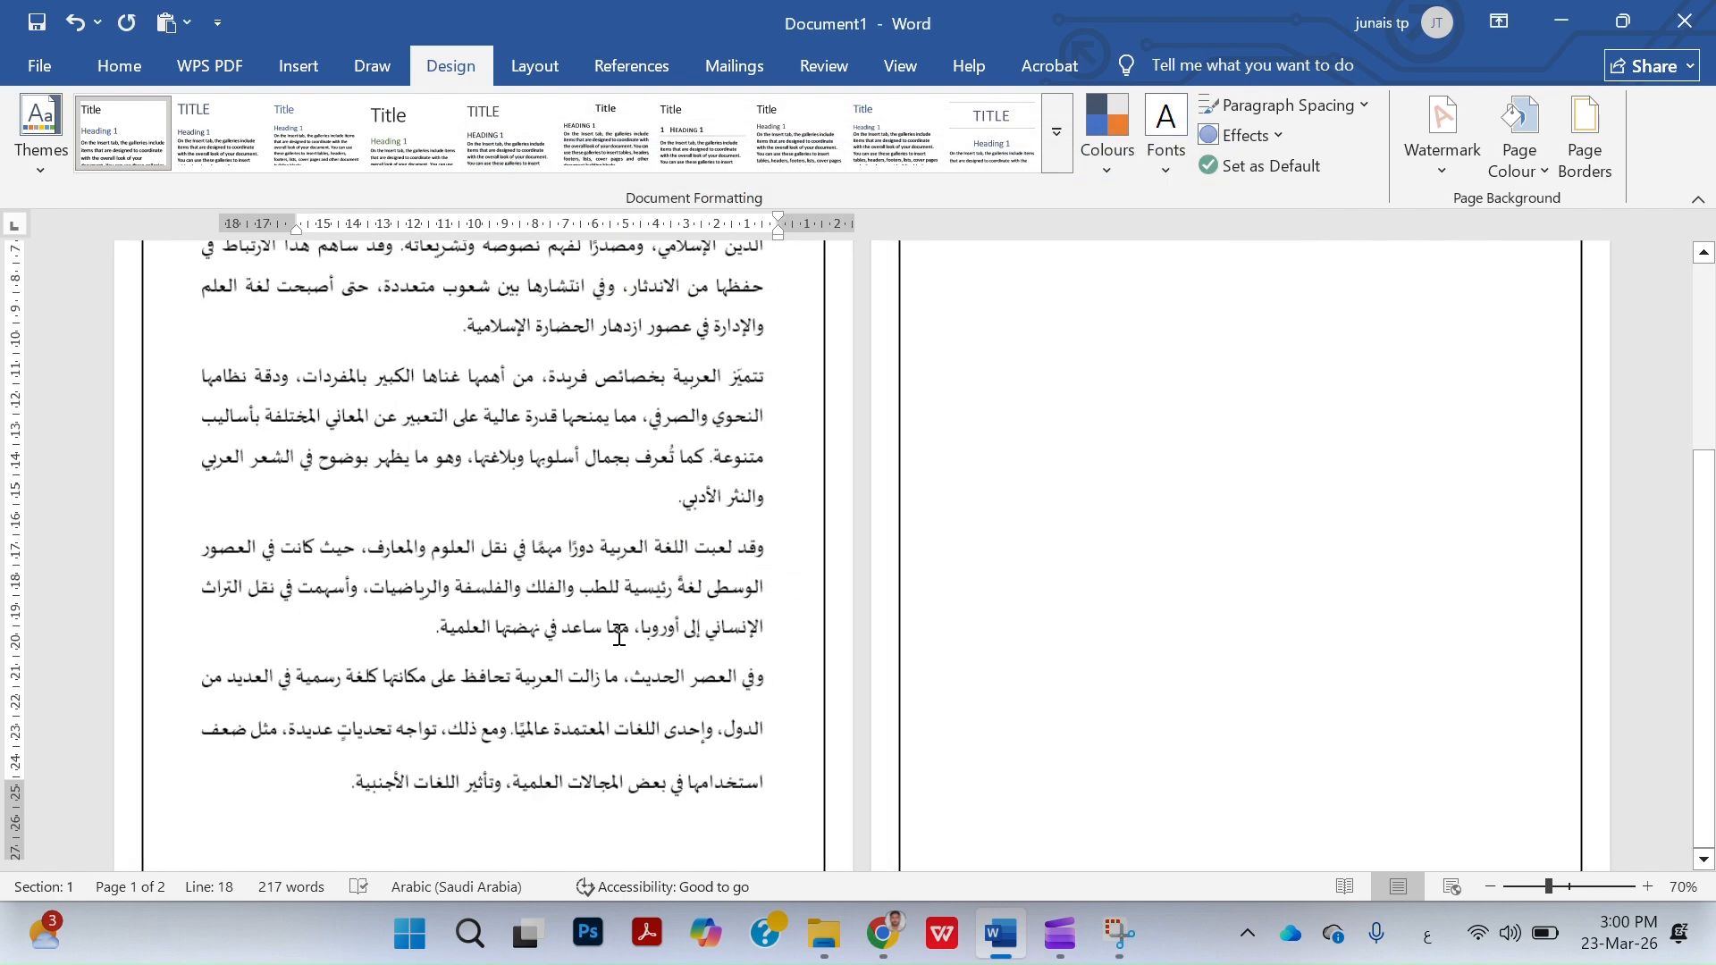
key(ctrl+z)
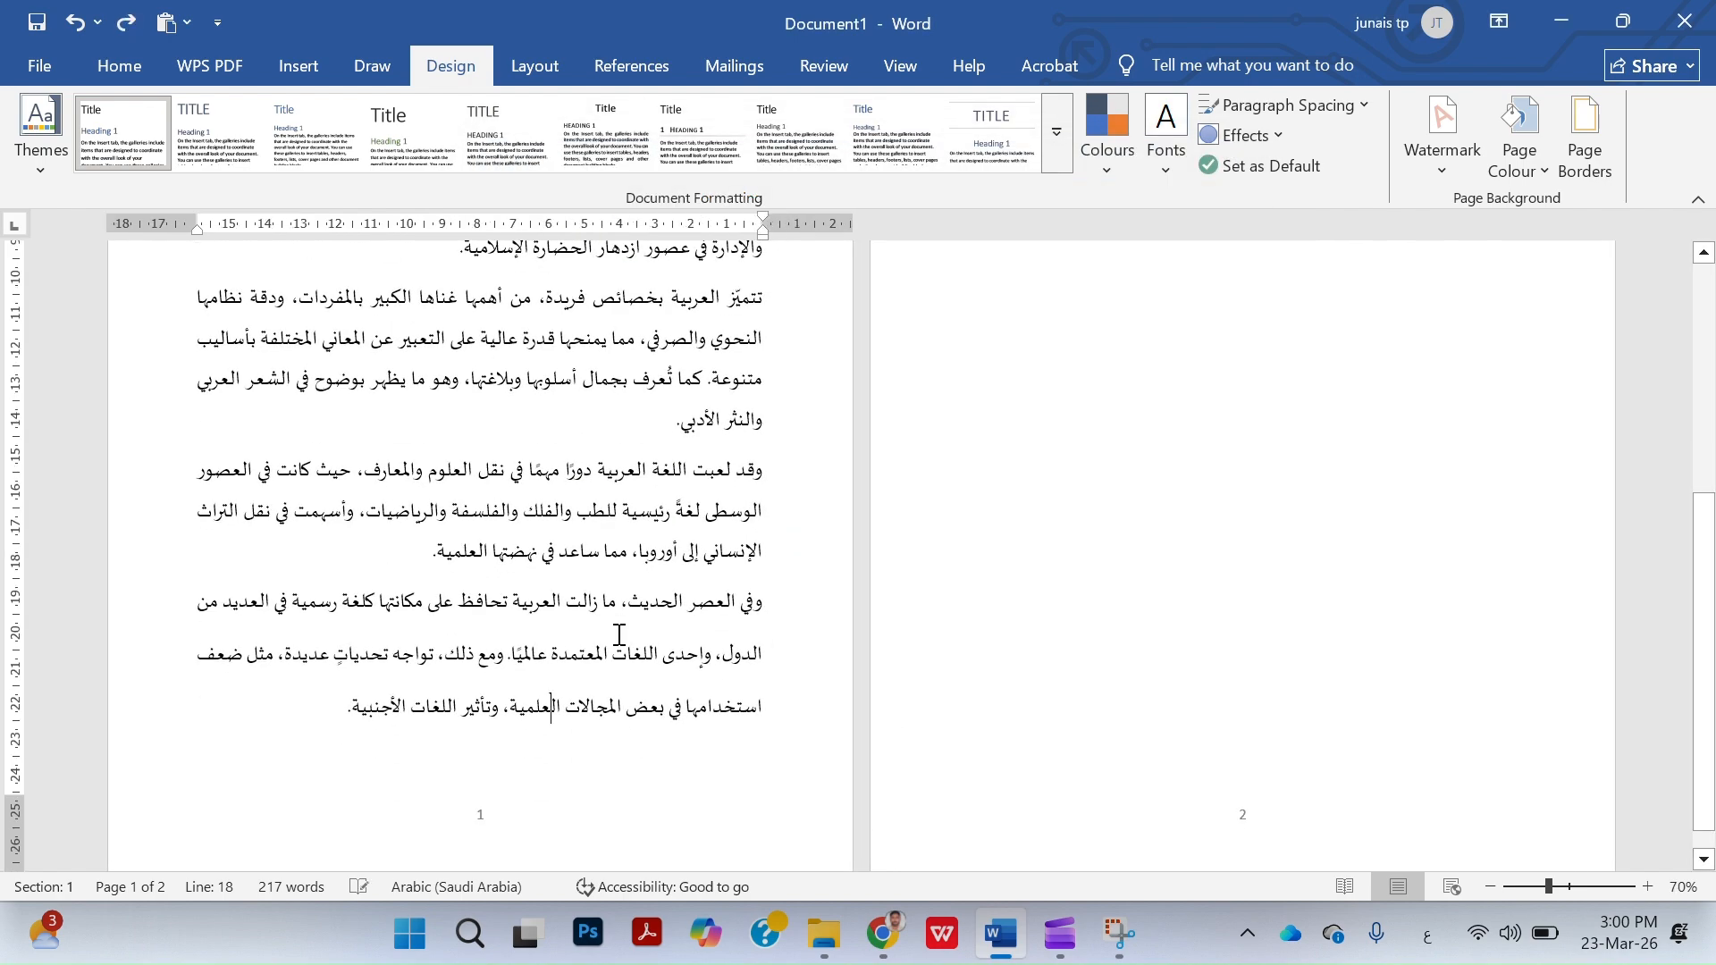
Split the last paragraph on the first page after "وفي العصر الحديث" and insert a page break before that phrase.
click(759, 465)
click(630, 605)
key(Return)
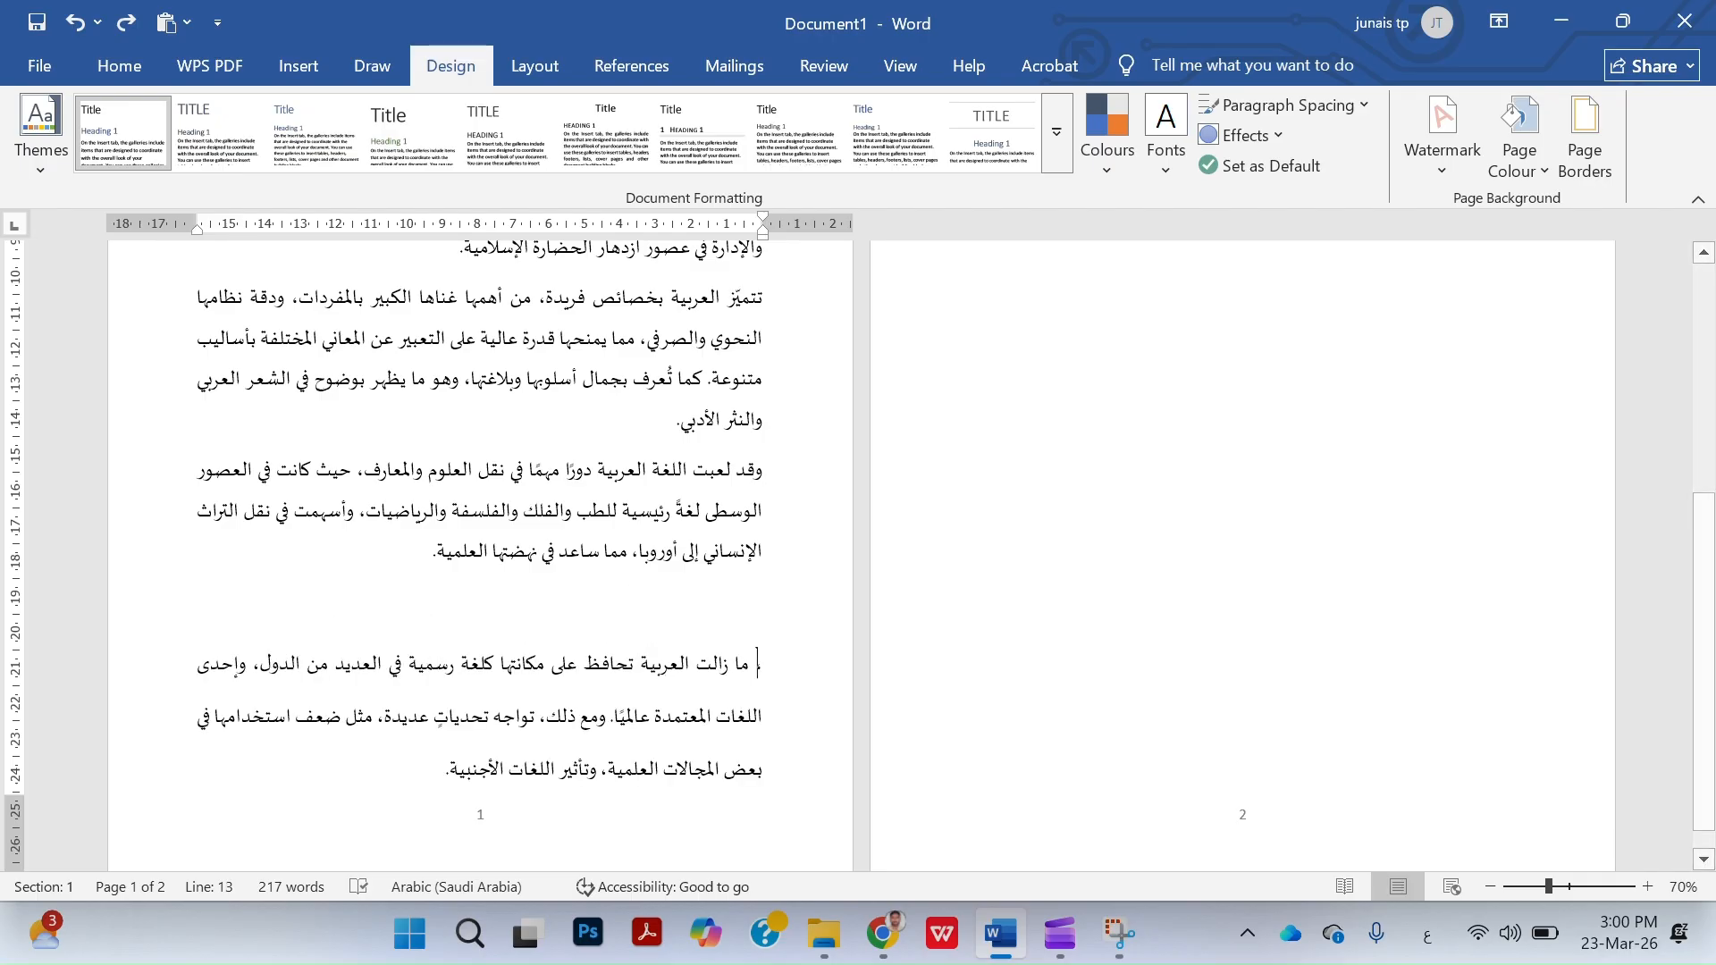
key(Up)
key(ctrl+Return)
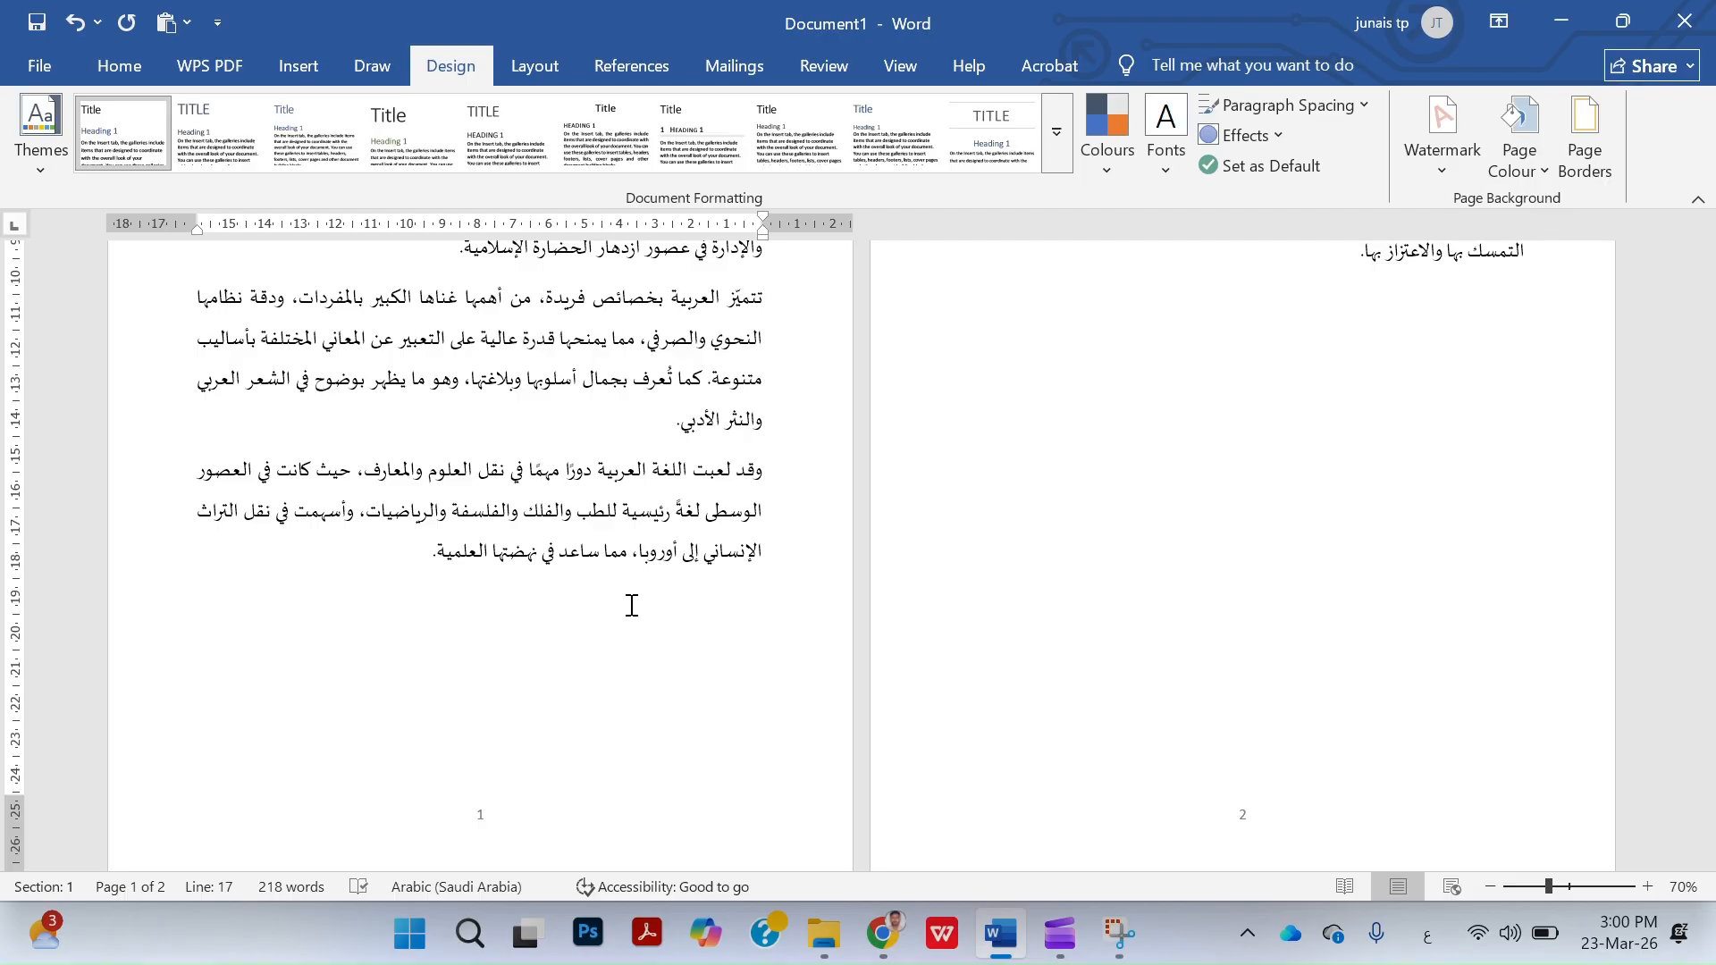
scroll(1060, 577, down, 4)
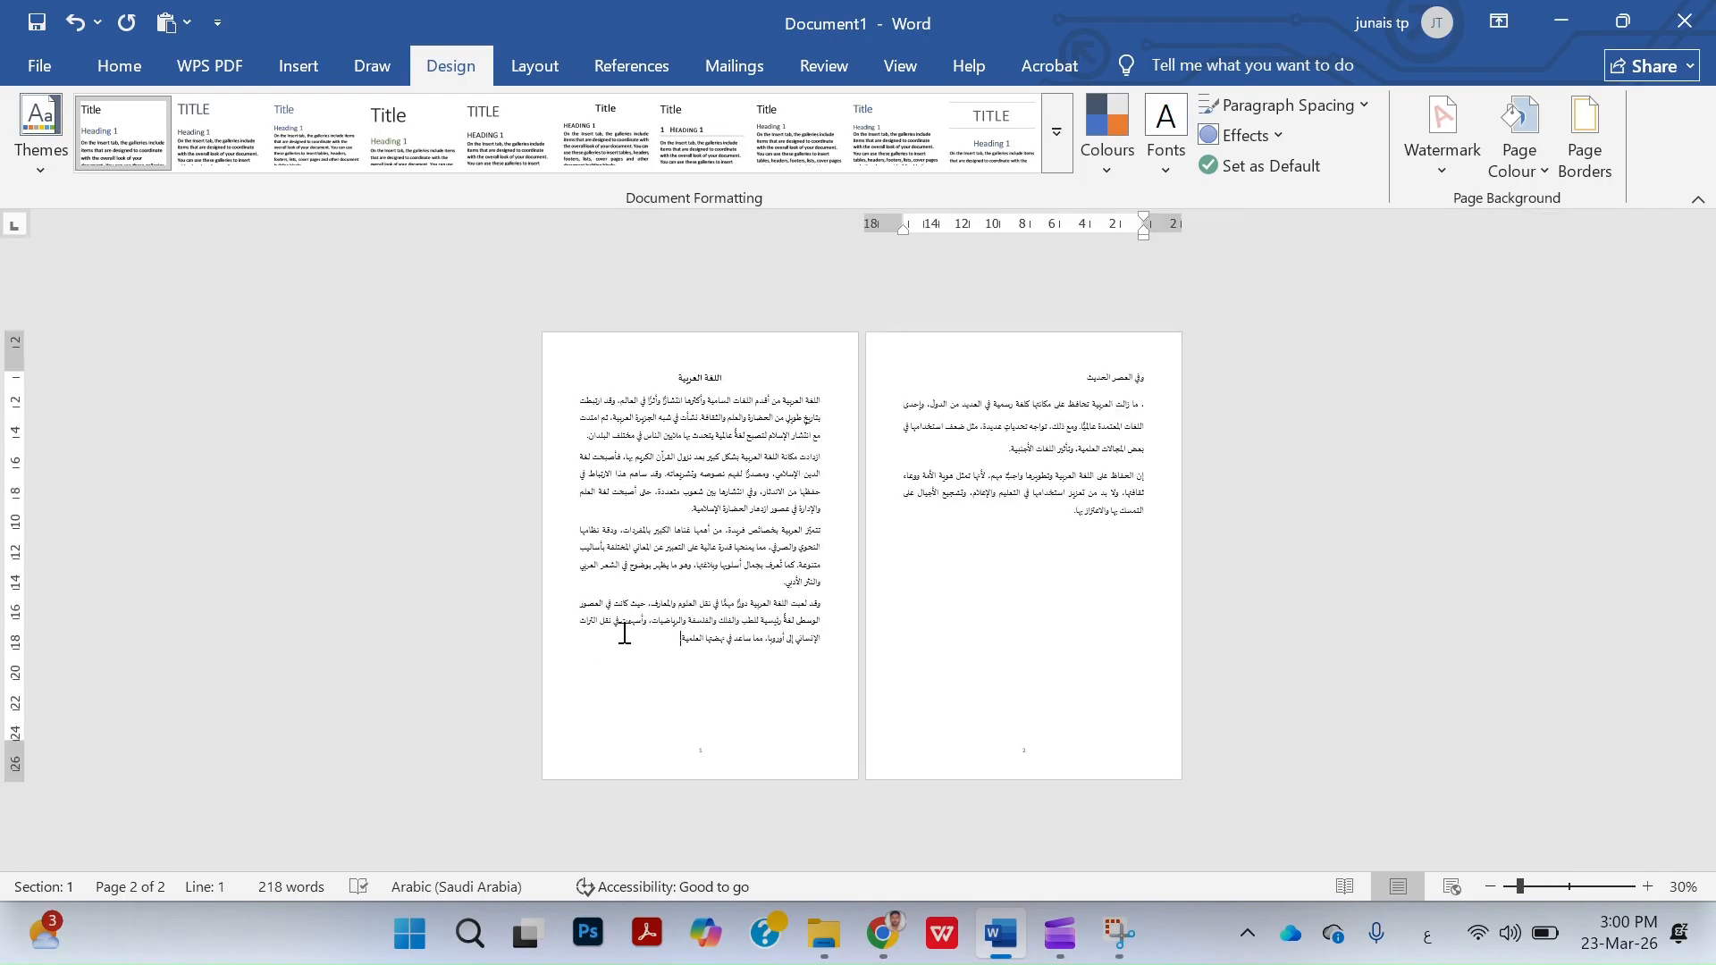
Add several lines of filler Arabic text below the last paragraph on the first page, continuing onto the second page.
key(Up)
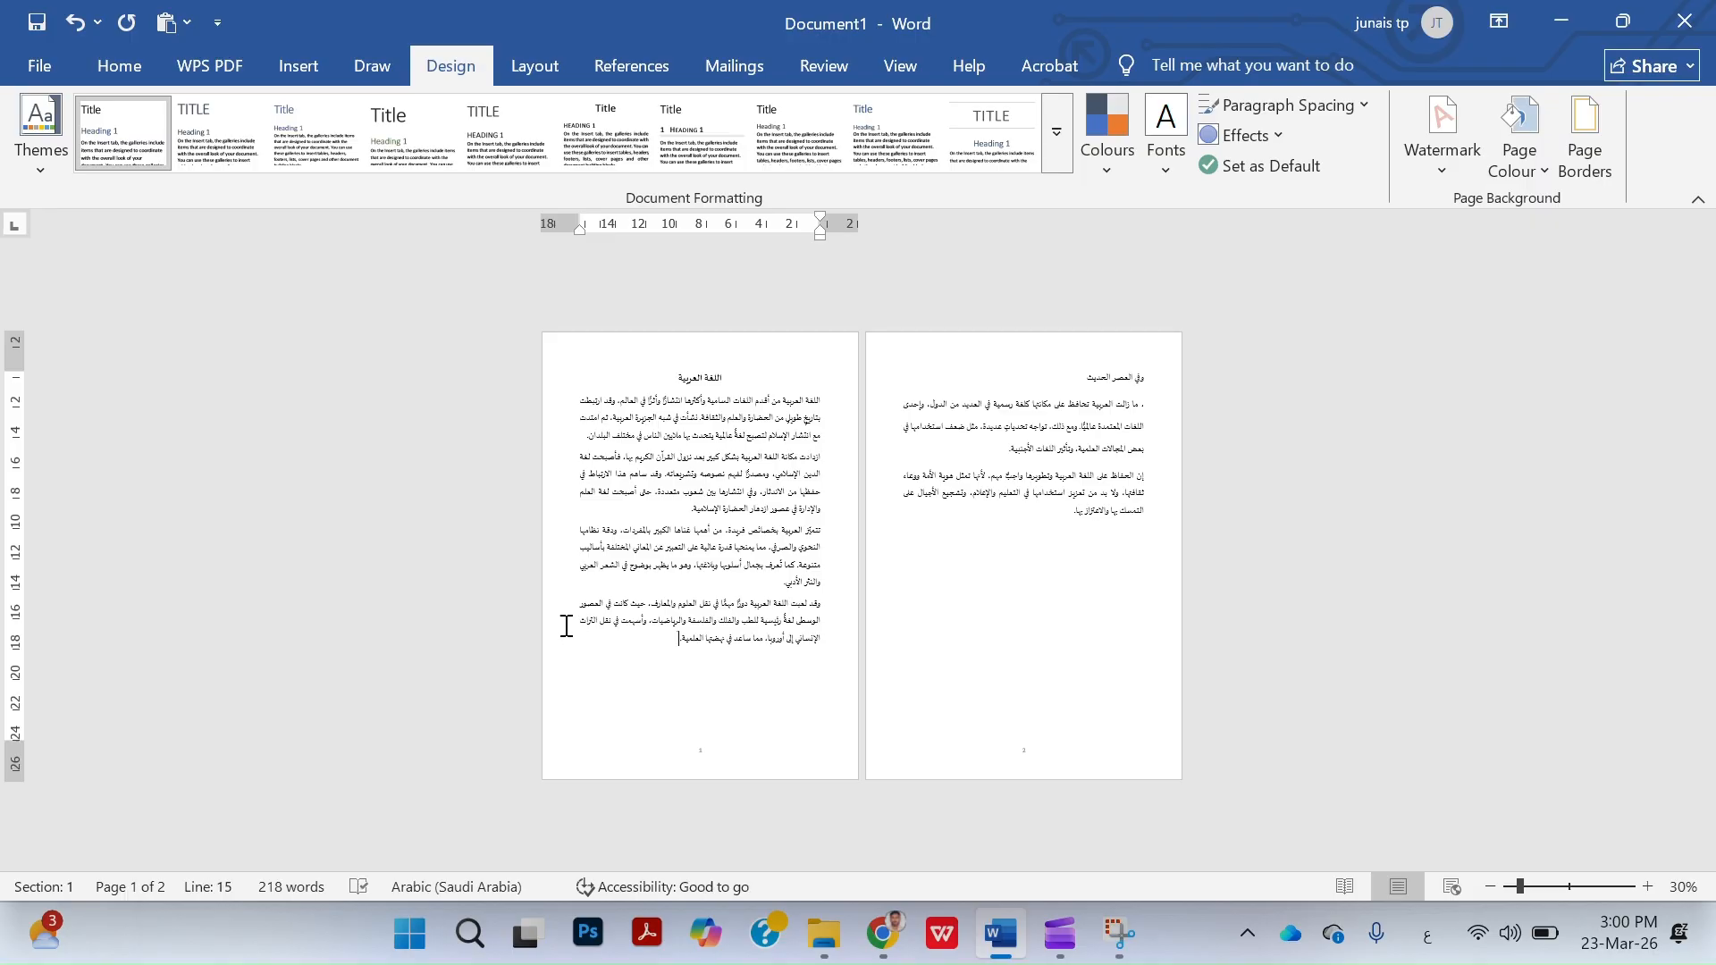
drag(548, 616, 550, 649)
key(Down)
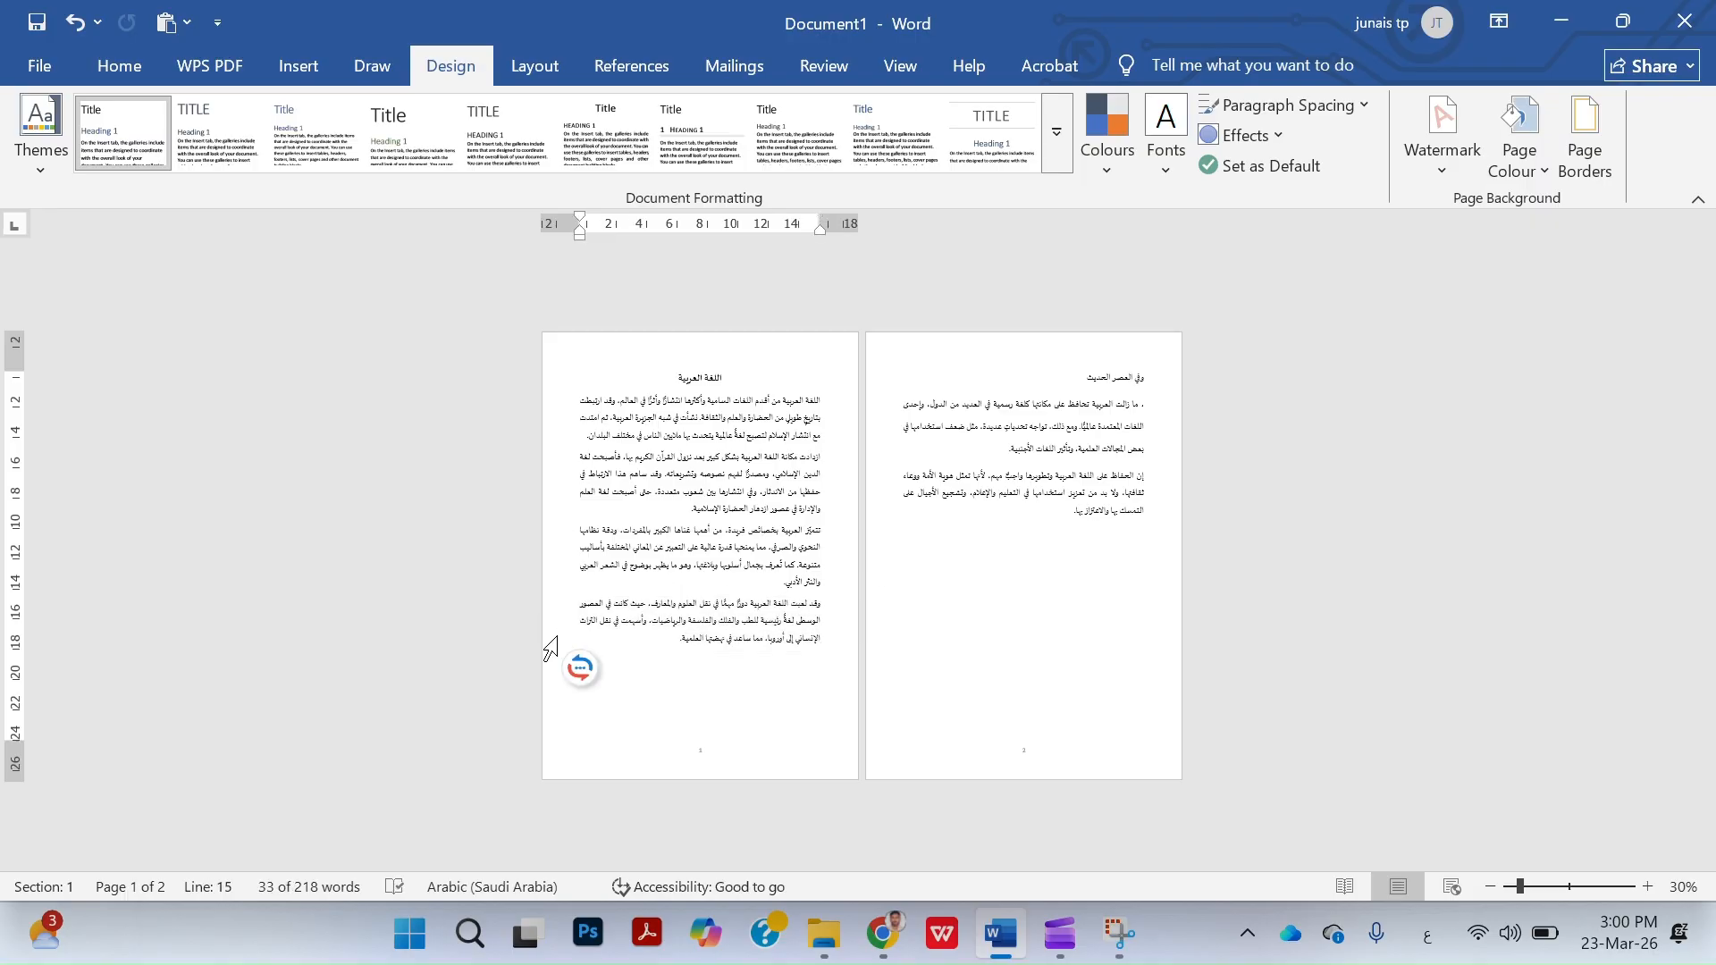
key(ctrl+shift)
text(بيان شيت)
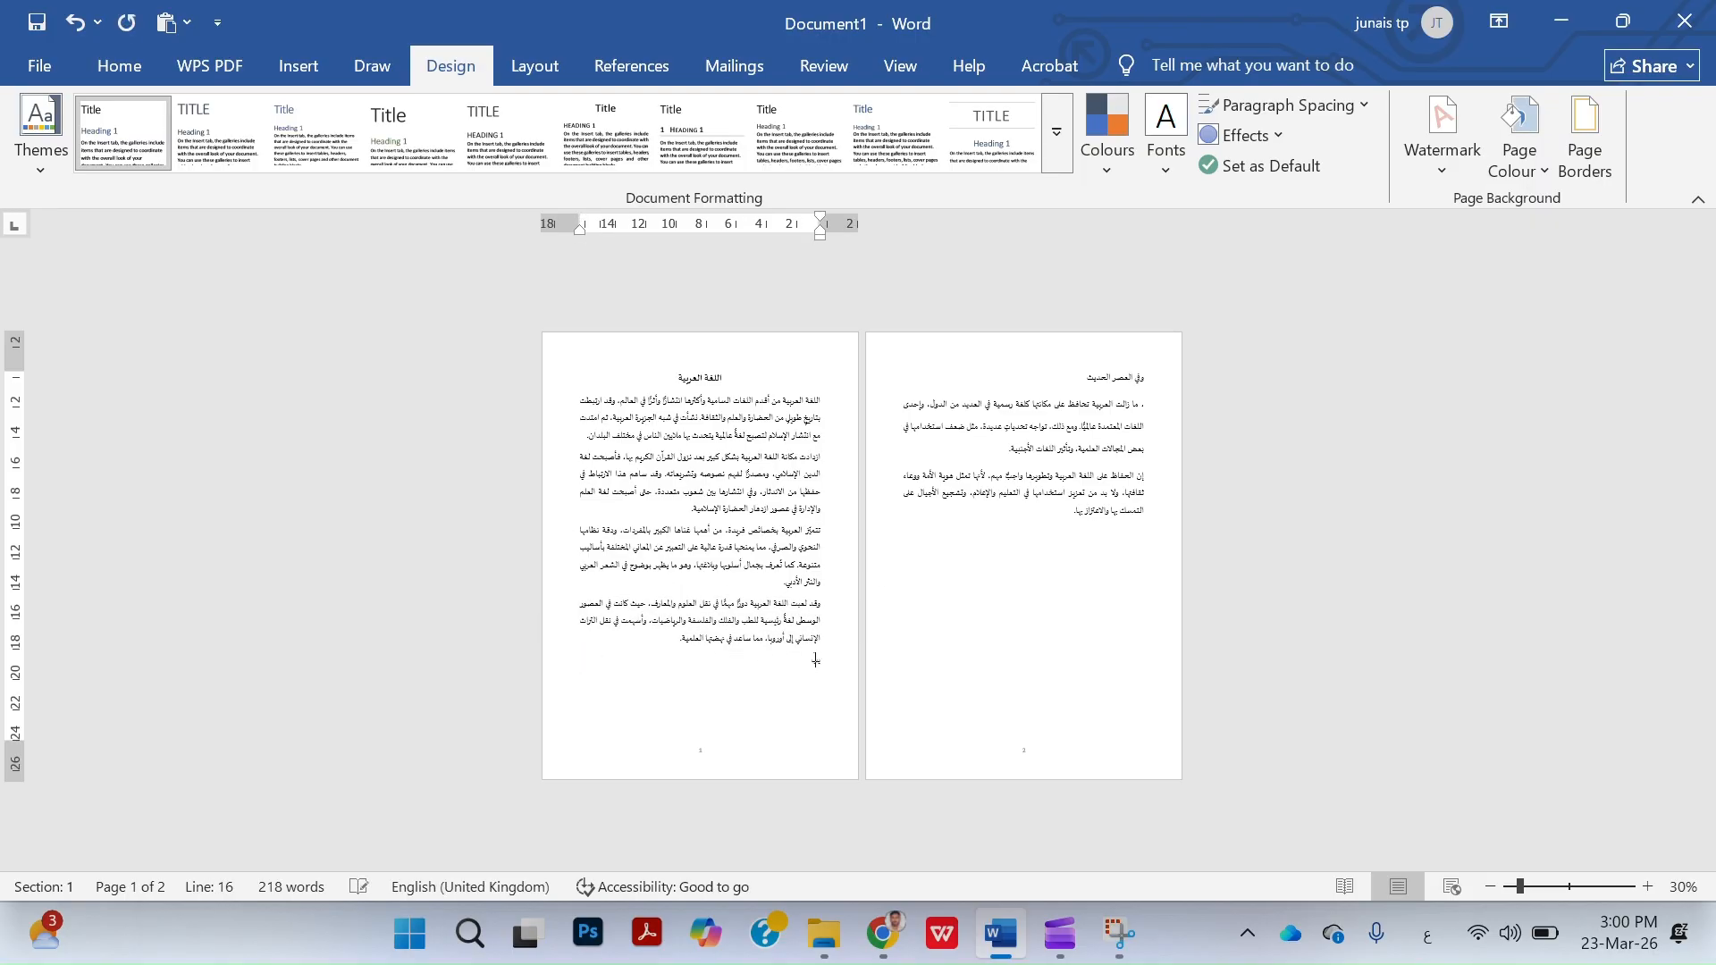
text( بيبيطبيبيب بيس ب)
key(Return)
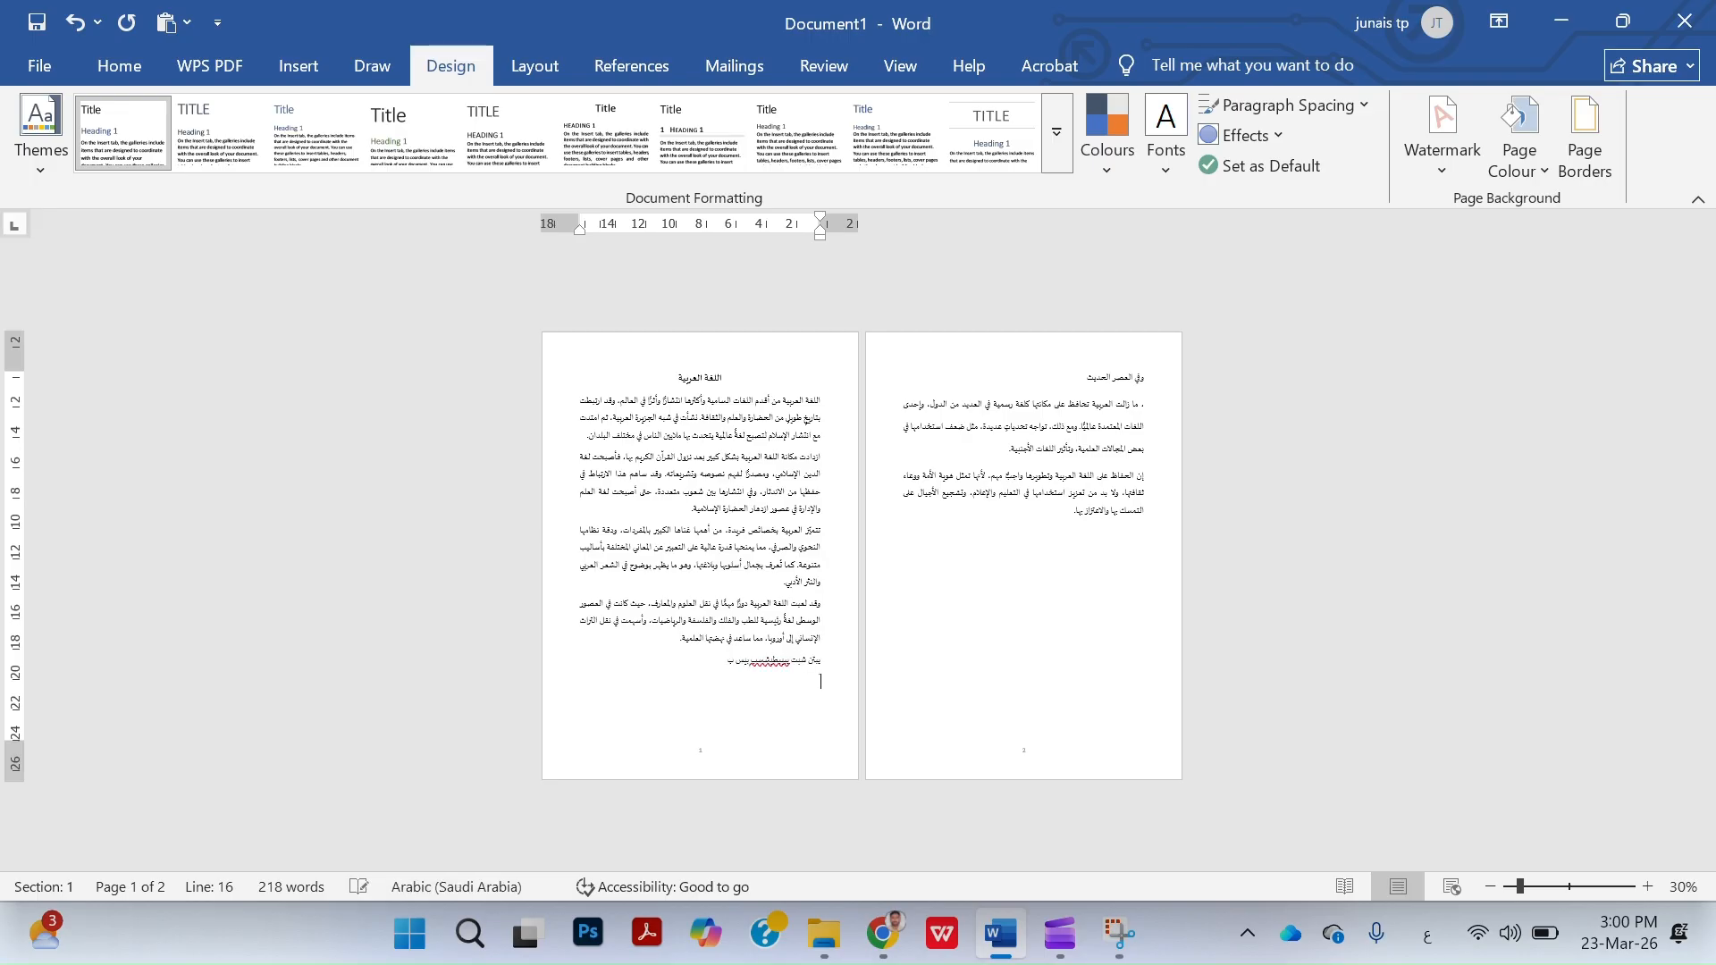
text(ب يشت يي)
key(Return)
text(ششسشش ششيش)
key(Return)
text(شيت يس)
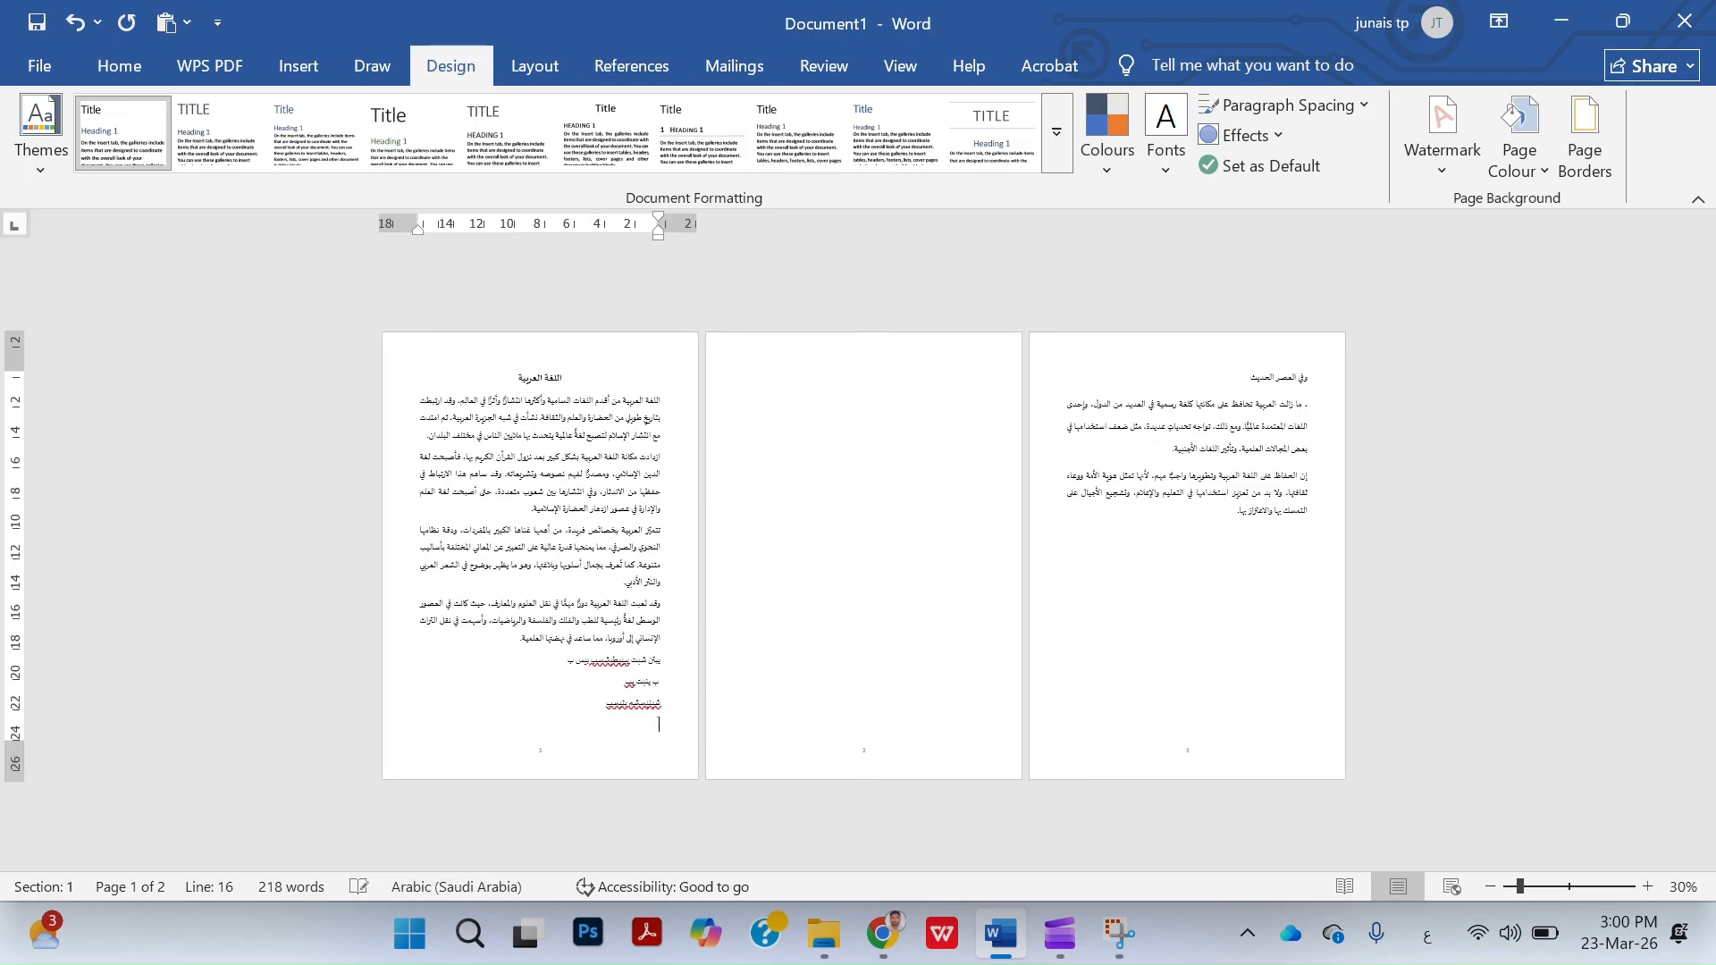
text(يتيكس ينيشم)
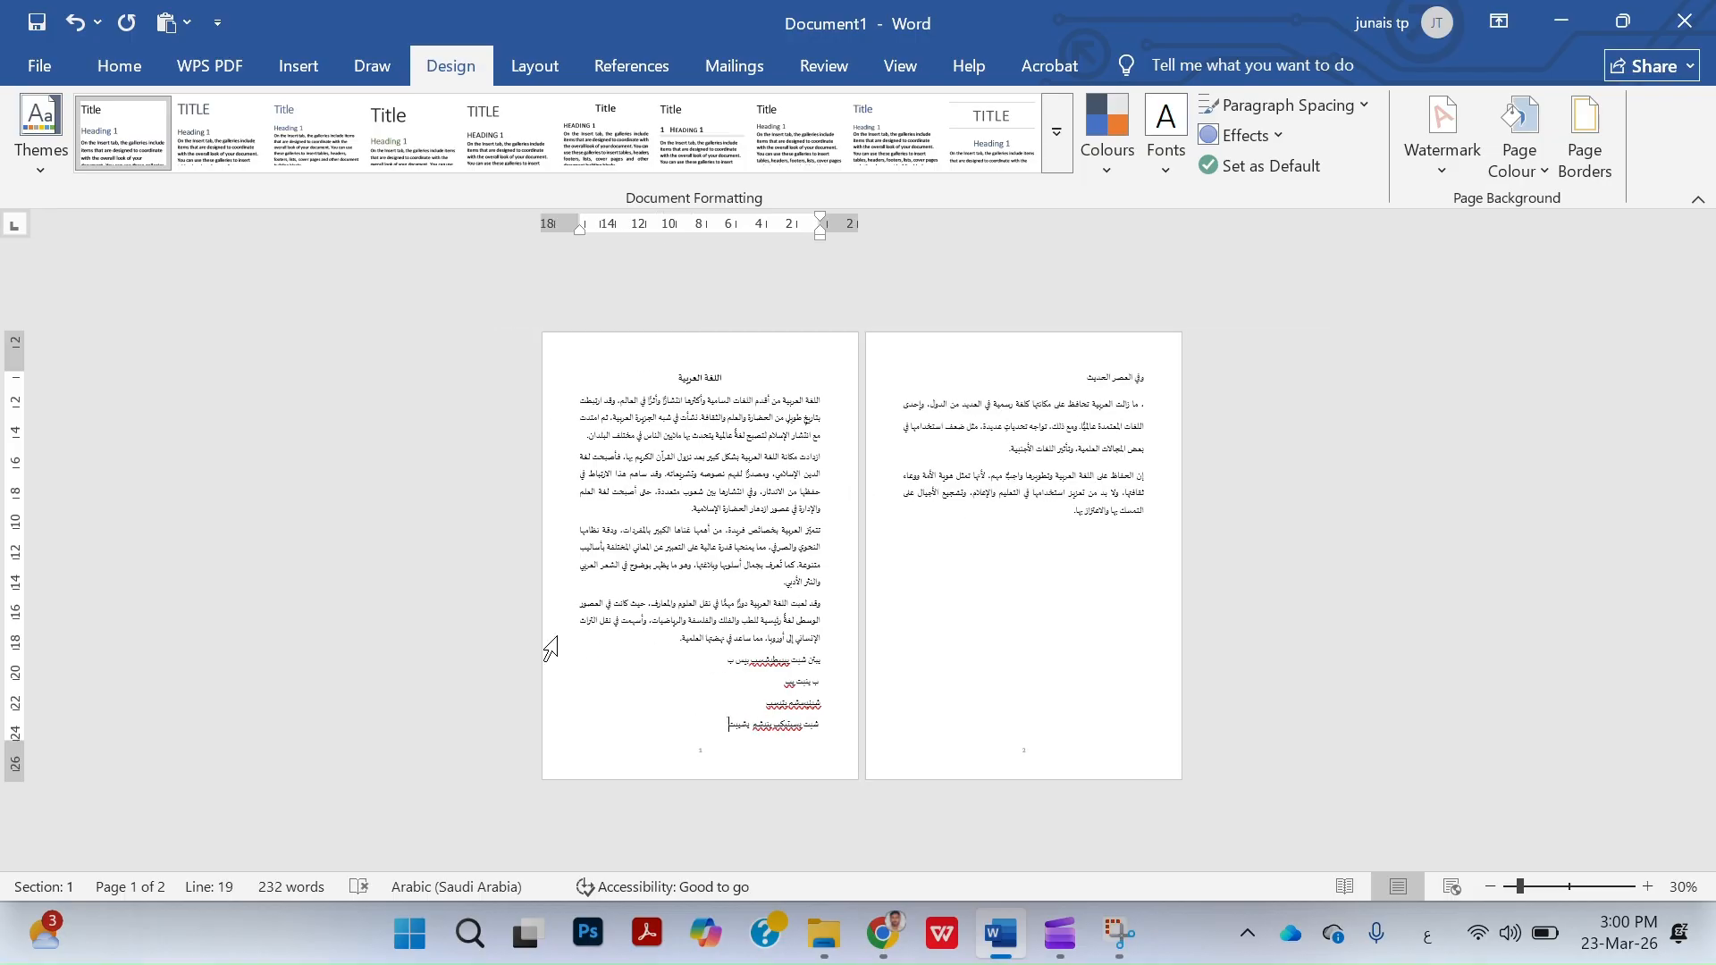
text(يي ي)
key(Return)
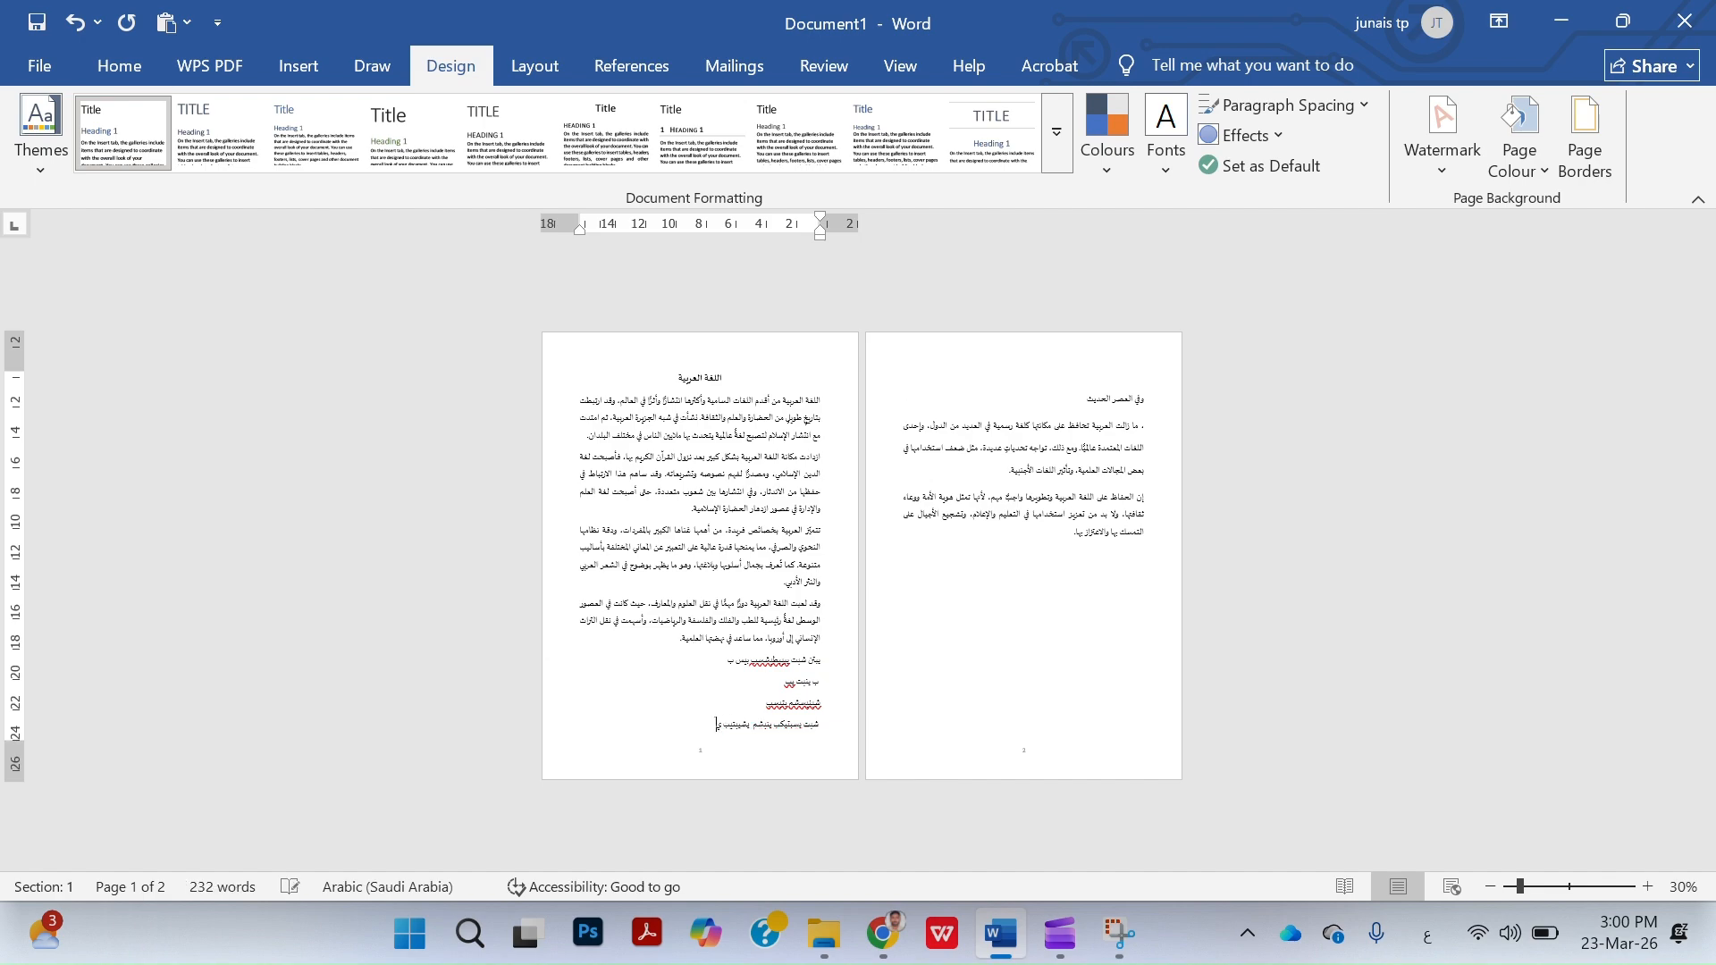
text(بيس شيسيس يسب)
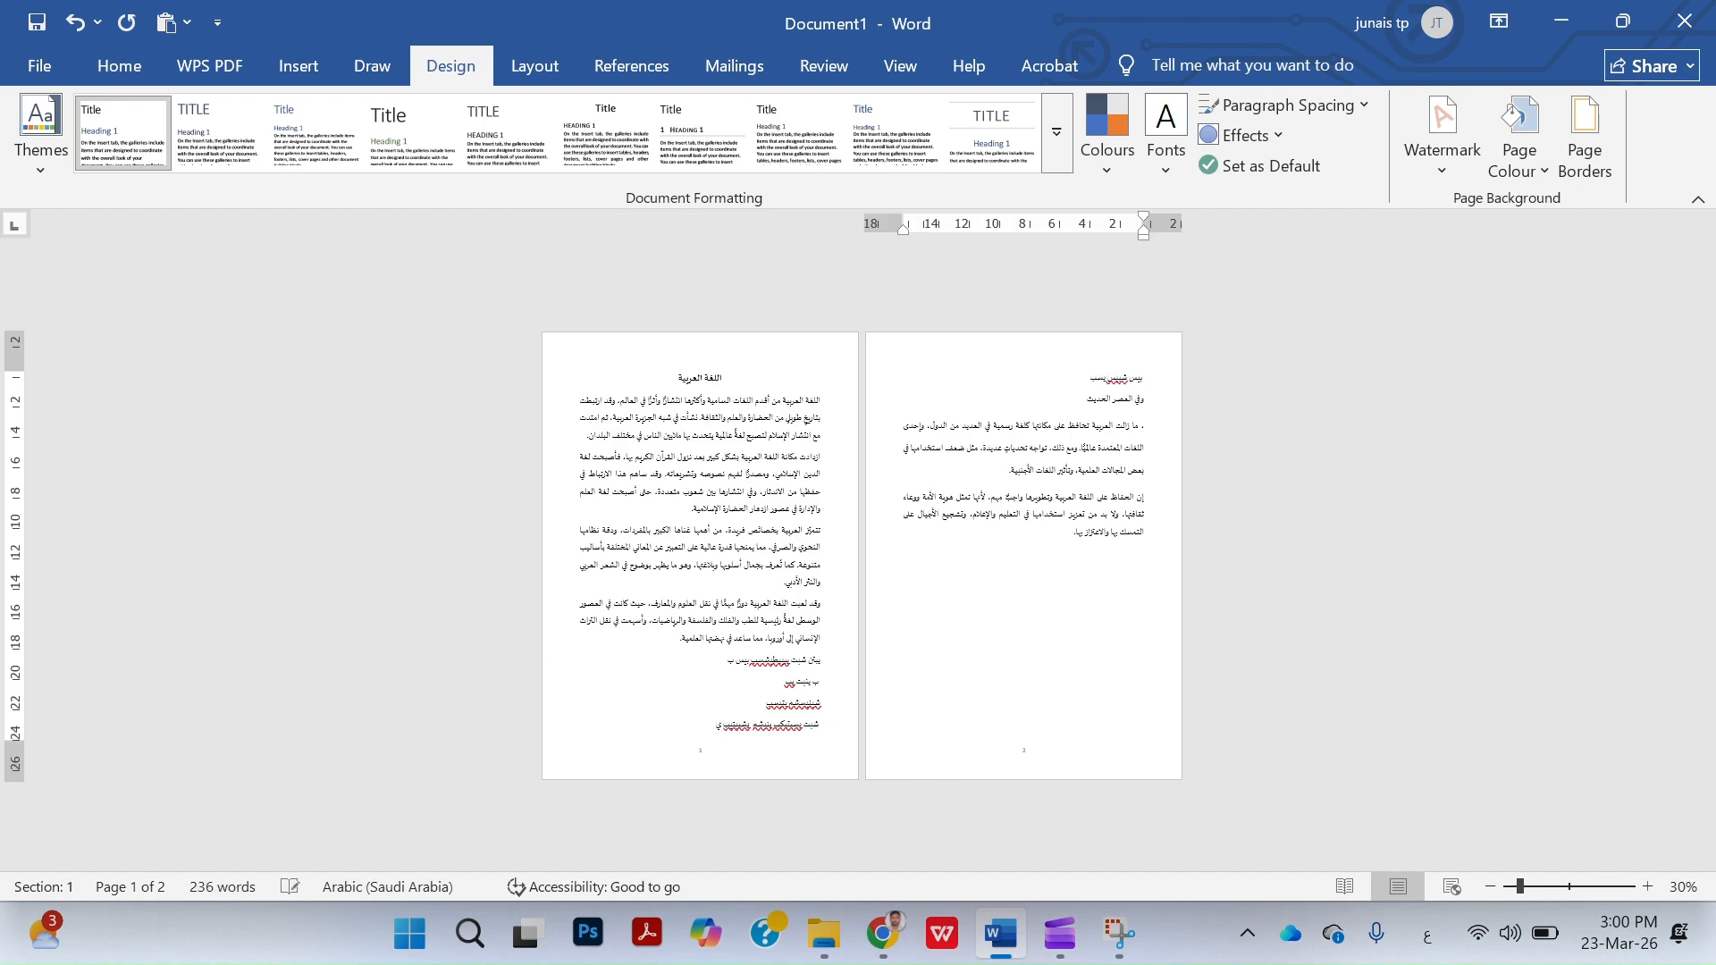
Try a page break after the filler line on the second page, inspect the page flow and undo the break.
key(ctrl+Return)
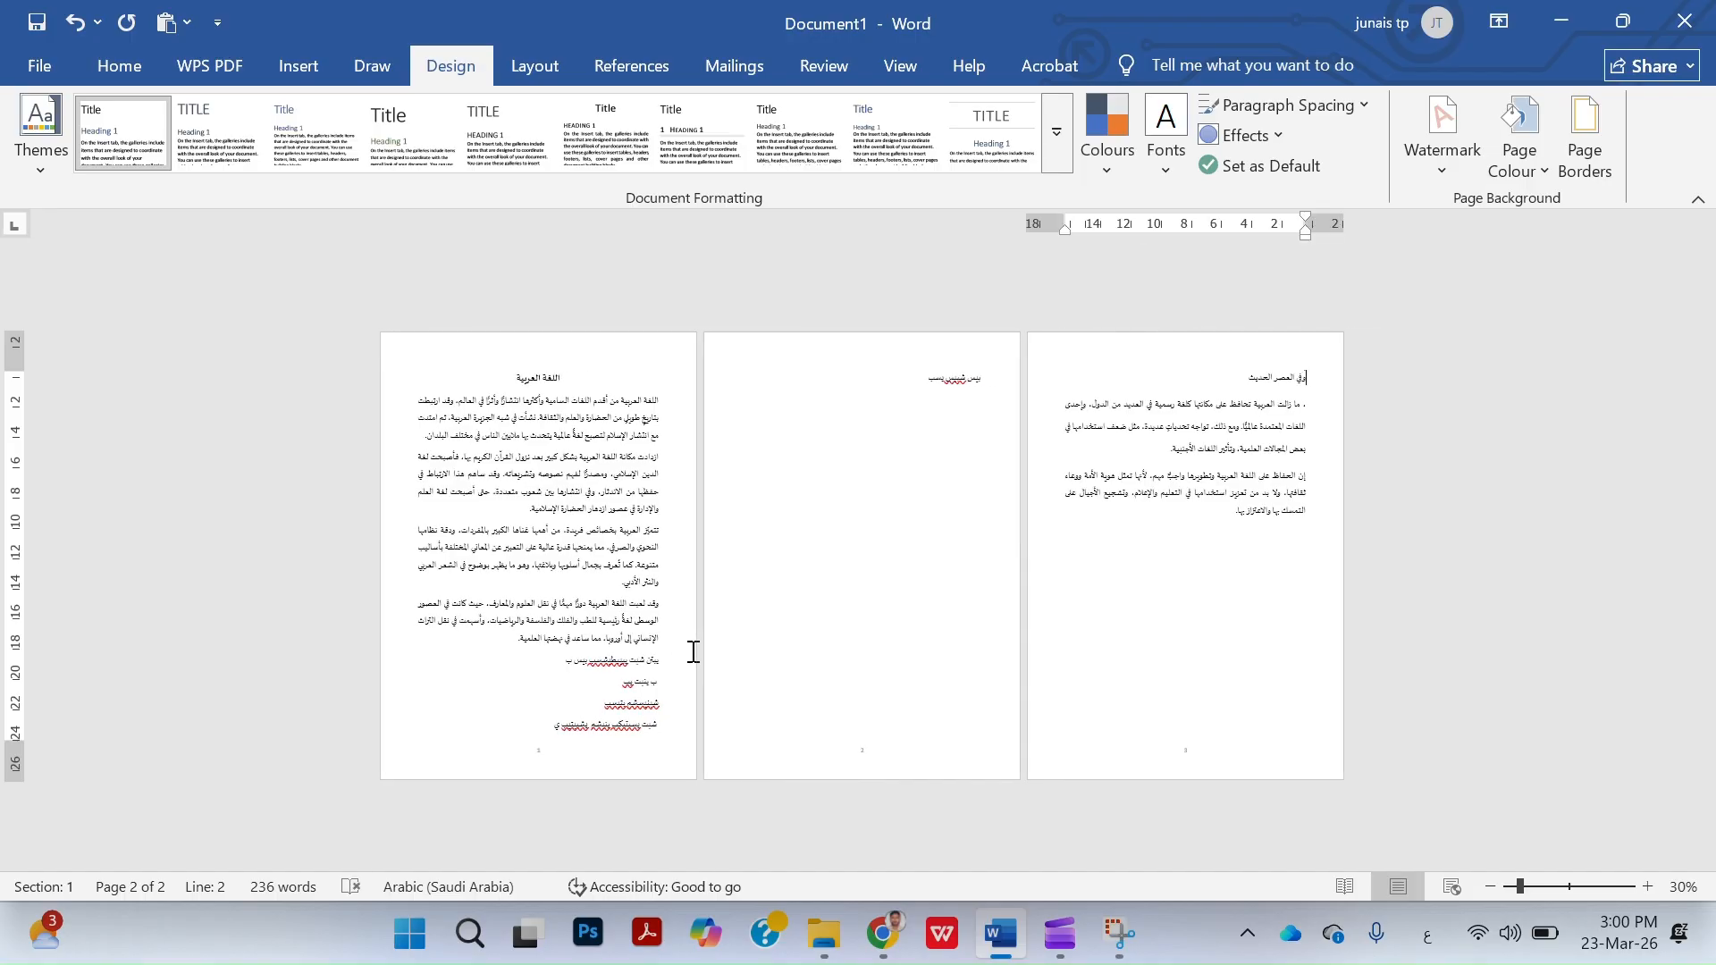
key(Up)
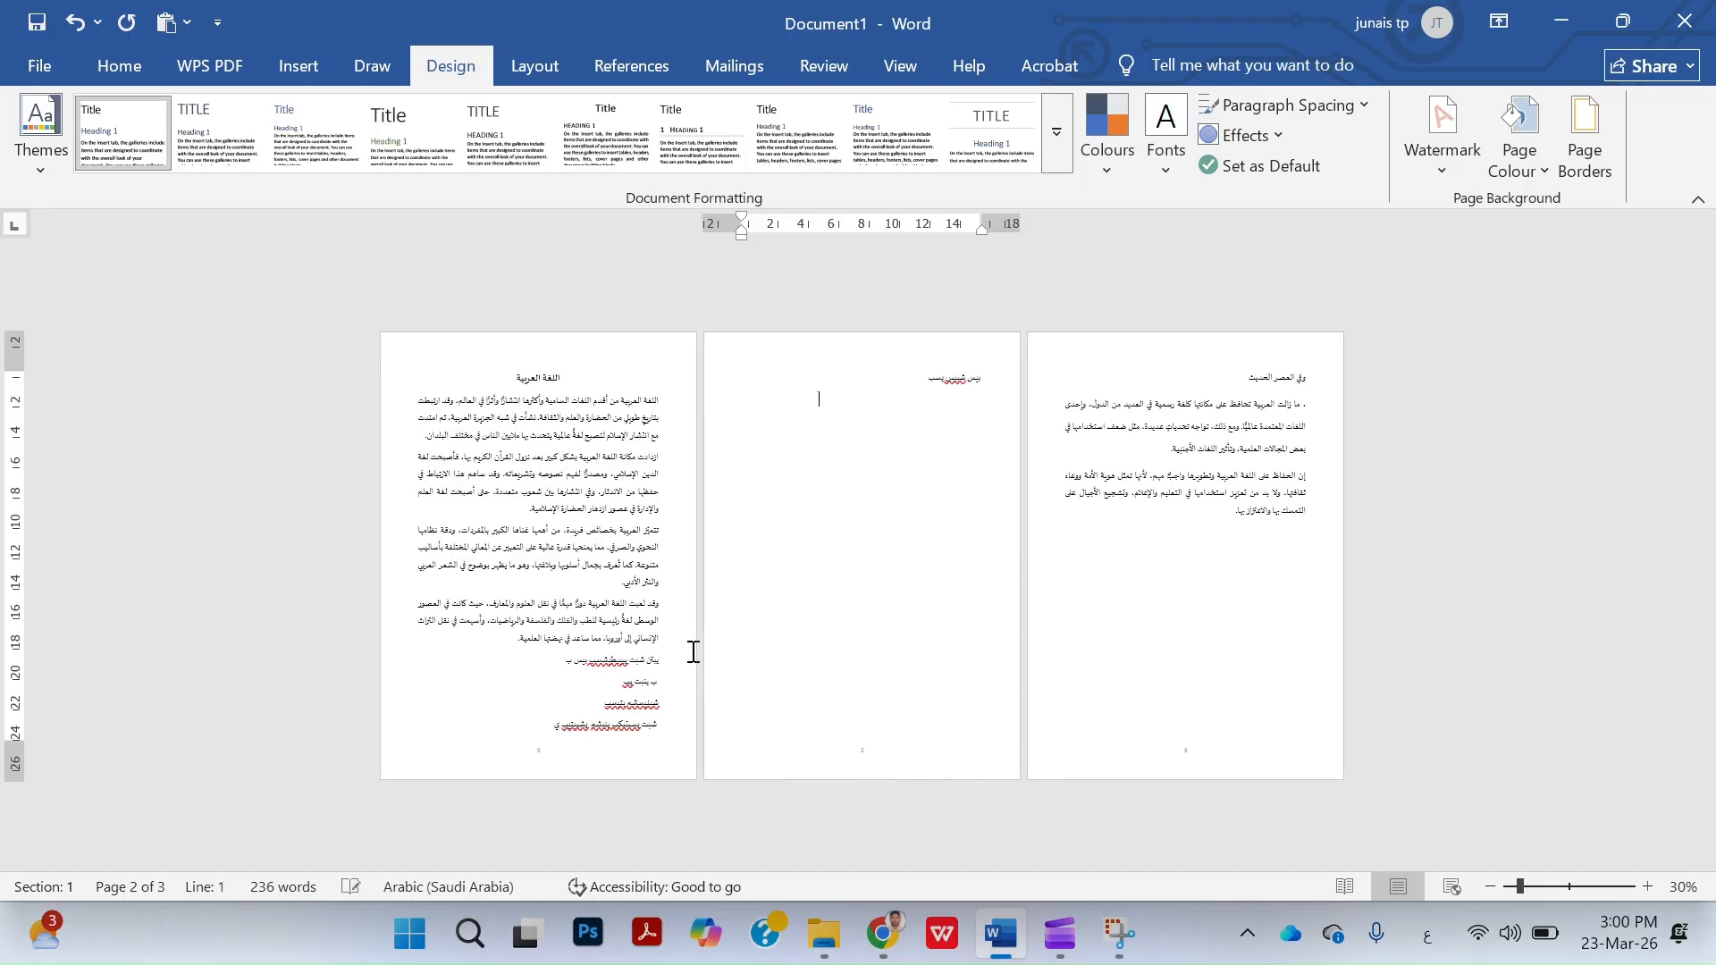
ctrl+scroll(693, 651, up, 4)
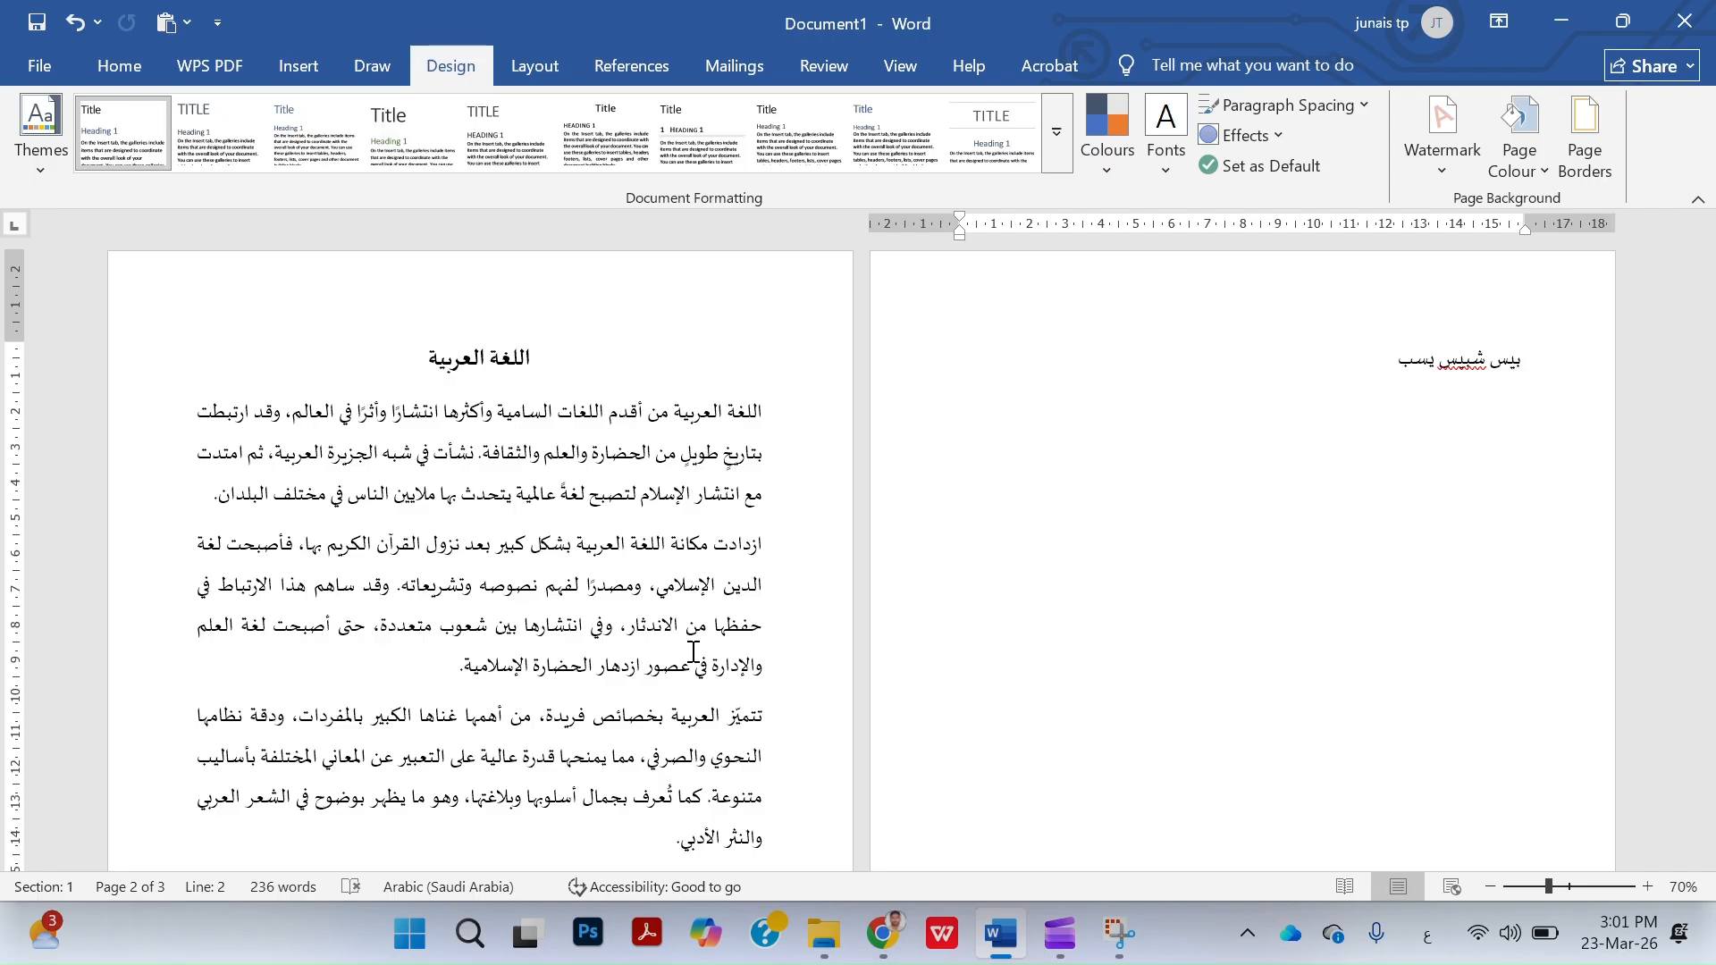
ctrl+scroll(693, 652, down, 1)
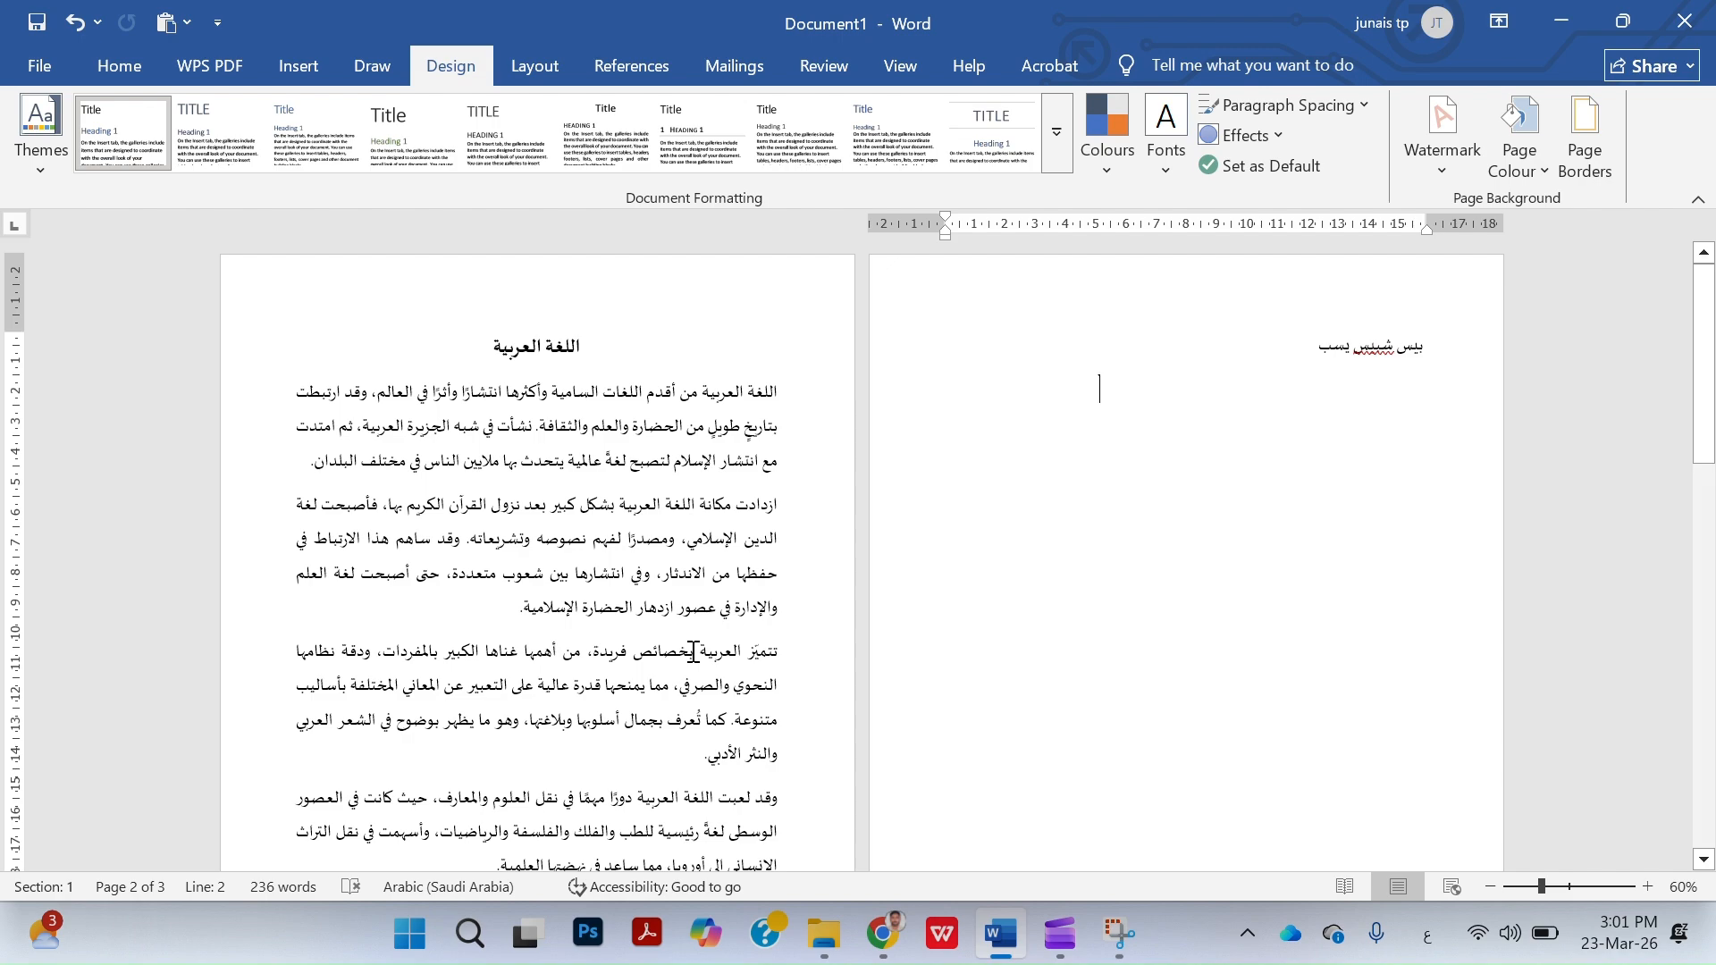
click(120, 72)
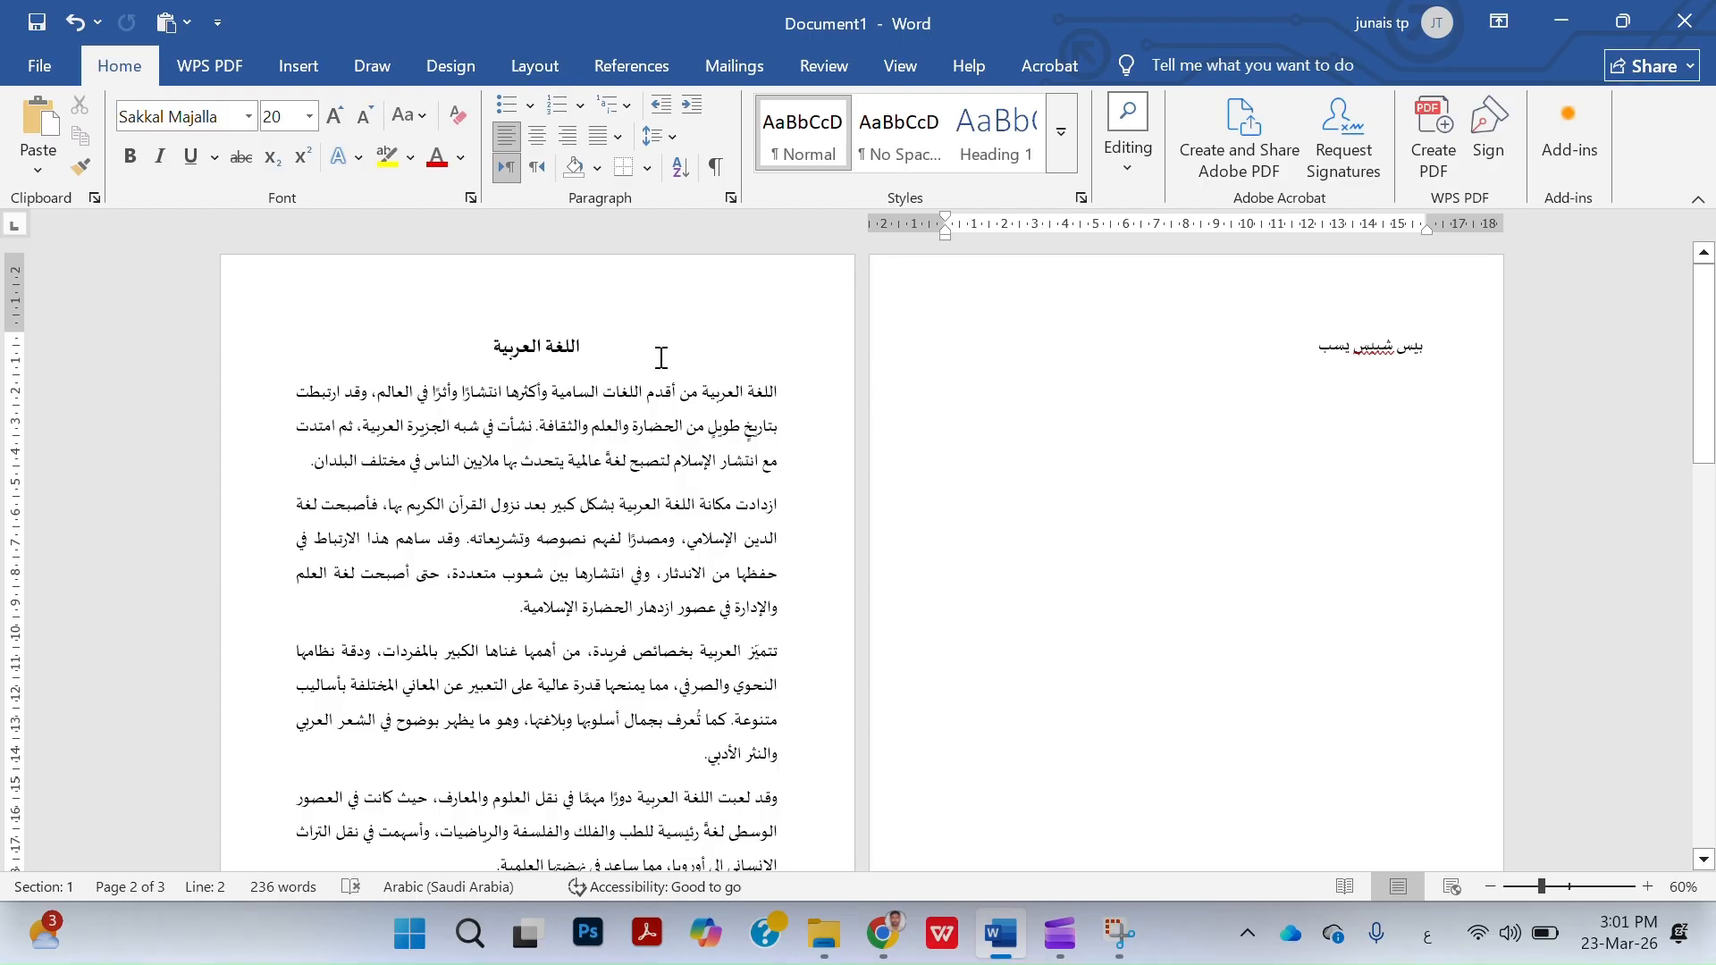
key(ctrl+z)
Delete all filler text so that "وفي العصر الحديث" directly follows the last full paragraph on the first page.
key(Home)
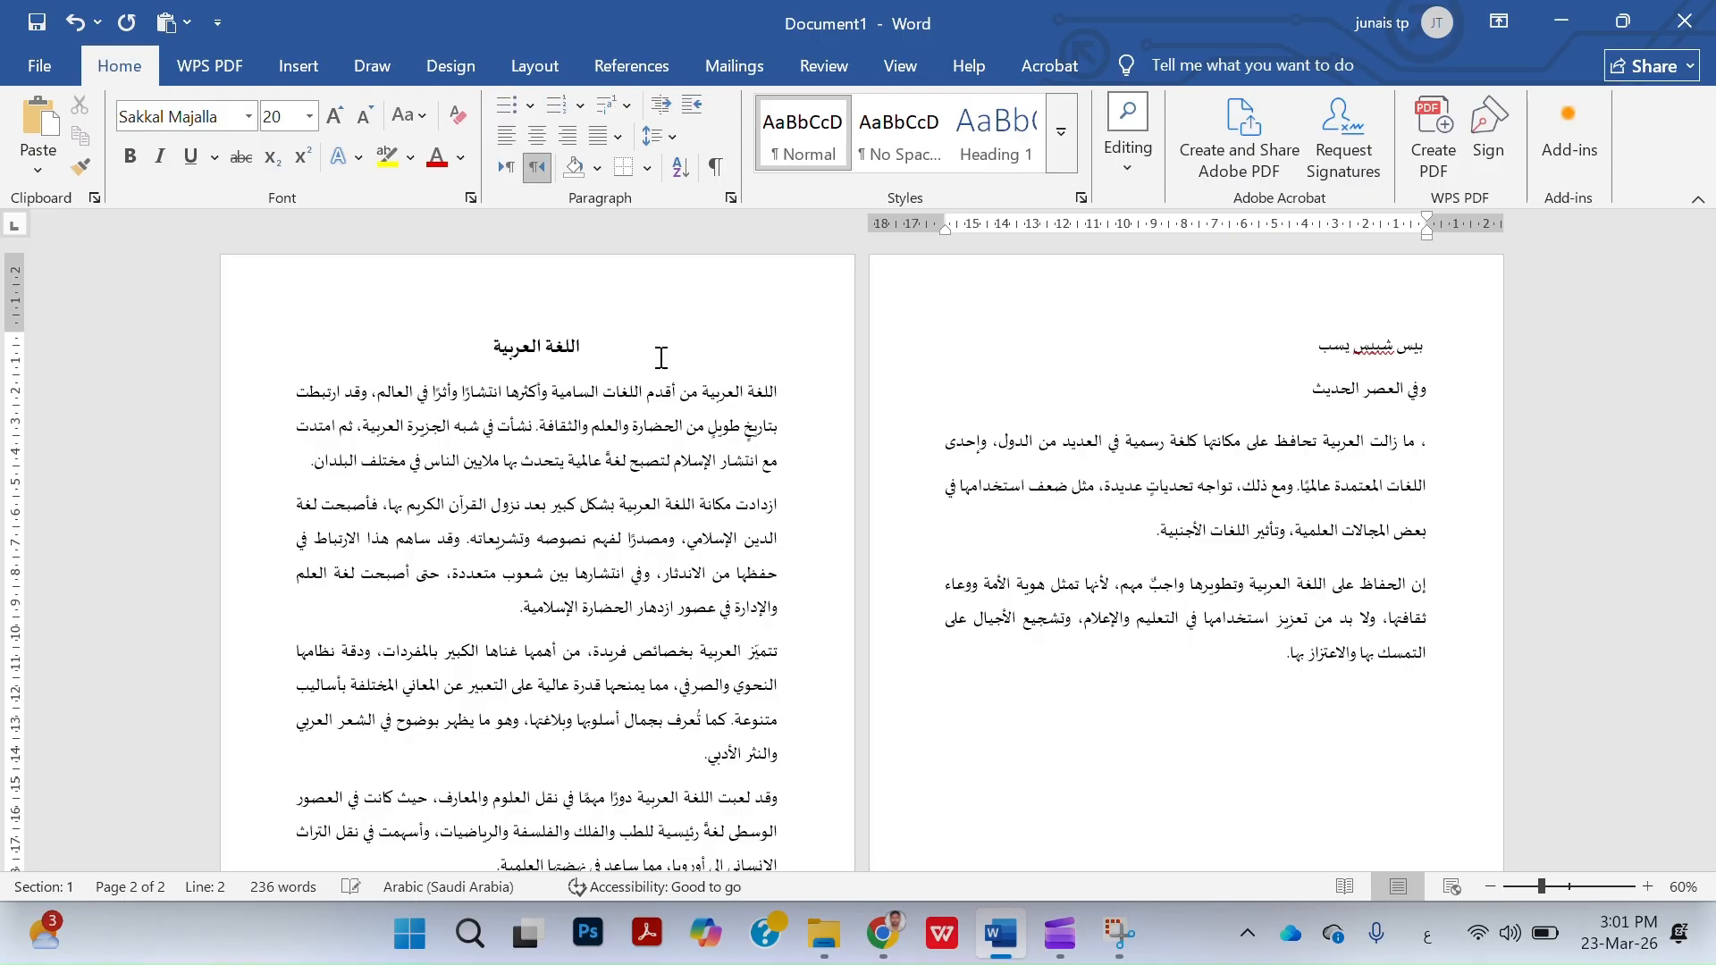
key(BackSpace)
key(BackSpace)
key(BackSpace)
key(BackSpace)
key(BackSpace)
key(BackSpace)
key(BackSpace)
key(BackSpace)
key(BackSpace)
key(BackSpace)
key(BackSpace)
key(BackSpace)
key(BackSpace)
key(BackSpace)
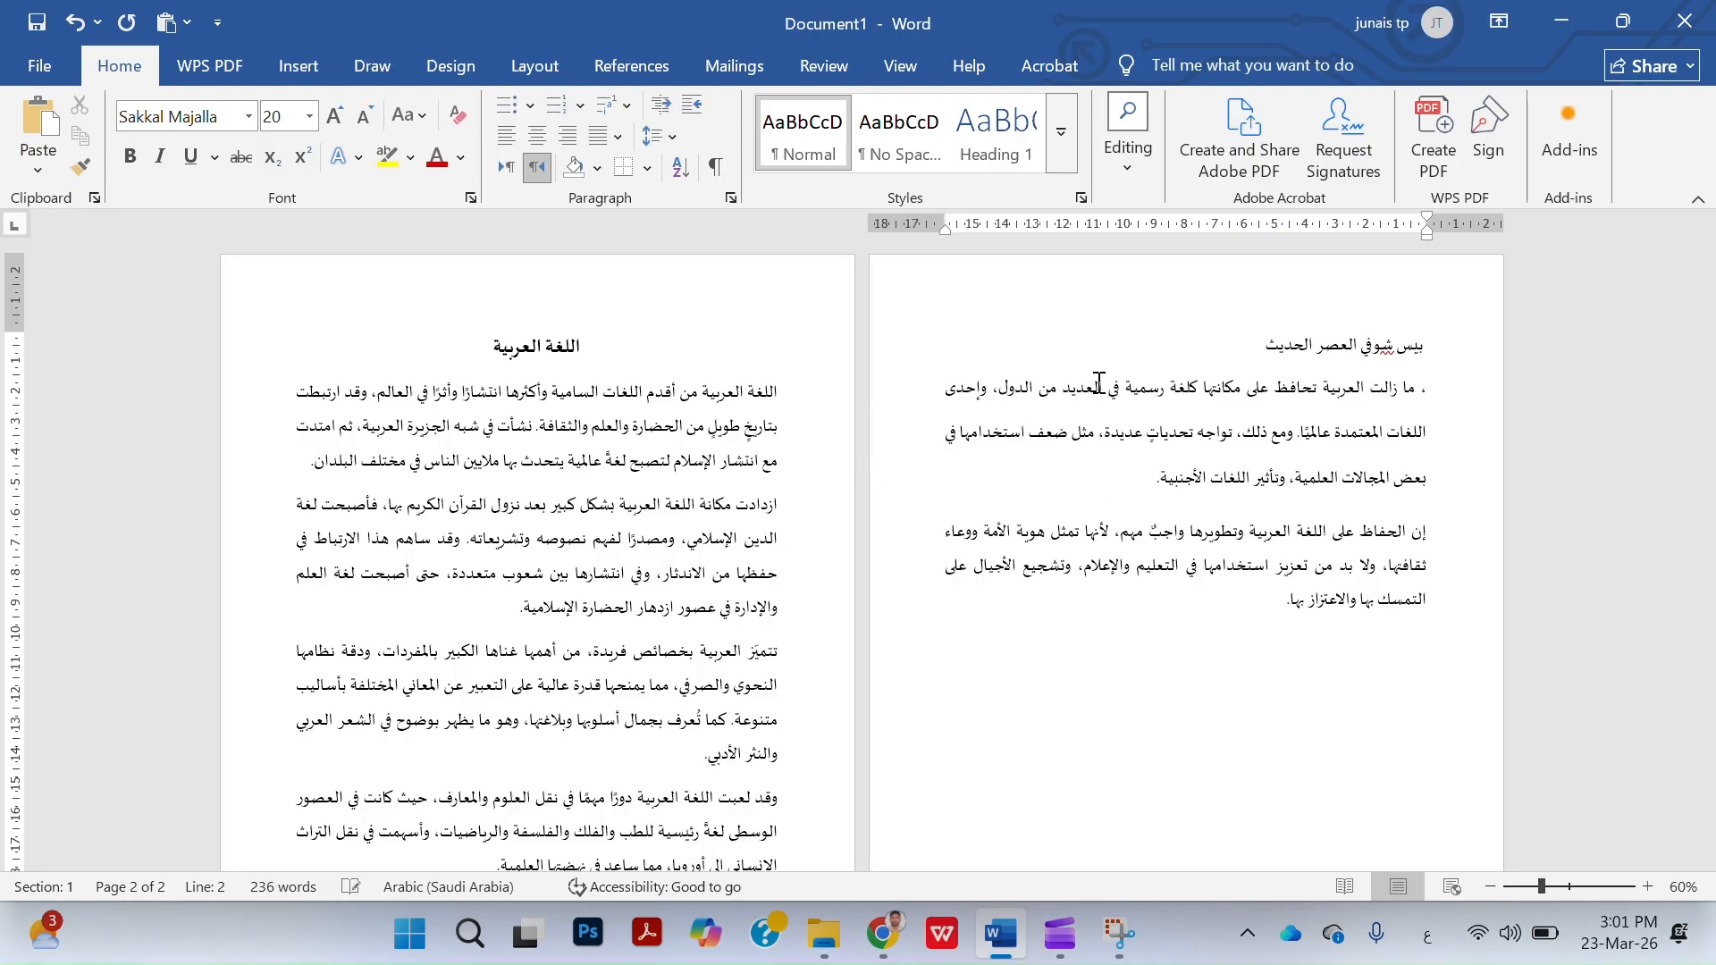
key(BackSpace)
key(BackSpace)
key(BackSpace)
key(BackSpace)
key(BackSpace)
key(BackSpace)
key(BackSpace)
key(BackSpace)
key(BackSpace)
key(BackSpace)
key(BackSpace)
key(BackSpace)
key(BackSpace)
key(BackSpace)
key(BackSpace)
key(BackSpace)
key(BackSpace)
key(BackSpace)
key(BackSpace)
key(BackSpace)
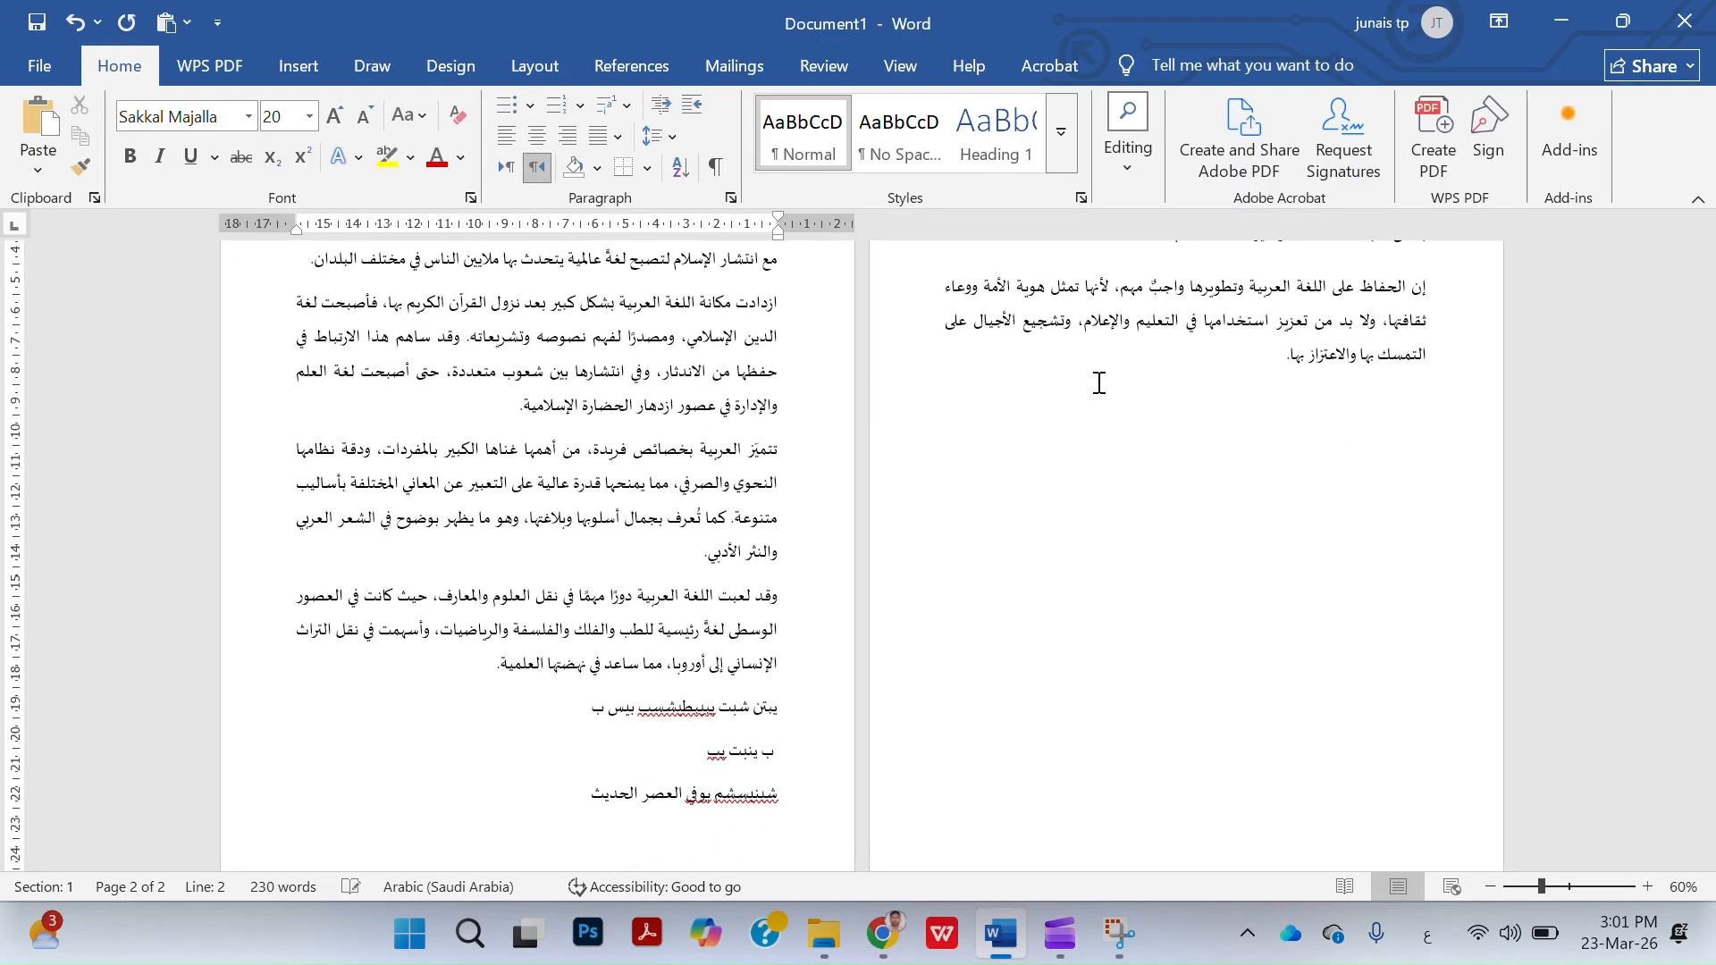
key(BackSpace)
key(BackSpace)
key(BackSpace)
key(BackSpace)
key(BackSpace)
key(BackSpace)
key(BackSpace)
key(BackSpace)
key(BackSpace)
key(BackSpace)
key(BackSpace)
key(BackSpace)
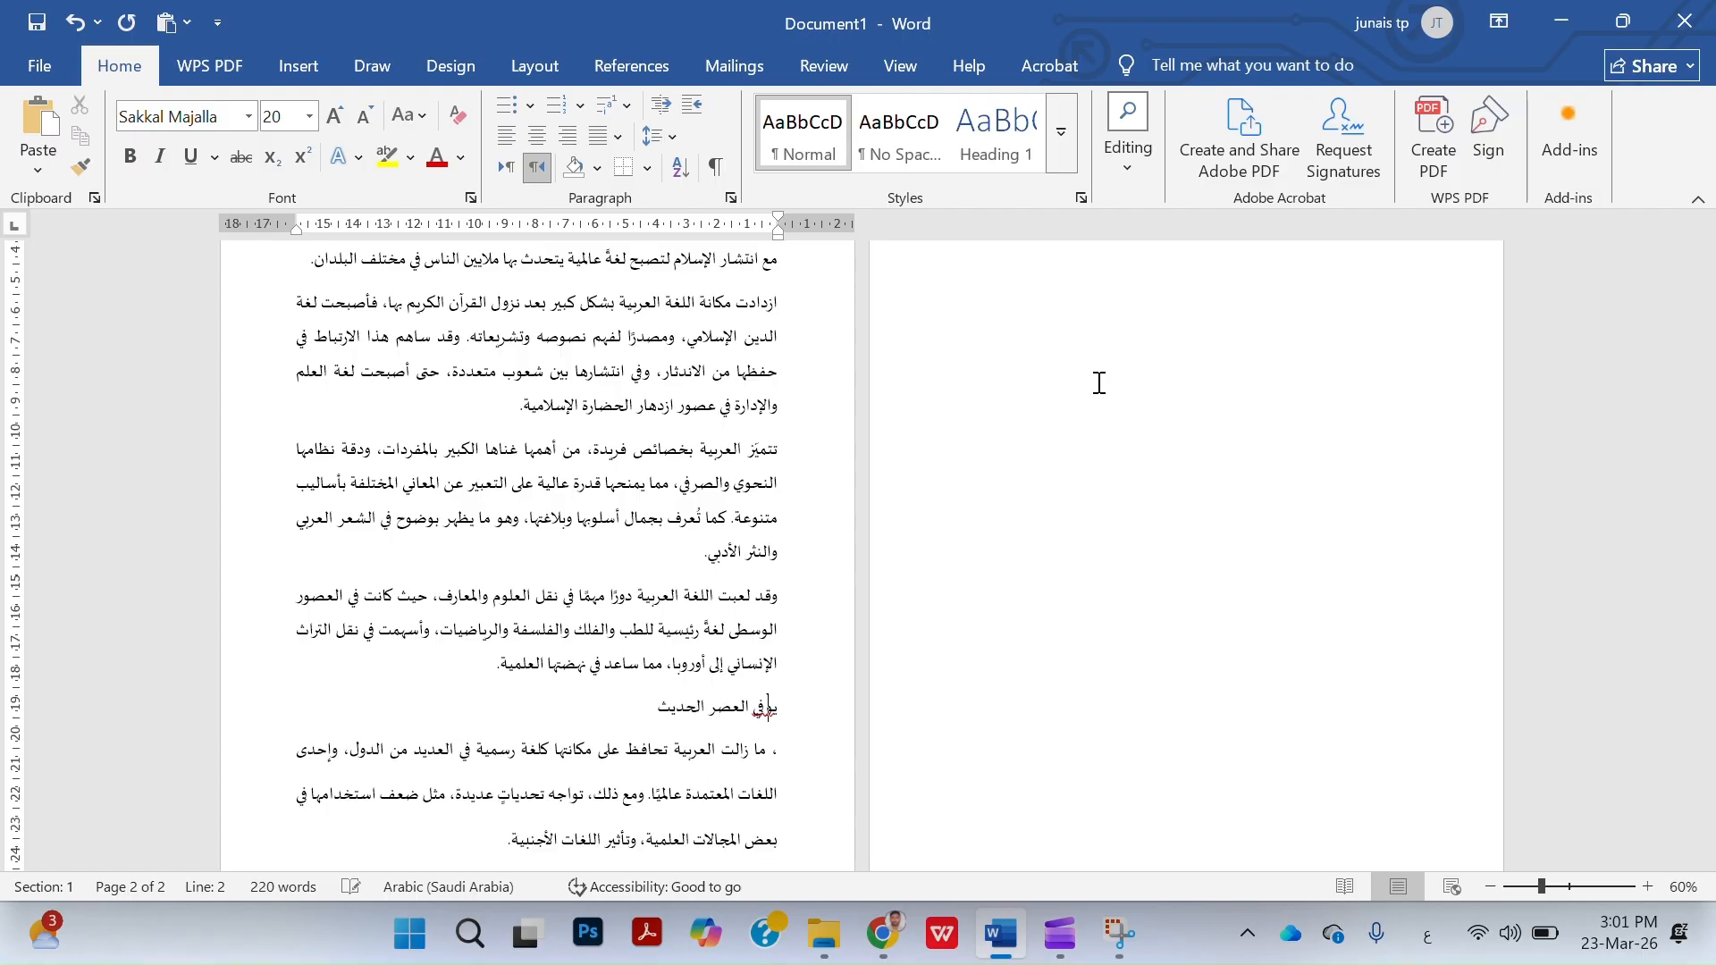
Review the available page margin presets and try the Narrow margins.
click(561, 74)
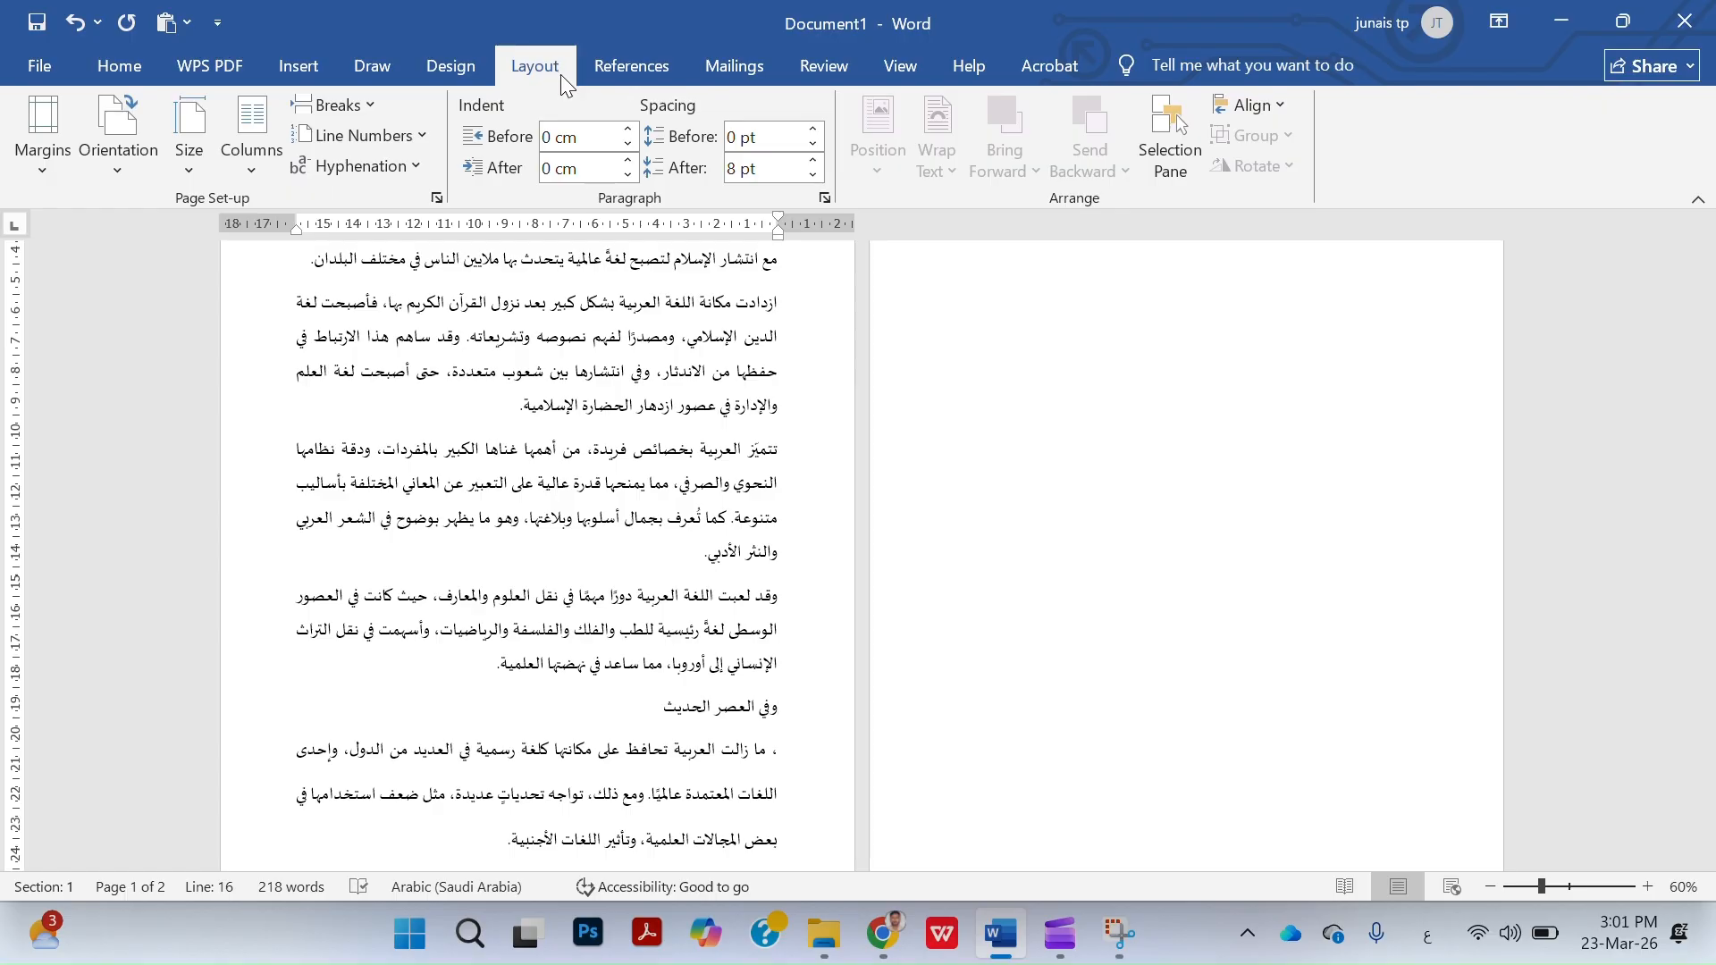
click(43, 157)
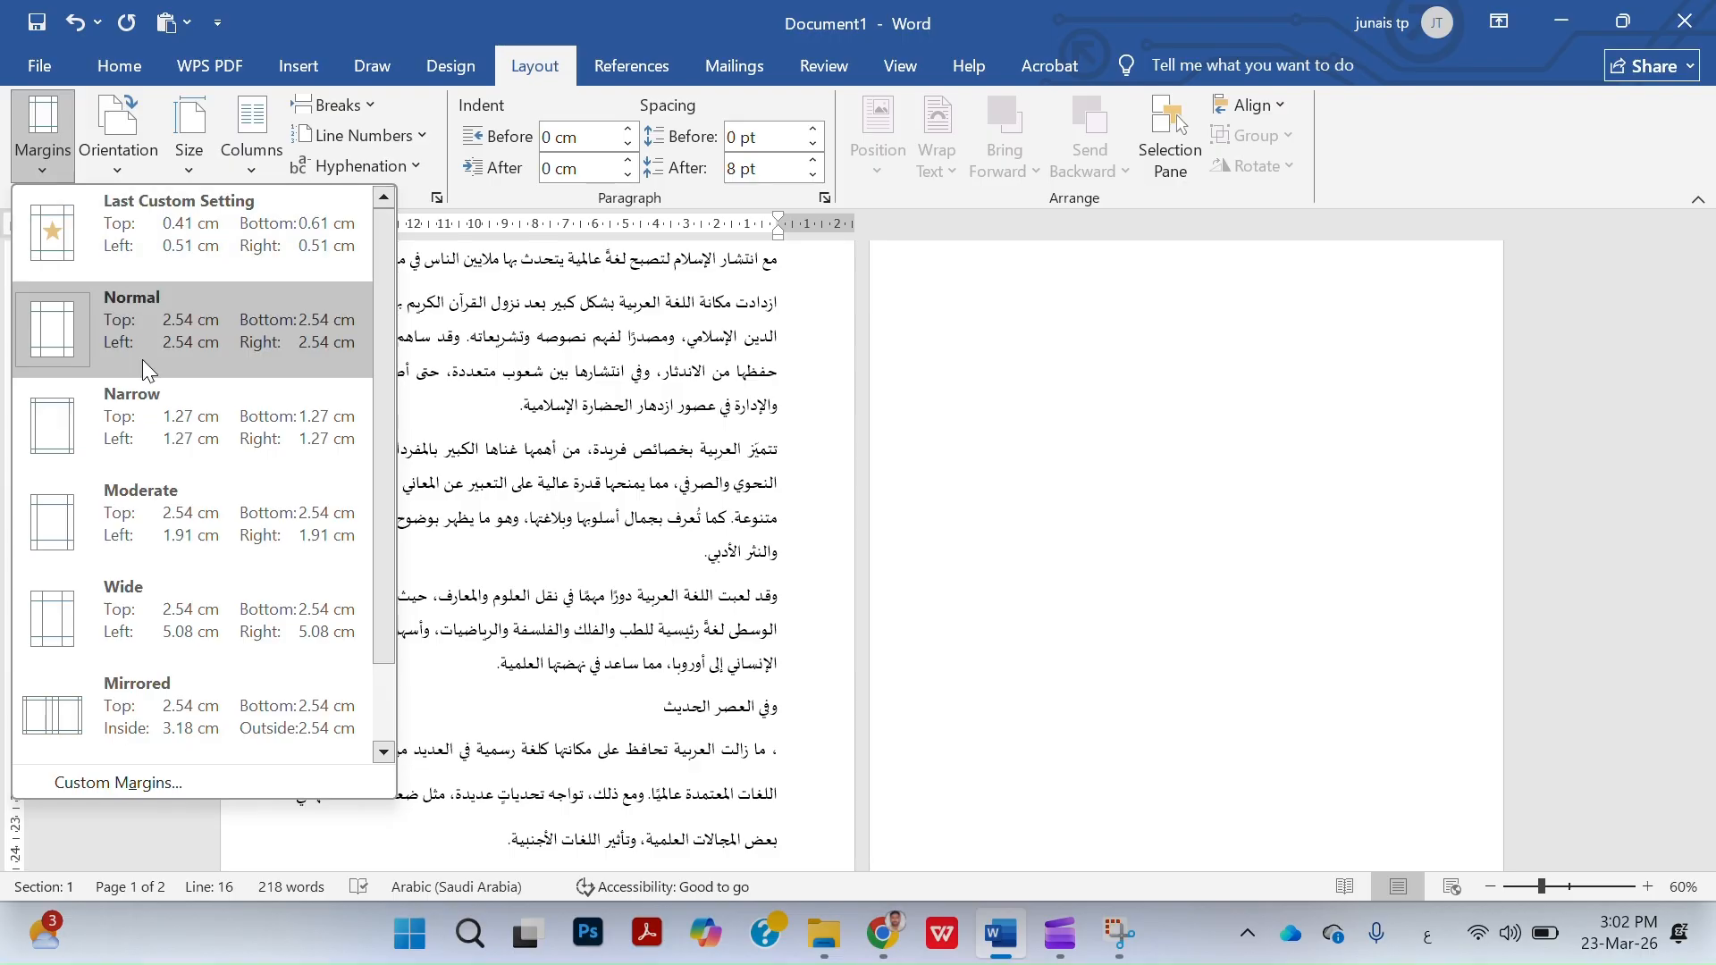
scroll(157, 682, down, 1)
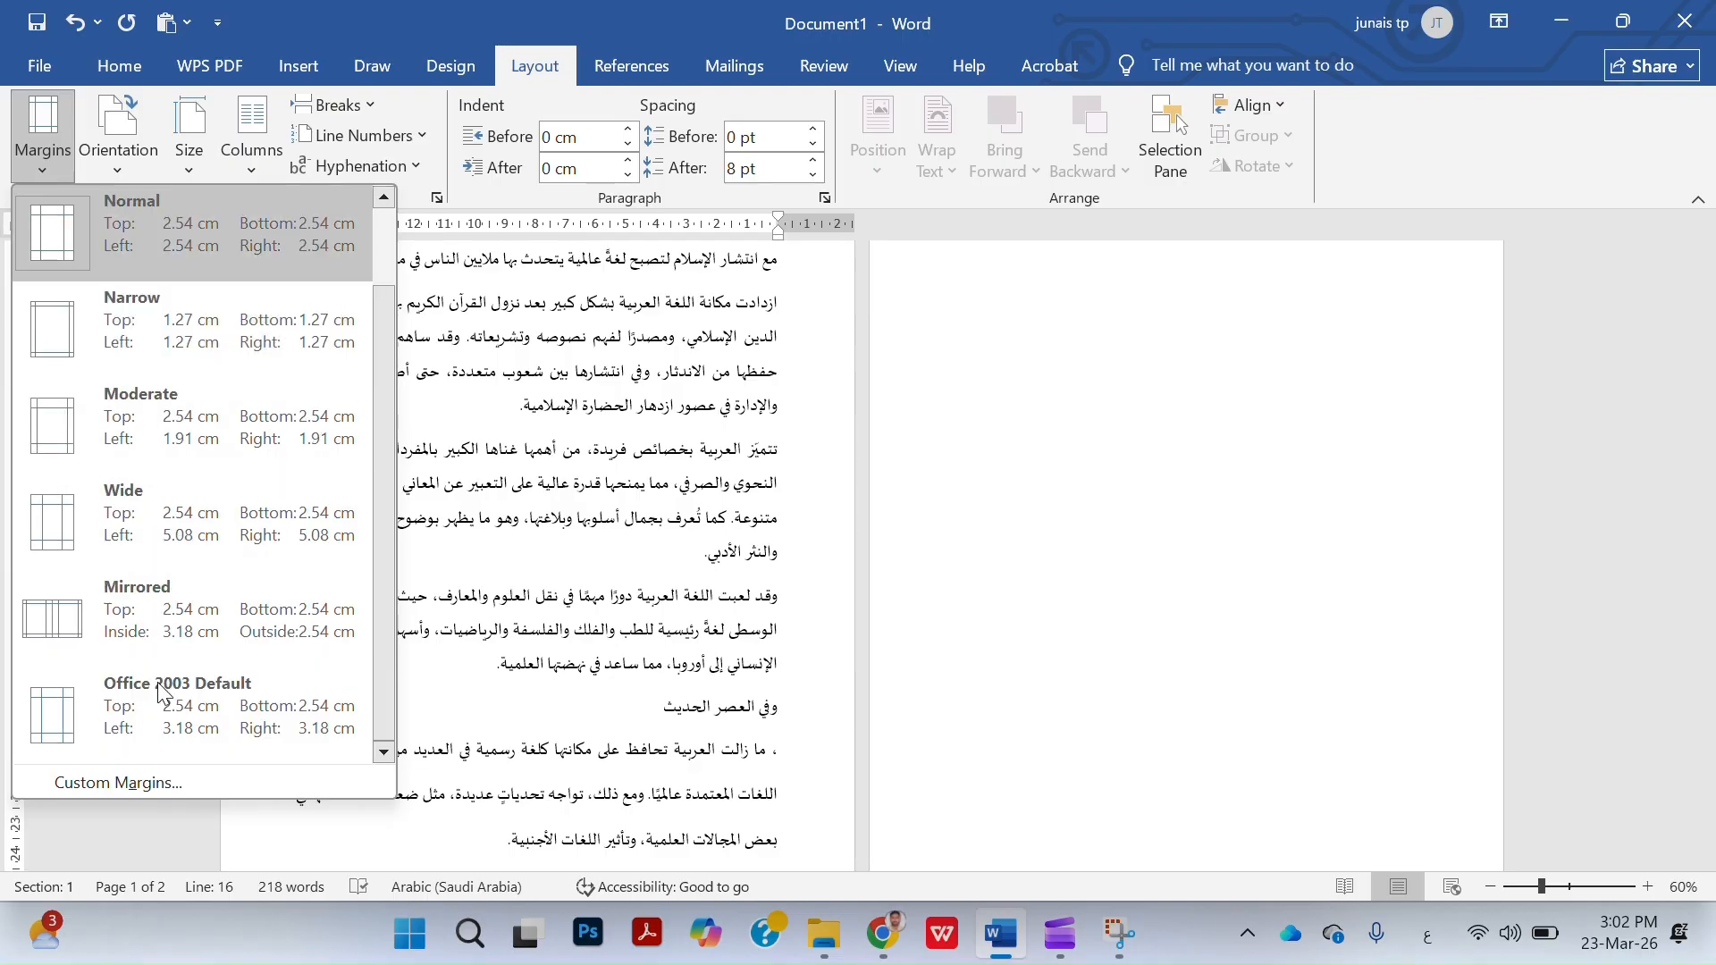
scroll(194, 559, up, 1)
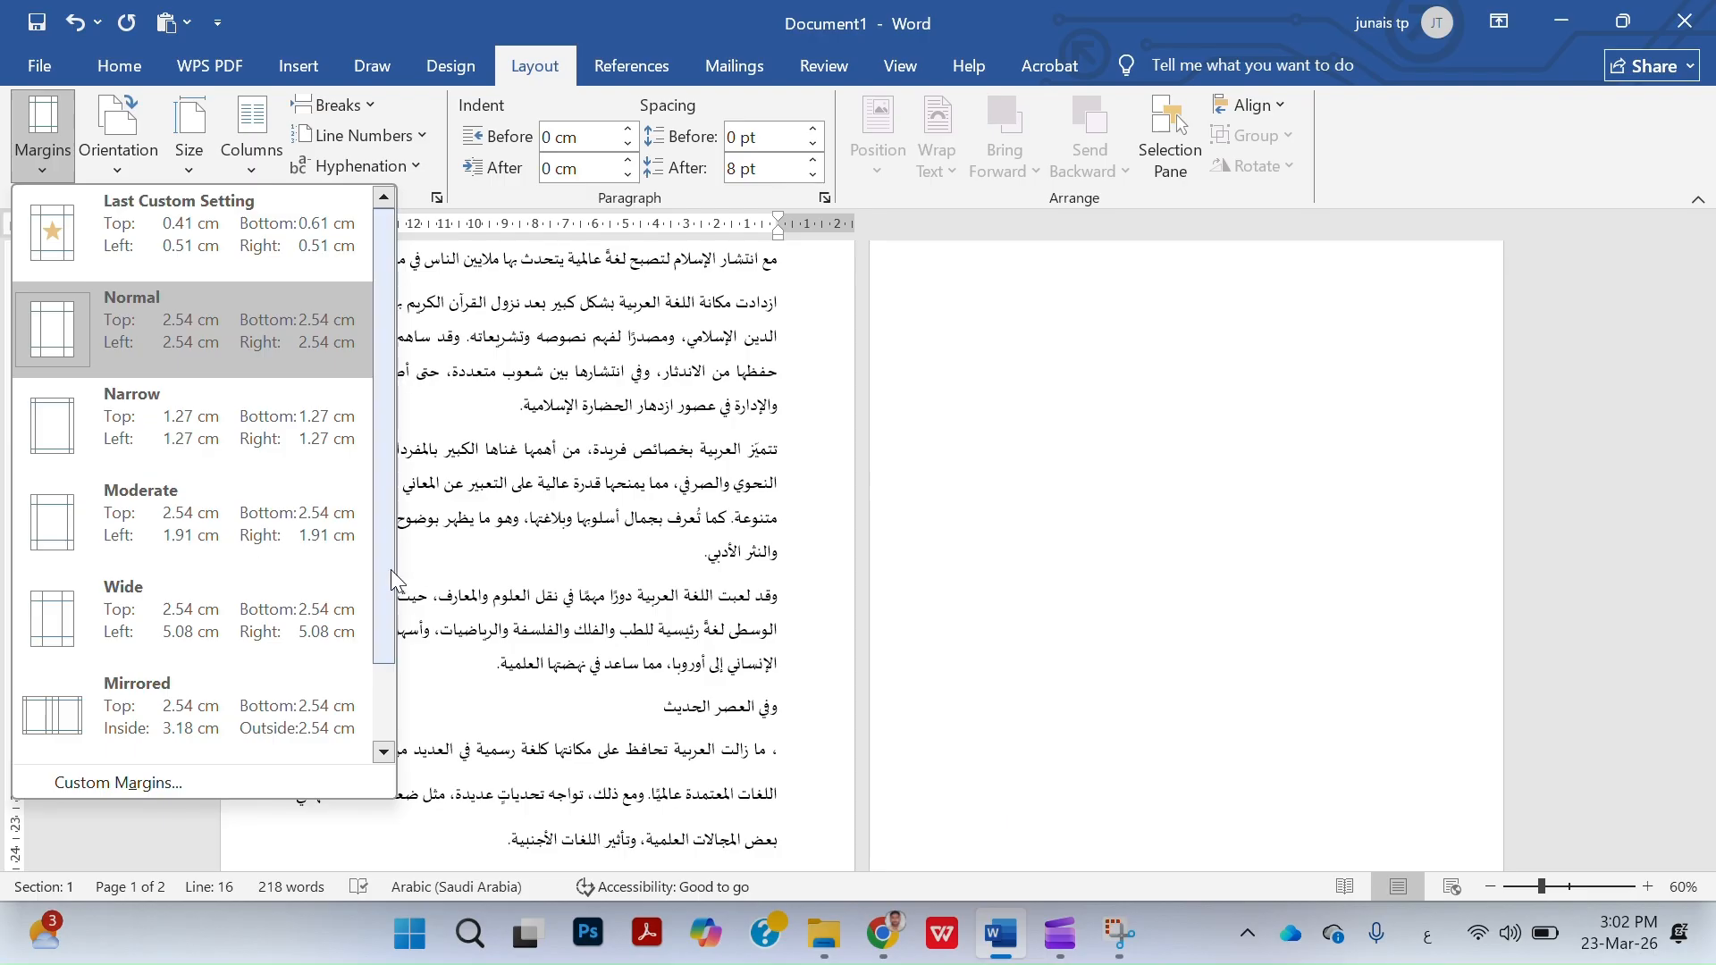
drag(383, 575, 362, 465)
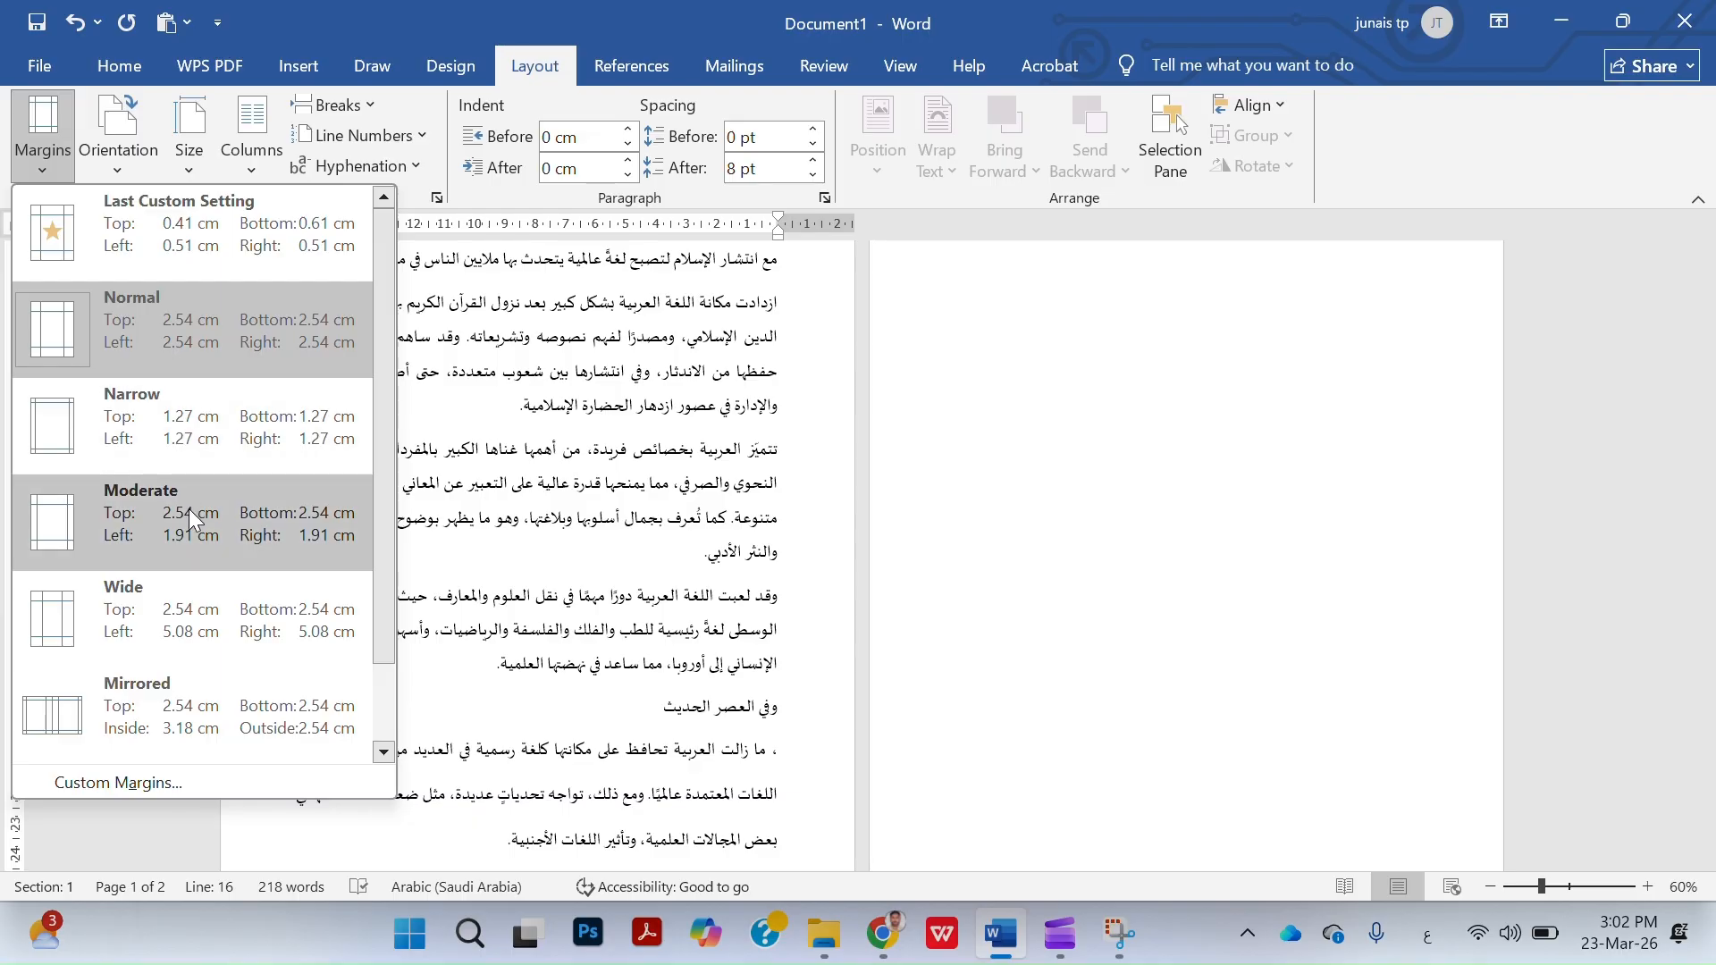
click(197, 443)
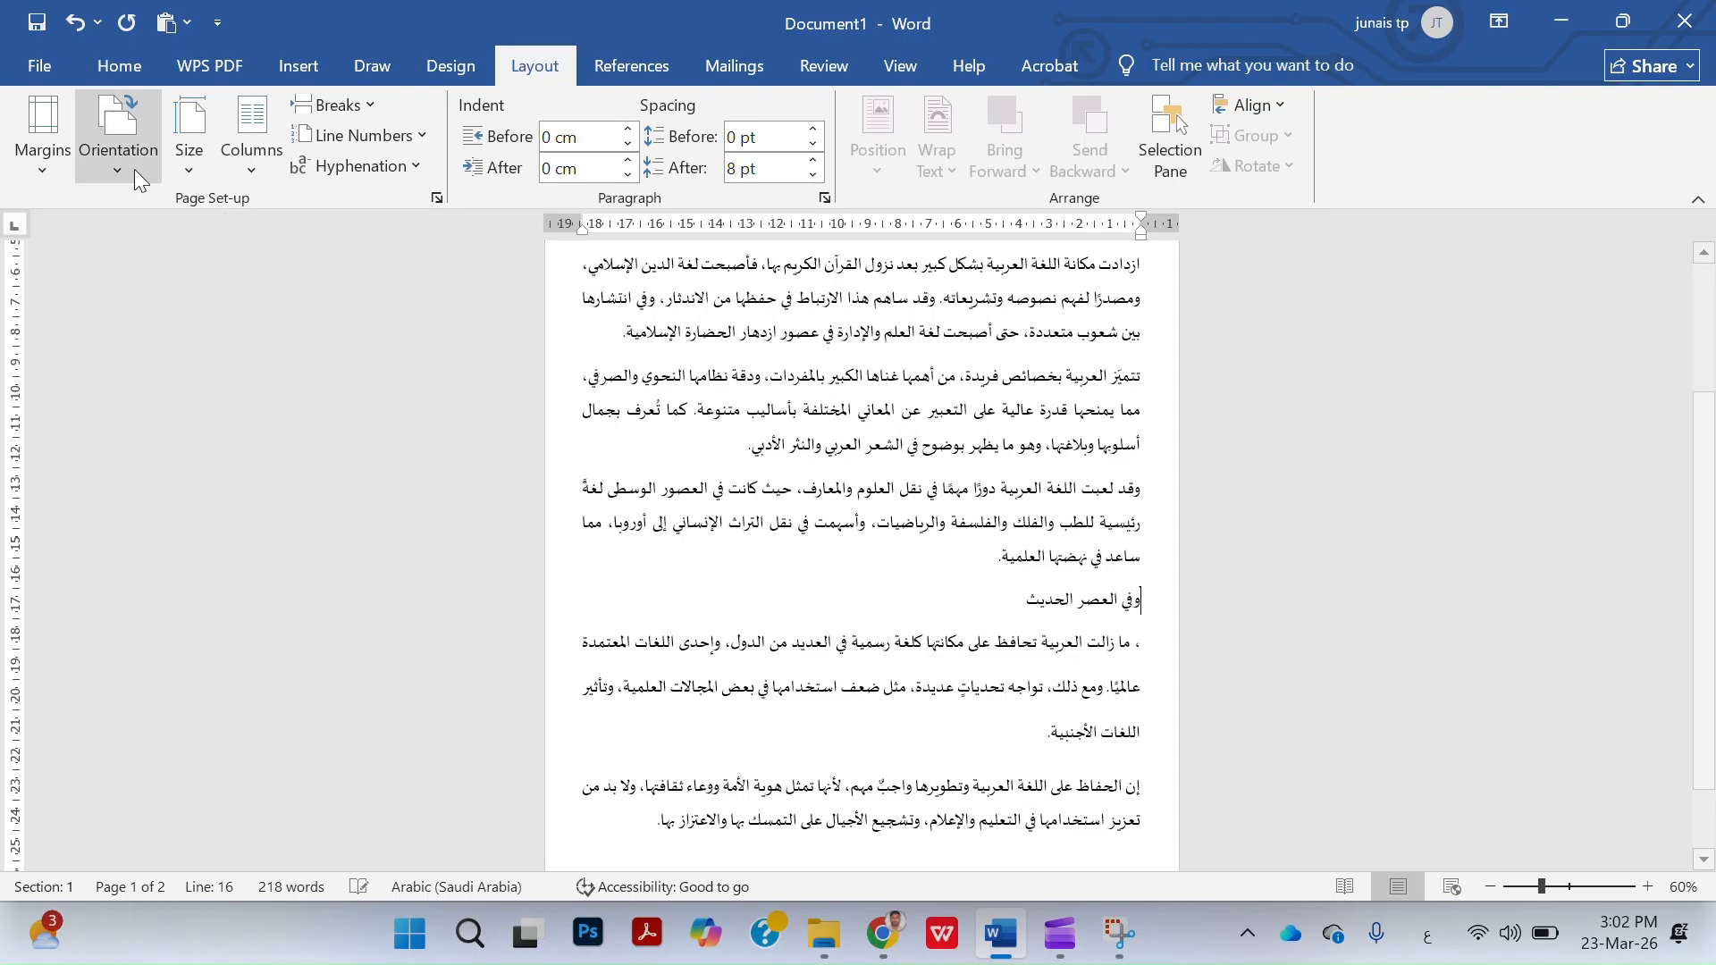
Try the Moderate margins preset on the document.
click(55, 169)
click(155, 563)
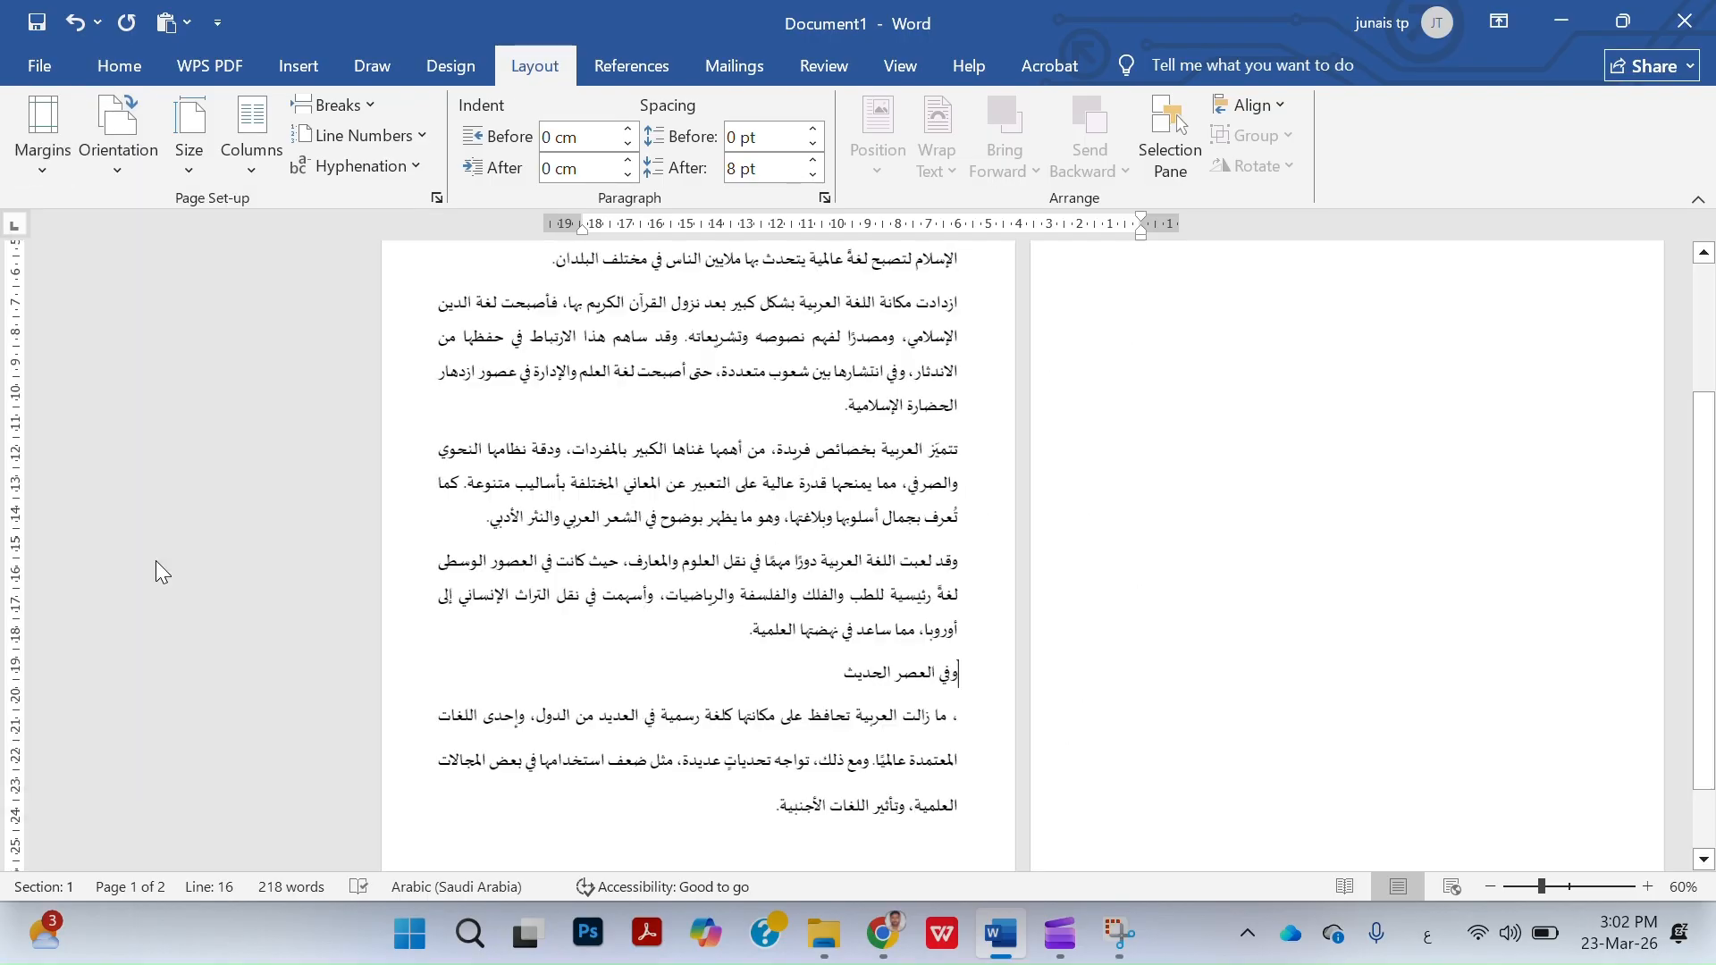
Set custom page margins of 1.9 cm at the top and 3.1 cm at the bottom.
click(47, 161)
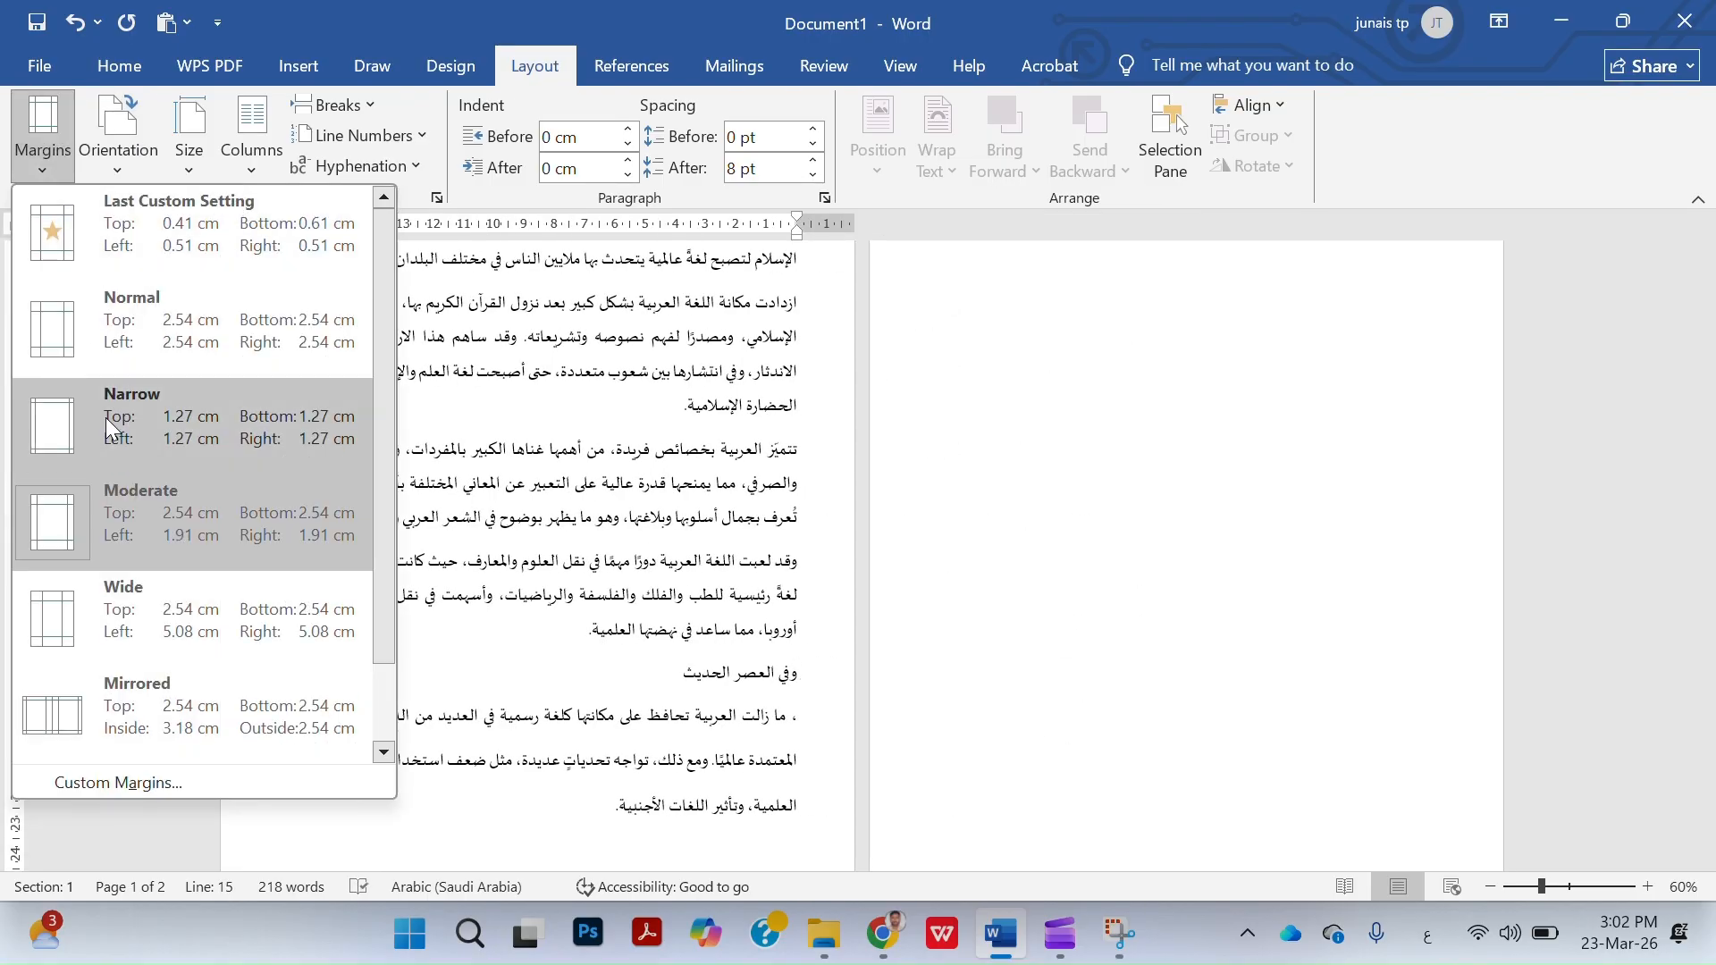
click(143, 781)
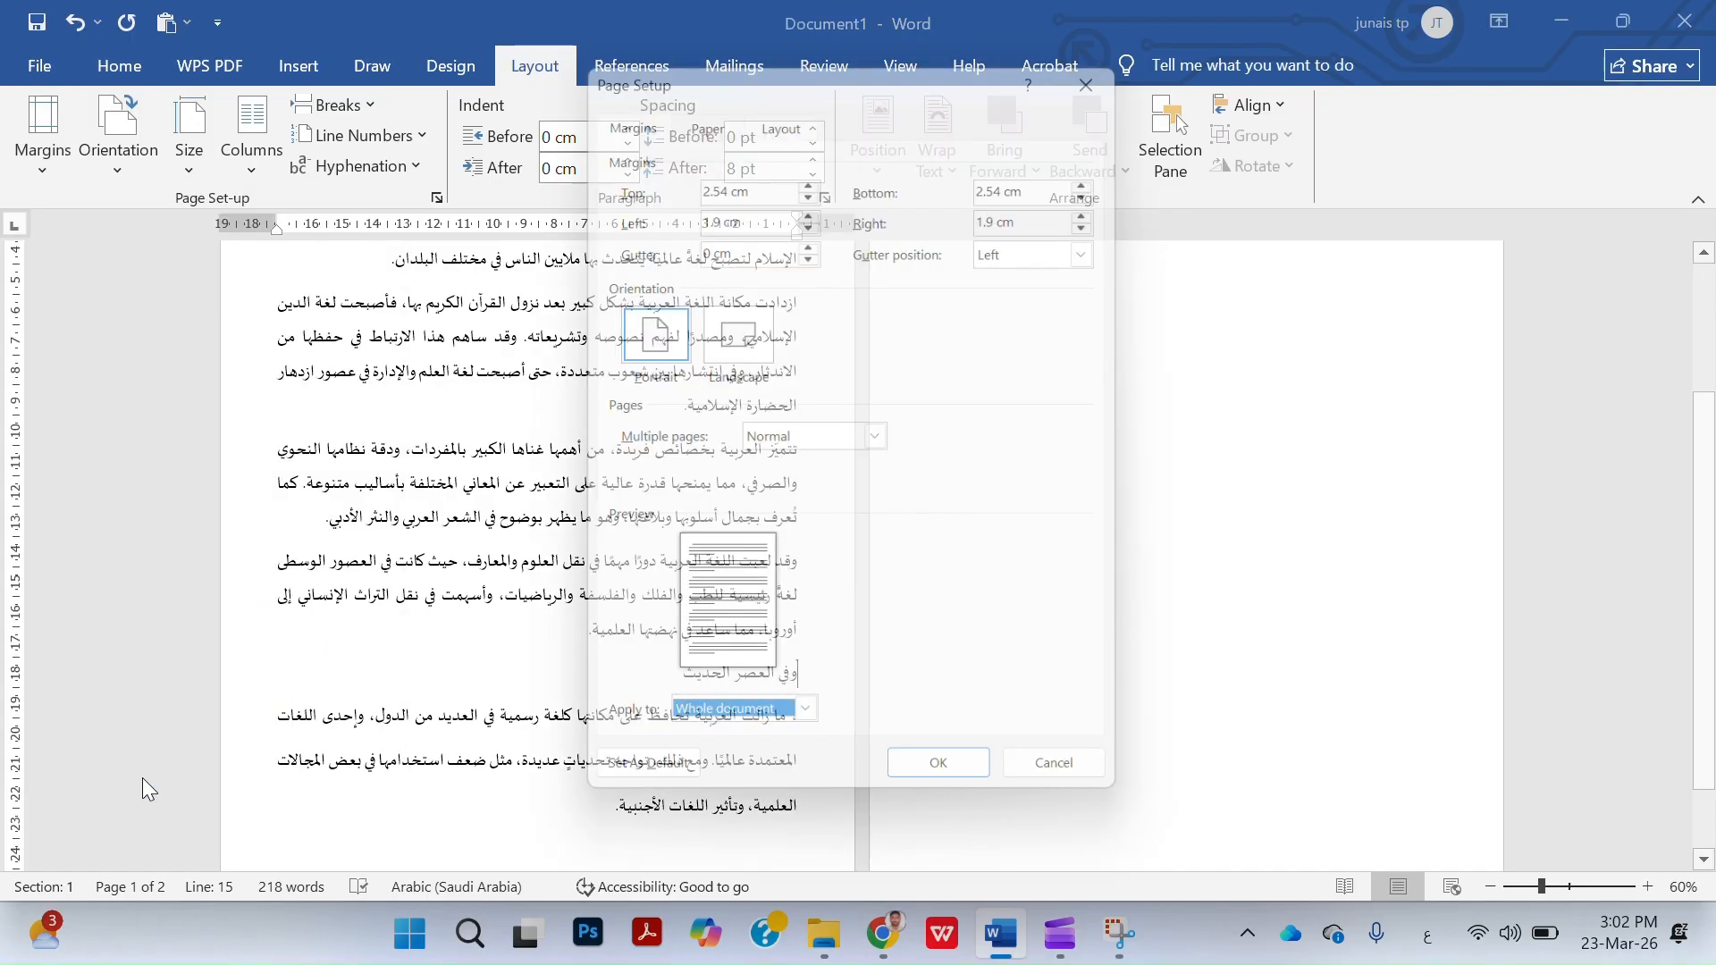
click(820, 183)
click(819, 185)
click(820, 185)
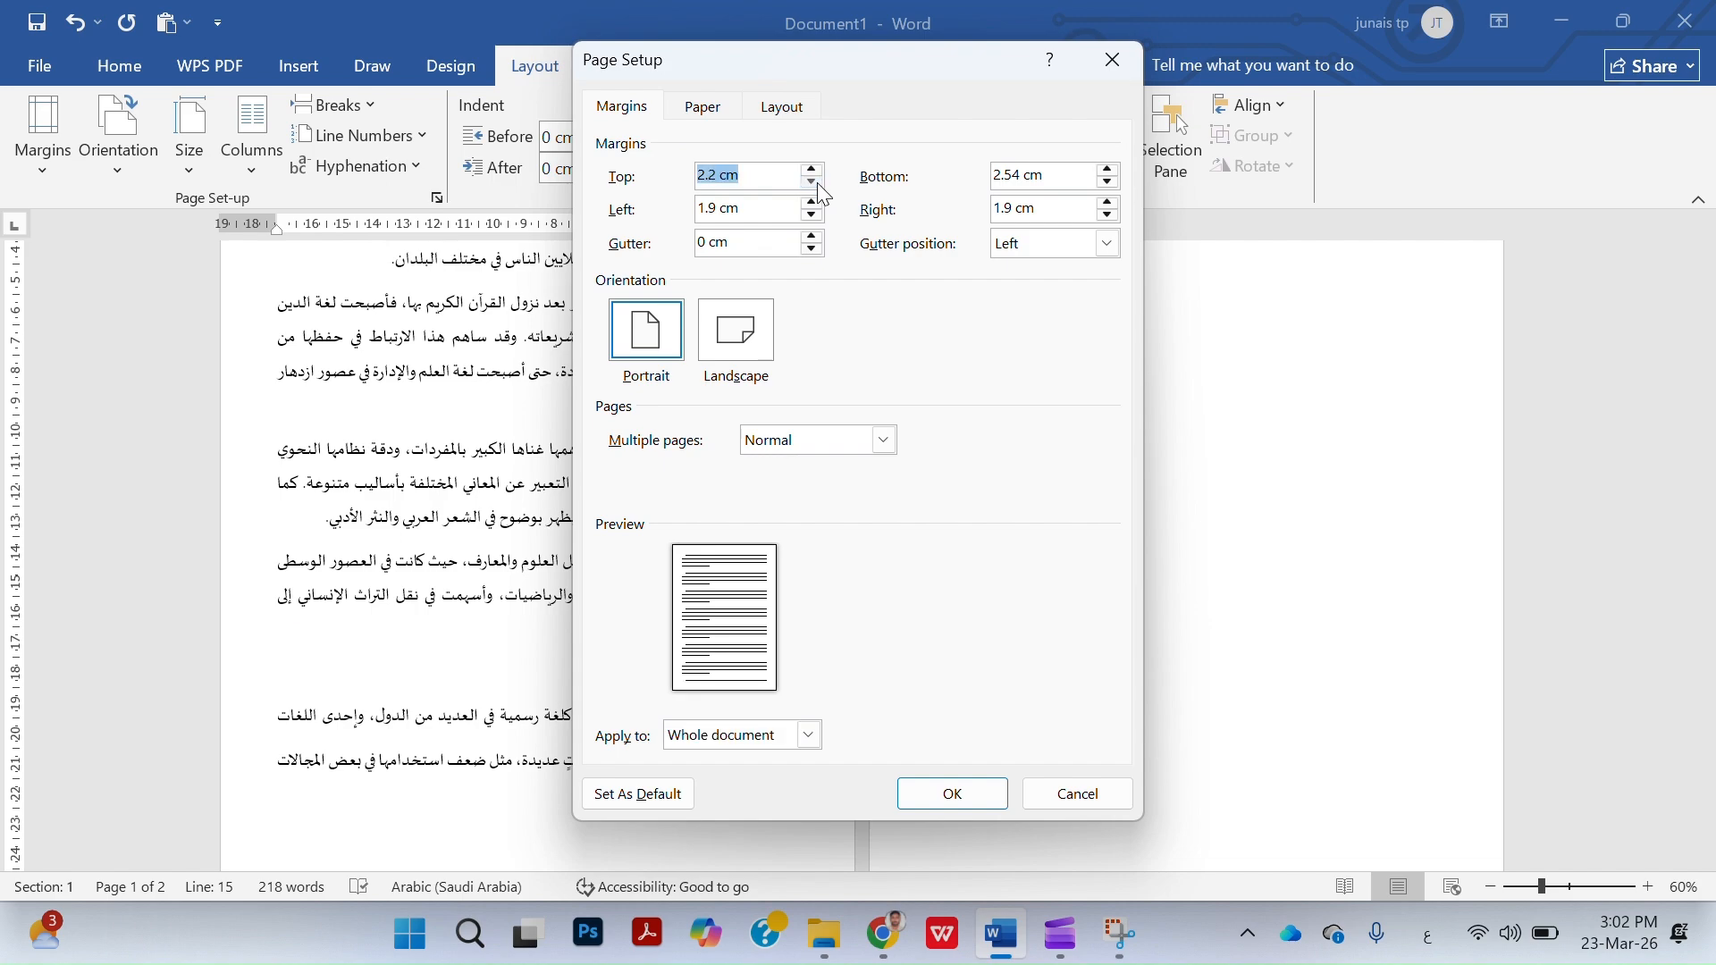
click(819, 185)
click(819, 185)
click(820, 185)
click(1108, 169)
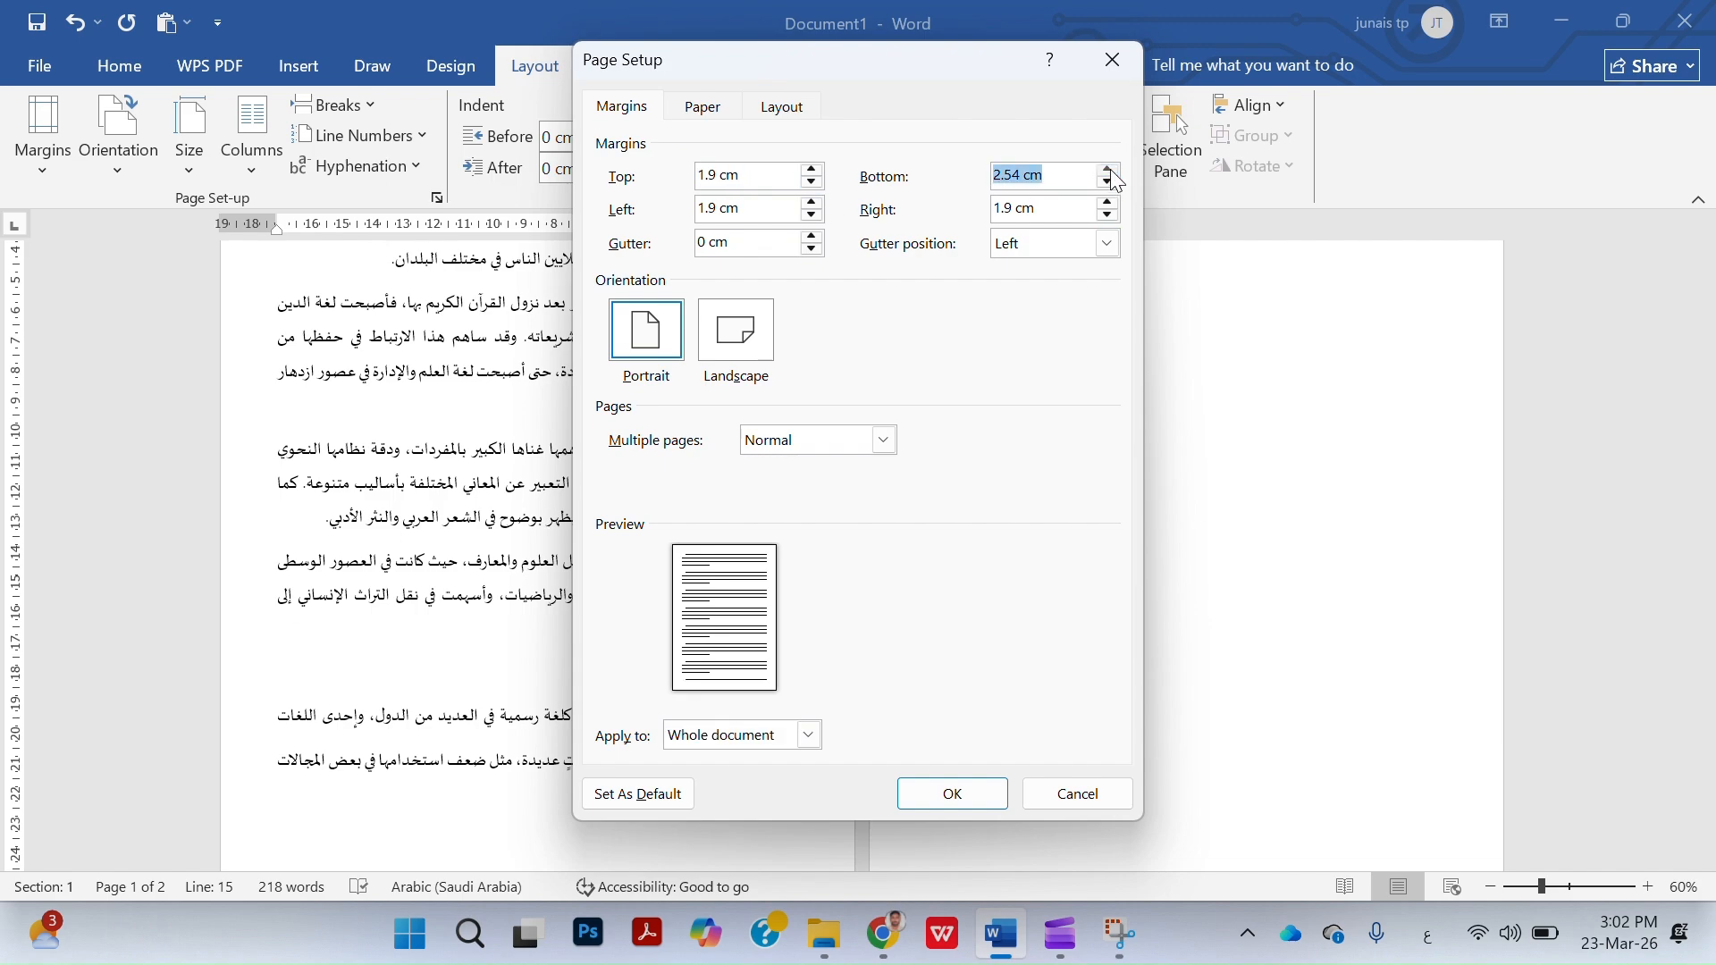
click(1108, 169)
click(1108, 169)
click(1109, 169)
click(1108, 168)
click(1108, 169)
Set the left and right margins to 1 cm, apply the custom margins to the whole document and inspect both pages.
click(812, 214)
click(813, 214)
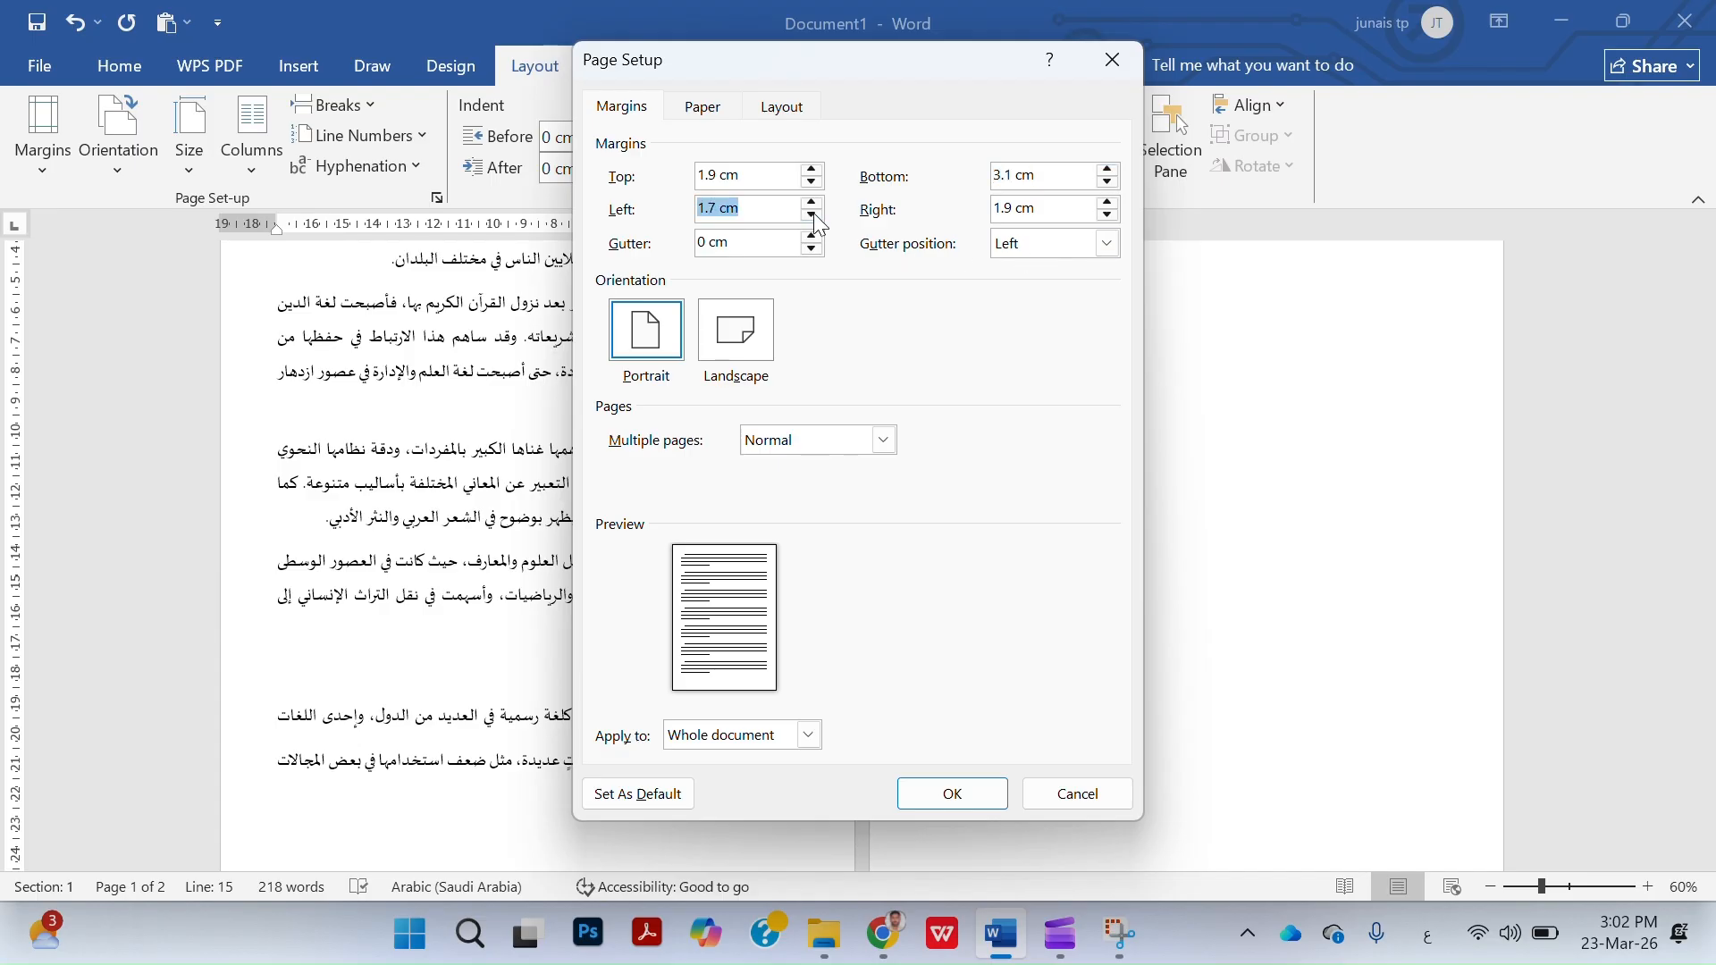
click(812, 216)
click(813, 216)
click(812, 215)
click(1108, 215)
click(1108, 216)
click(1108, 216)
click(1108, 215)
click(1109, 215)
click(1108, 215)
click(1108, 215)
click(1108, 215)
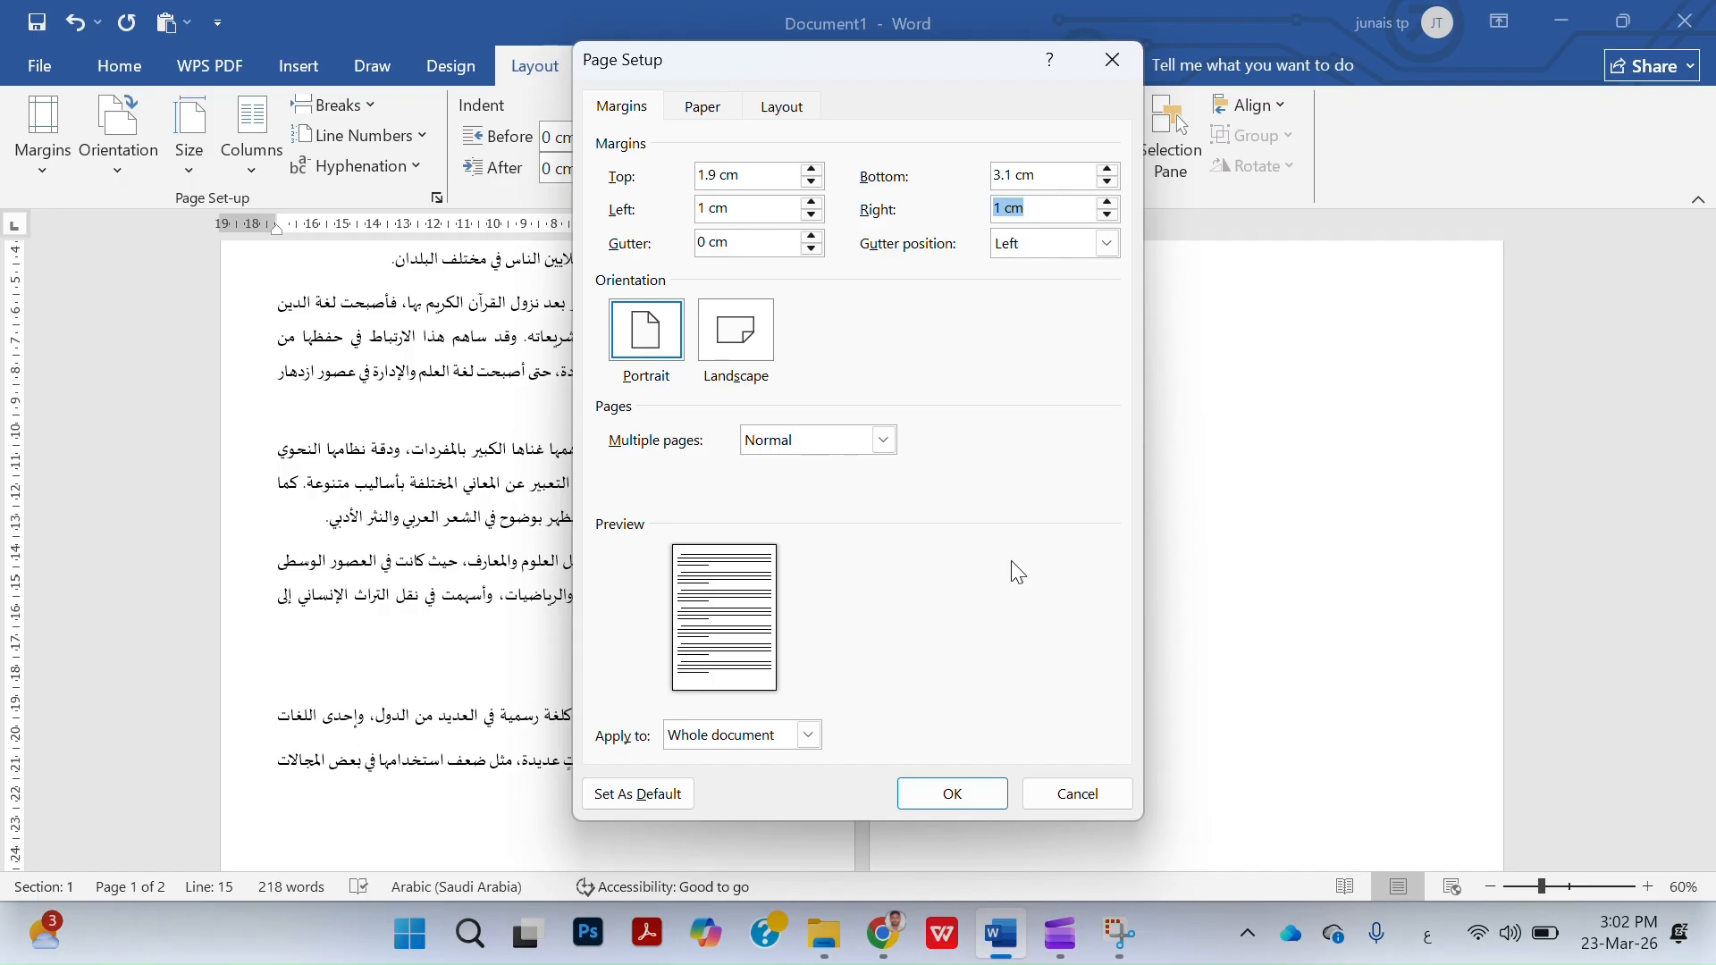
click(953, 794)
scroll(527, 651, down, 5)
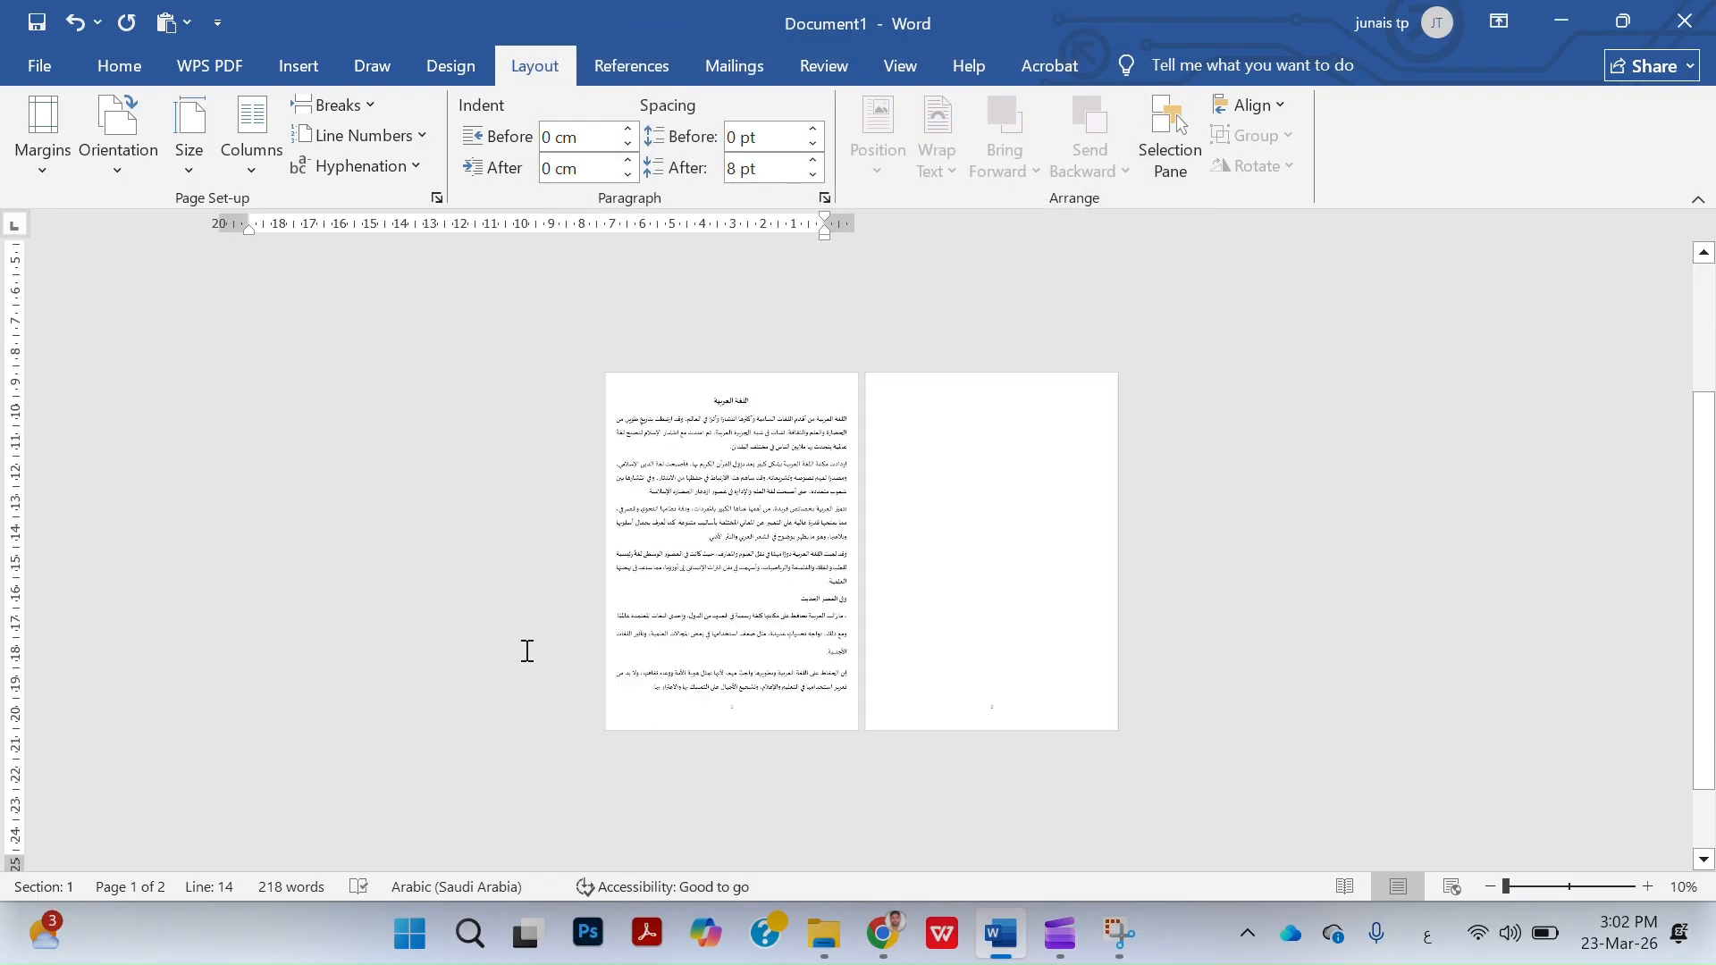
scroll(527, 650, up, 2)
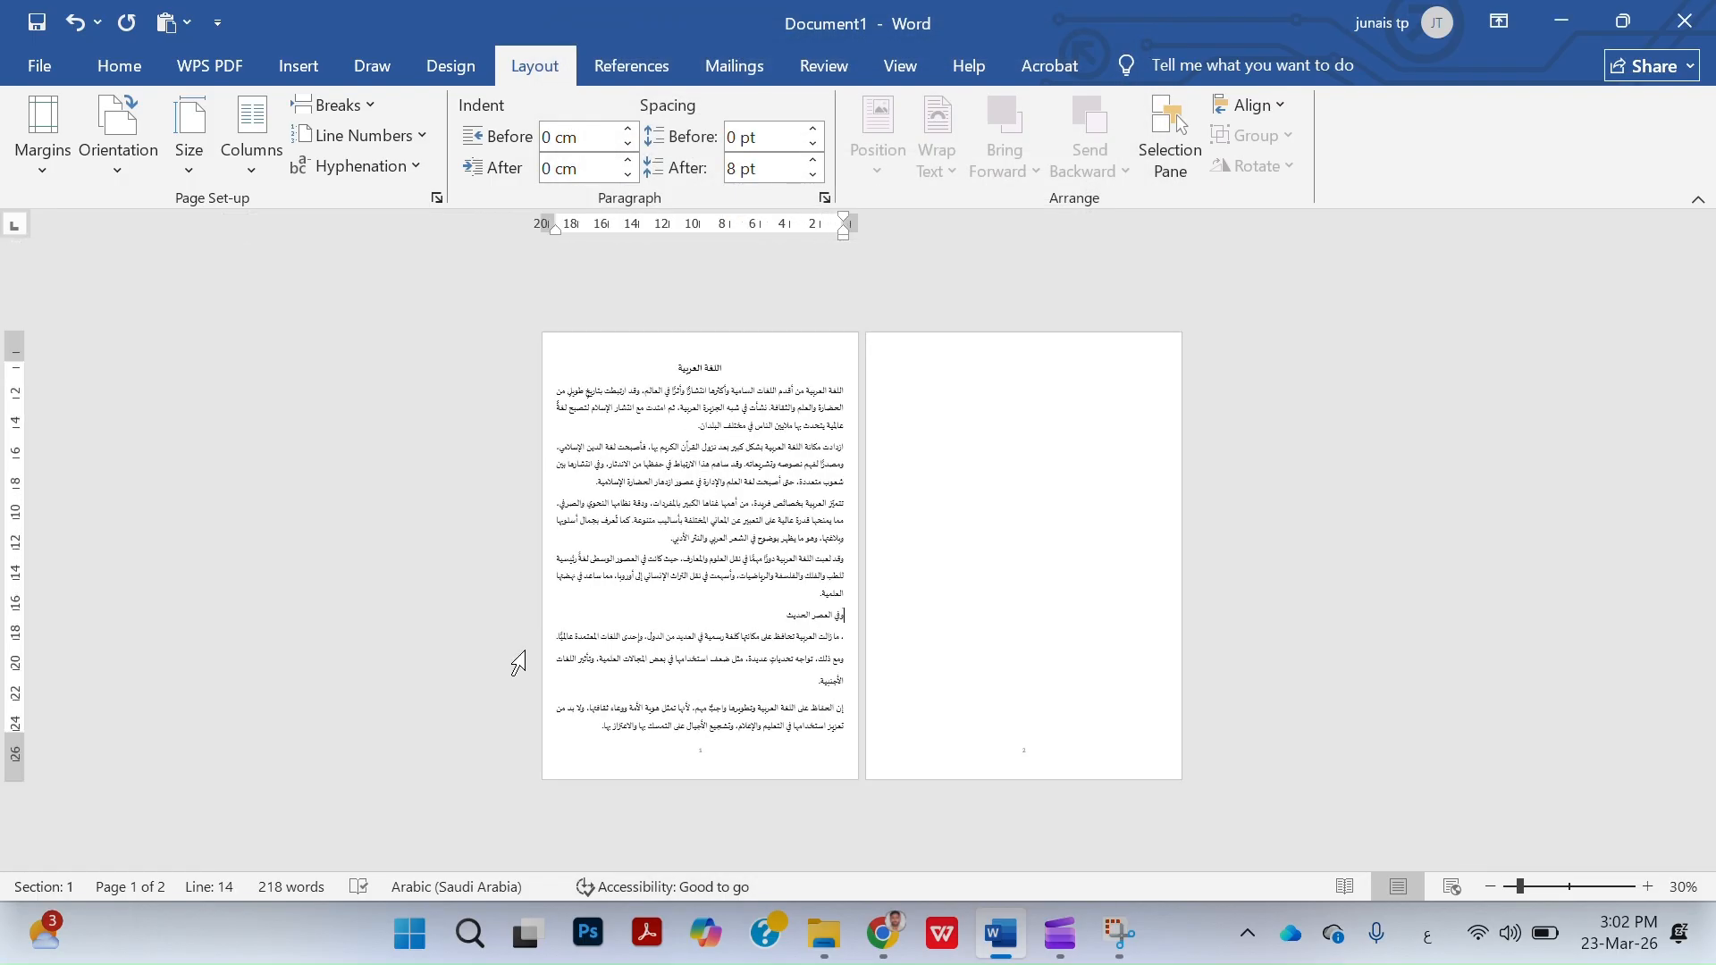
Apply the Normal margins preset to the document and inspect the text flow on both pages.
click(43, 134)
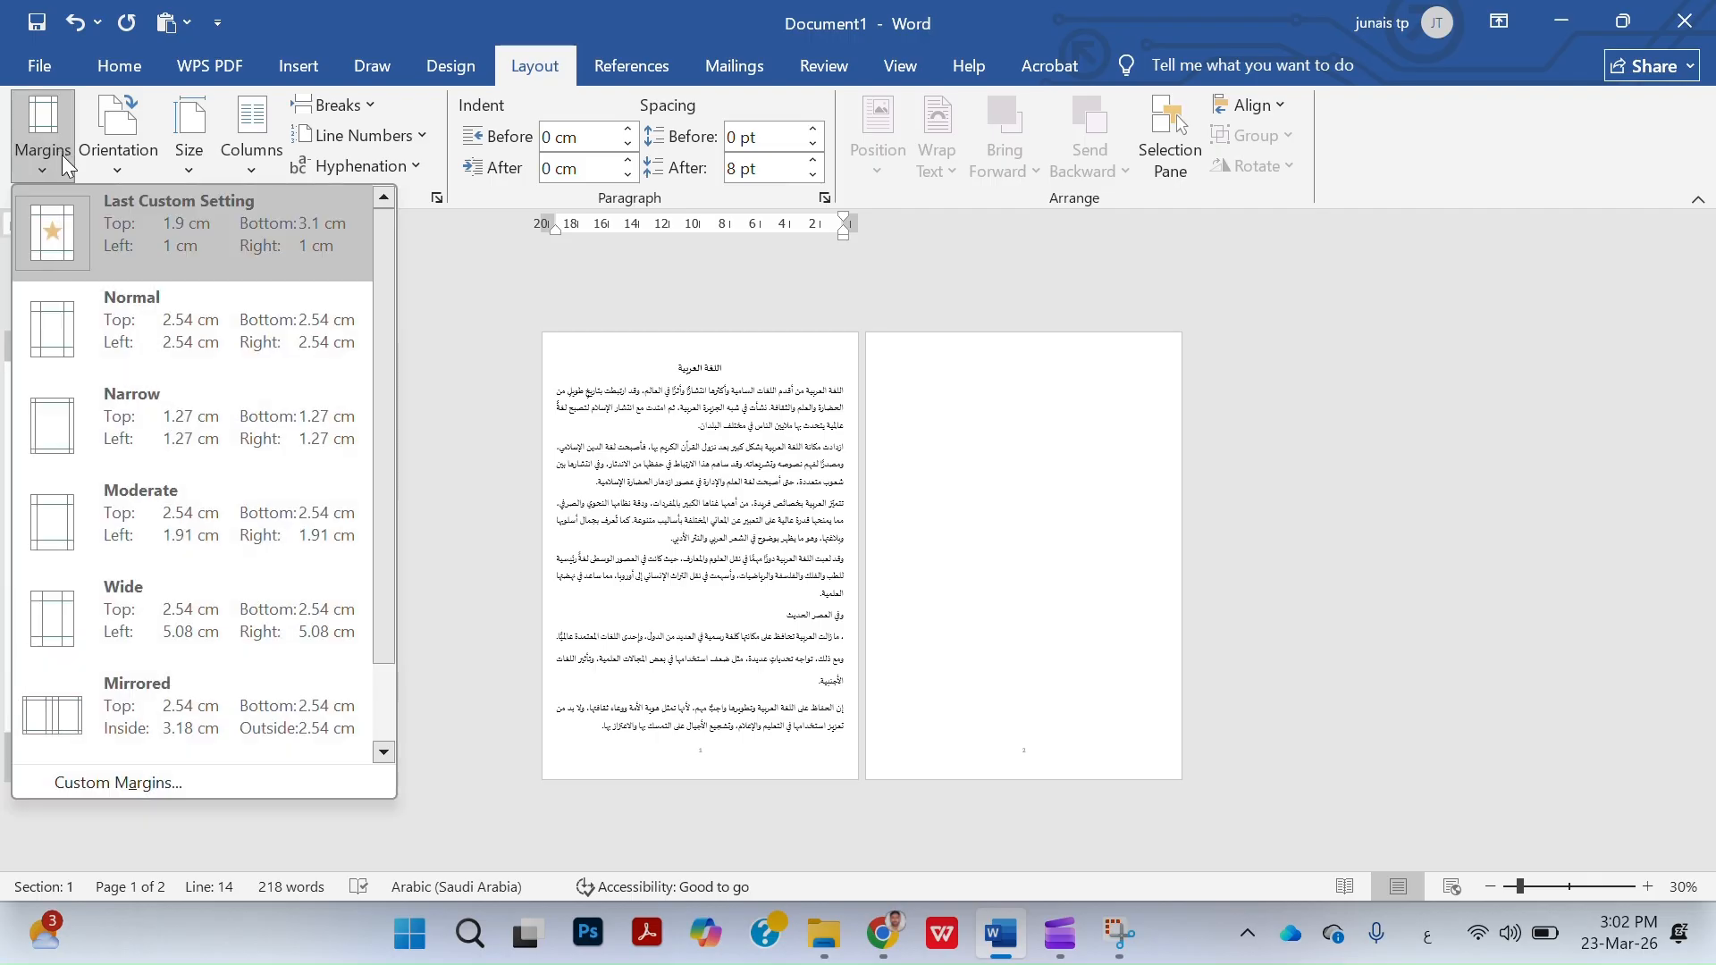
click(157, 322)
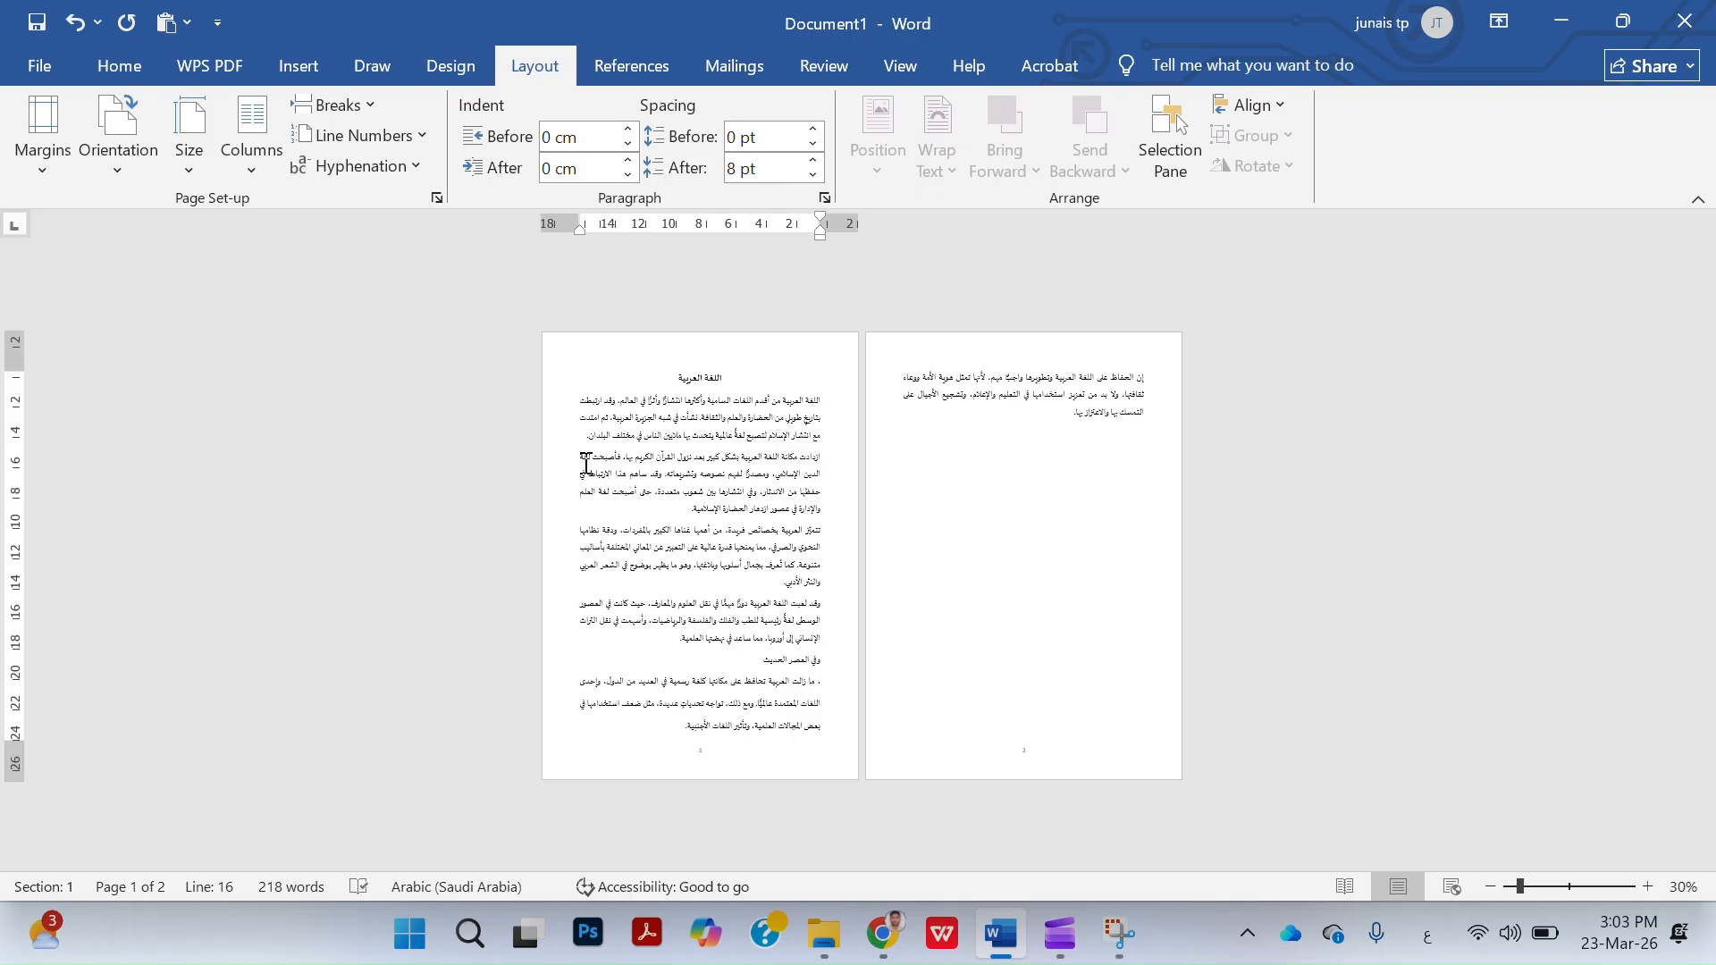
ctrl+scroll(586, 463, up, 2)
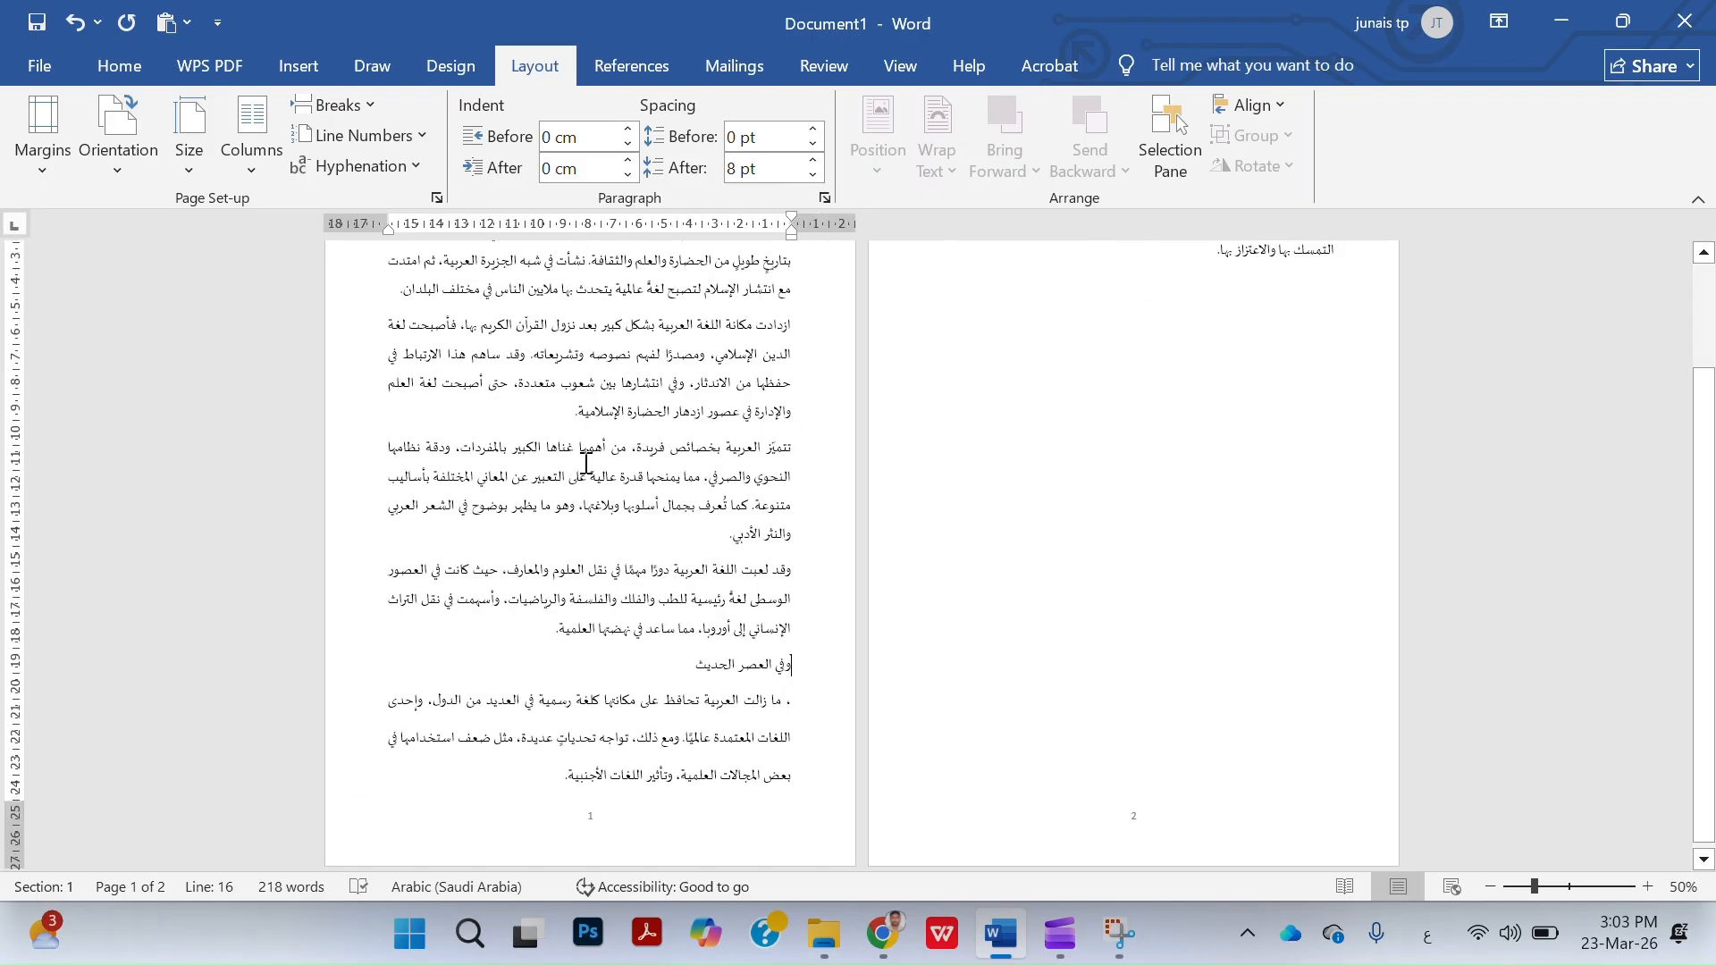
ctrl+scroll(586, 464, down, 1)
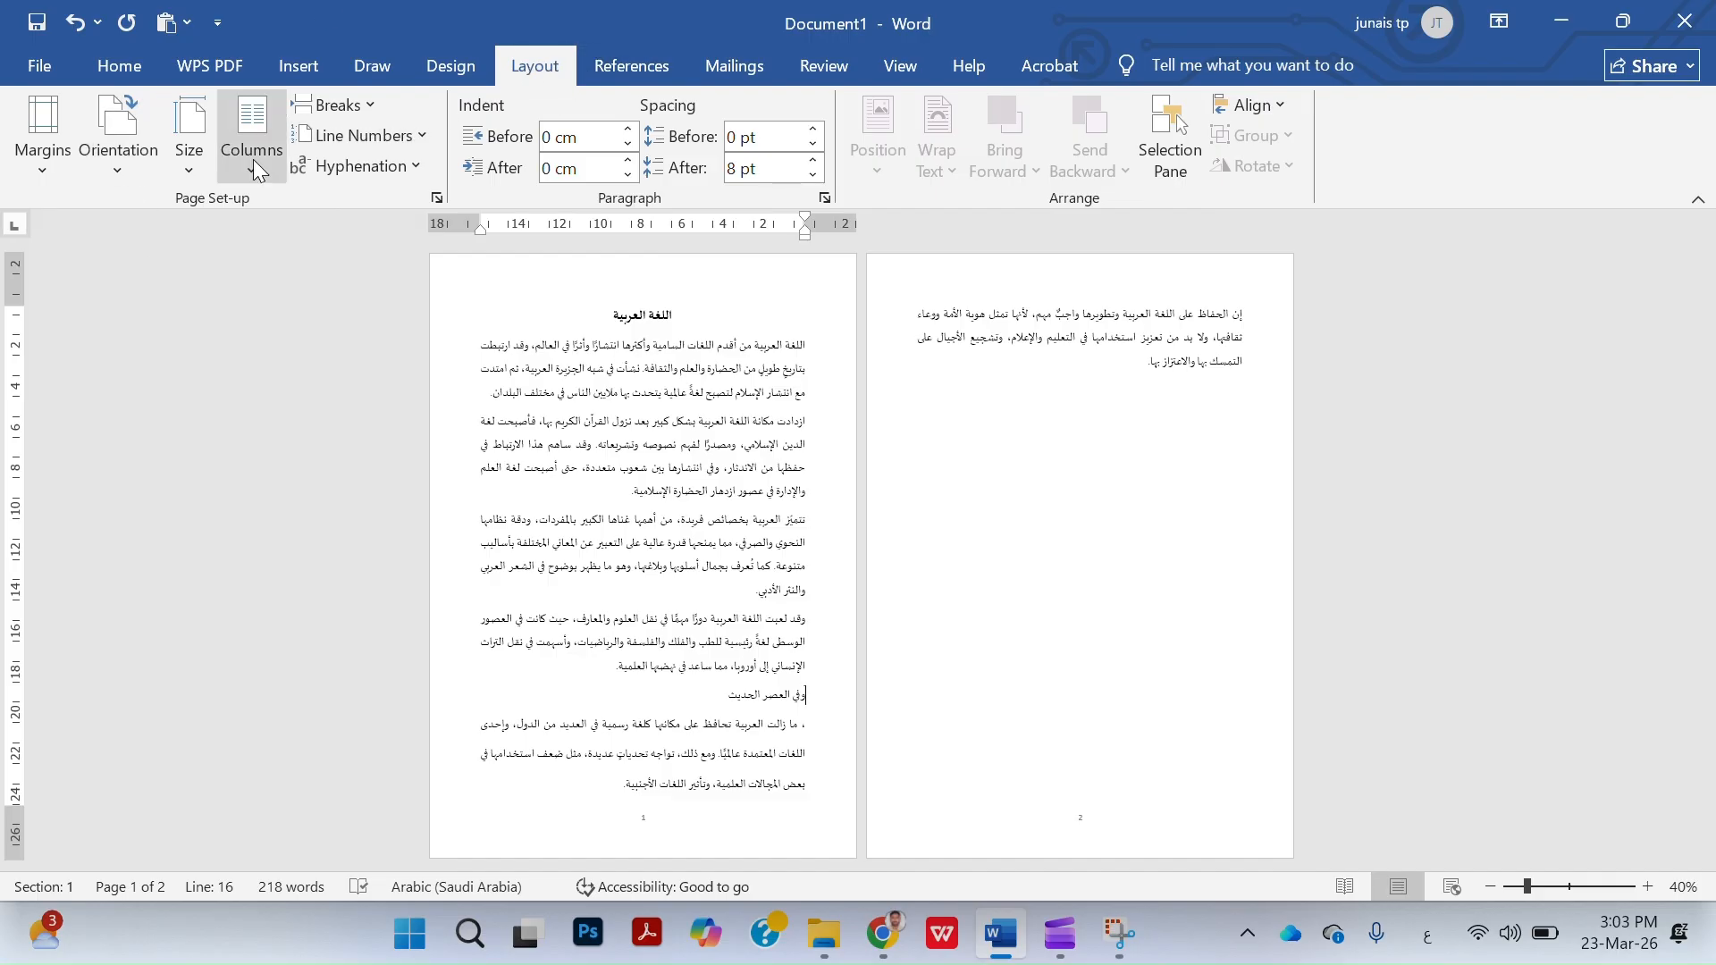
Try Landscape orientation for the pages and switch back to Portrait.
click(129, 156)
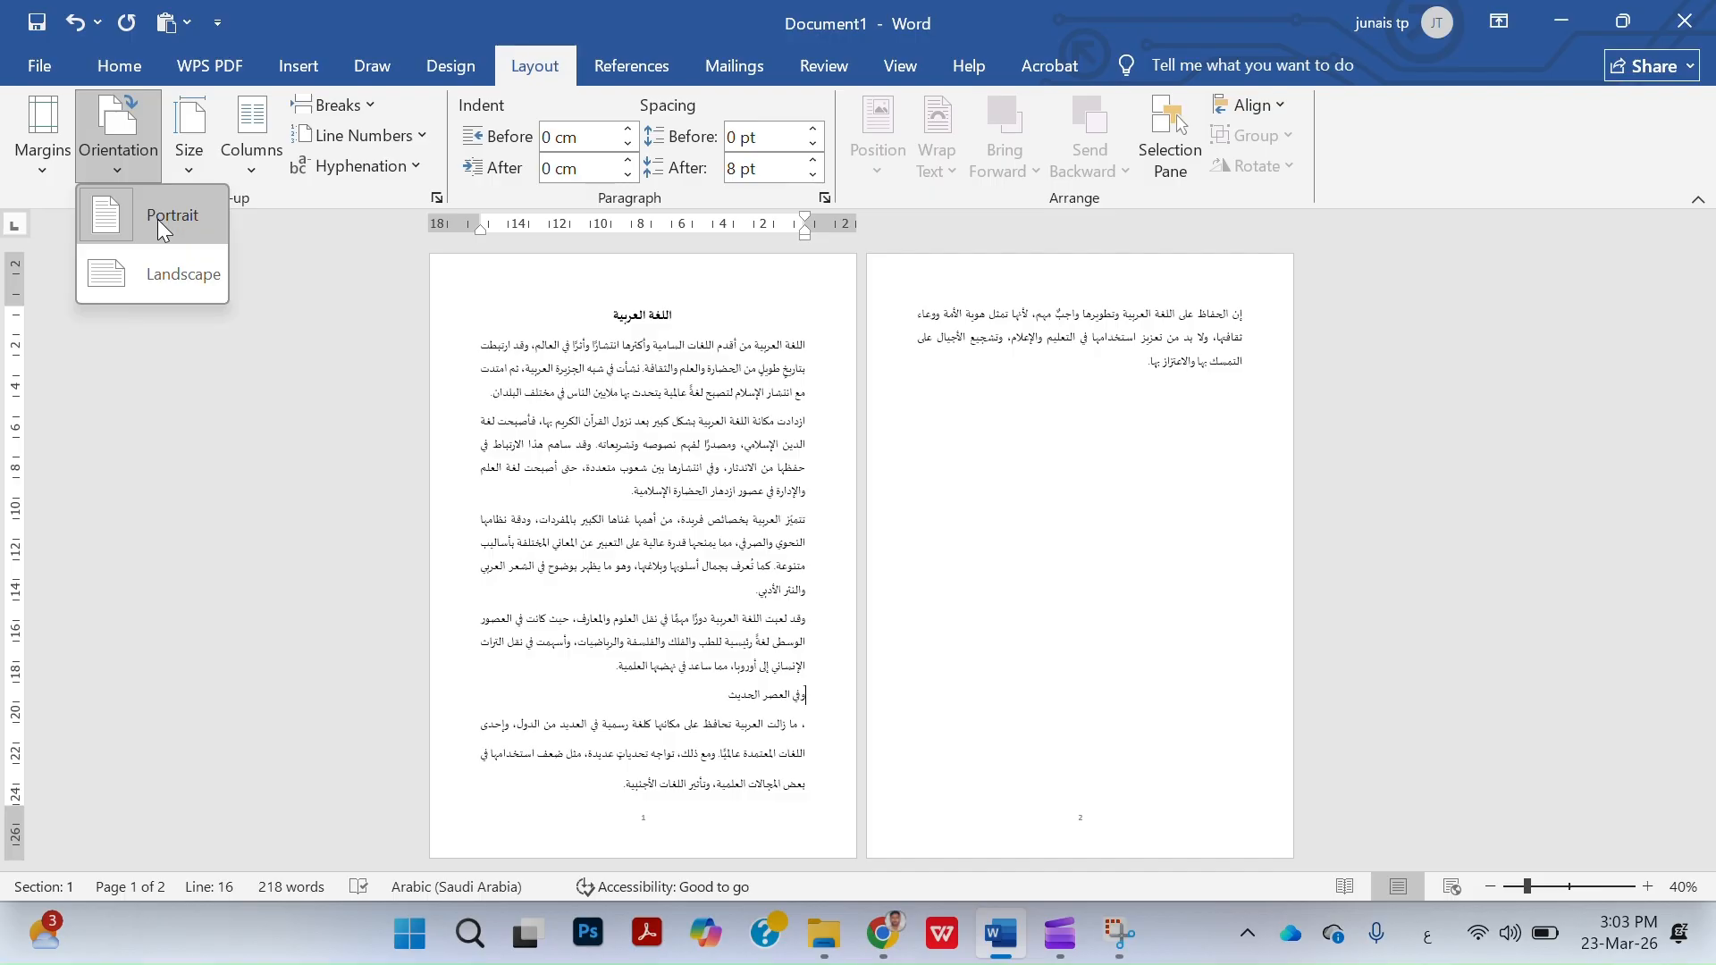
click(154, 274)
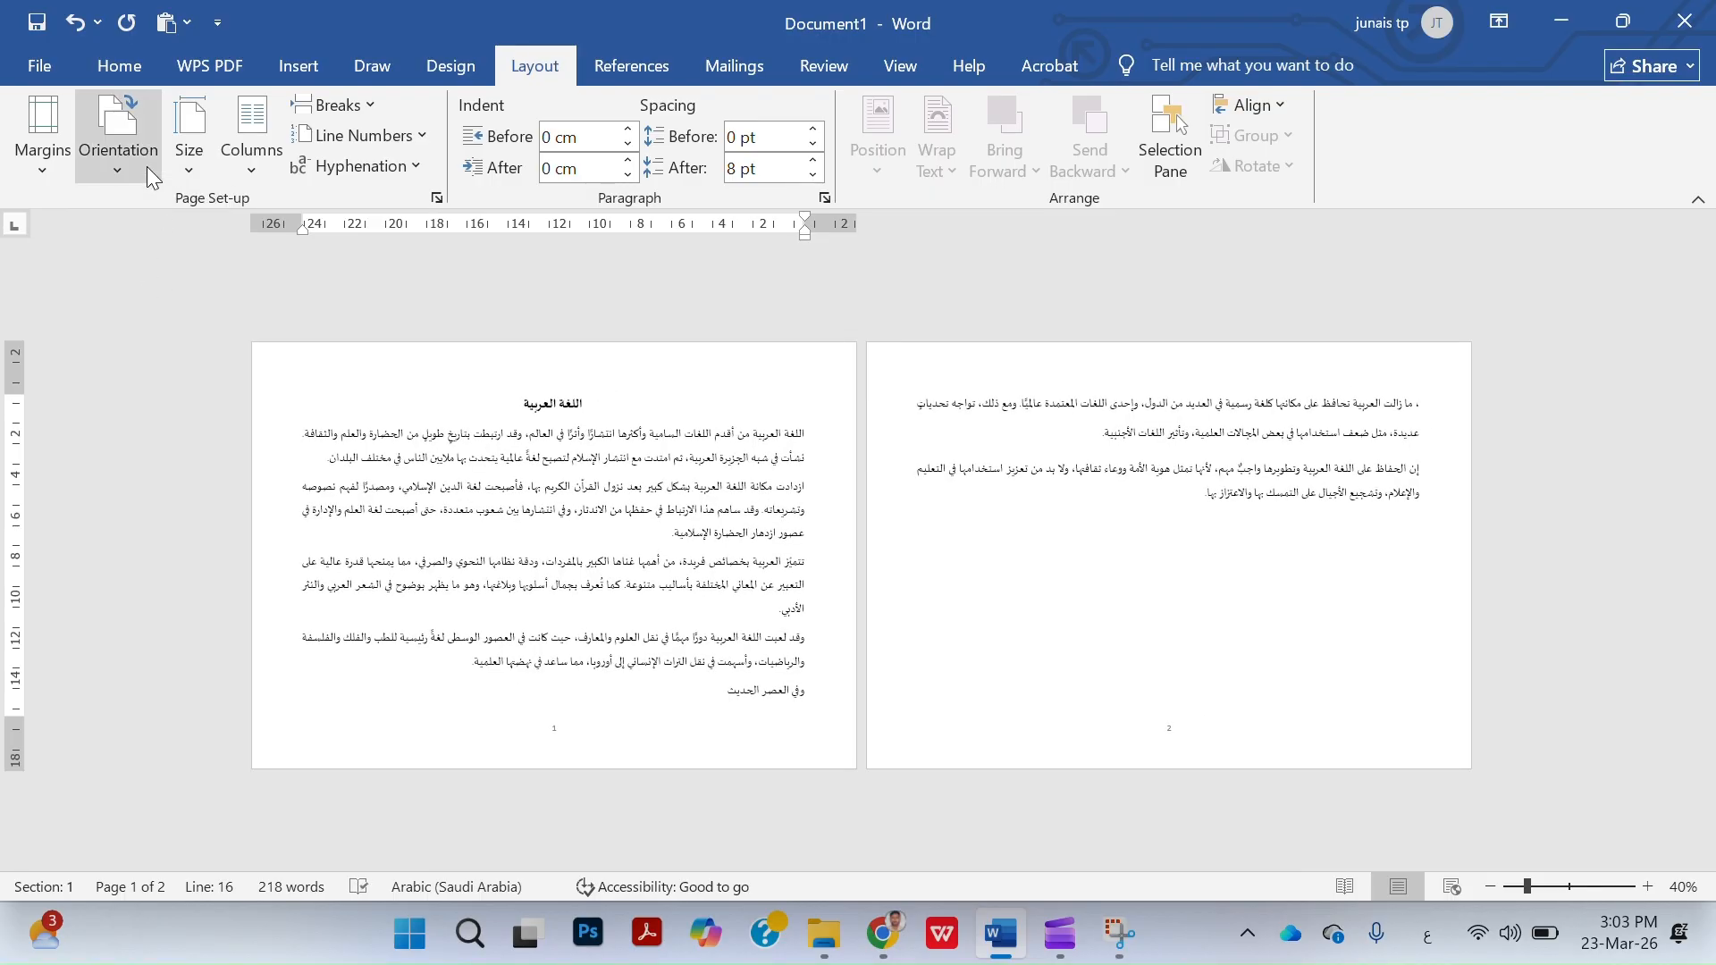
click(150, 166)
click(149, 216)
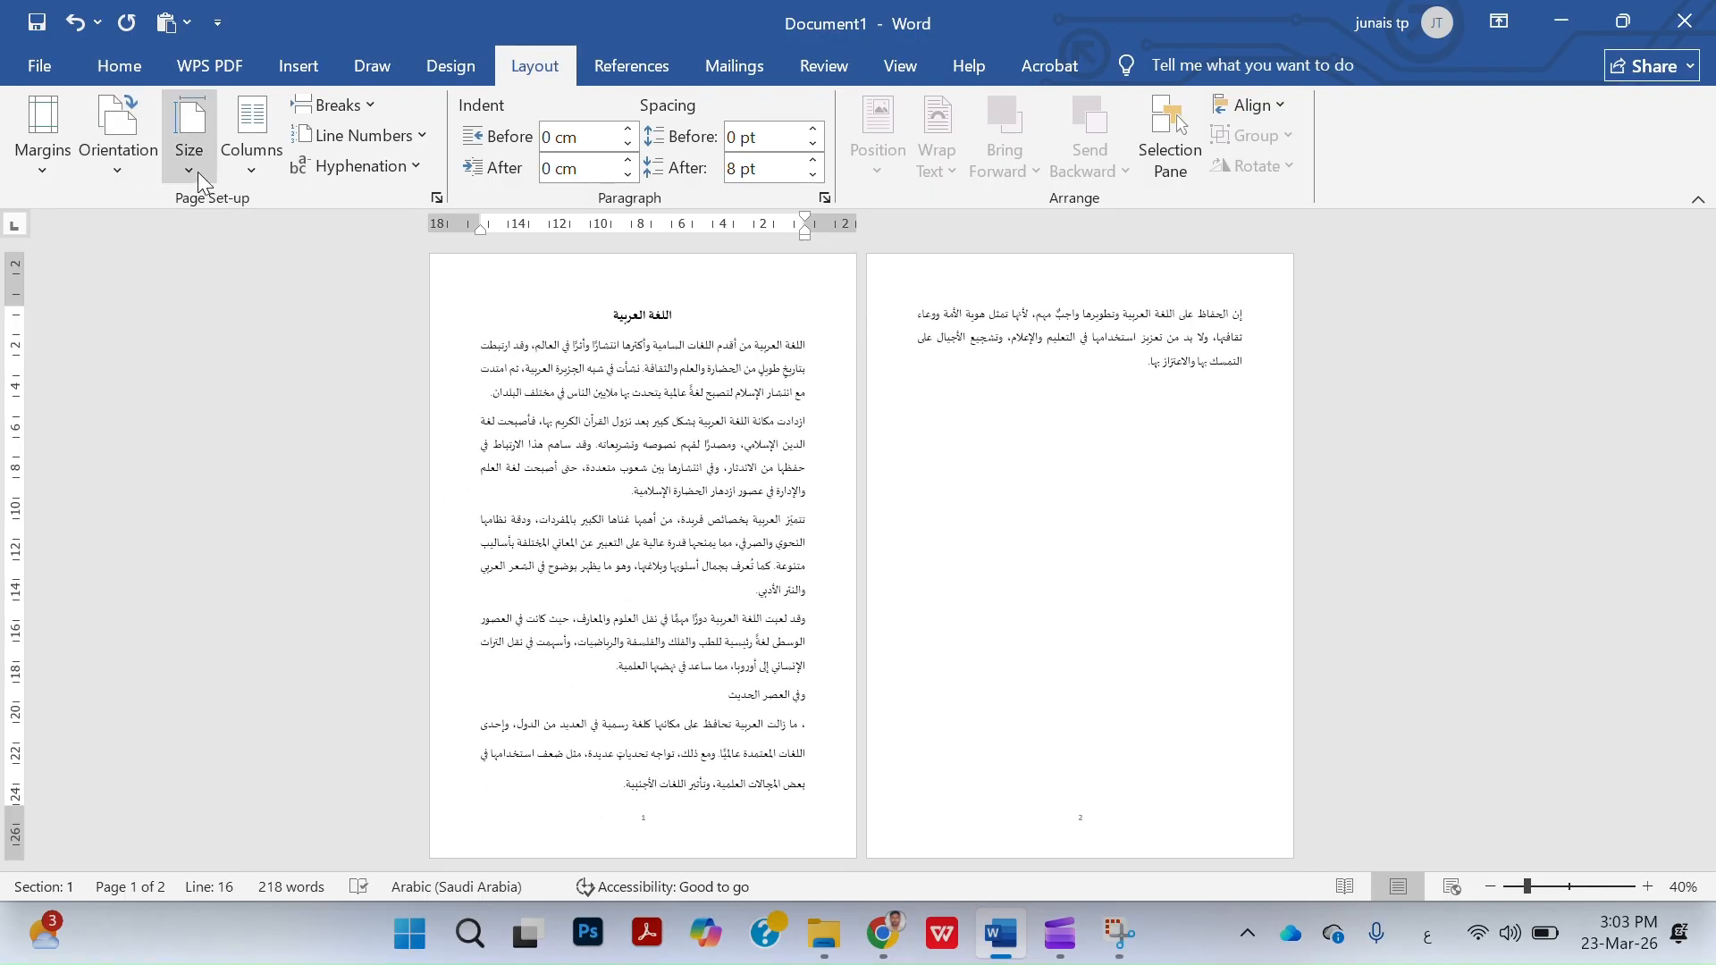
Try the Legal and Letter paper sizes and return the document to A4.
click(202, 179)
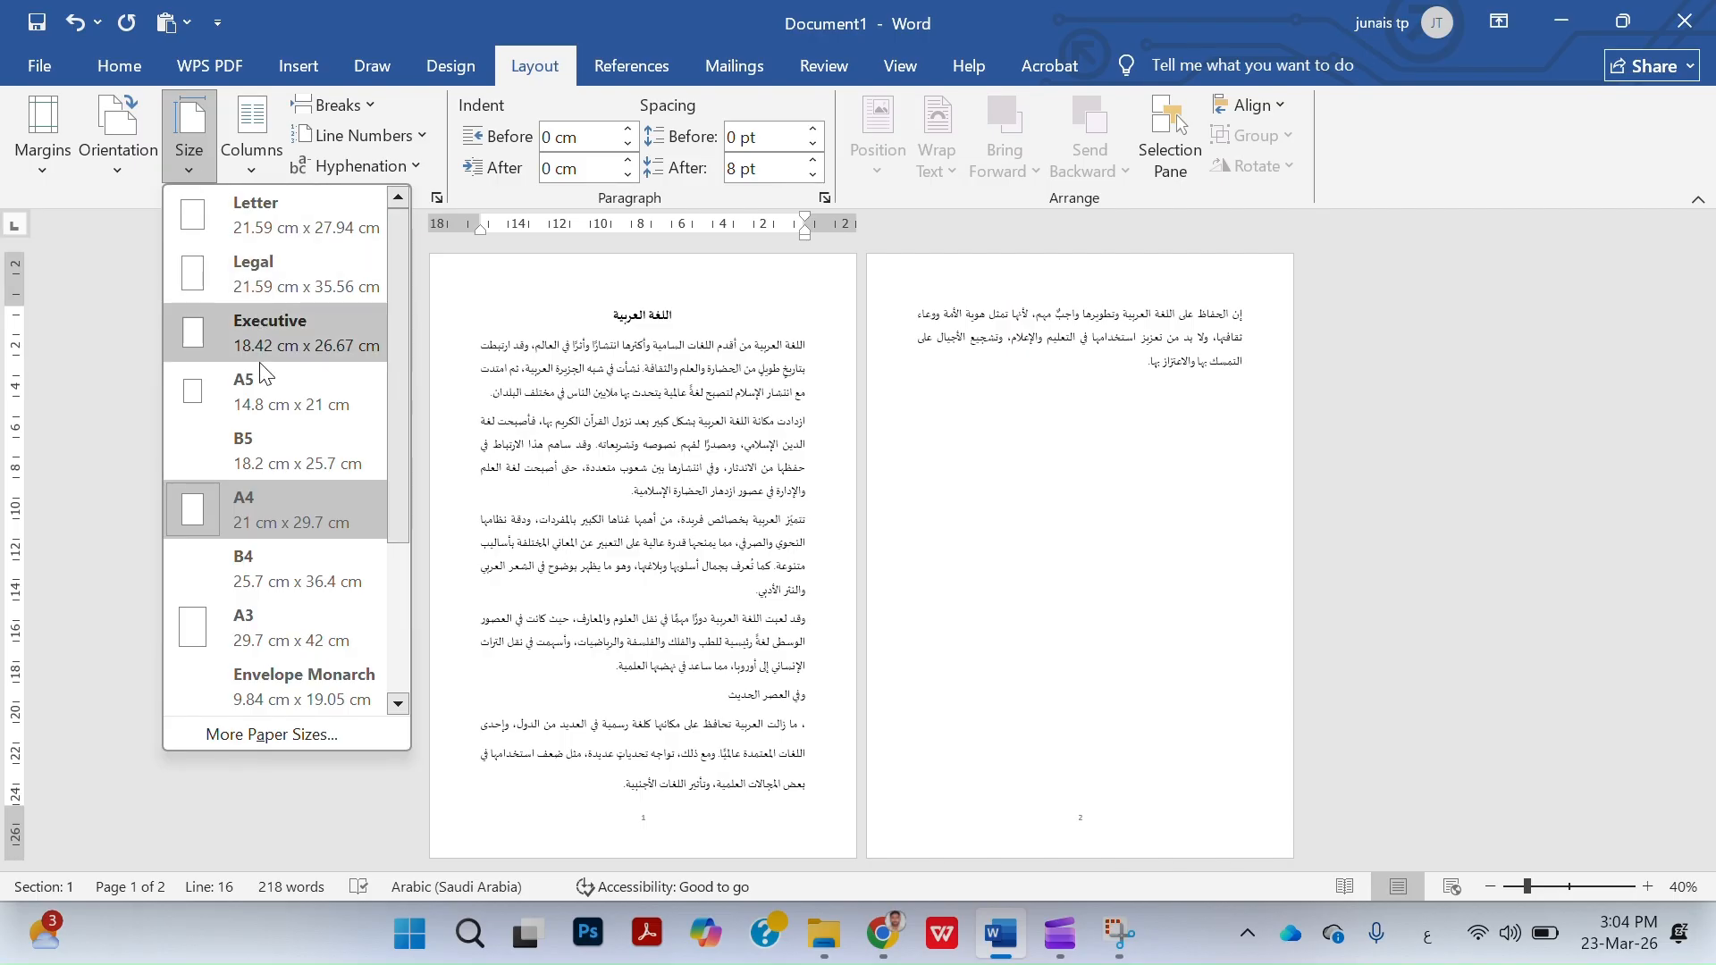
click(265, 270)
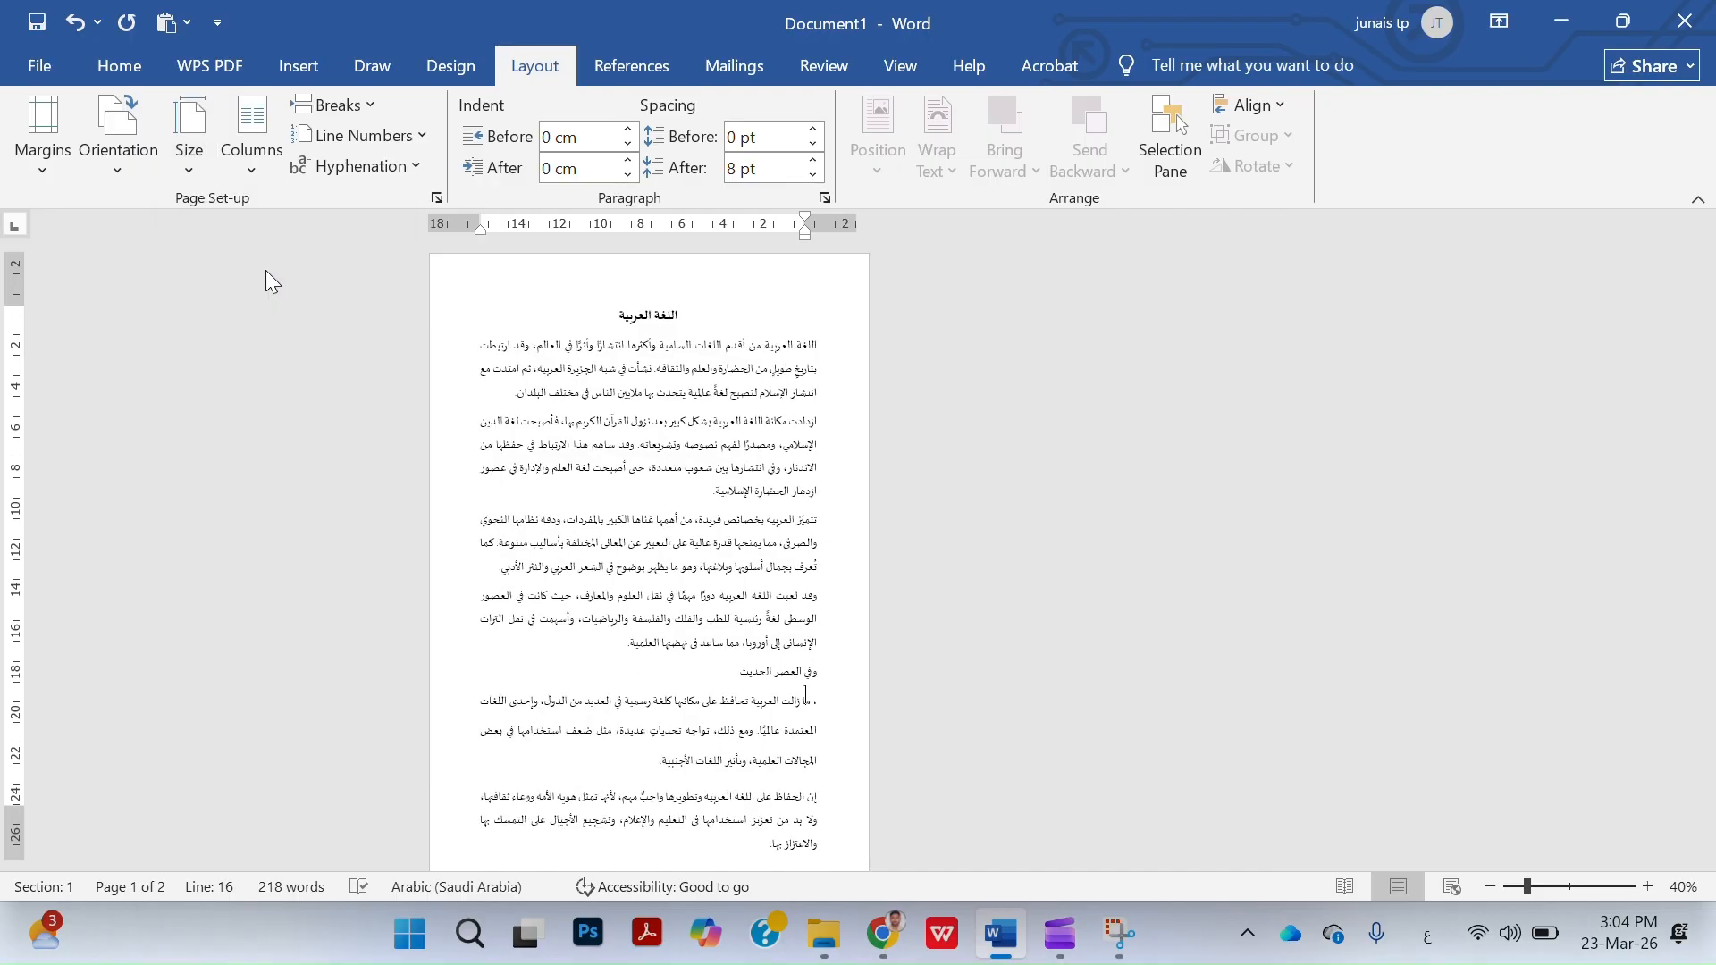
click(190, 168)
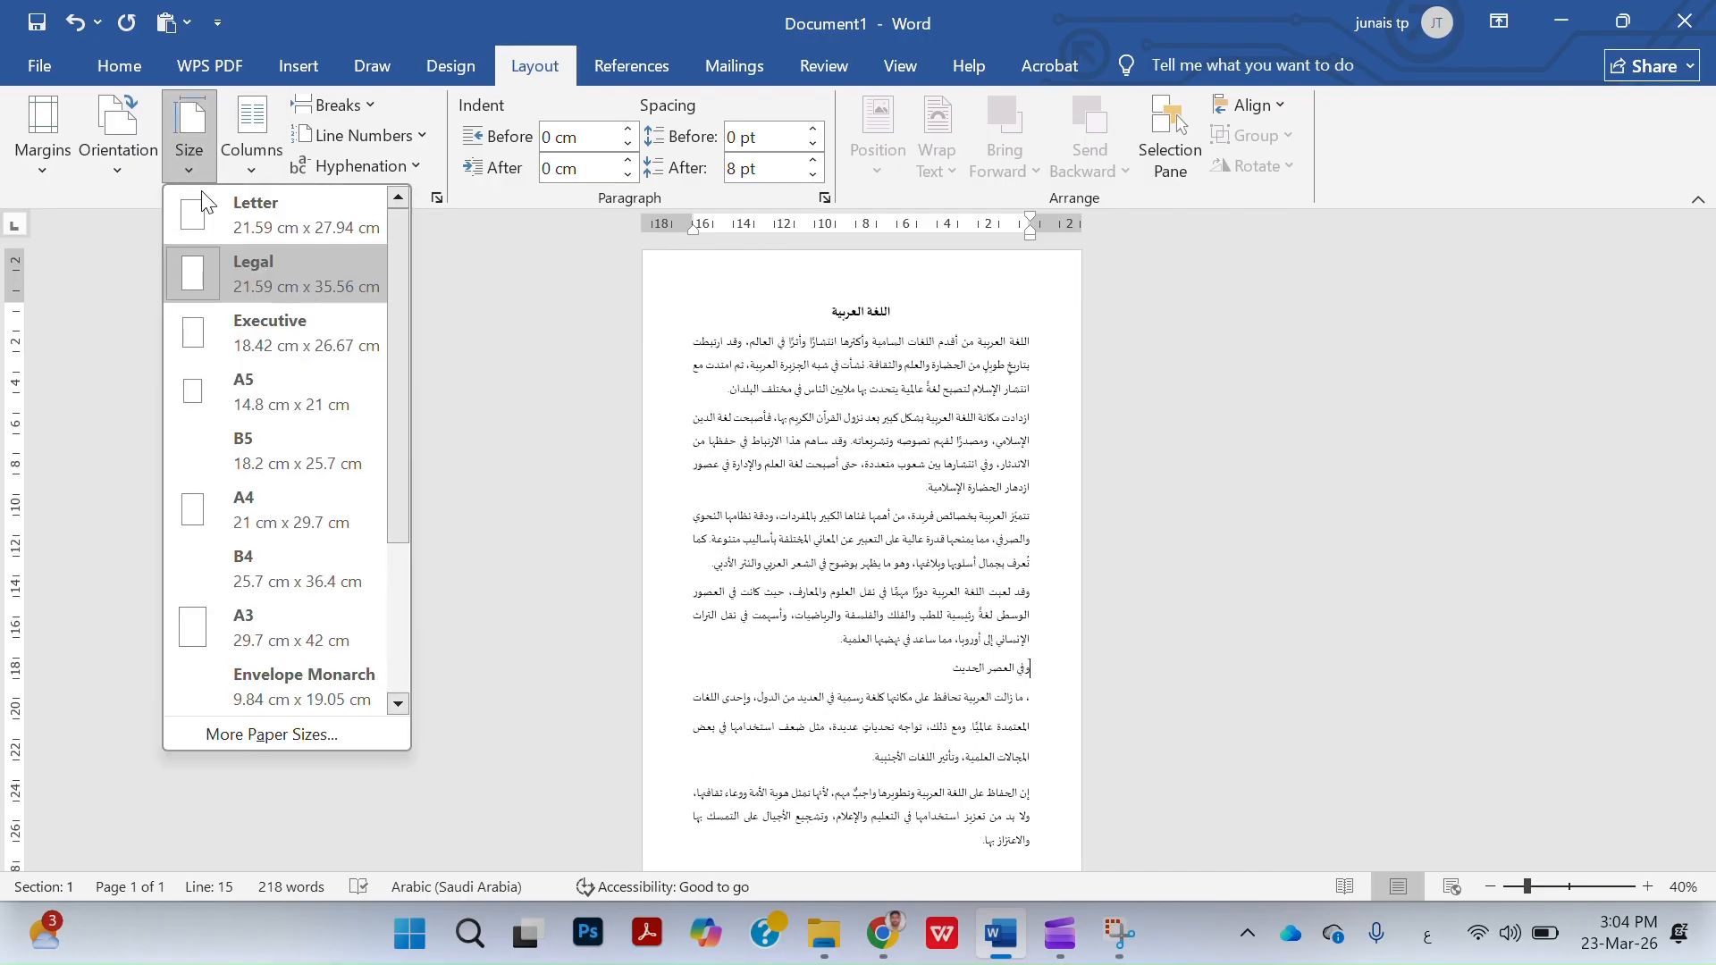
click(227, 212)
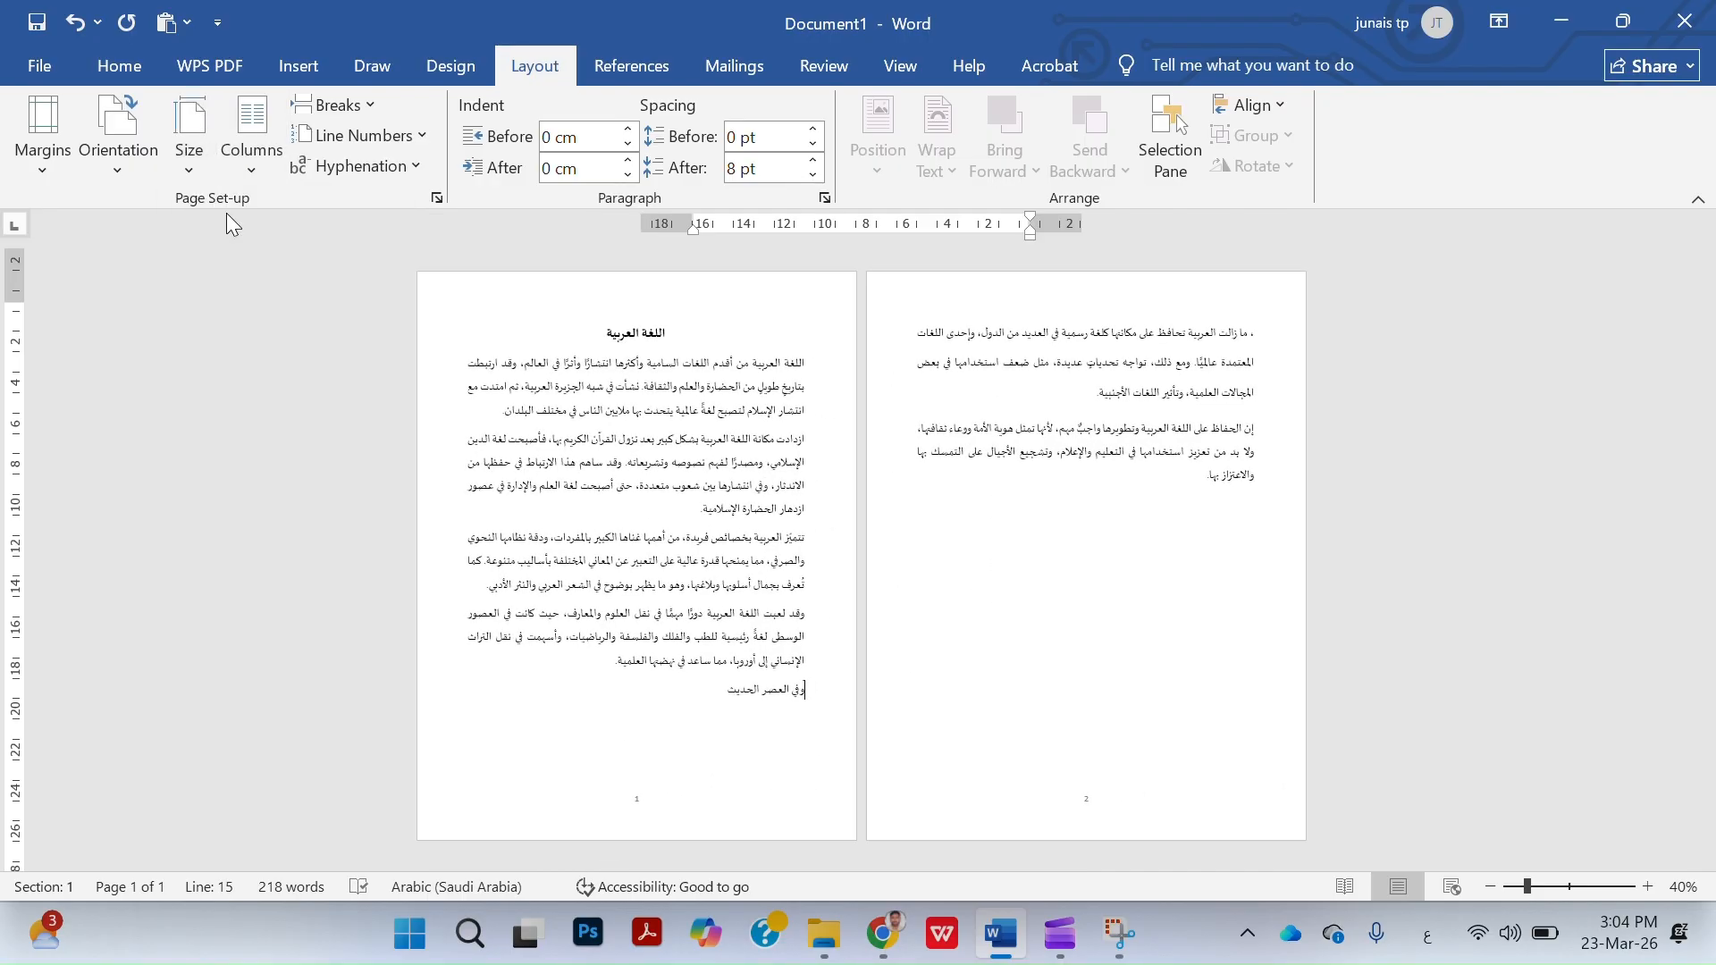
click(198, 157)
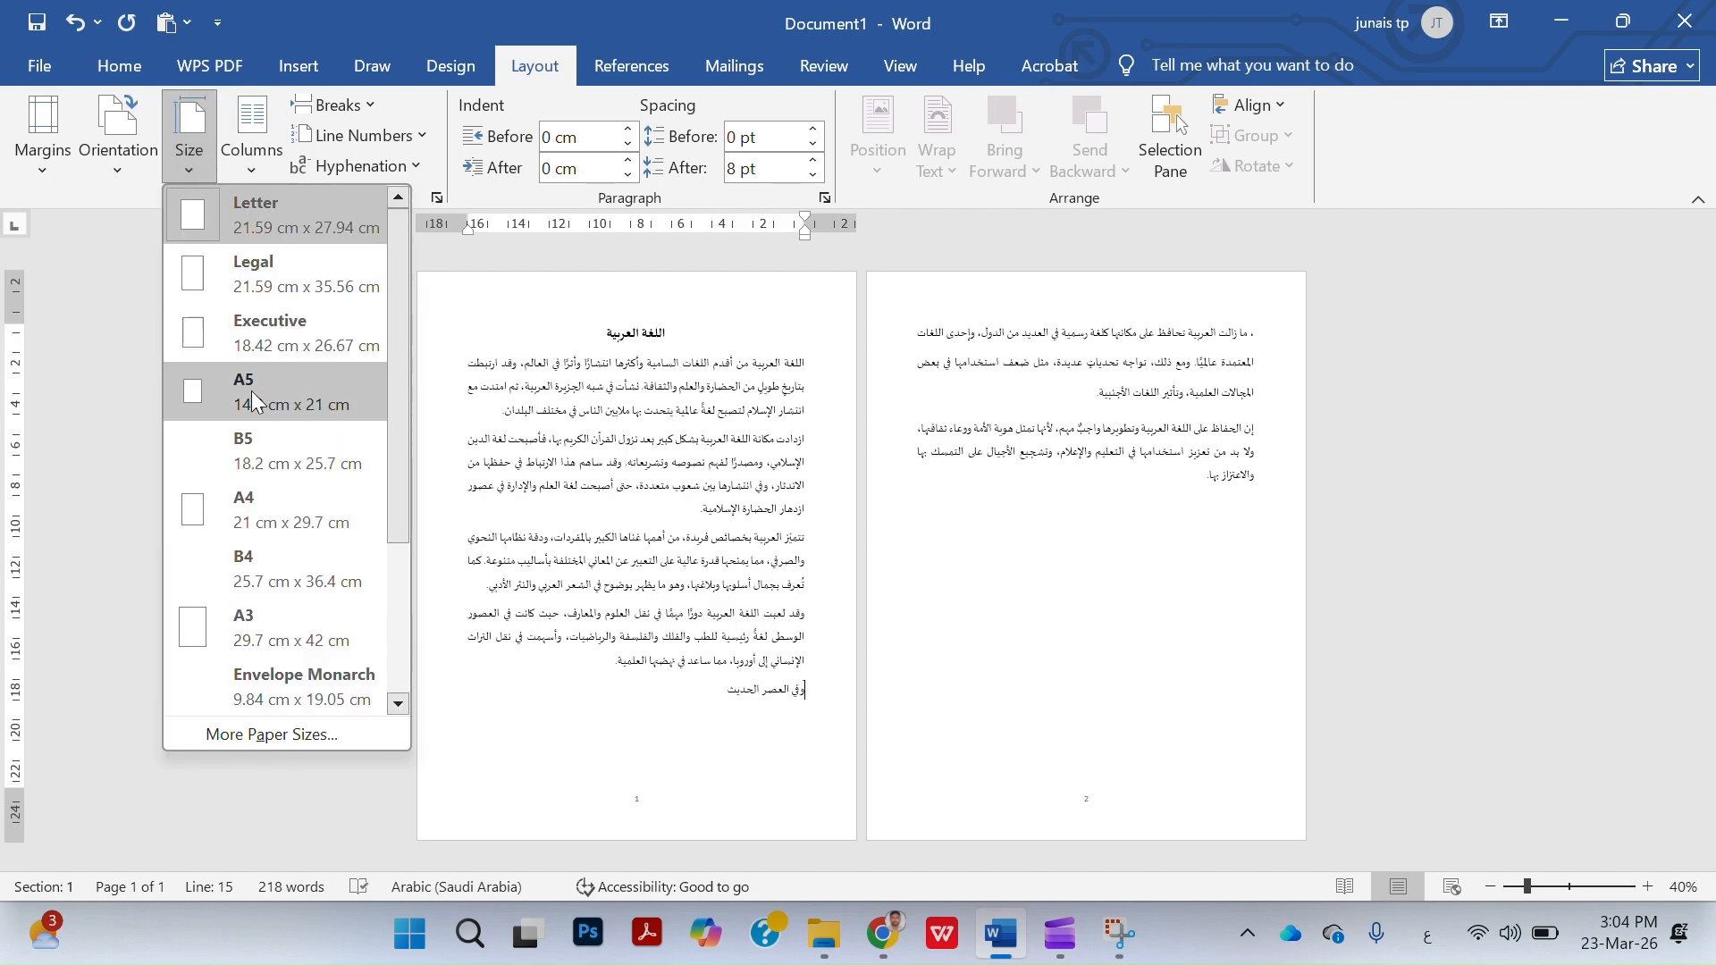
click(259, 489)
Try a custom paper size 5 cm wide and 10 cm high for the whole document.
click(195, 168)
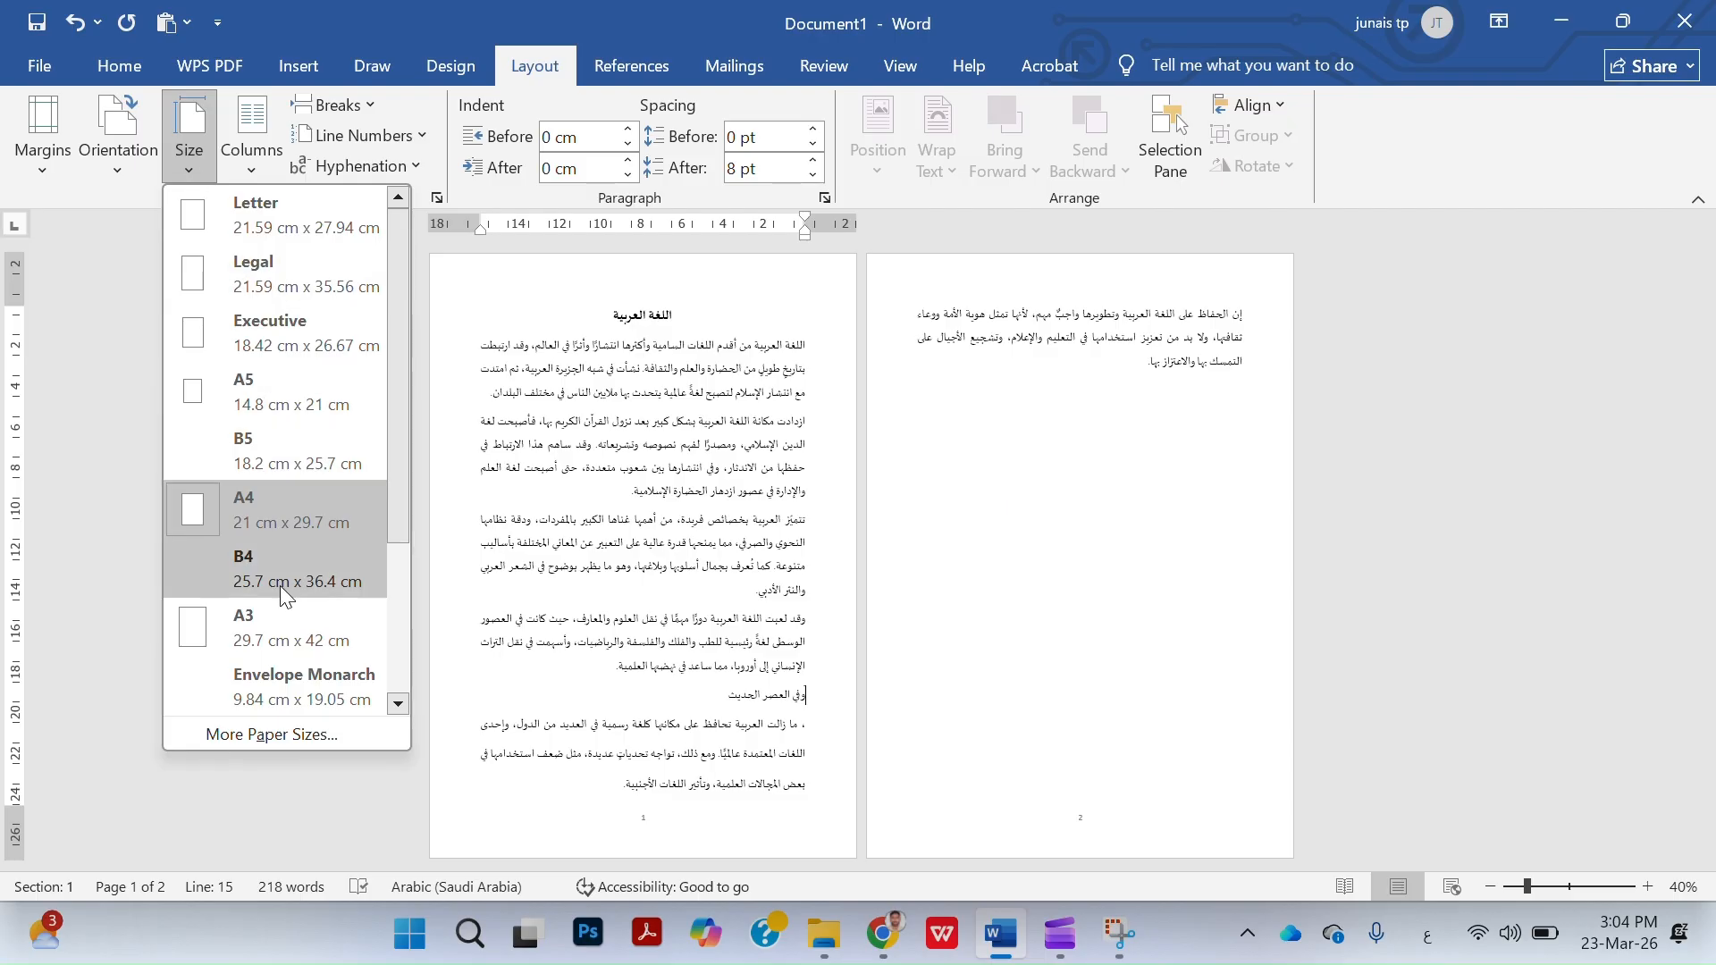
click(268, 732)
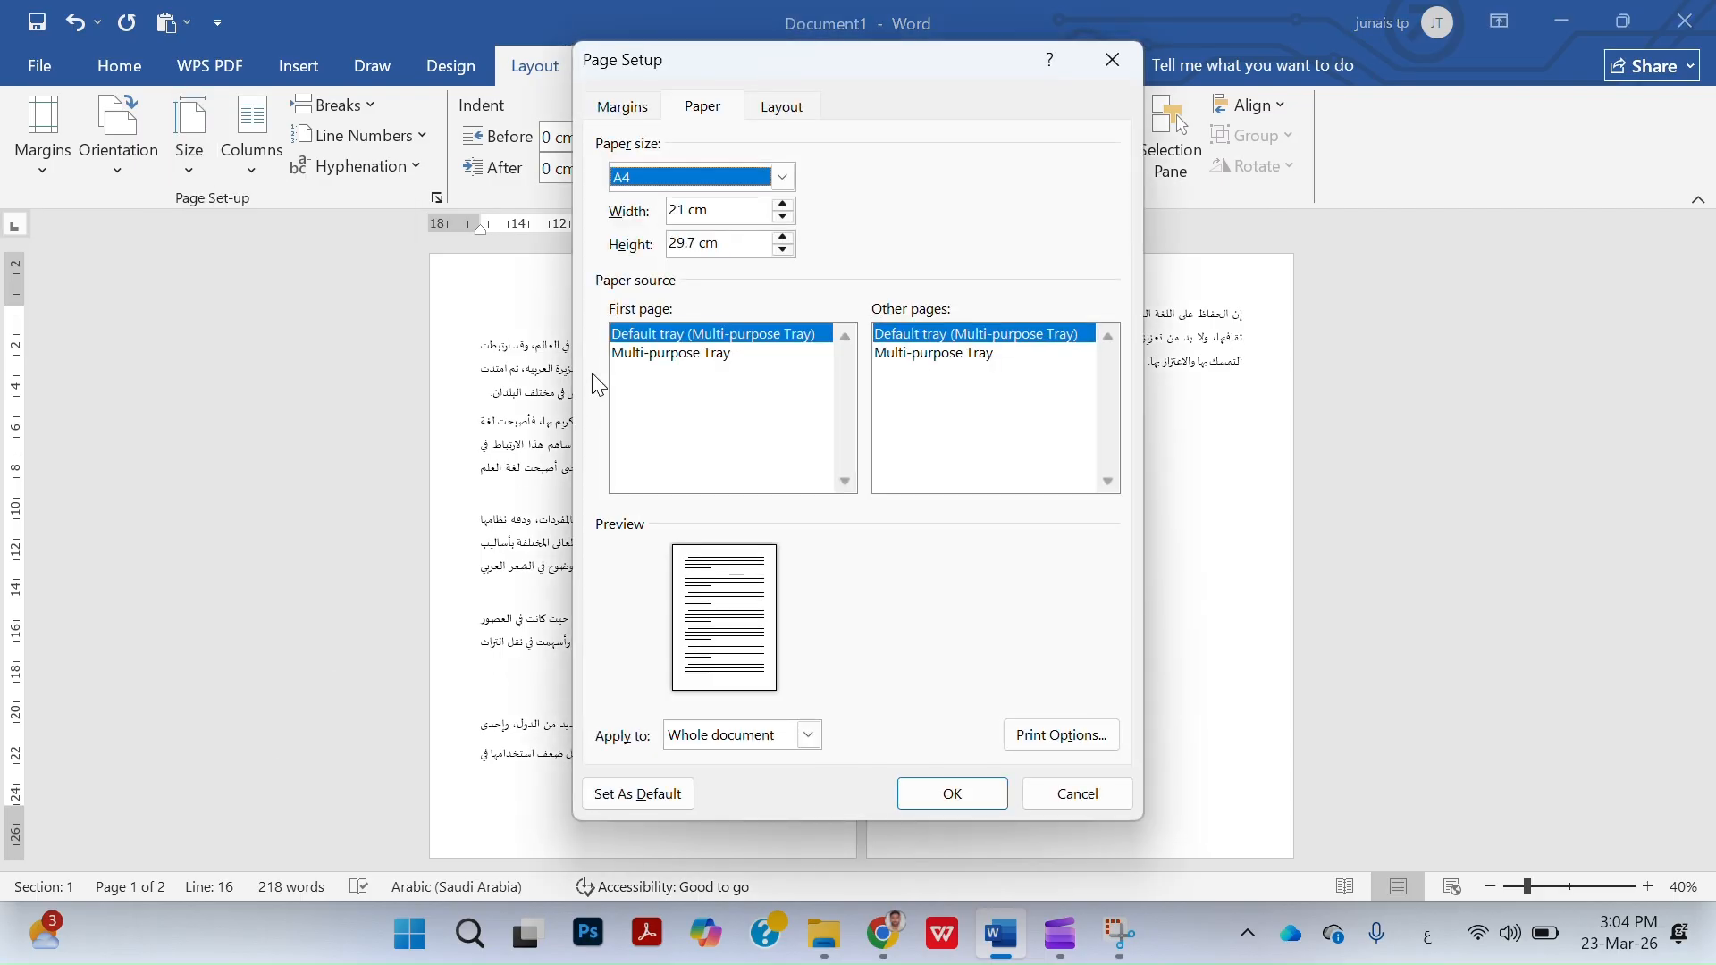
double_click(689, 212)
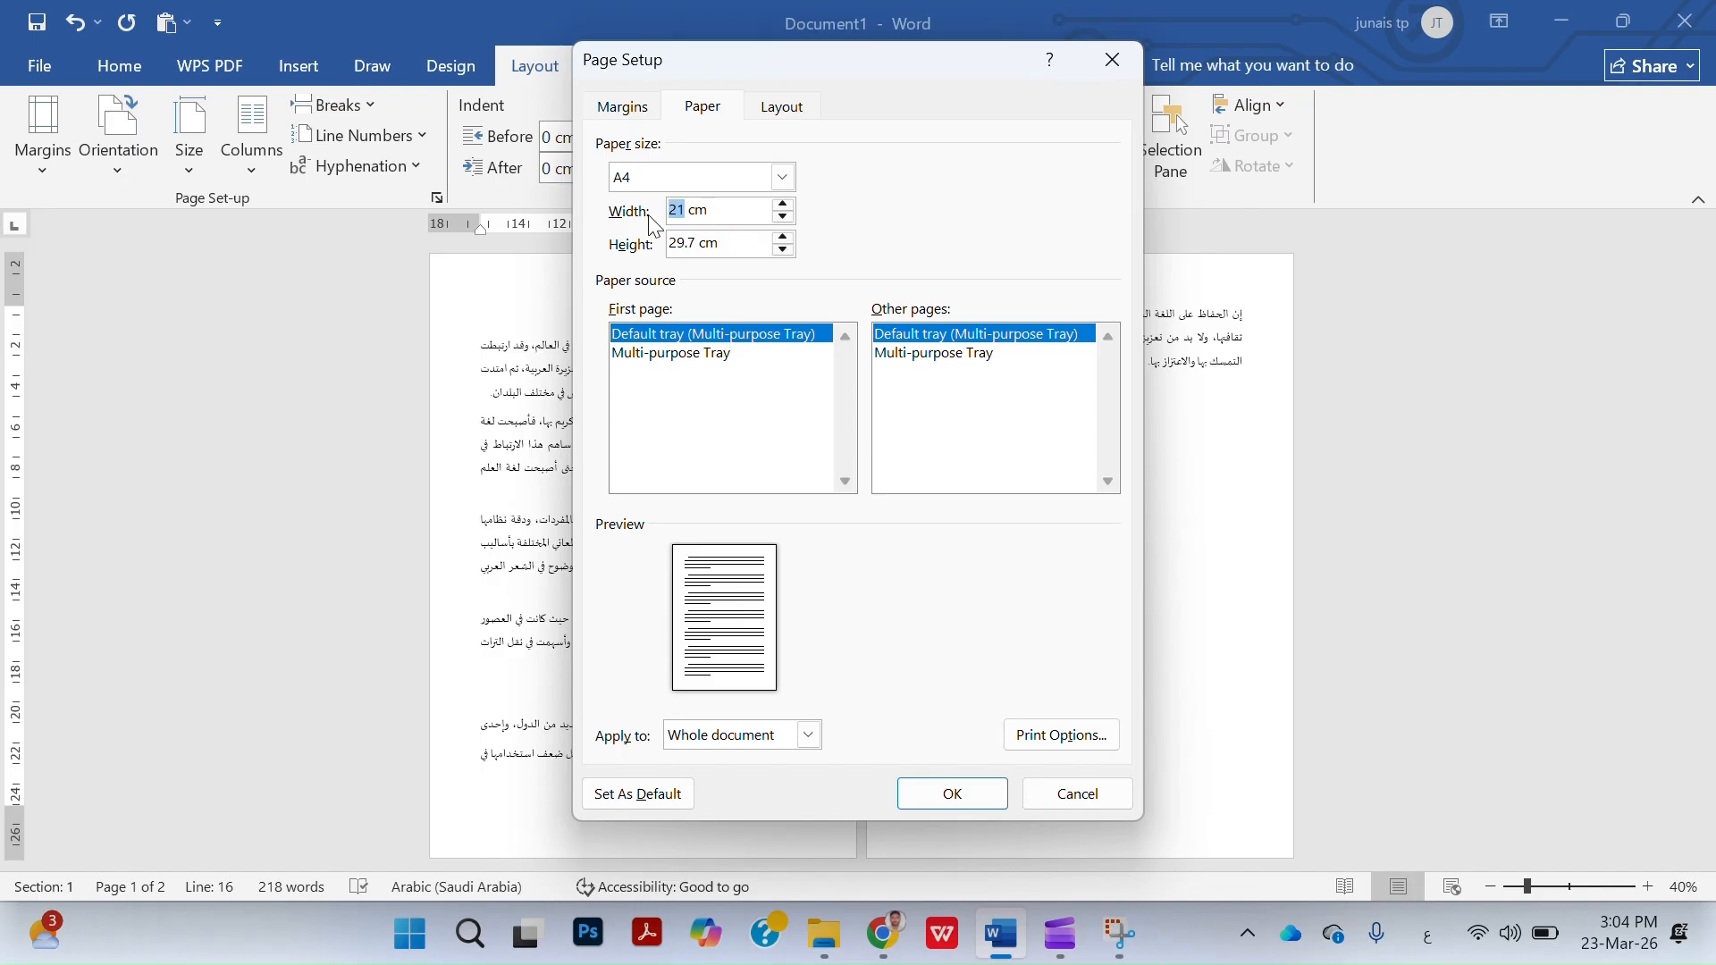
text(5)
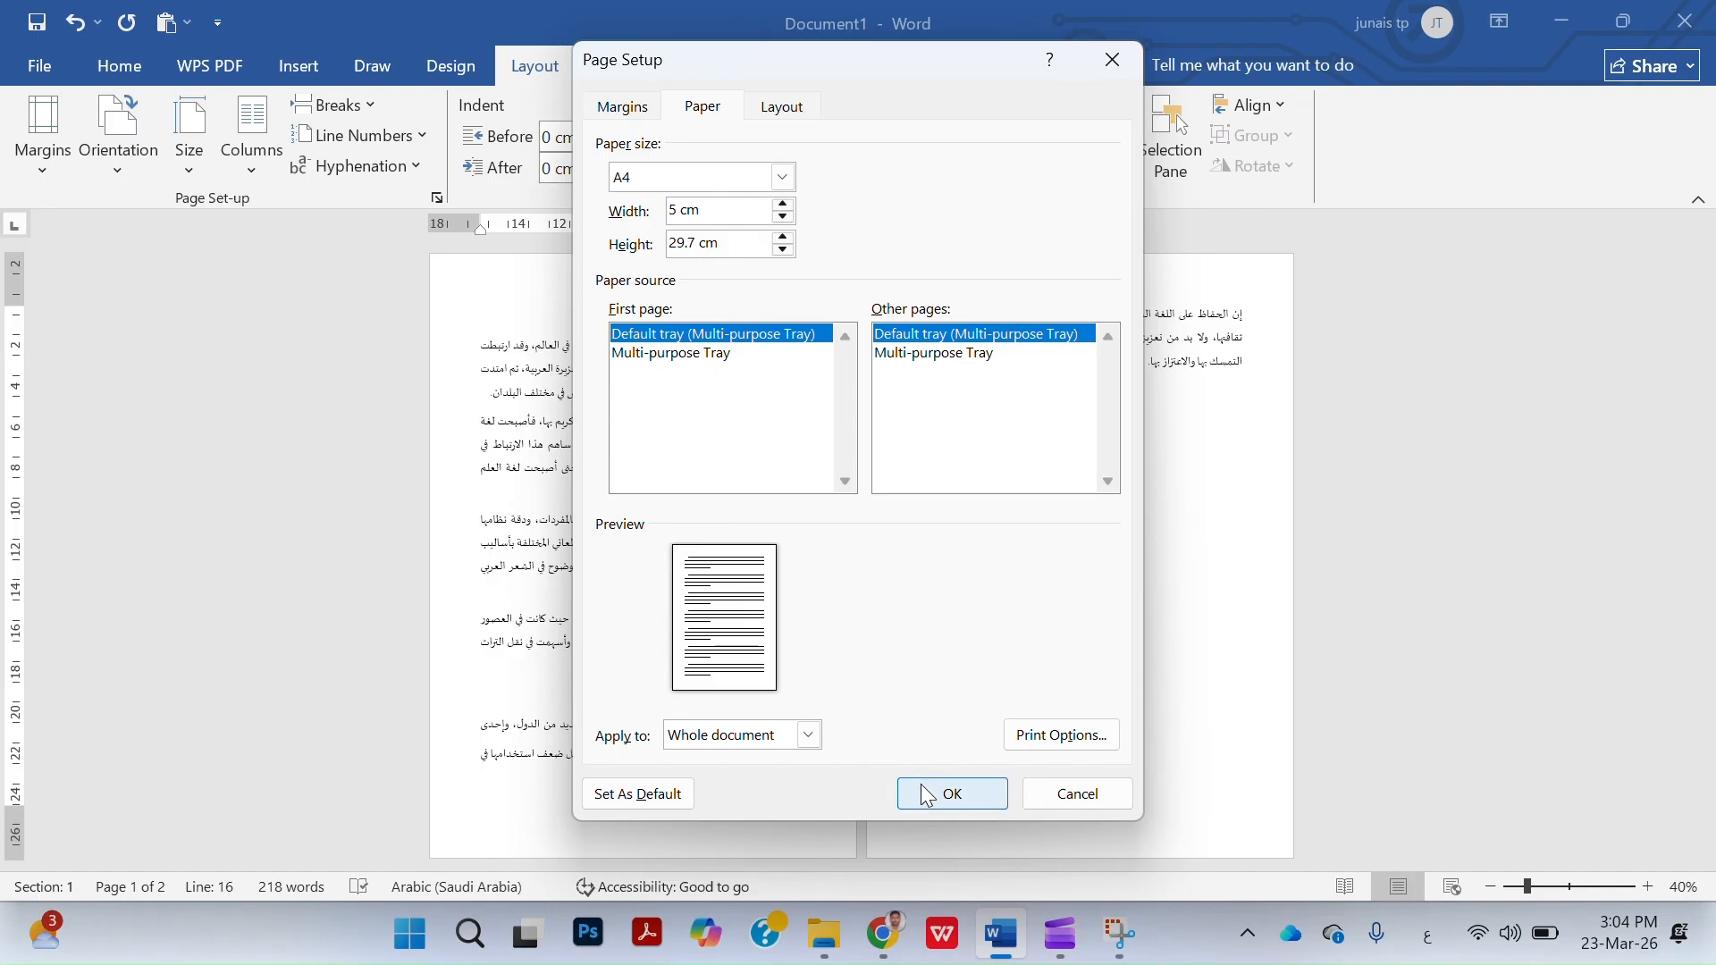
click(950, 792)
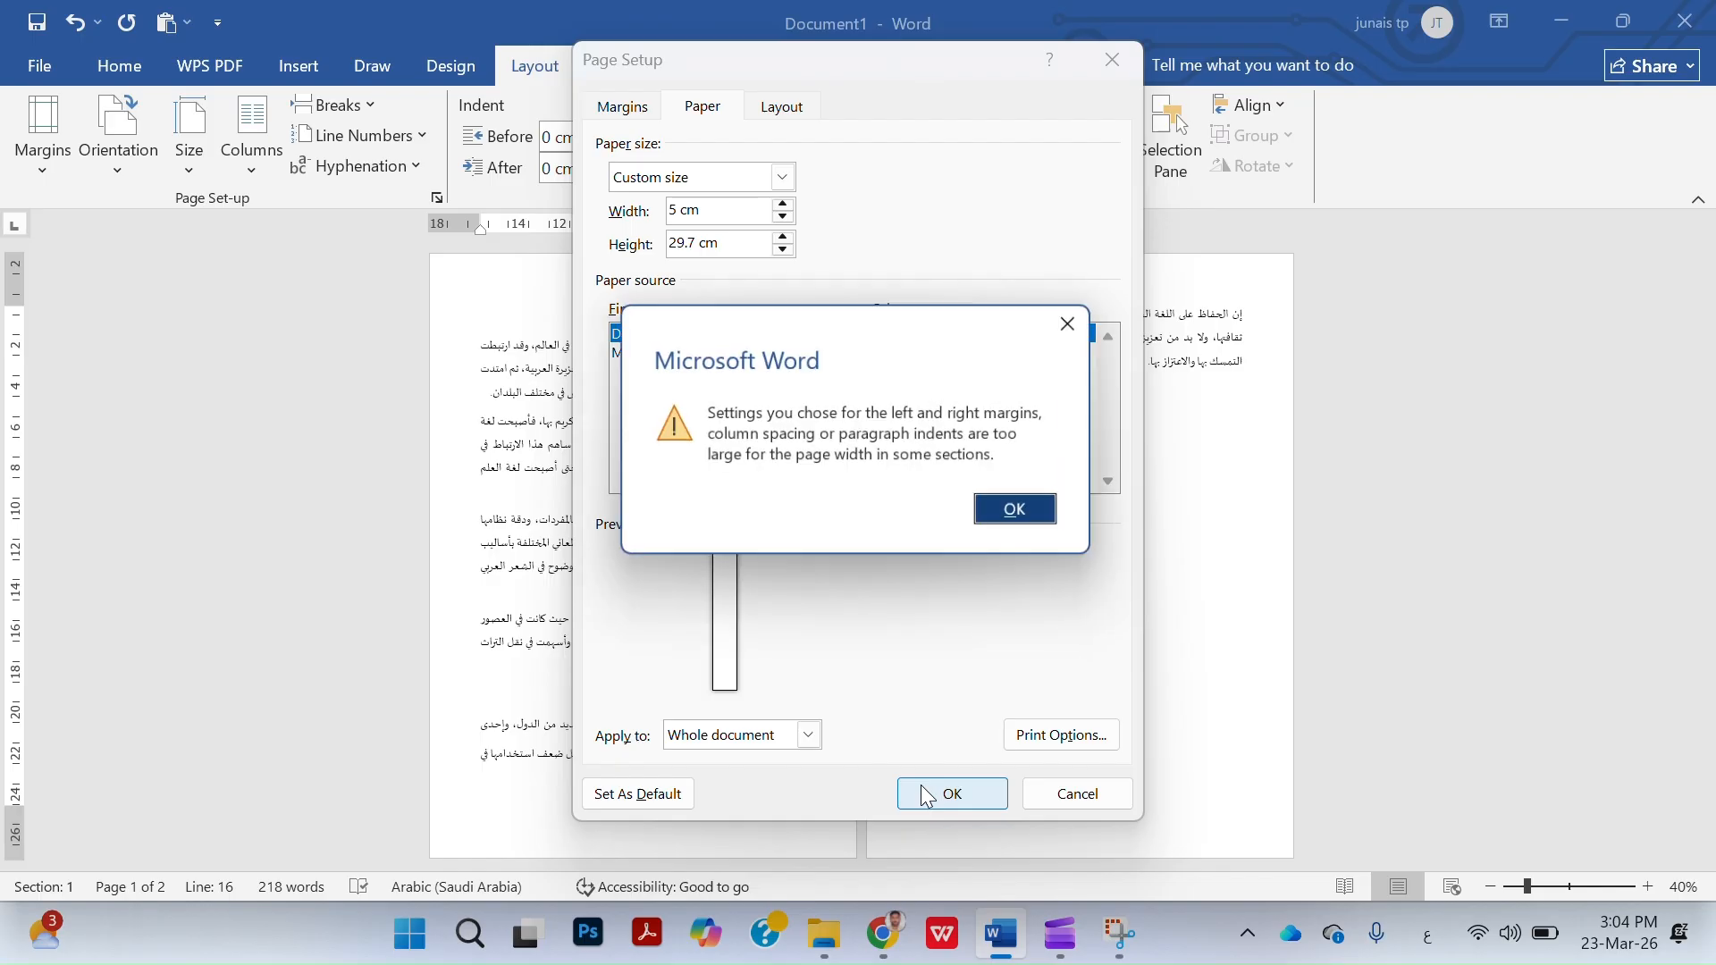
click(1036, 513)
drag(696, 243, 666, 249)
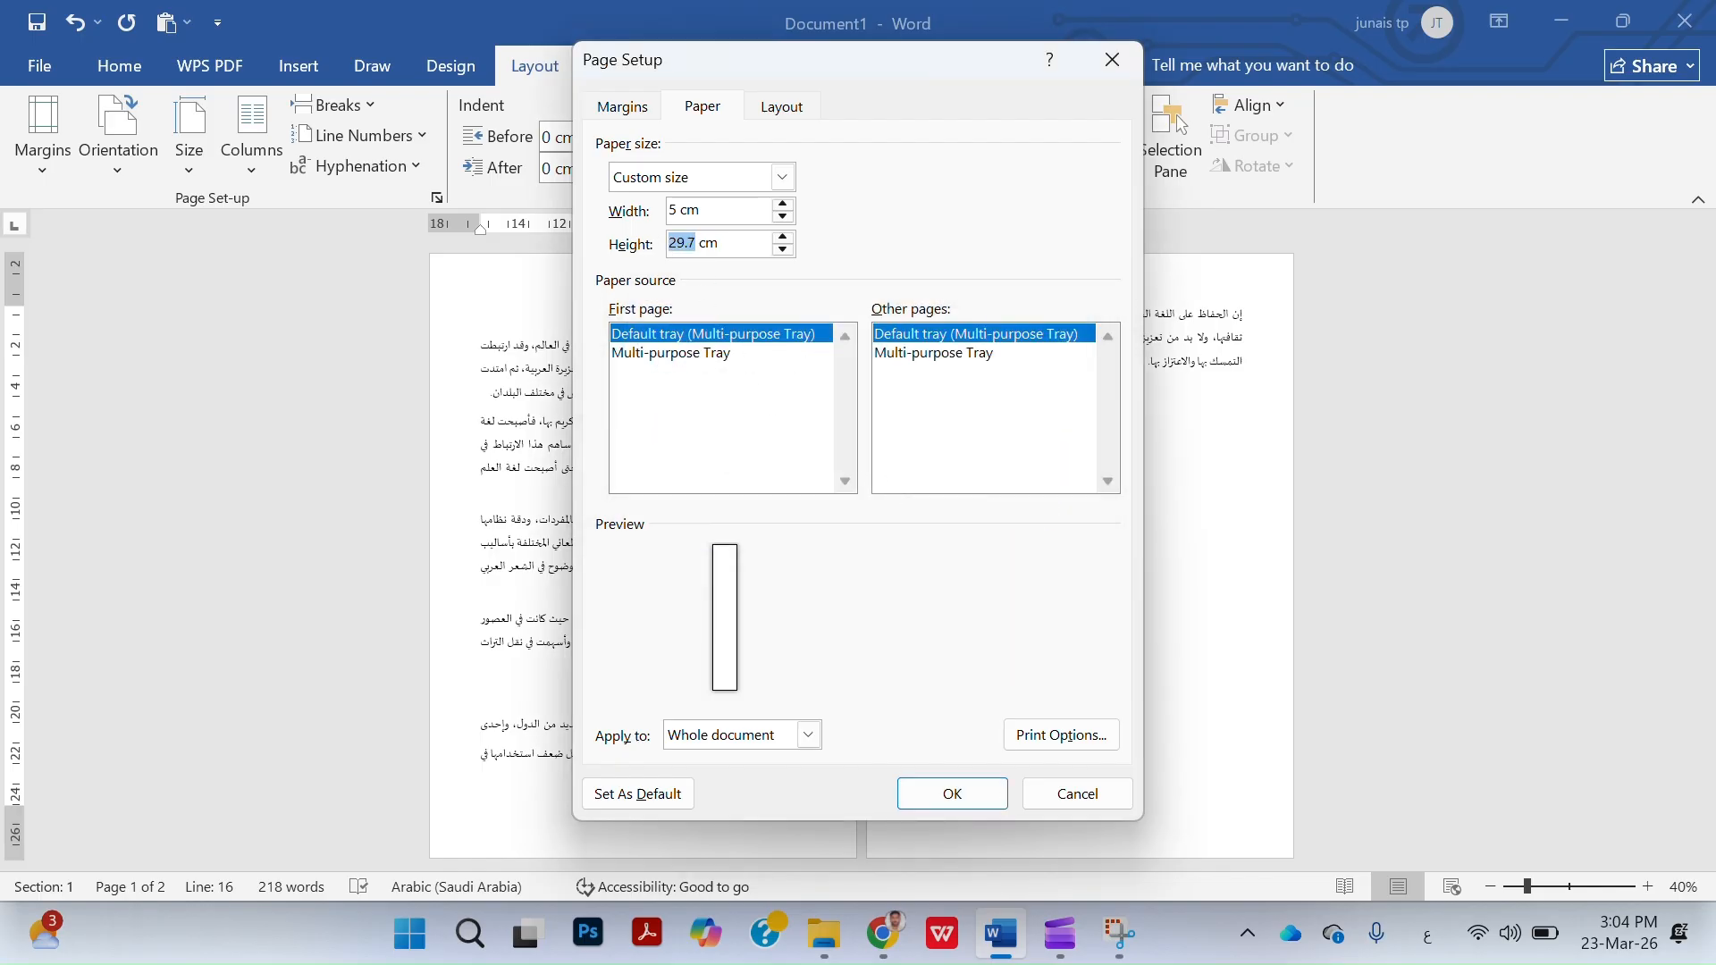
text(10)
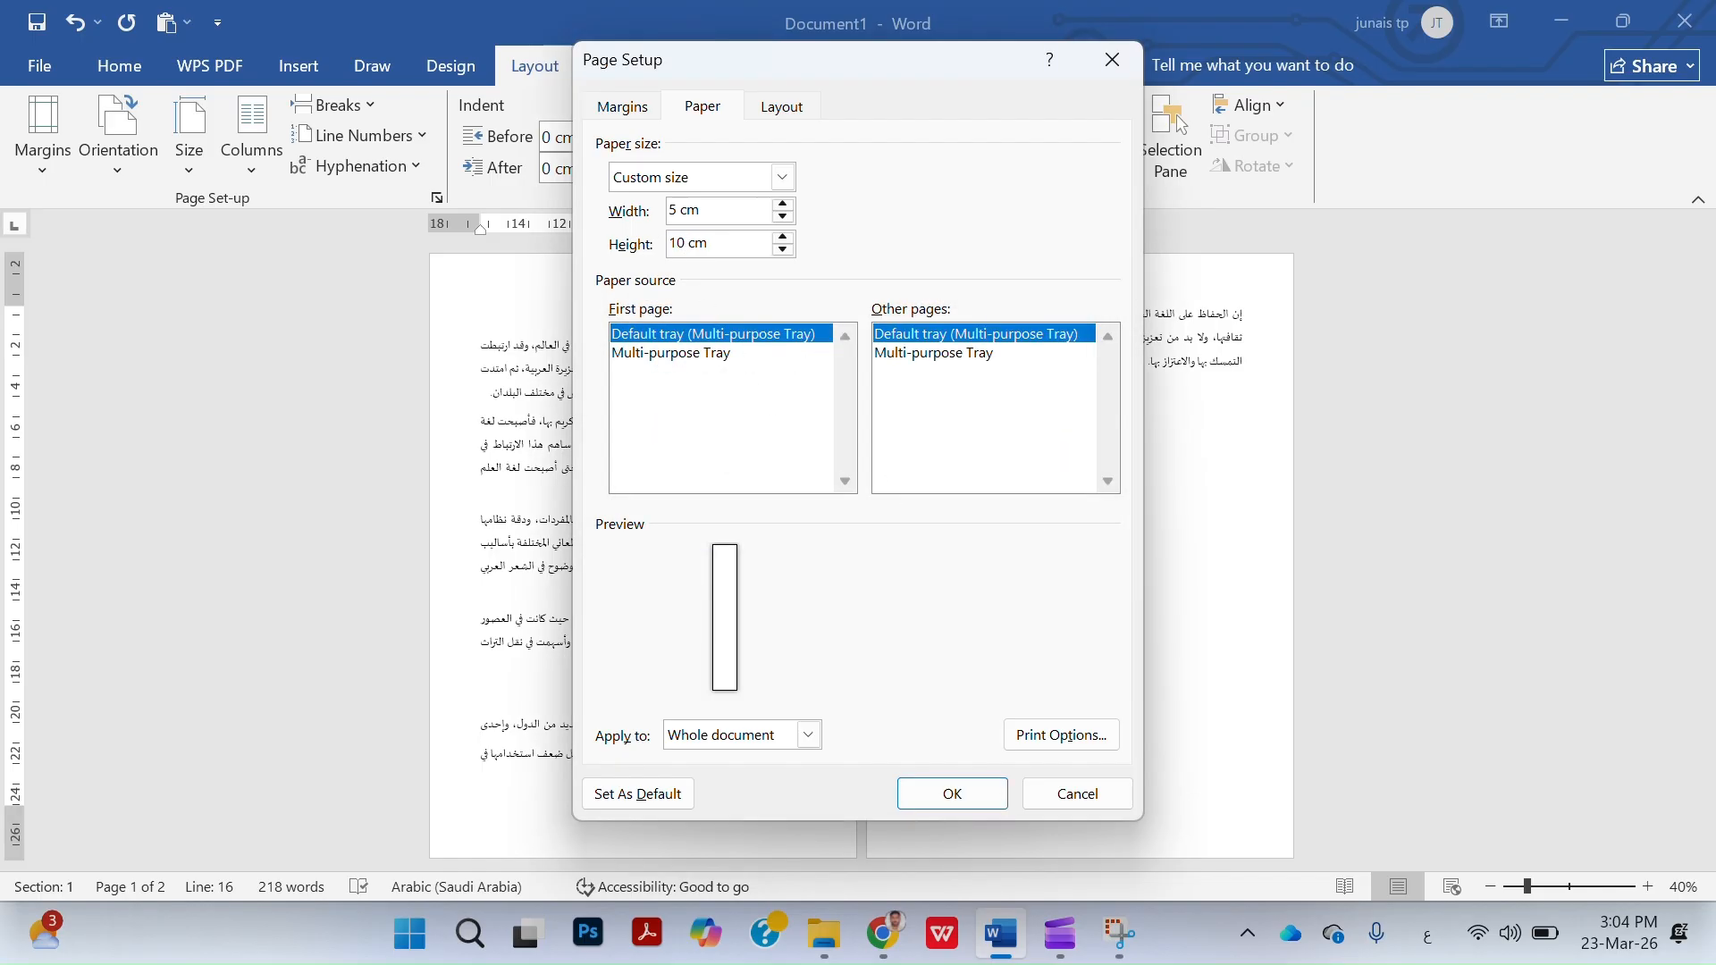
click(964, 799)
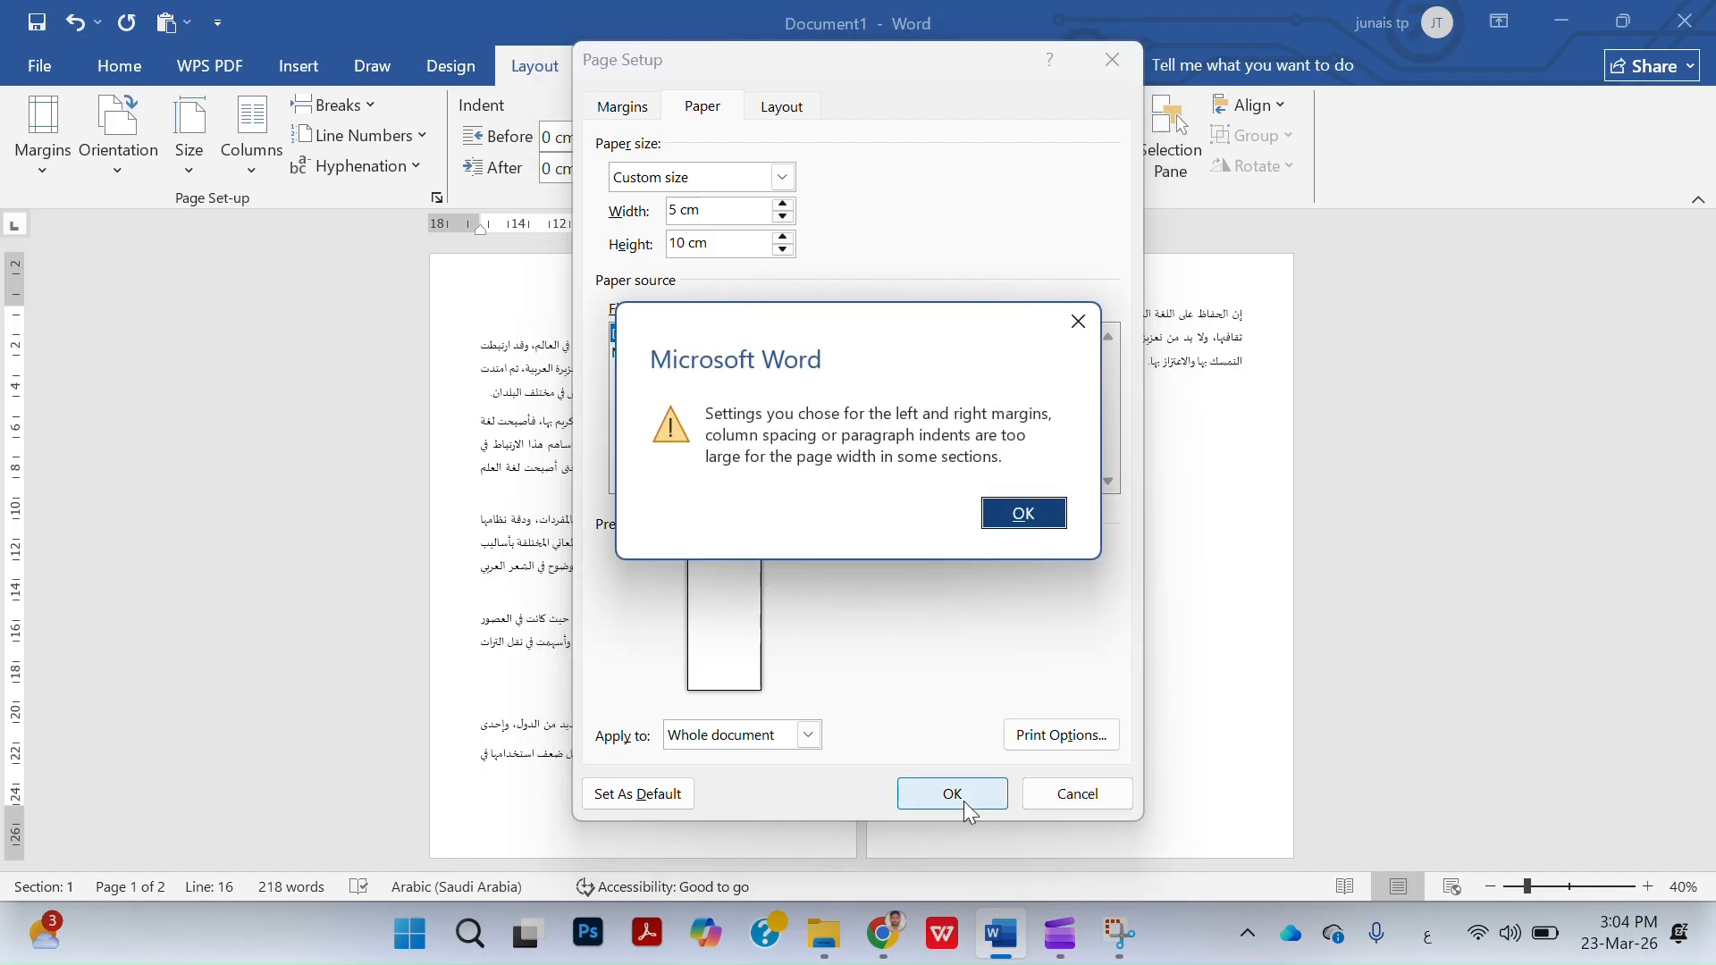
click(1033, 518)
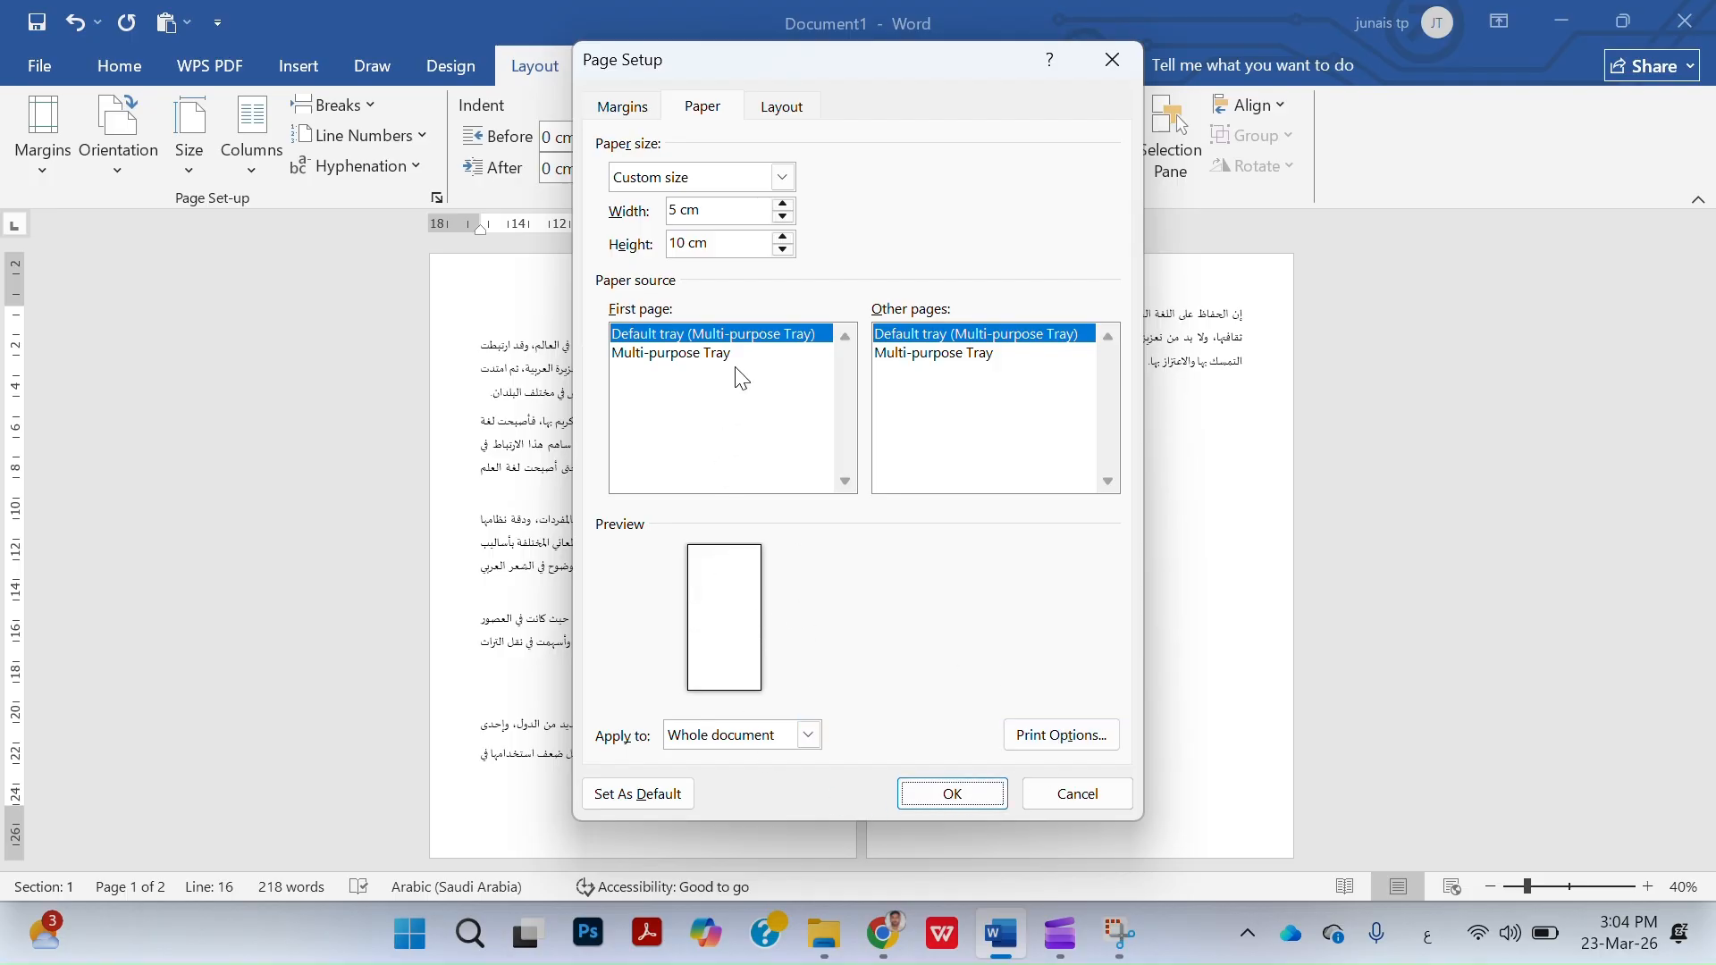
Try the Index Card paper size on the whole document and undo the change.
click(782, 177)
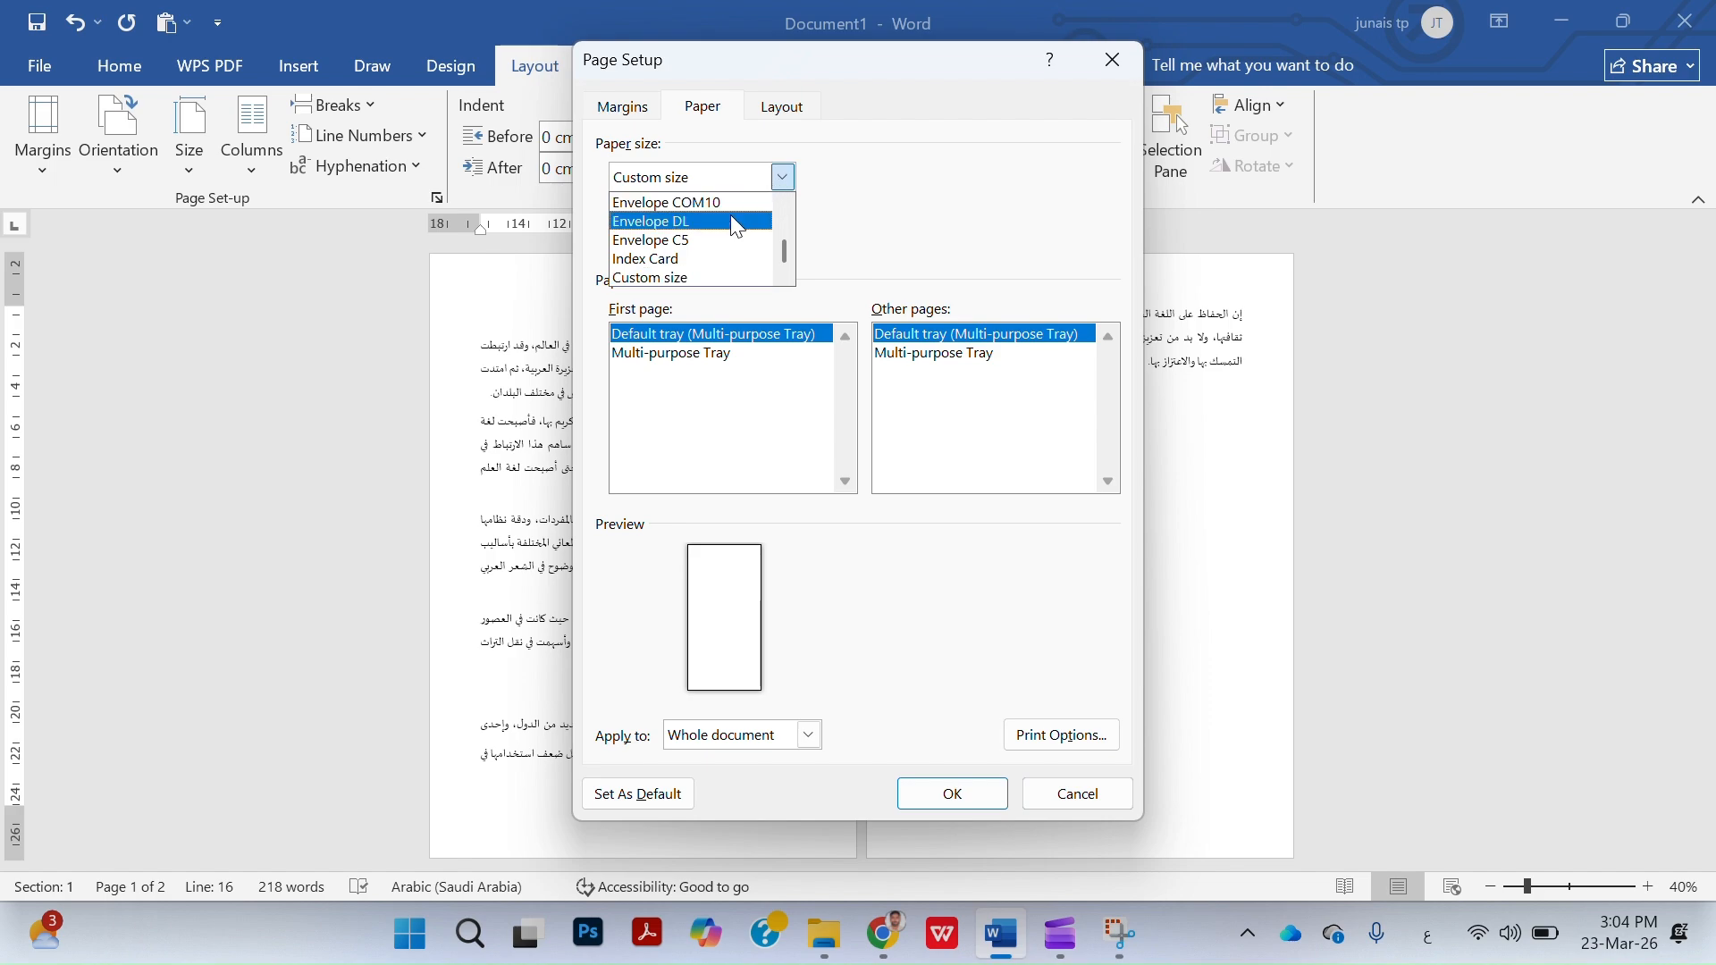
click(711, 258)
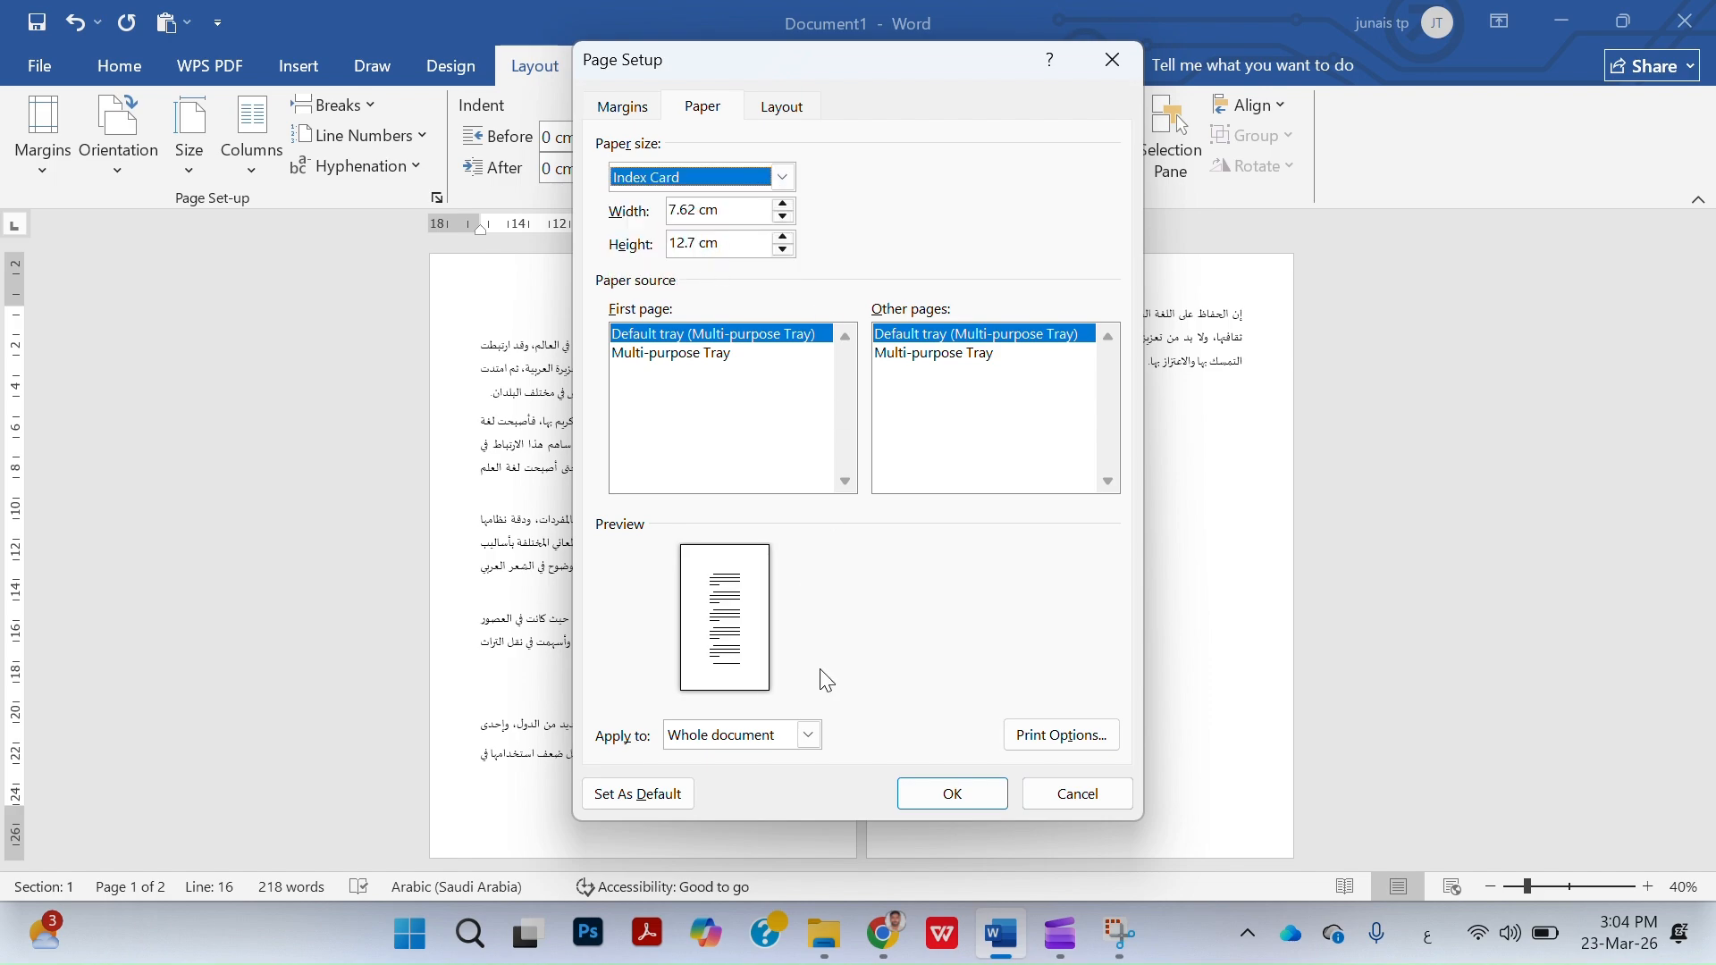
click(962, 801)
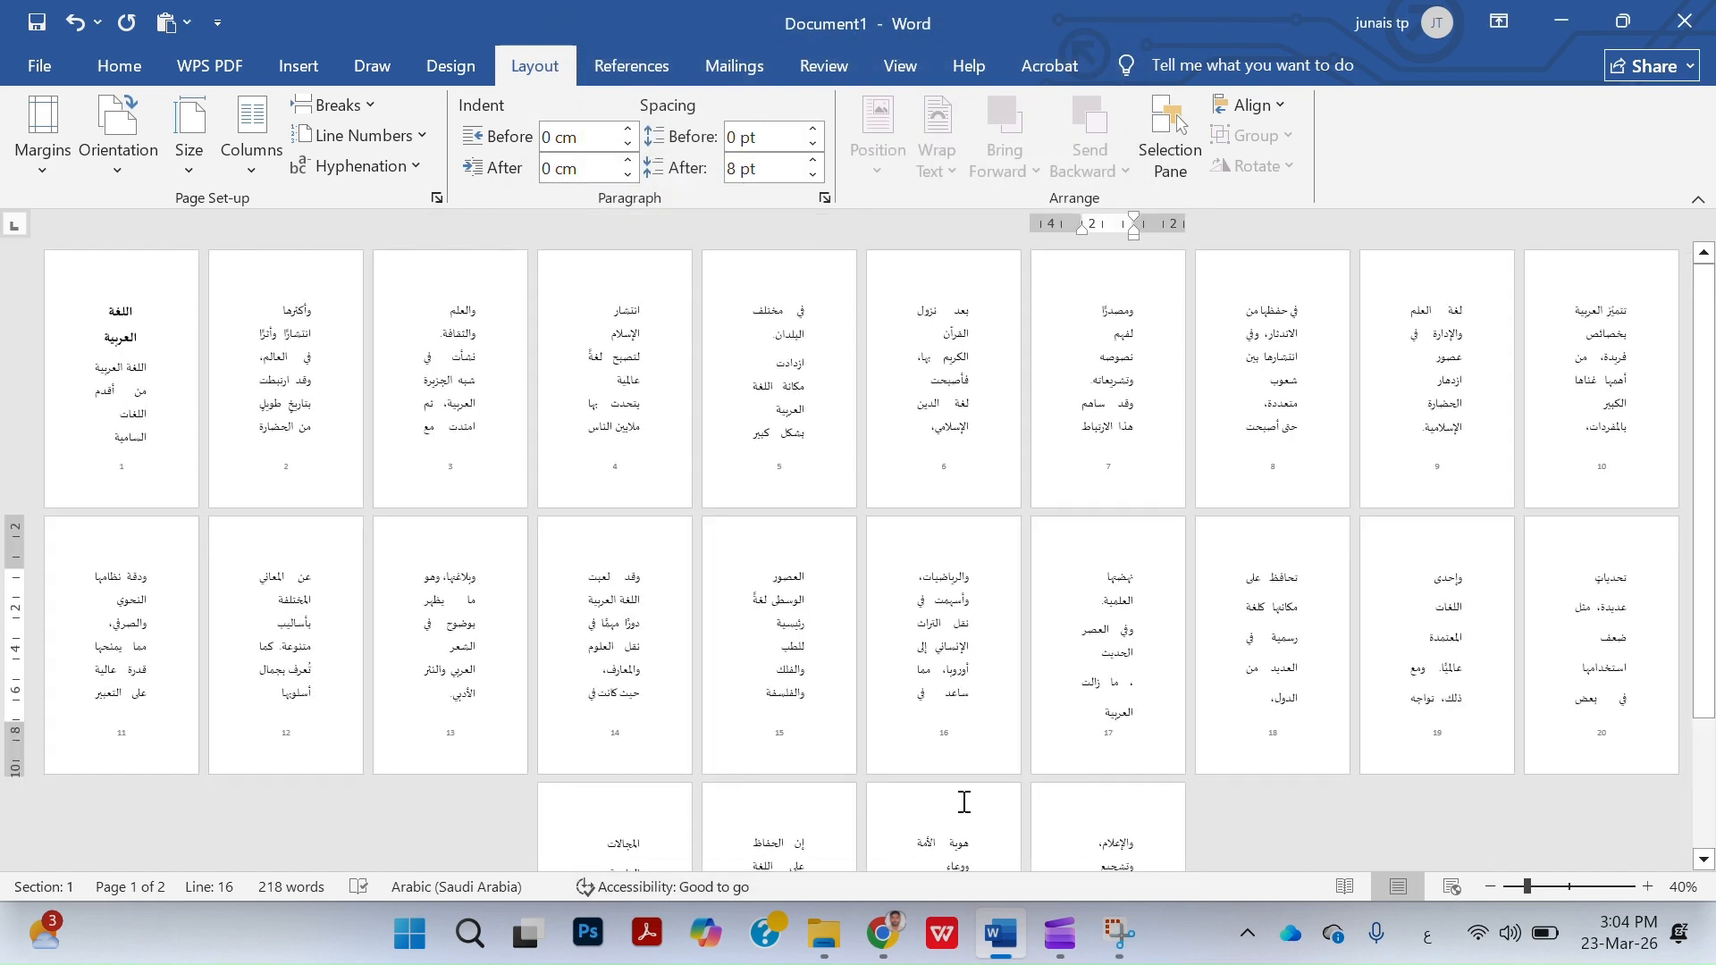
key(ctrl+z)
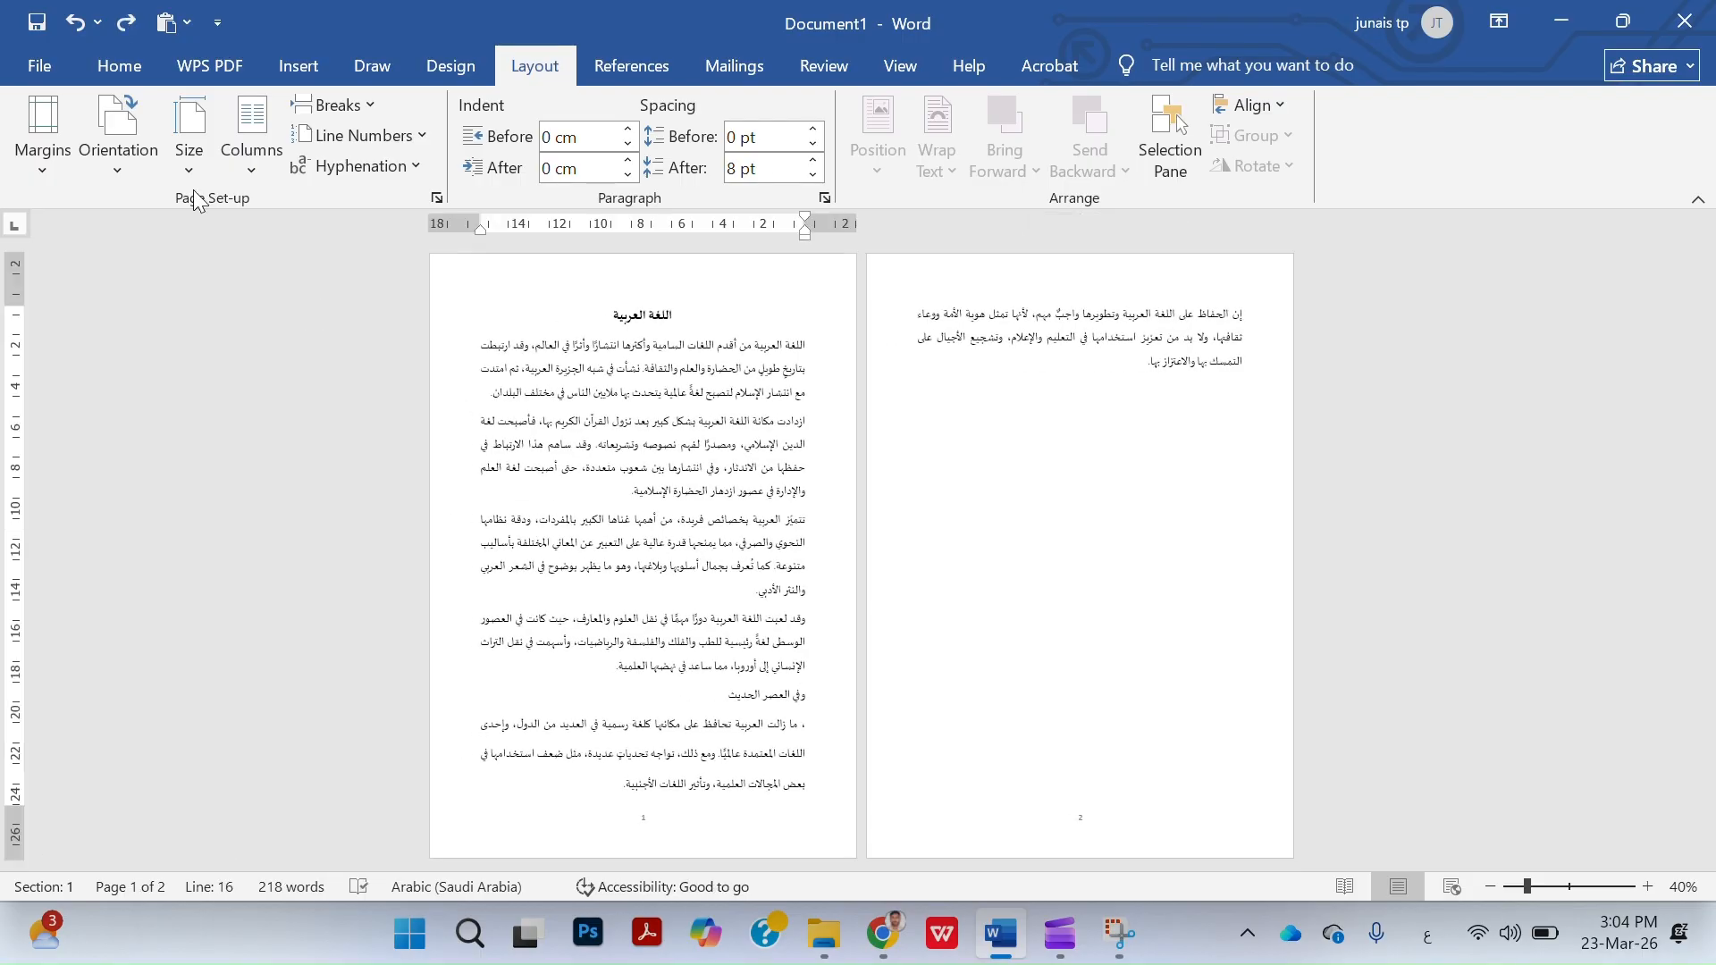
click(124, 70)
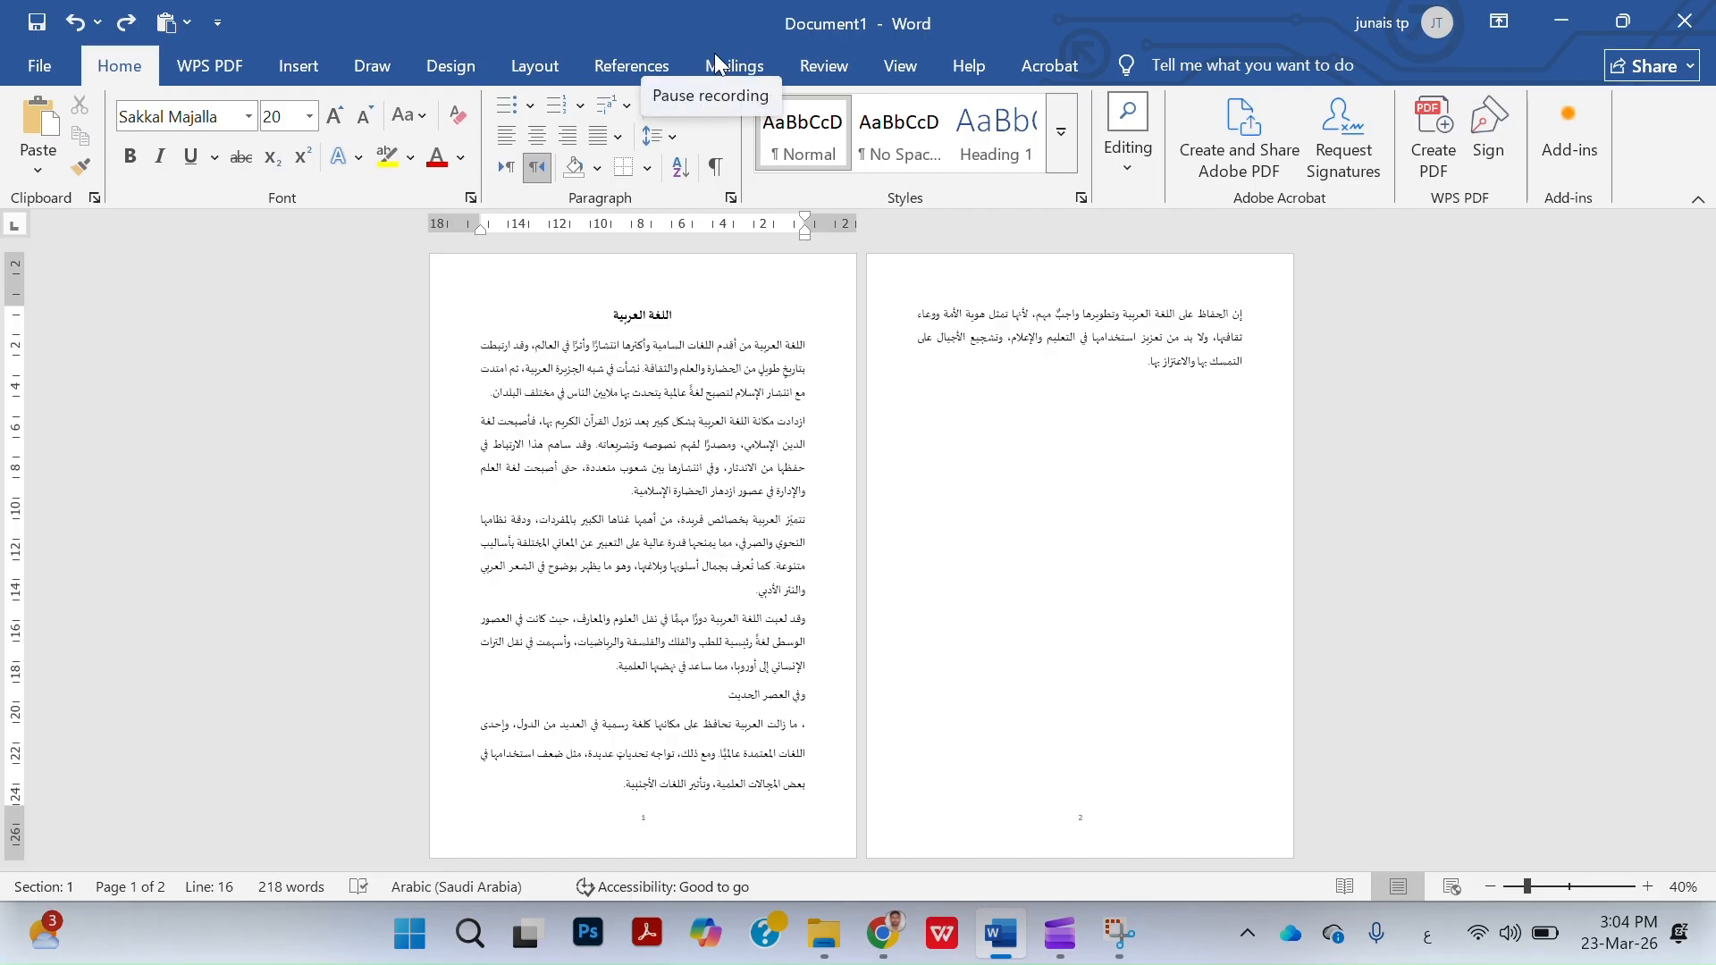
Set the spacing before and after all body paragraphs below the title to 12 pt each.
drag(816, 344, 1127, 372)
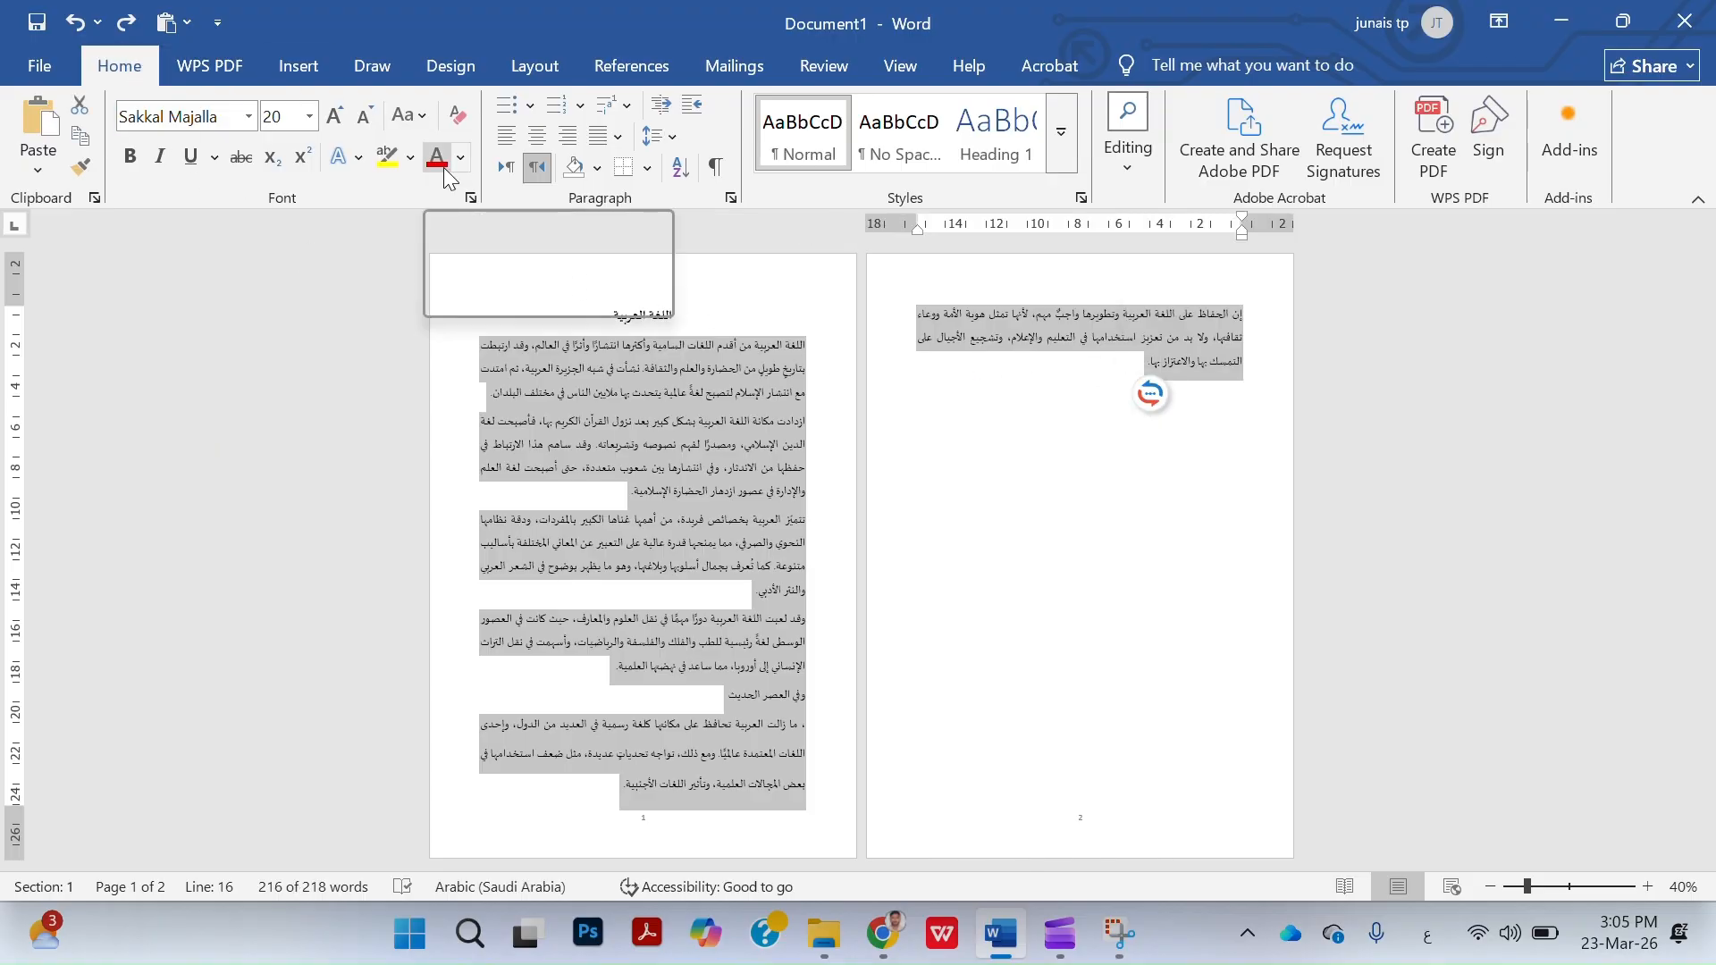
click(666, 137)
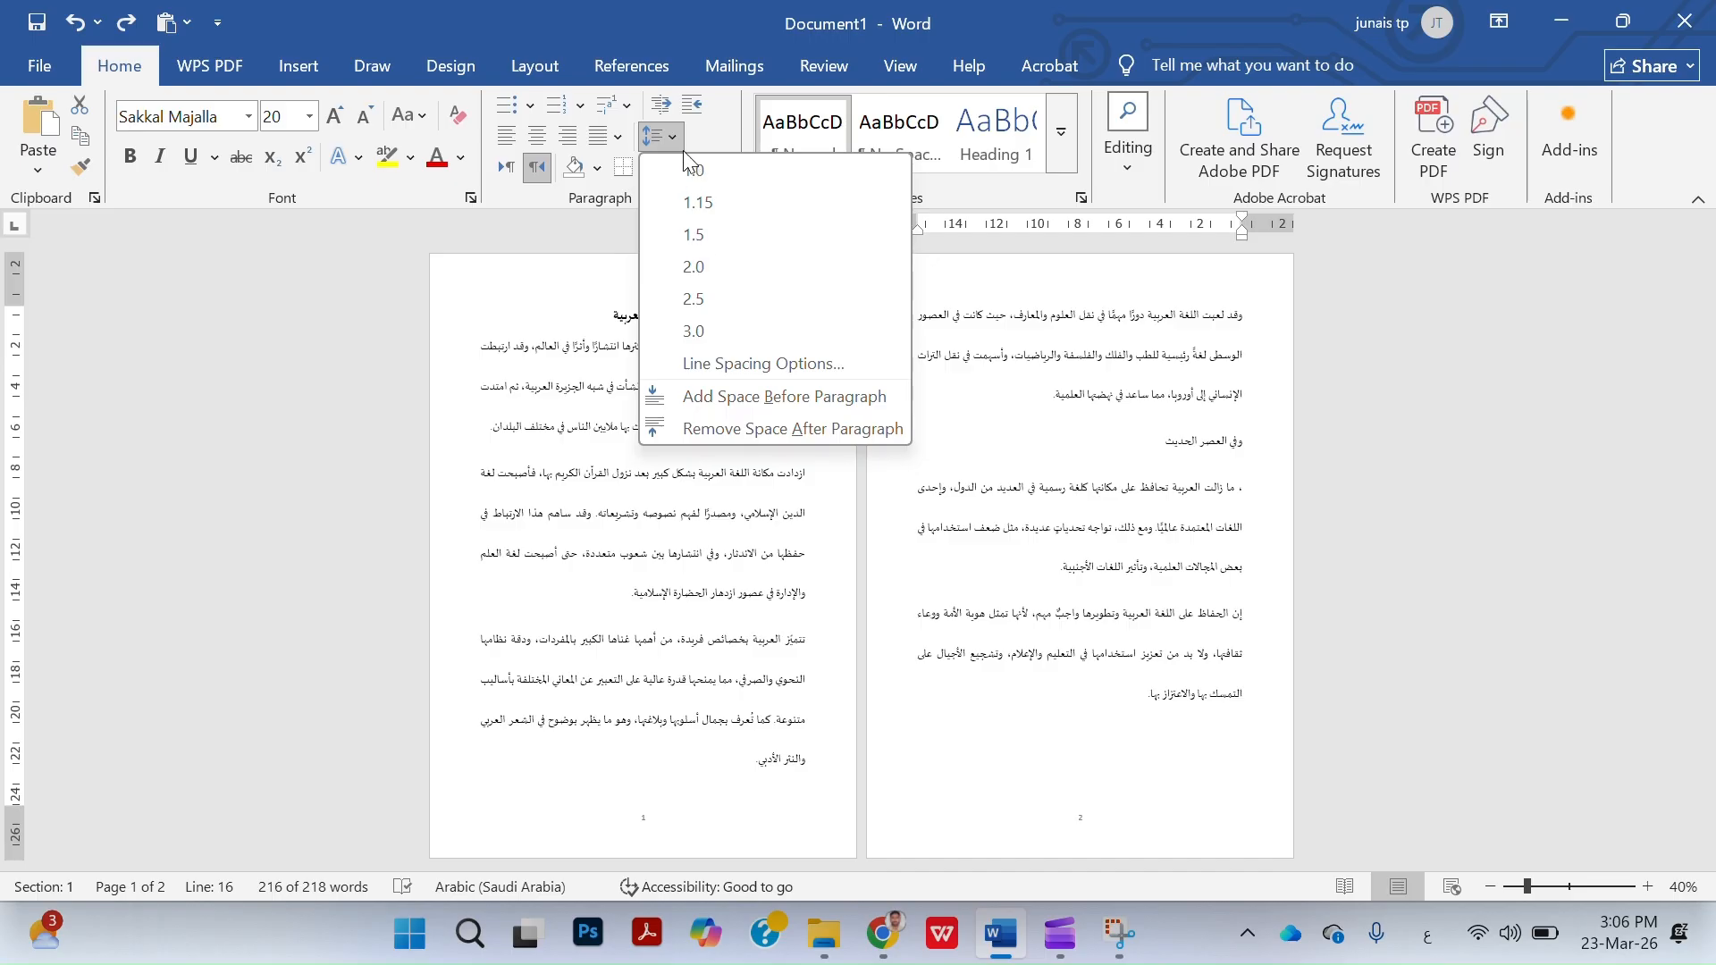
click(674, 140)
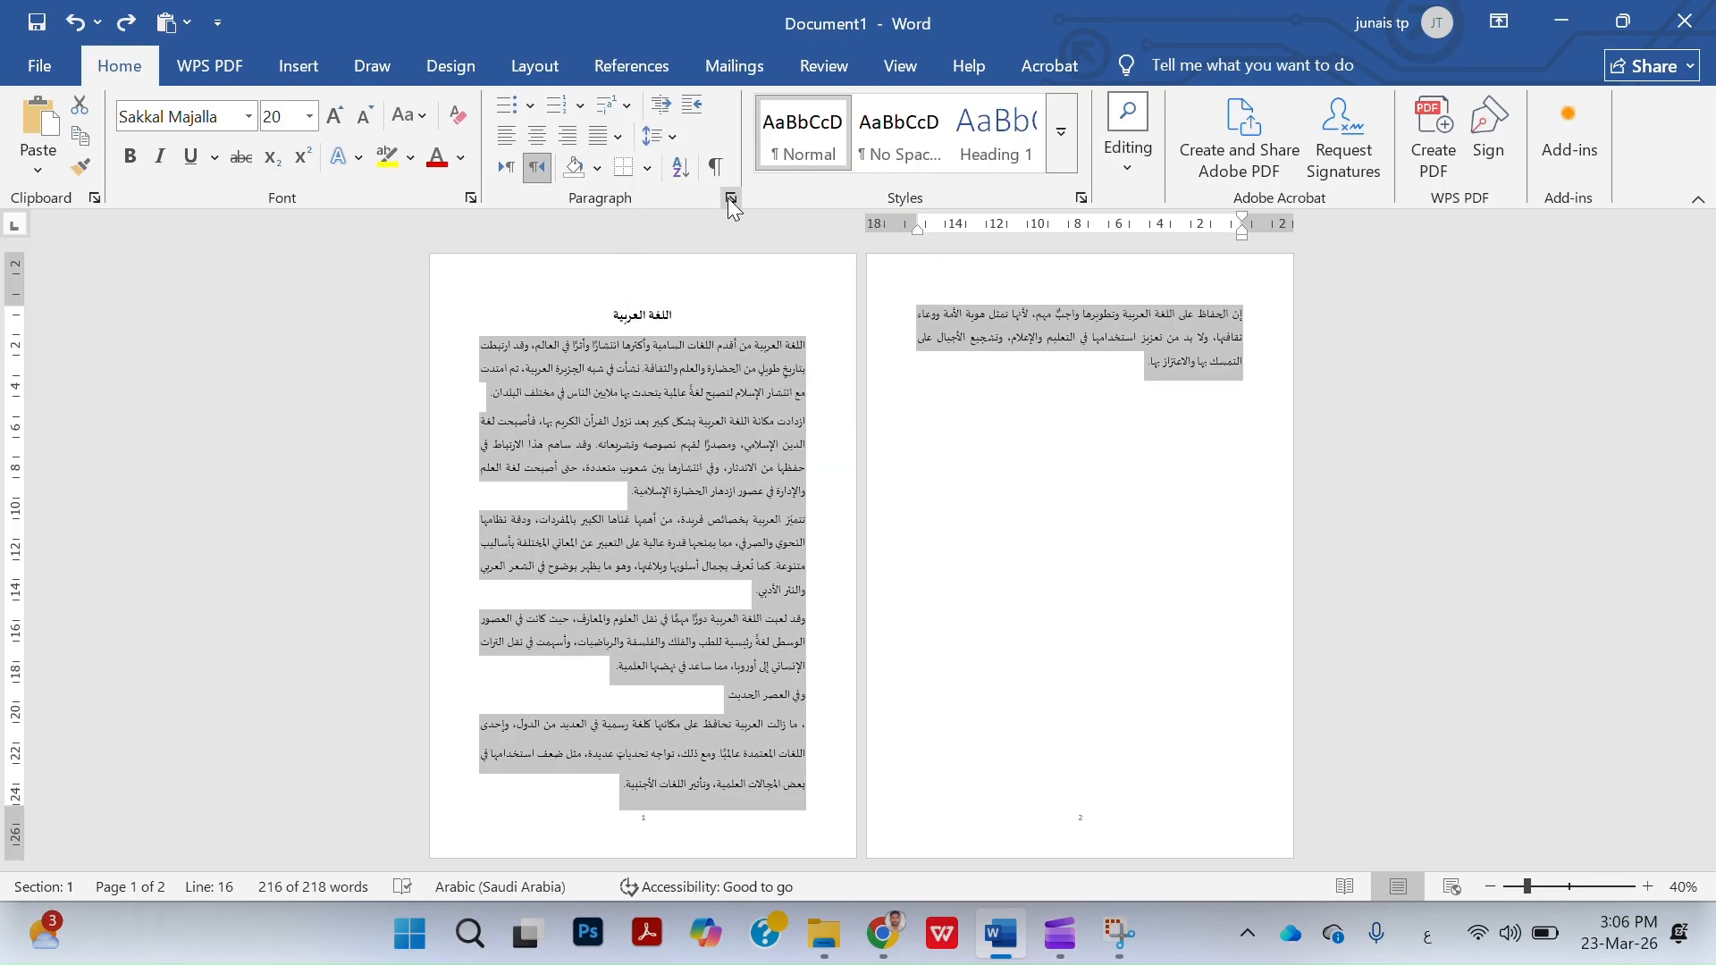
click(730, 201)
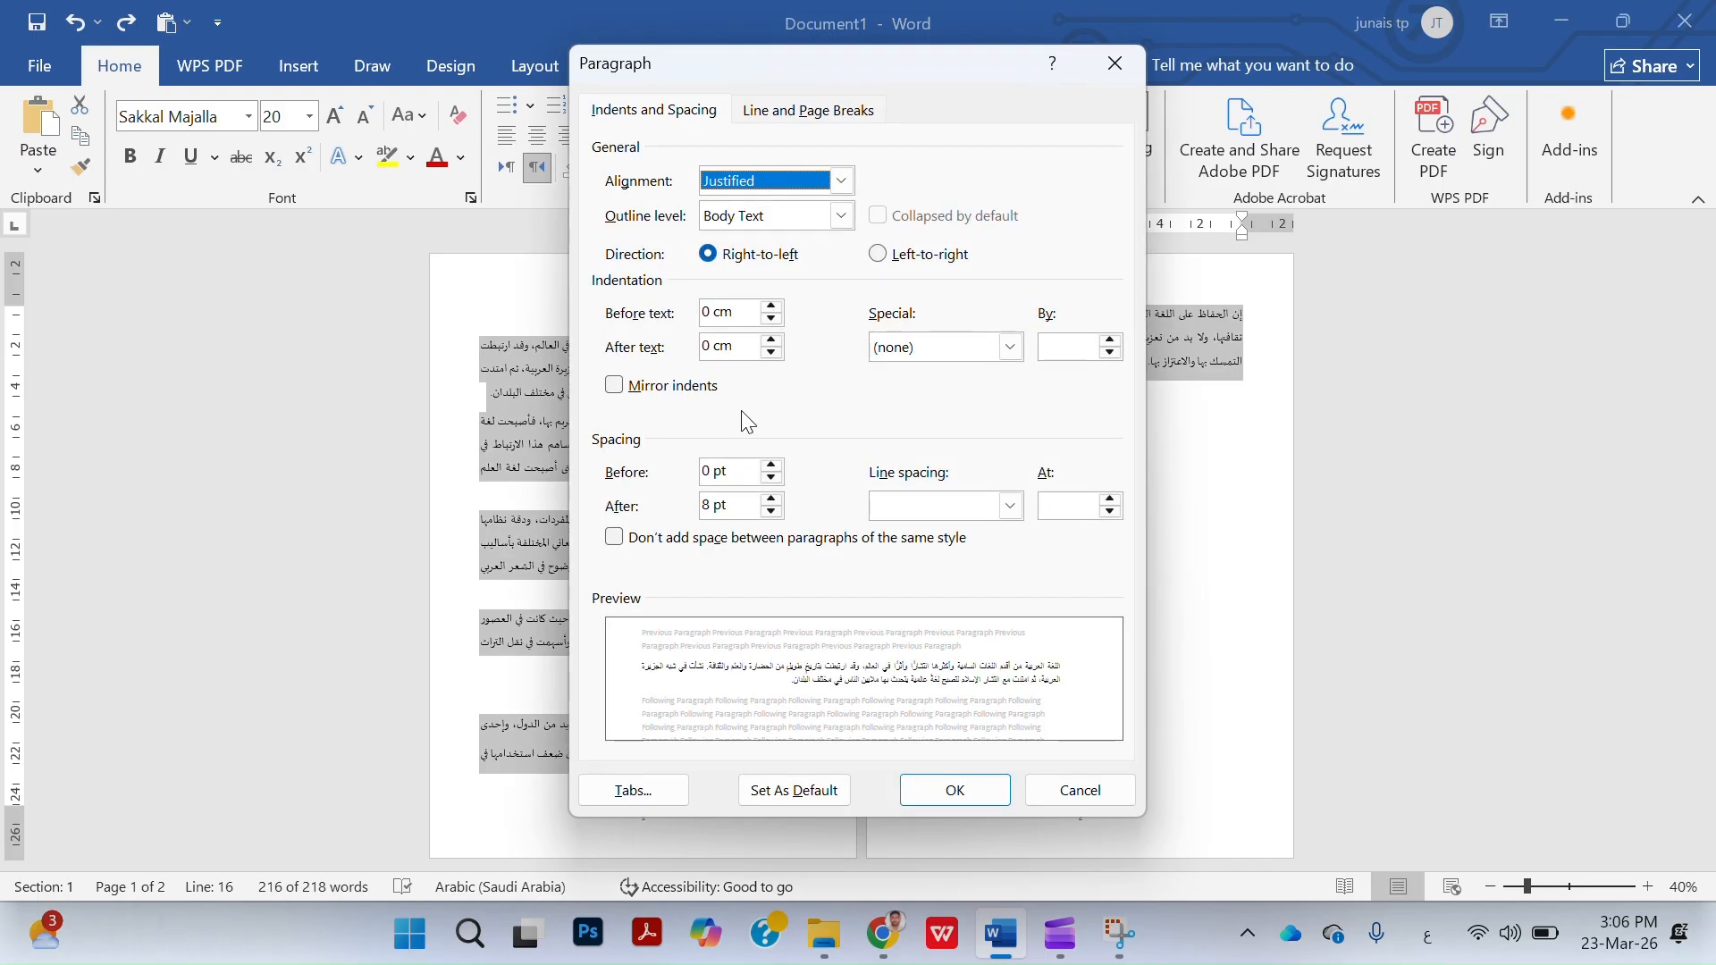
click(770, 464)
click(770, 464)
click(770, 498)
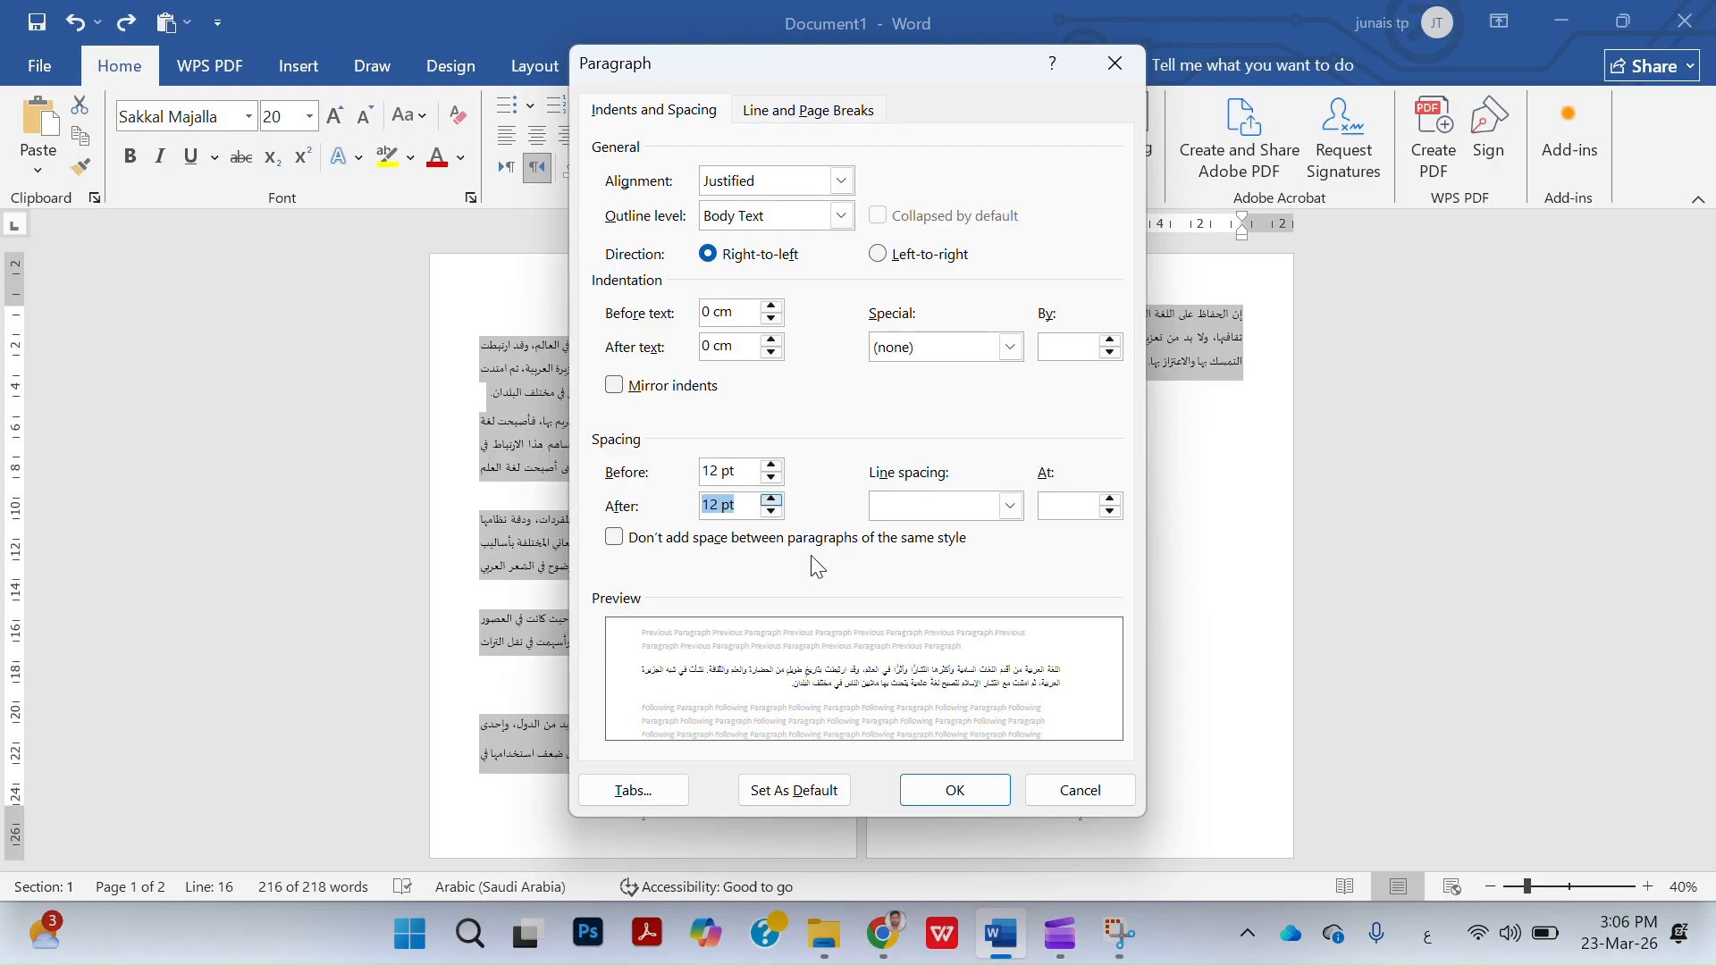
click(983, 795)
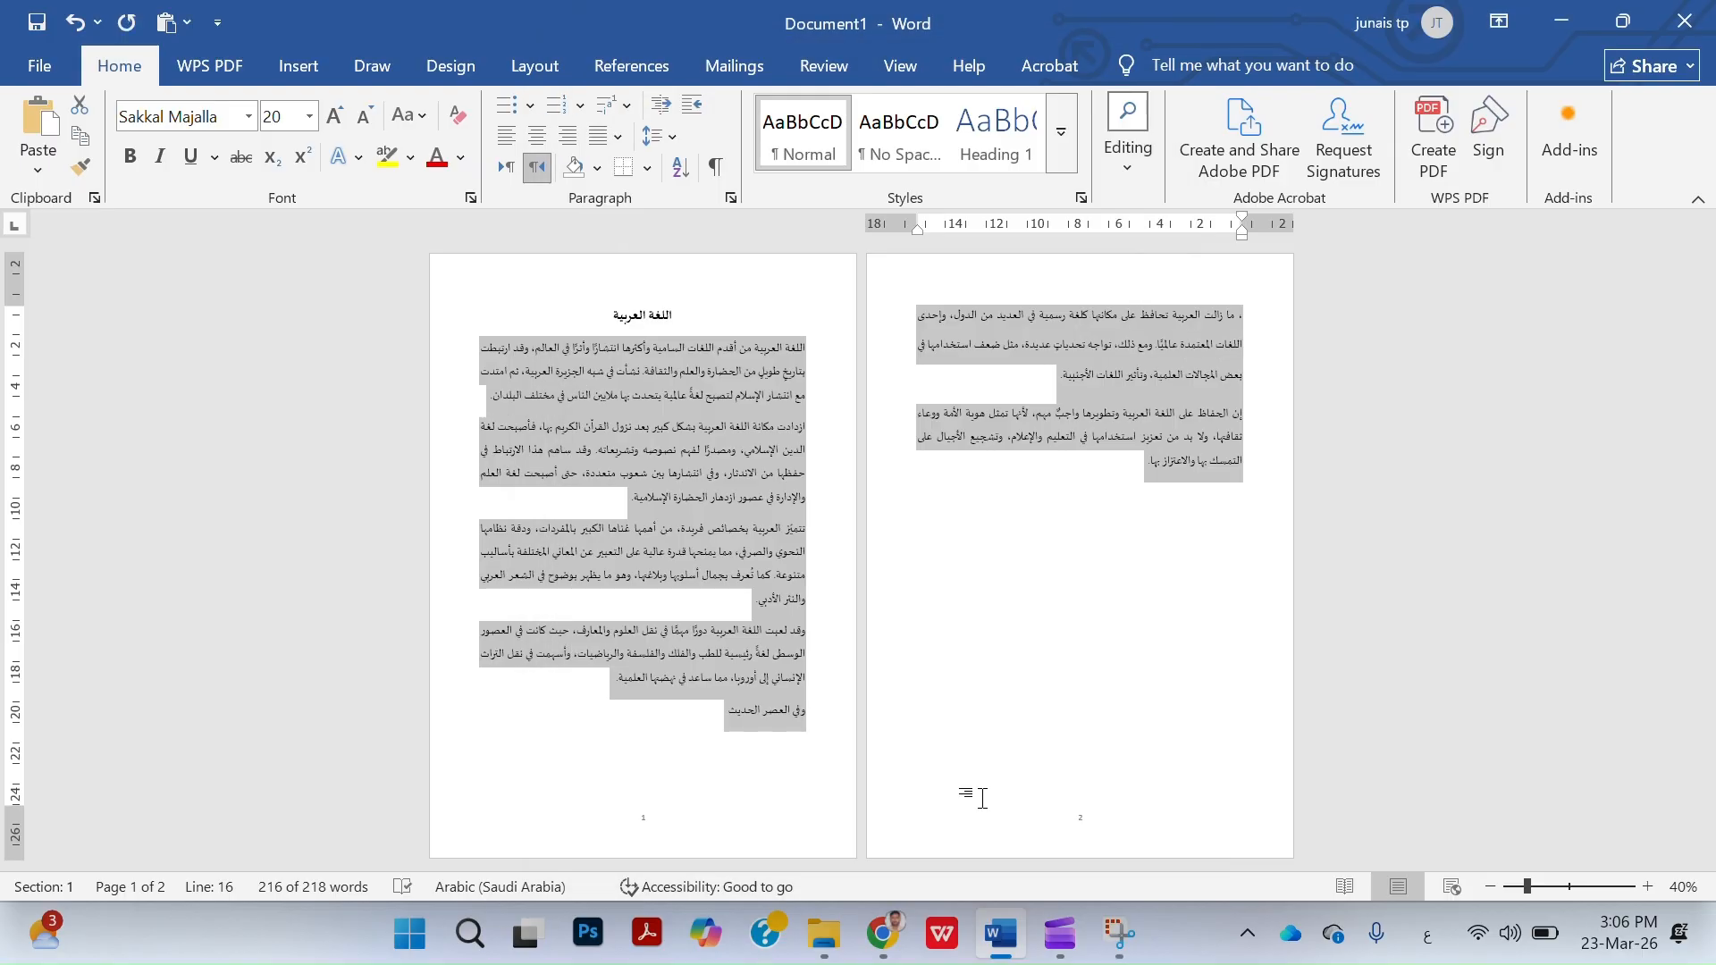
click(795, 587)
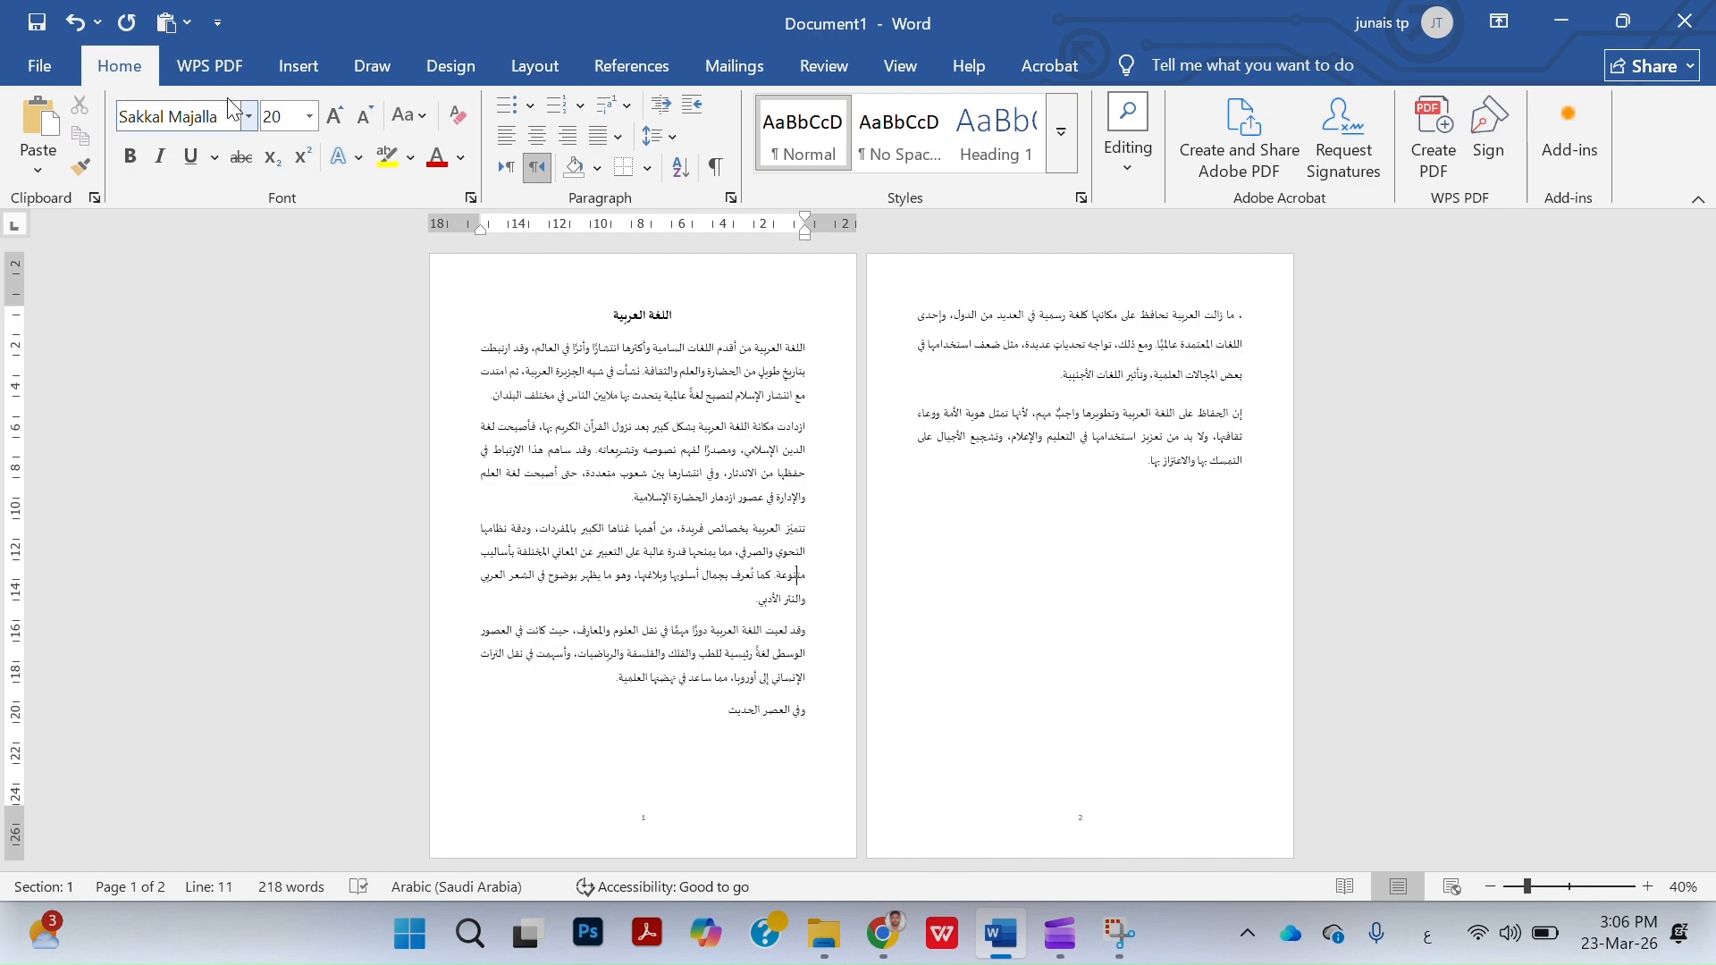
Enter اللغة العربية as the page header text, and open the picture insertion dialog and dismiss it.
click(292, 72)
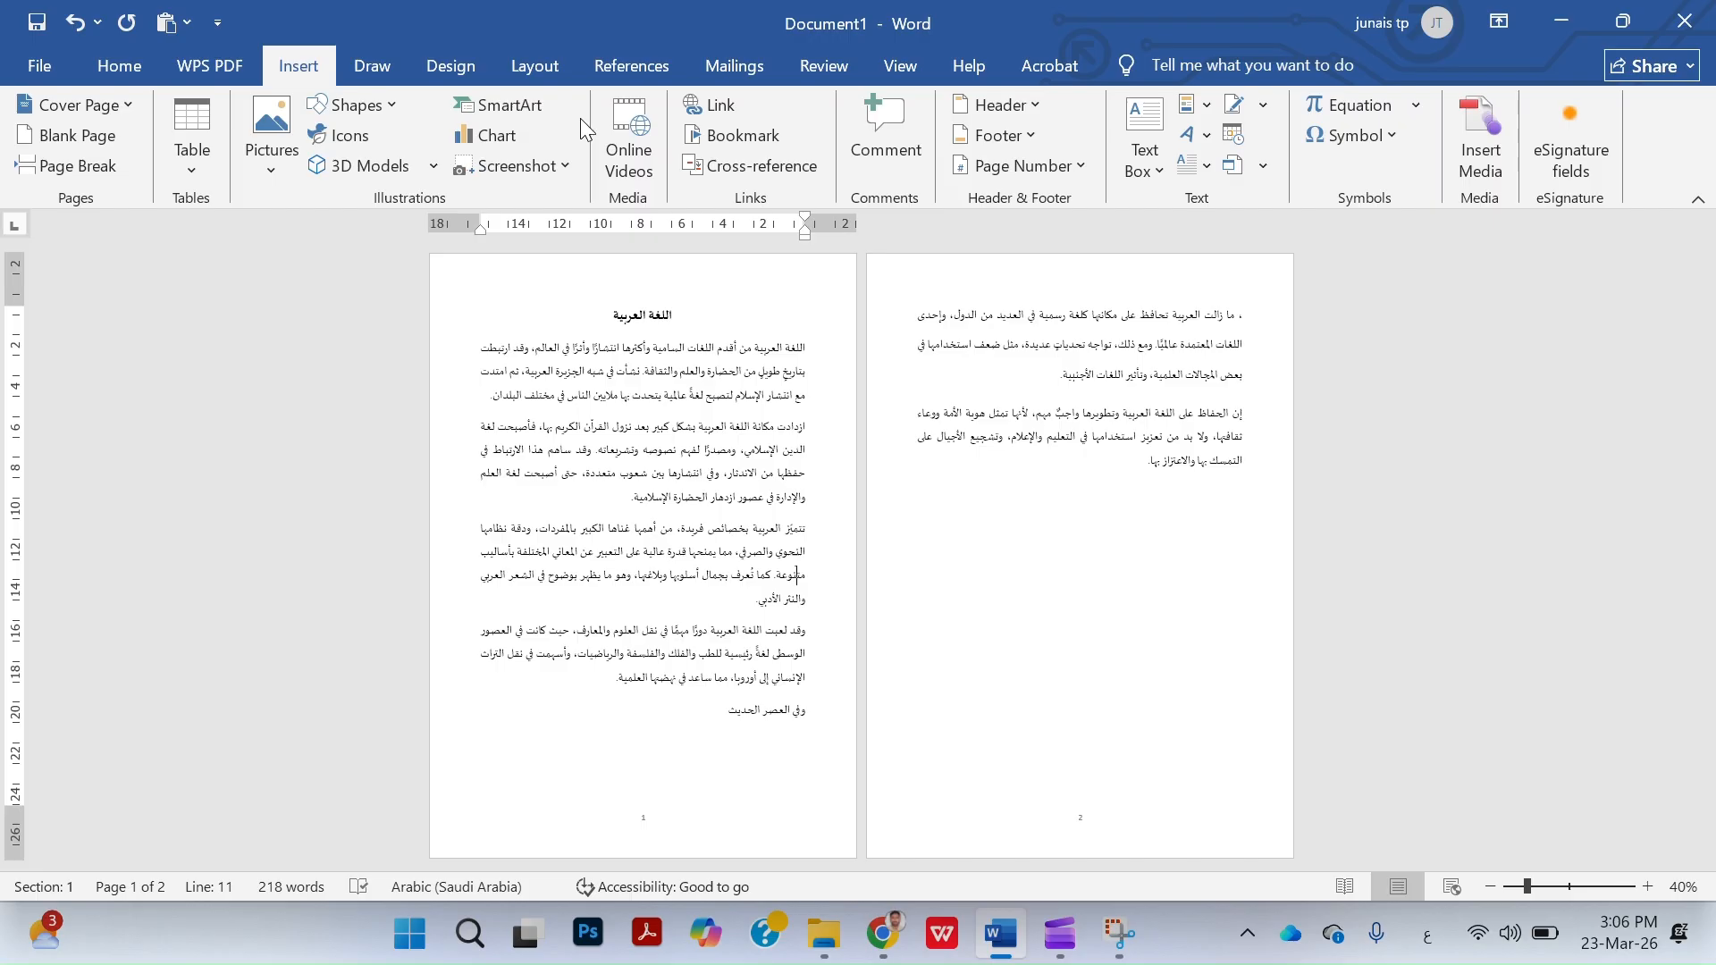
click(210, 65)
click(287, 65)
double_click(688, 281)
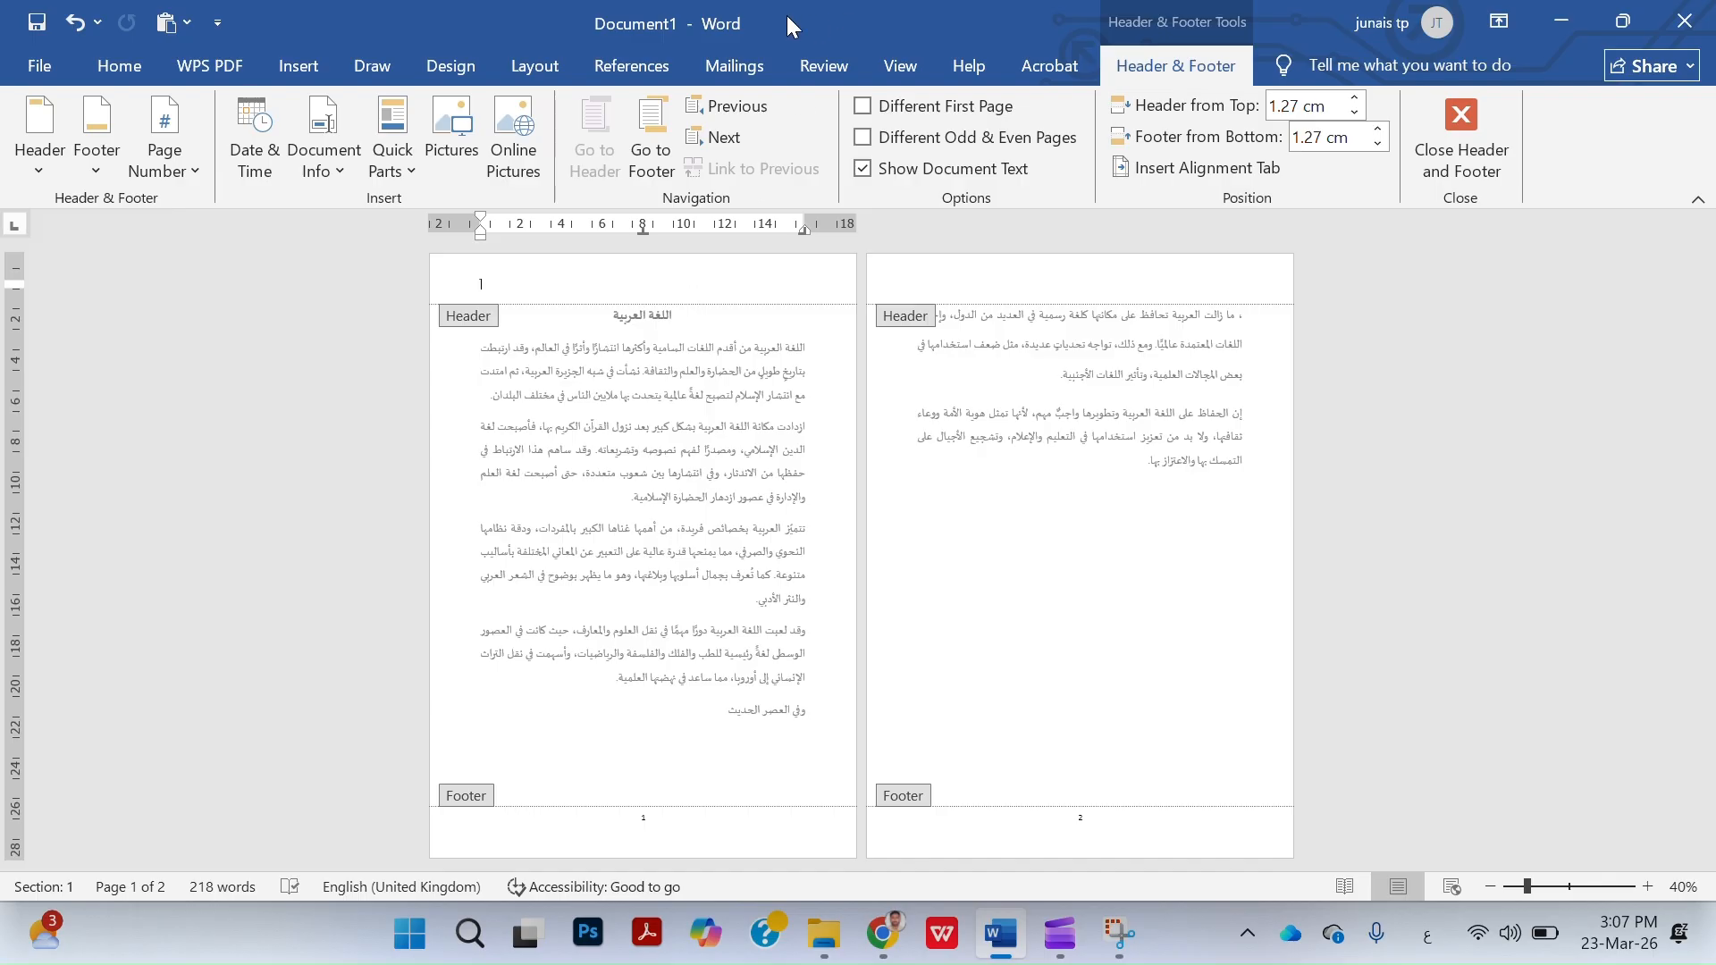
key(super+shift+s)
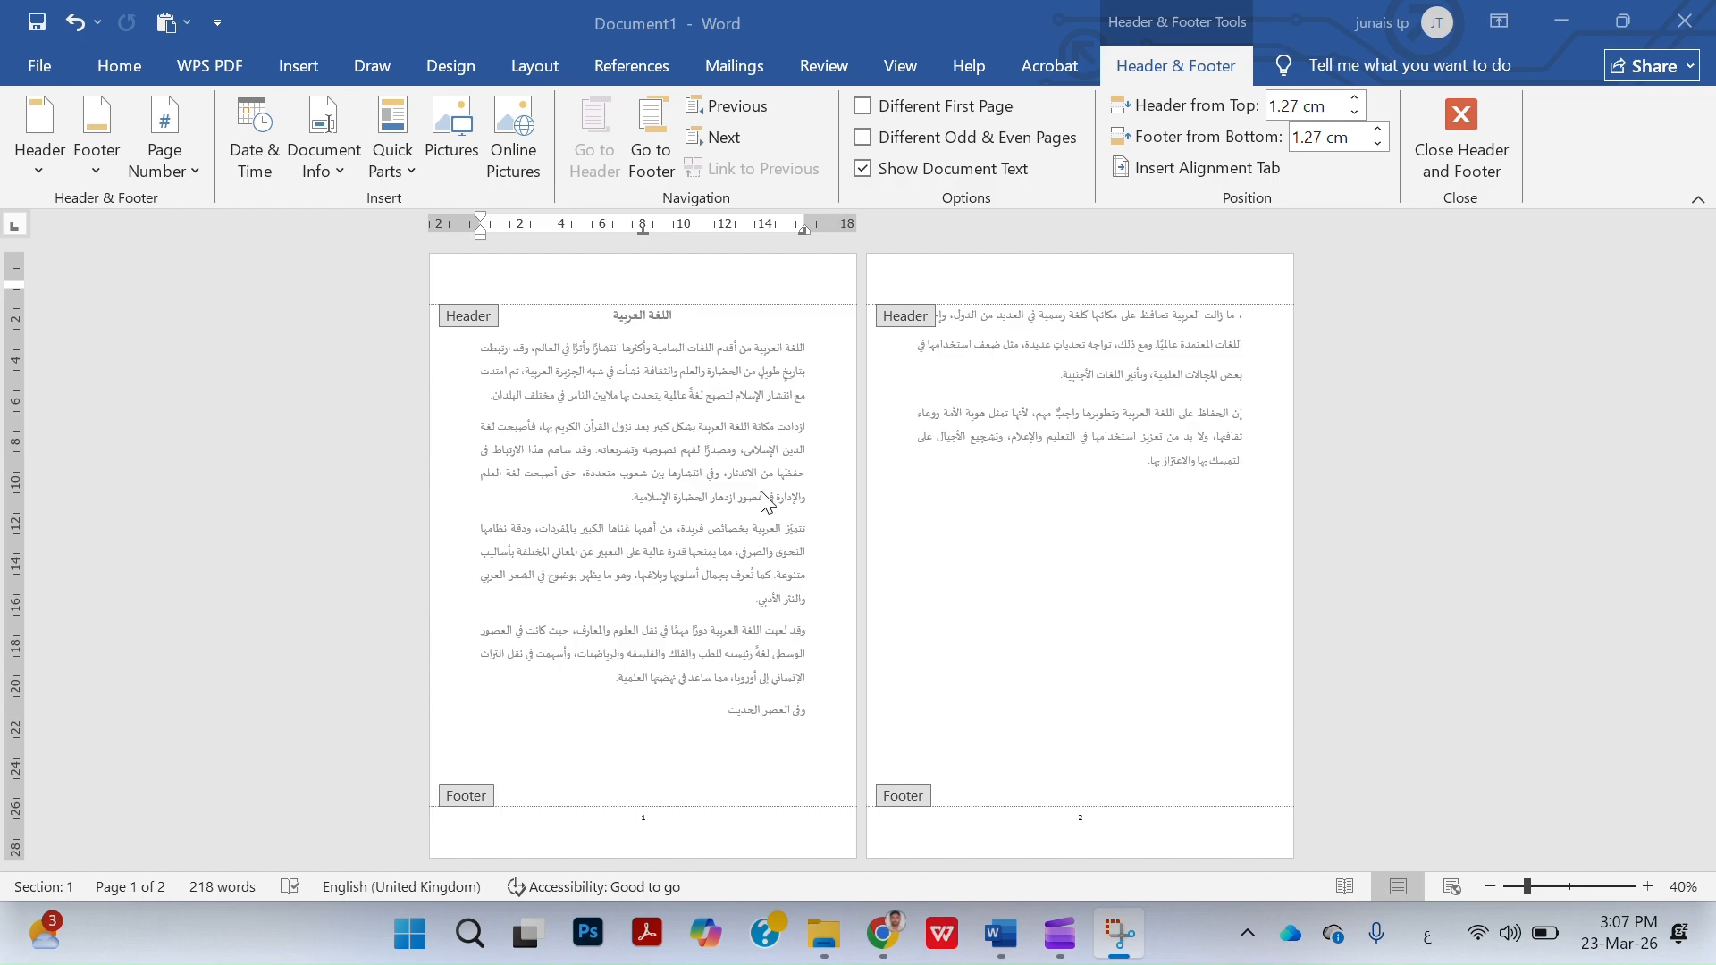
click(653, 288)
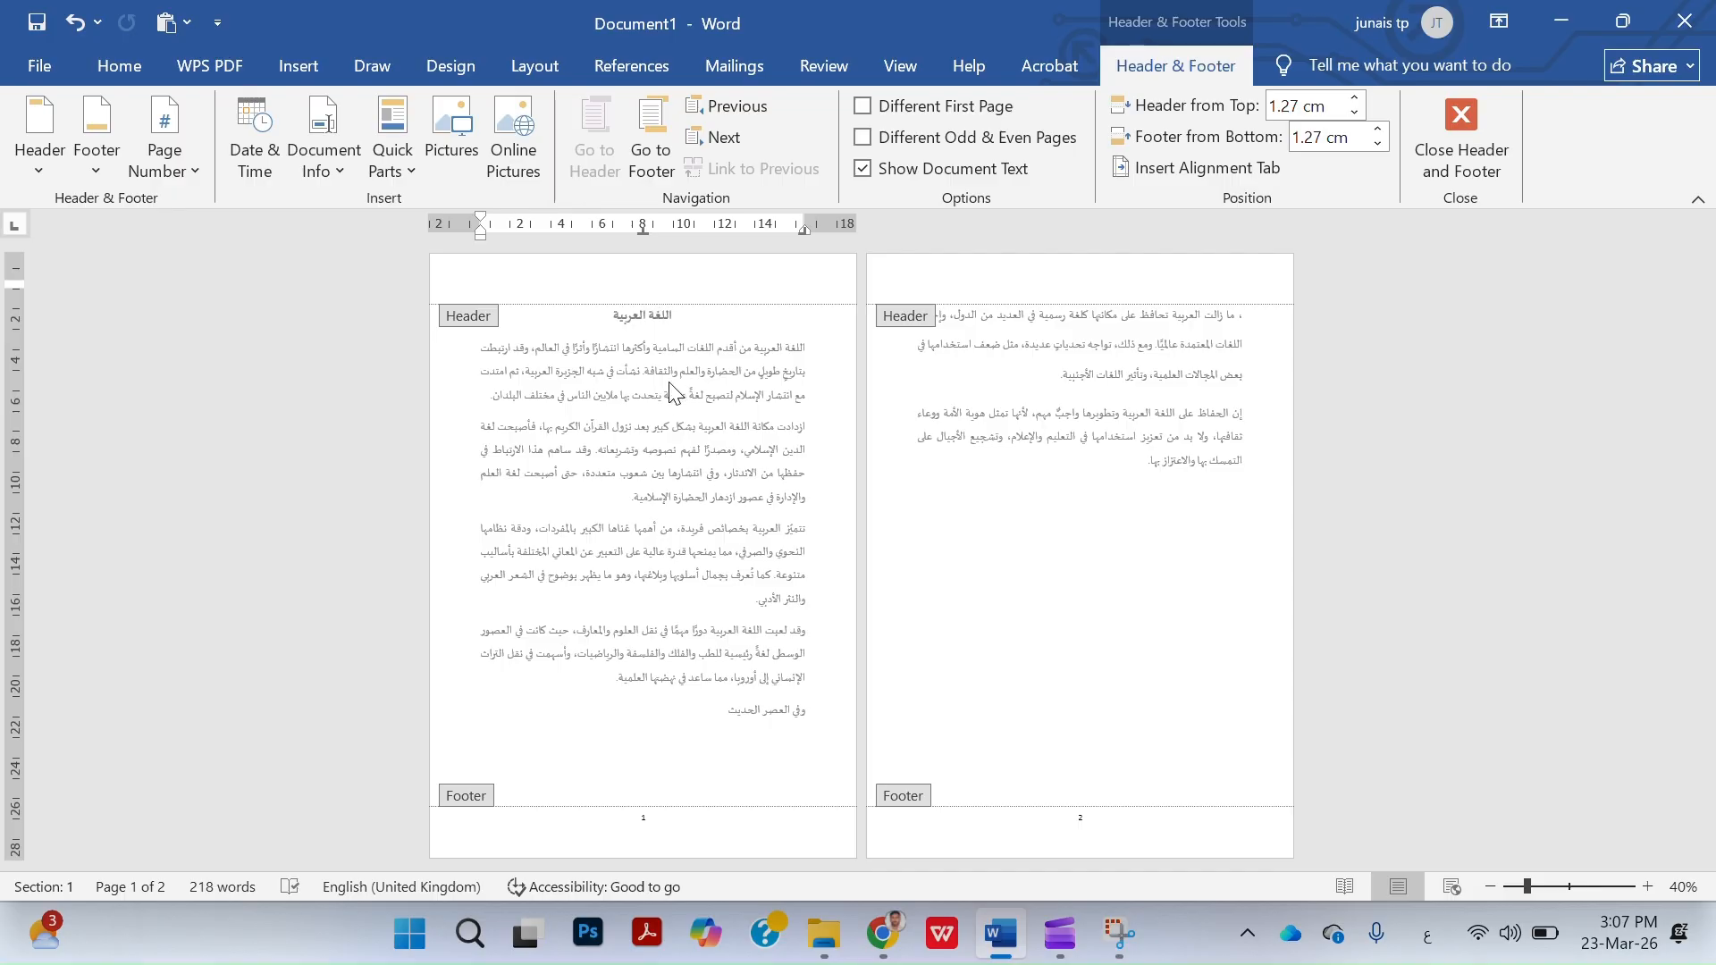
text(ئللغة العربية)
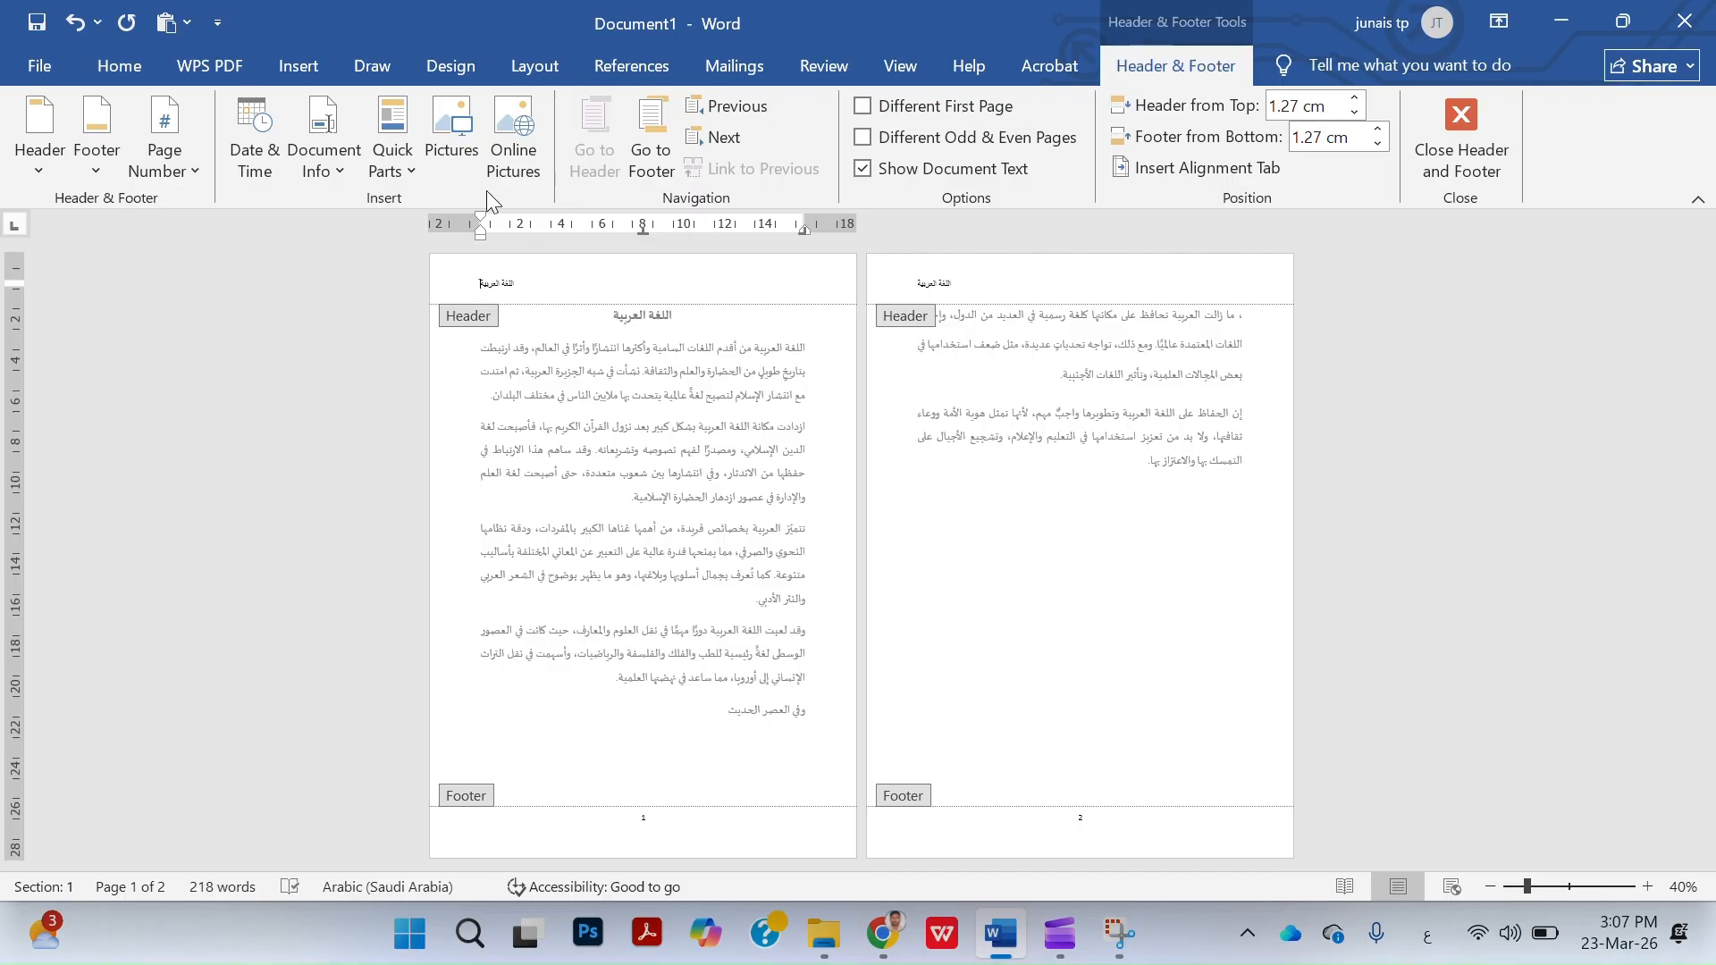
click(451, 139)
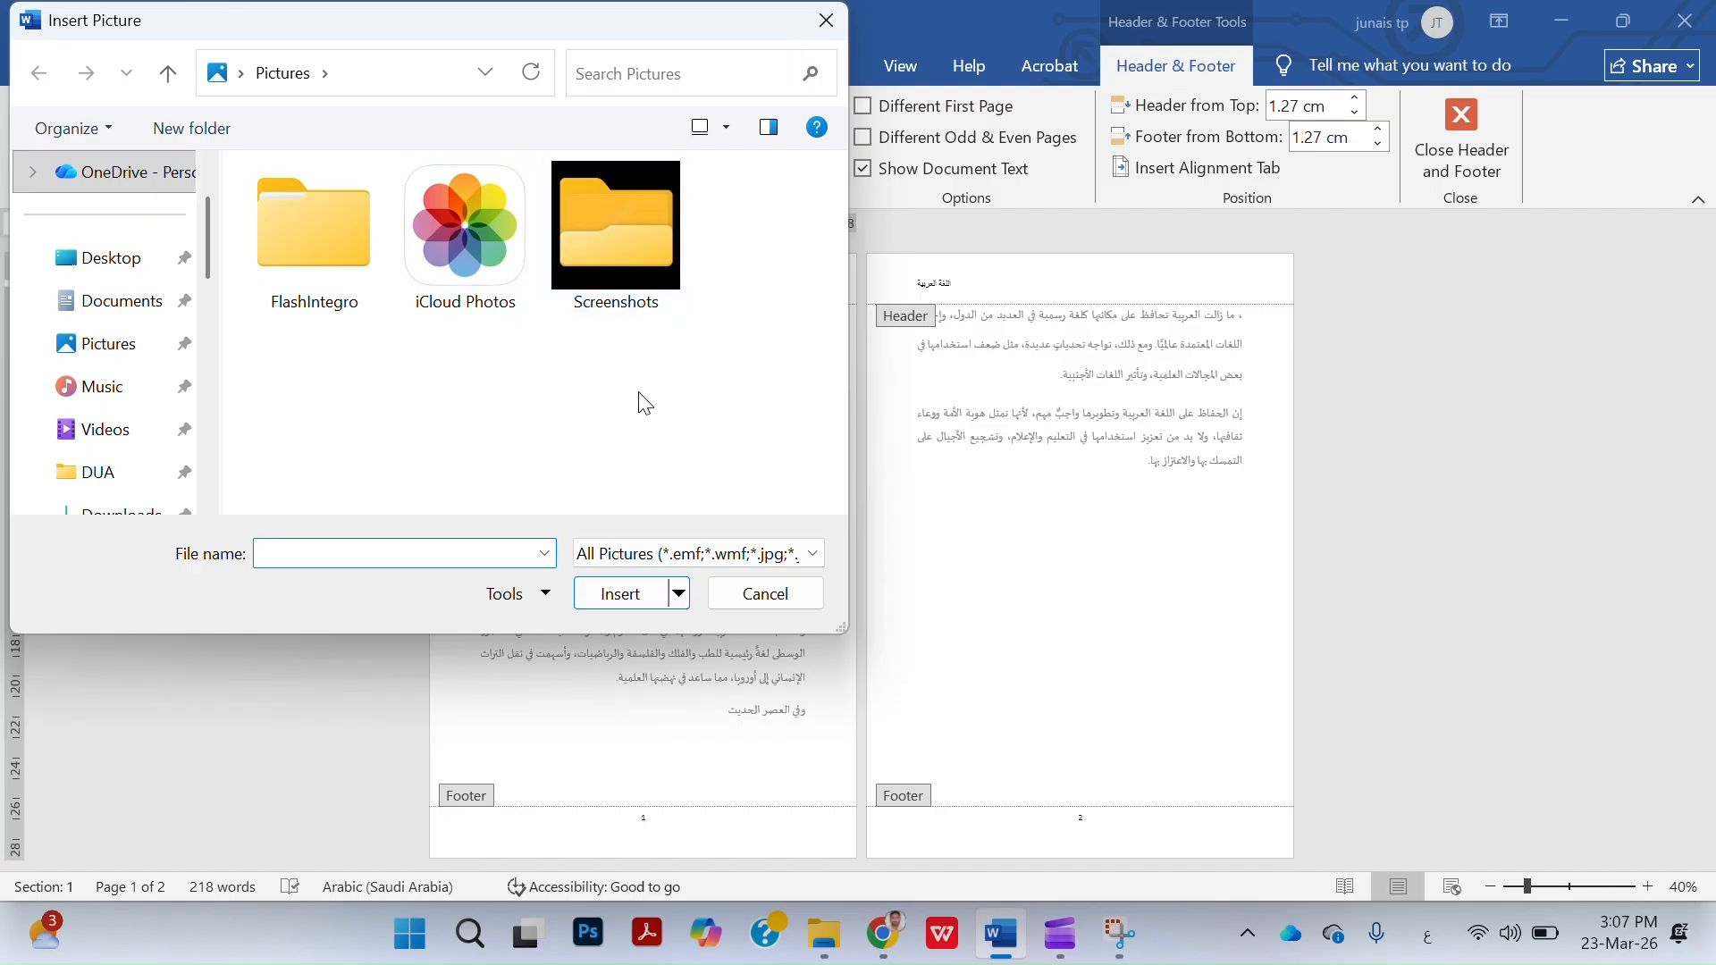
click(766, 593)
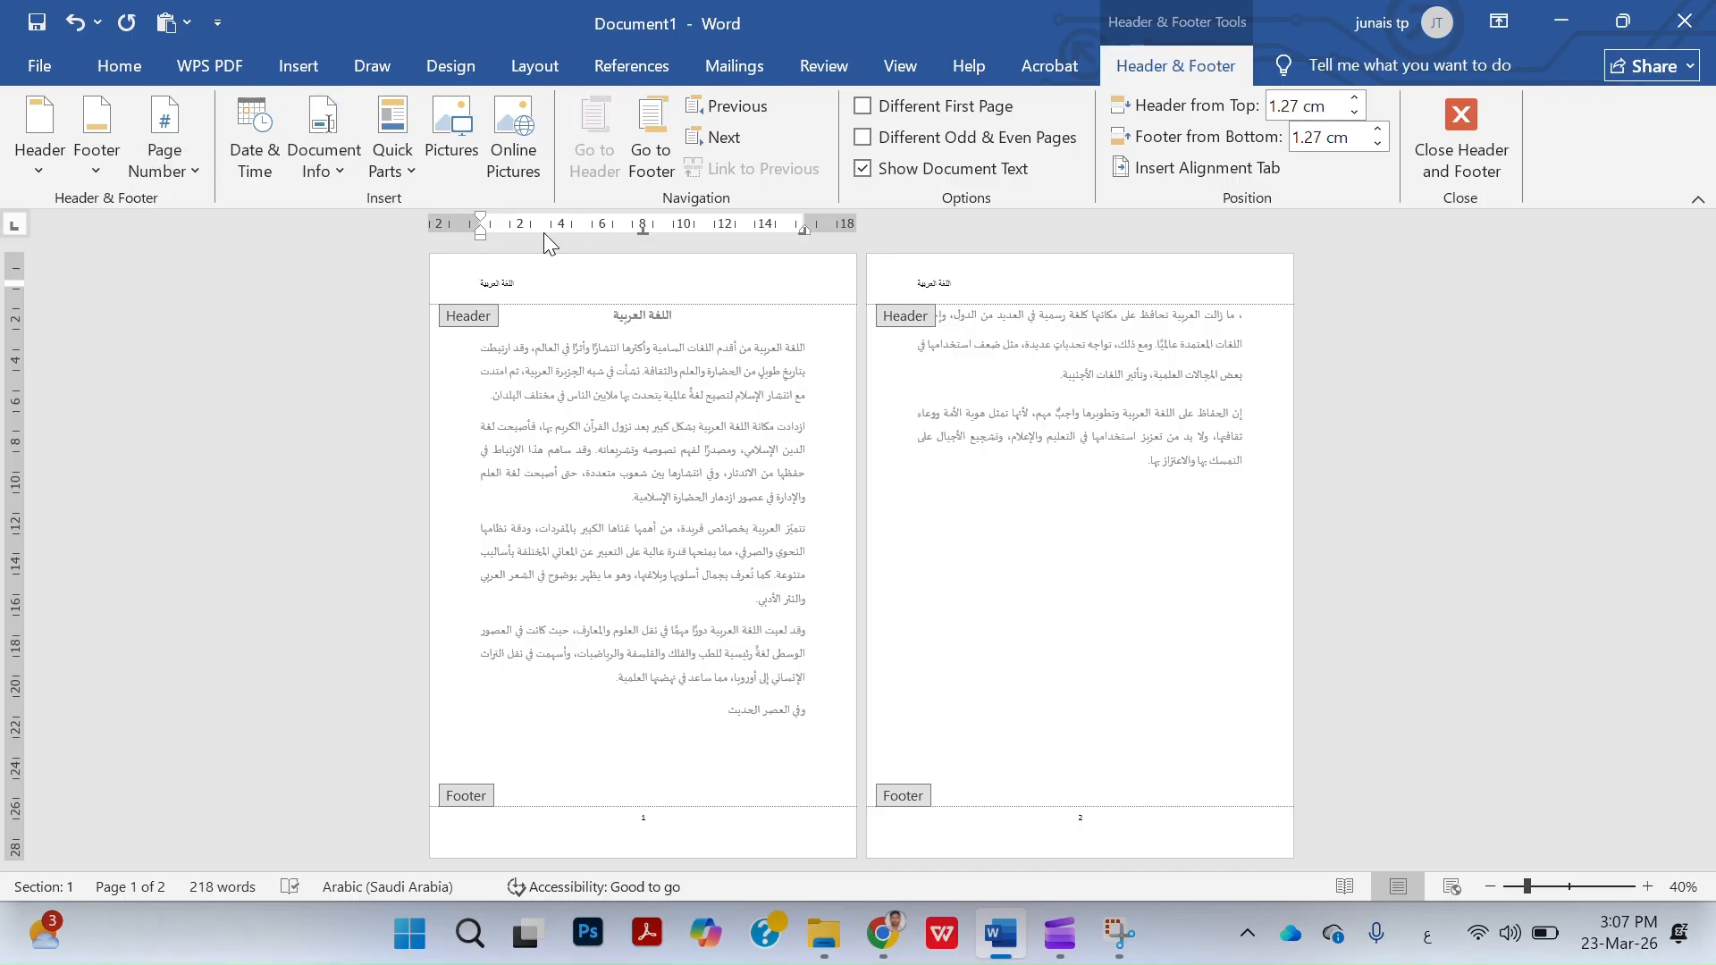
Make the header text right-to-left, centered, bold and italic, and leave header editing.
click(120, 66)
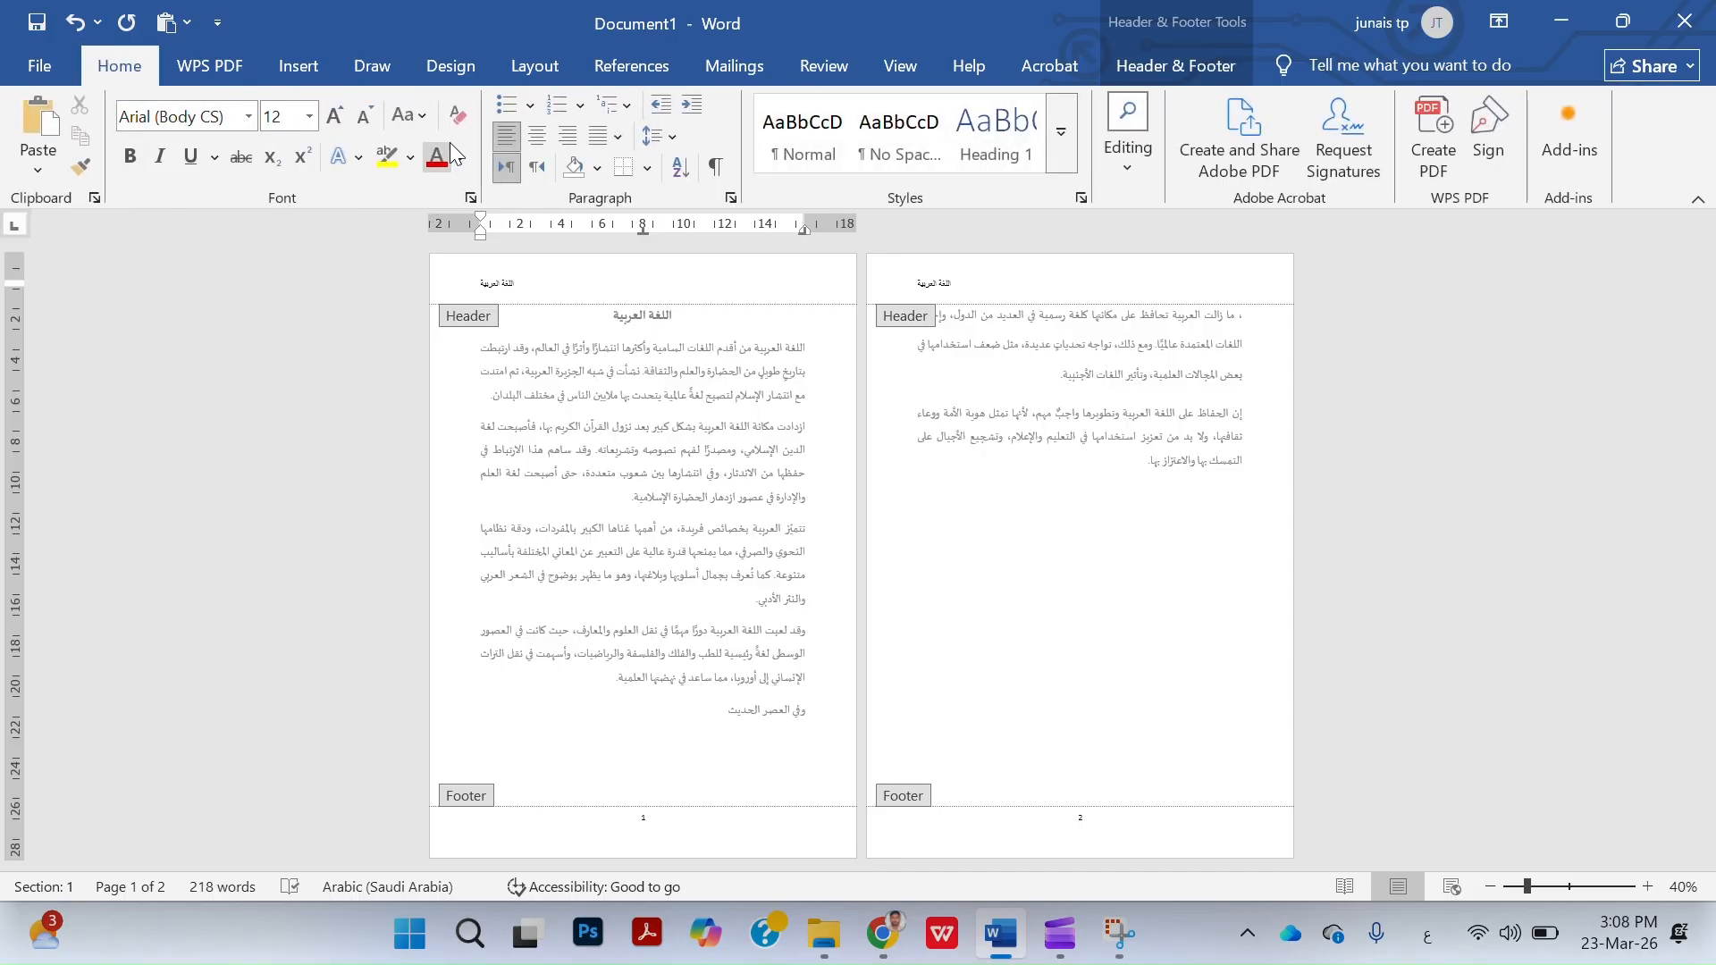
click(537, 169)
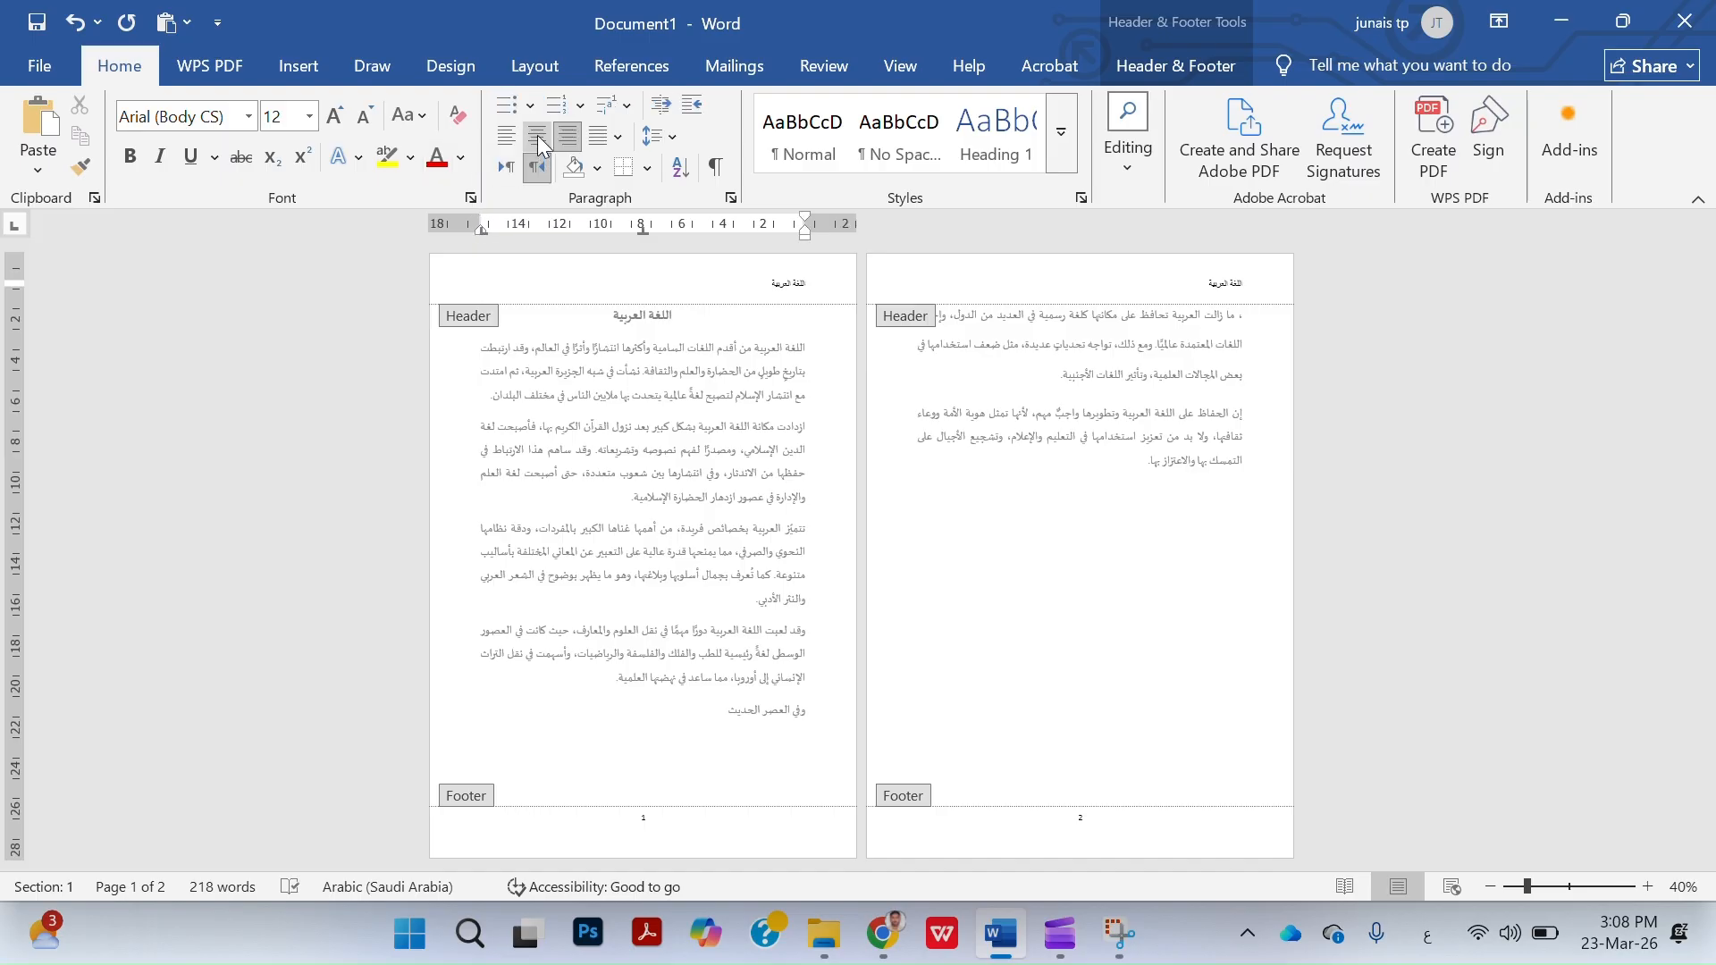
click(538, 136)
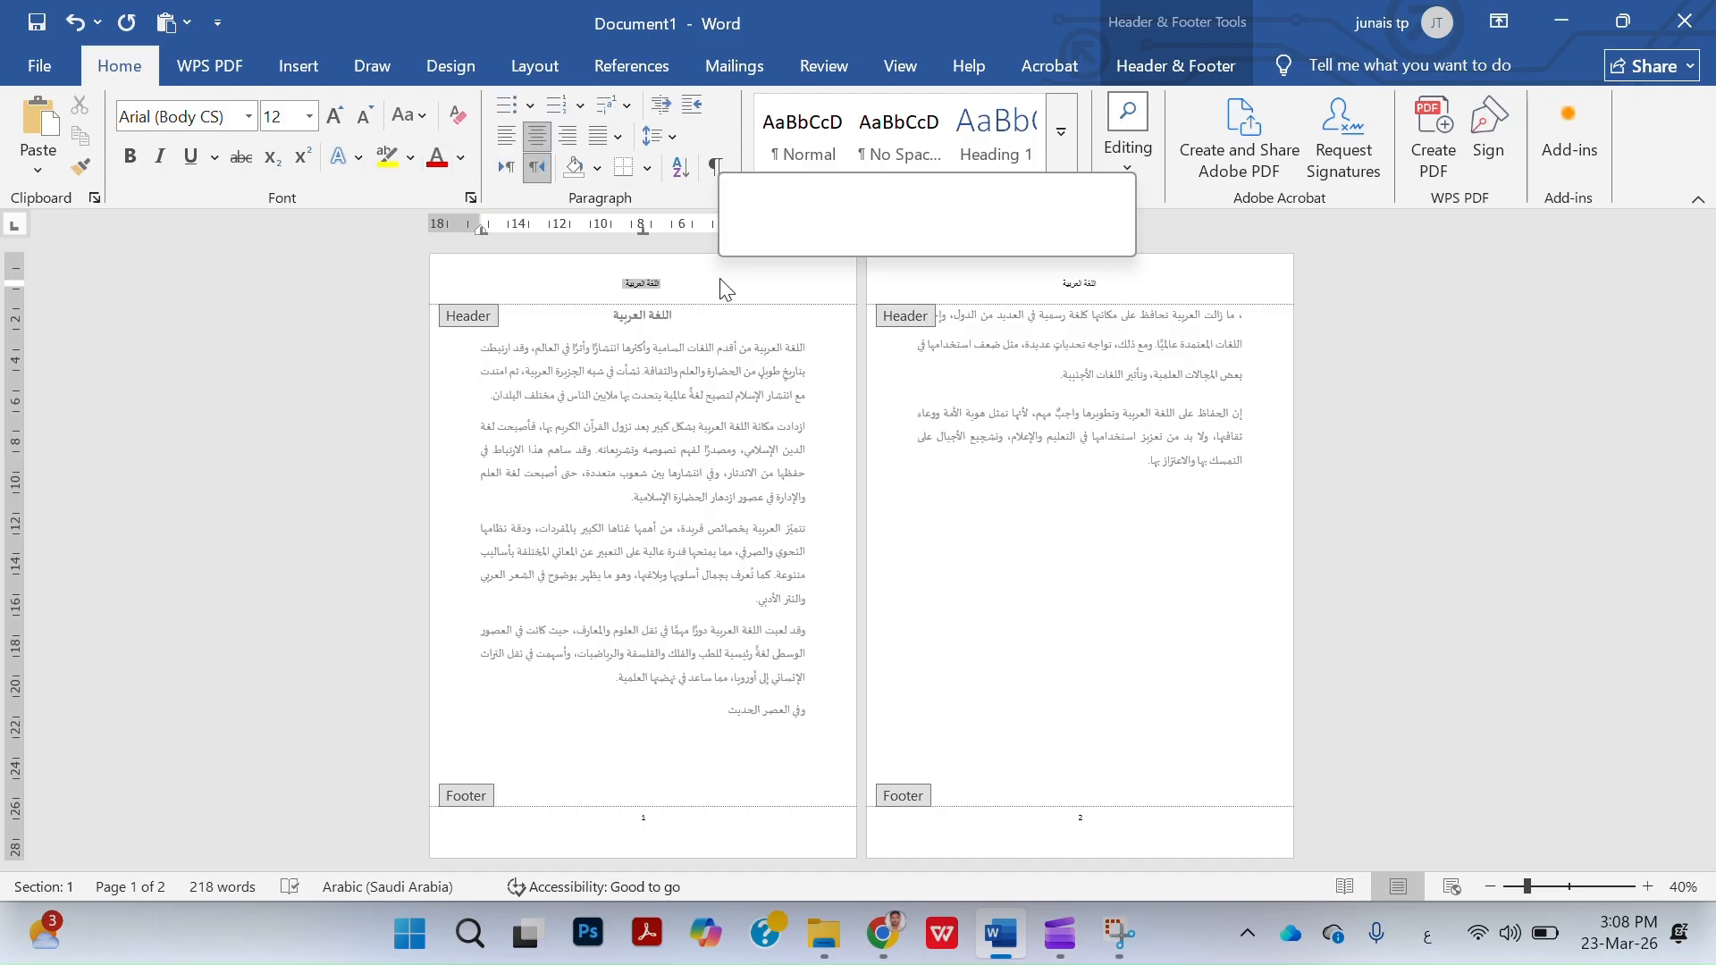
key(ctrl+b)
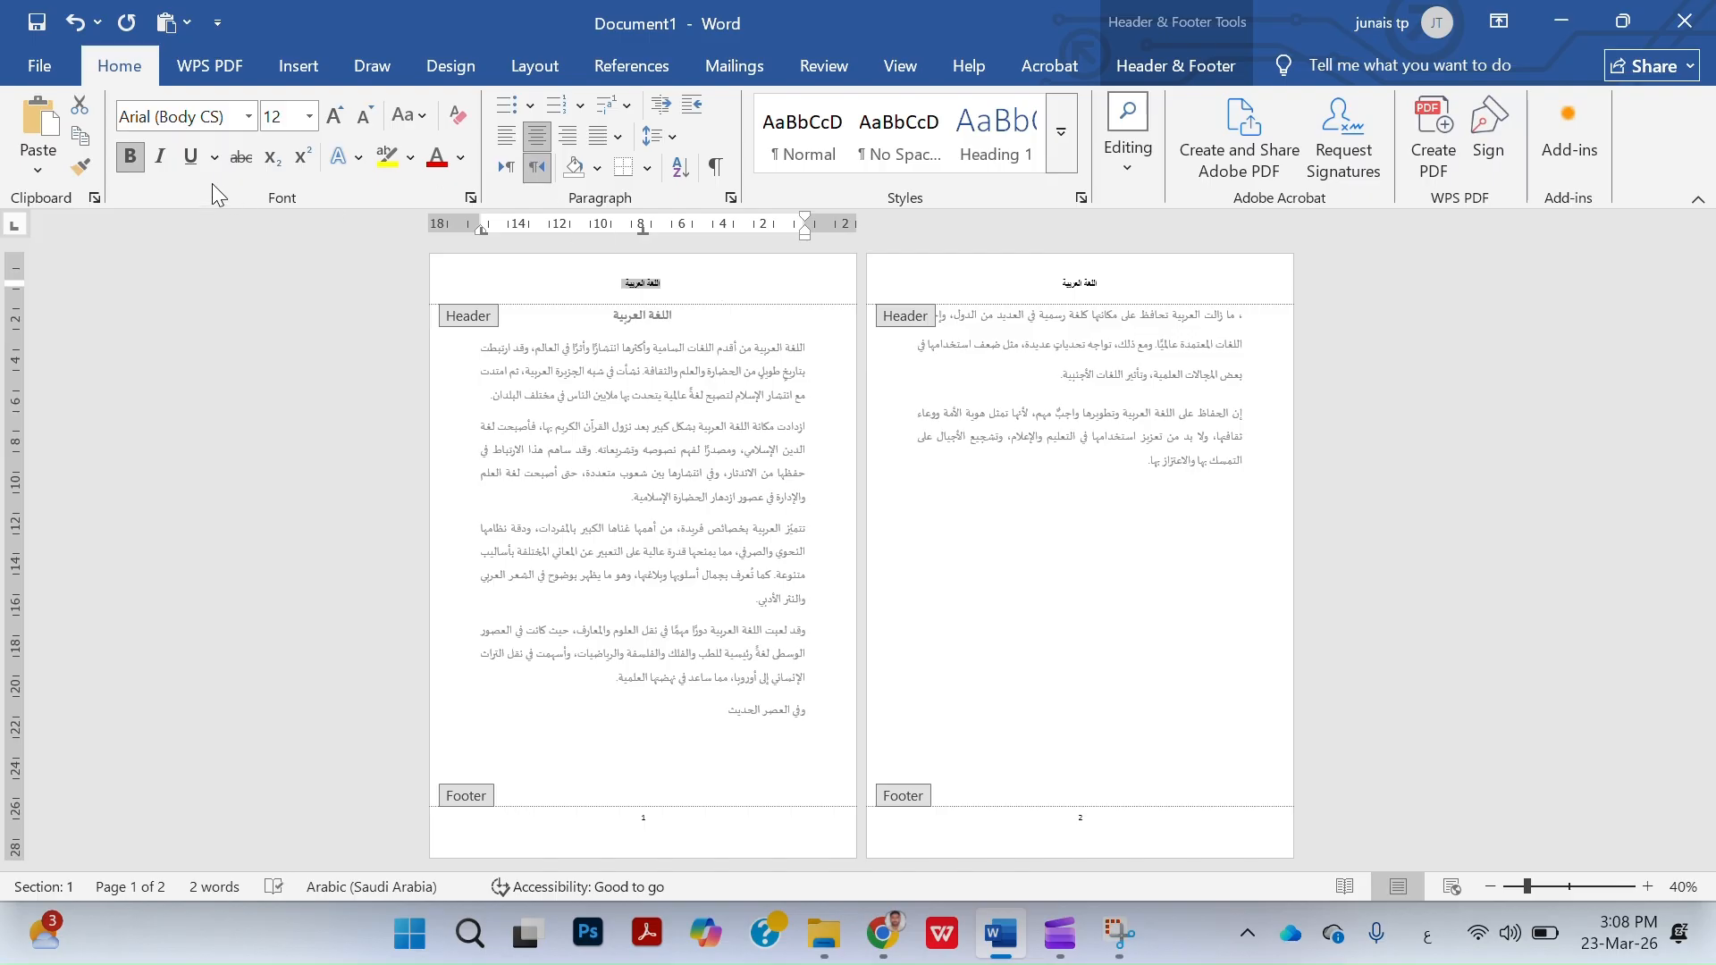
click(163, 158)
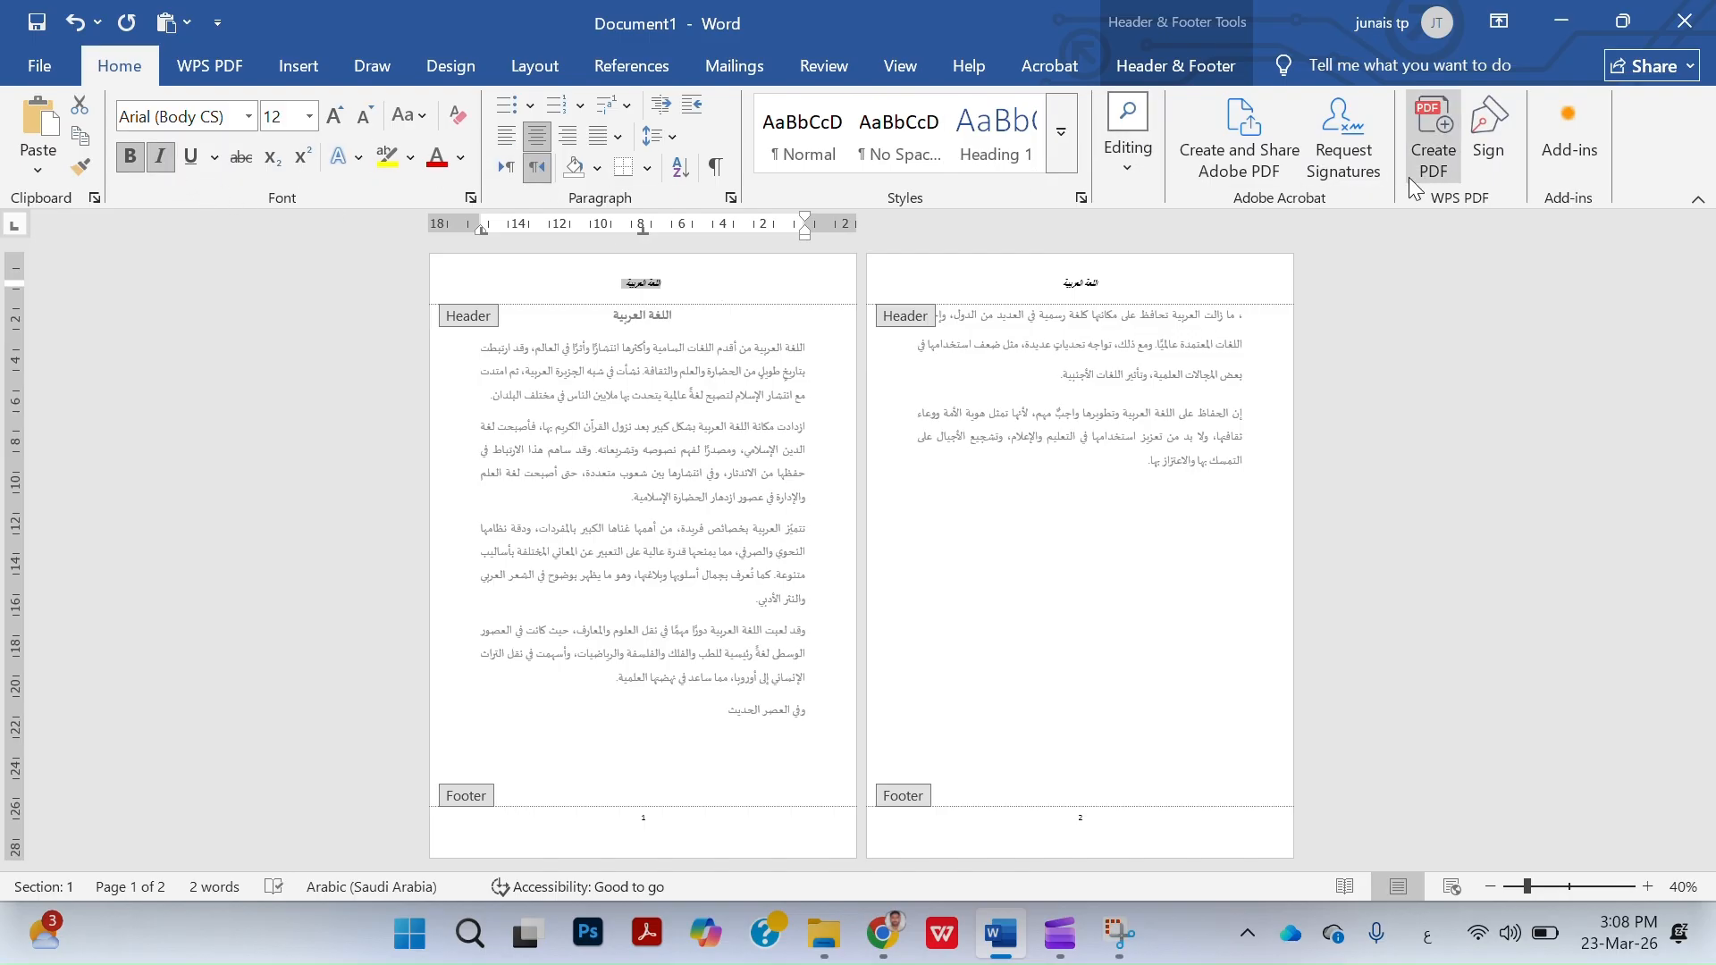
click(1167, 79)
click(1461, 148)
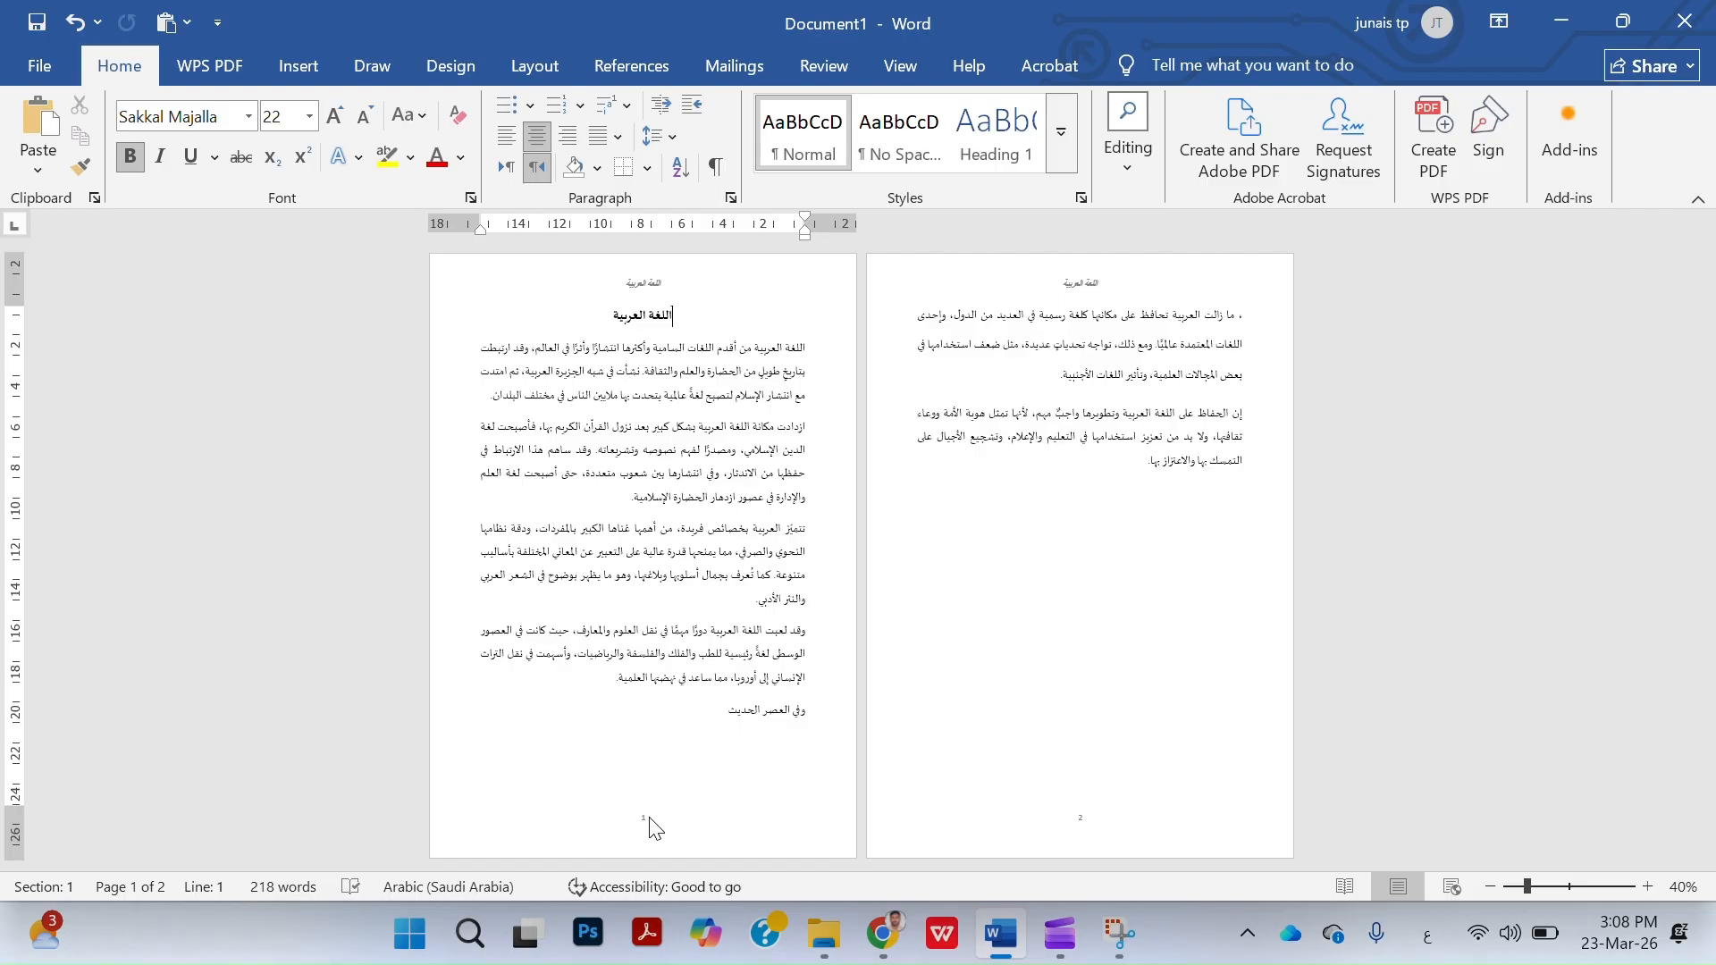
Examine the footer page numbers and the page number placement choices, including page margins and current position.
ctrl+scroll(656, 828, up, 2)
scroll(652, 822, down, 3)
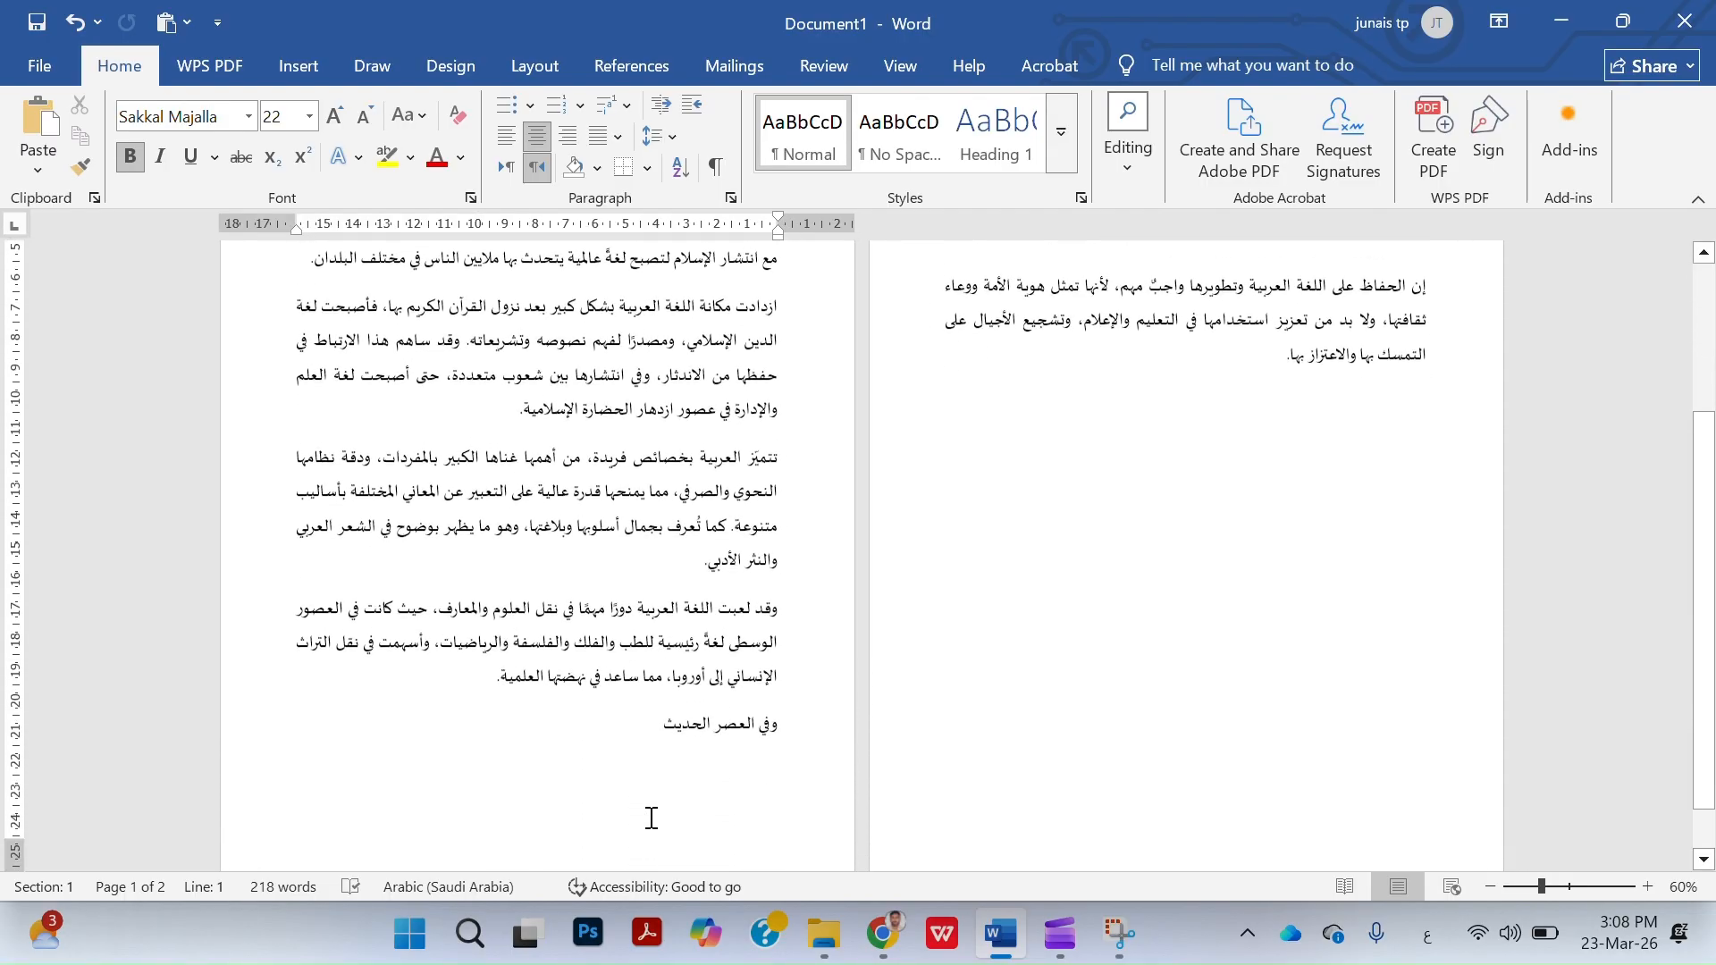
scroll(652, 818, down, 1)
scroll(652, 819, down, 2)
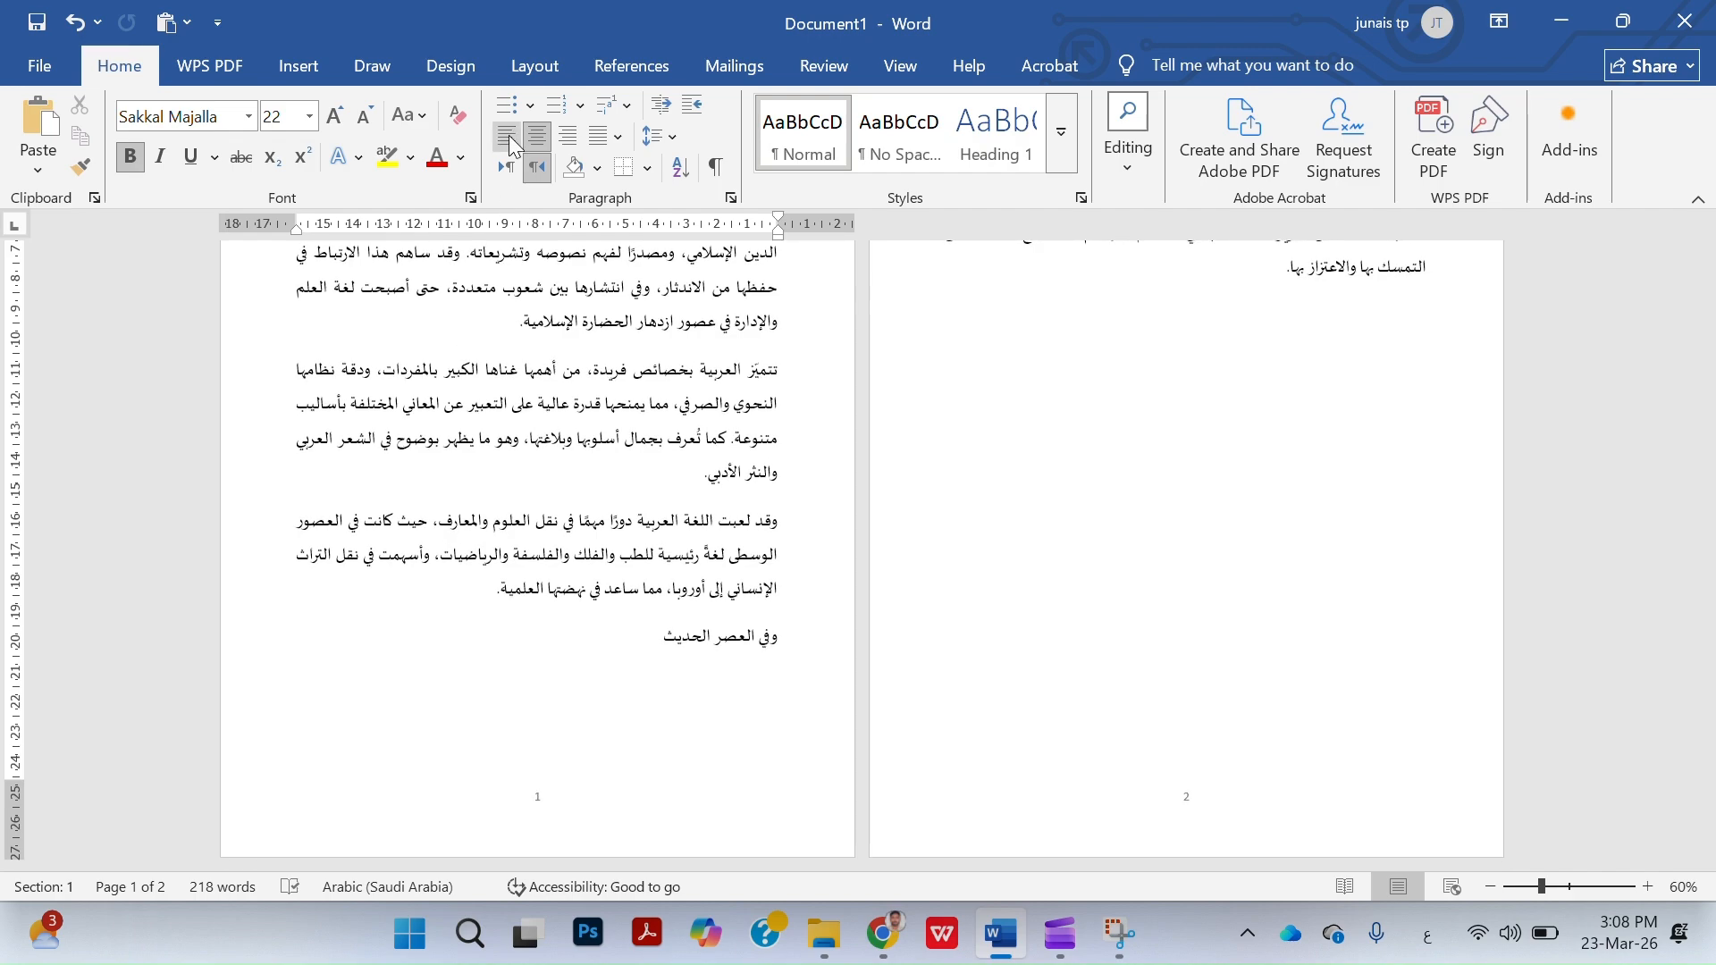
click(313, 71)
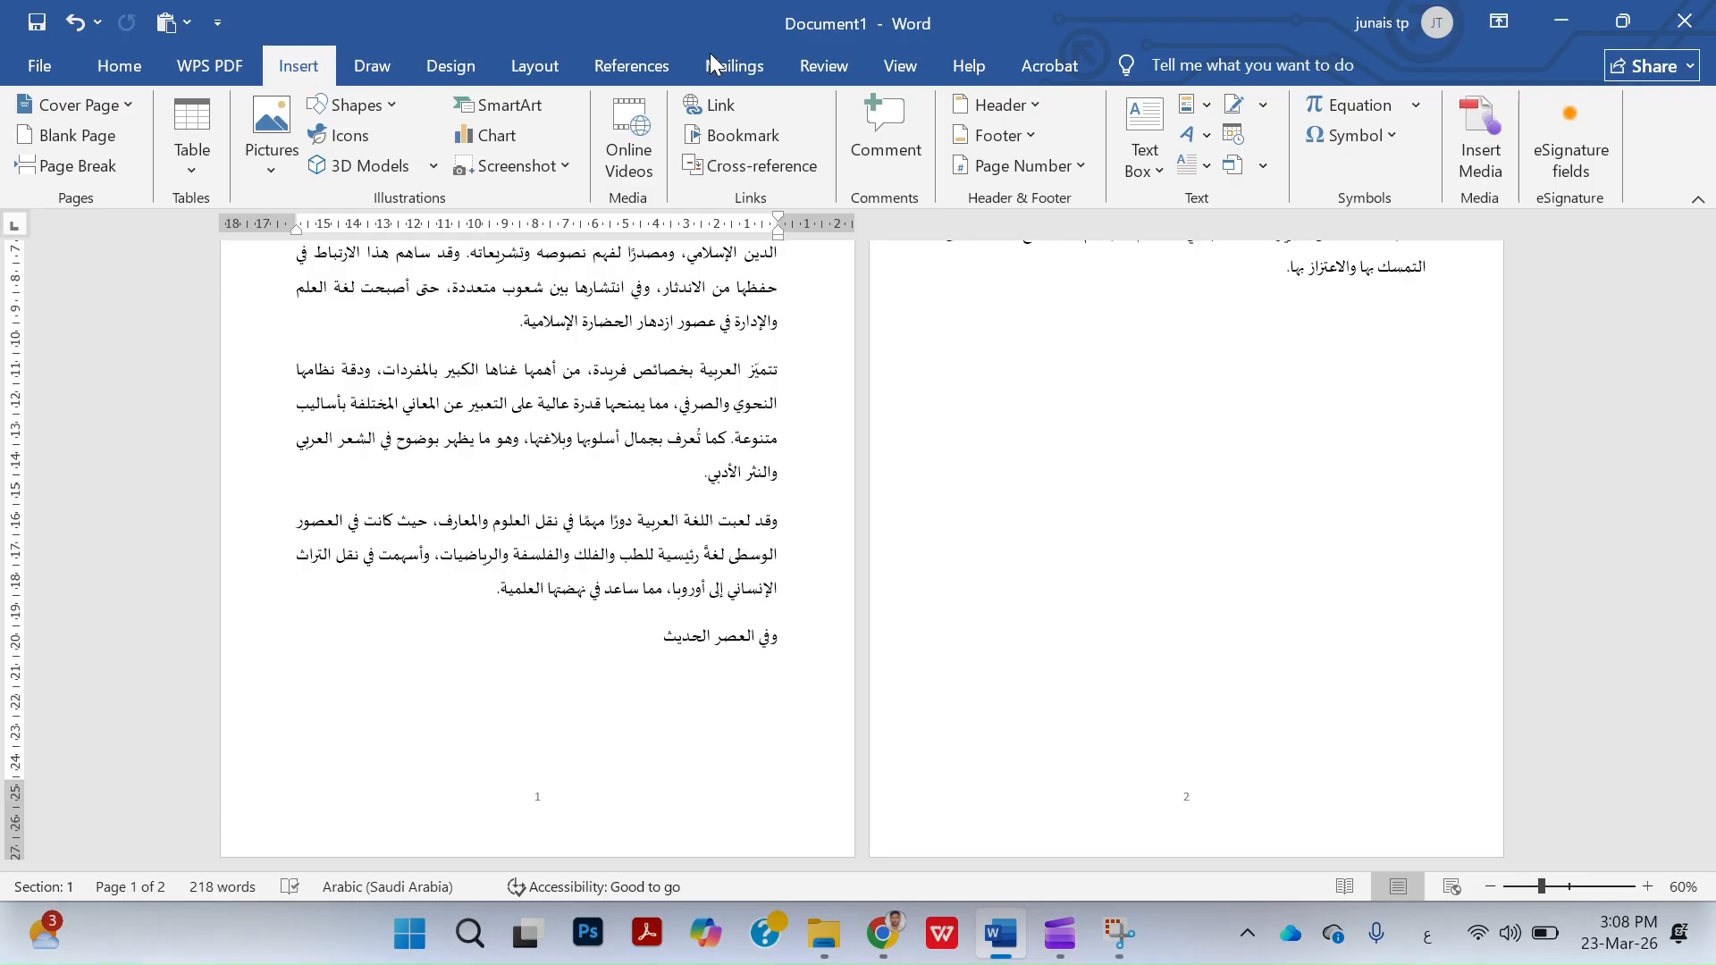
key(super+shift+s)
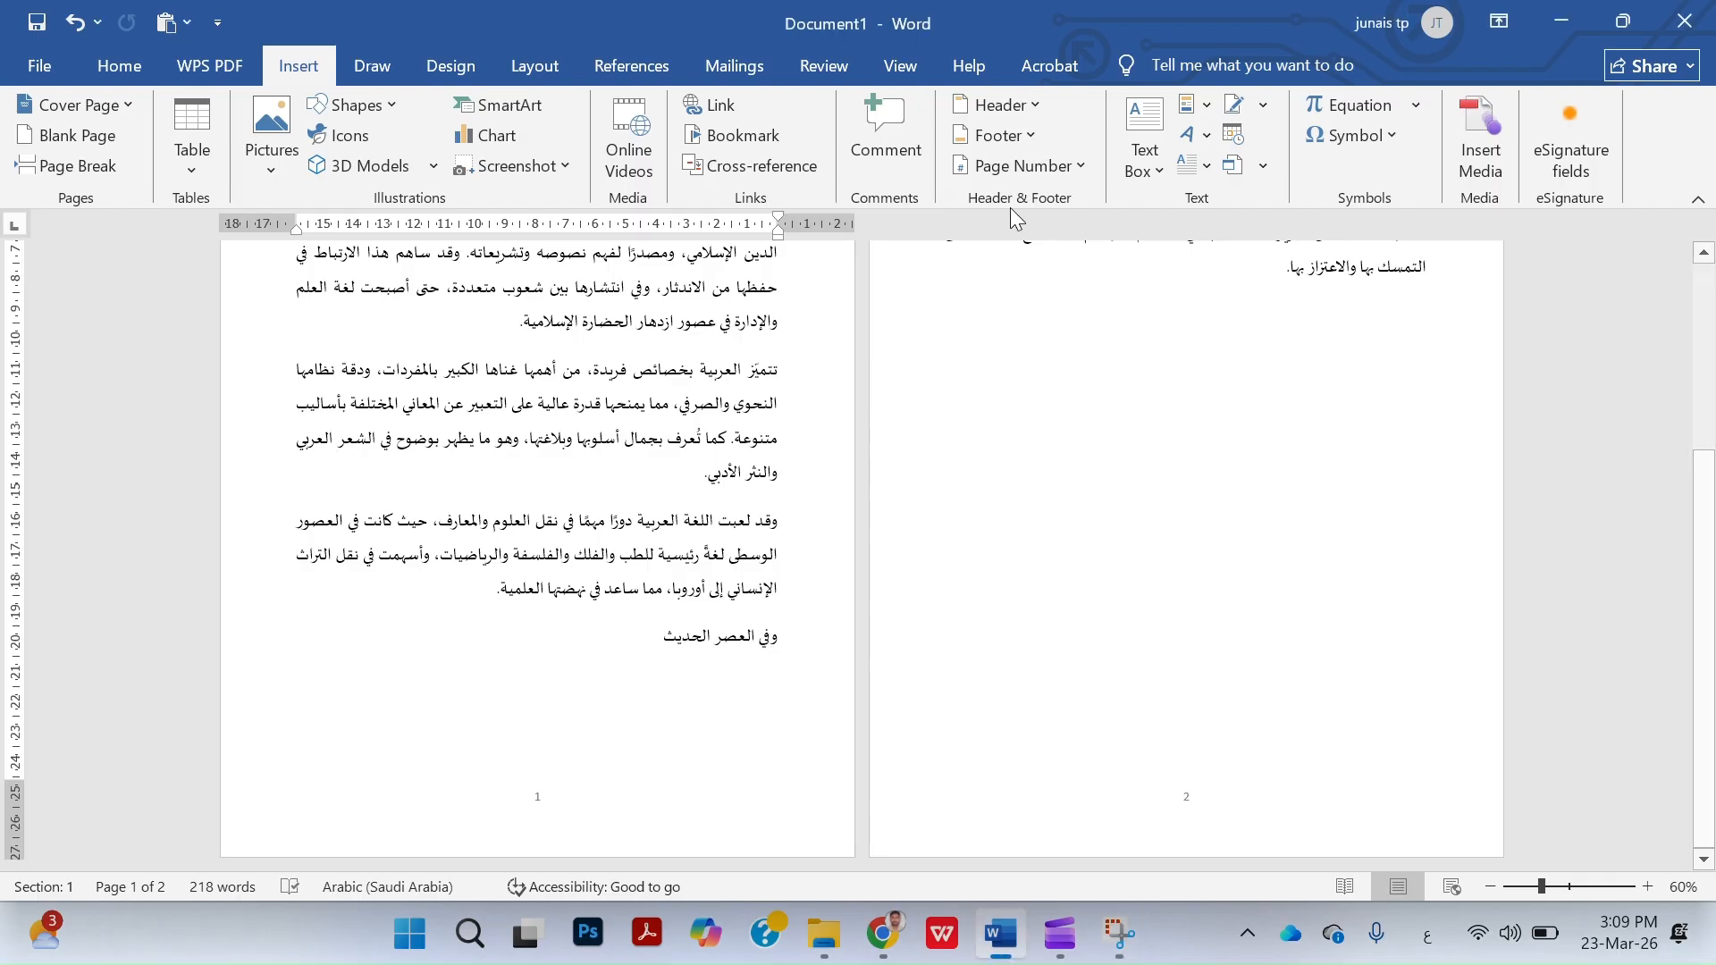
click(1019, 170)
click(1029, 170)
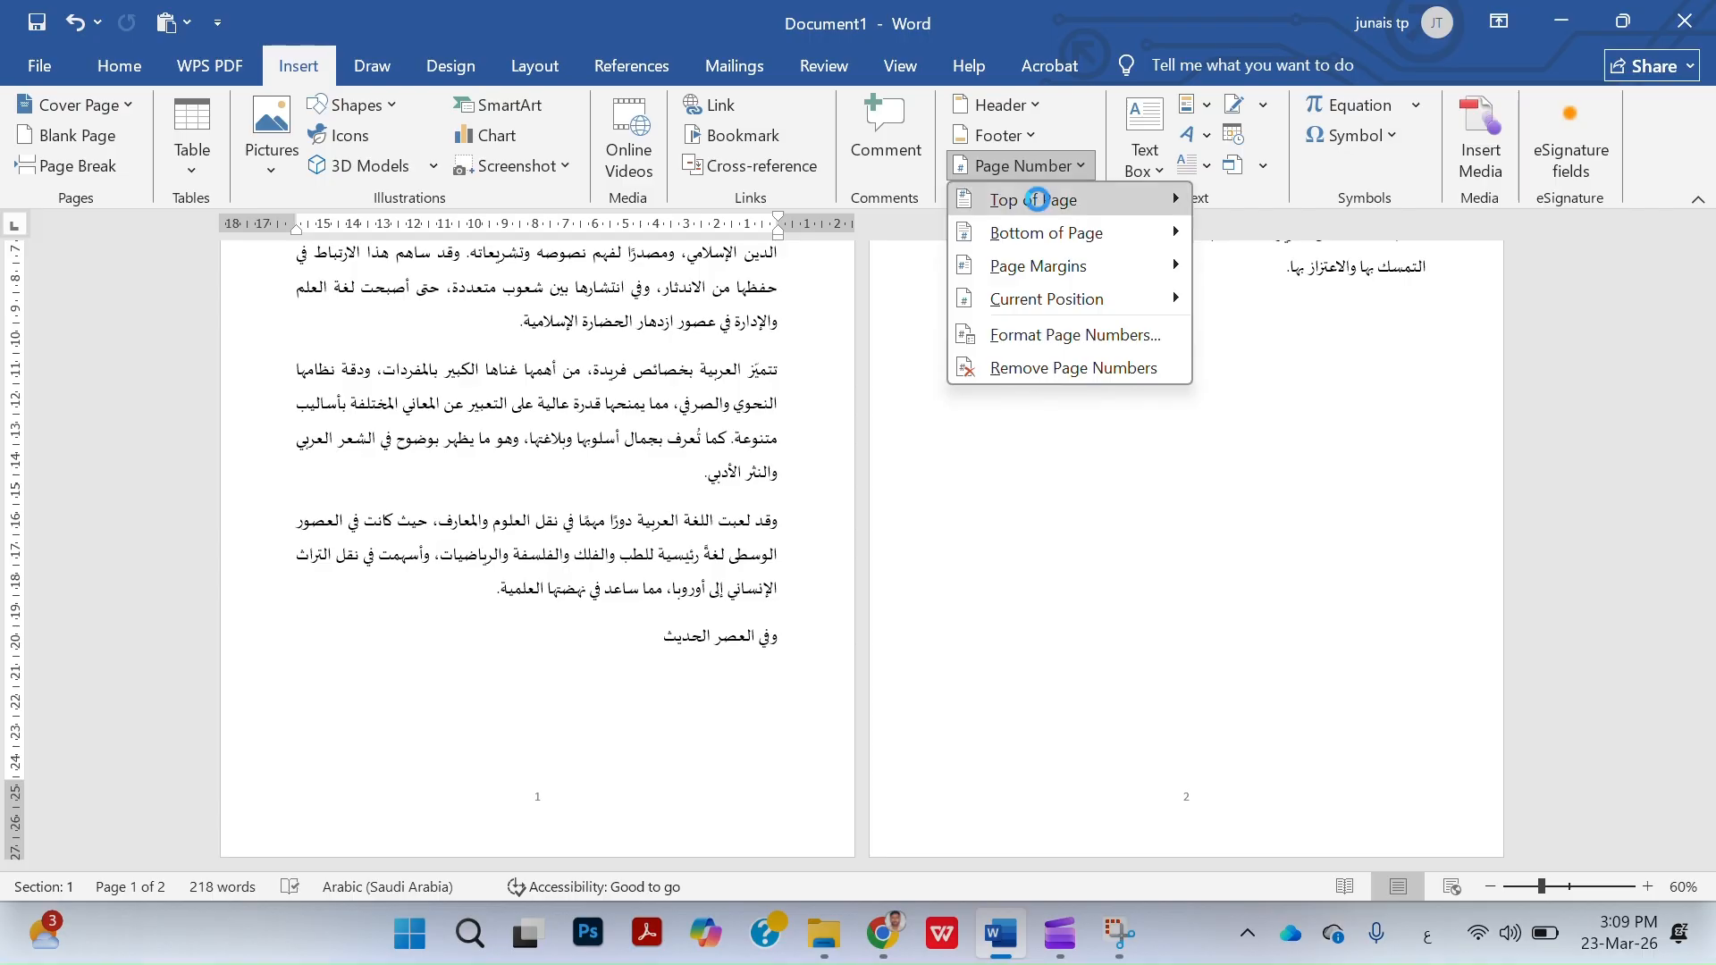
mouse_move(1085, 239)
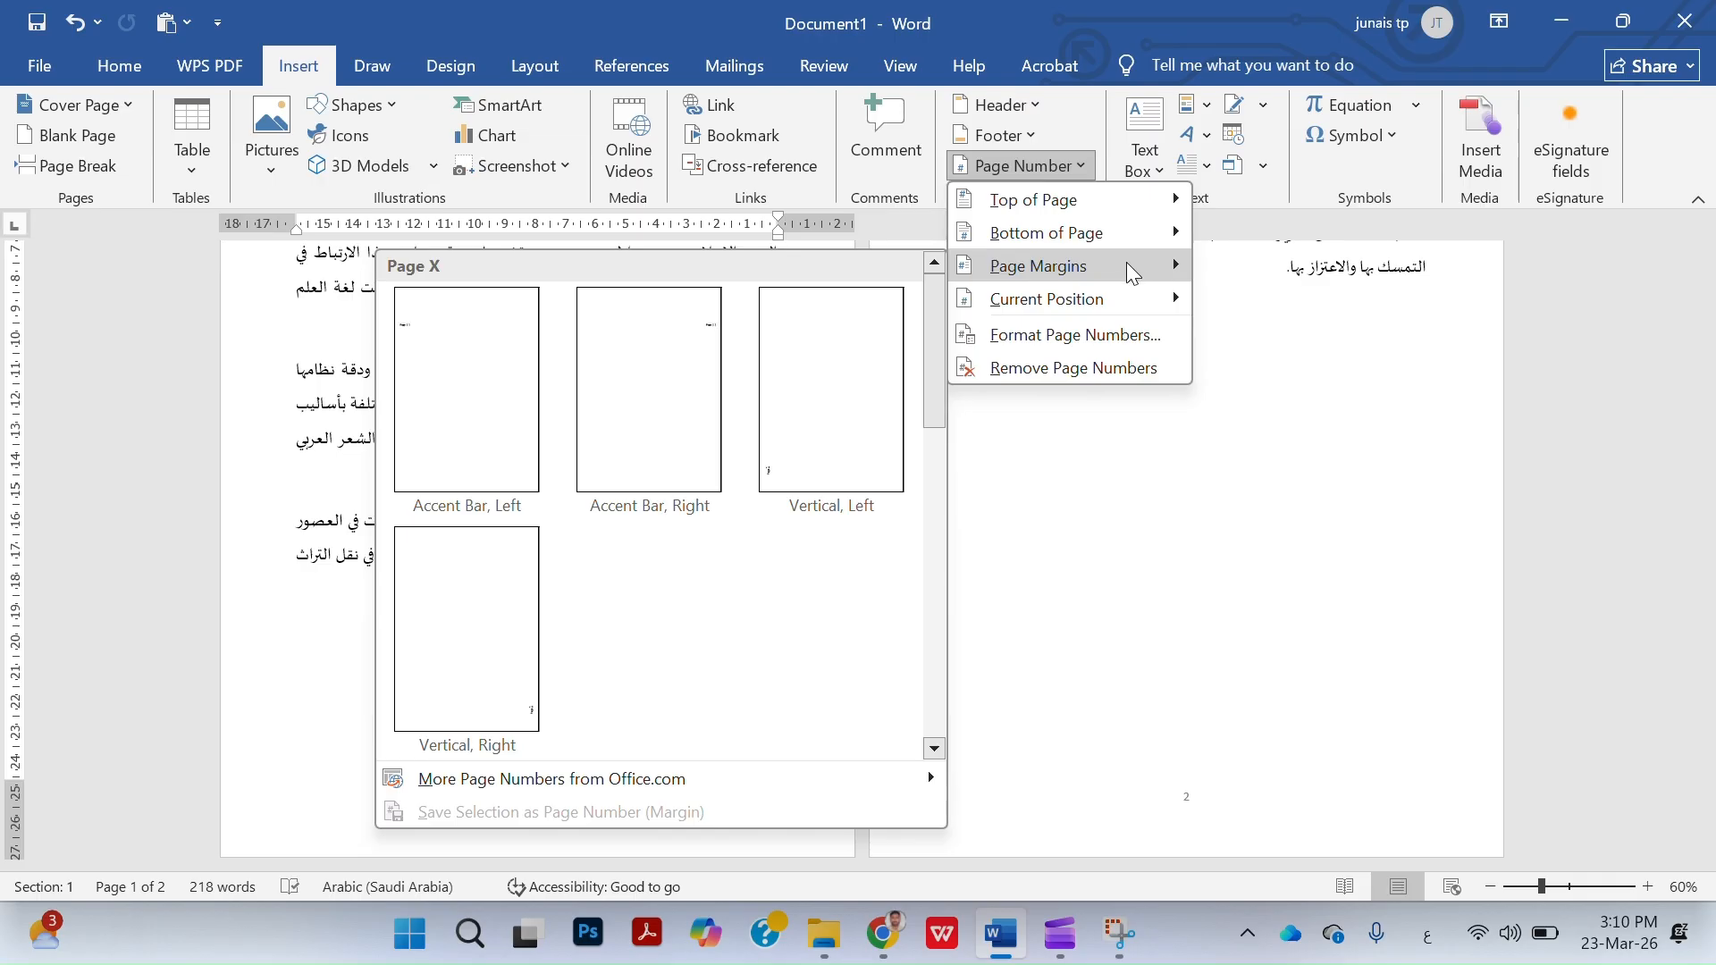
mouse_move(1111, 291)
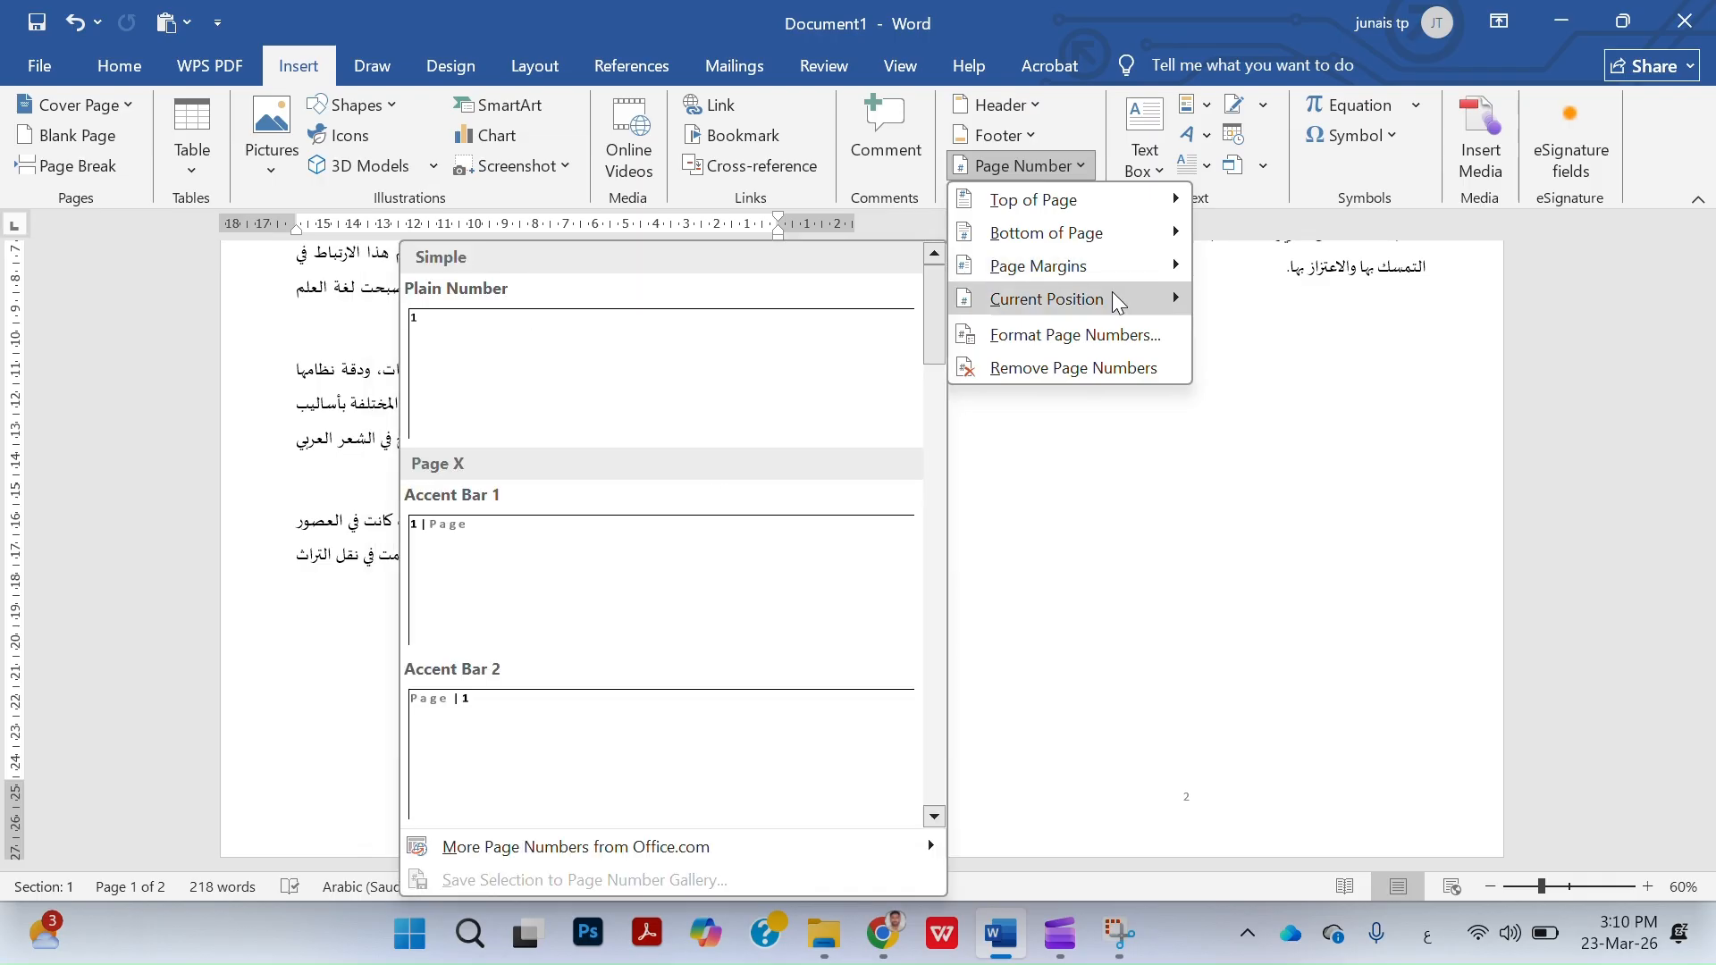
click(1354, 419)
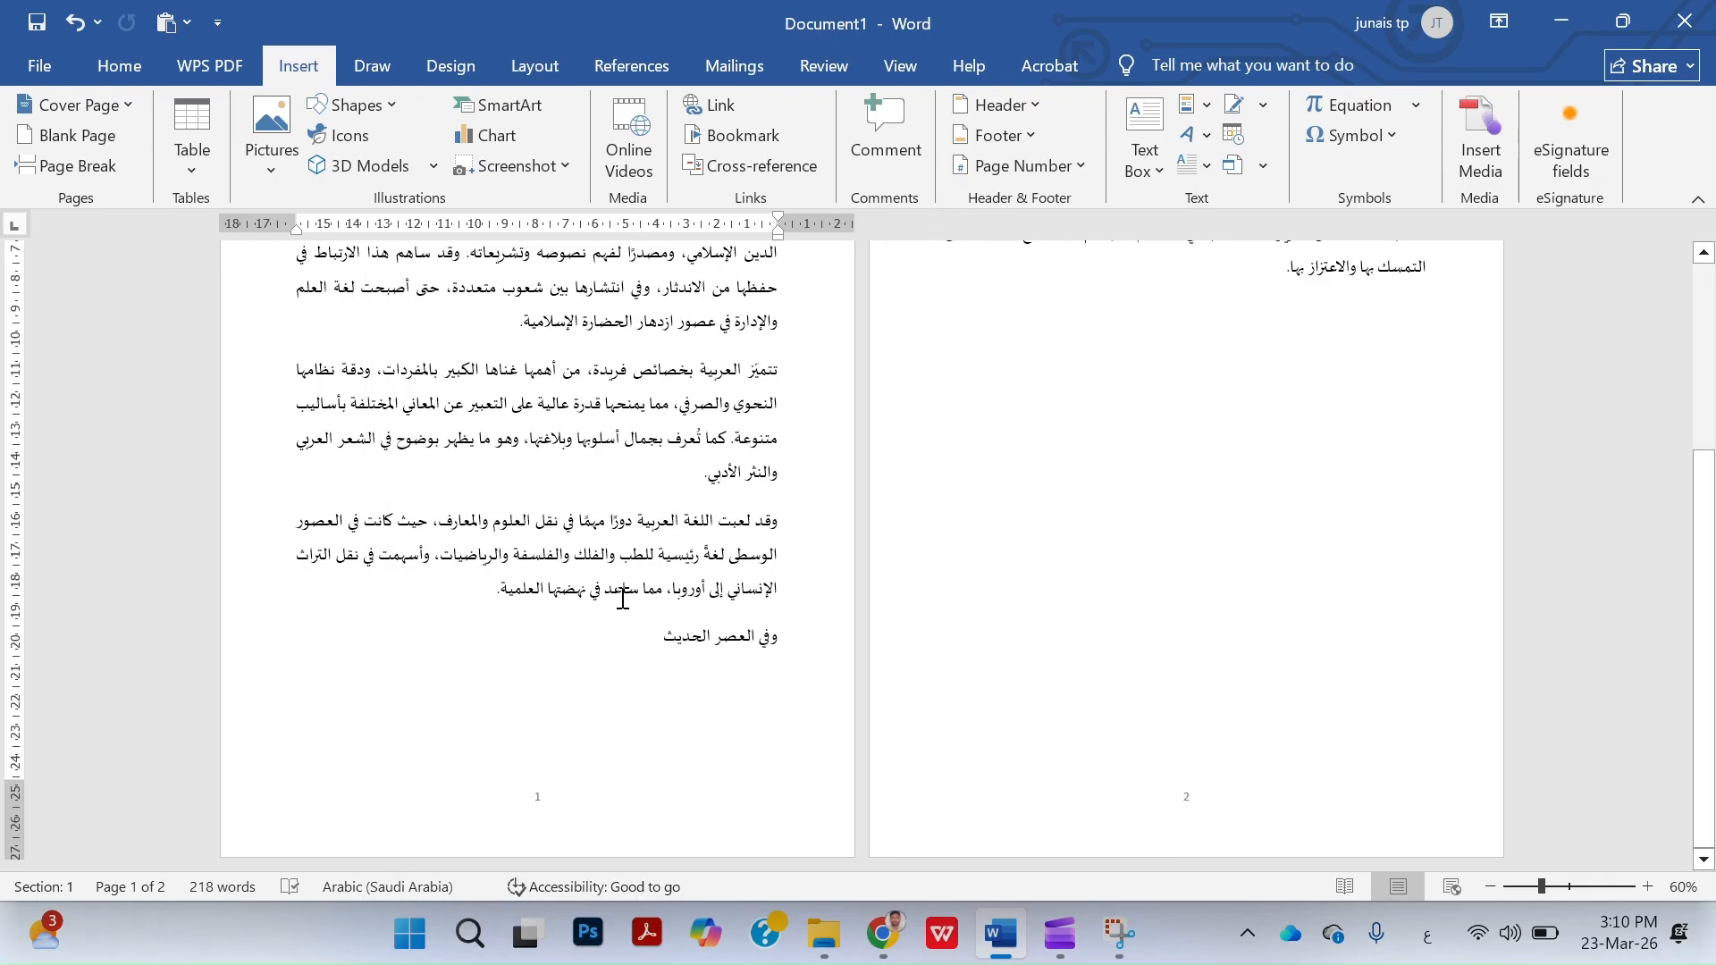
Try a Plain Number page number at the current position after the last line of page 1, and delete it.
click(1056, 170)
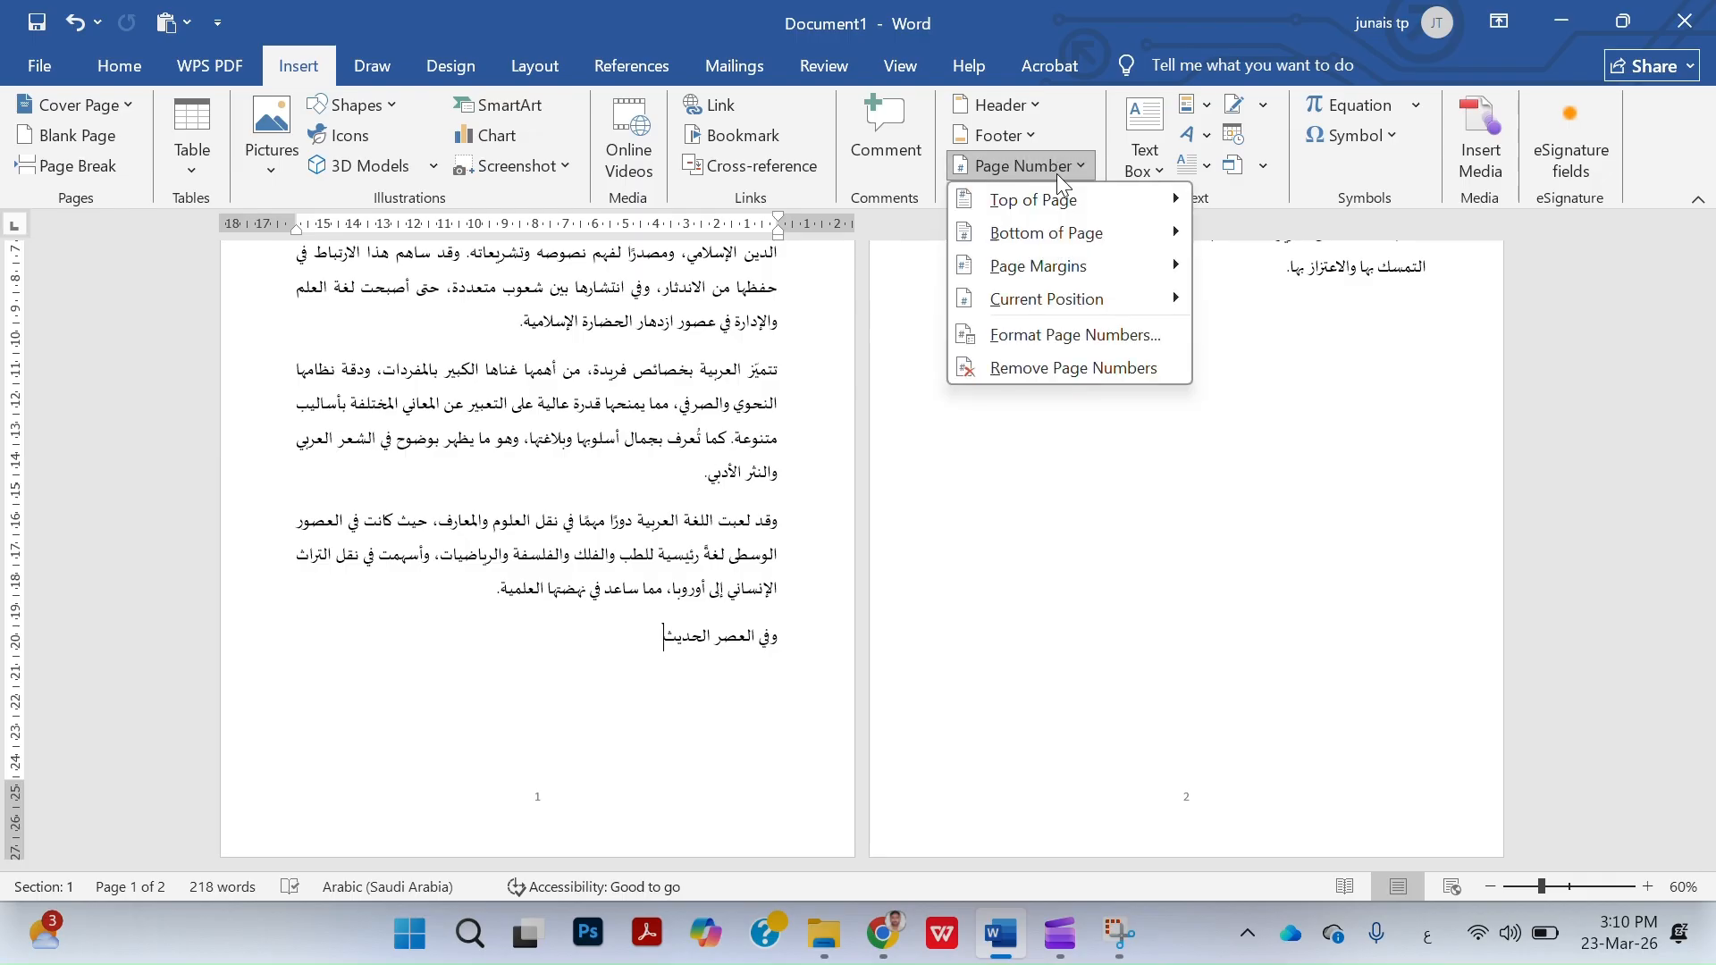
mouse_move(1038, 297)
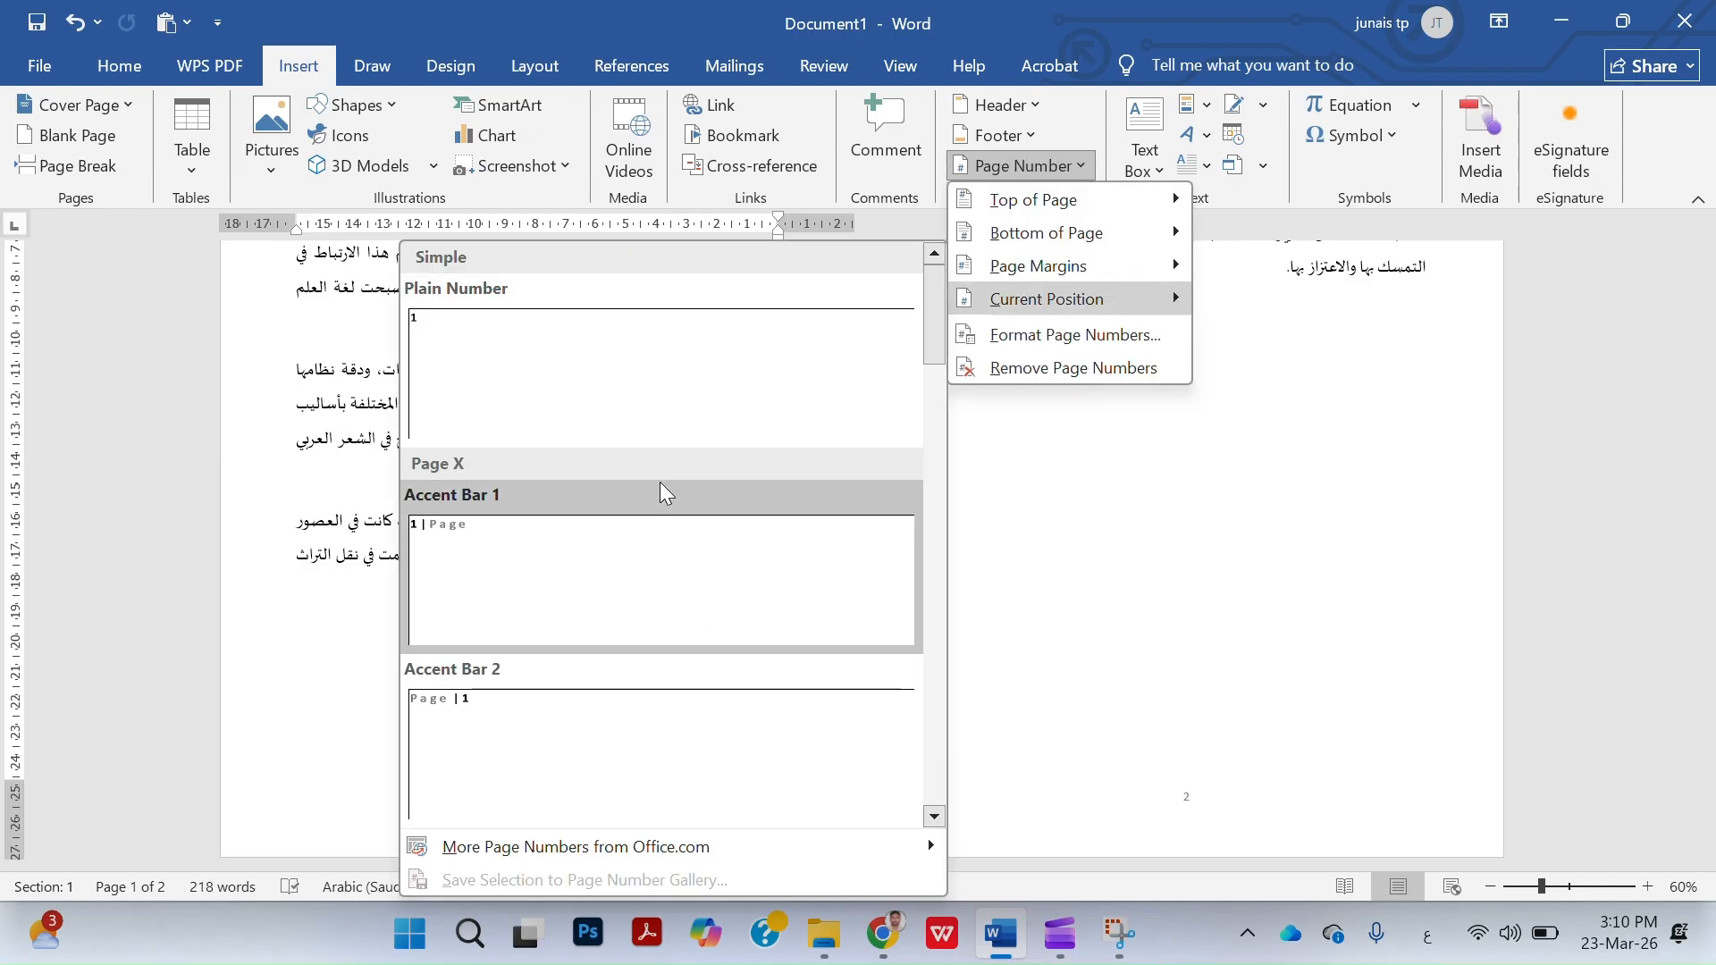
click(743, 373)
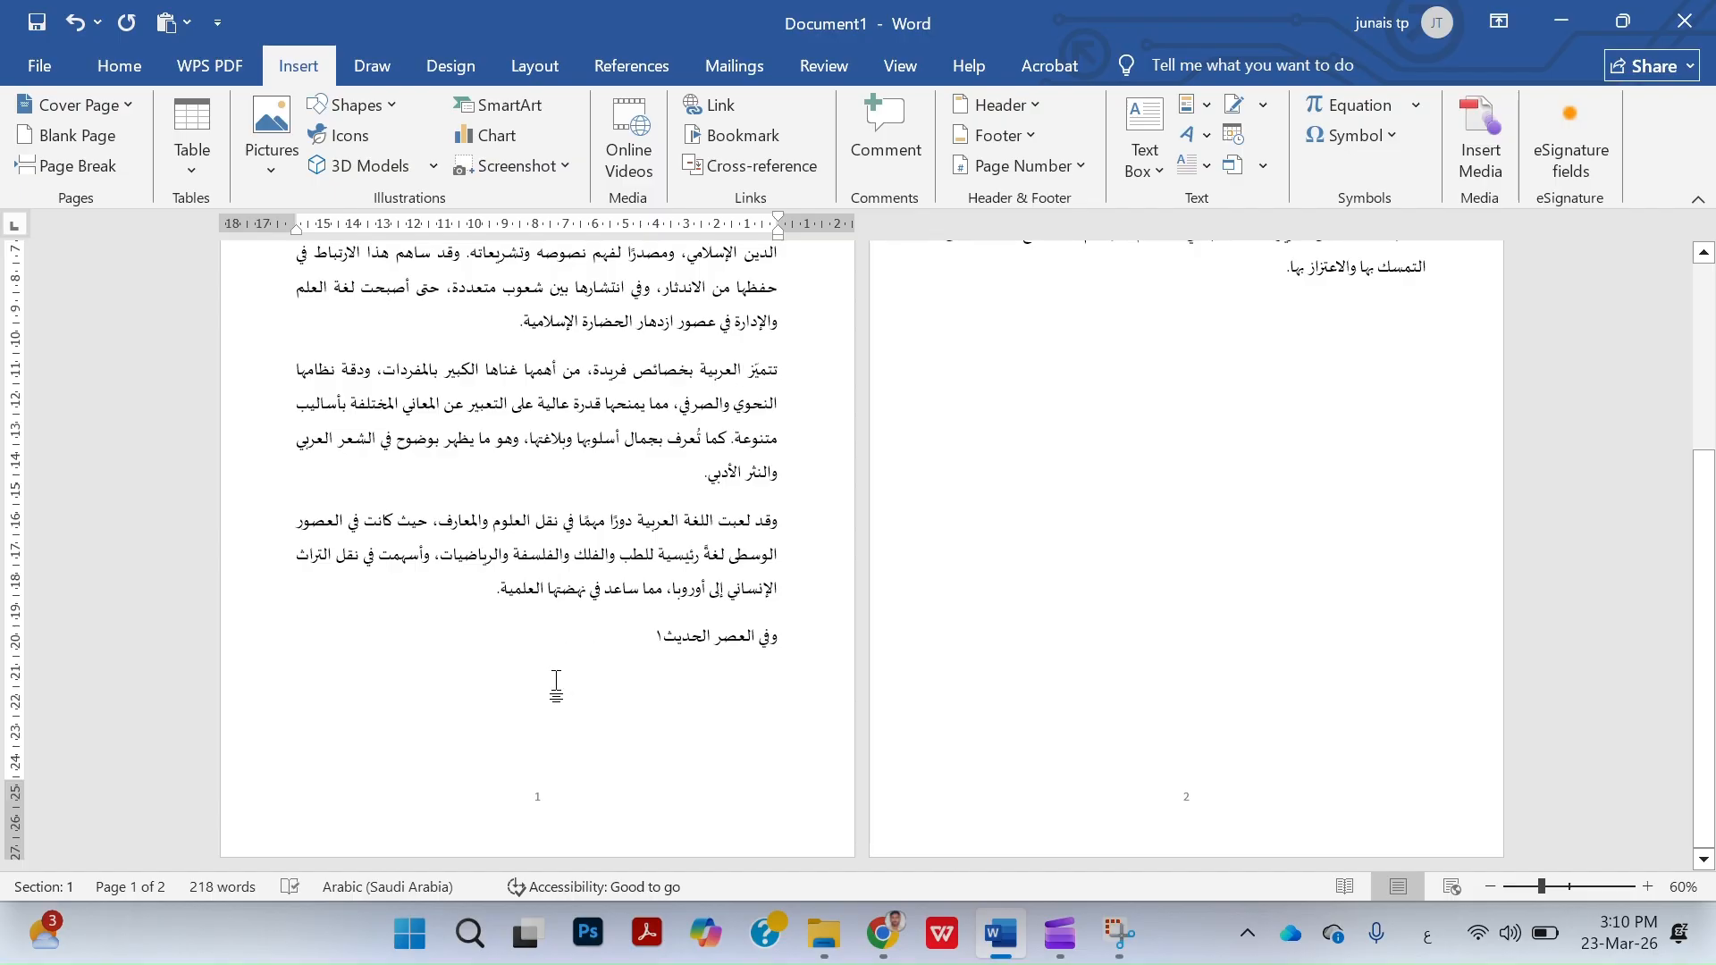
double_click(663, 636)
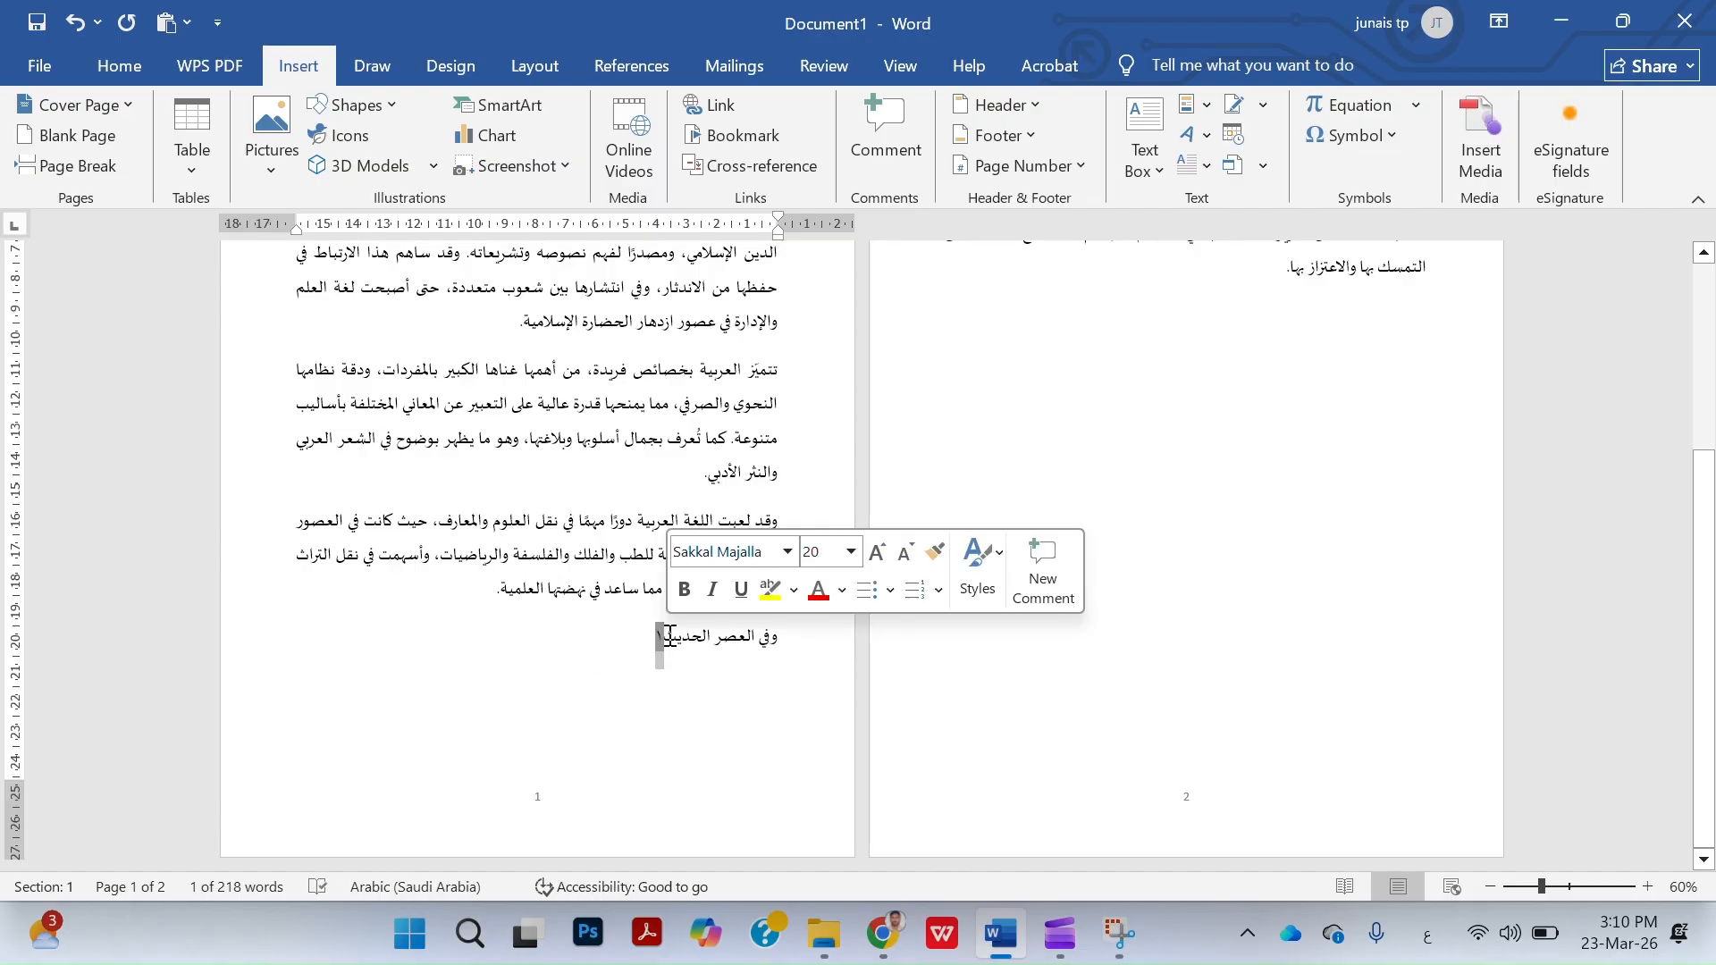
key(Delete)
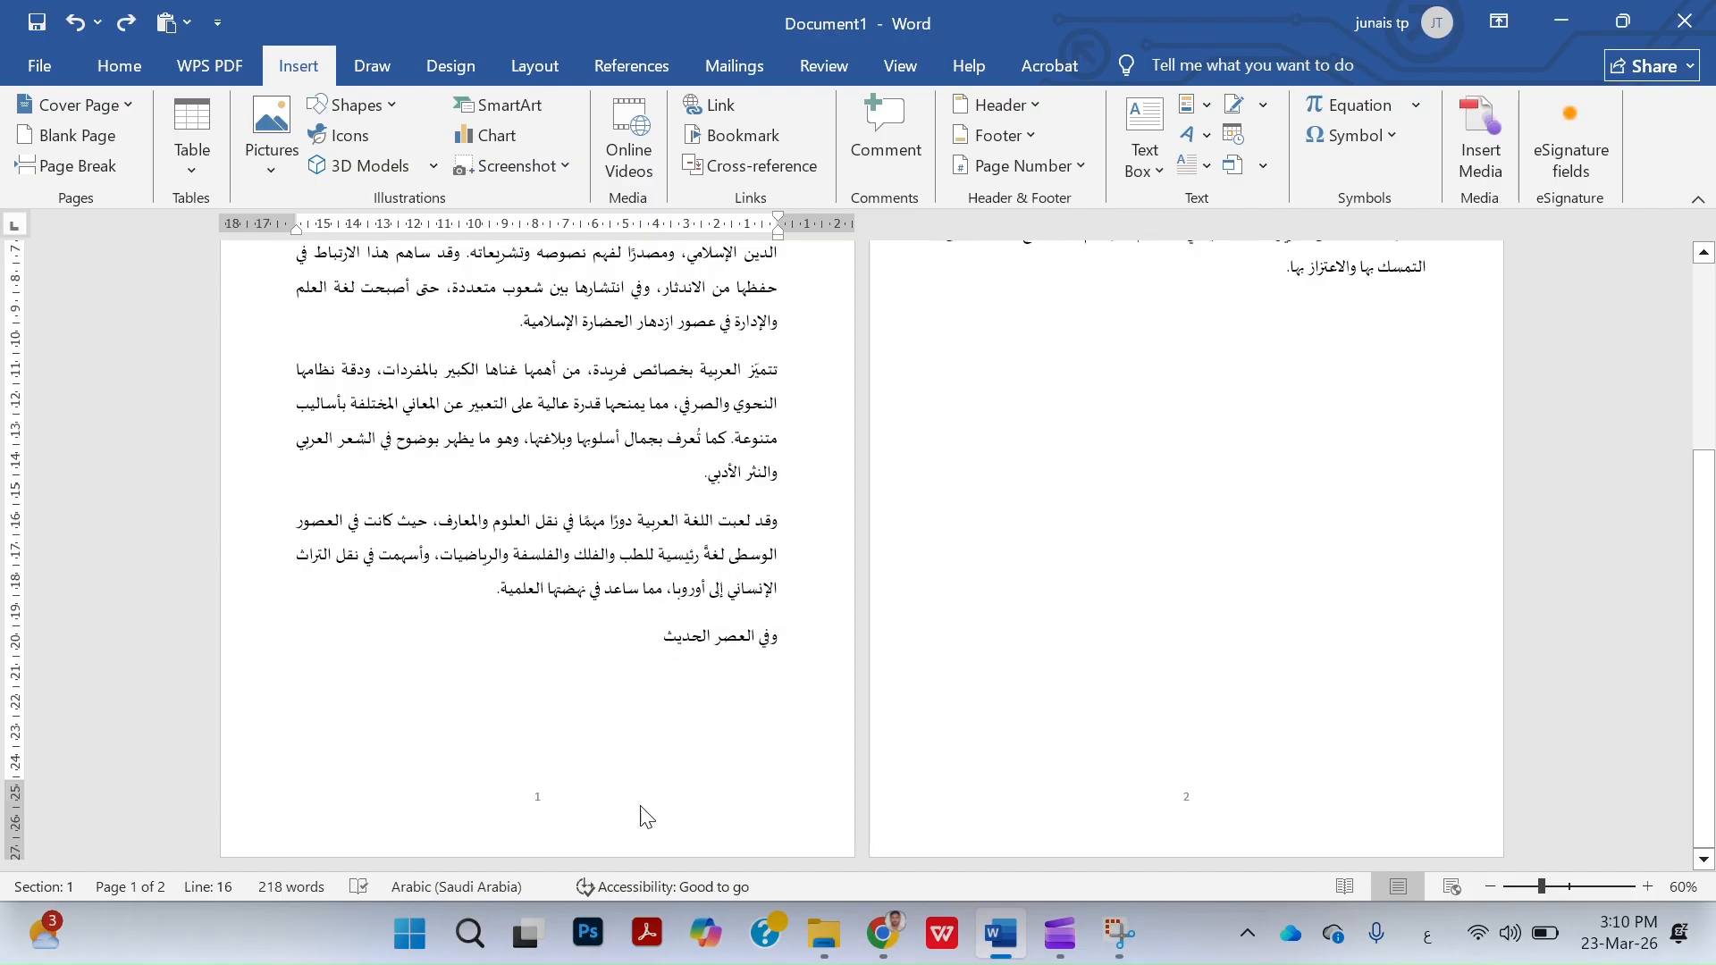
Insert a centered Plain Number 2 page number at the top of the pages.
click(1037, 166)
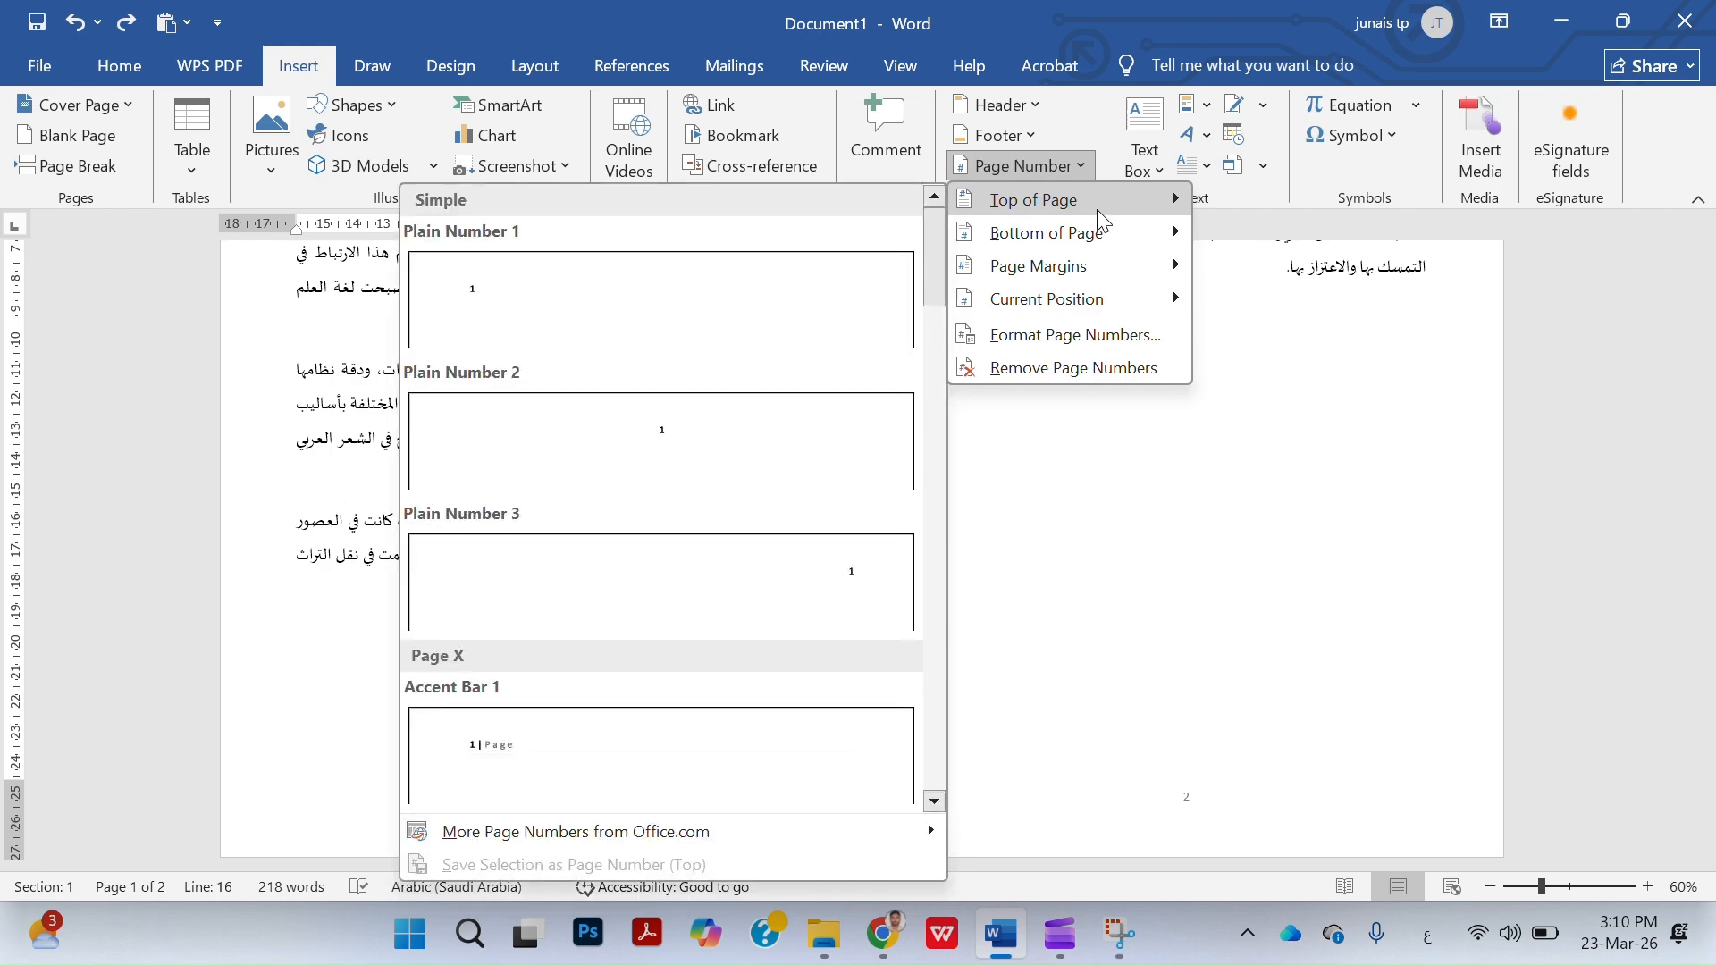
click(738, 440)
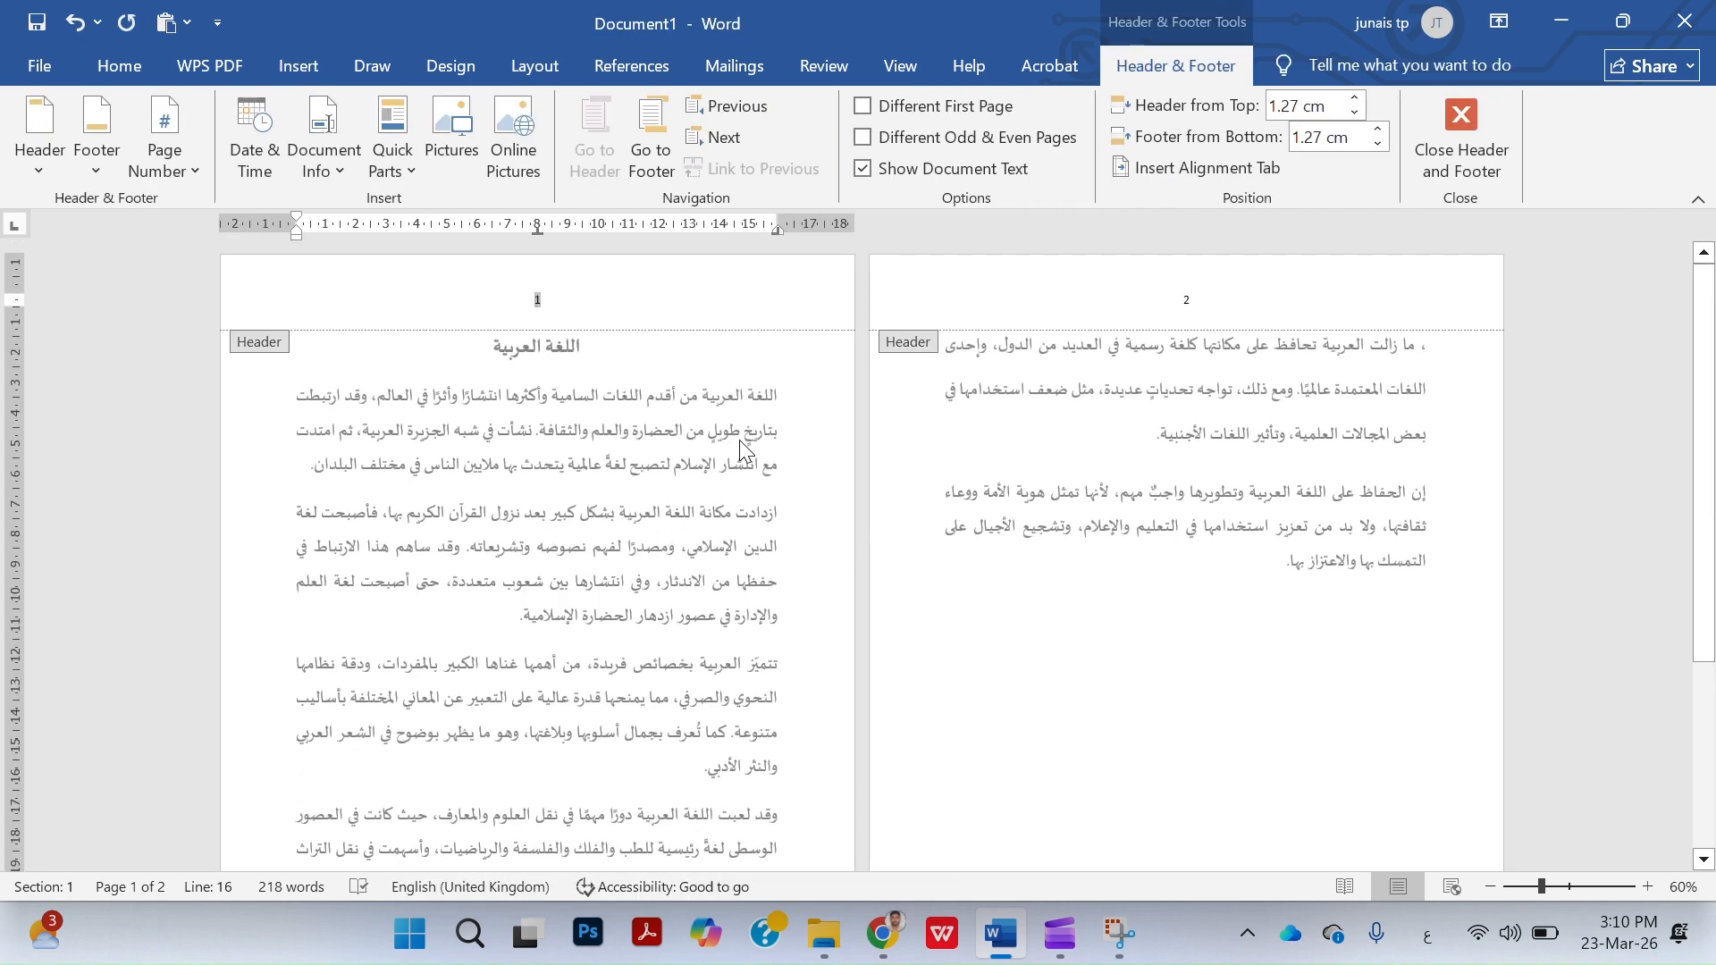
Leave header editing and apply the Intense Reference style to the document's title.
key(Escape)
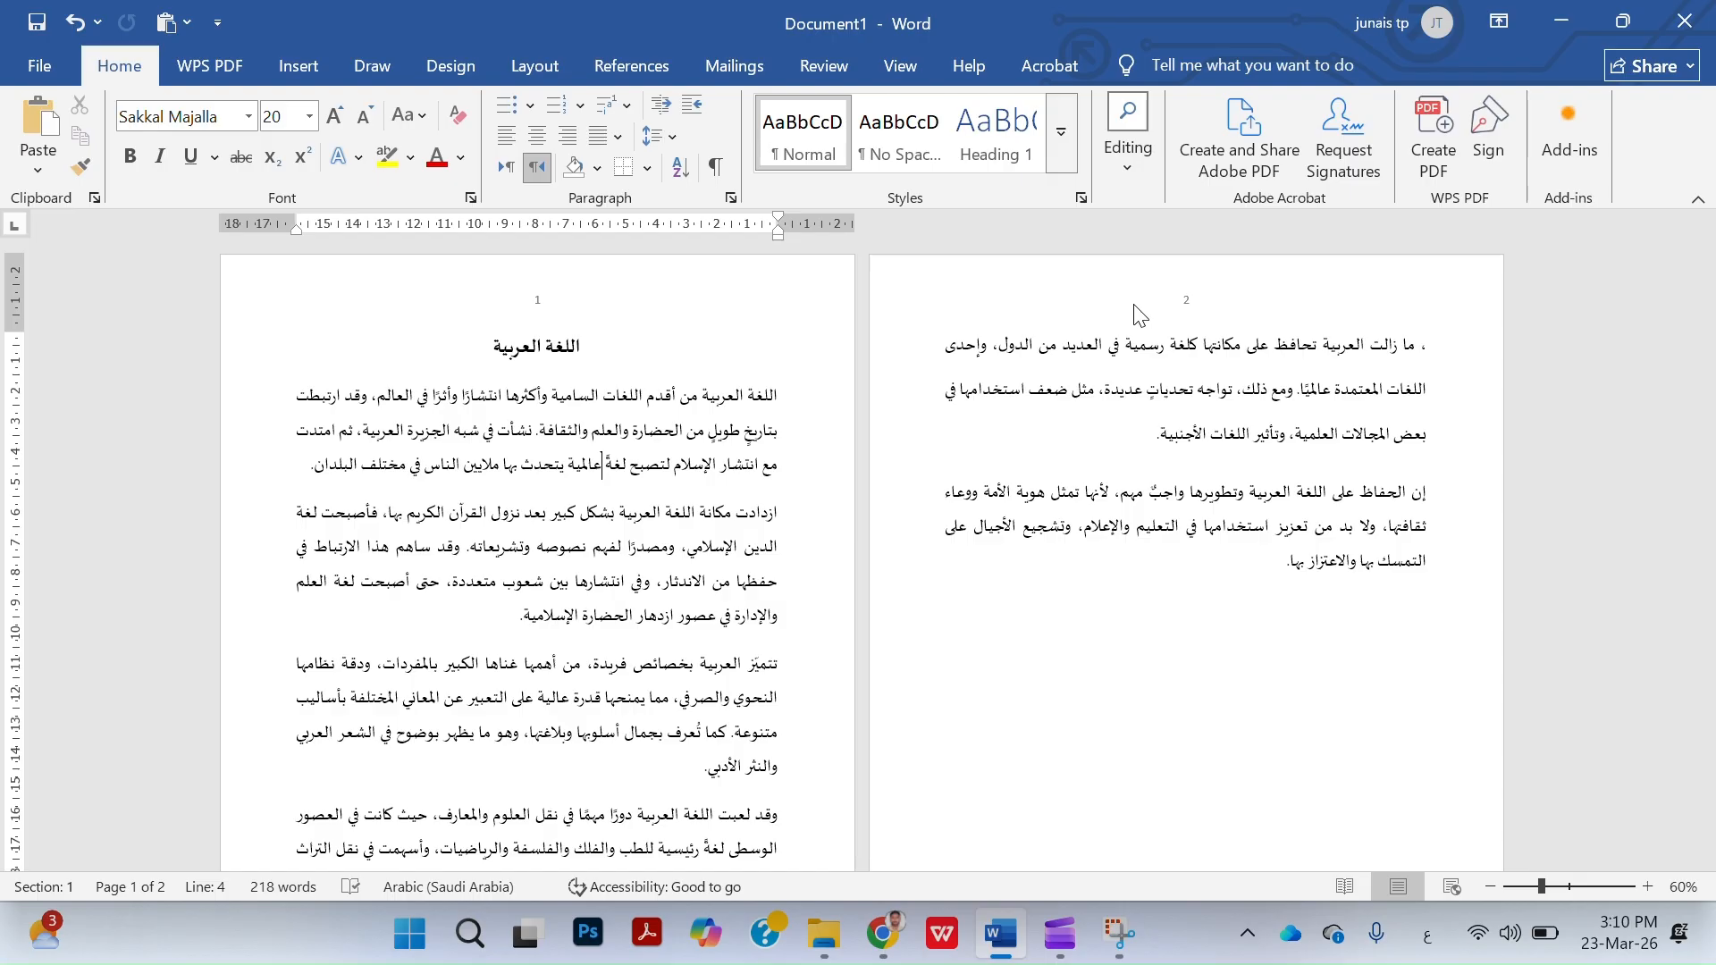
click(997, 130)
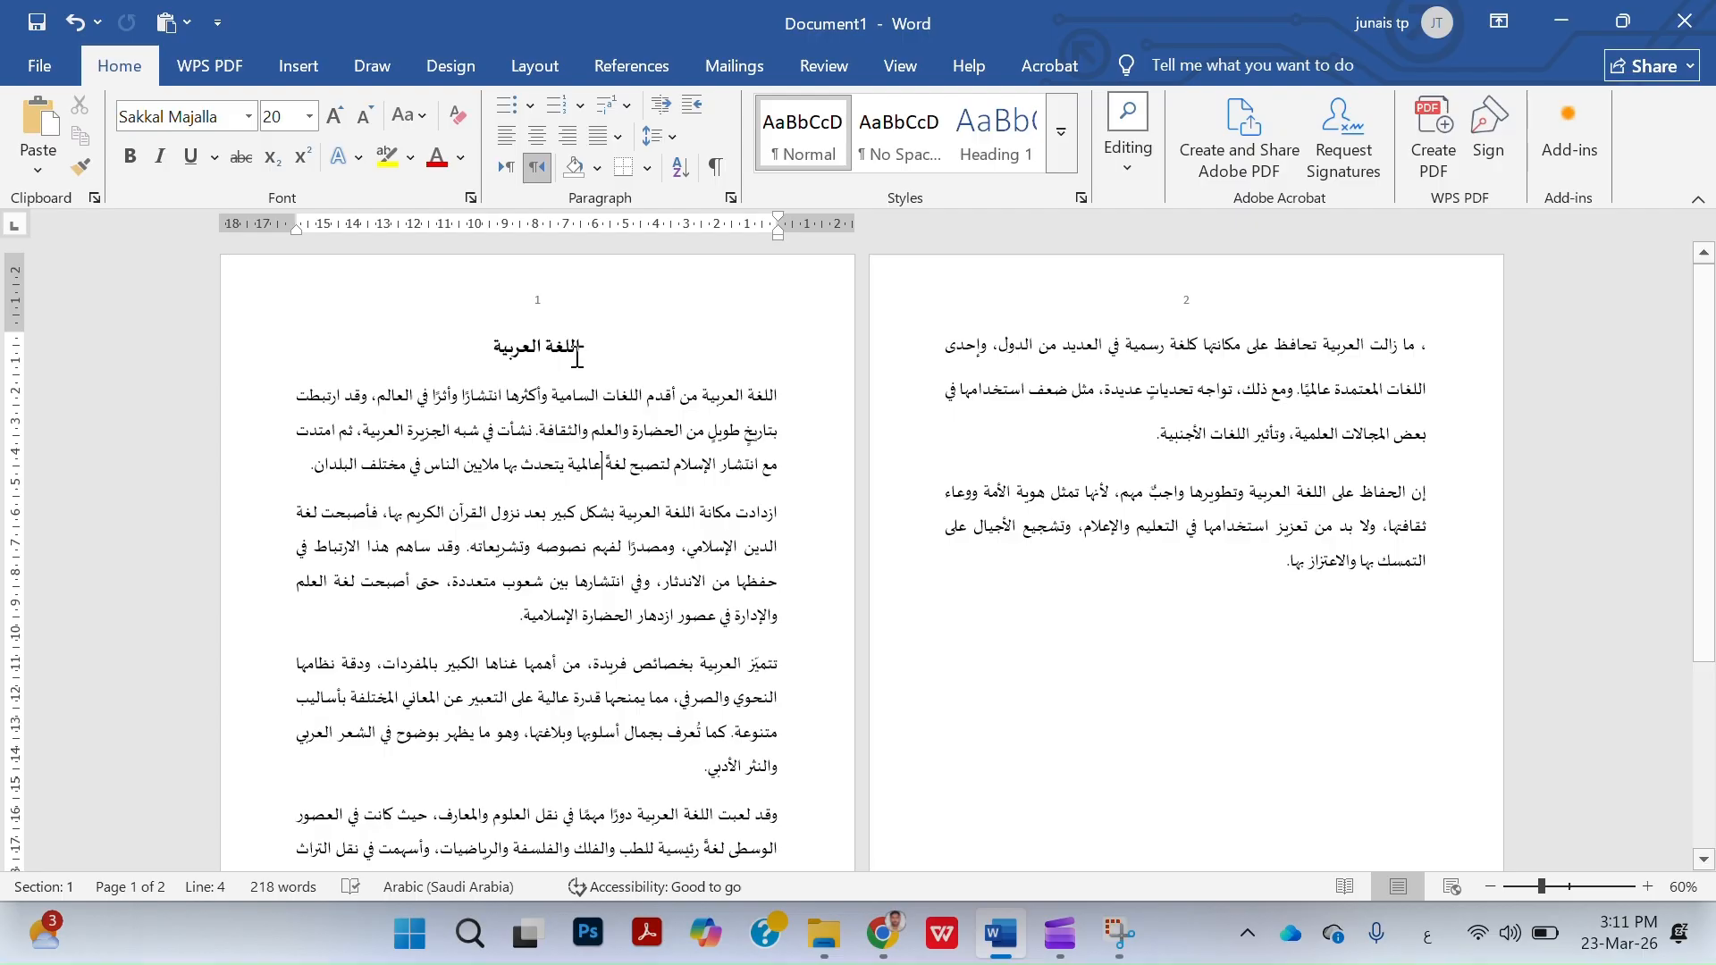
click(622, 352)
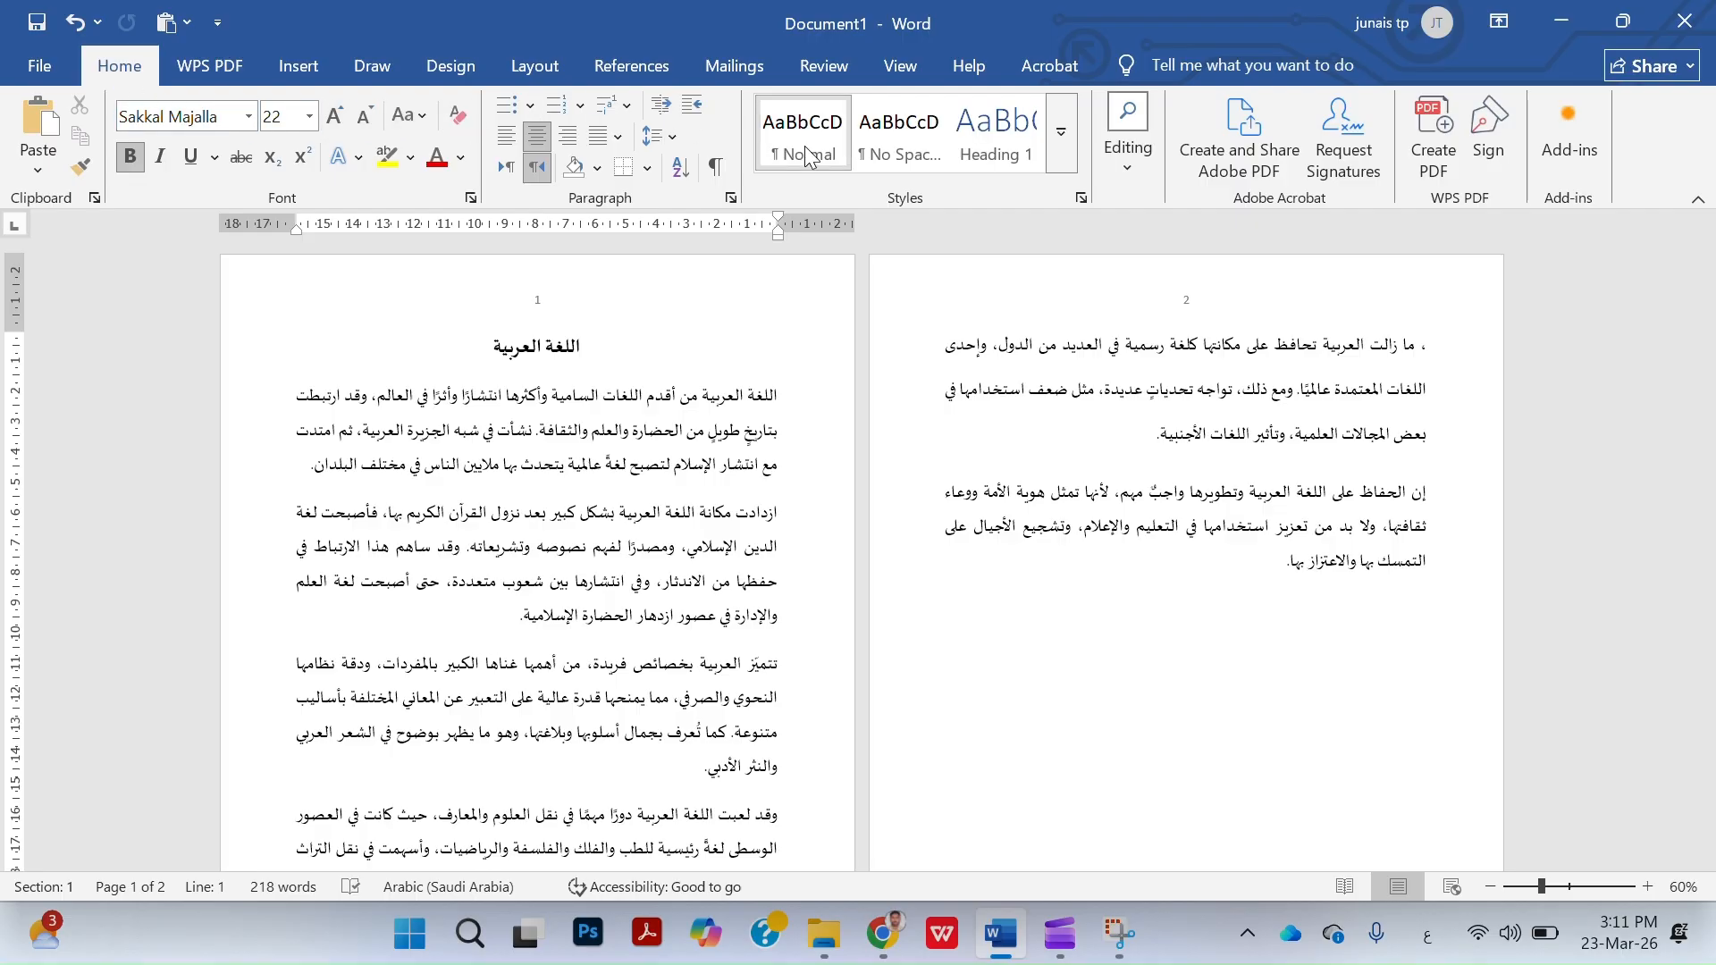
click(981, 138)
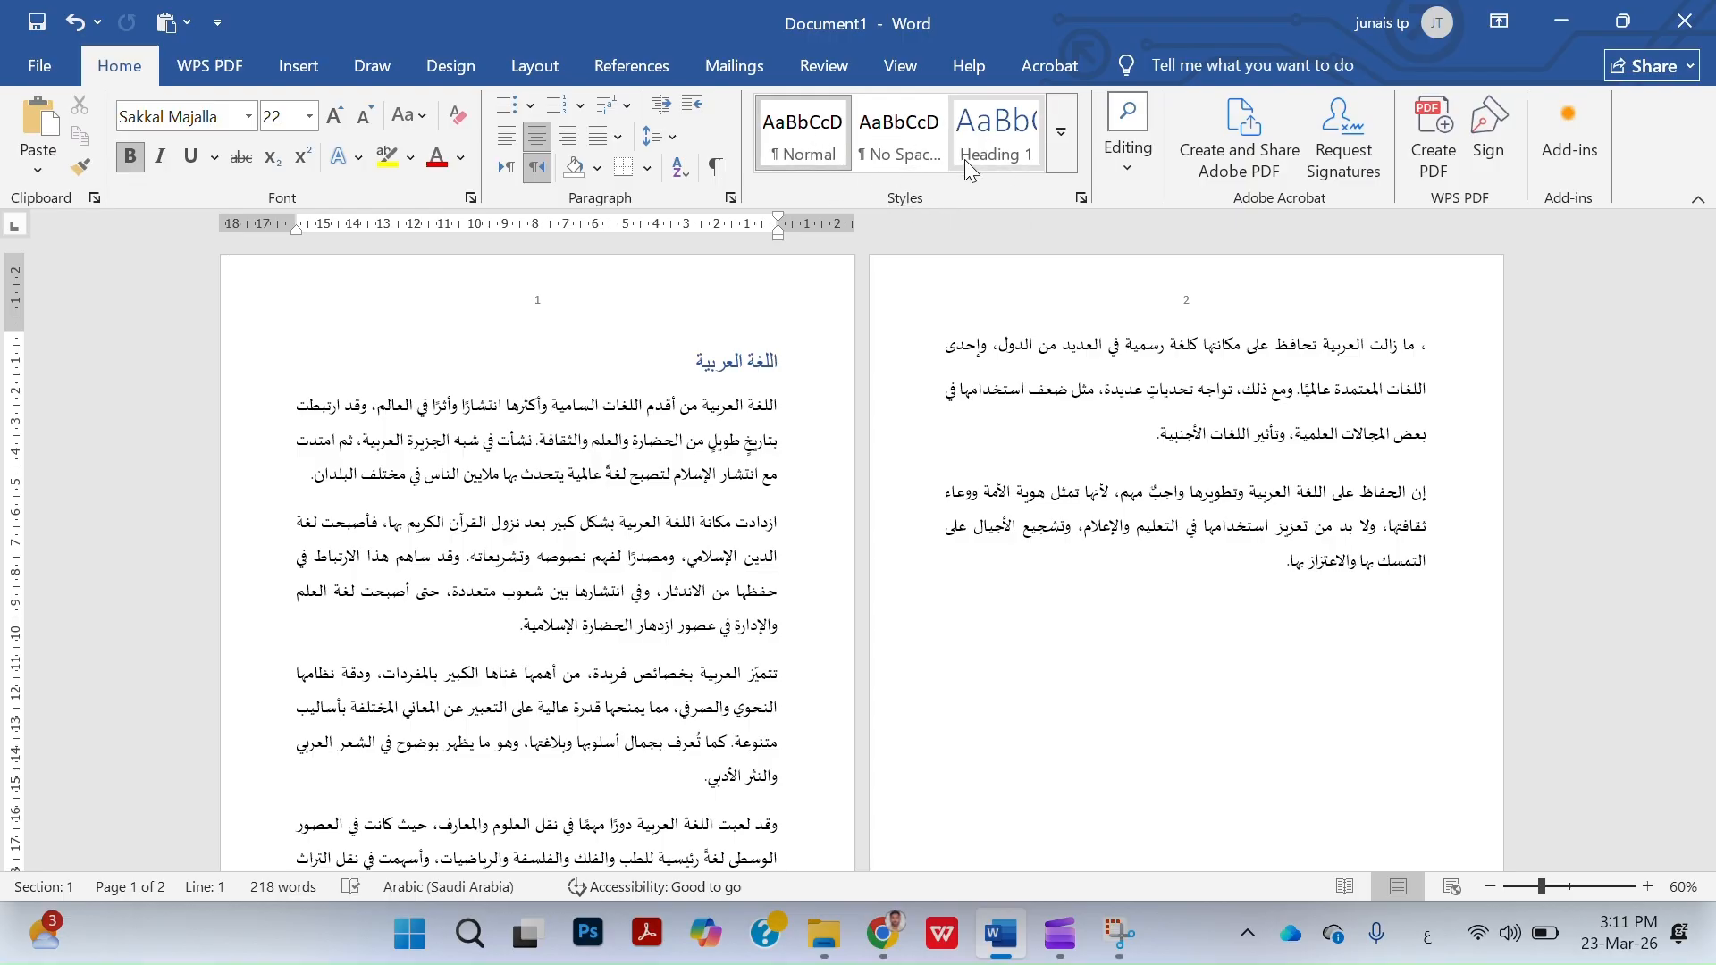
click(1063, 147)
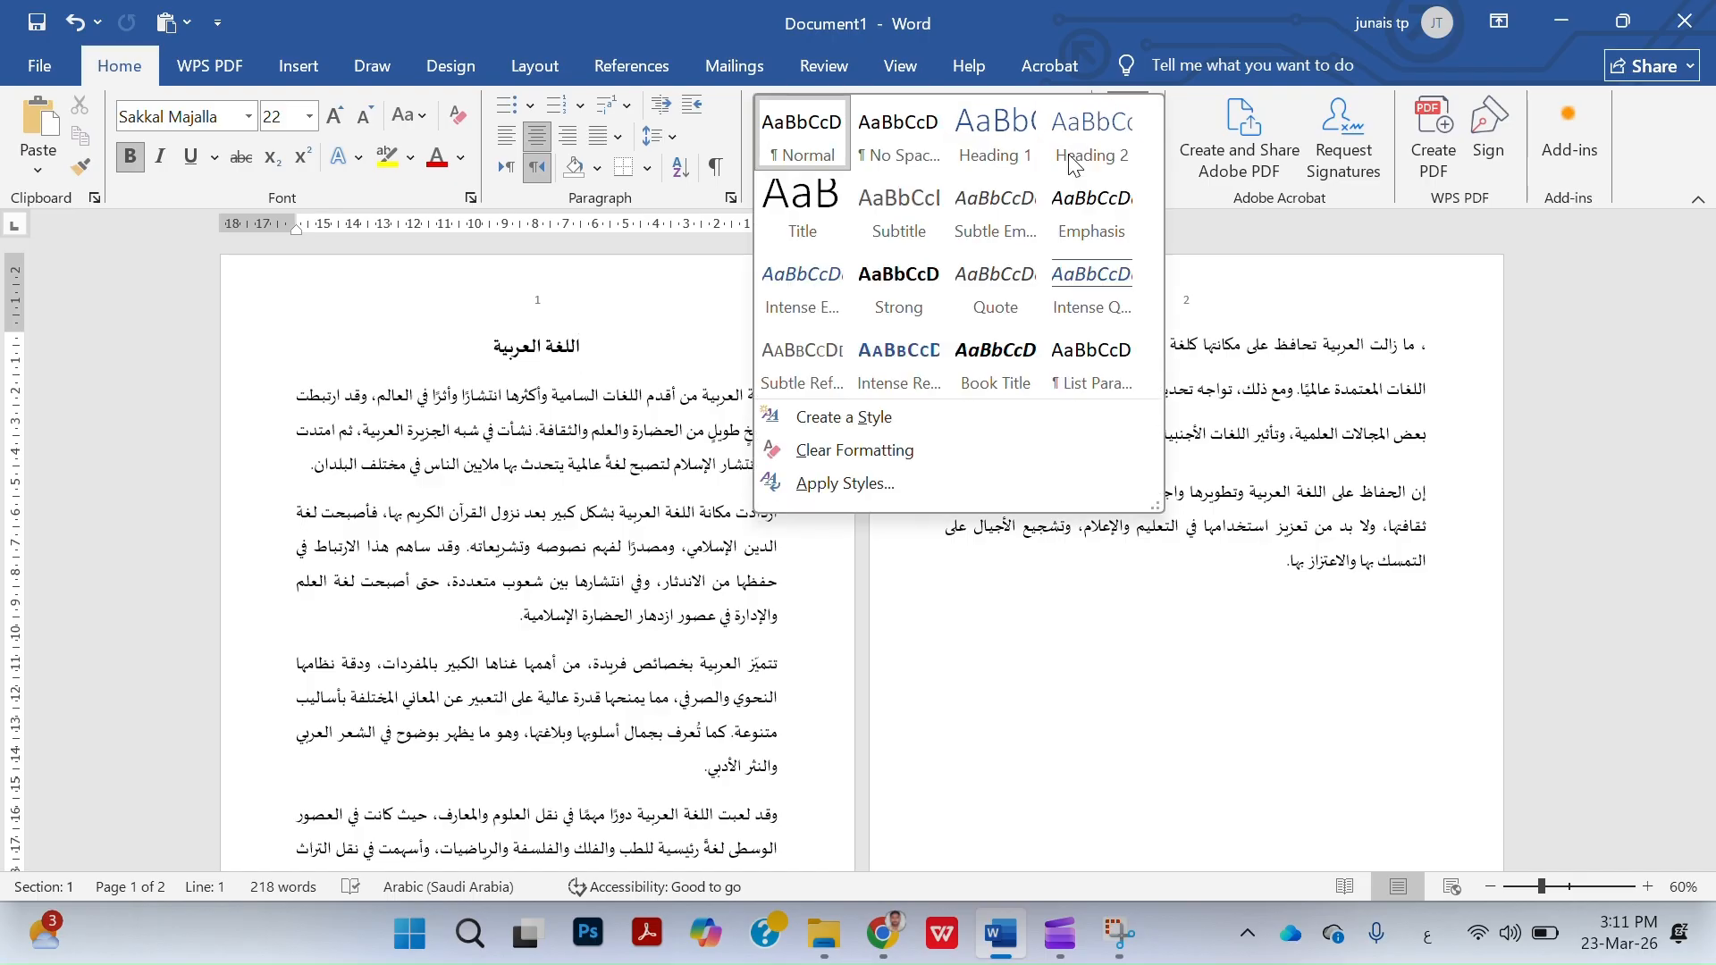
click(681, 455)
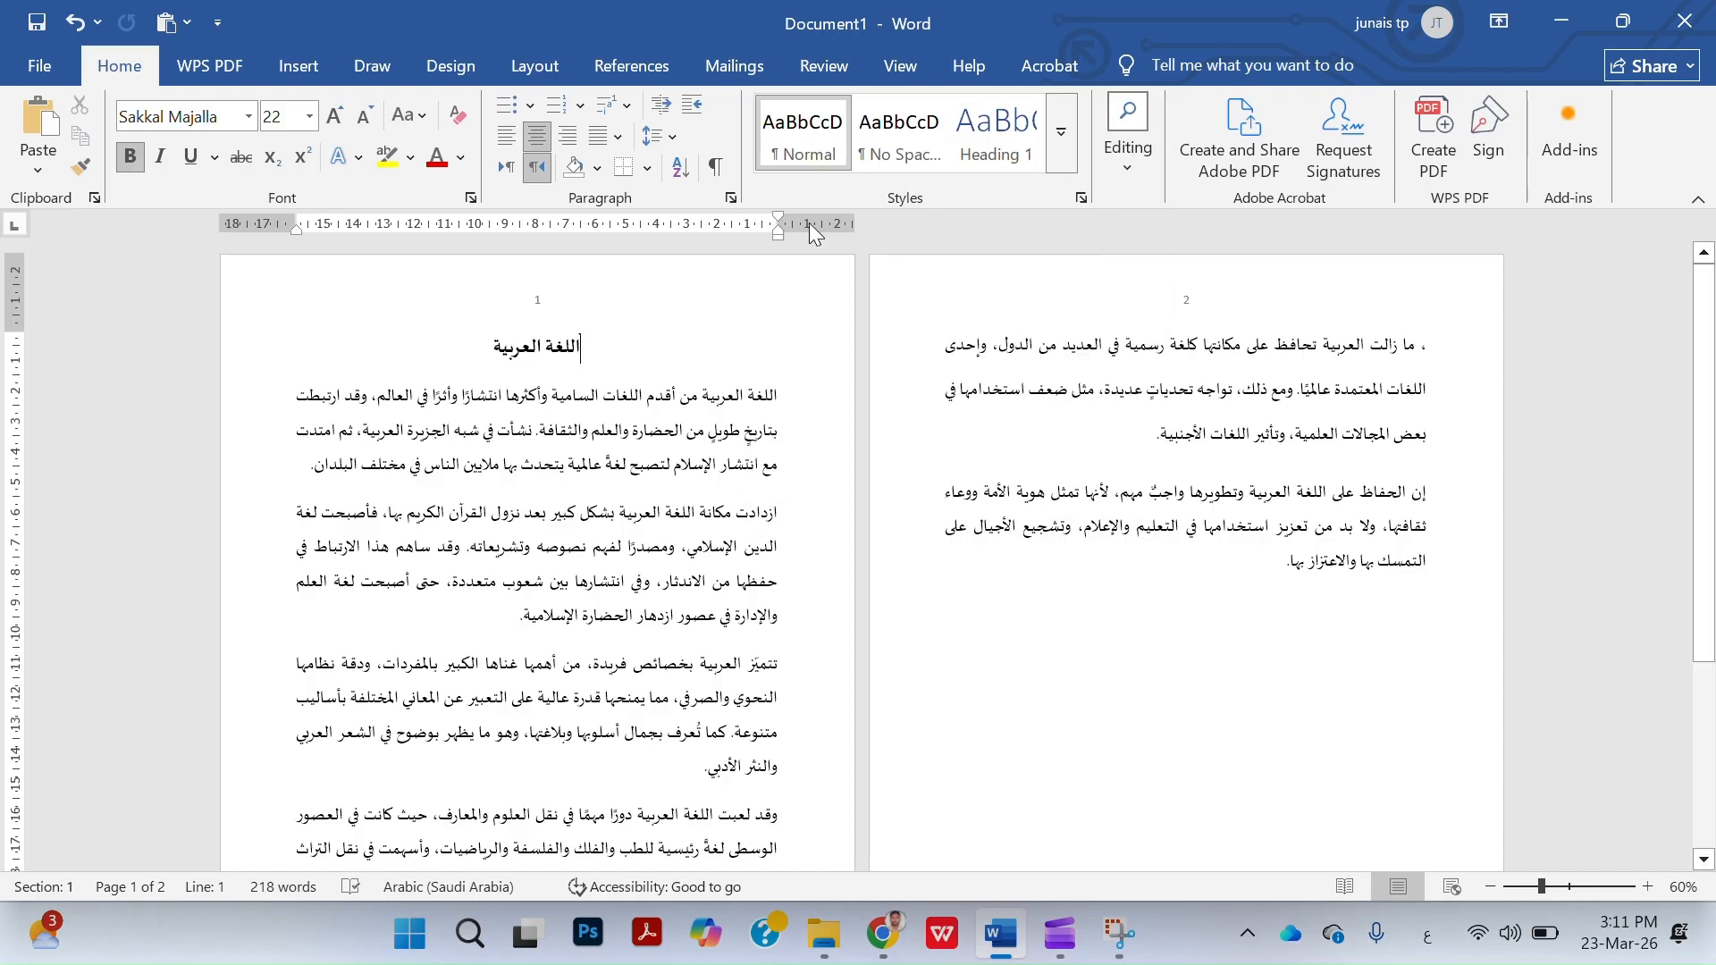
click(1060, 132)
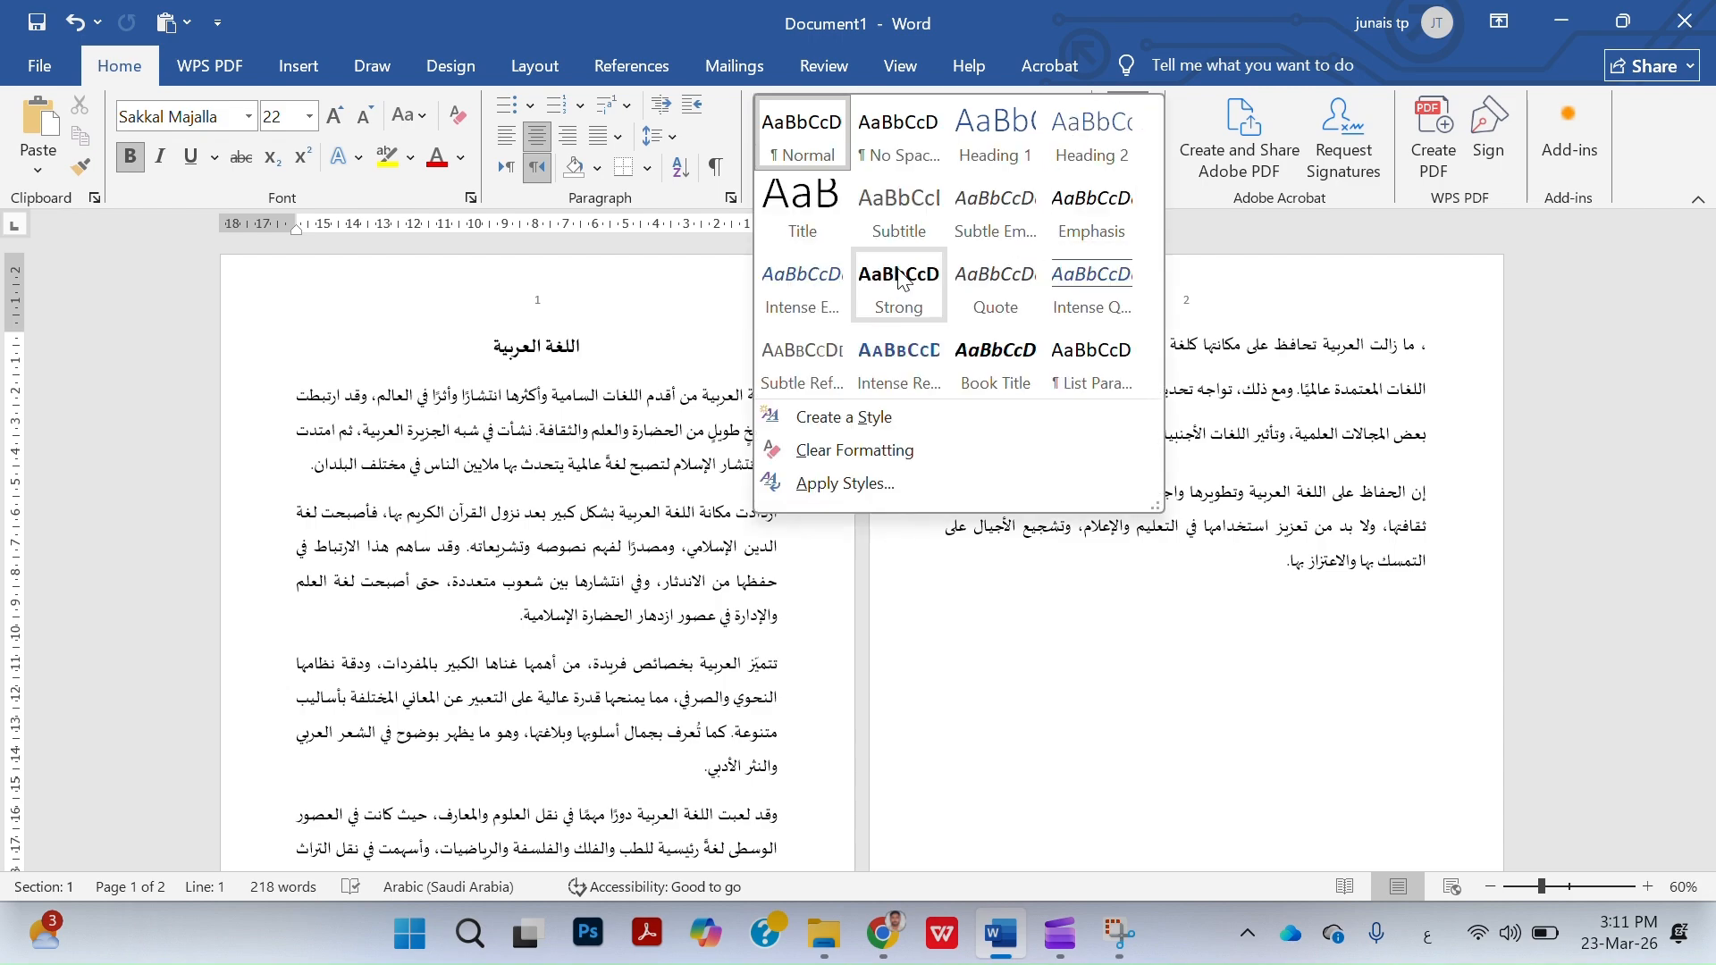
click(898, 355)
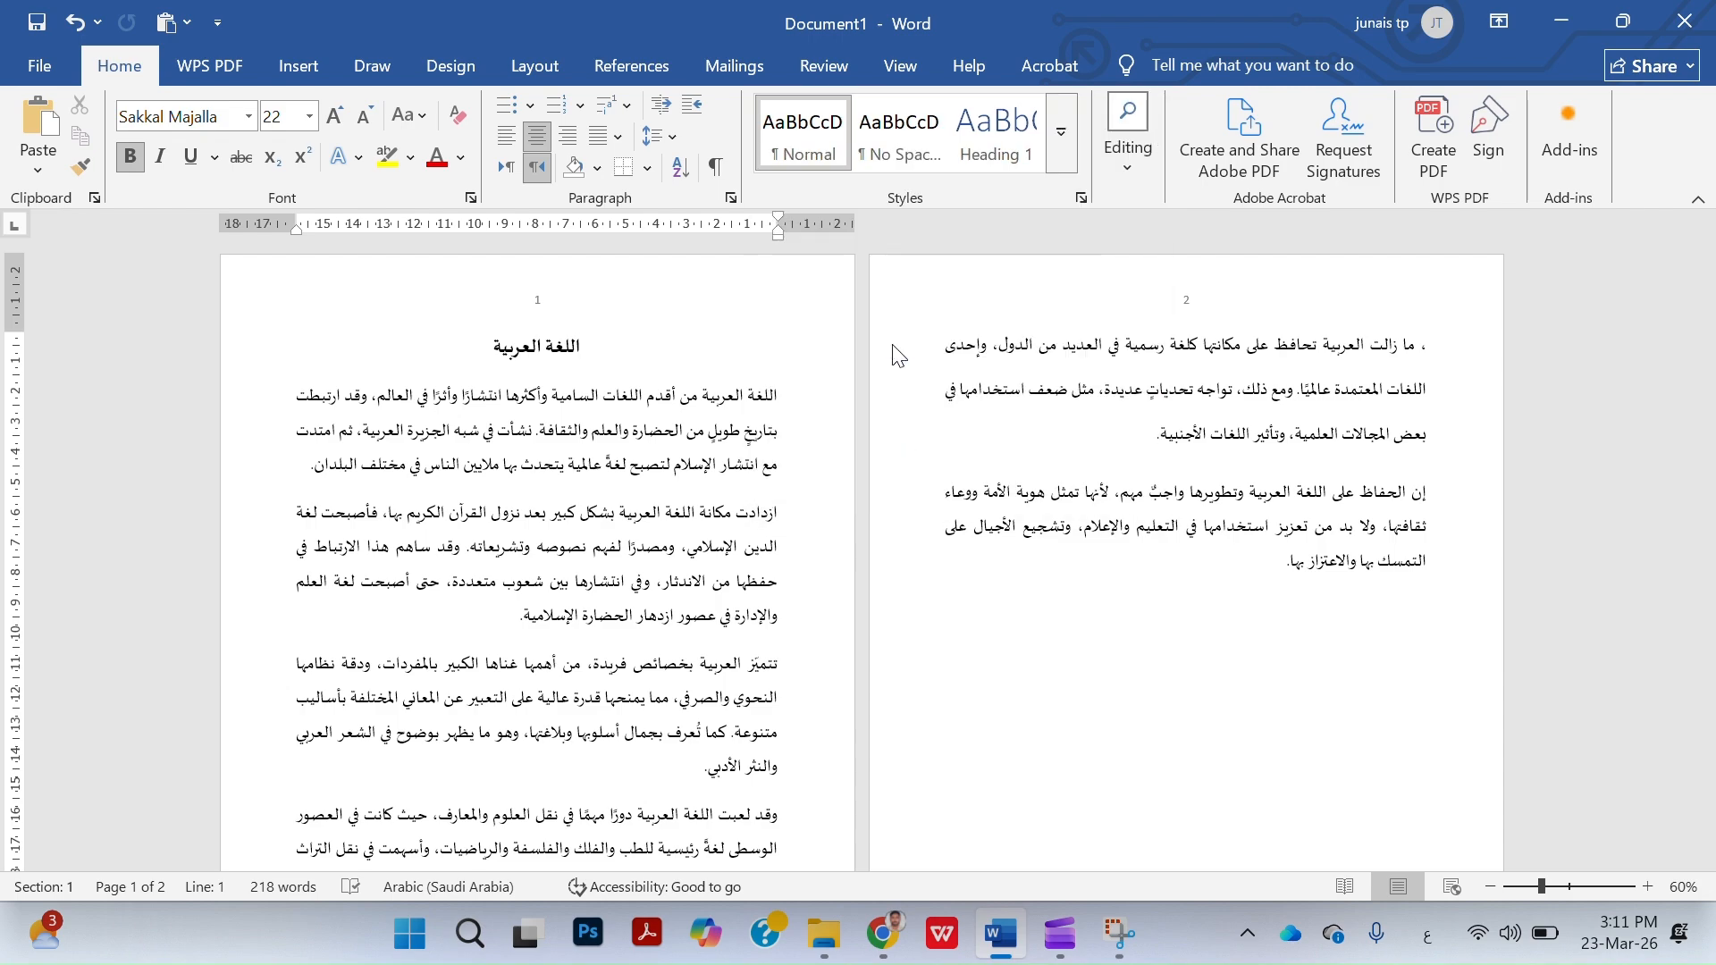
click(231, 353)
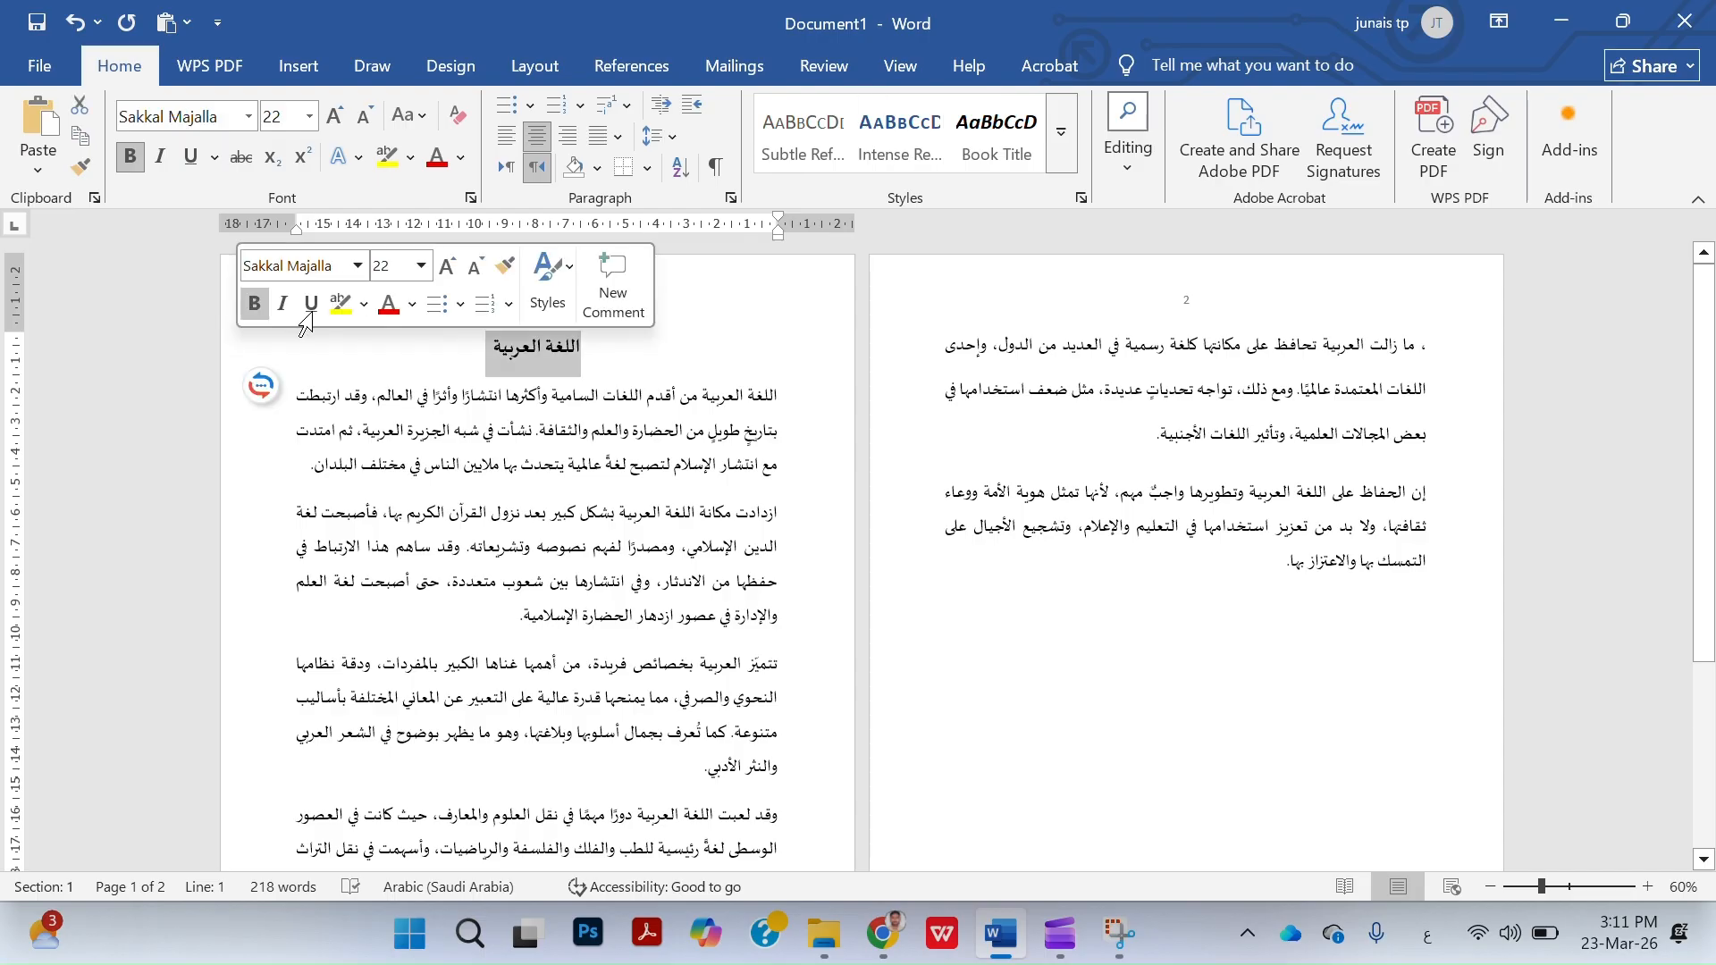
click(905, 124)
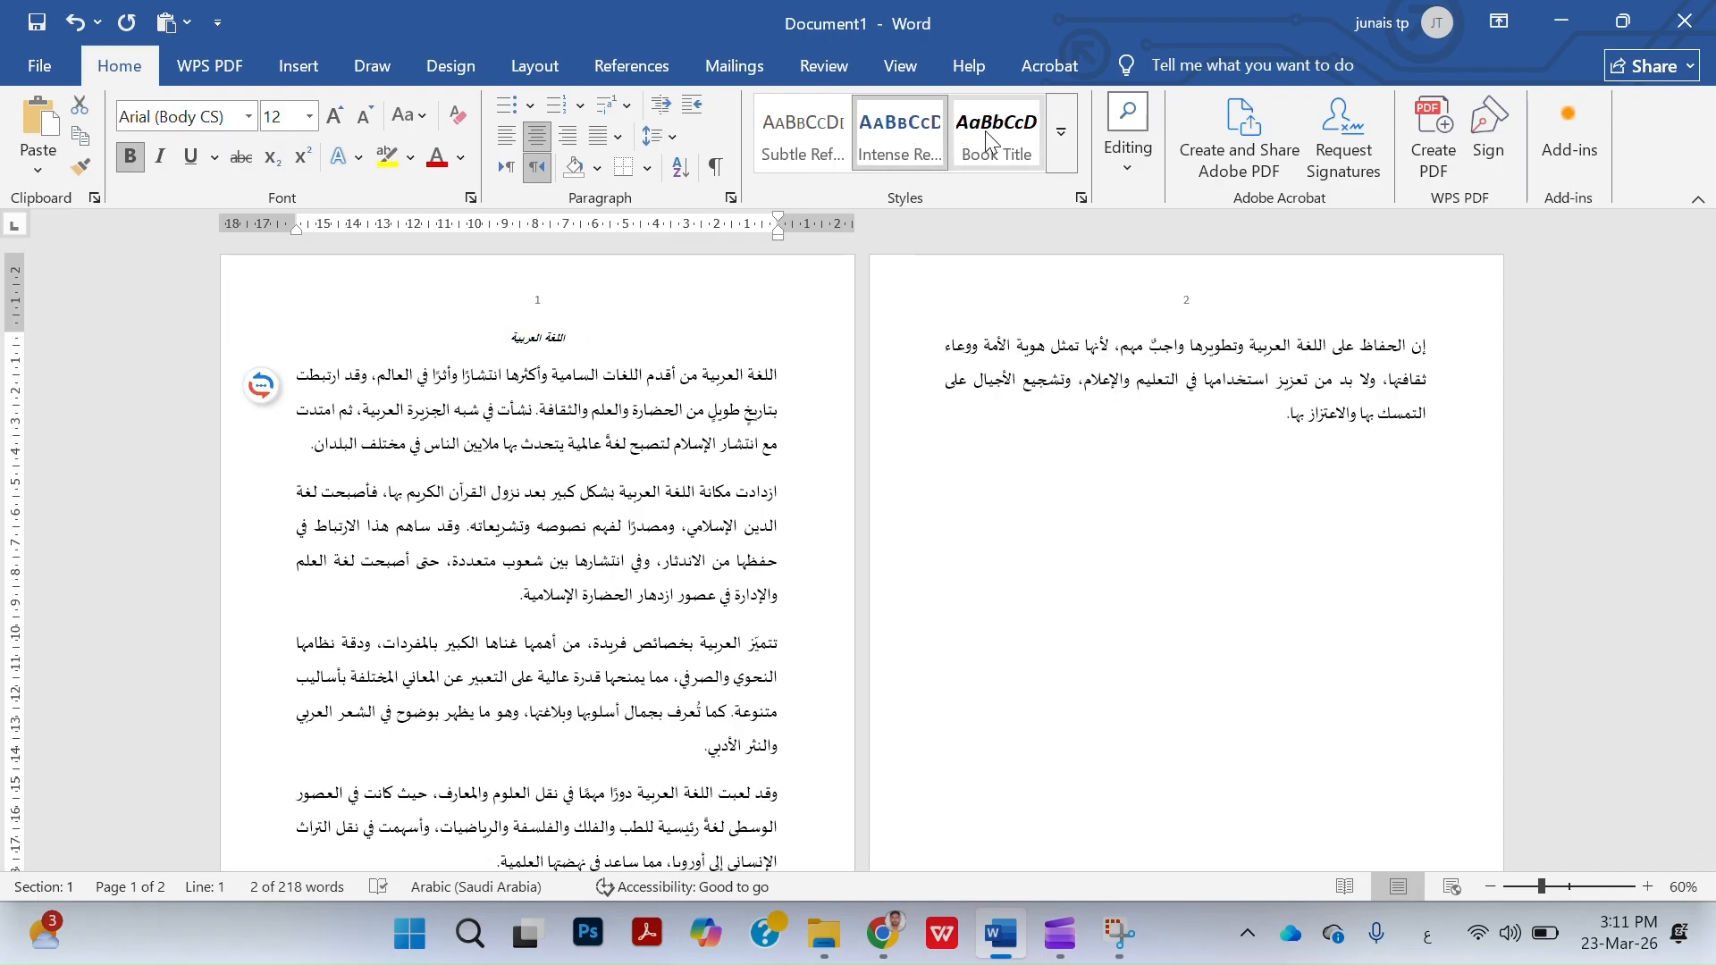
Modify the Intense Reference style to use the 18 Khebrat Musamim font at 16 pt, bold and red.
right_click(918, 141)
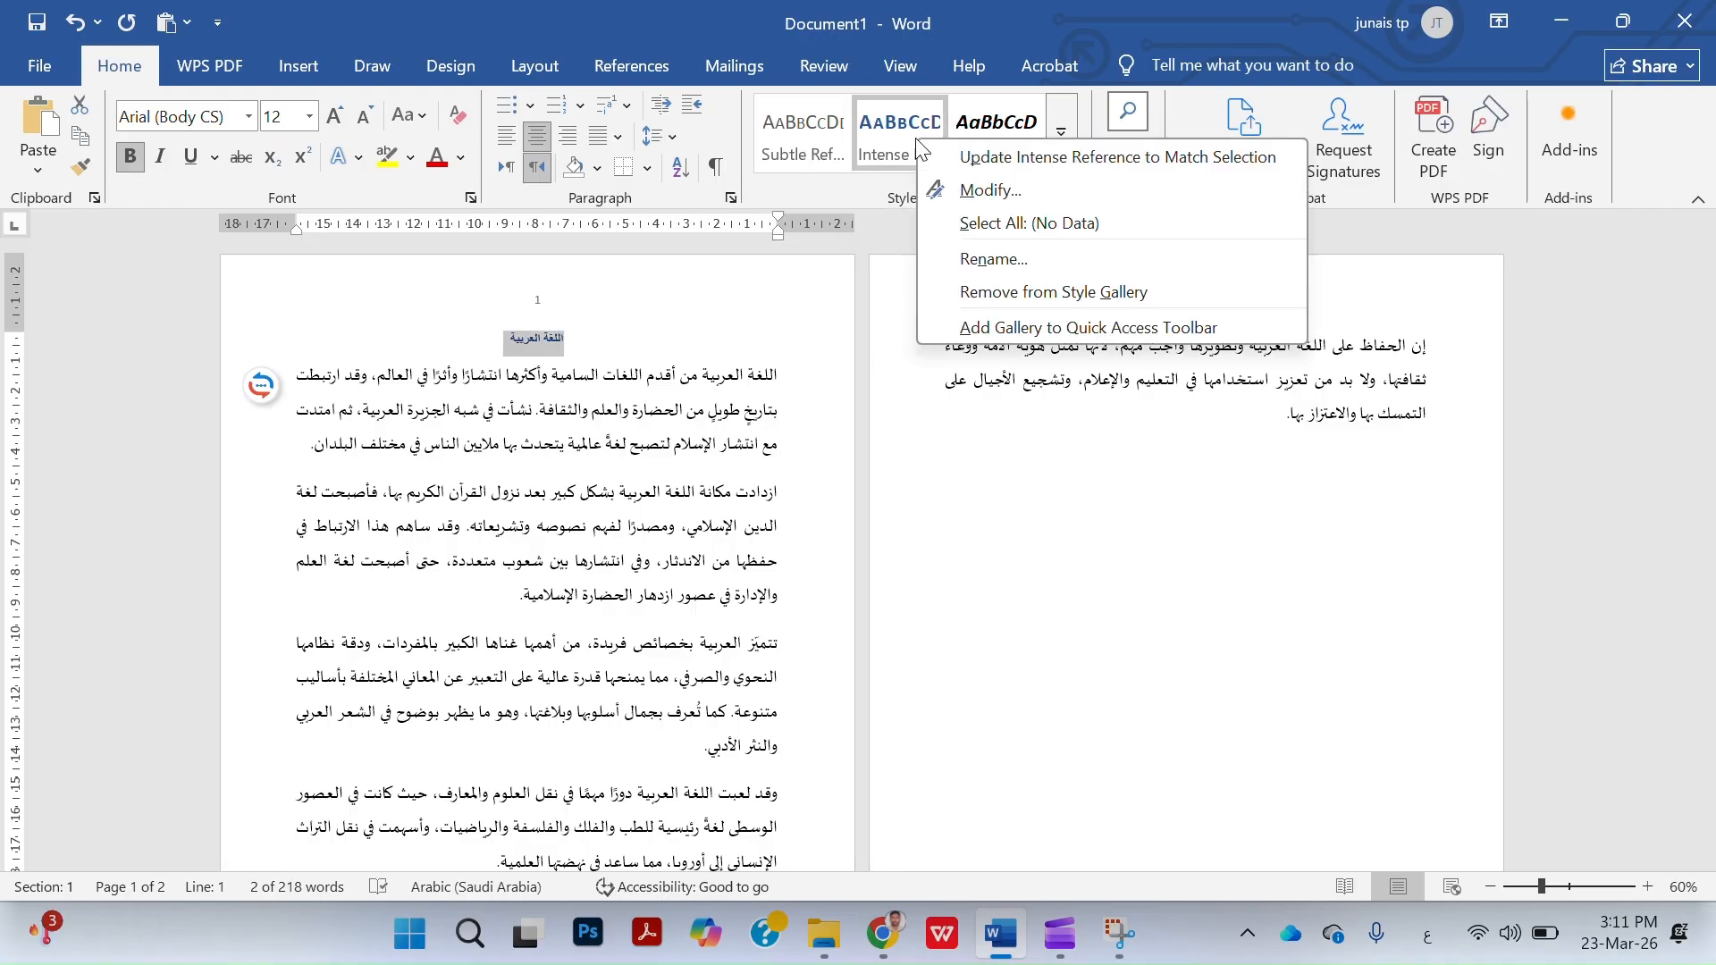
click(1019, 190)
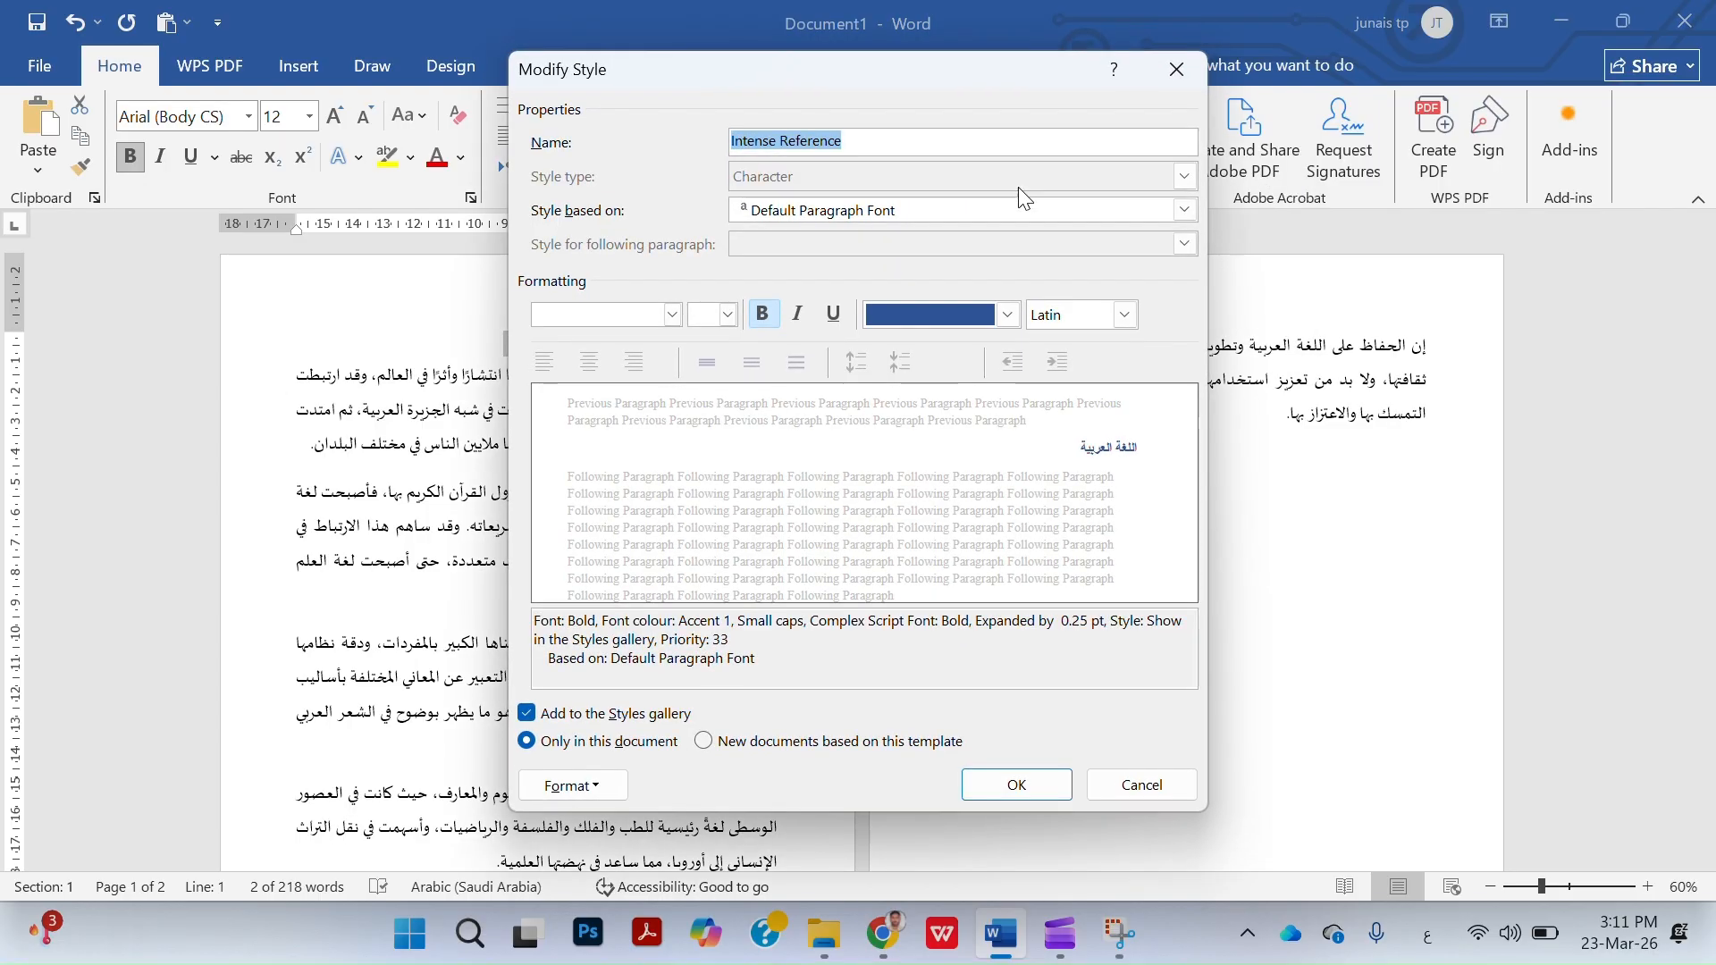
click(672, 315)
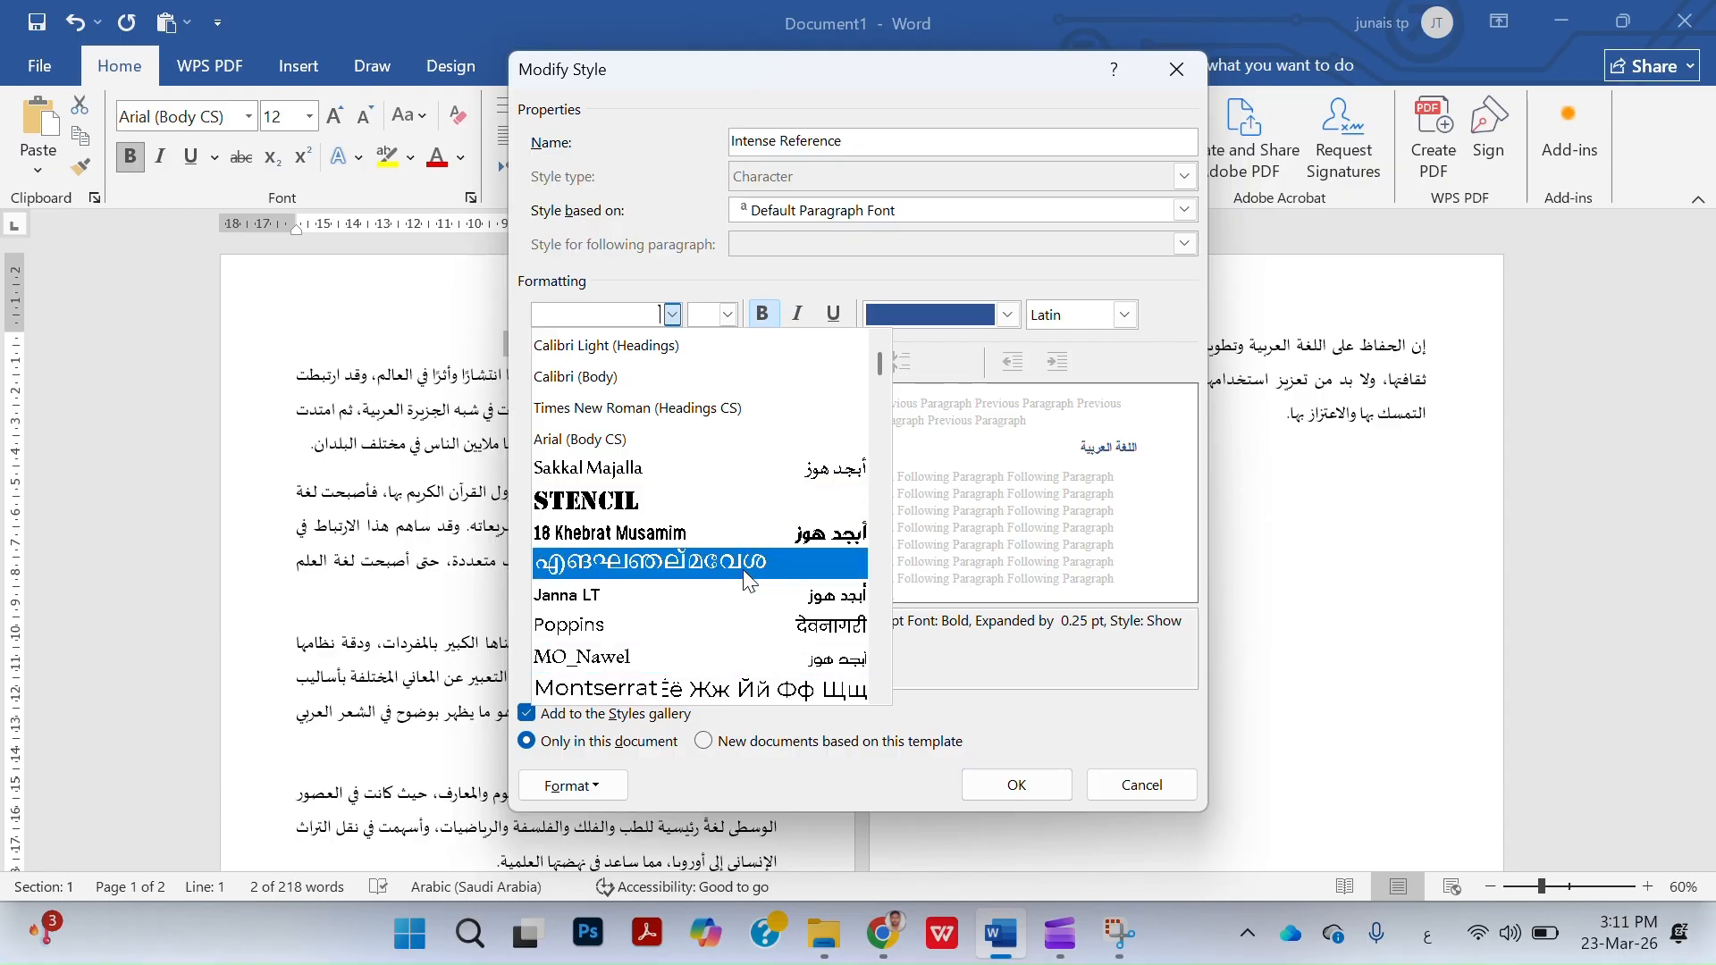
click(616, 532)
click(730, 313)
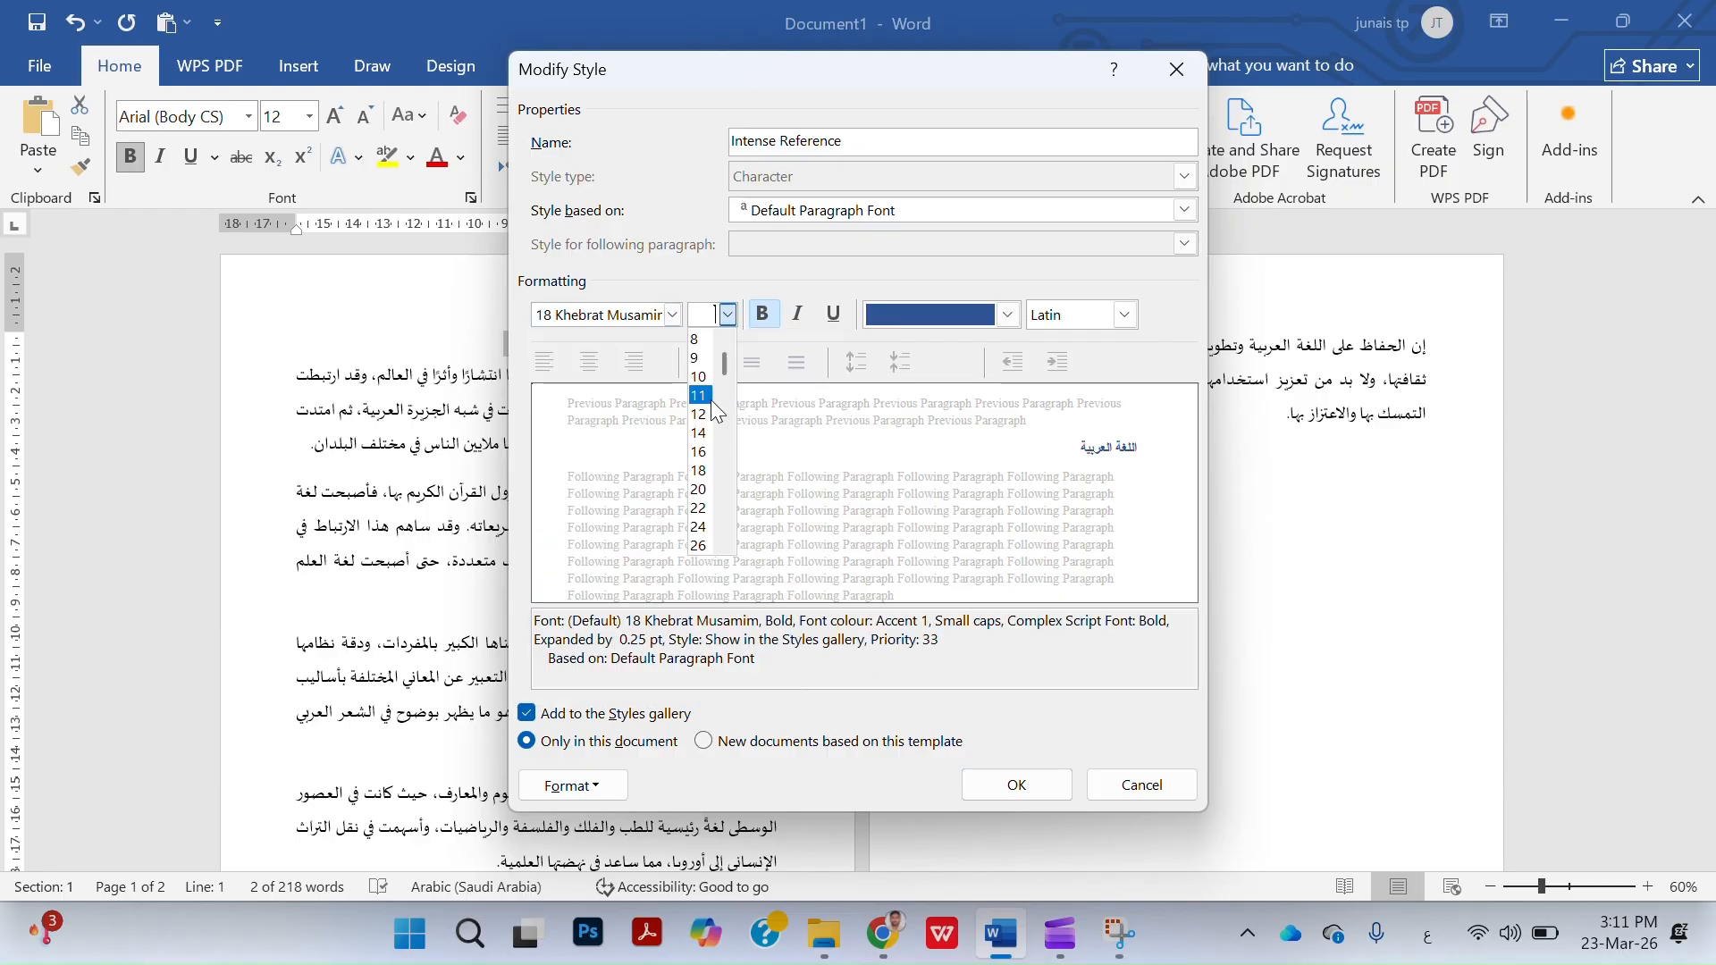
click(708, 447)
click(762, 314)
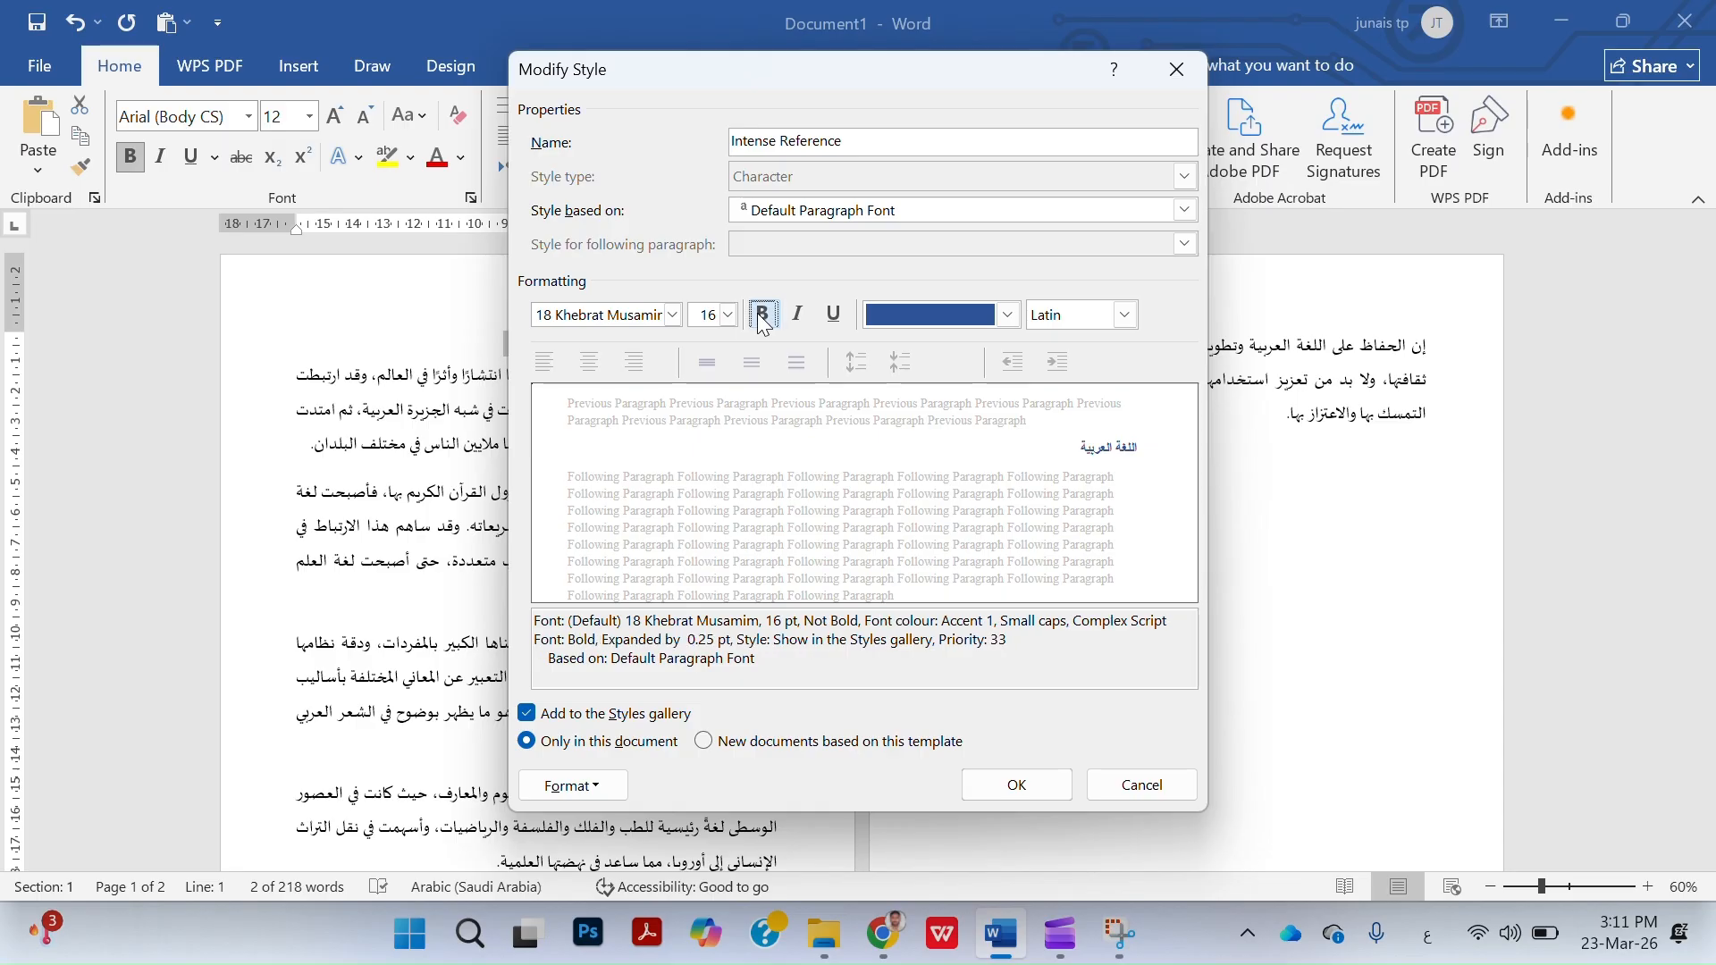
click(762, 313)
click(1008, 313)
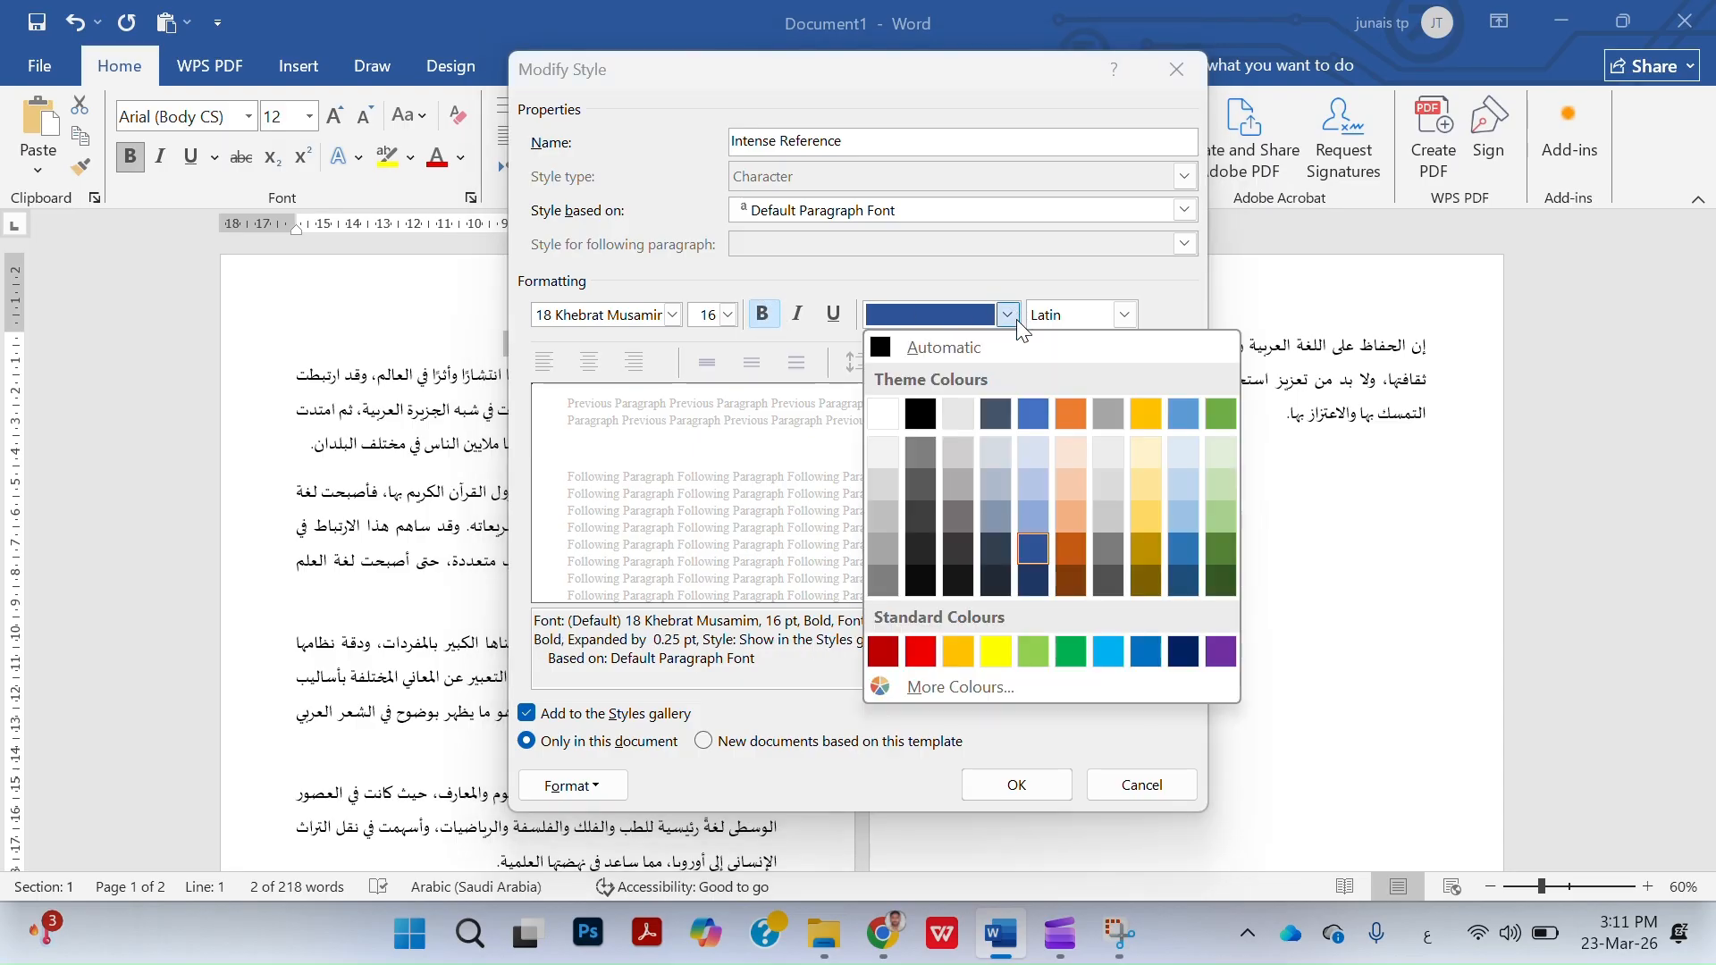
click(926, 651)
Set the style's font to 18 Khebrat Musamim at 18 pt for all scripts and save the style changes.
click(1124, 314)
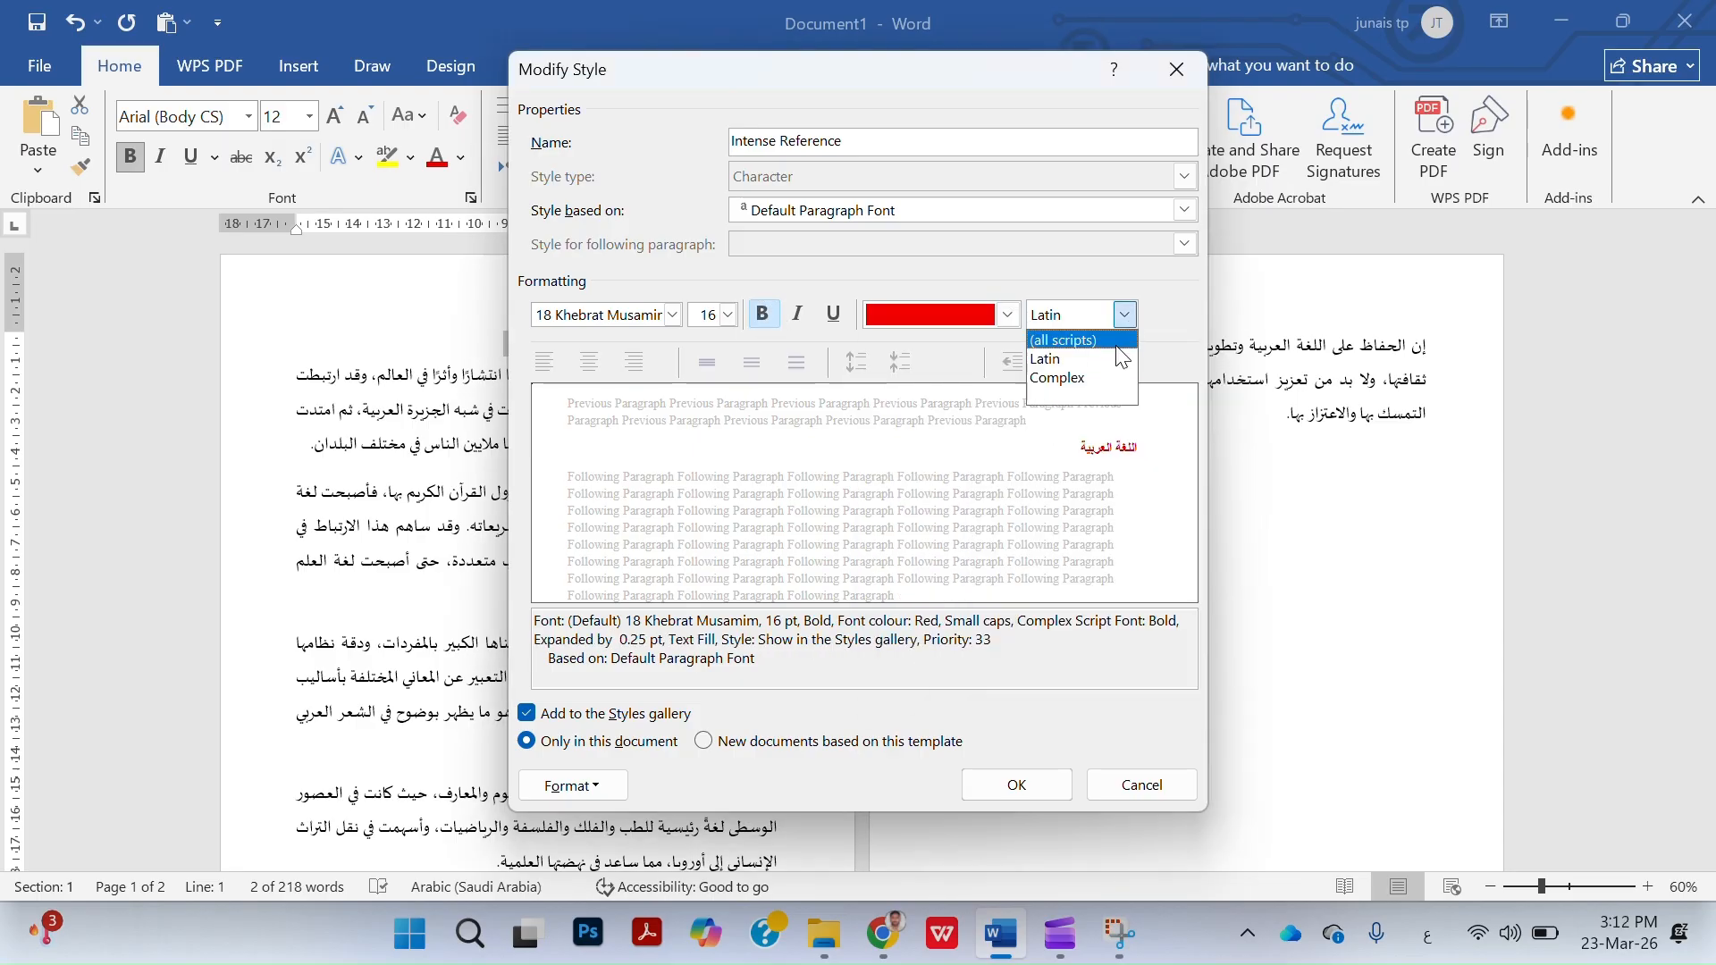
click(1102, 354)
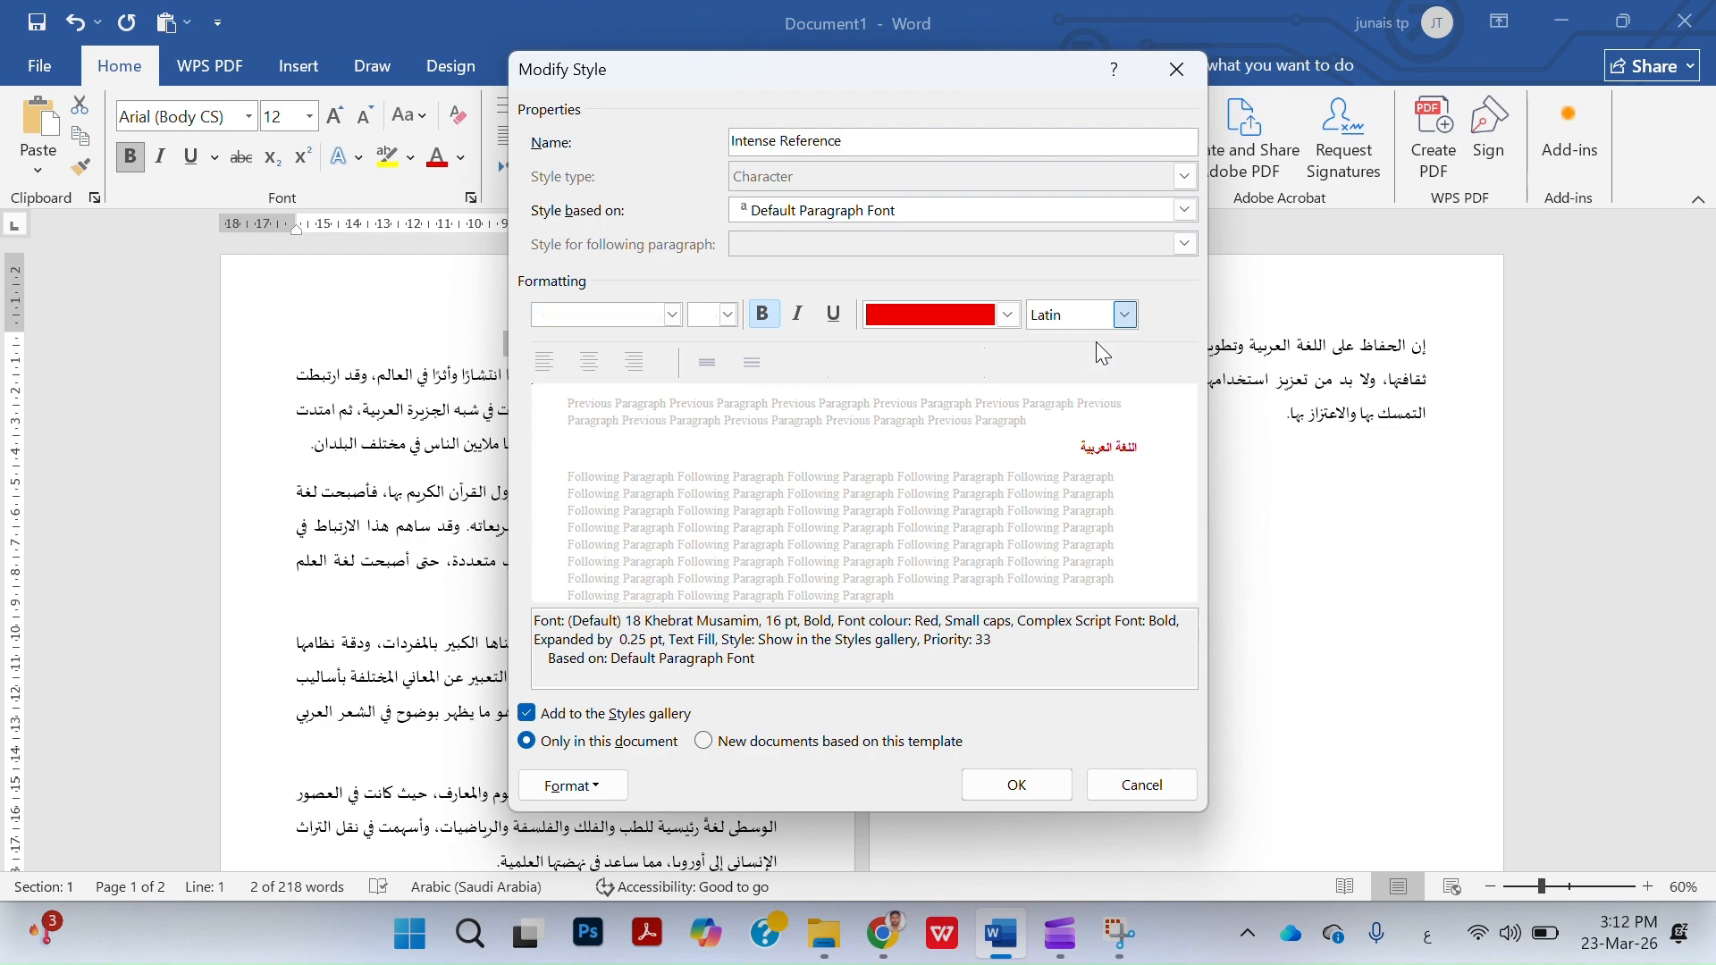
click(672, 315)
click(706, 470)
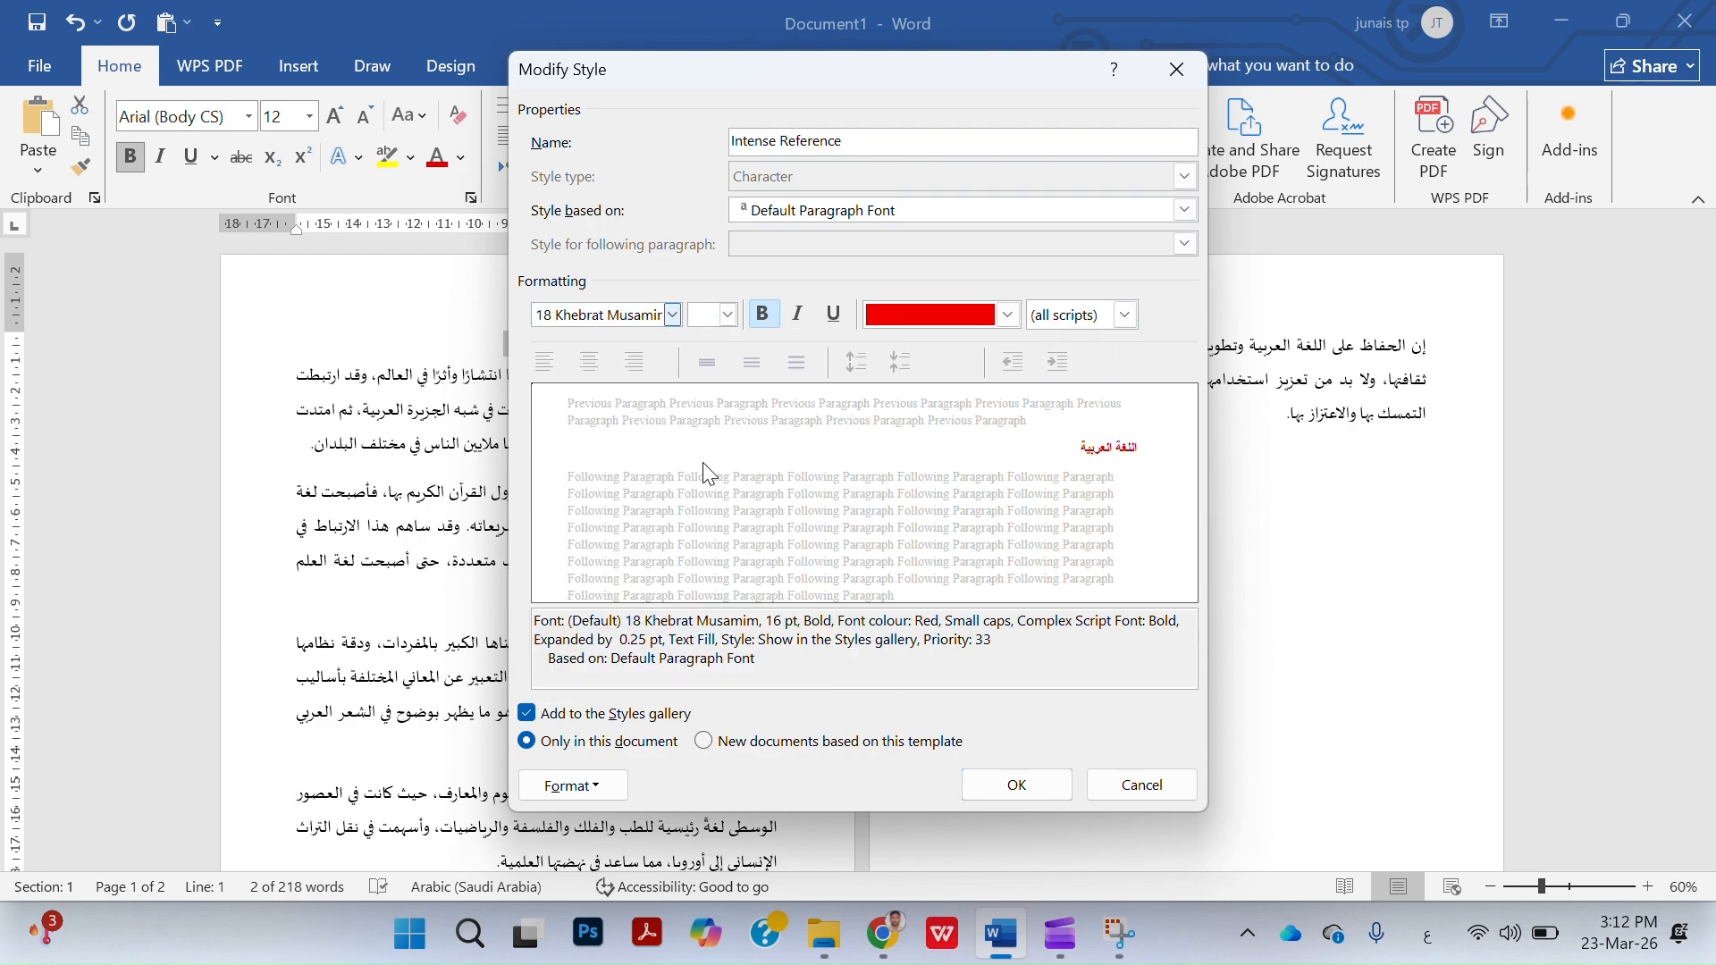
click(728, 314)
click(699, 471)
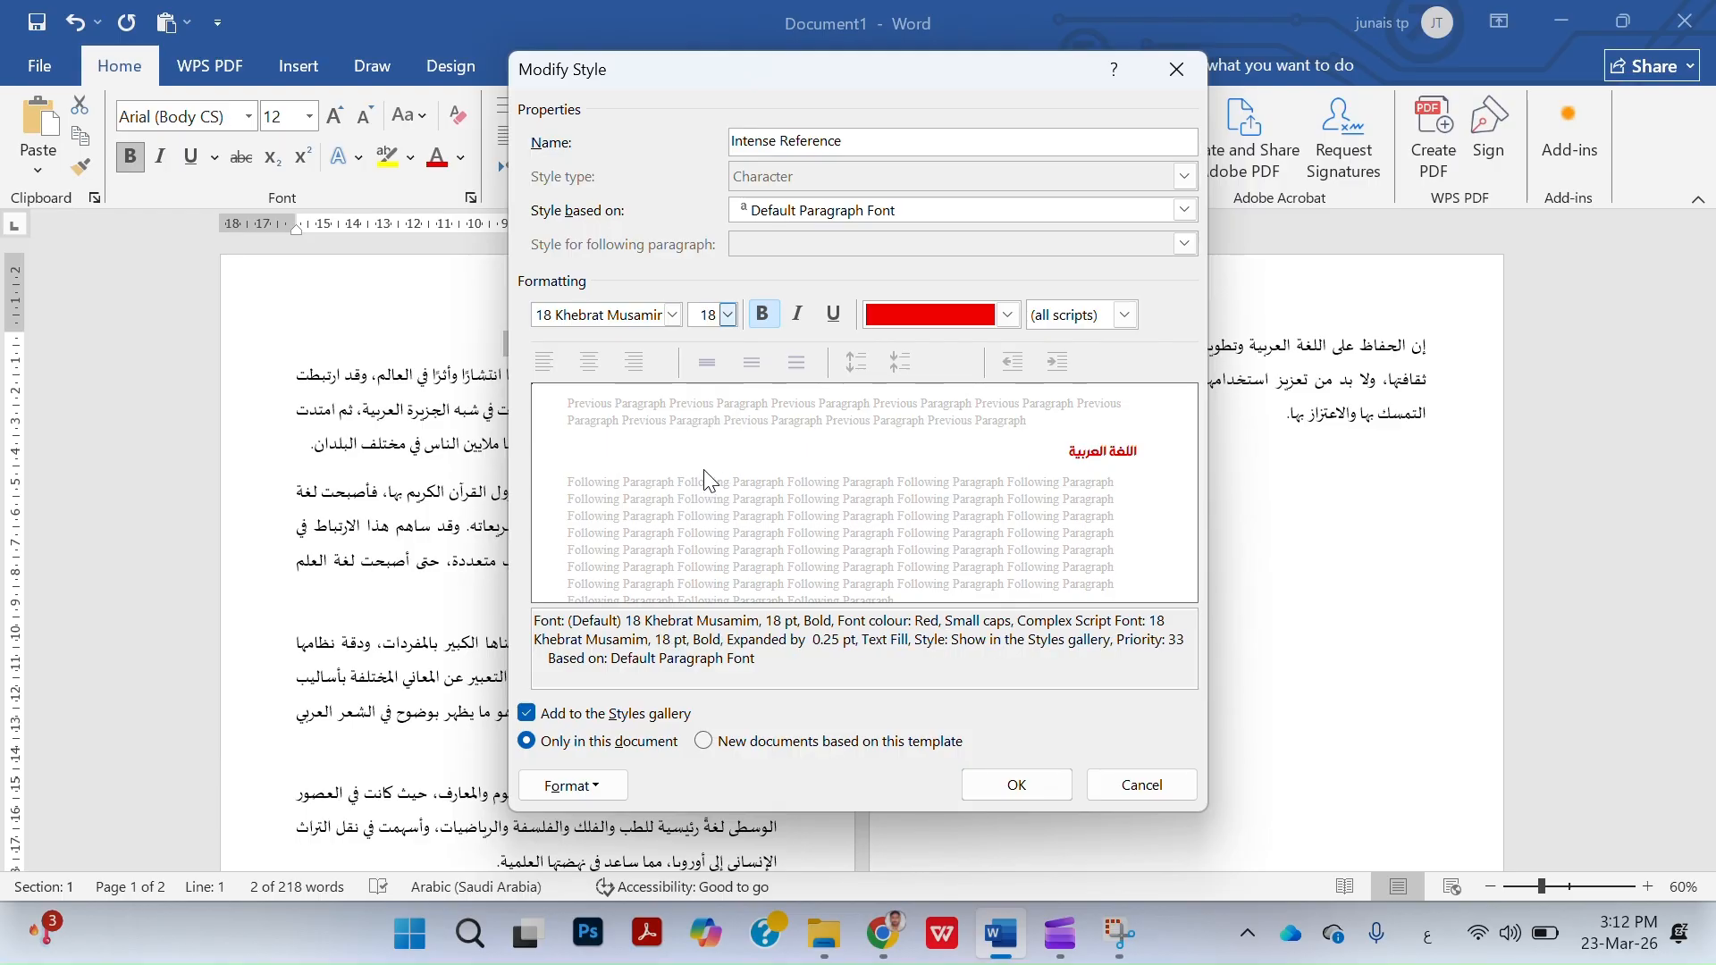
click(1016, 784)
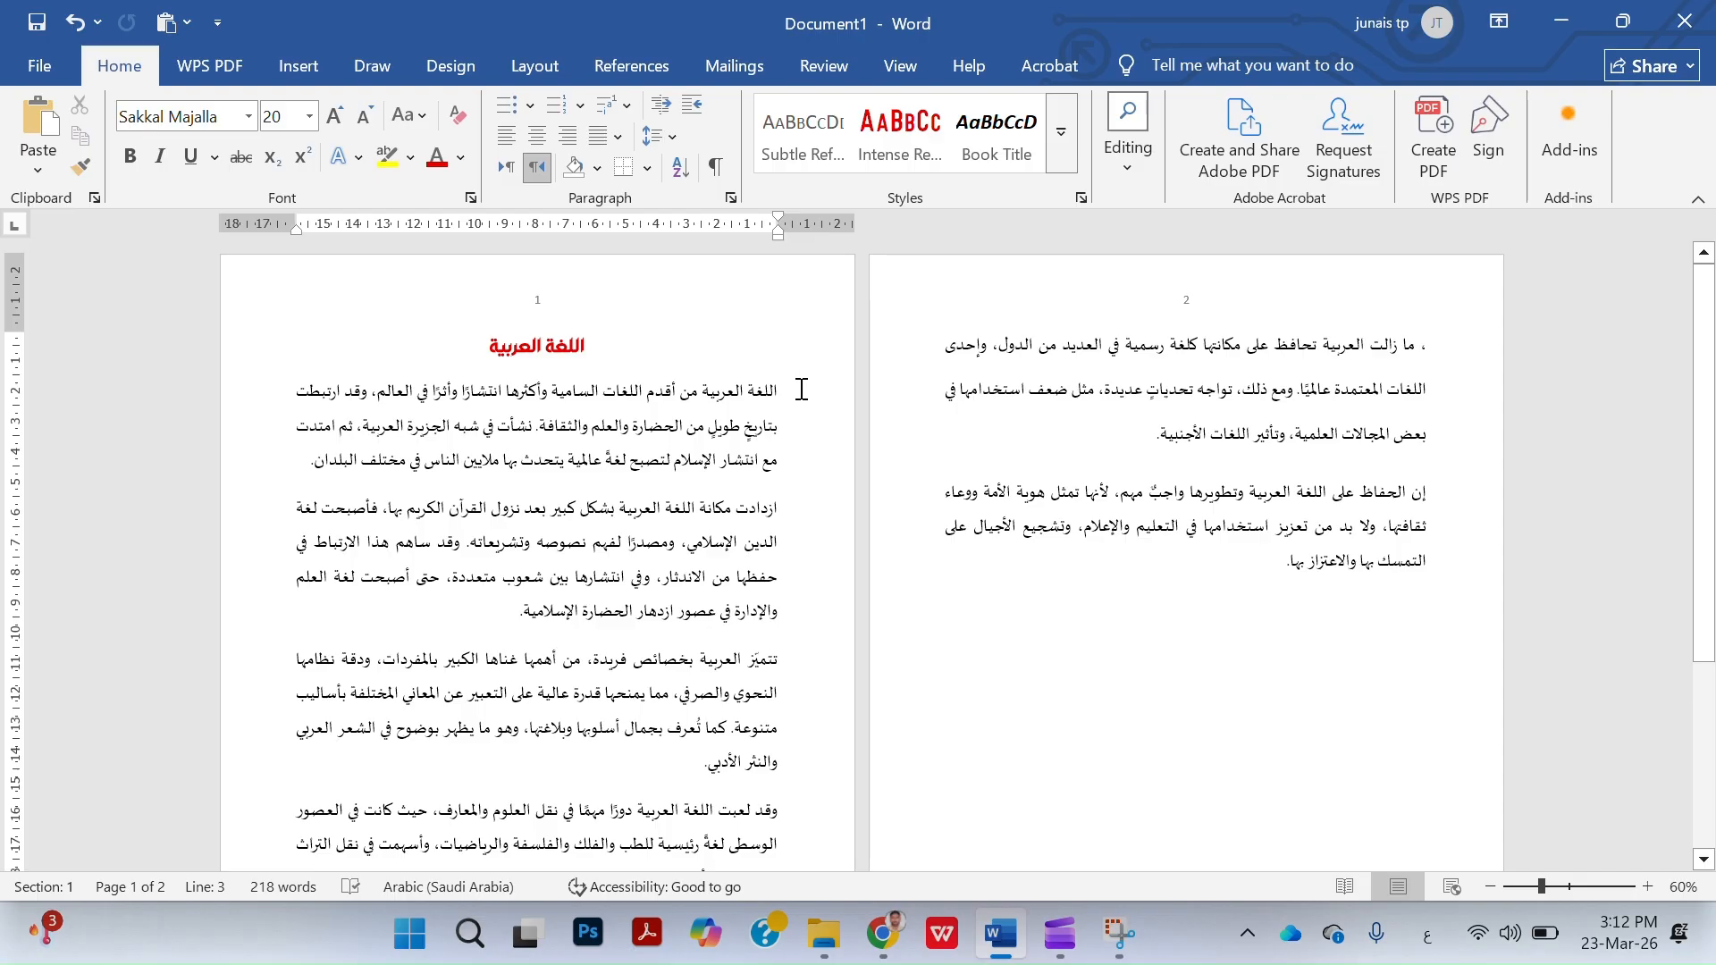
Lay out the first body paragraph below the title in three columns.
drag(801, 385, 265, 471)
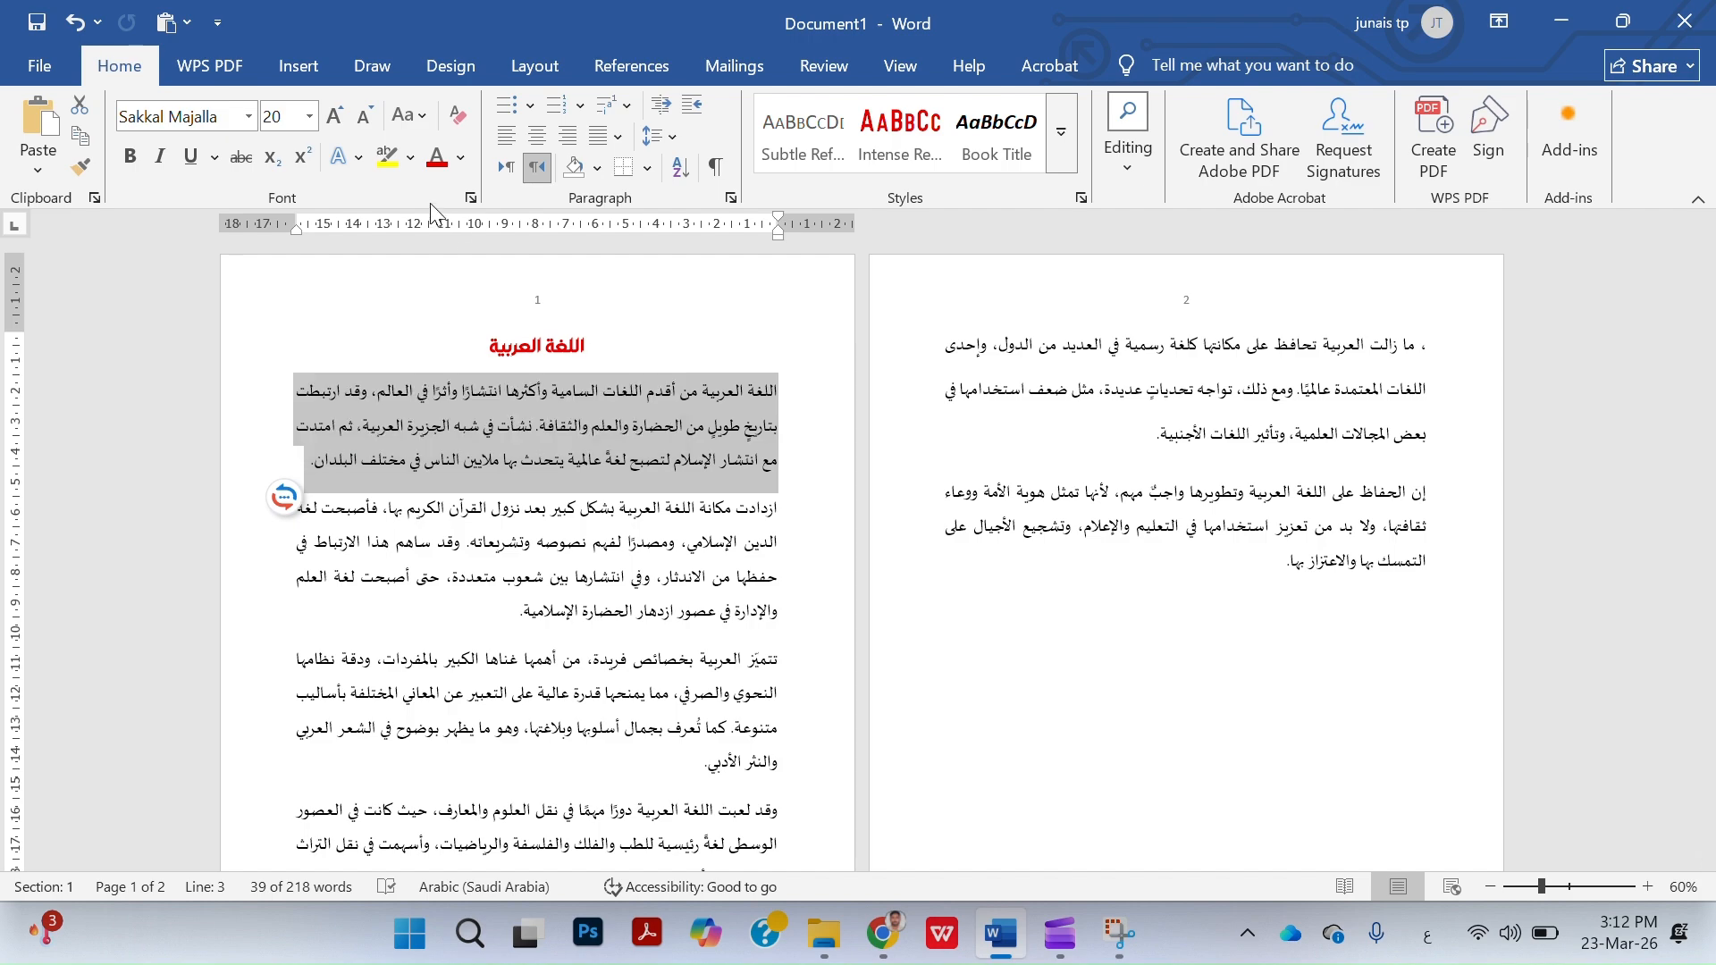
click(538, 72)
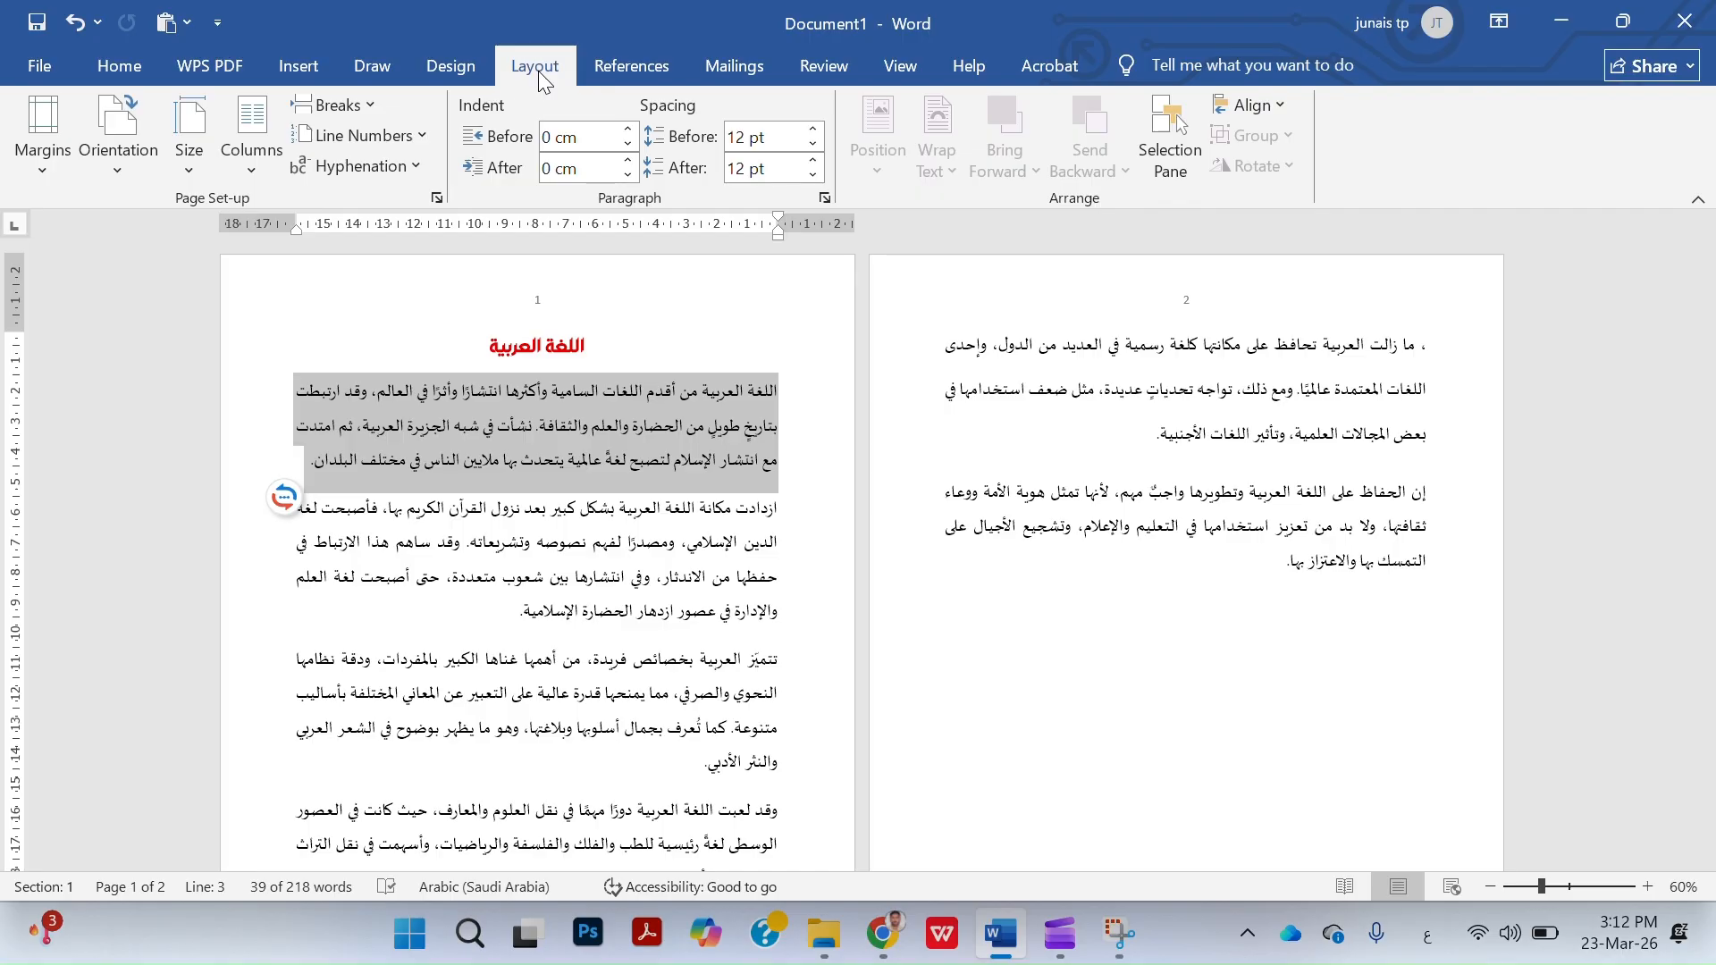
click(252, 154)
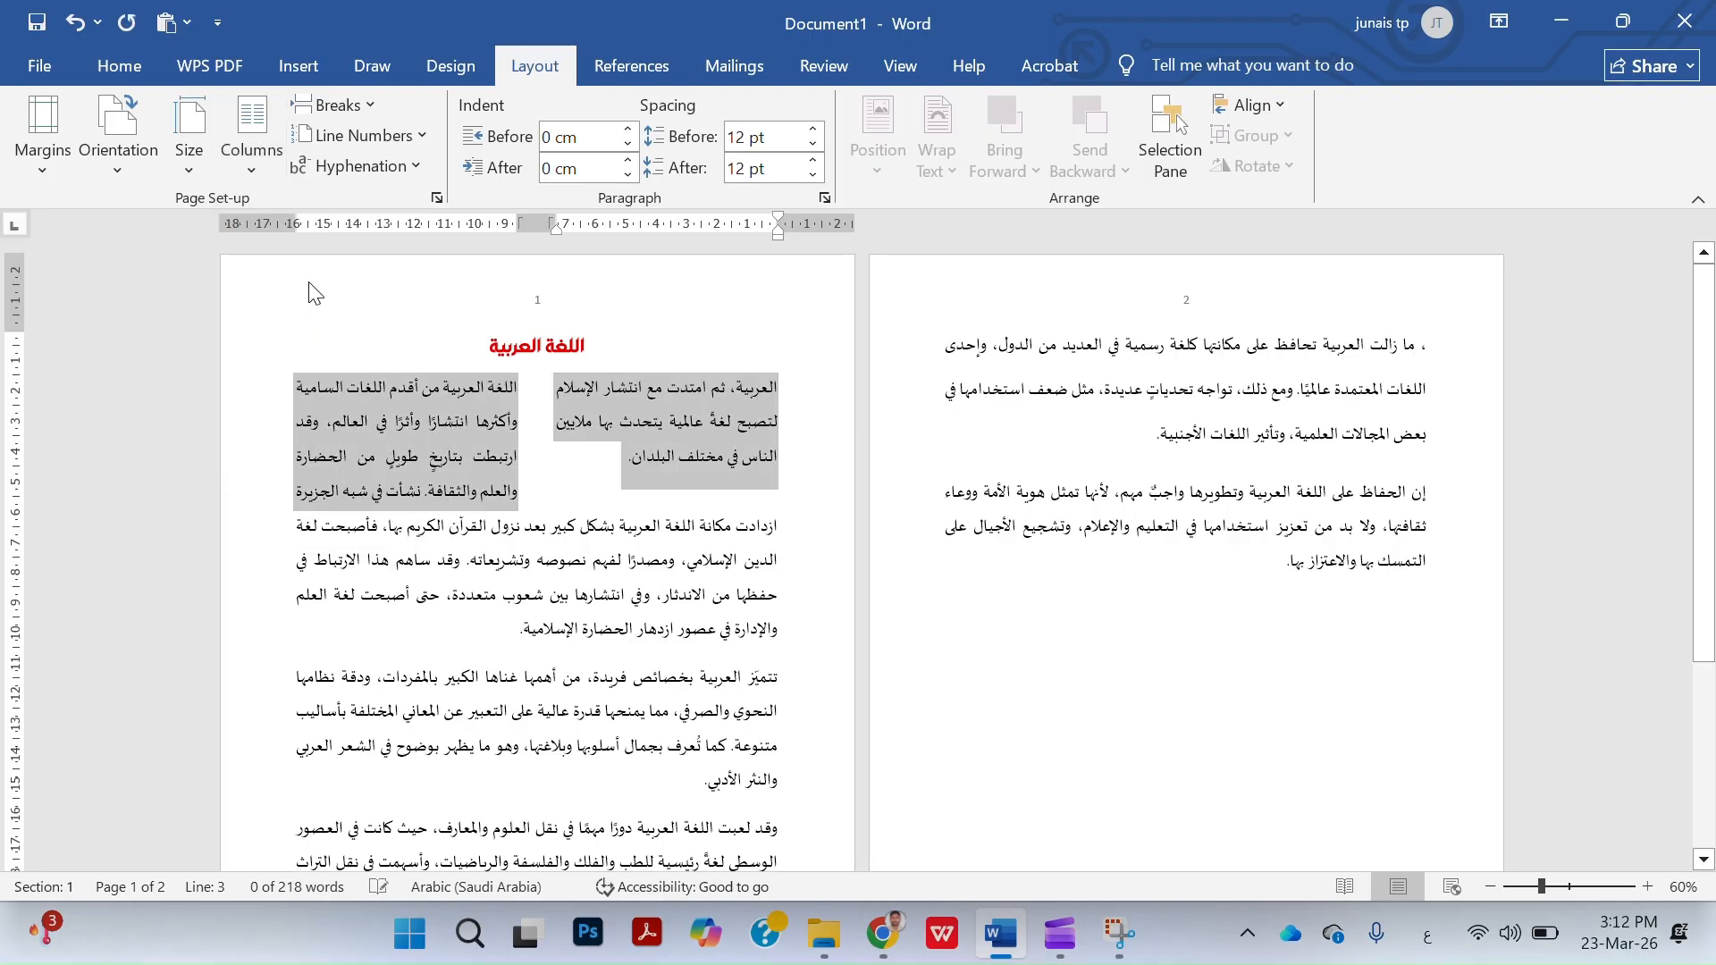
click(268, 175)
click(288, 333)
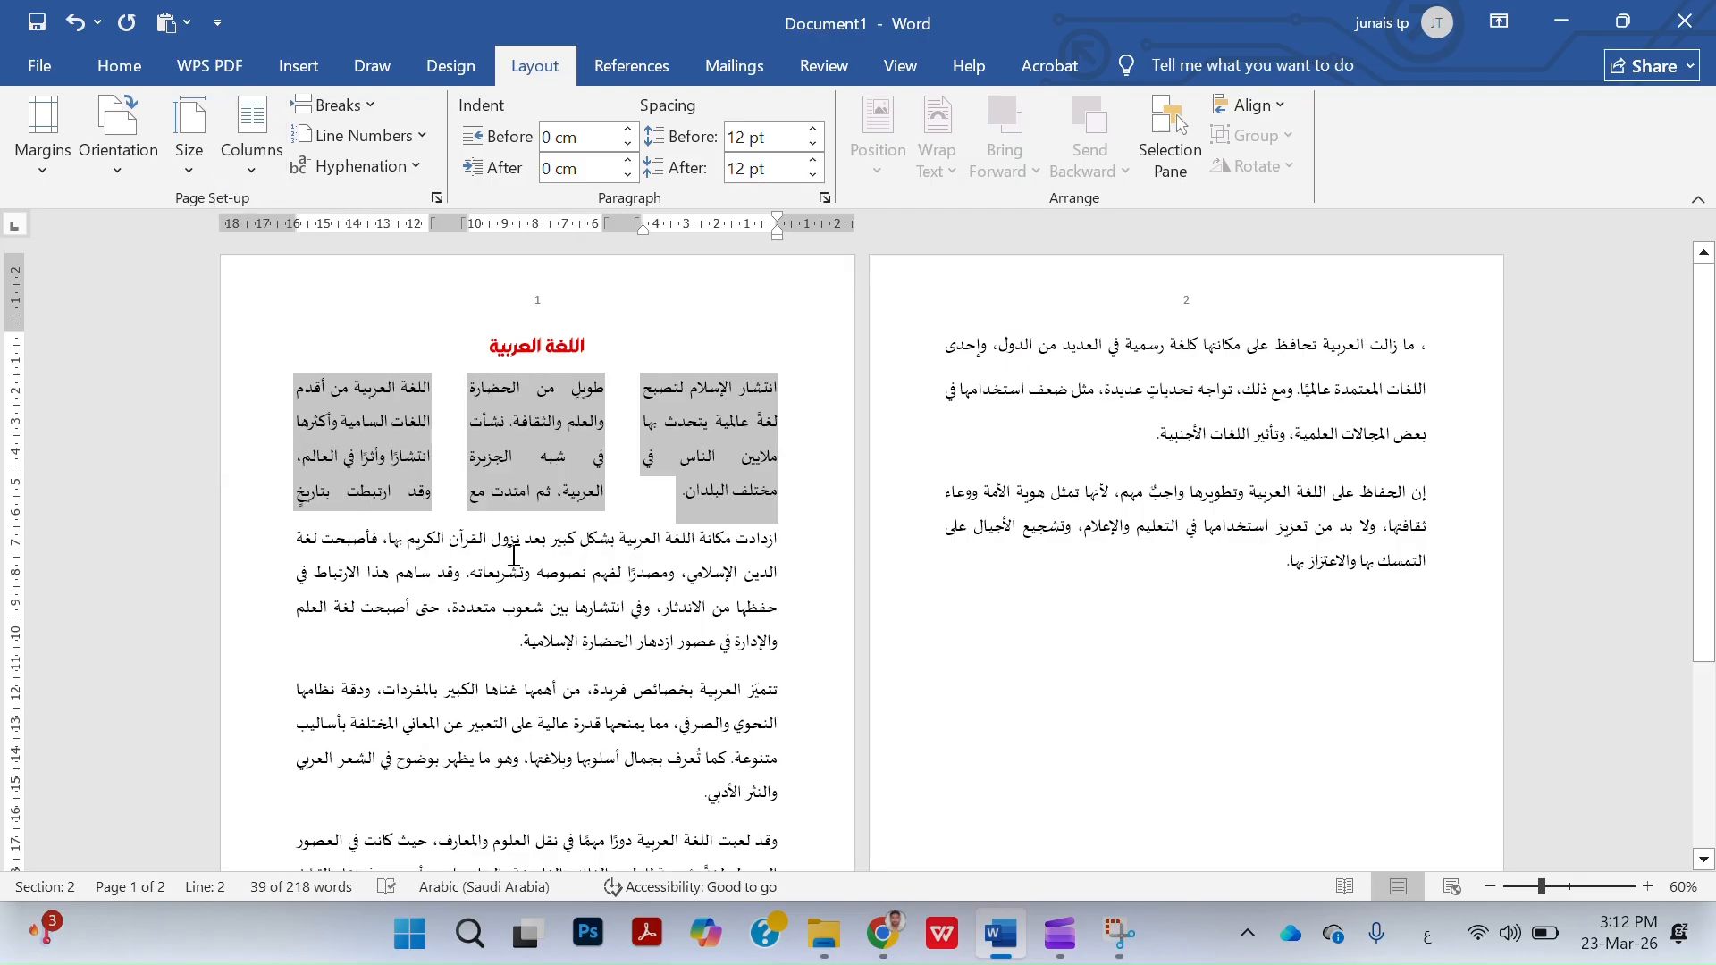
In the detailed column settings, choose three right-to-left columns with a line between them for the selected paragraph.
click(262, 161)
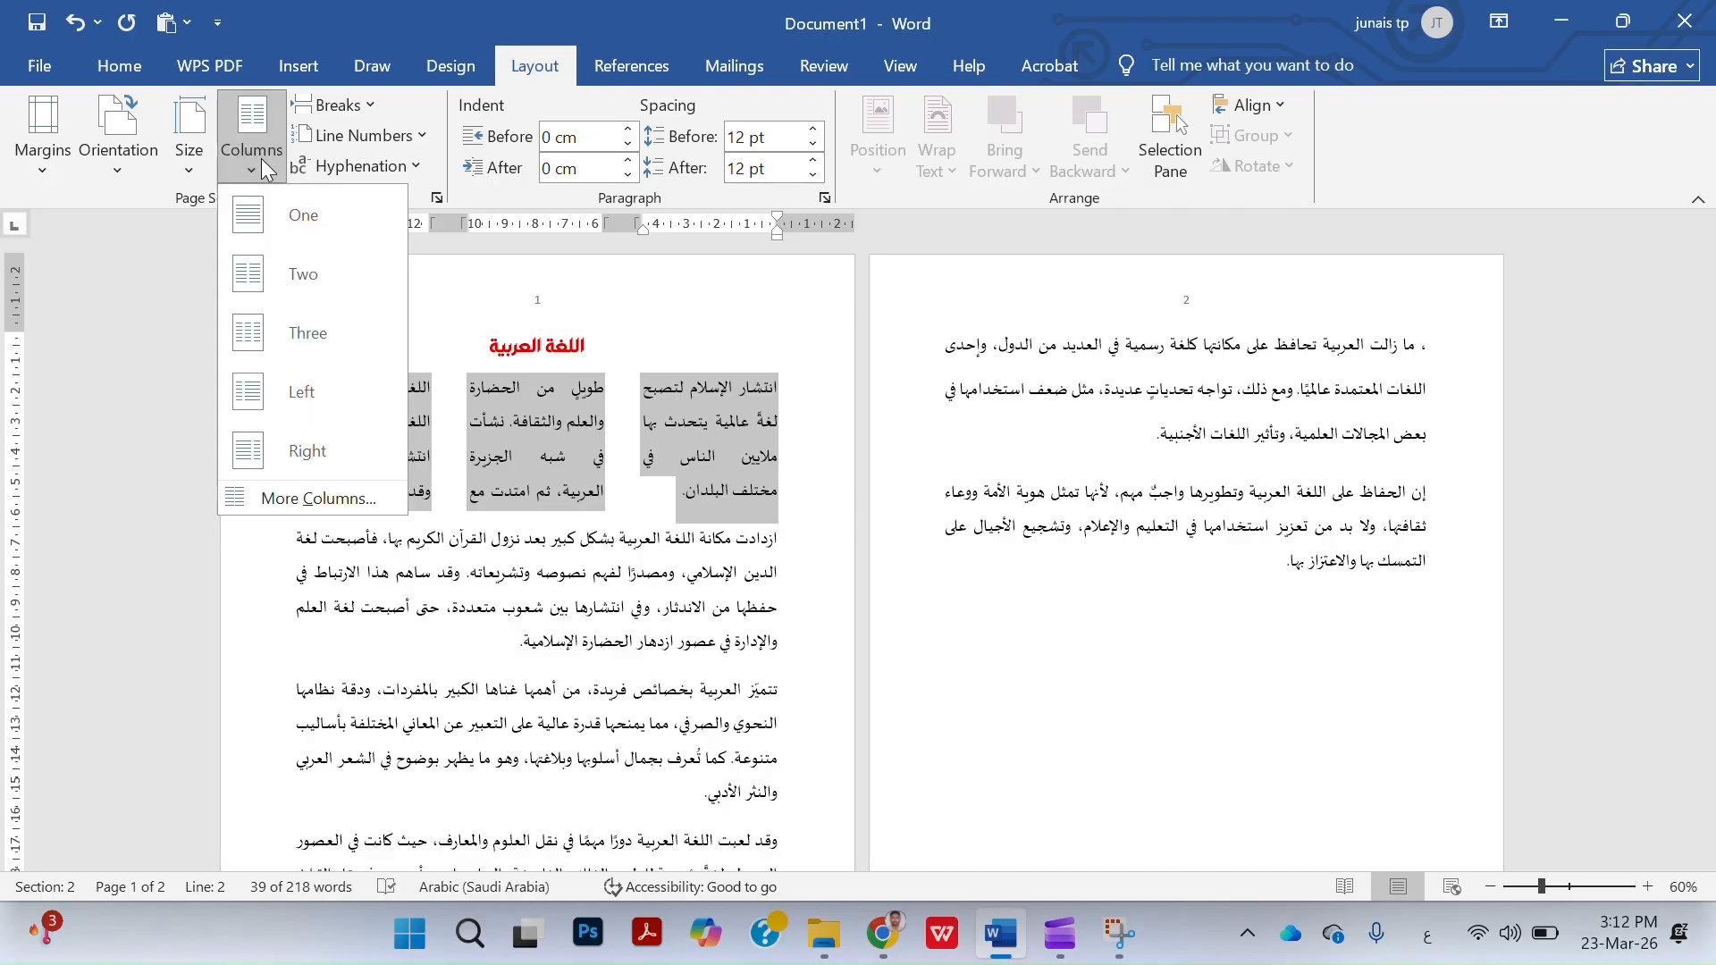
click(322, 500)
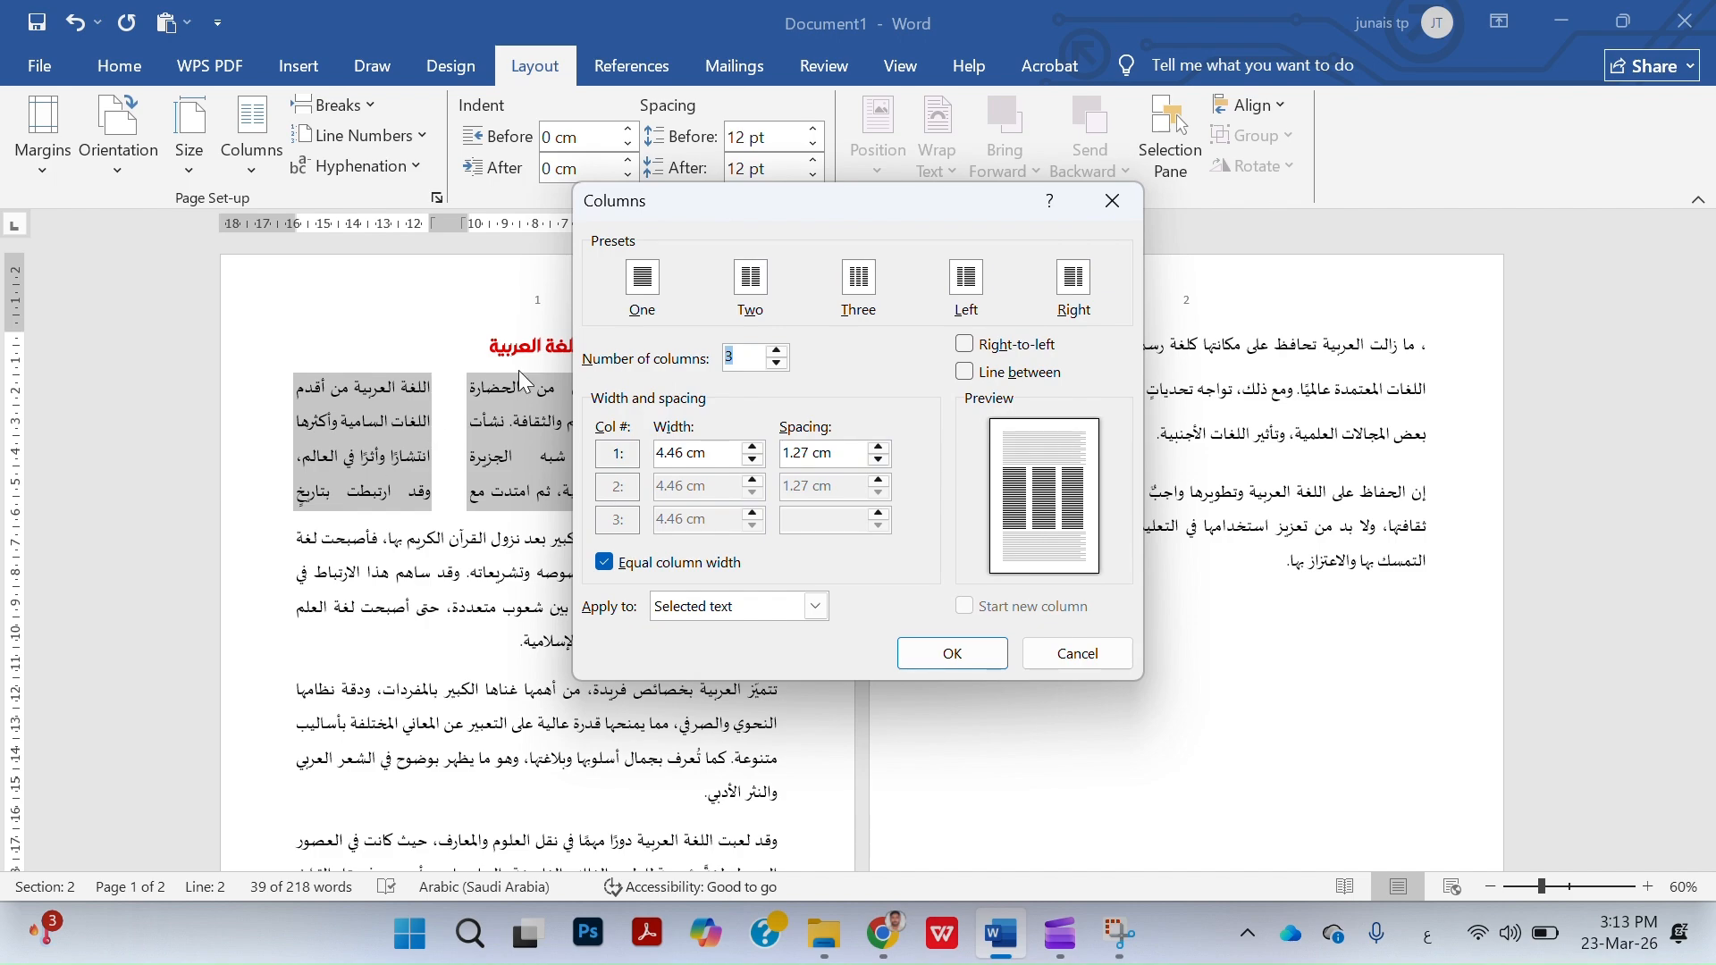
click(751, 278)
click(642, 279)
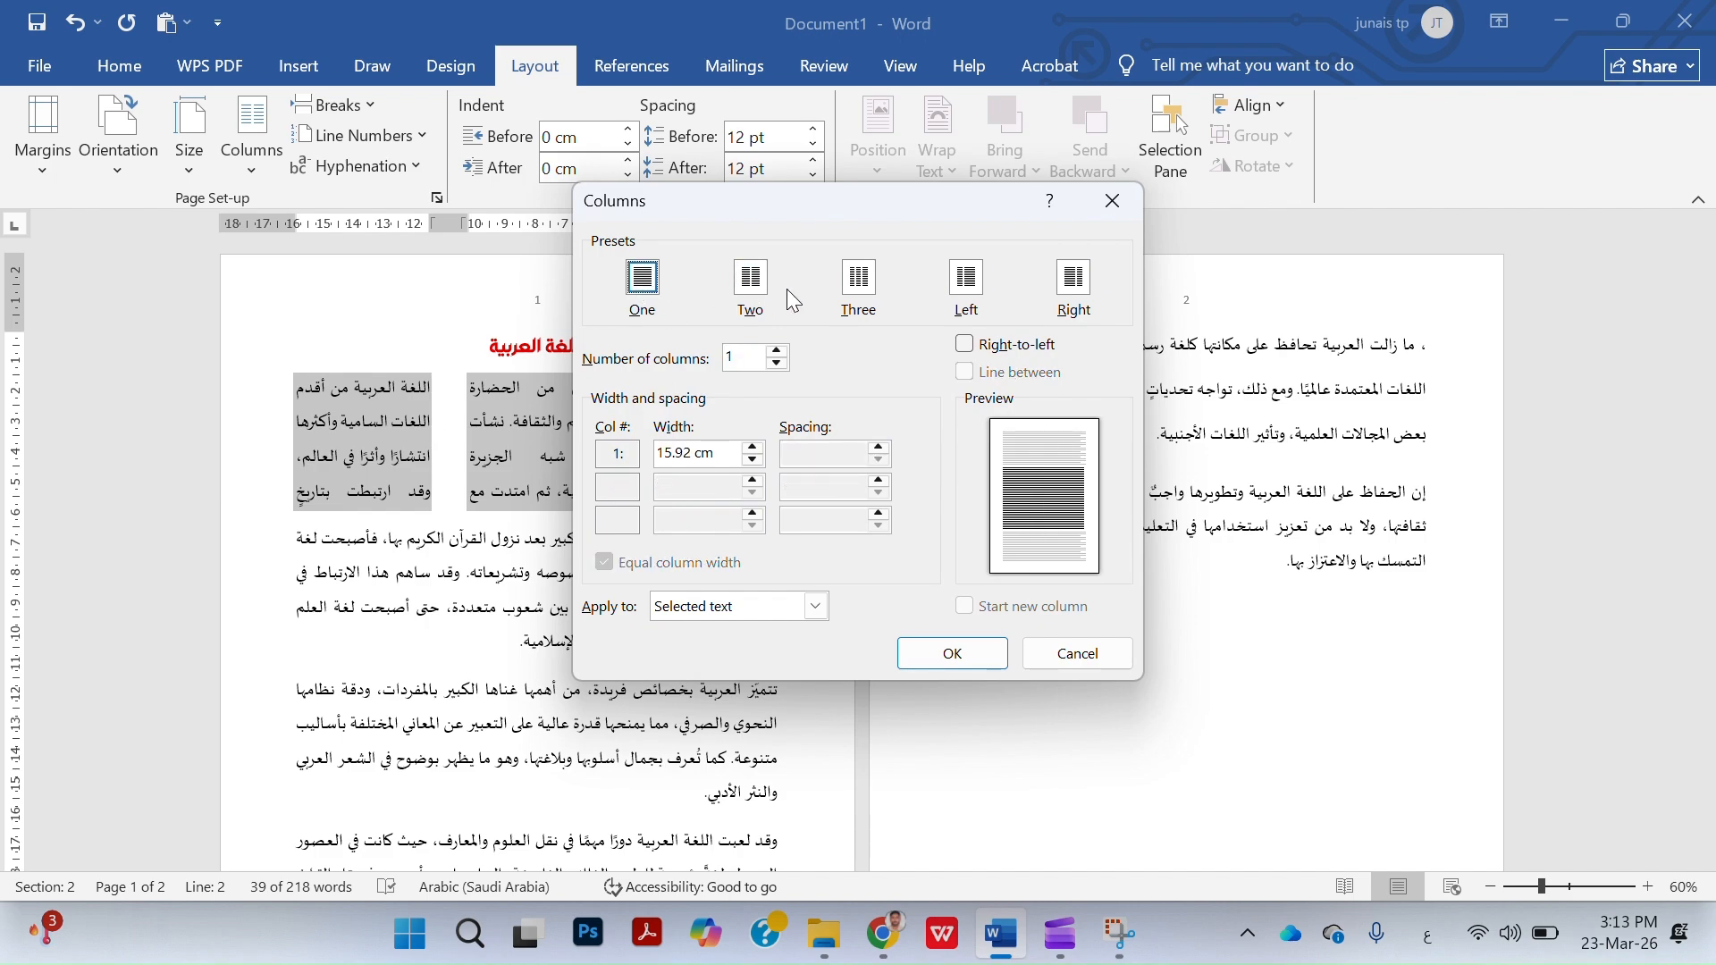
click(859, 279)
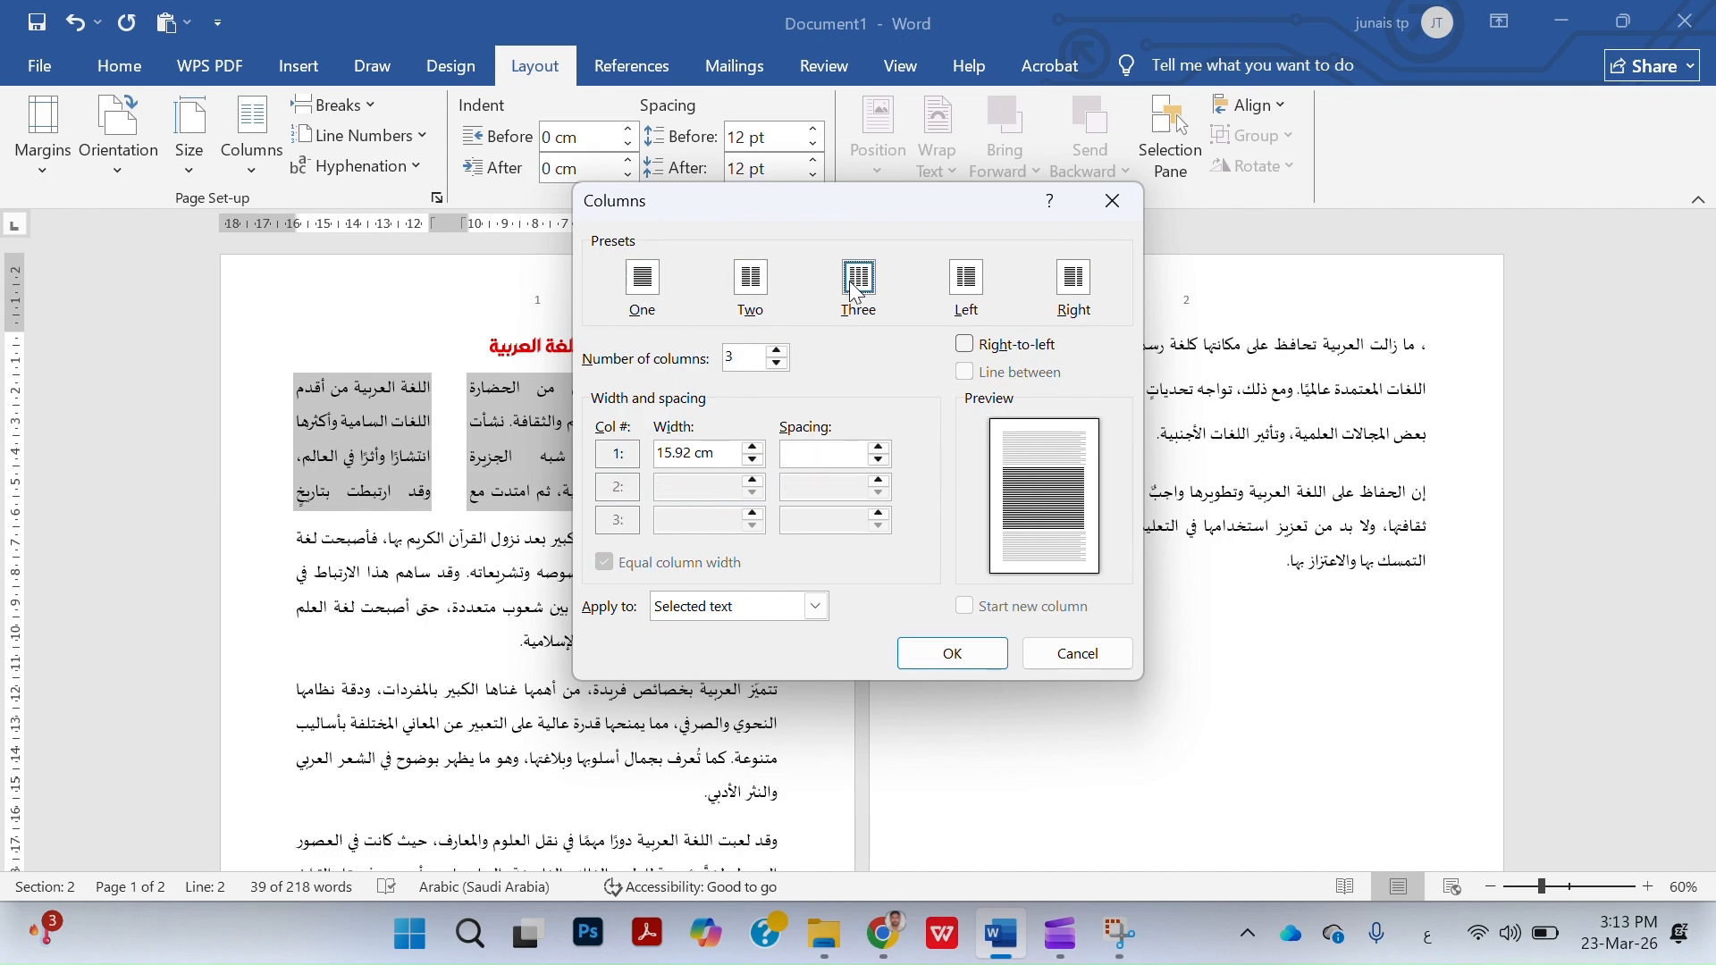
click(961, 347)
click(963, 372)
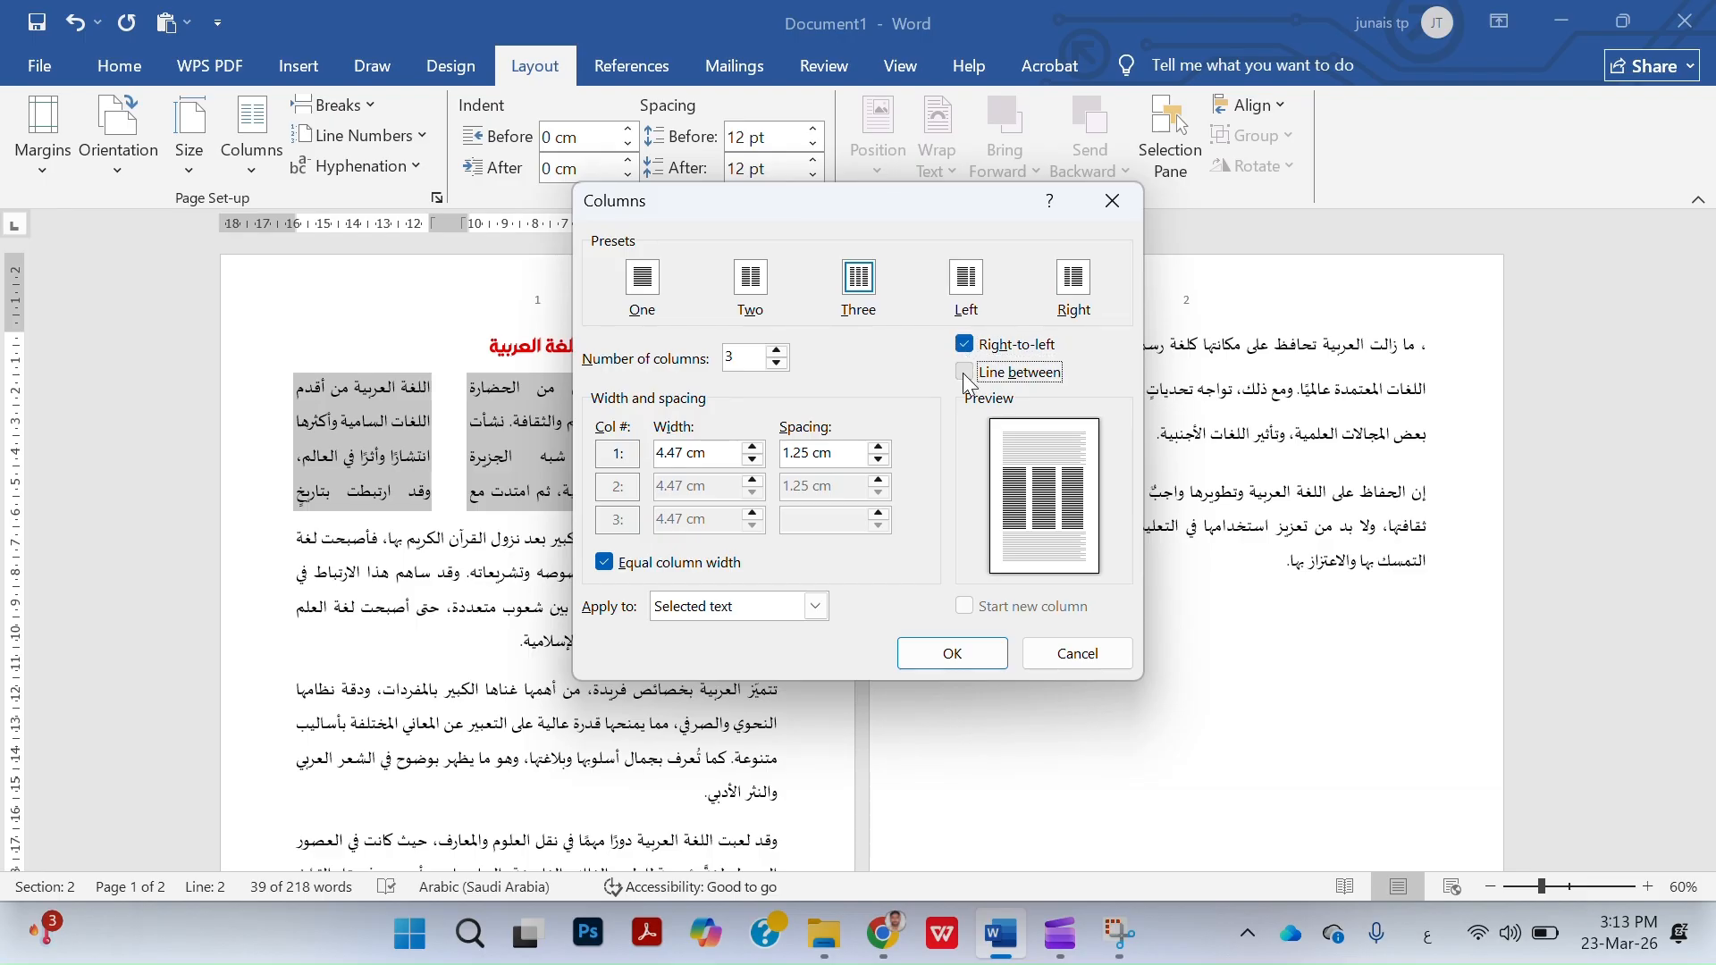
Turn off equal column width, set the second column's width to 4.8 cm, and apply the column settings.
click(604, 562)
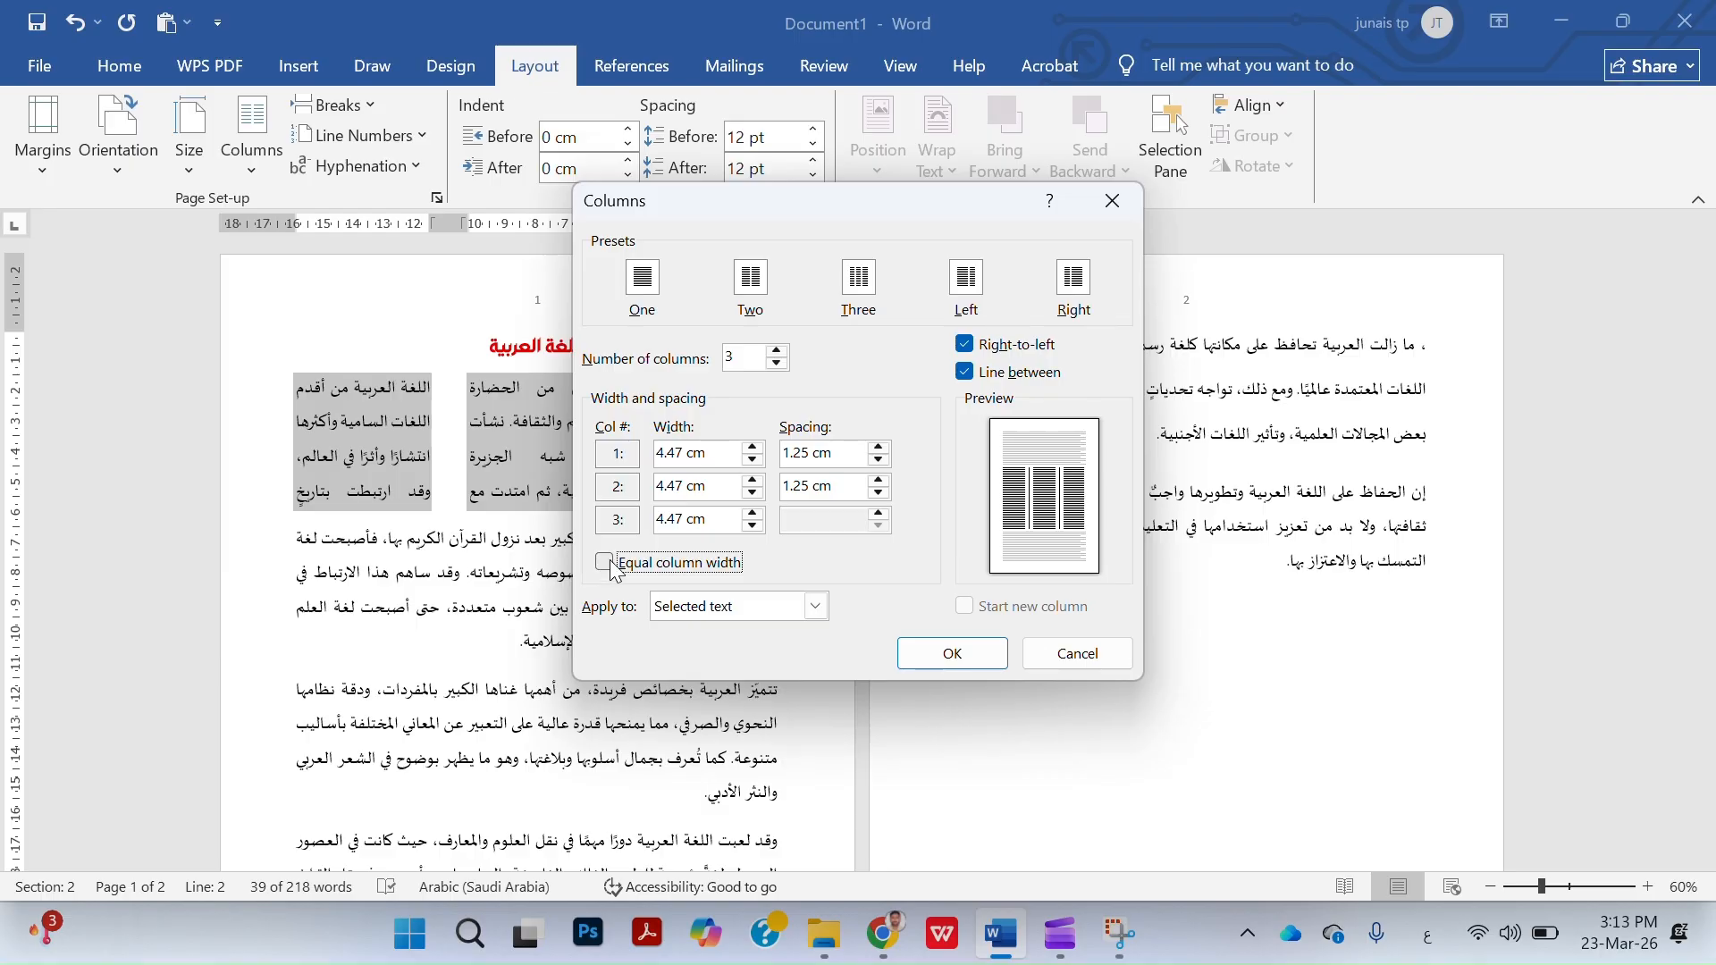
click(752, 480)
click(753, 481)
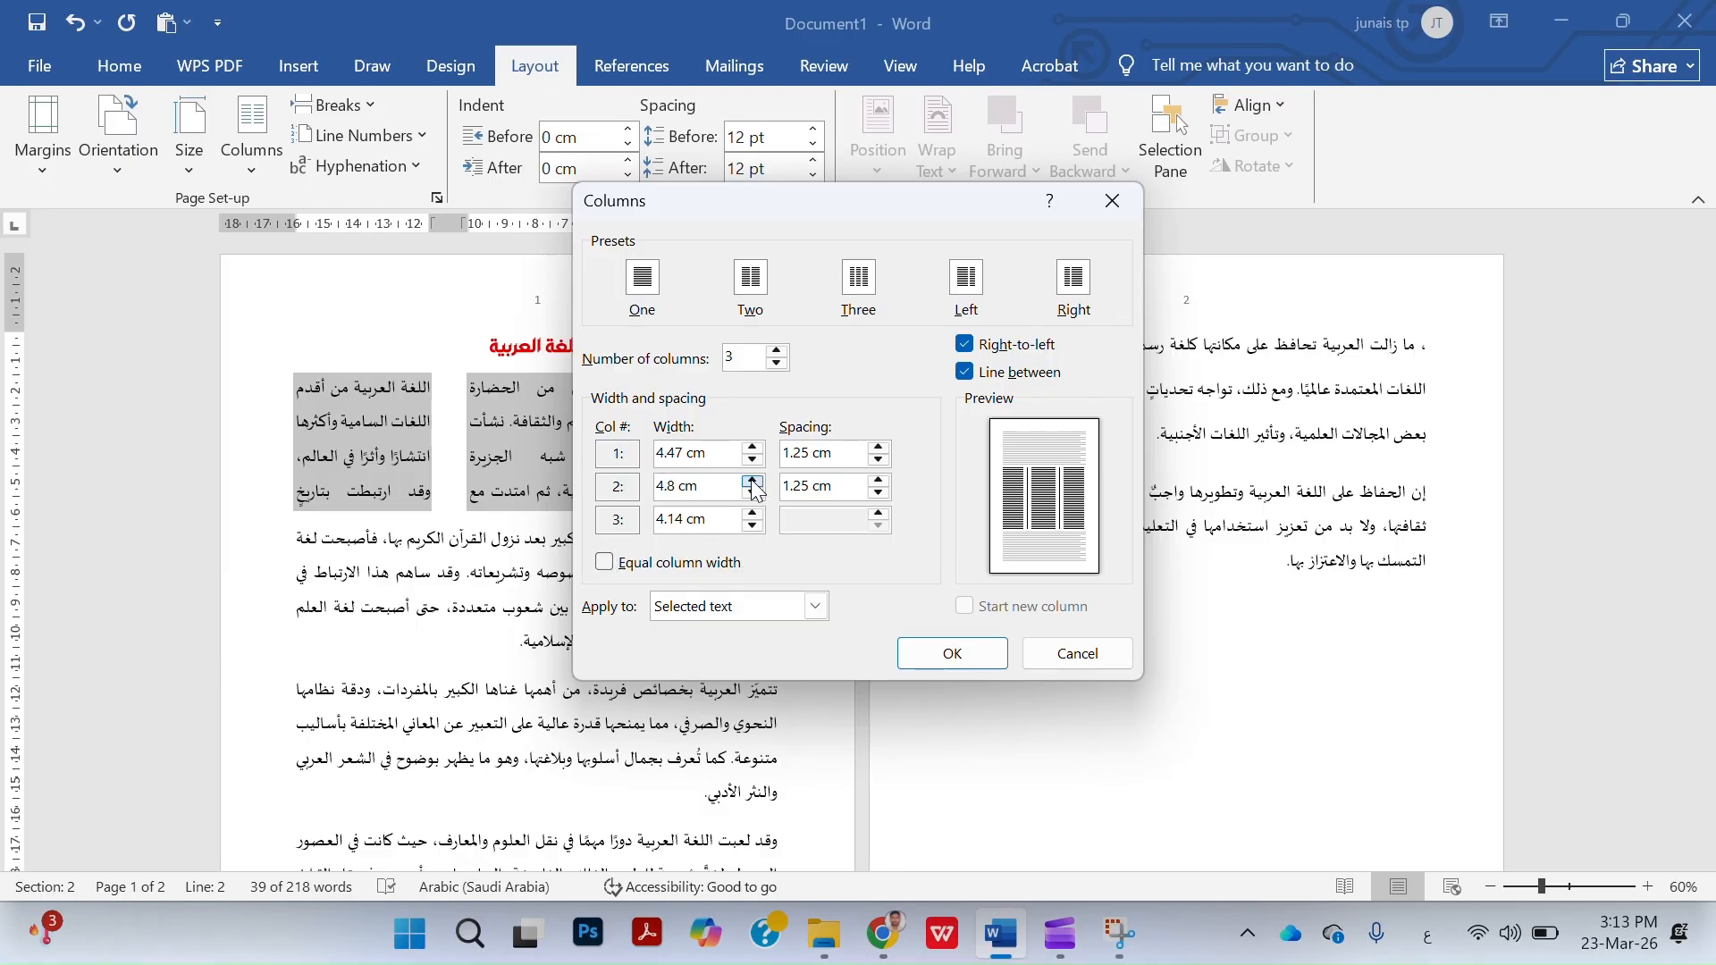
click(977, 653)
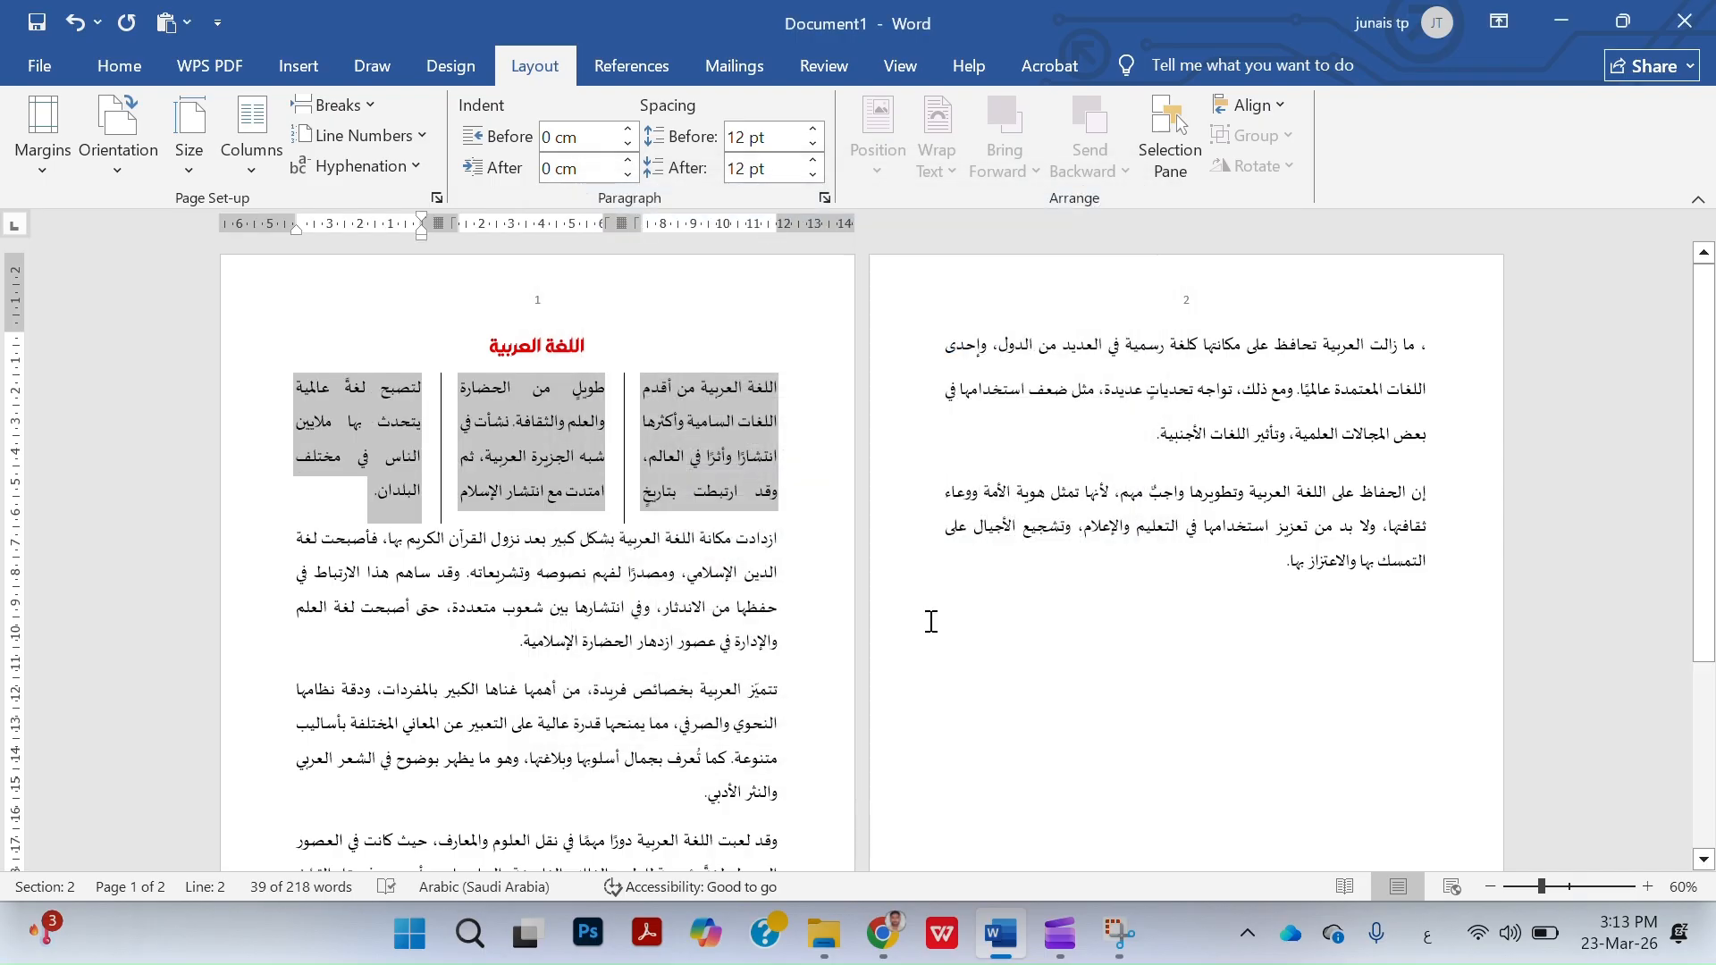
Remove the dividing line between the three columns of the first body paragraph.
click(251, 142)
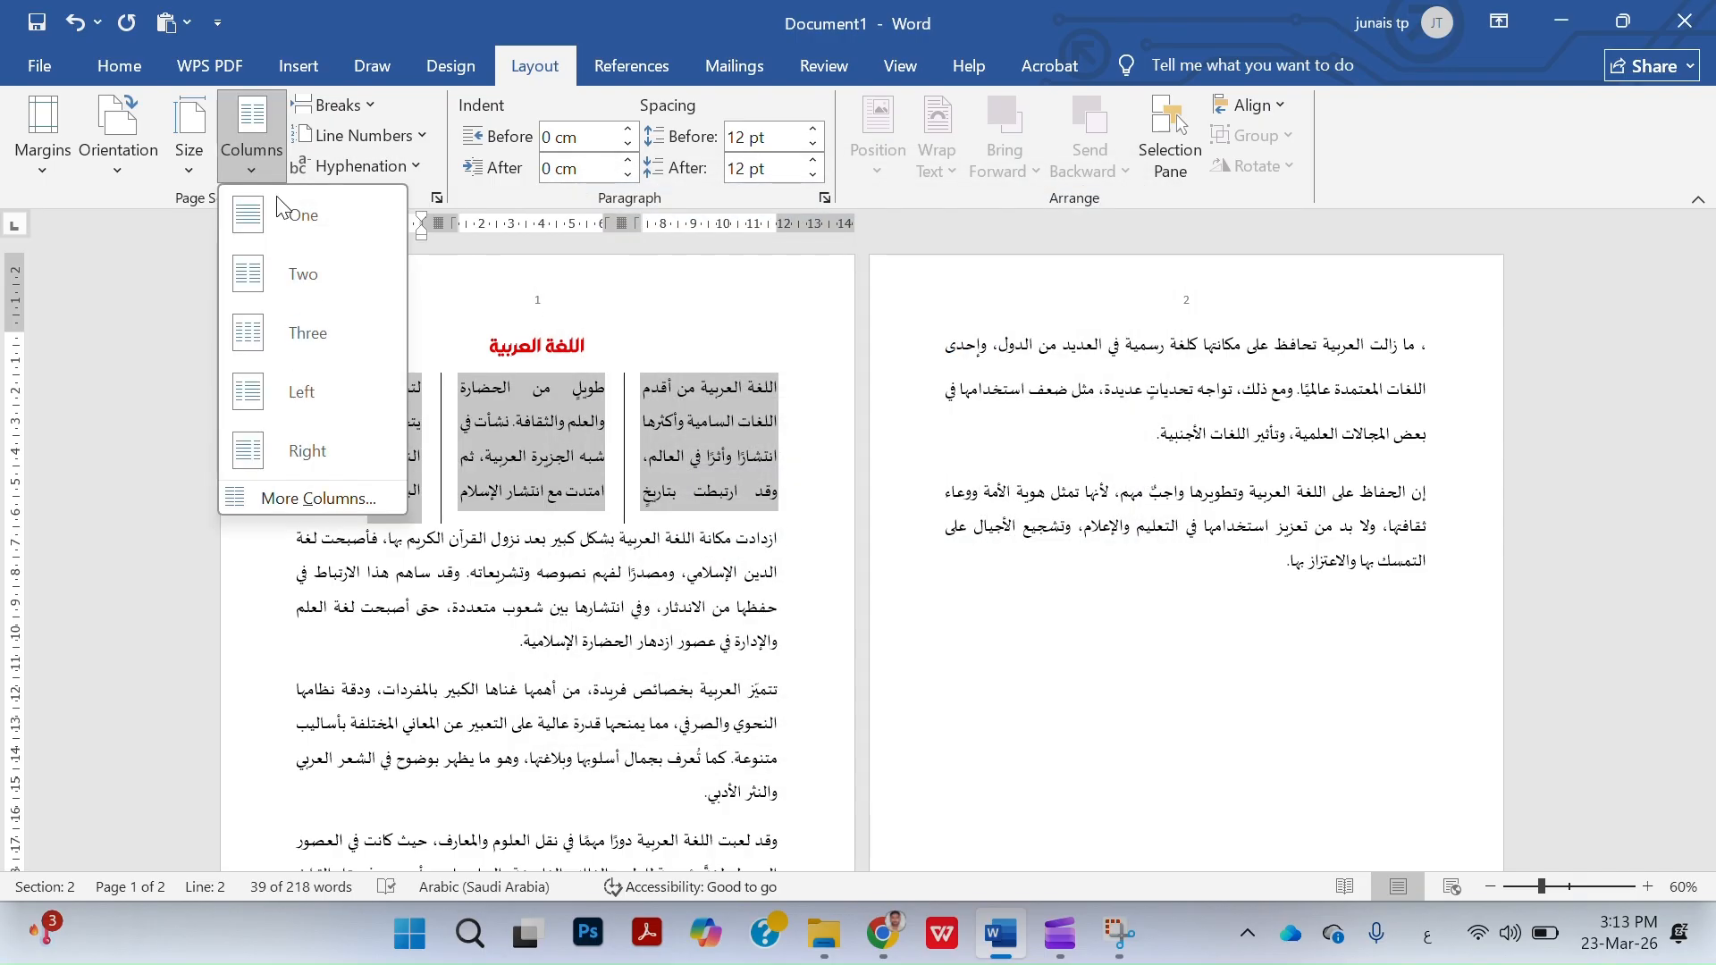
click(356, 494)
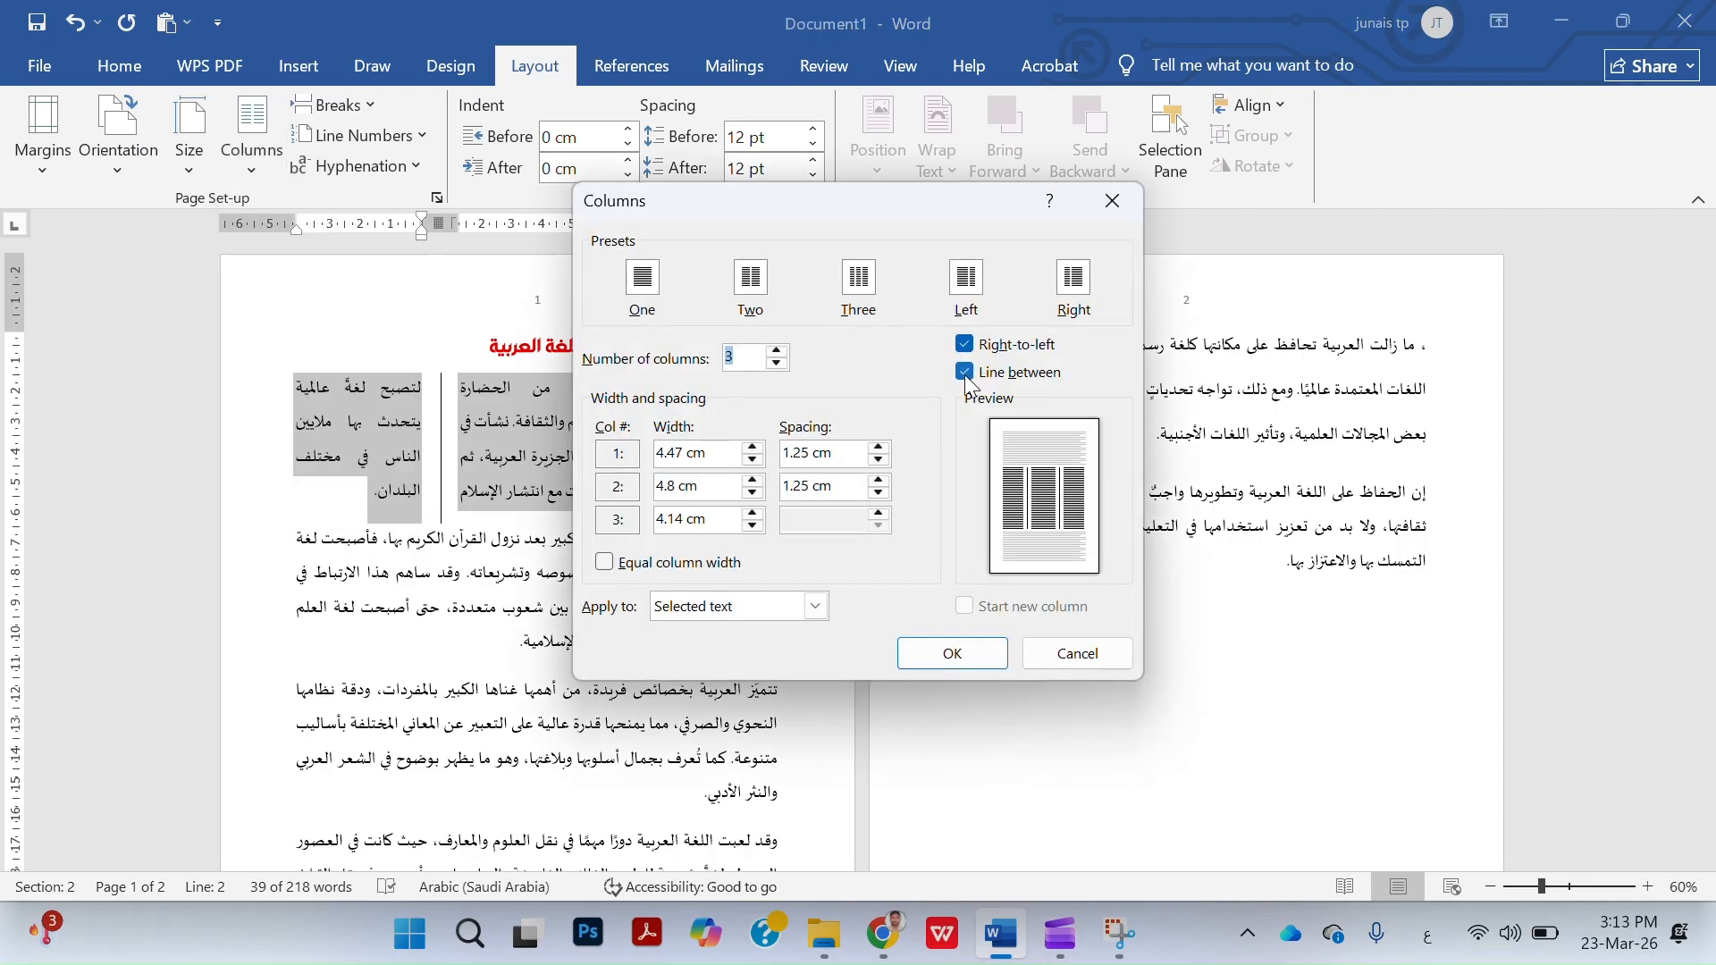
click(965, 372)
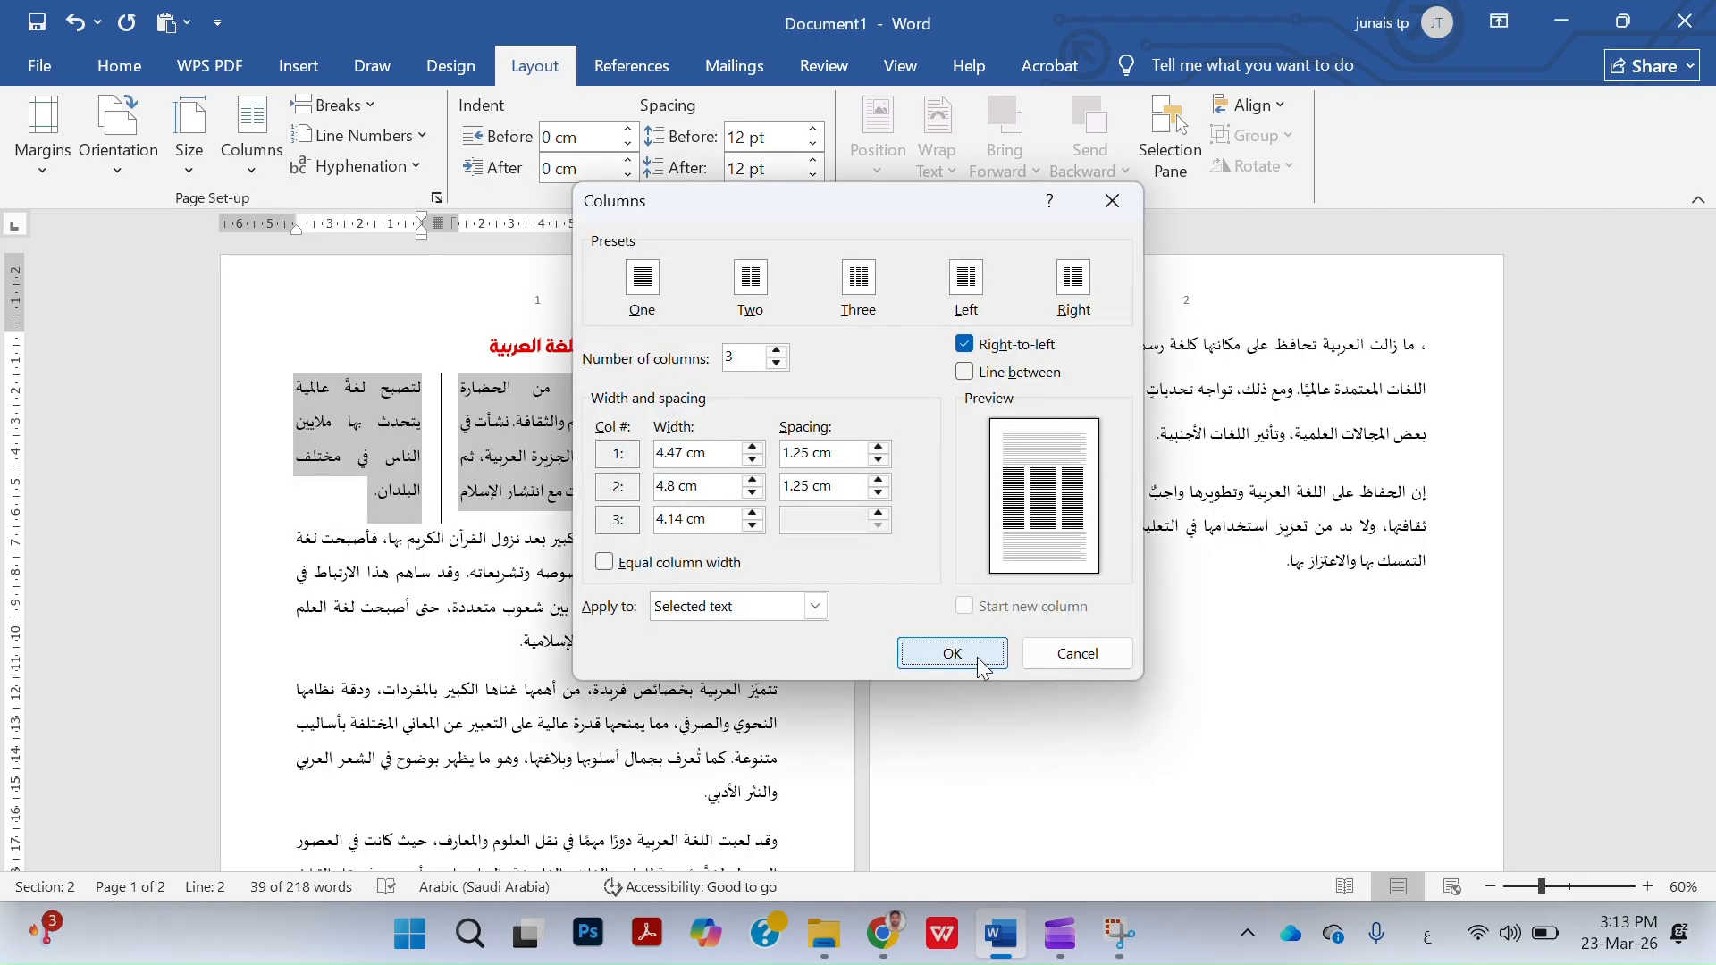
click(953, 653)
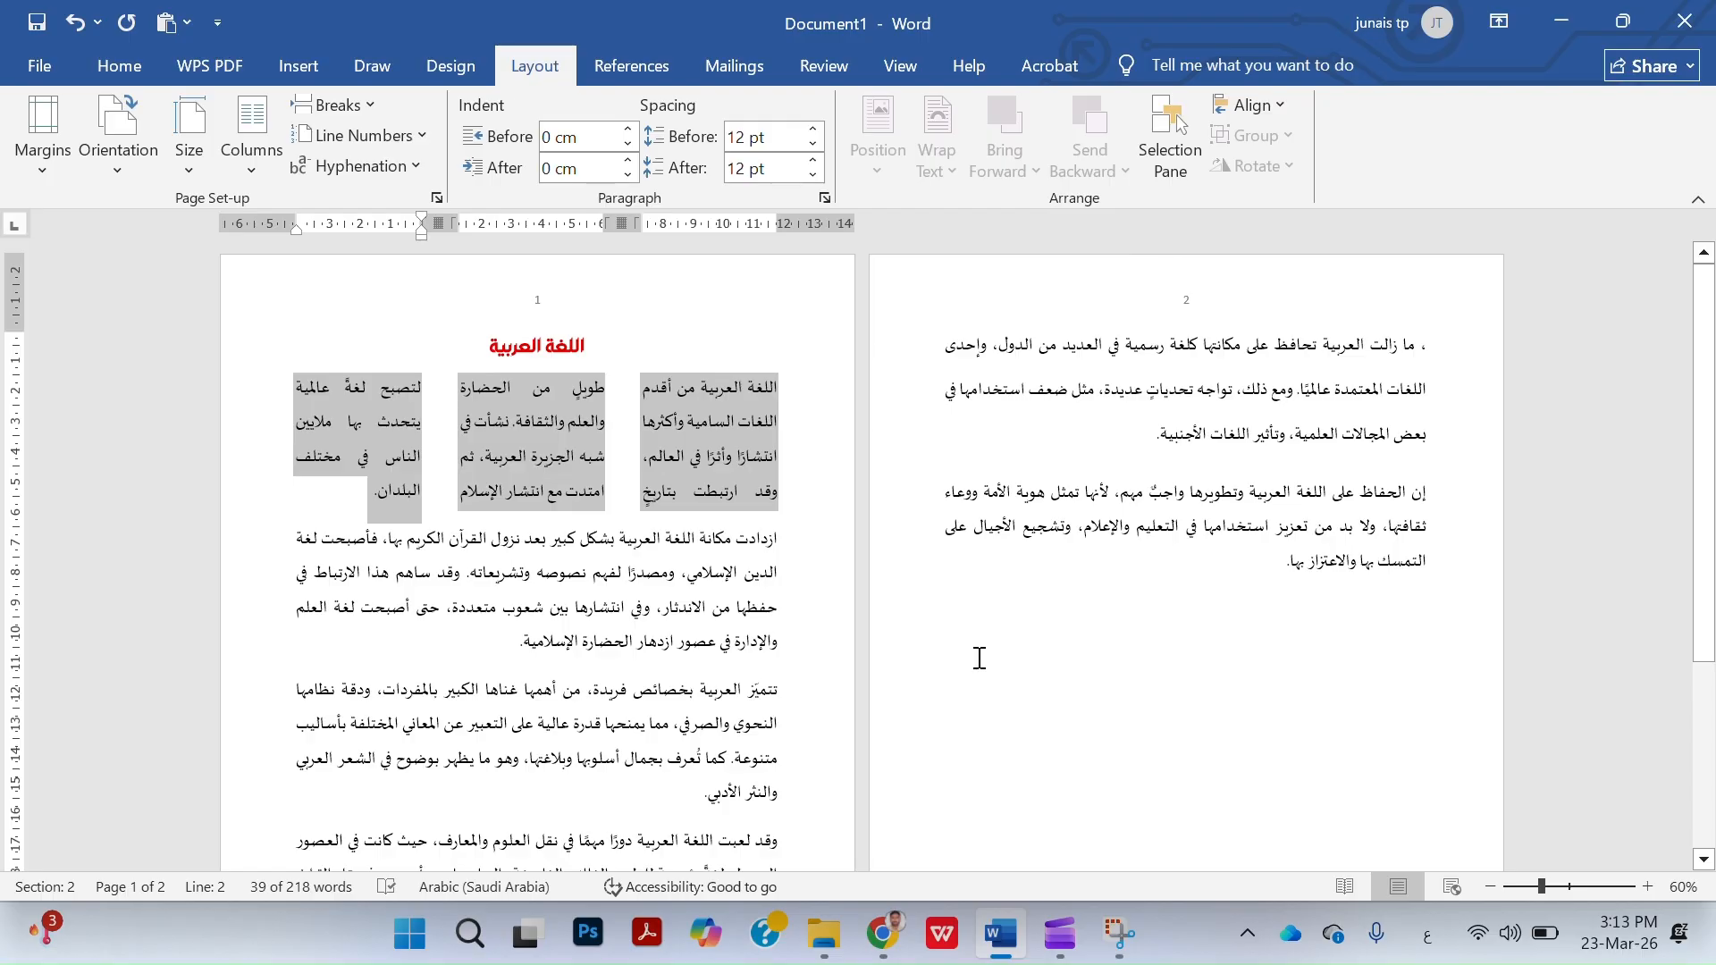
Return the title and first body paragraph to a single-column layout.
click(761, 613)
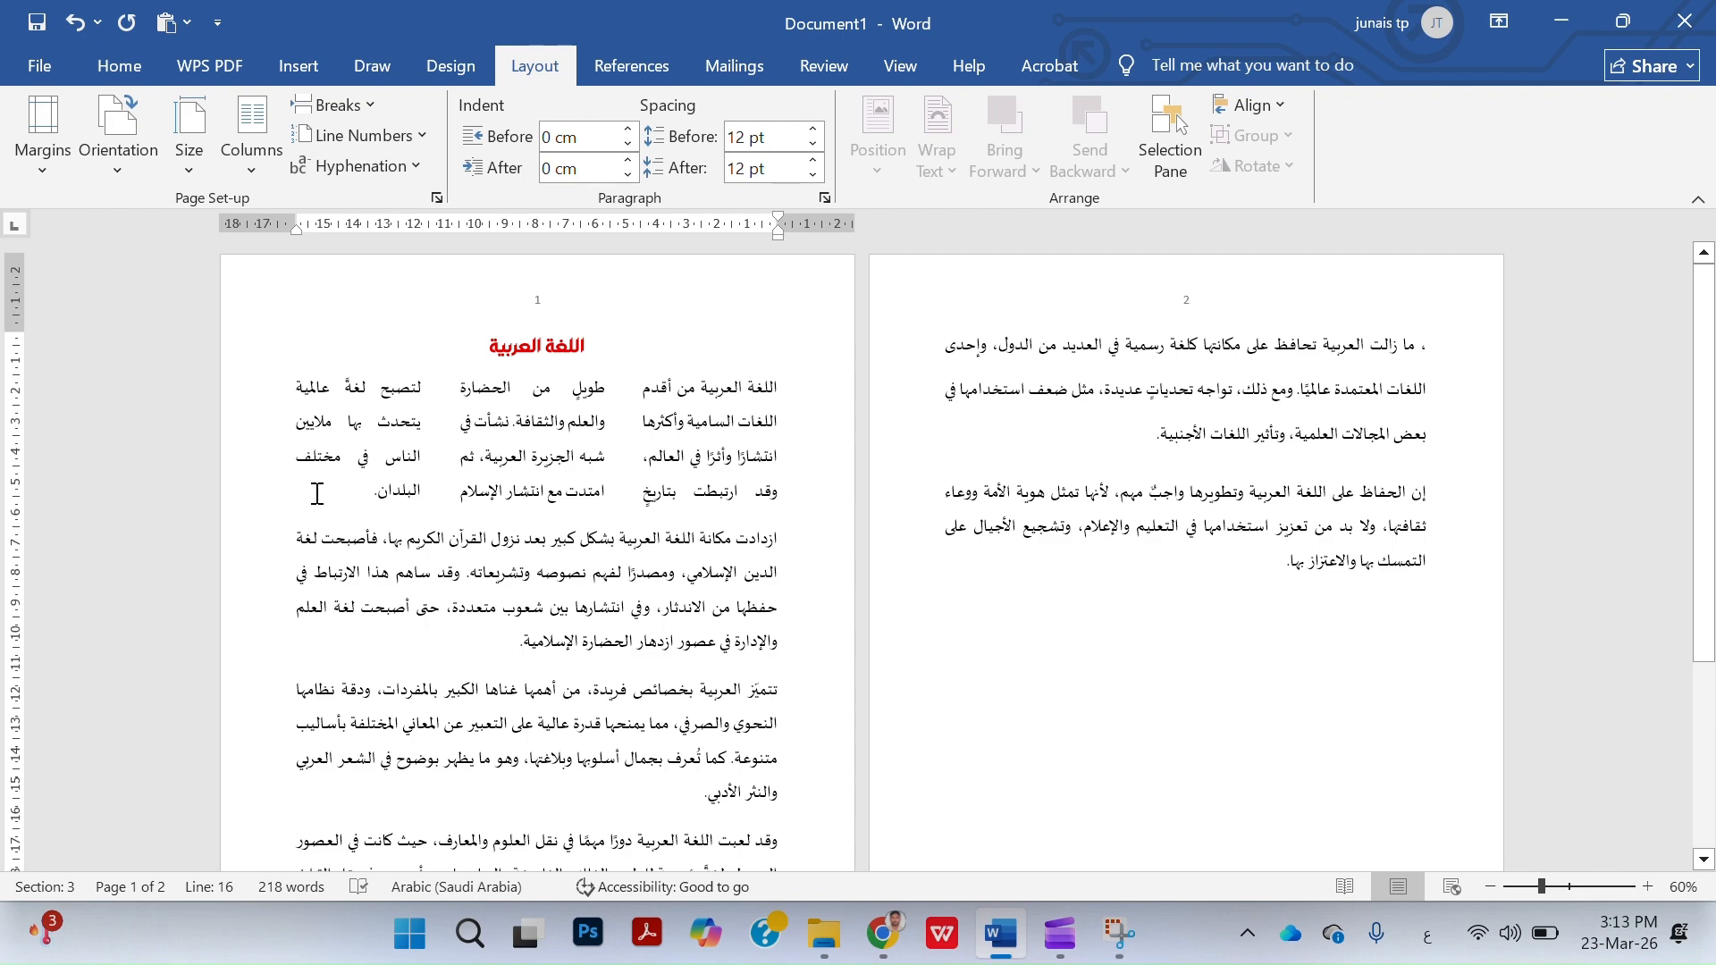
drag(317, 494, 849, 372)
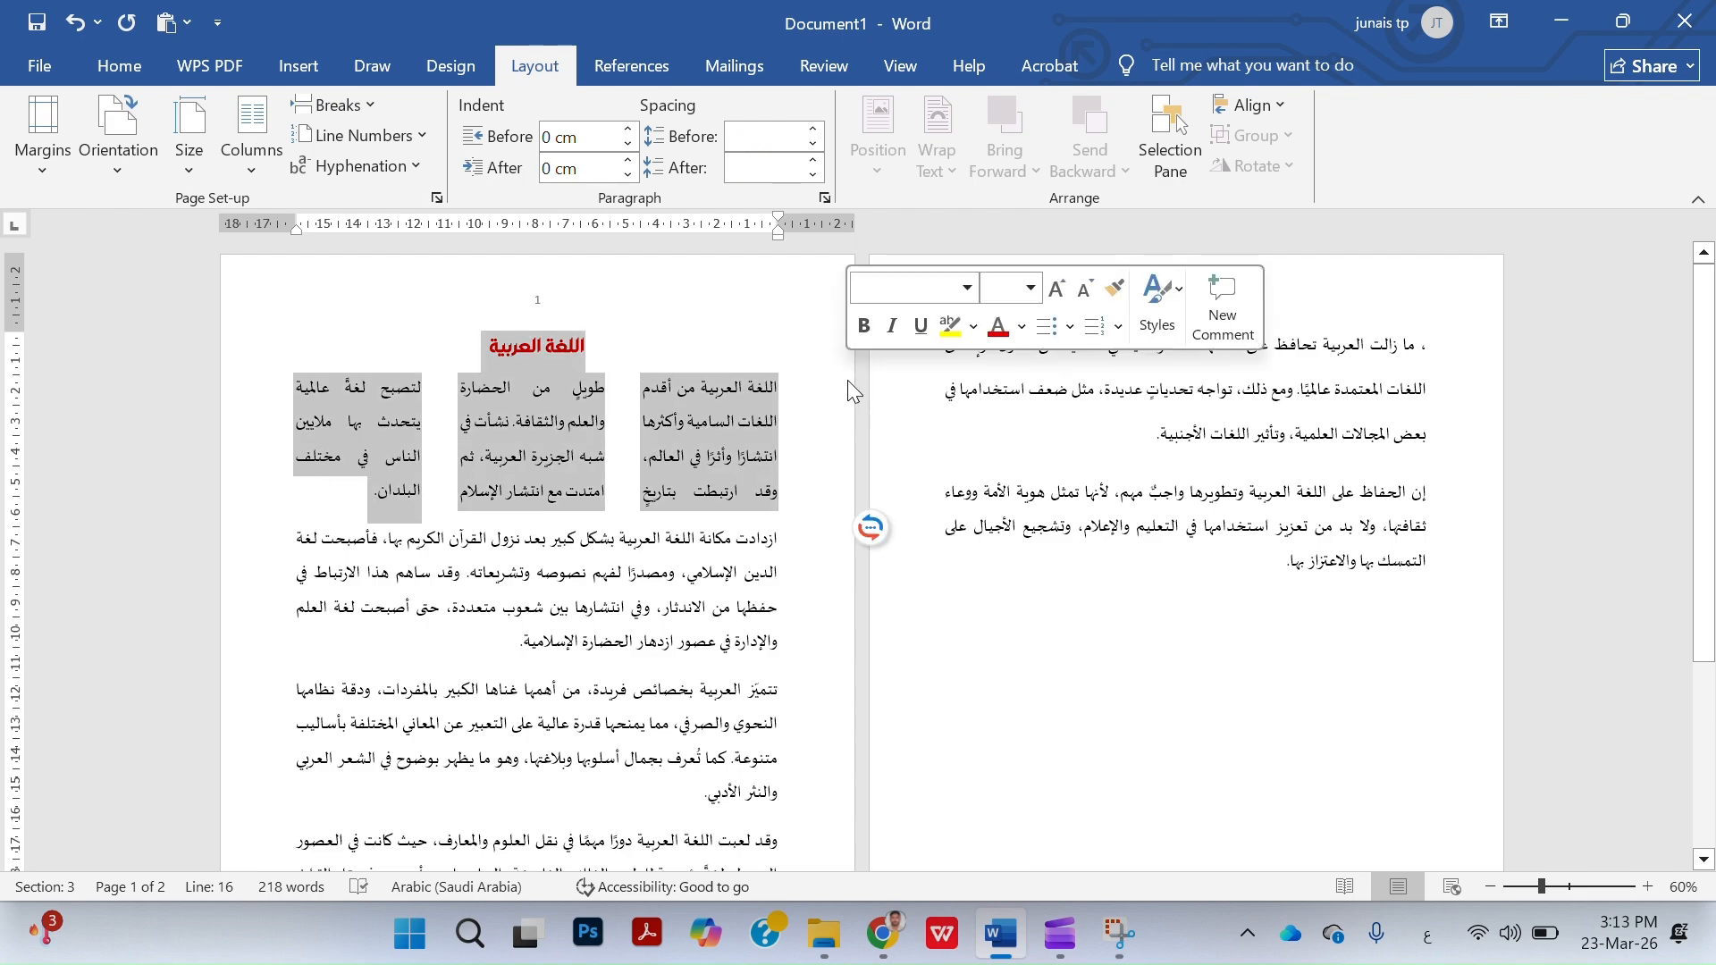
click(247, 164)
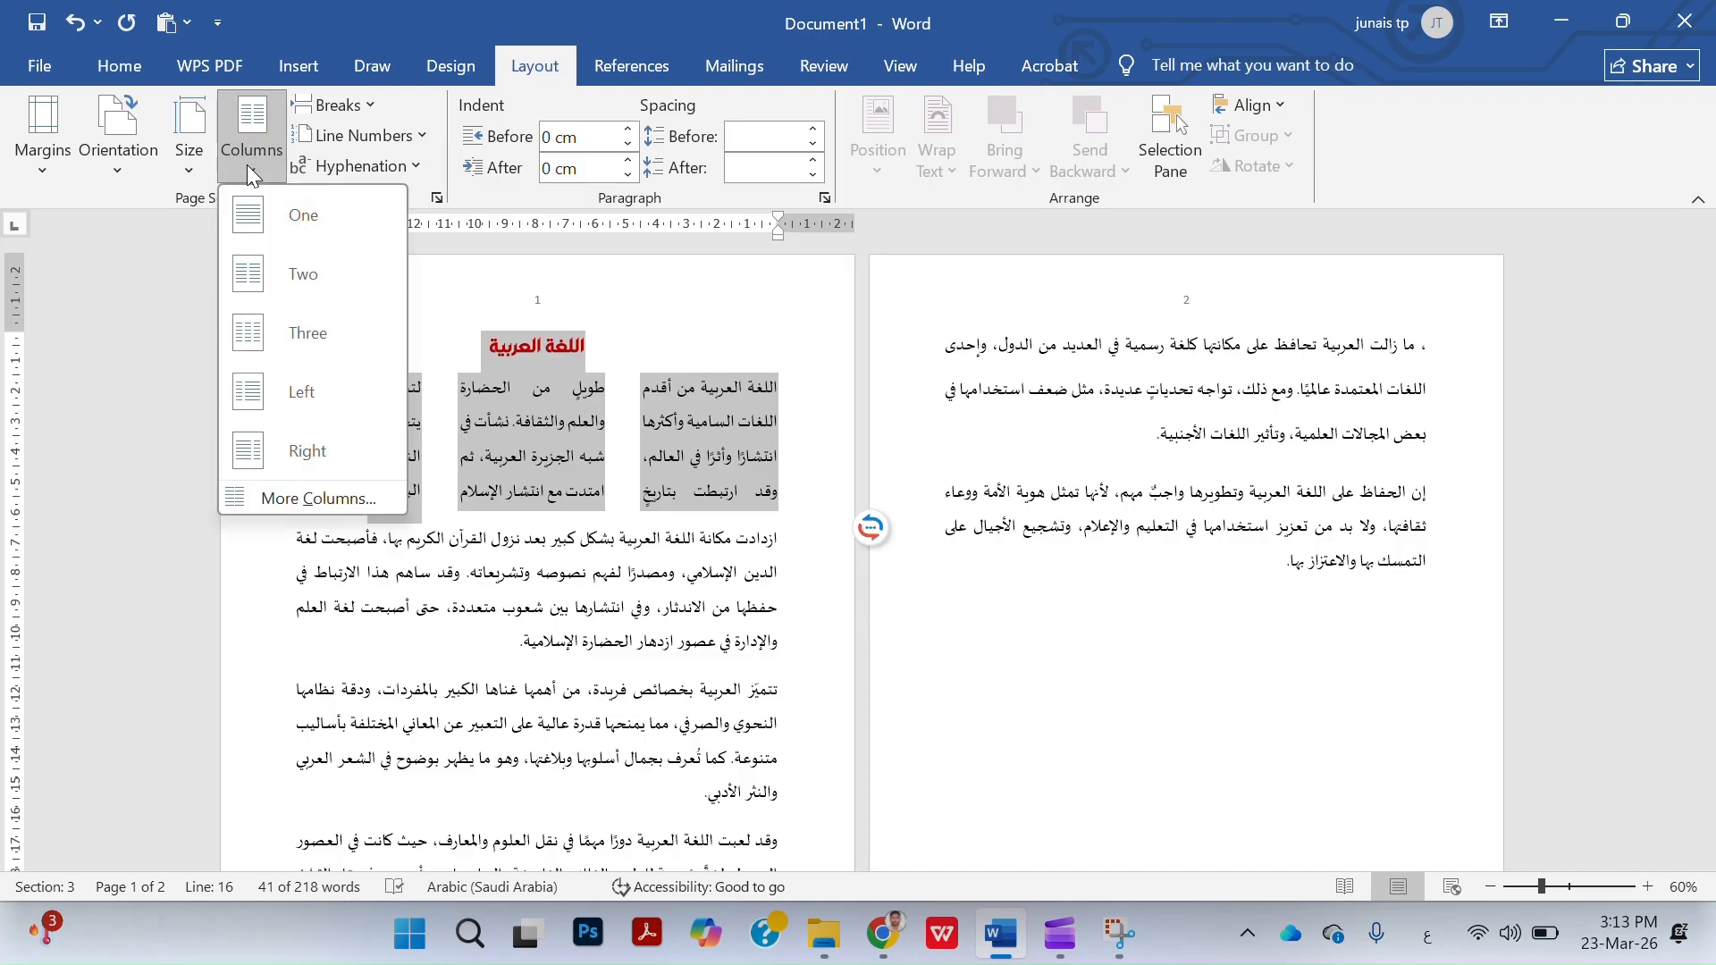
click(271, 207)
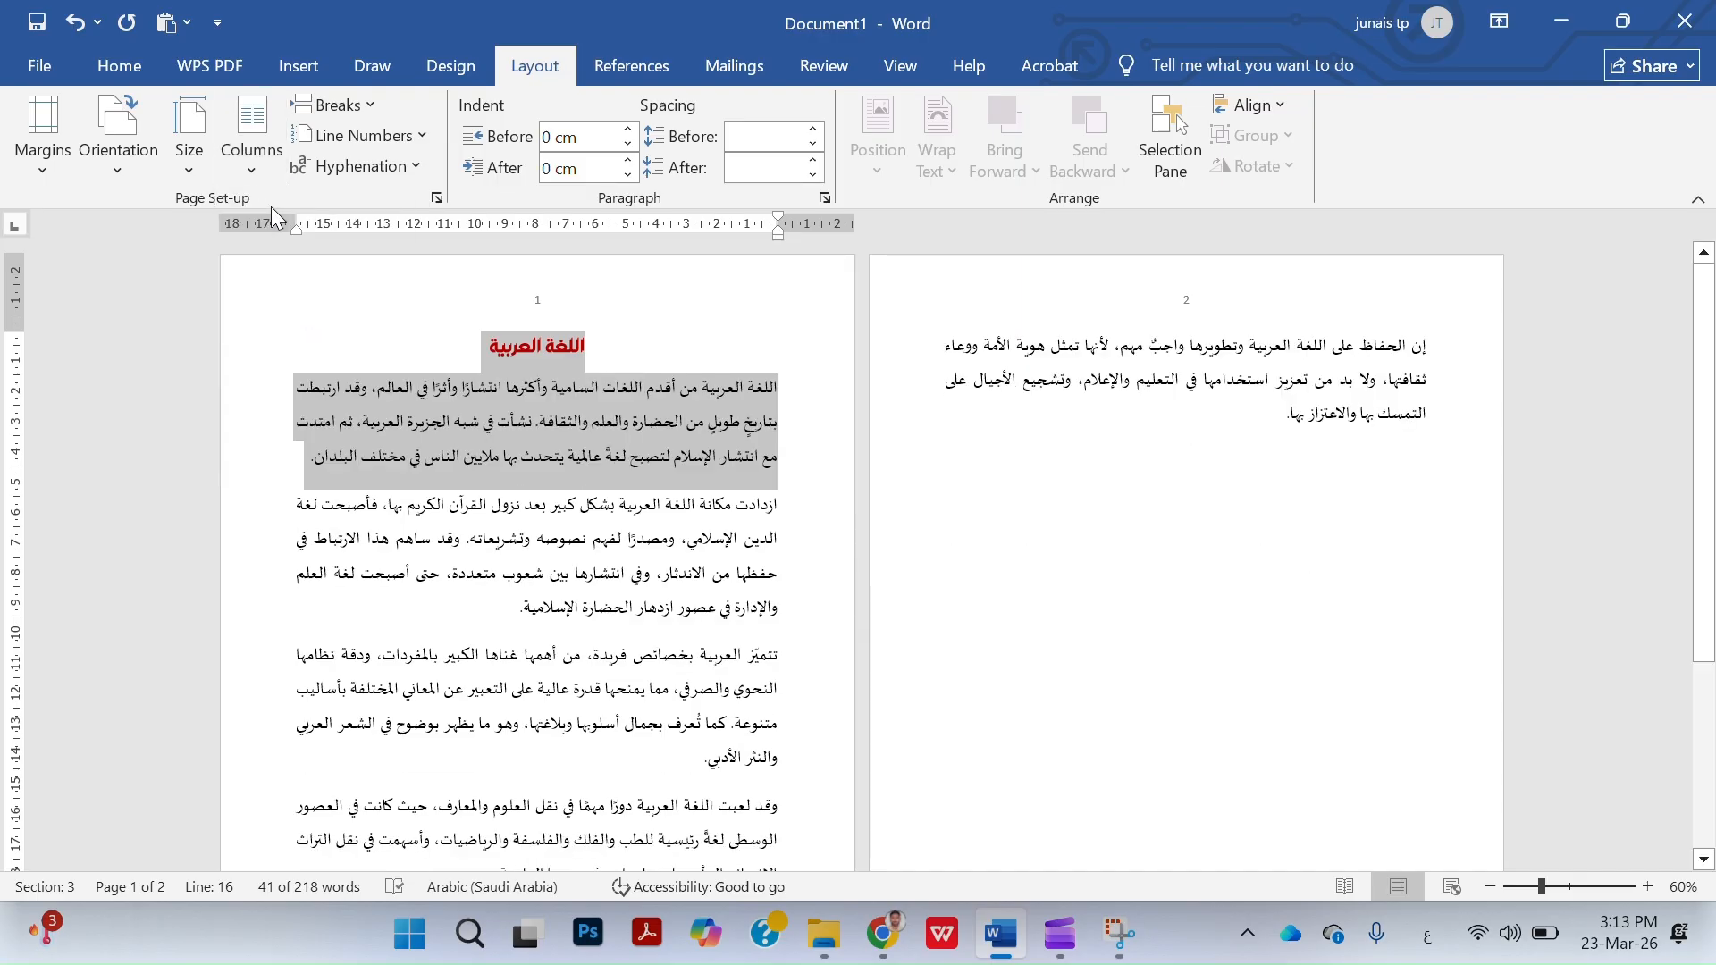
Lay out all body text below the title in two equal right-to-left columns with a line between them.
click(455, 436)
drag(777, 387, 1260, 433)
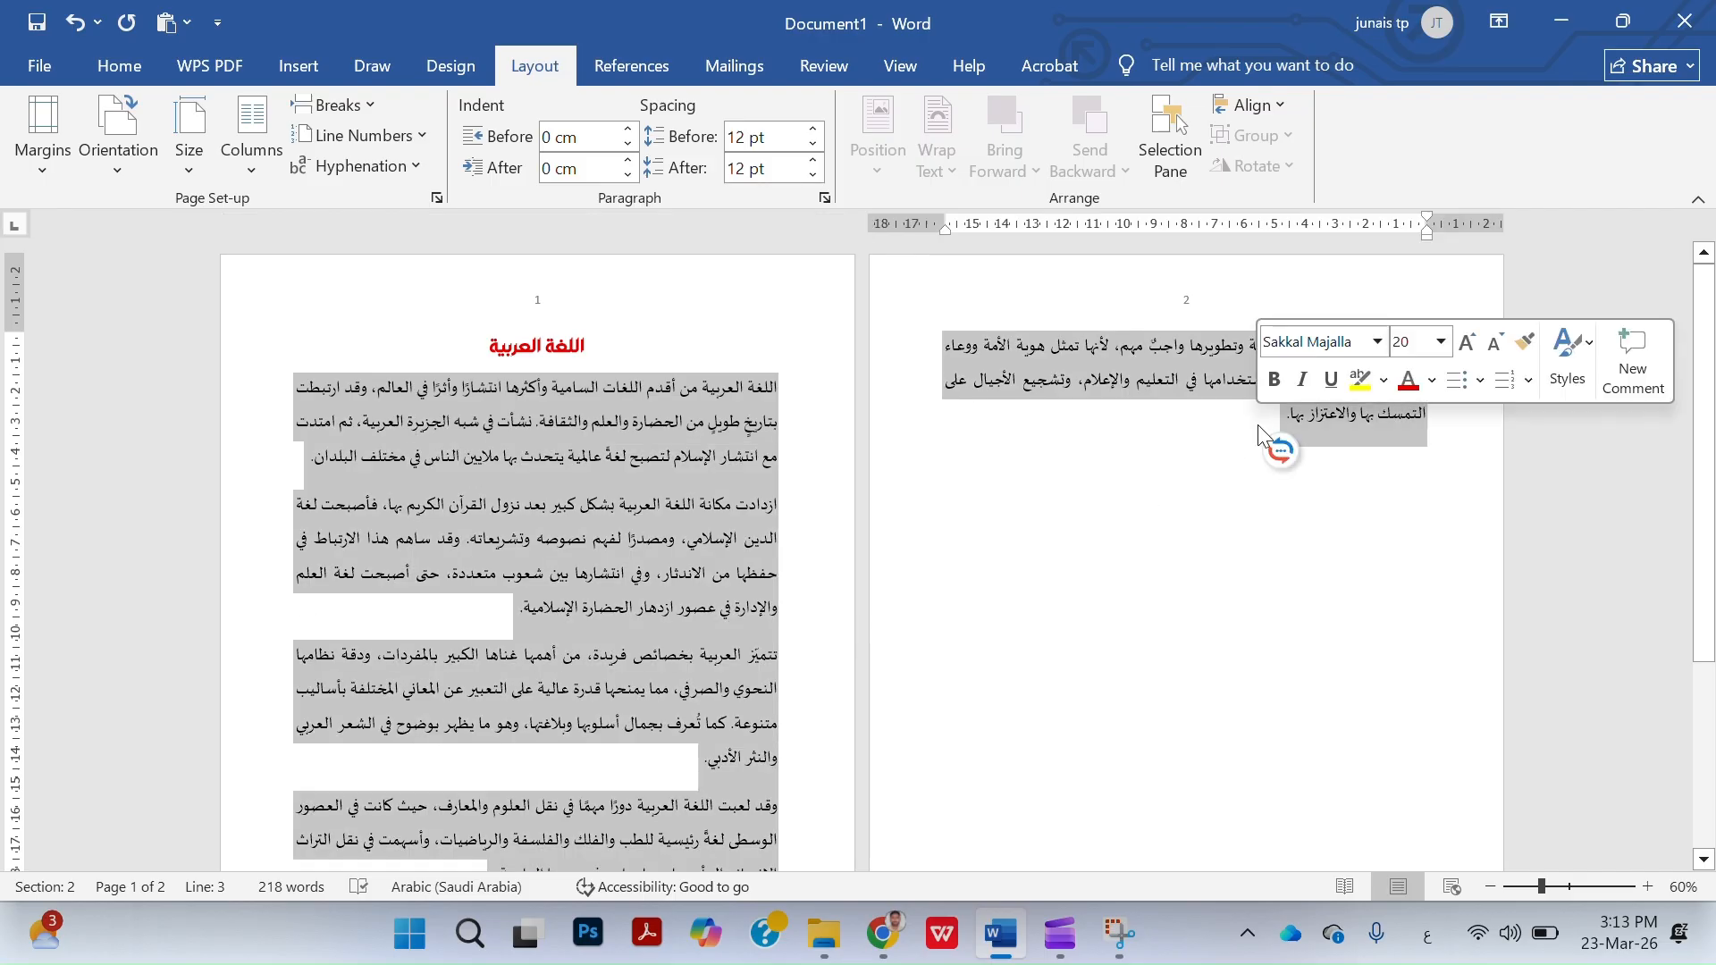
click(249, 168)
click(313, 497)
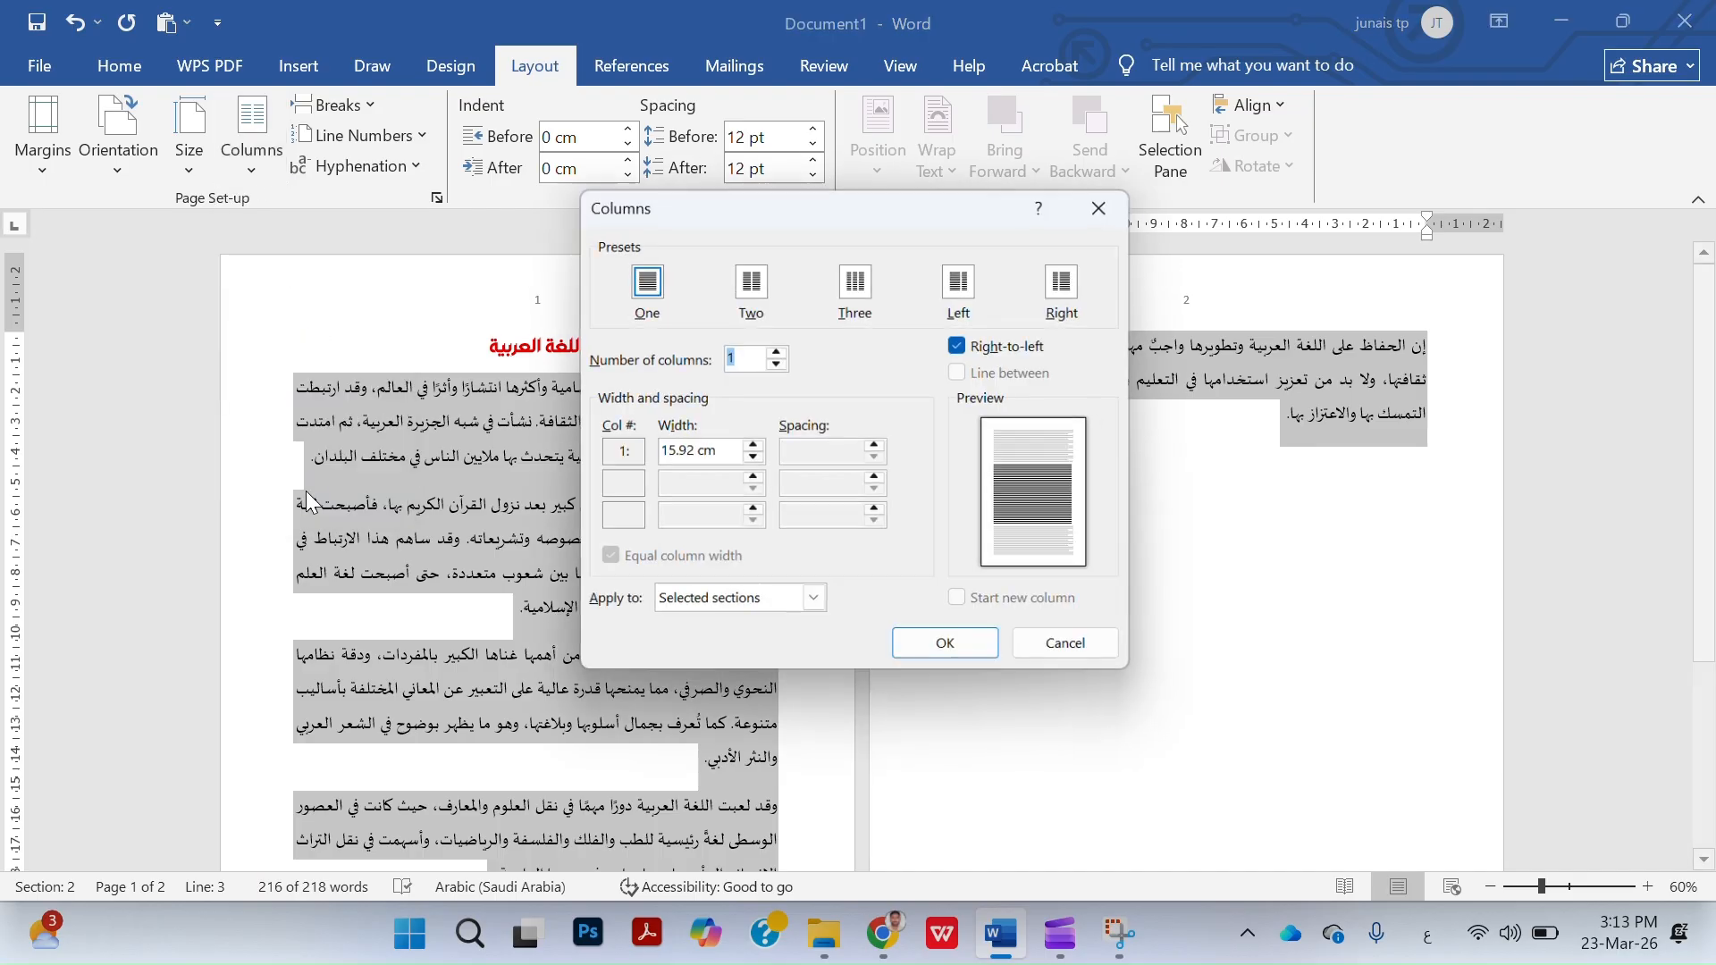
click(749, 282)
click(962, 372)
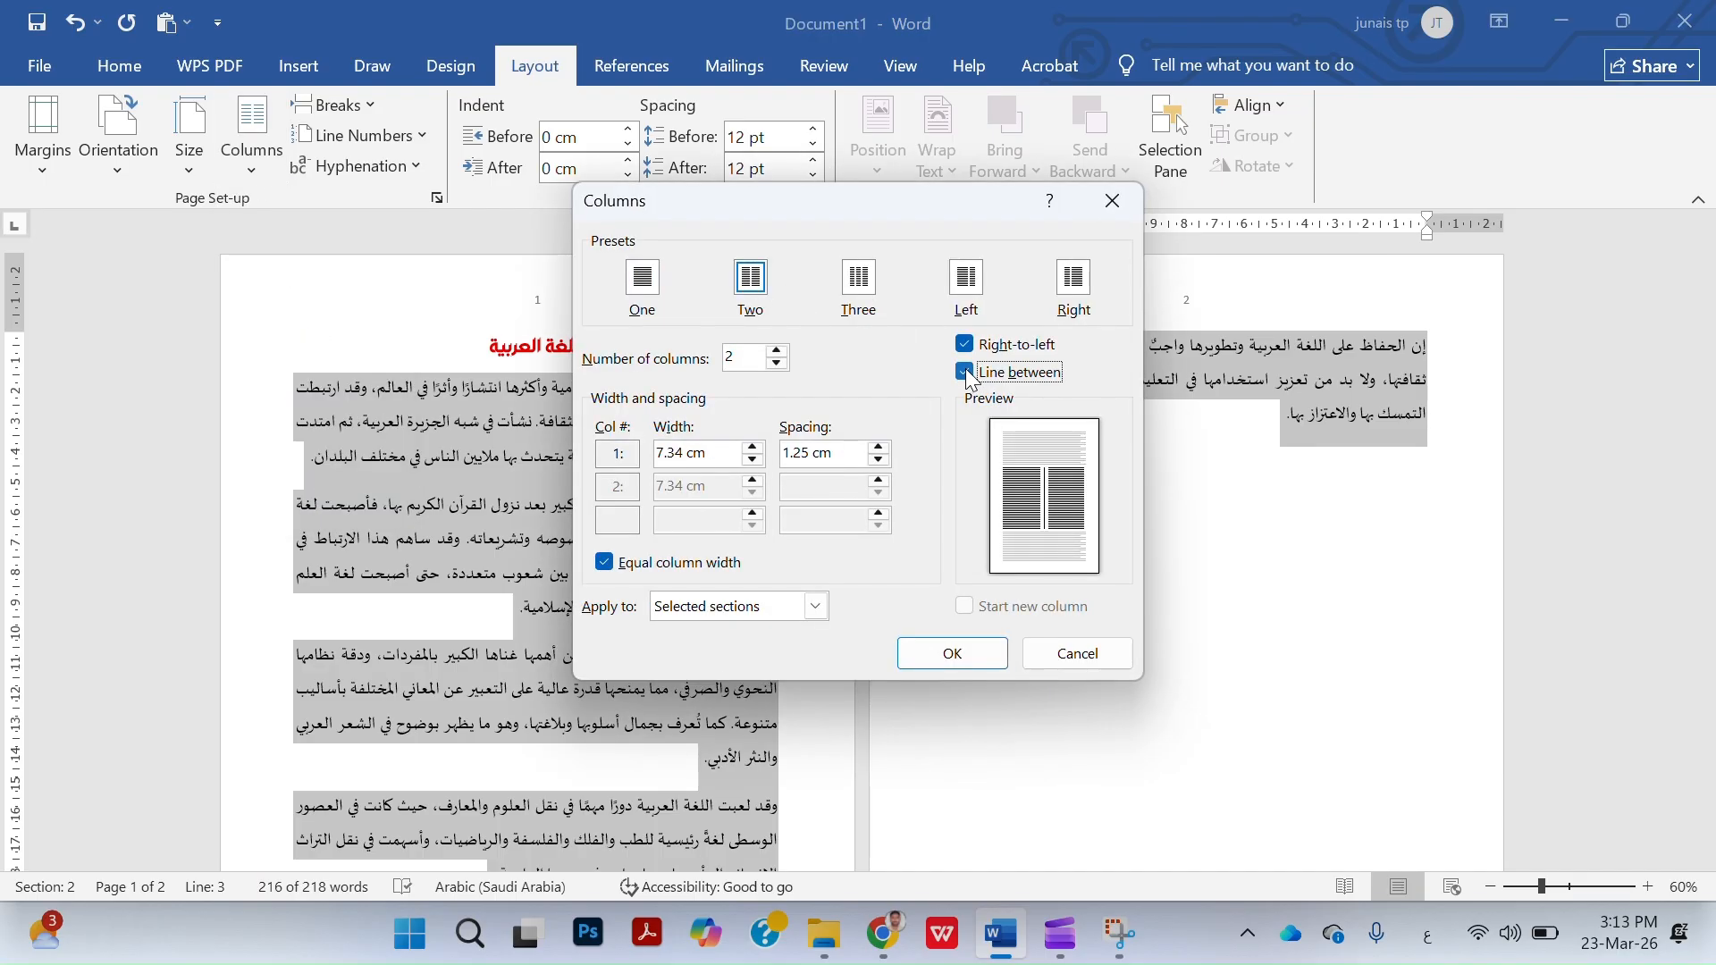
click(952, 654)
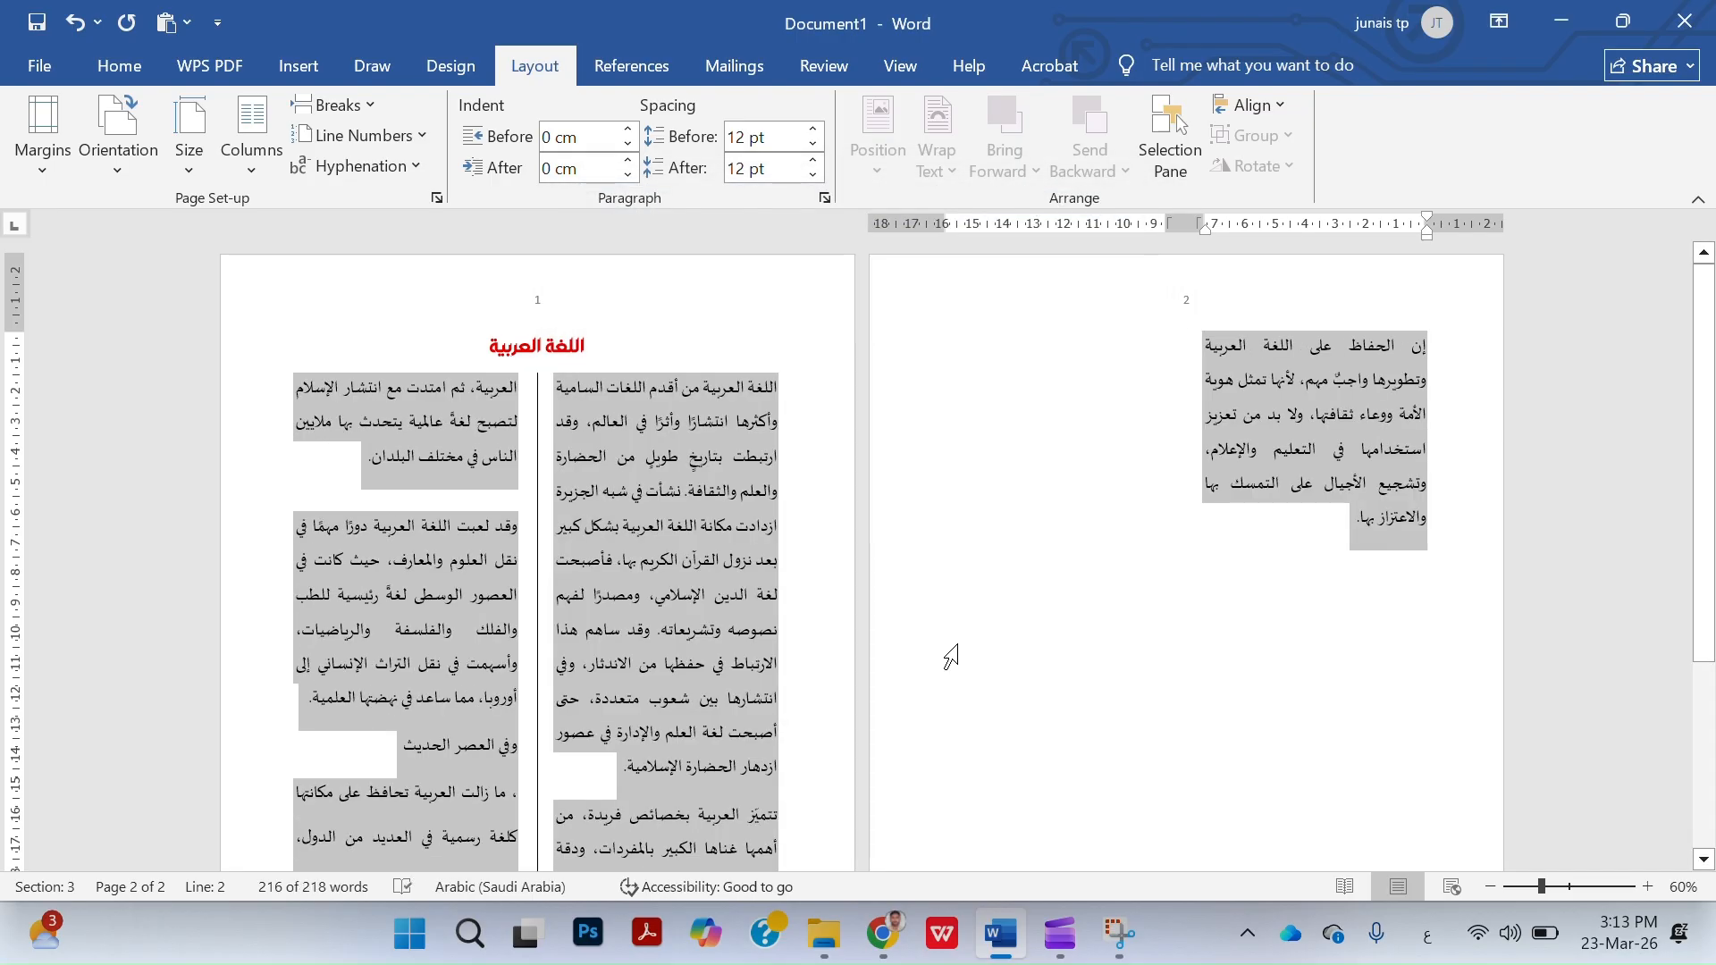
scroll(947, 657, down, 1)
scroll(950, 657, down, 3)
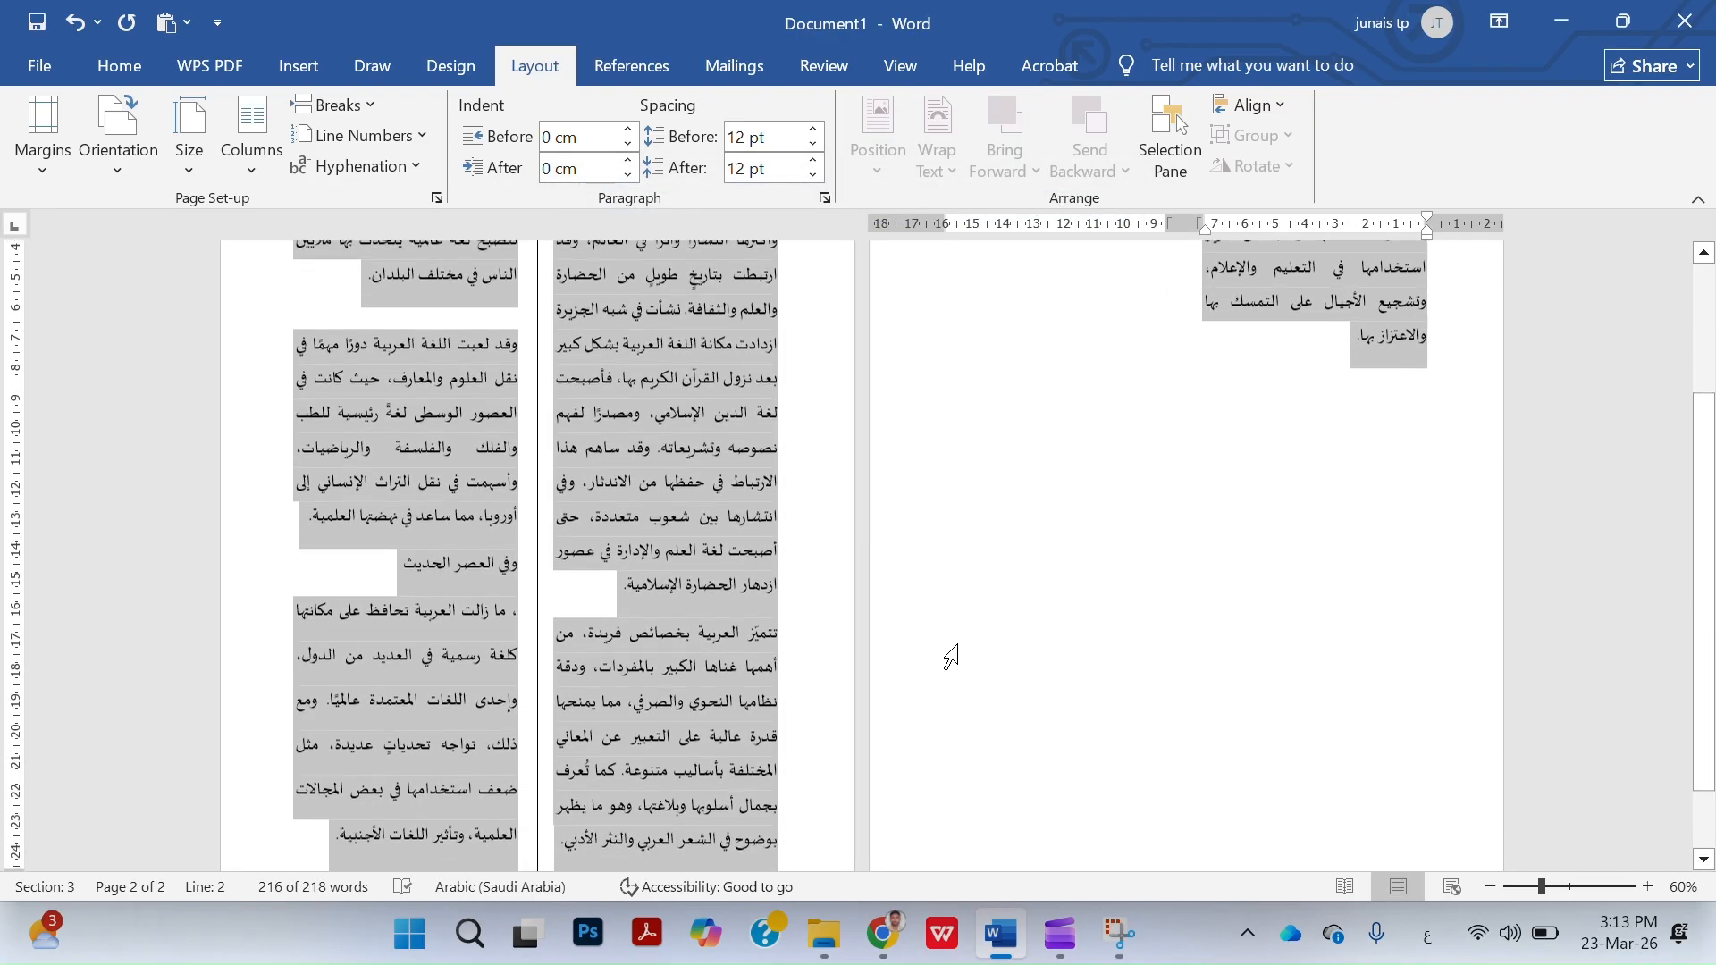
scroll(950, 657, up, 4)
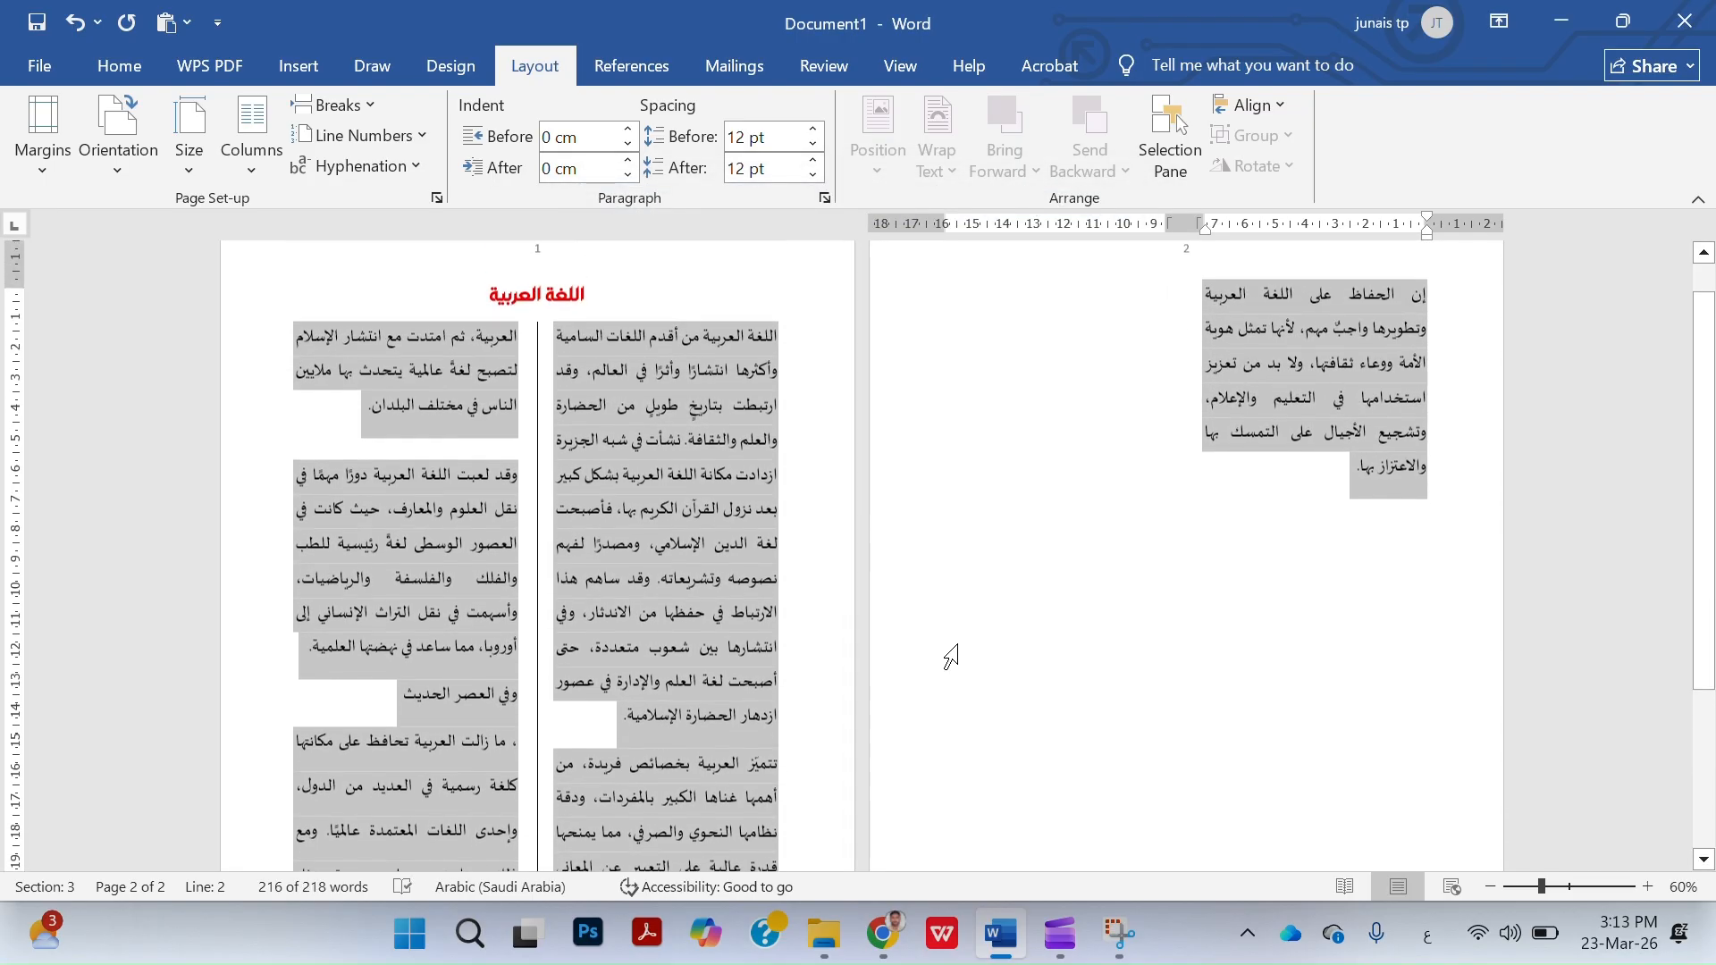
Set all the body text back to one column and clear the selection.
click(247, 167)
click(292, 213)
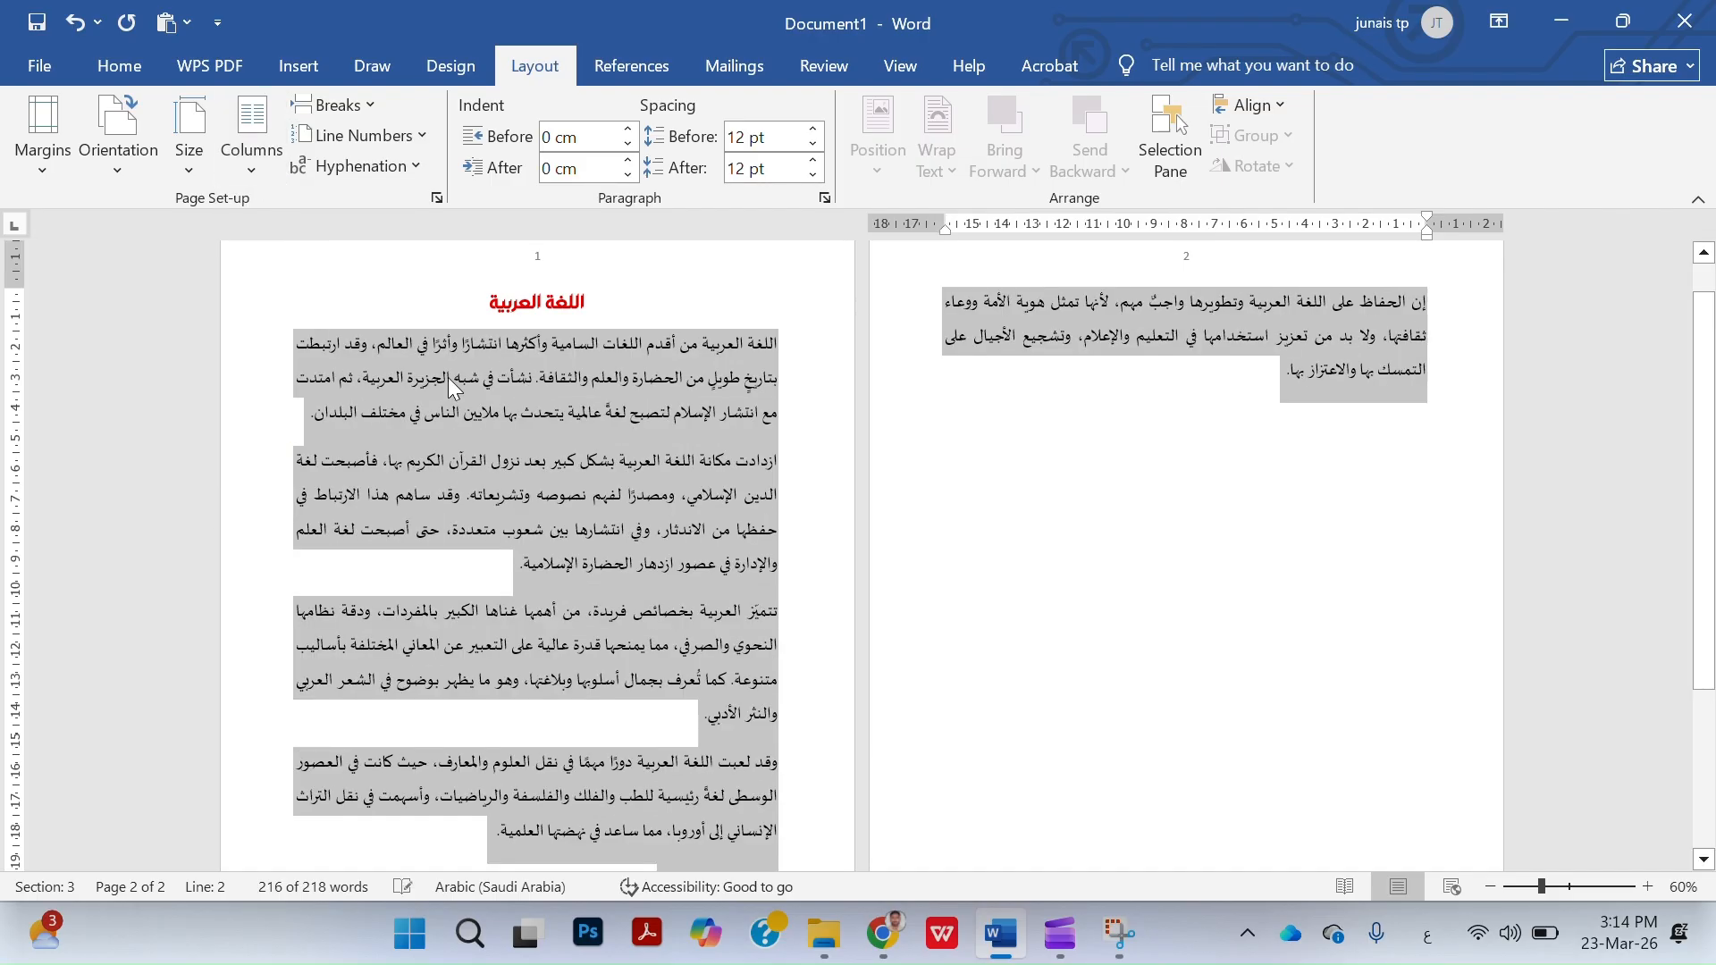
click(500, 446)
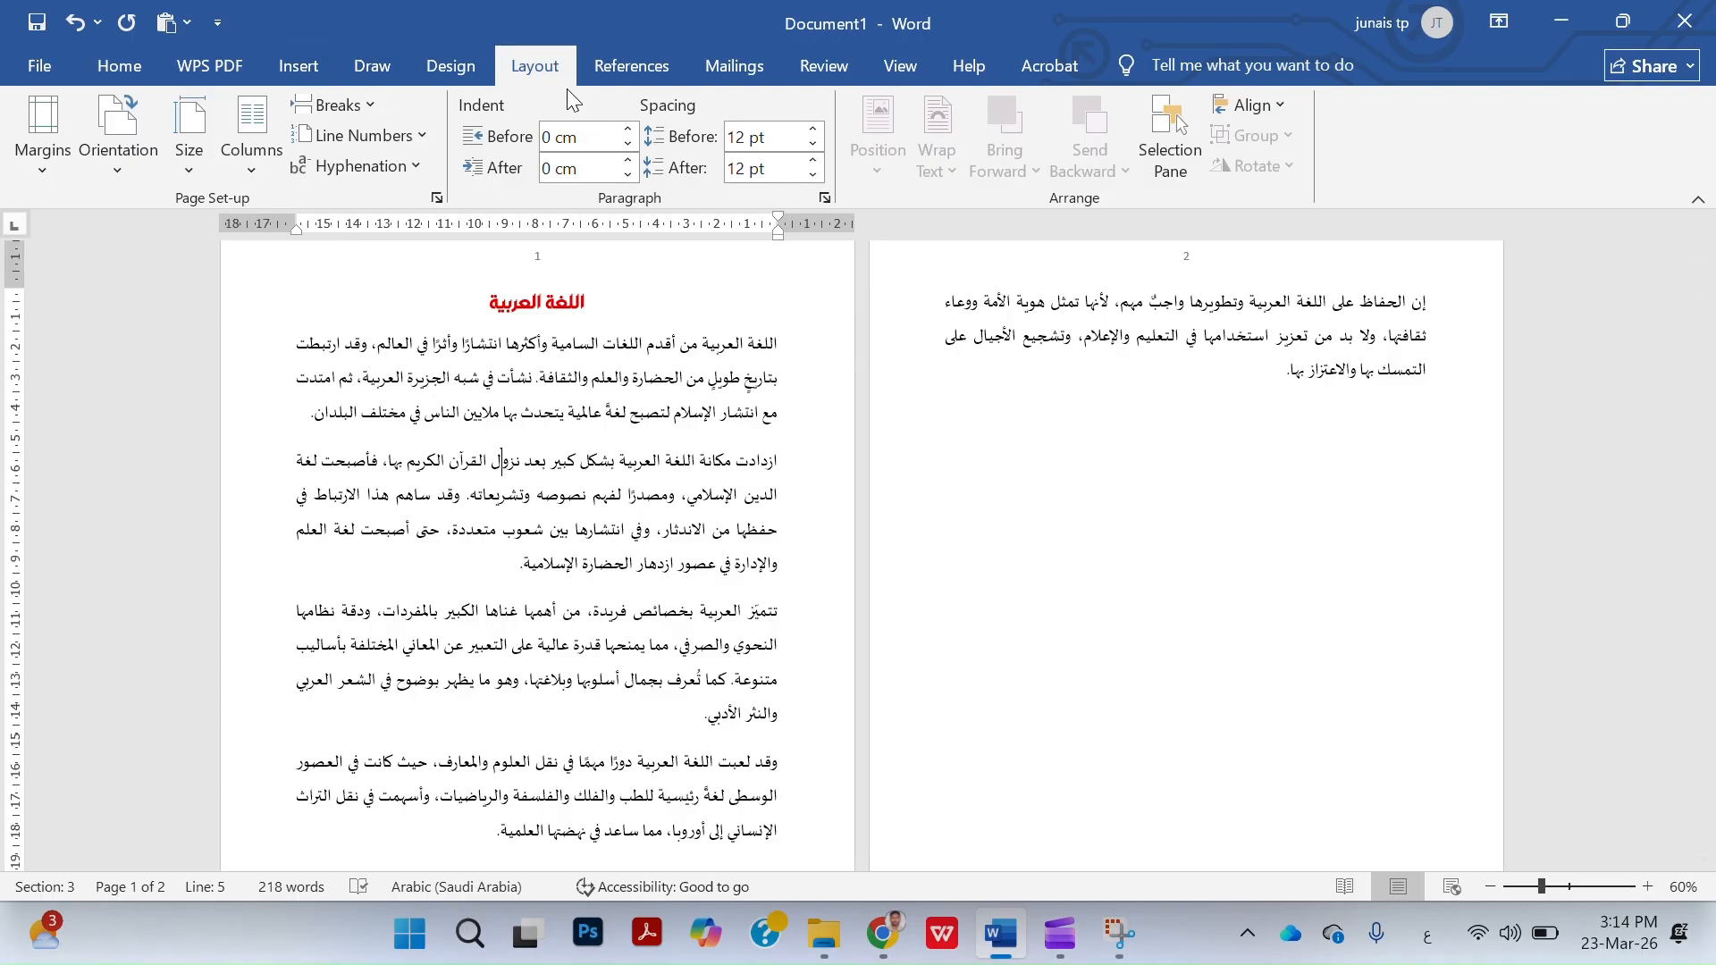
click(447, 70)
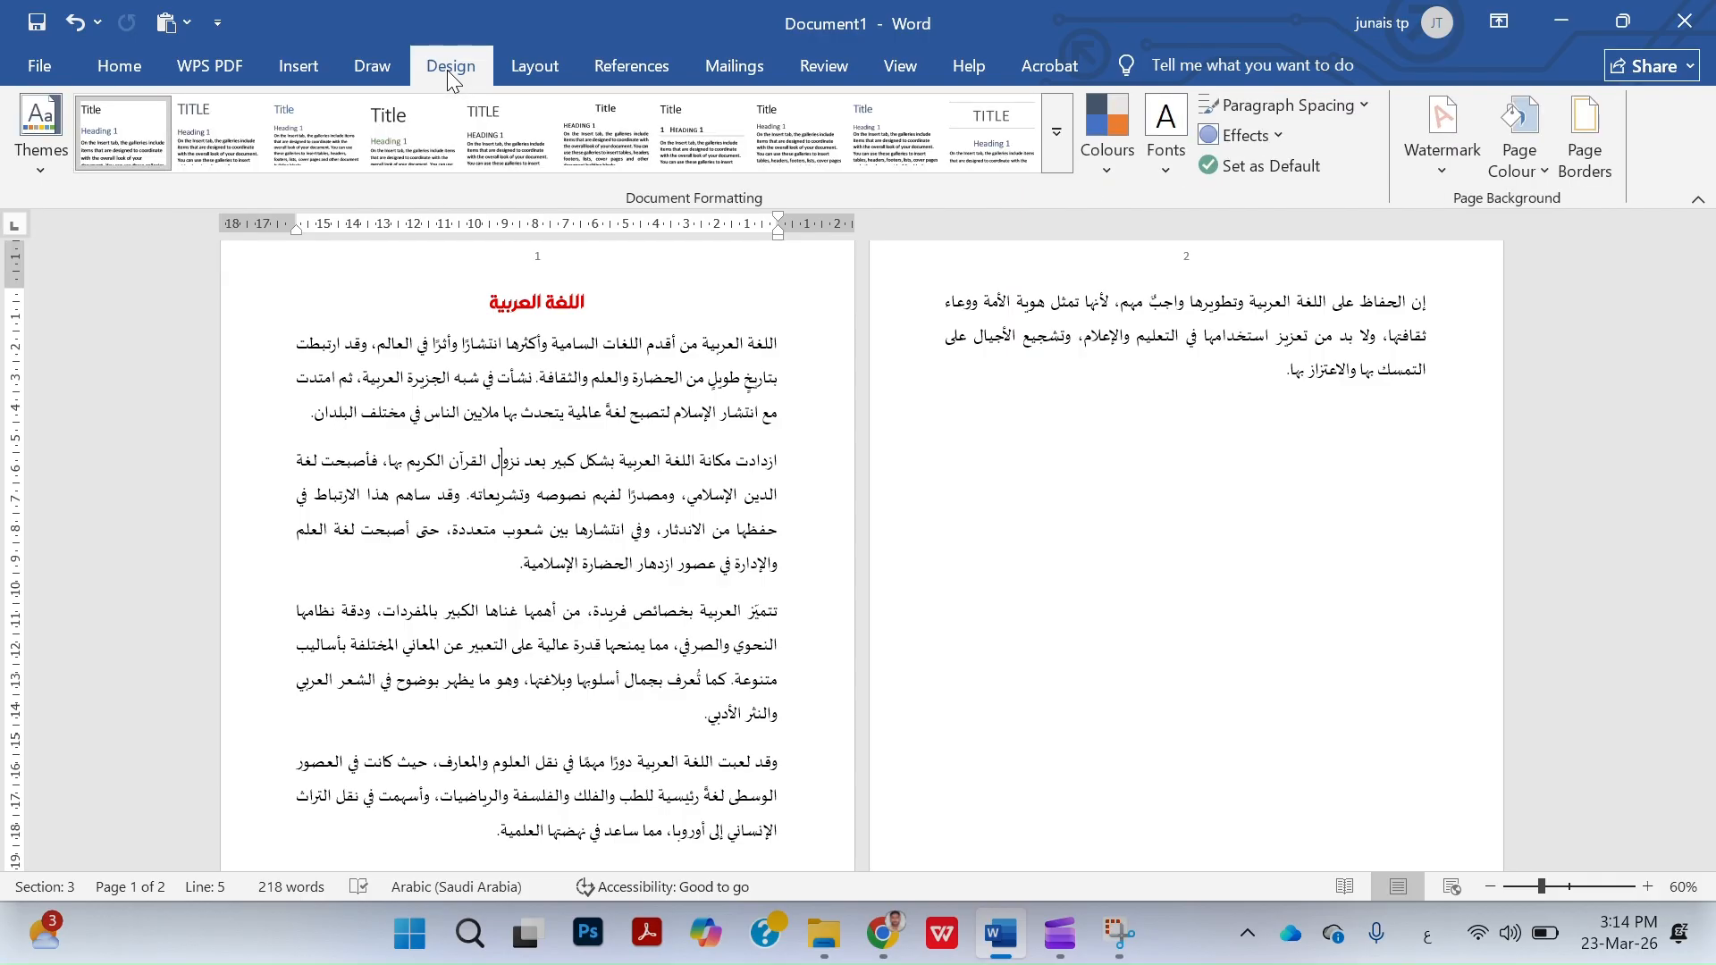
click(323, 68)
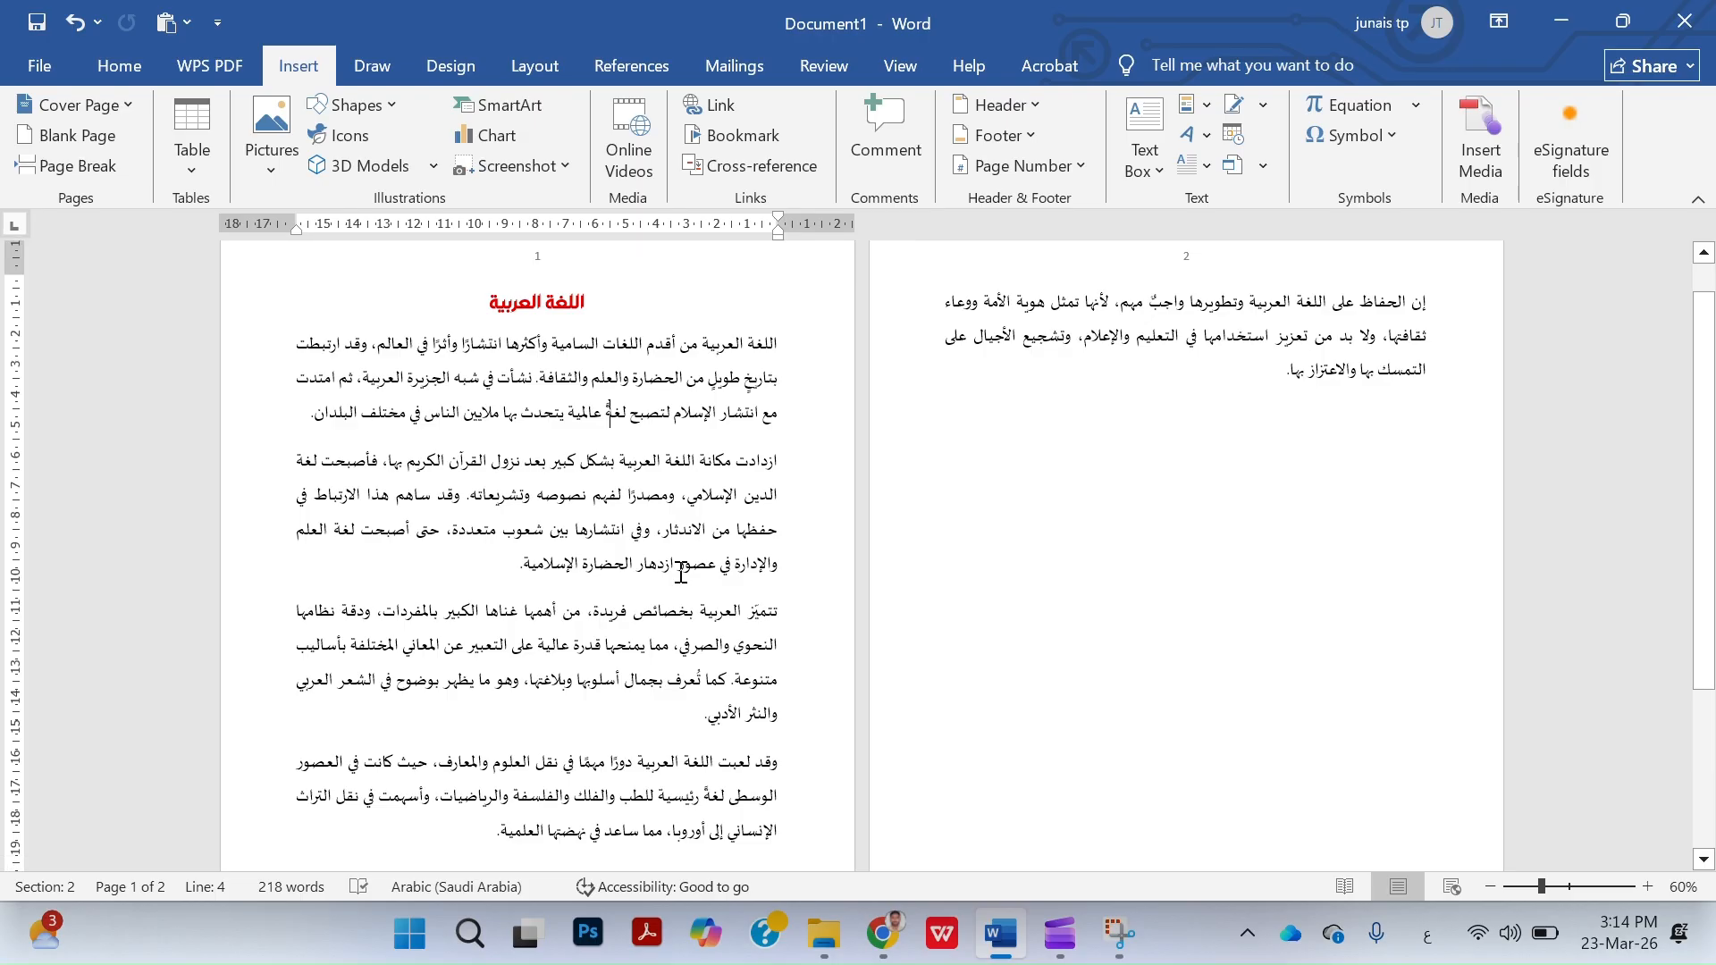
Delete the leading و from the line "وفي العصر الحديث" and make the line bold as a heading.
scroll(760, 554, down, 3)
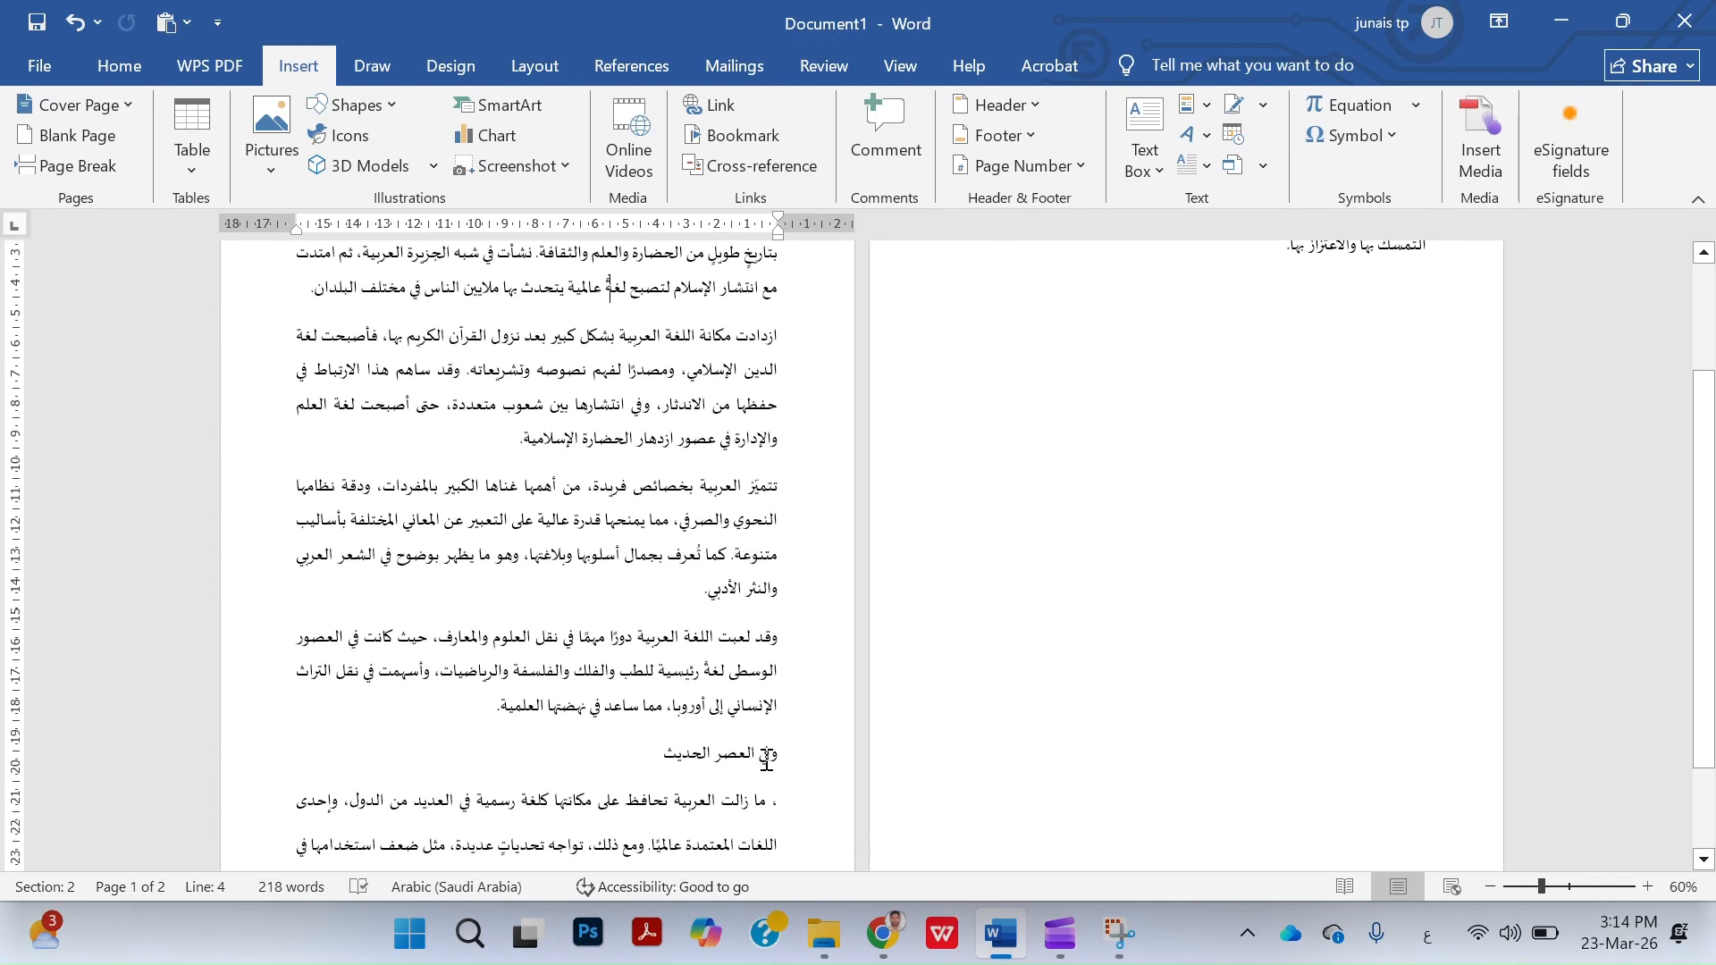
drag(756, 751, 651, 770)
key(BackSpace)
key(ctrl+b)
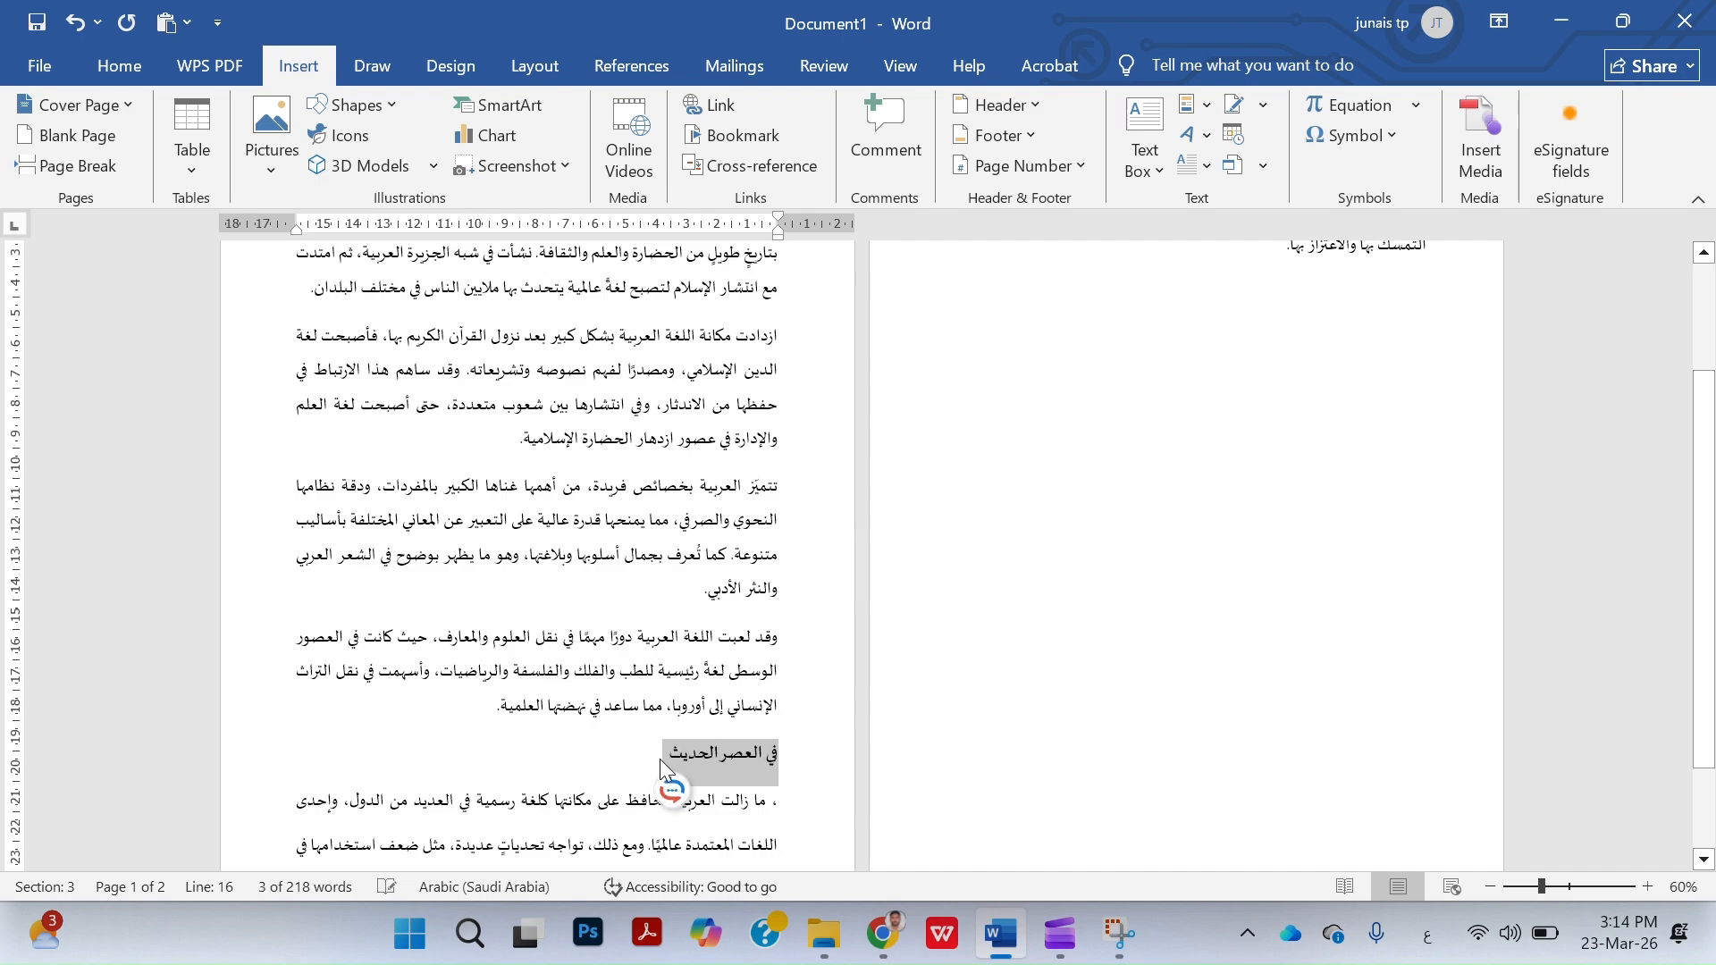
Insert a page break directly before the heading "في العصر الحديث".
click(659, 768)
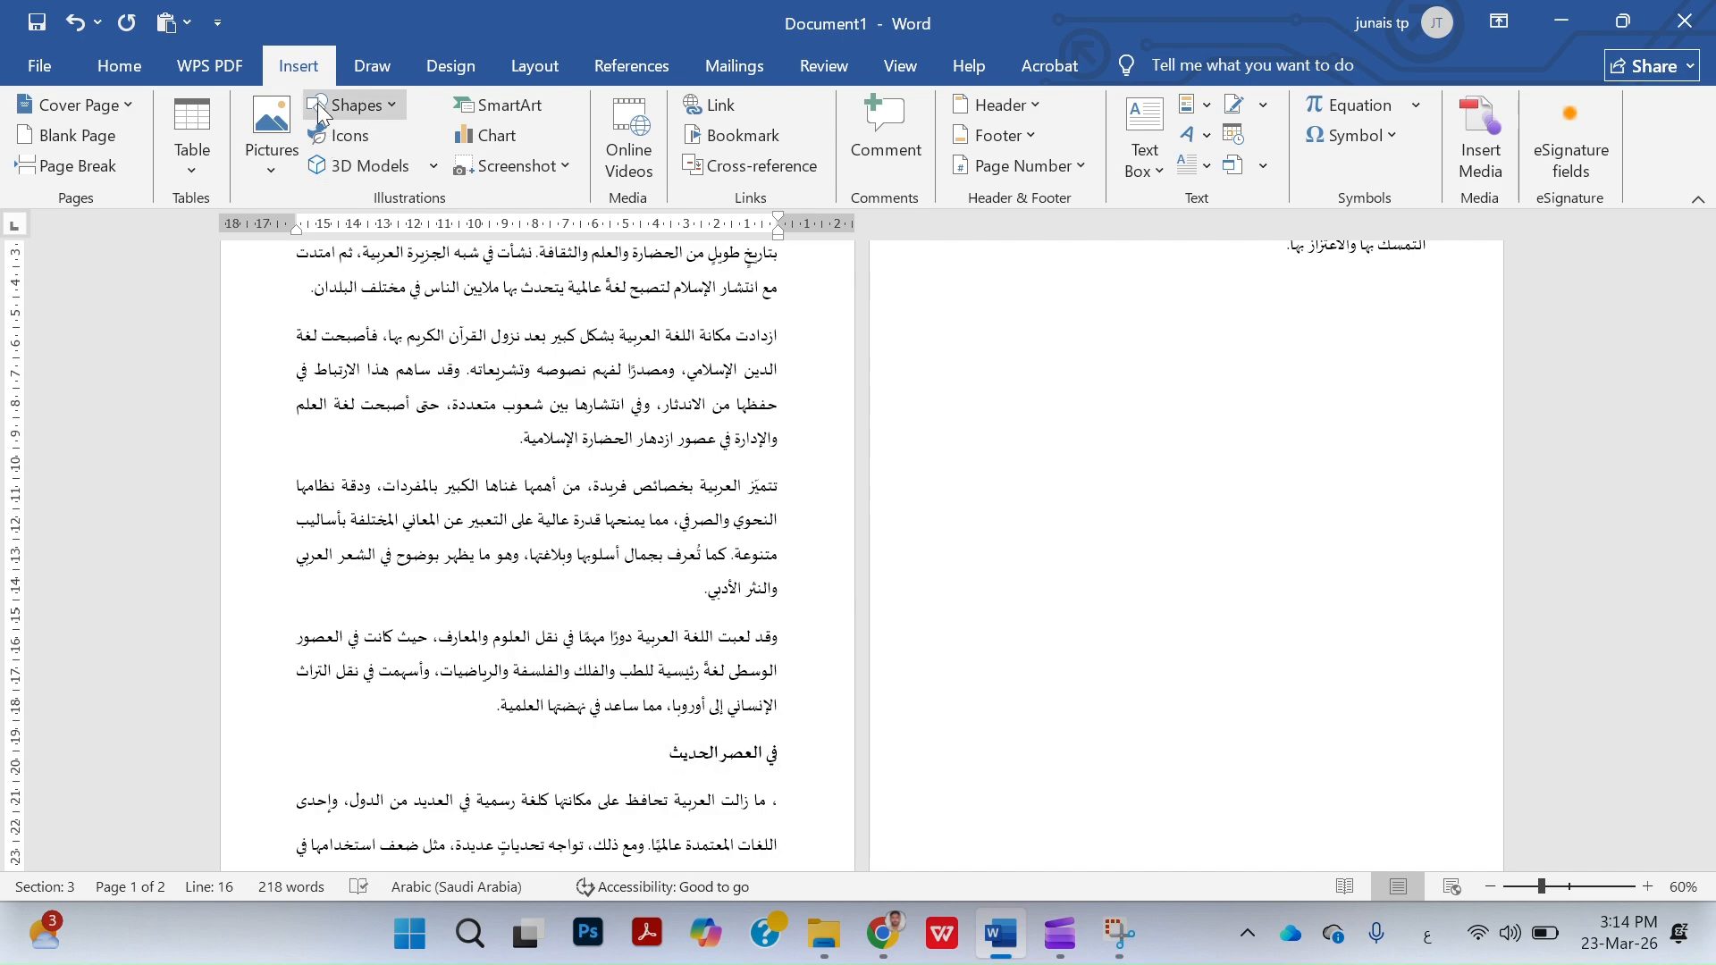
click(567, 73)
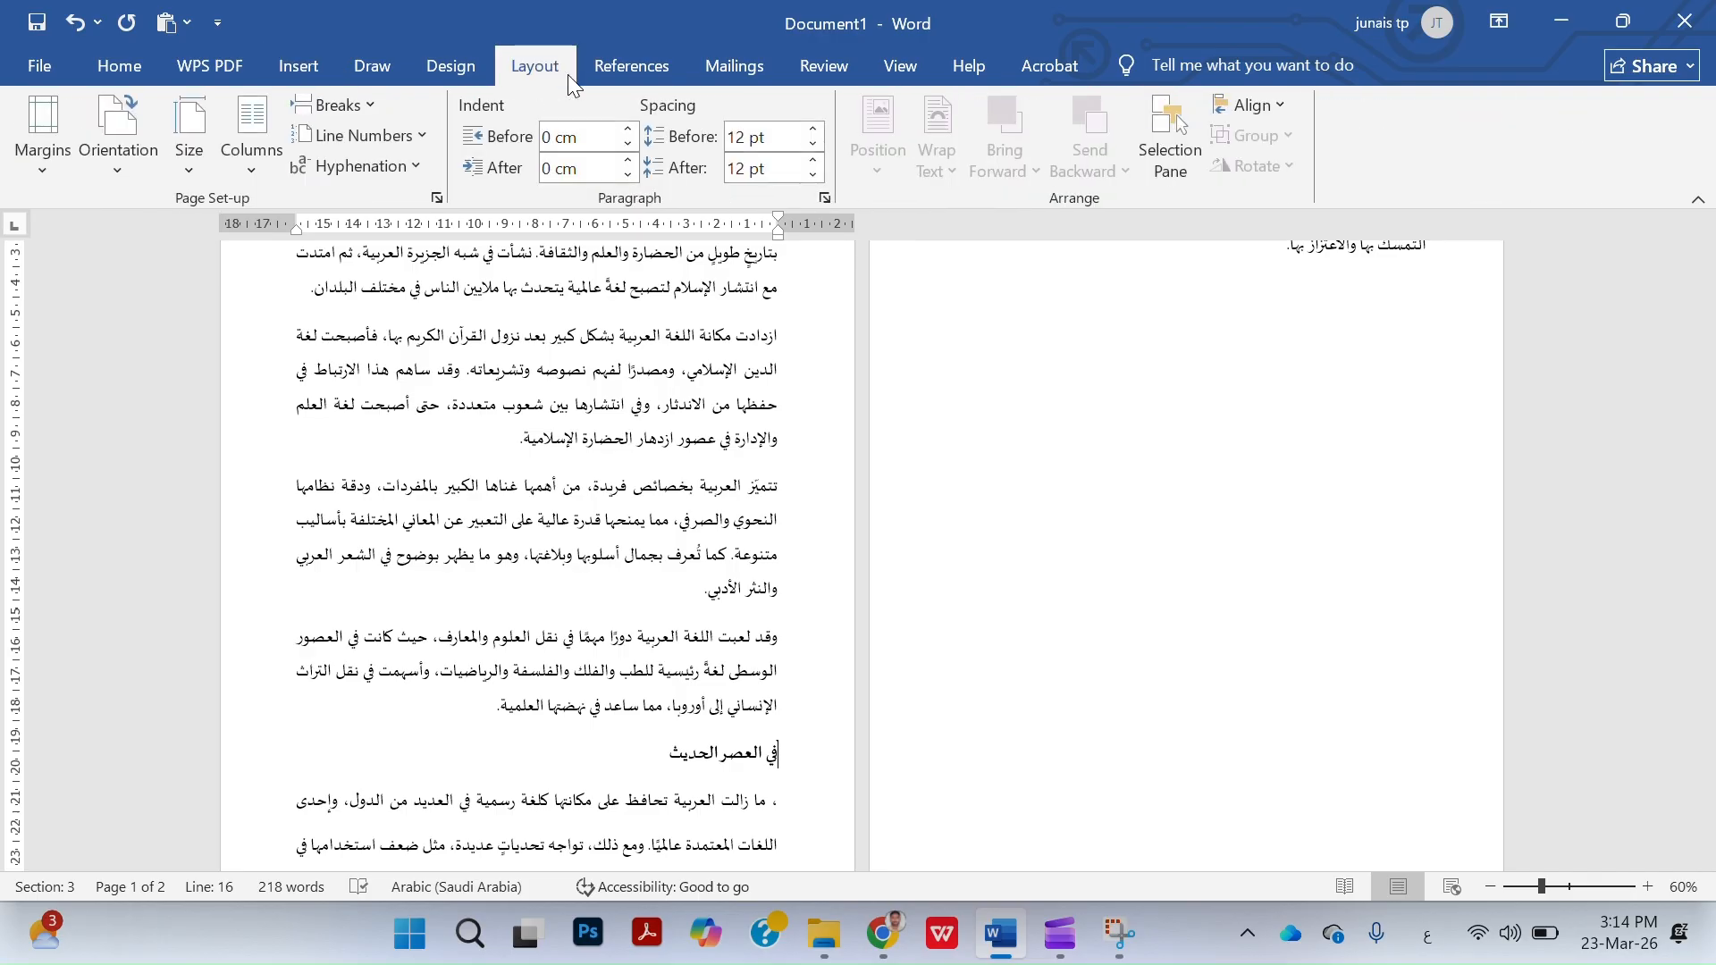
click(354, 103)
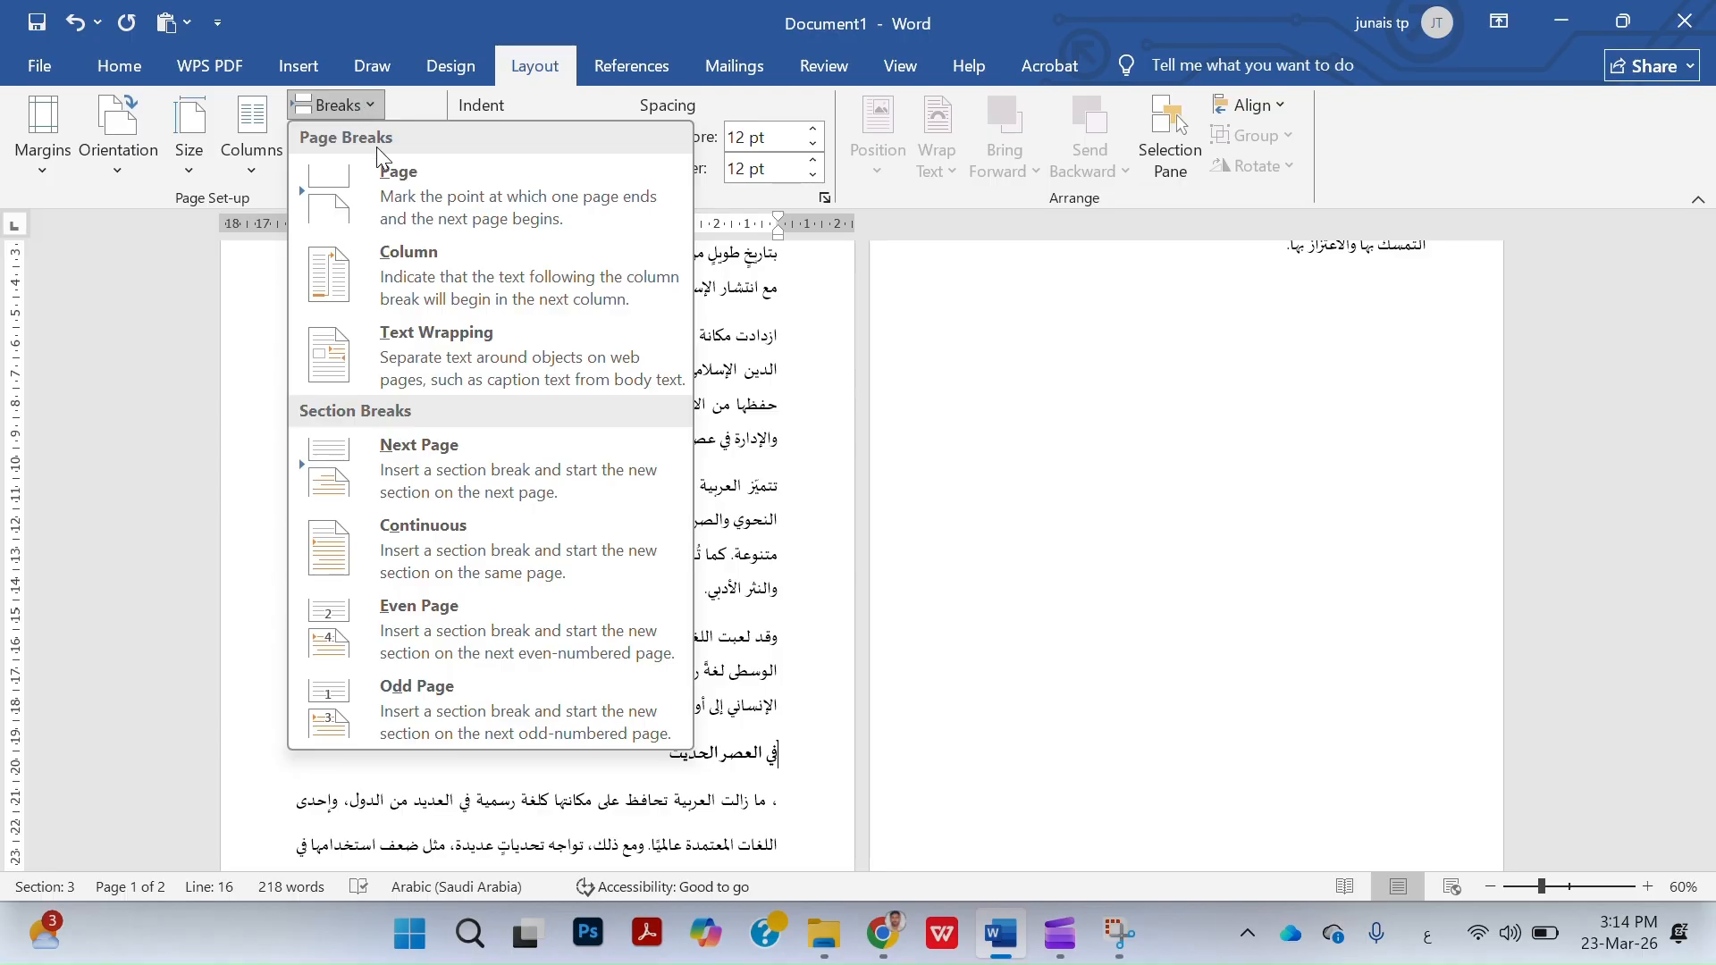
click(404, 193)
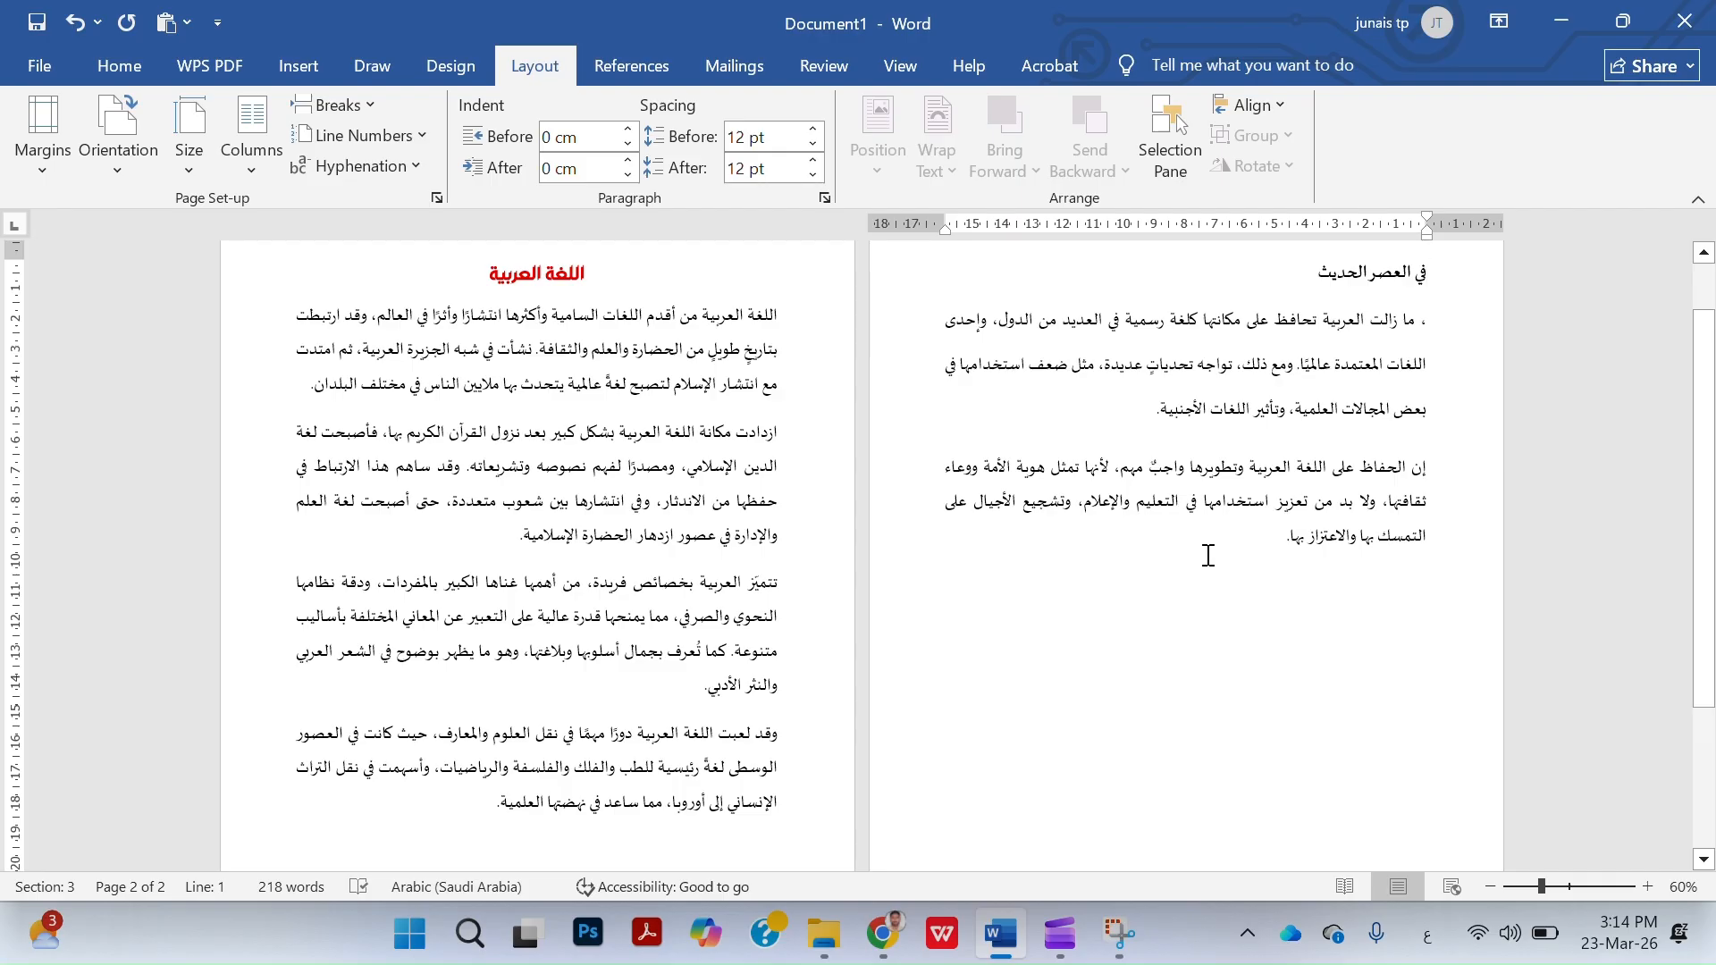
Delete the stray comma at the start of the paragraph below the heading "في العصر الحديث".
click(1412, 323)
key(BackSpace)
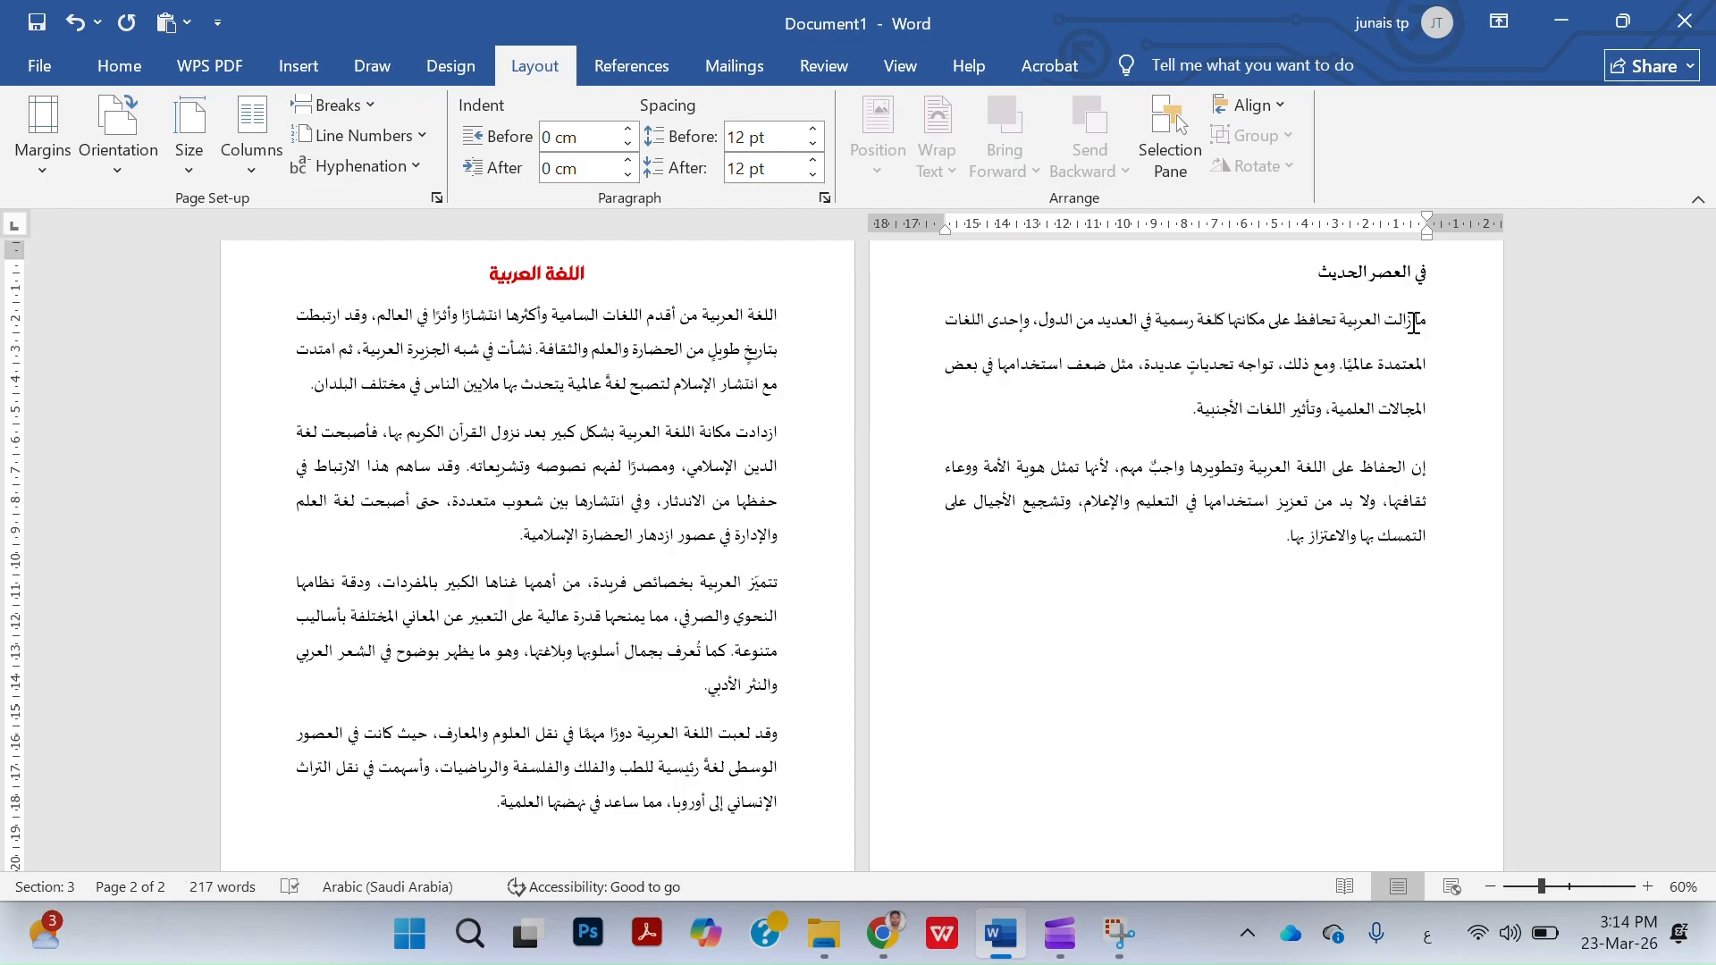
Replace the page break before the heading "في العصر الحديث" with a Next Page section break.
scroll(1215, 429, down, 2)
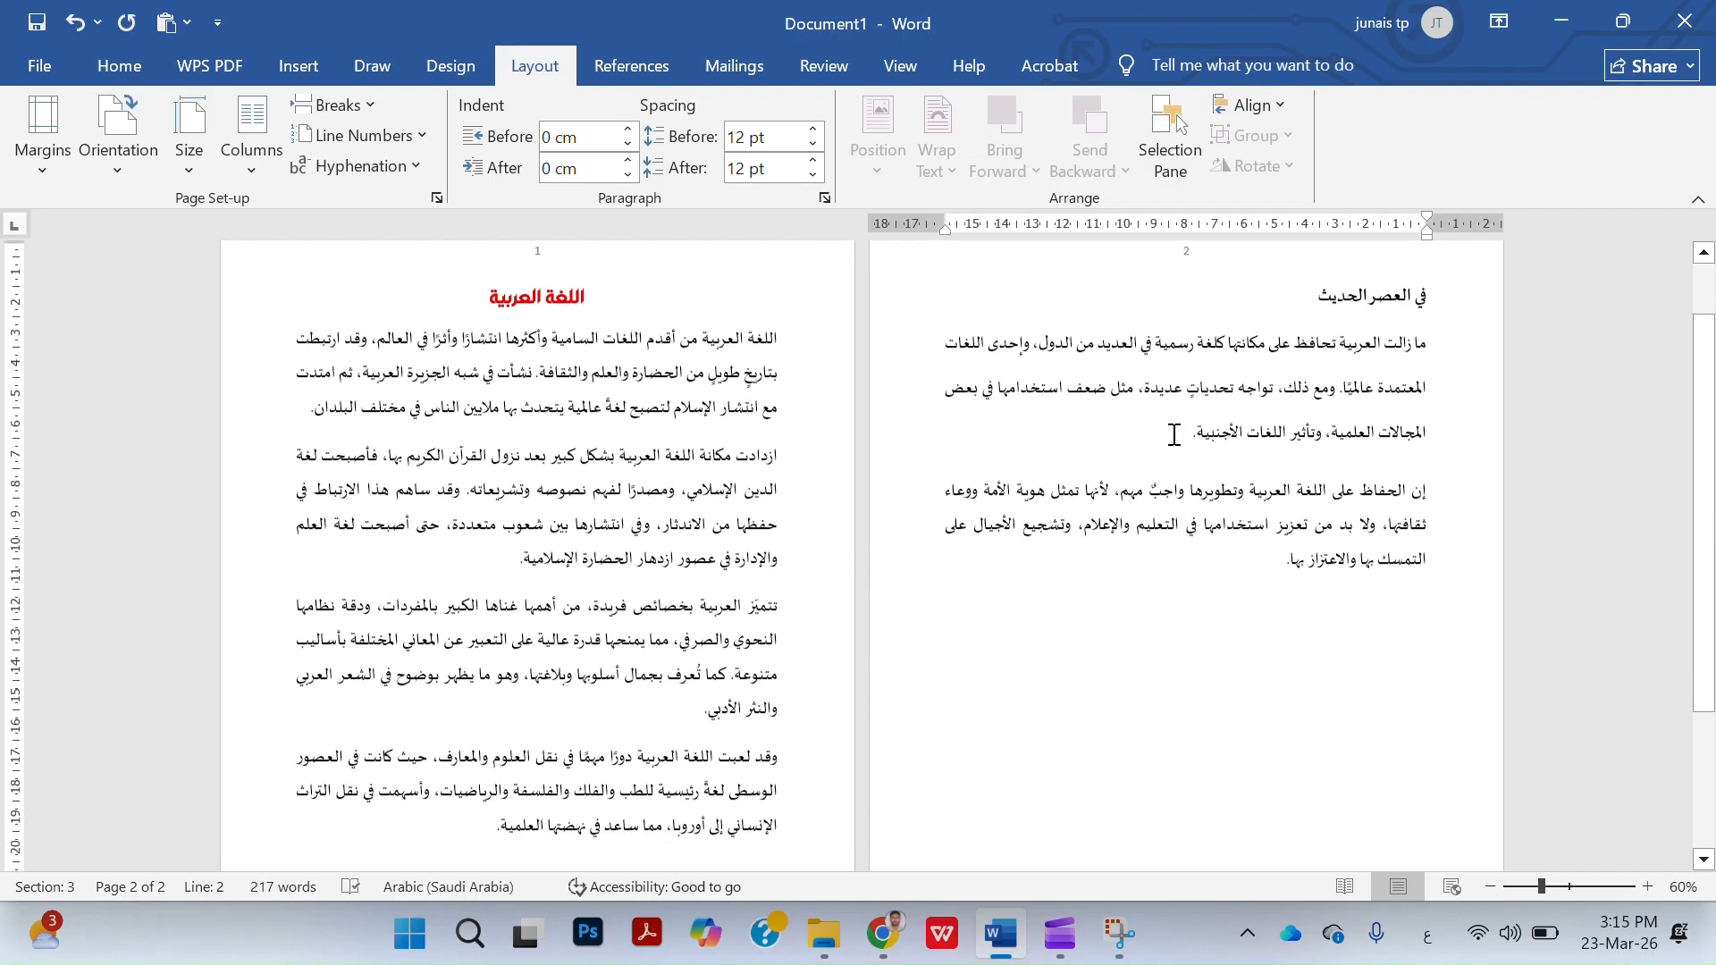
scroll(1166, 446, up, 3)
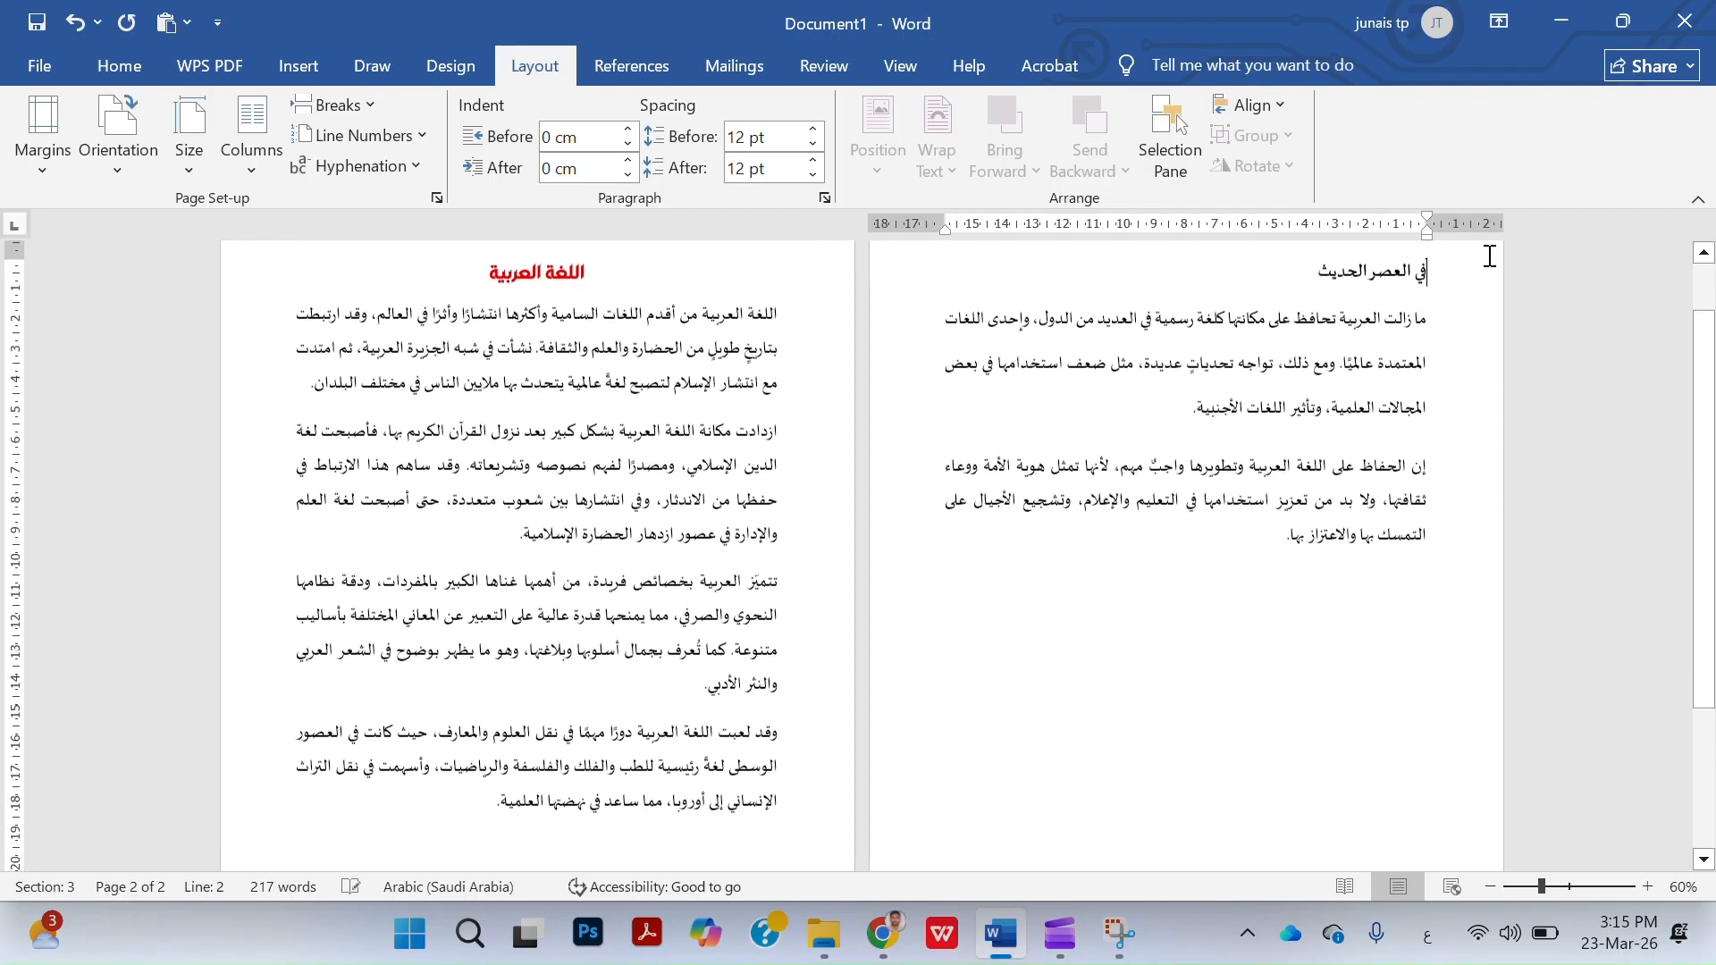
key(BackSpace)
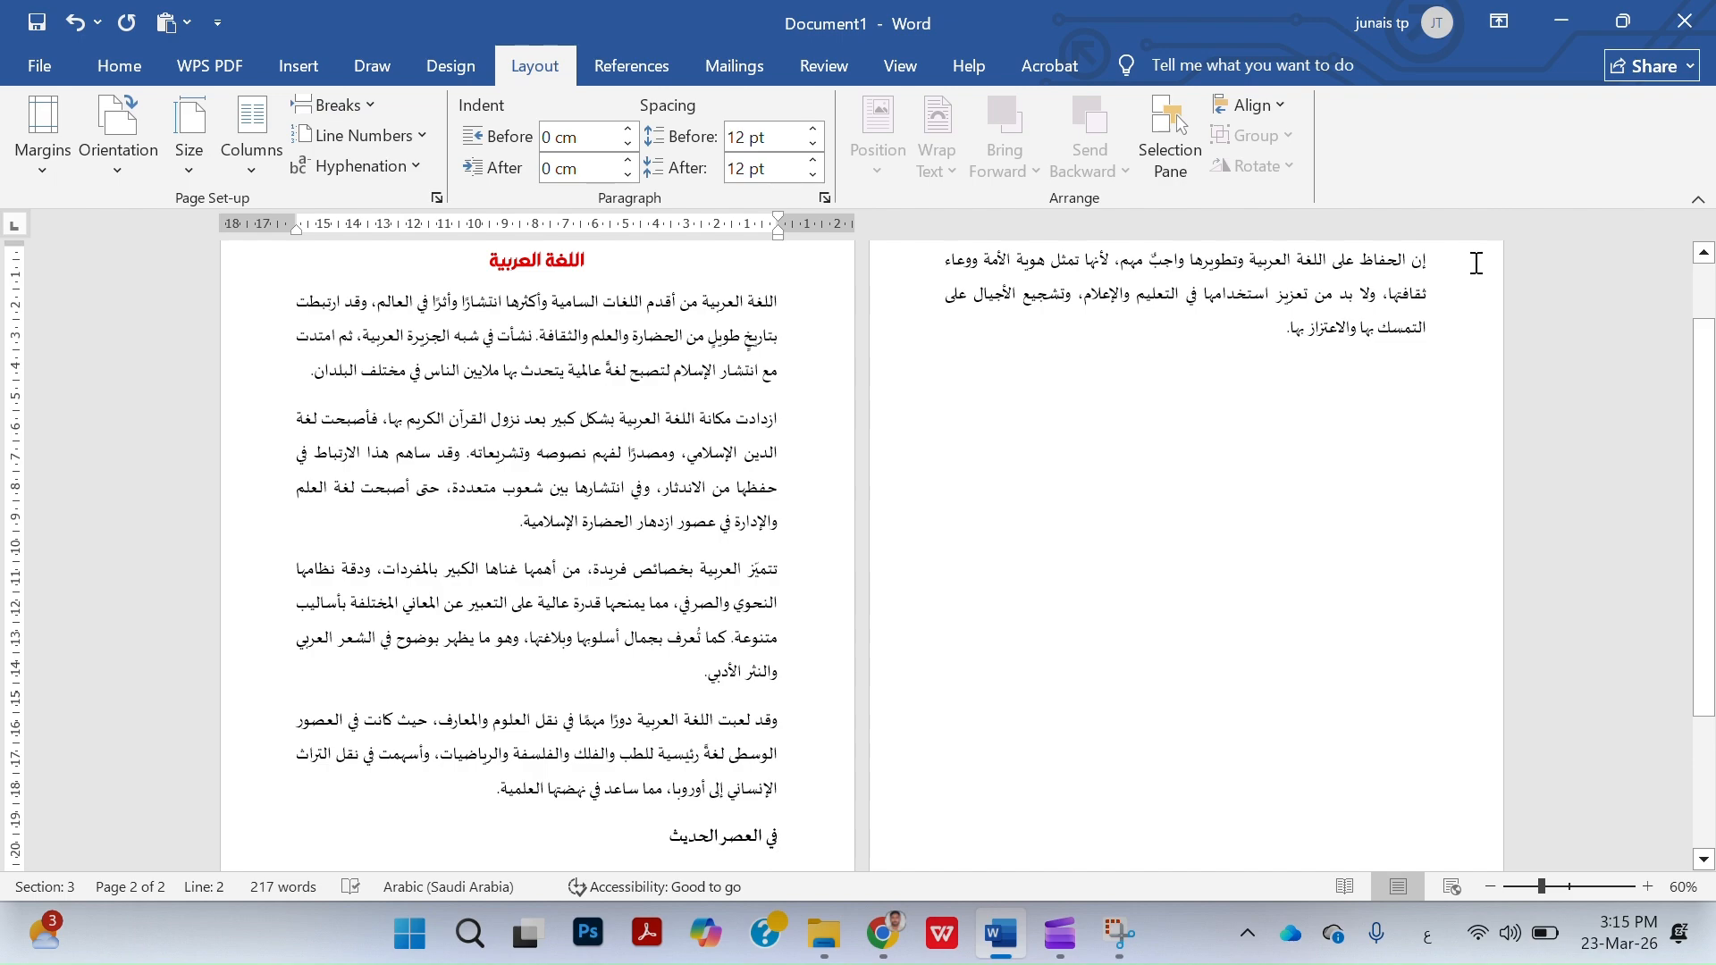
click(332, 105)
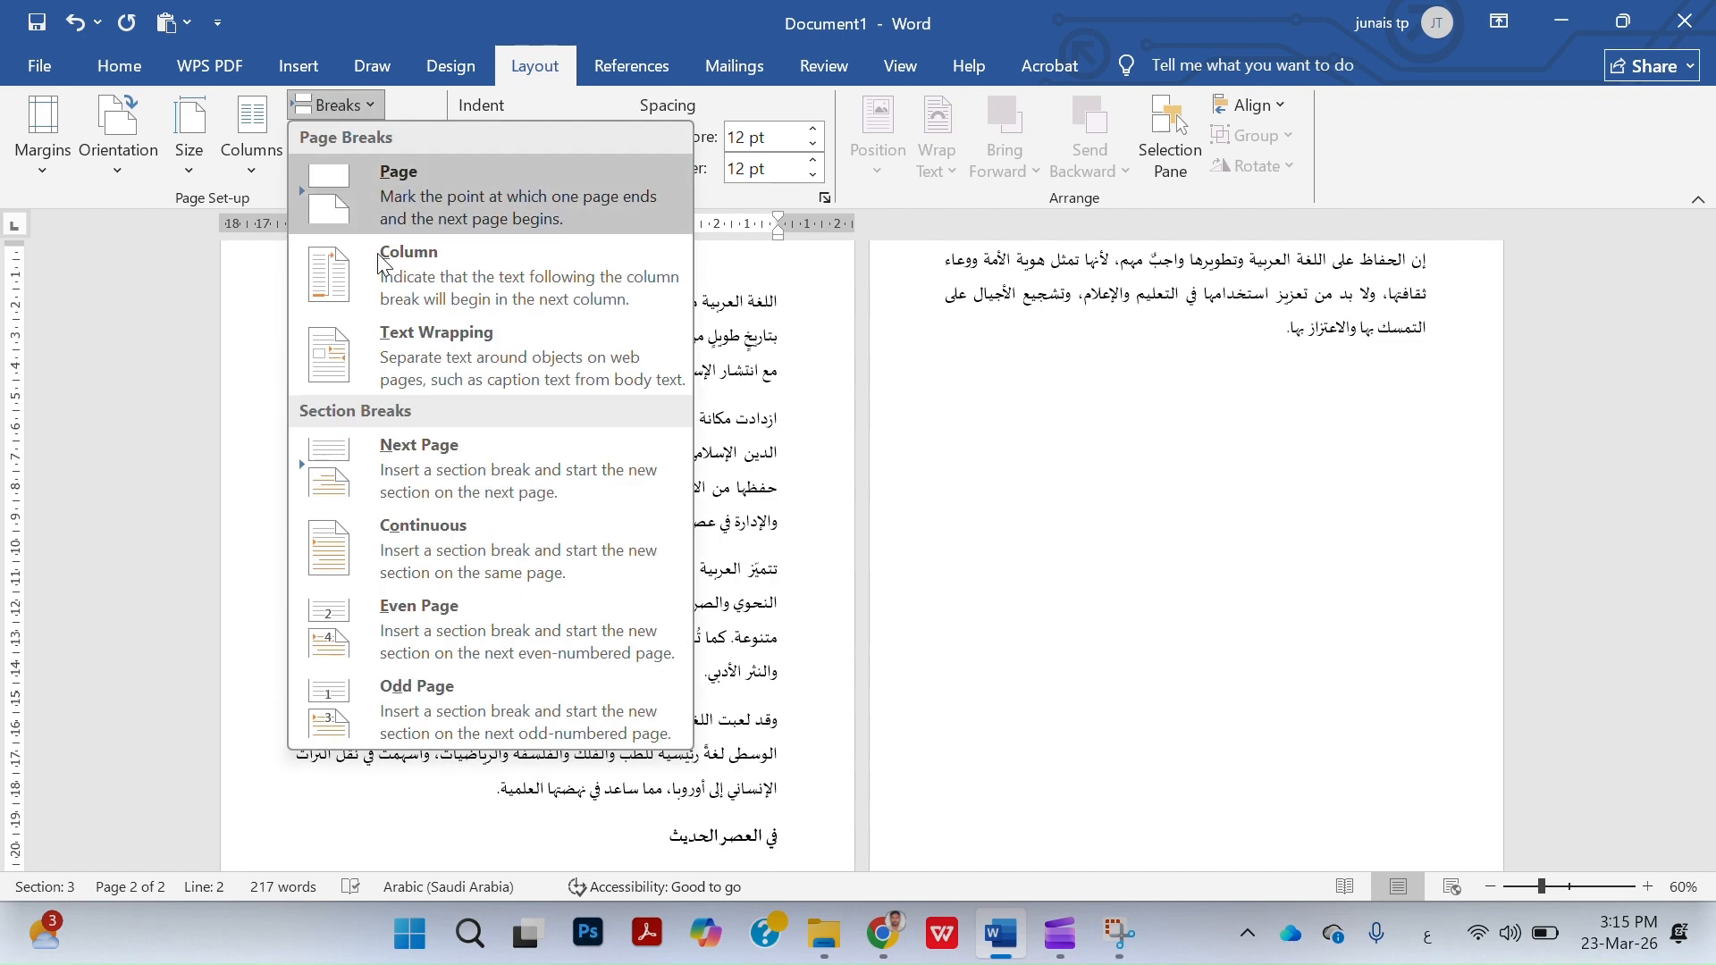
click(417, 449)
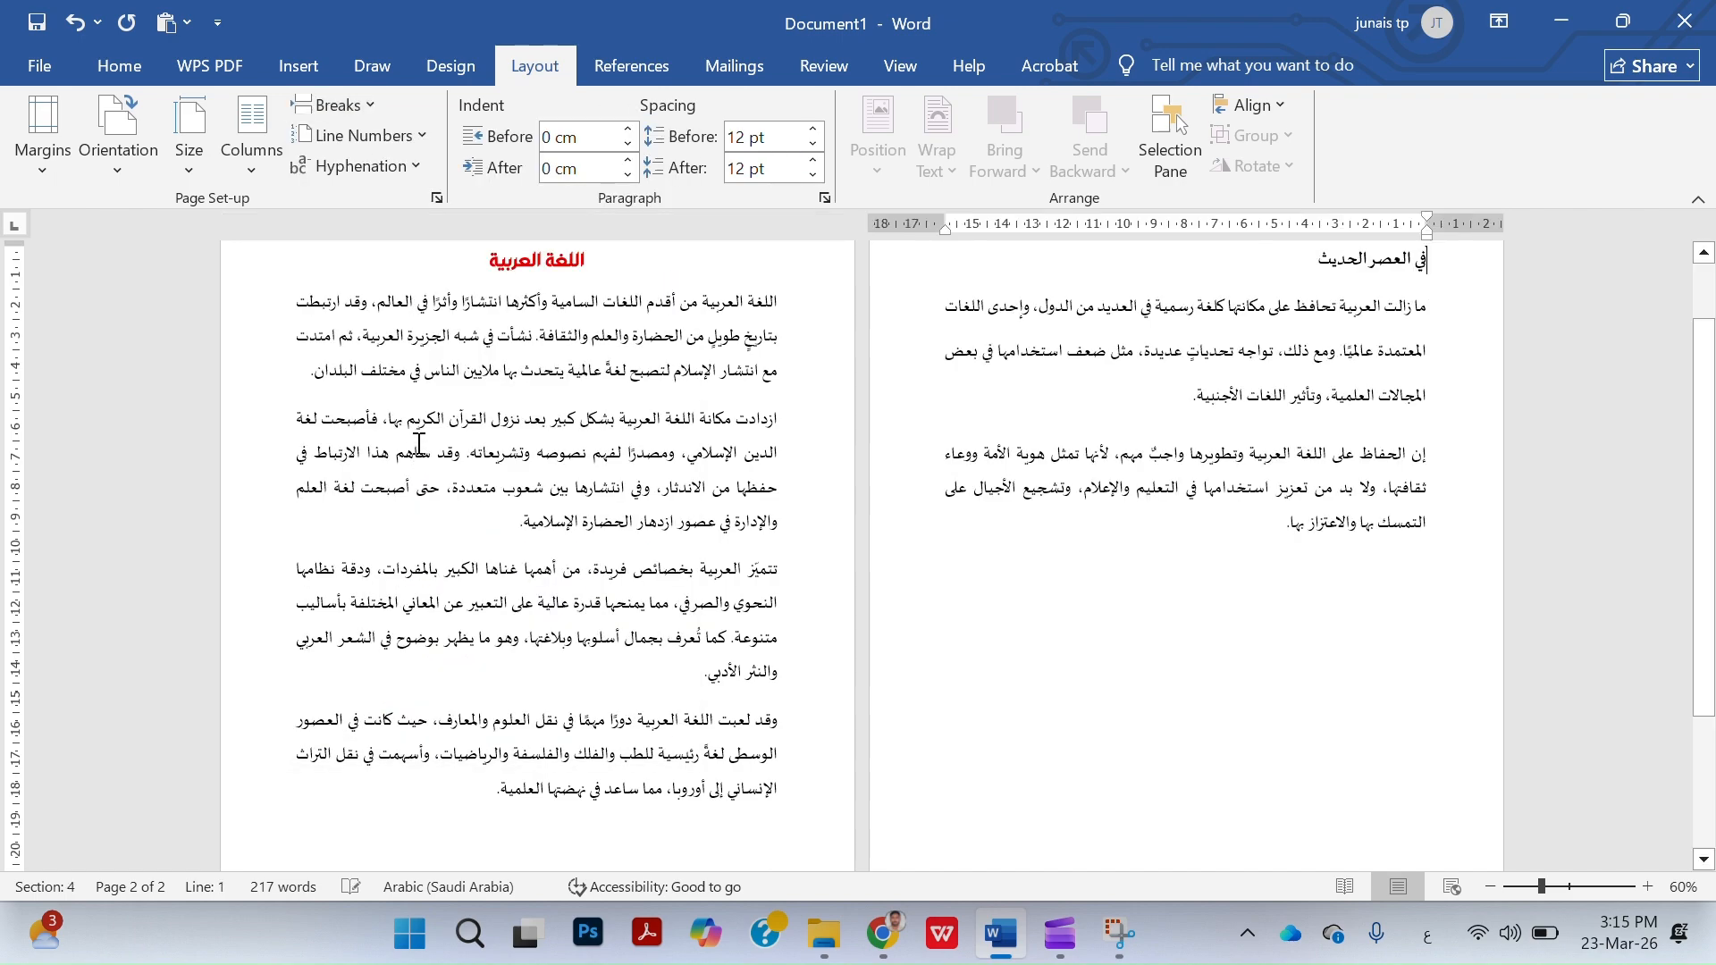
Try an Even Page section break before the heading "في العصر الحديث", check the resulting pages, and undo it.
click(336, 109)
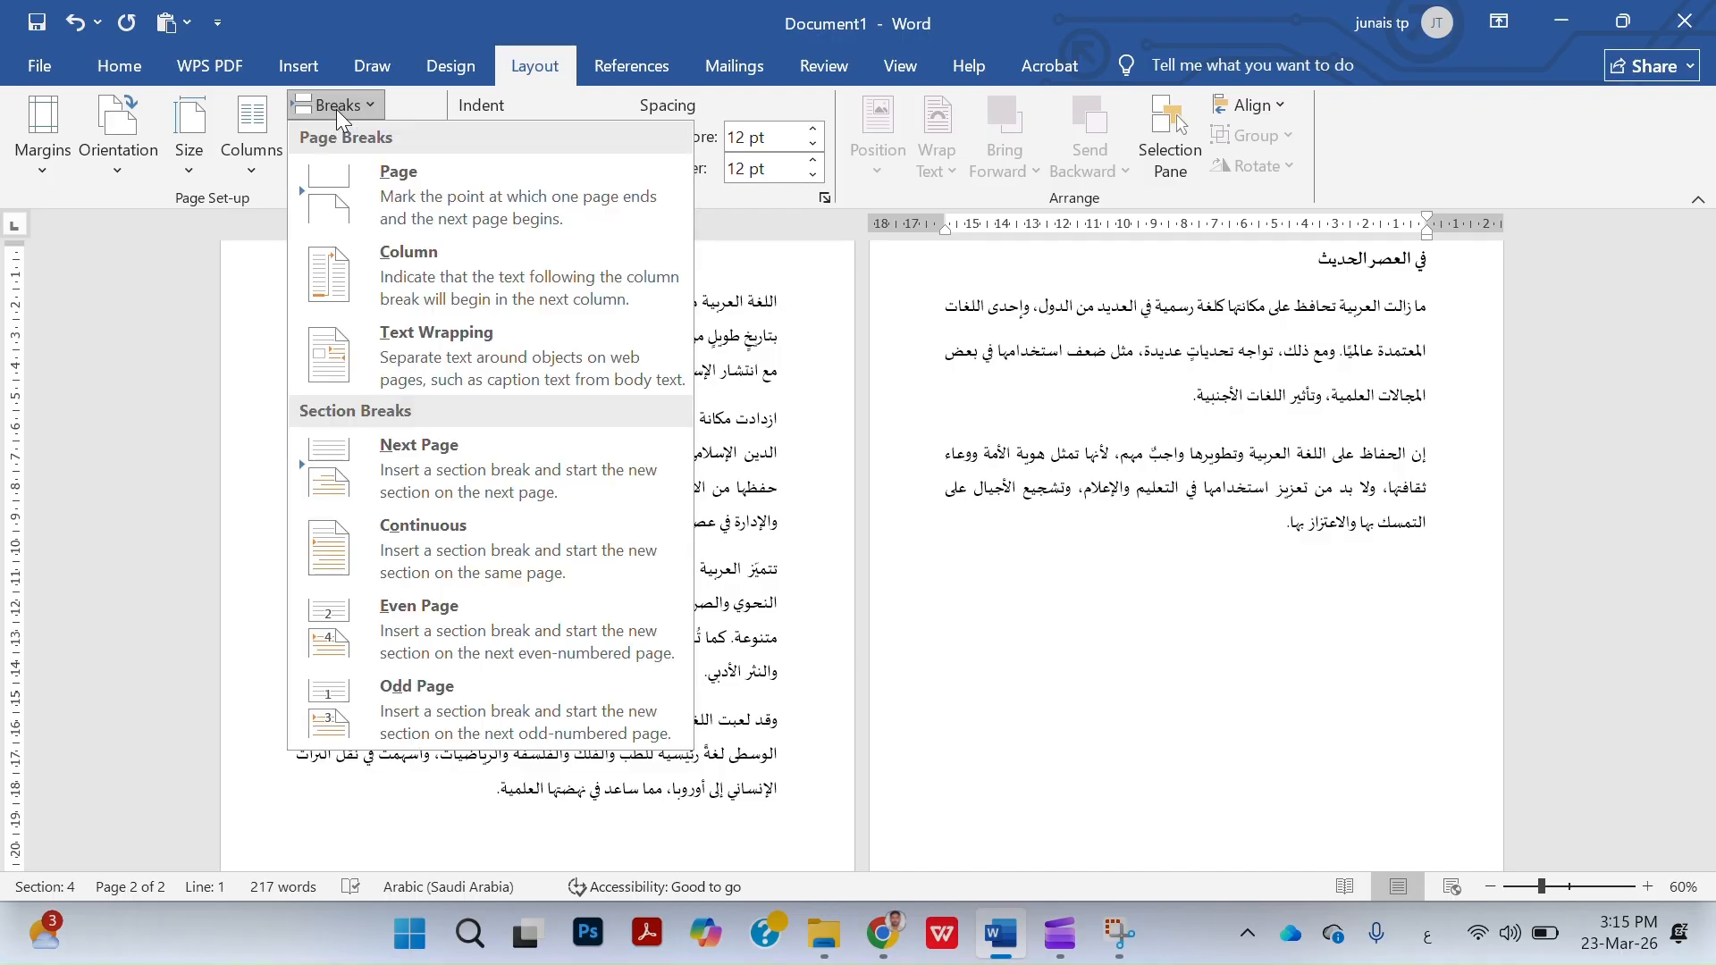
click(436, 613)
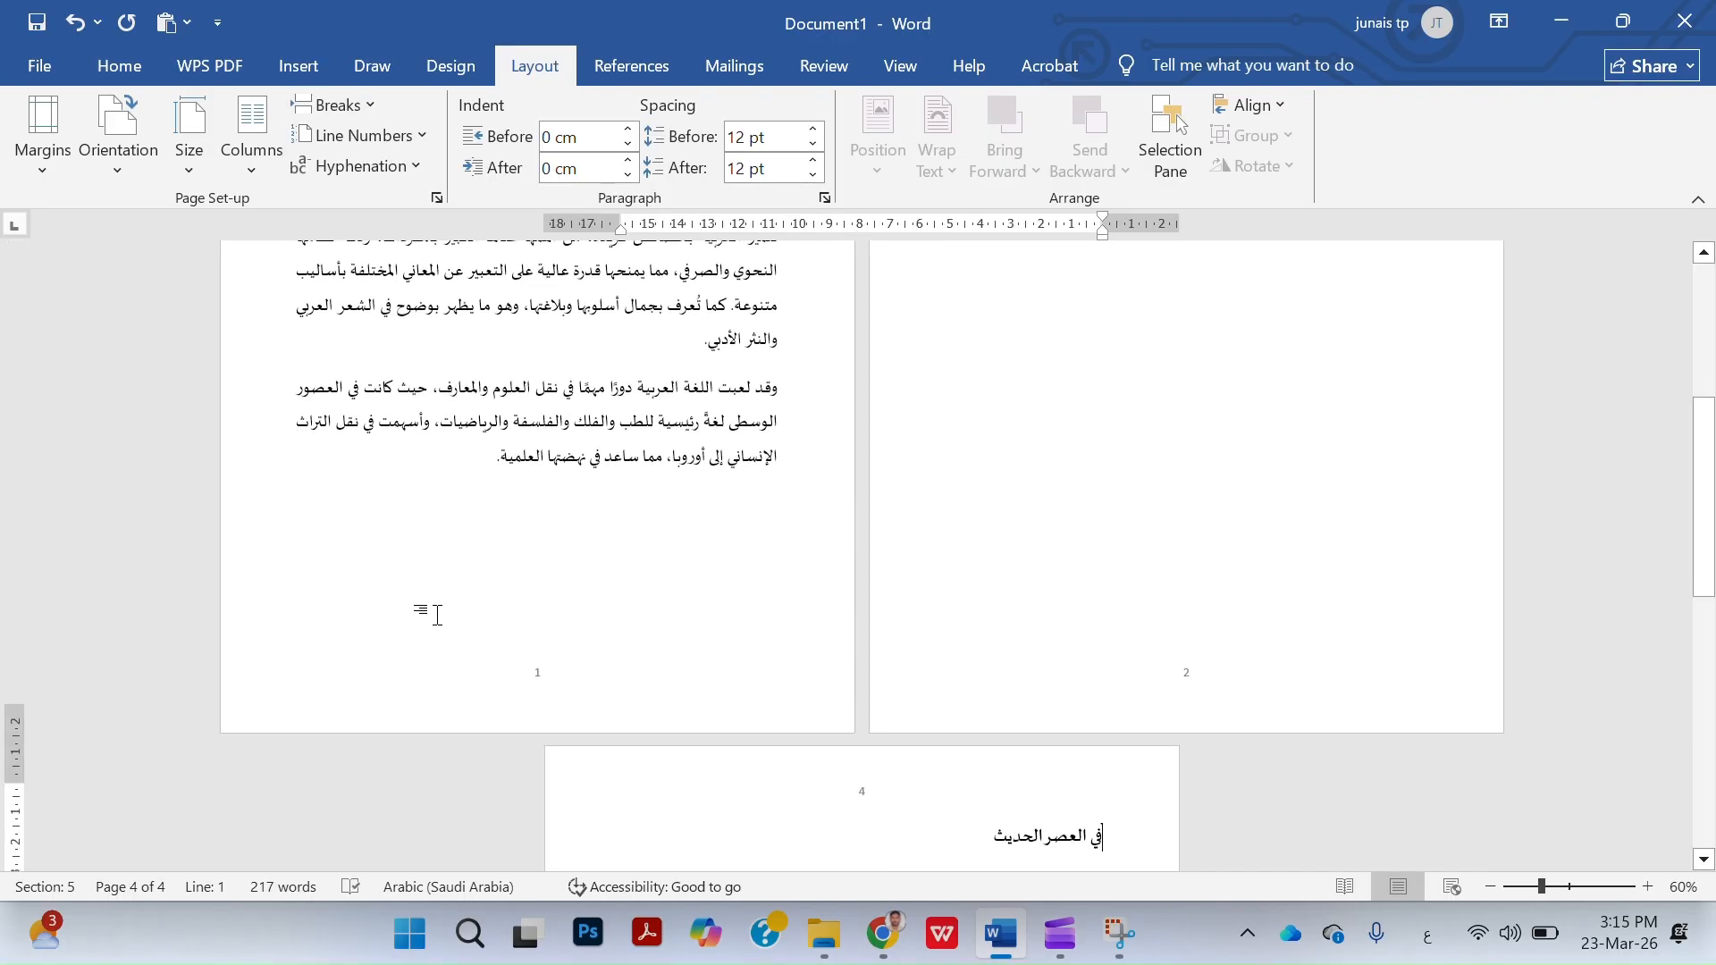
scroll(437, 615, up, 1)
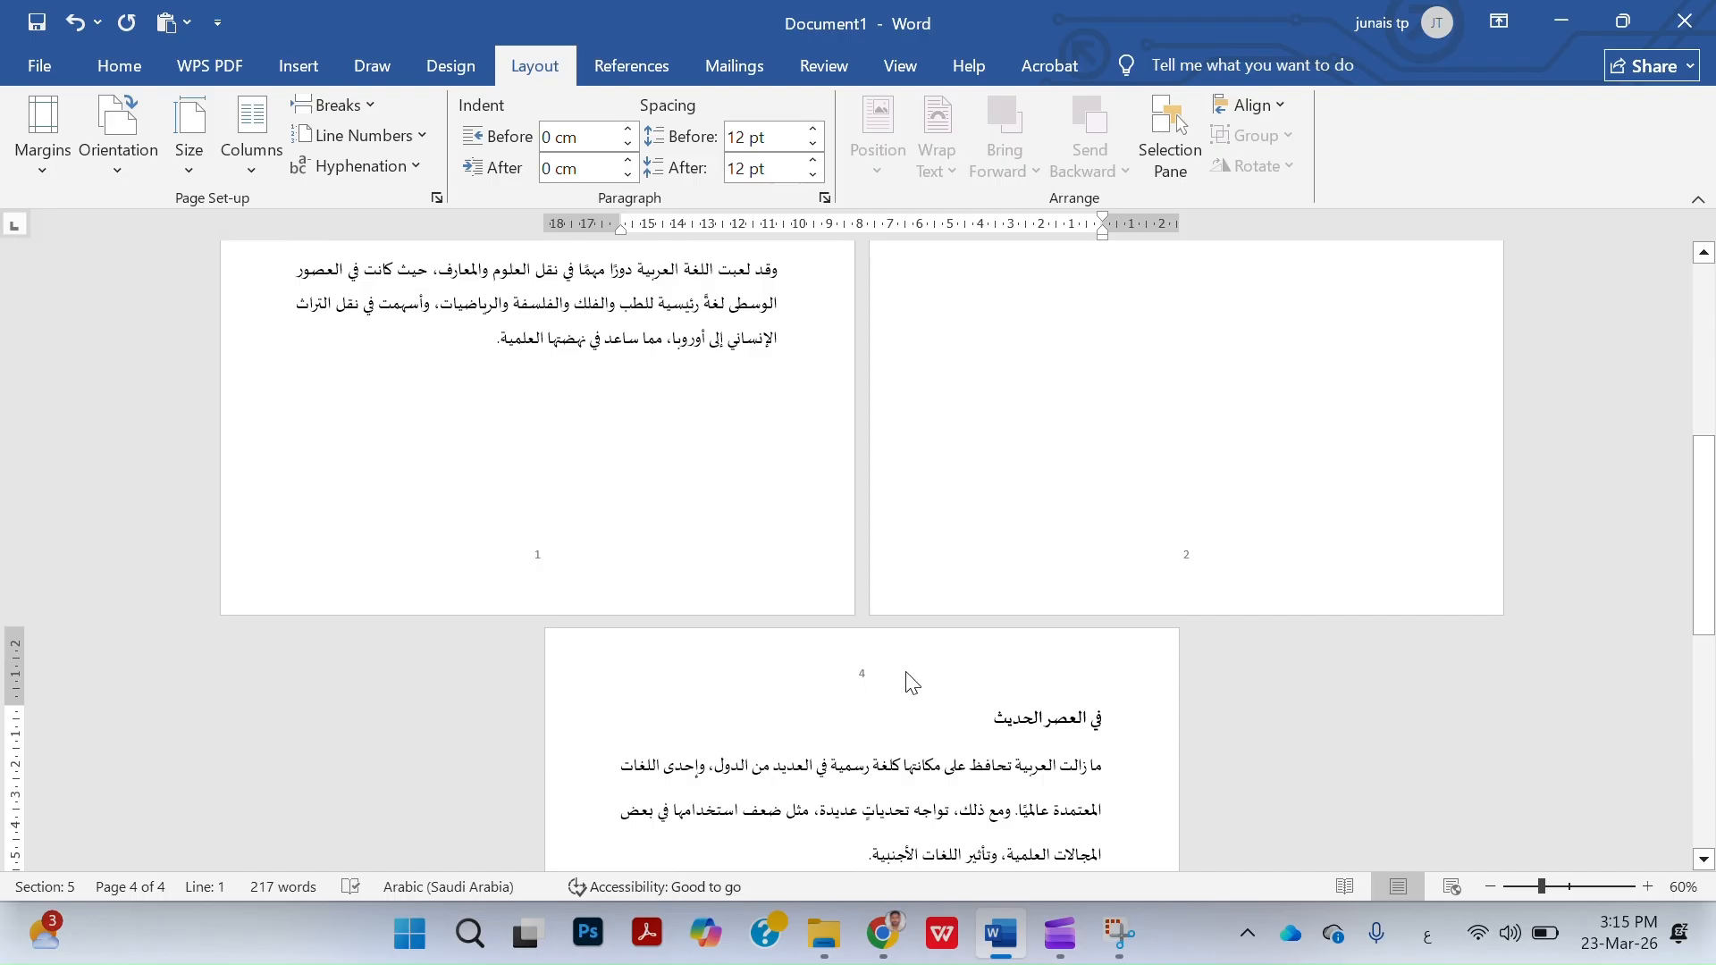
scroll(682, 409, up, 9)
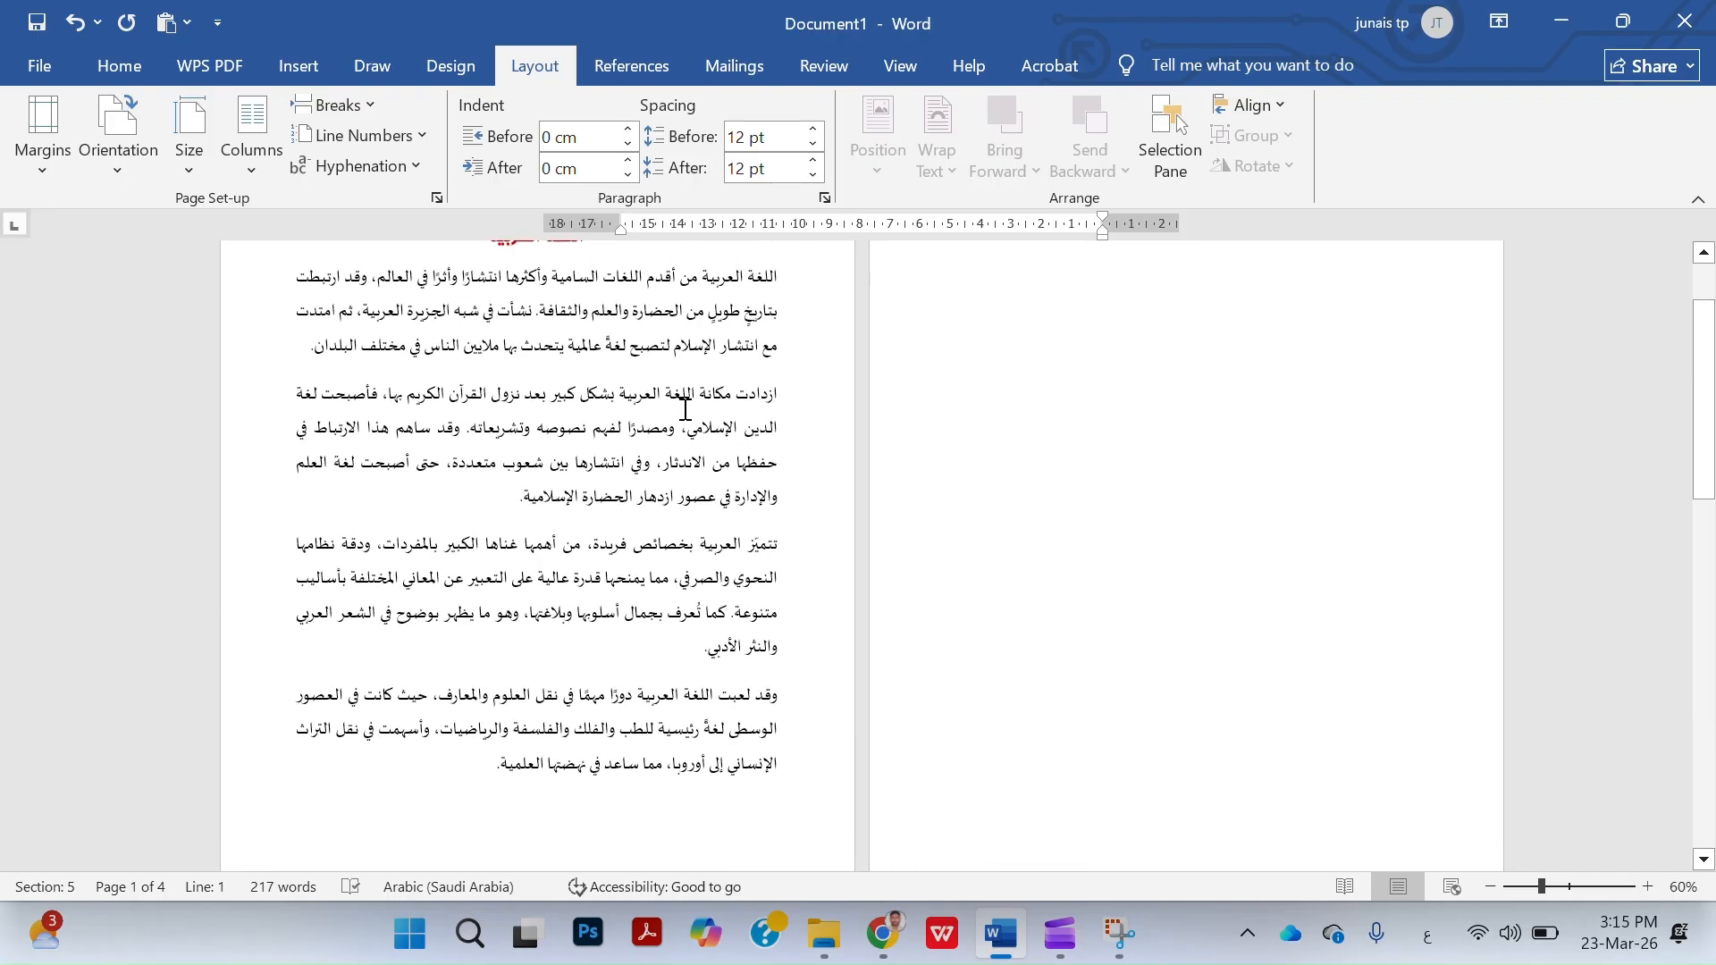
key(ctrl+z)
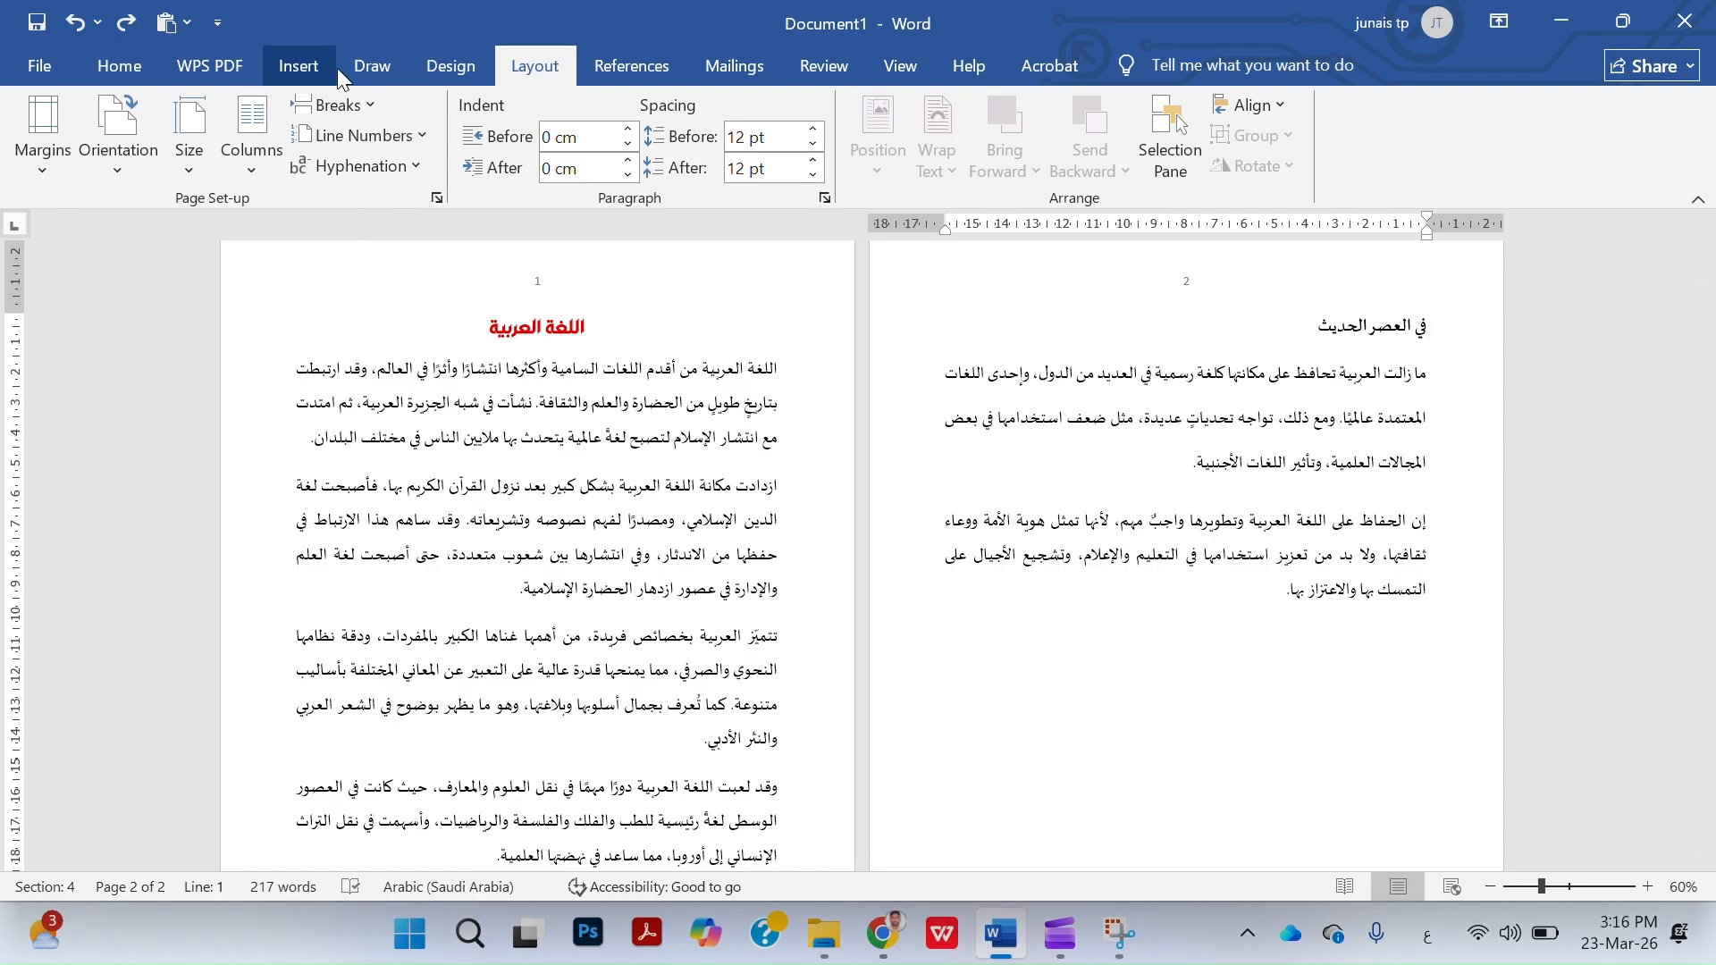
Look over the document's watermark, page colour and page border options.
click(445, 70)
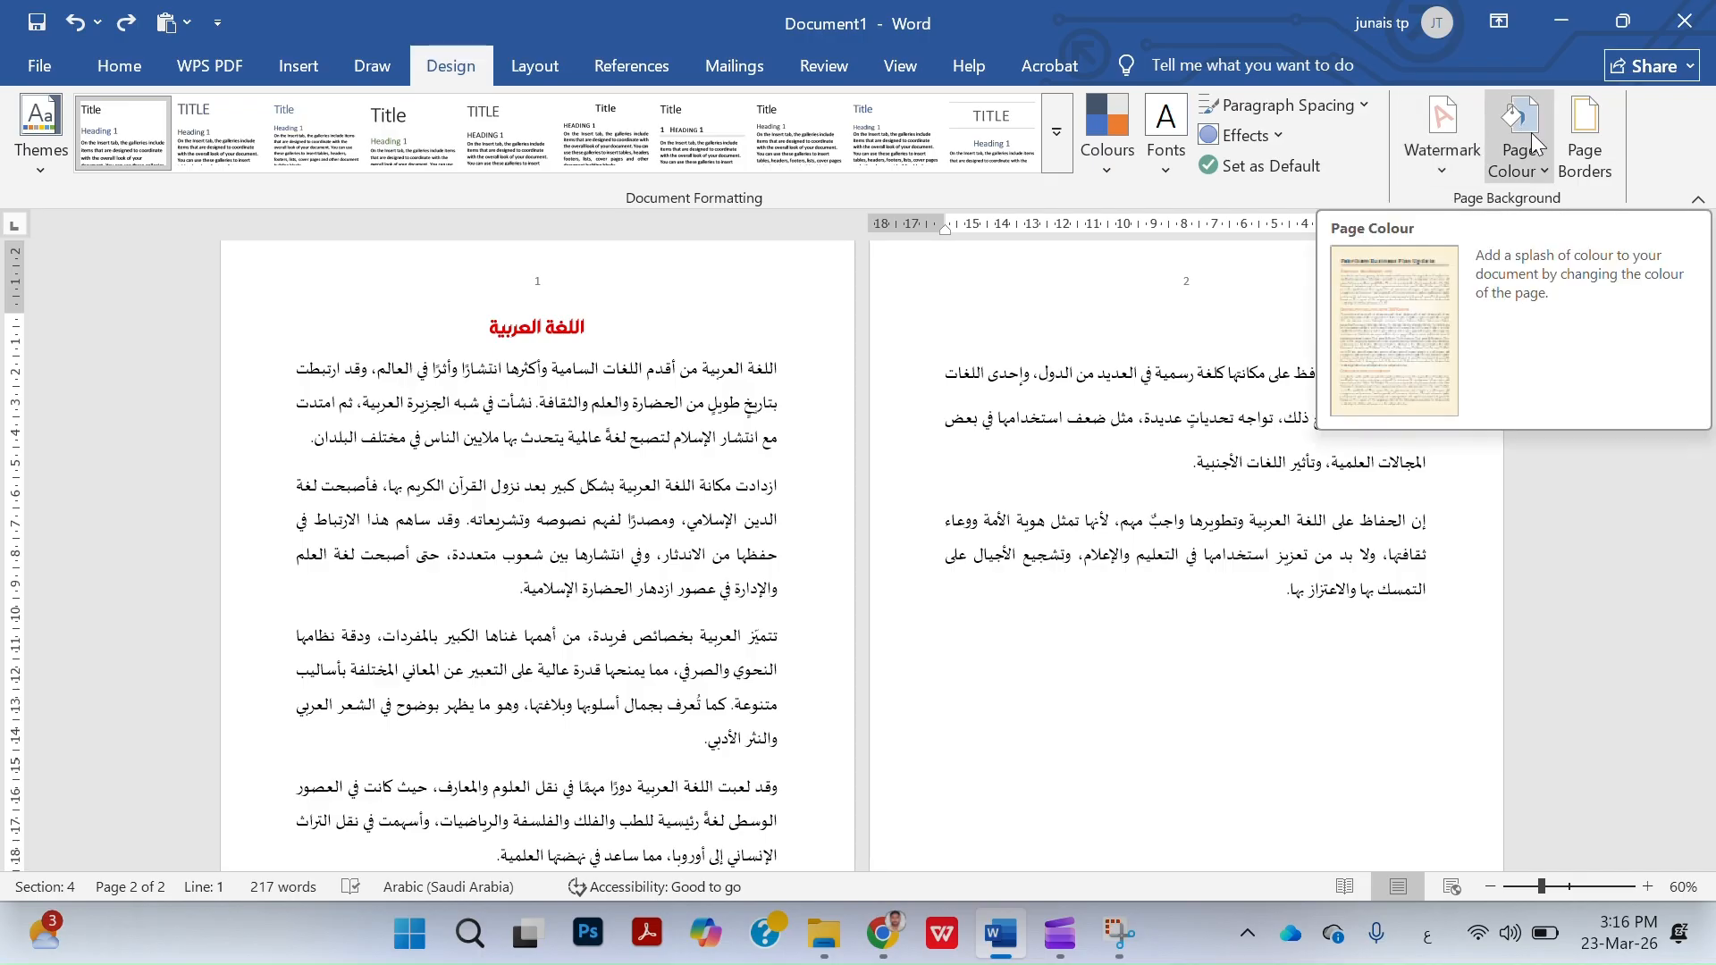
click(1444, 159)
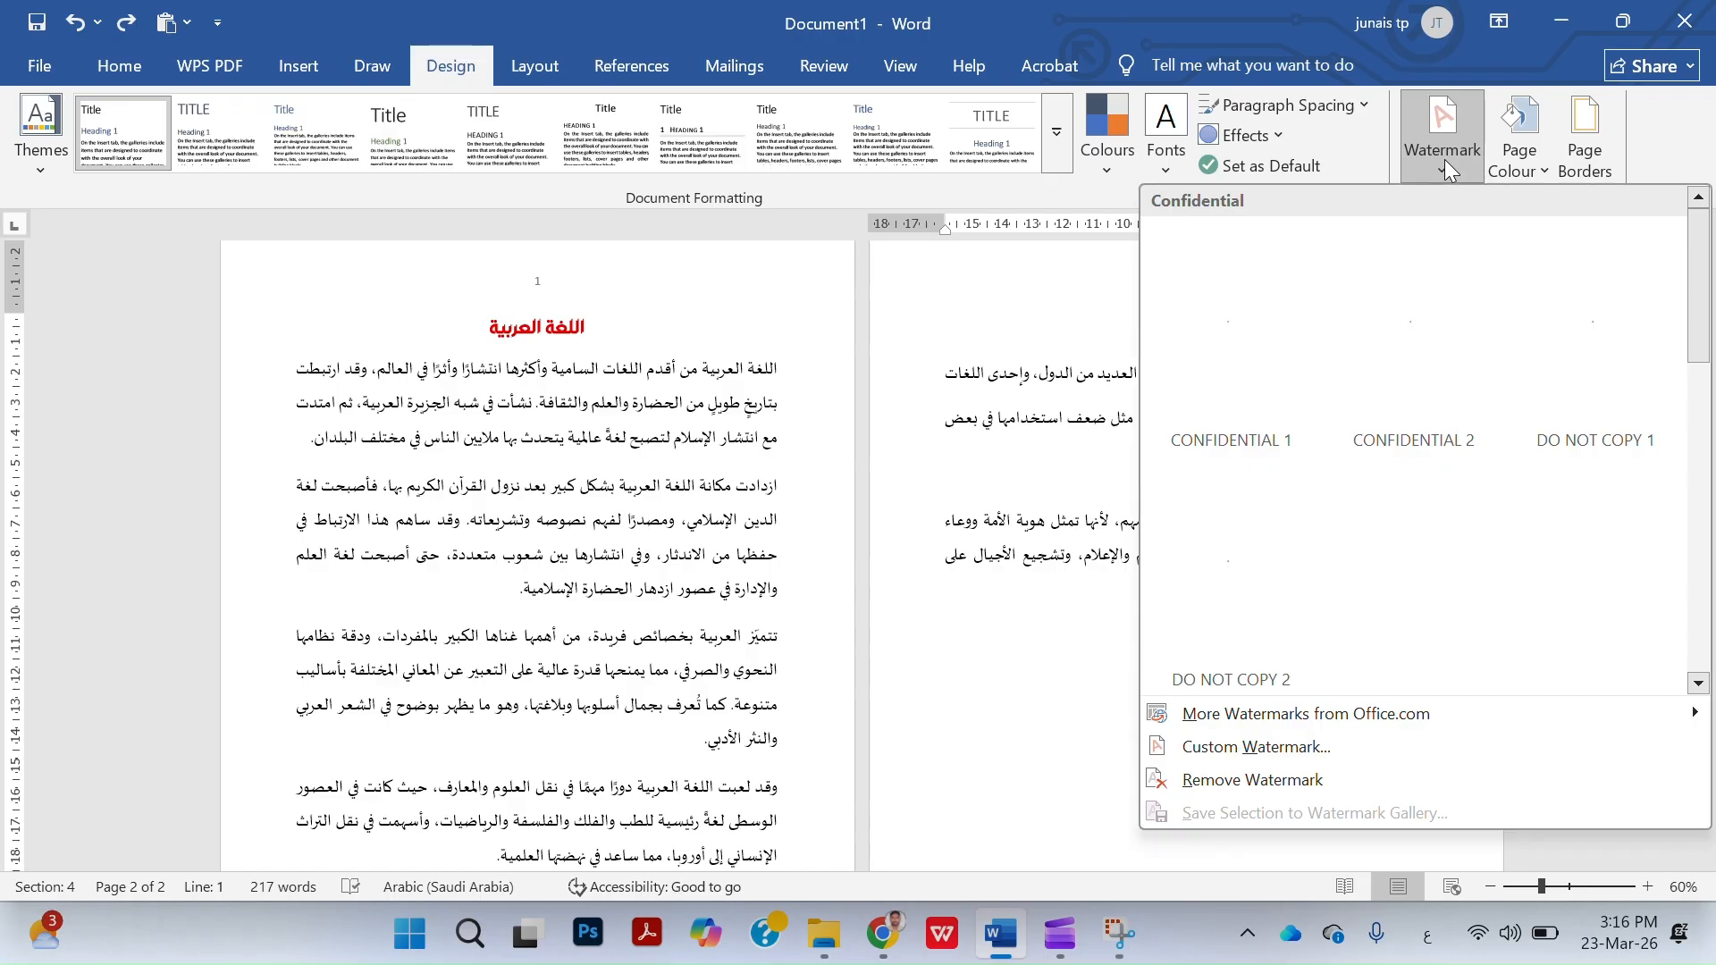
click(1528, 168)
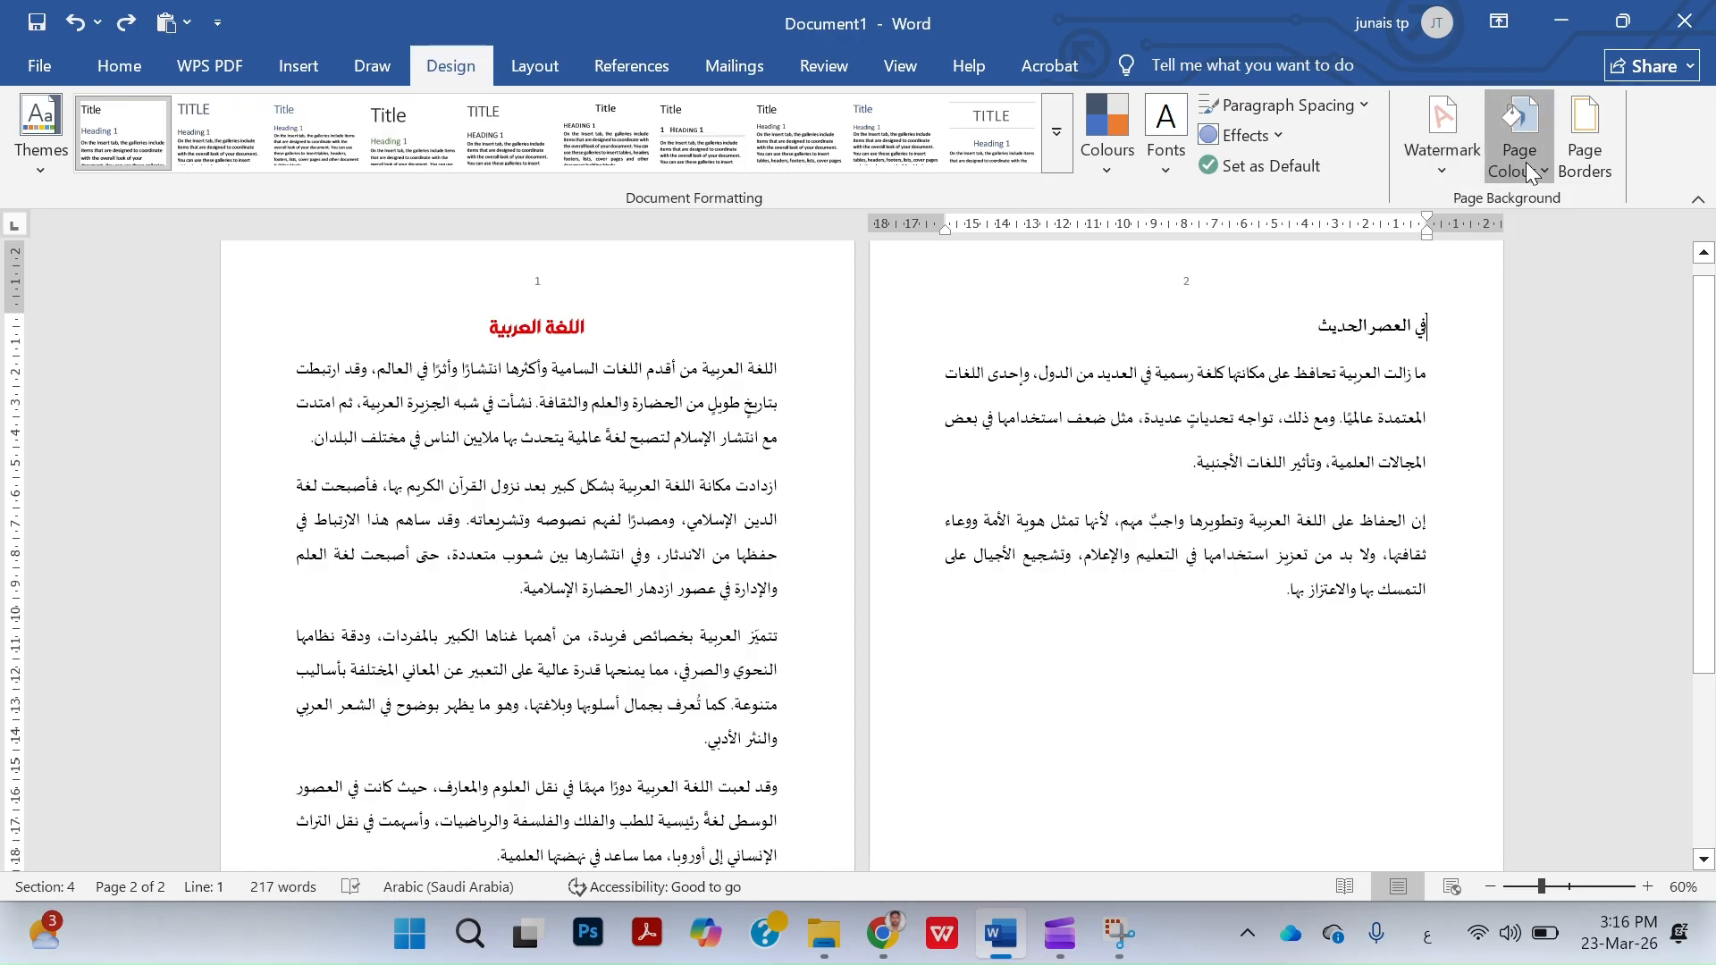
click(1596, 163)
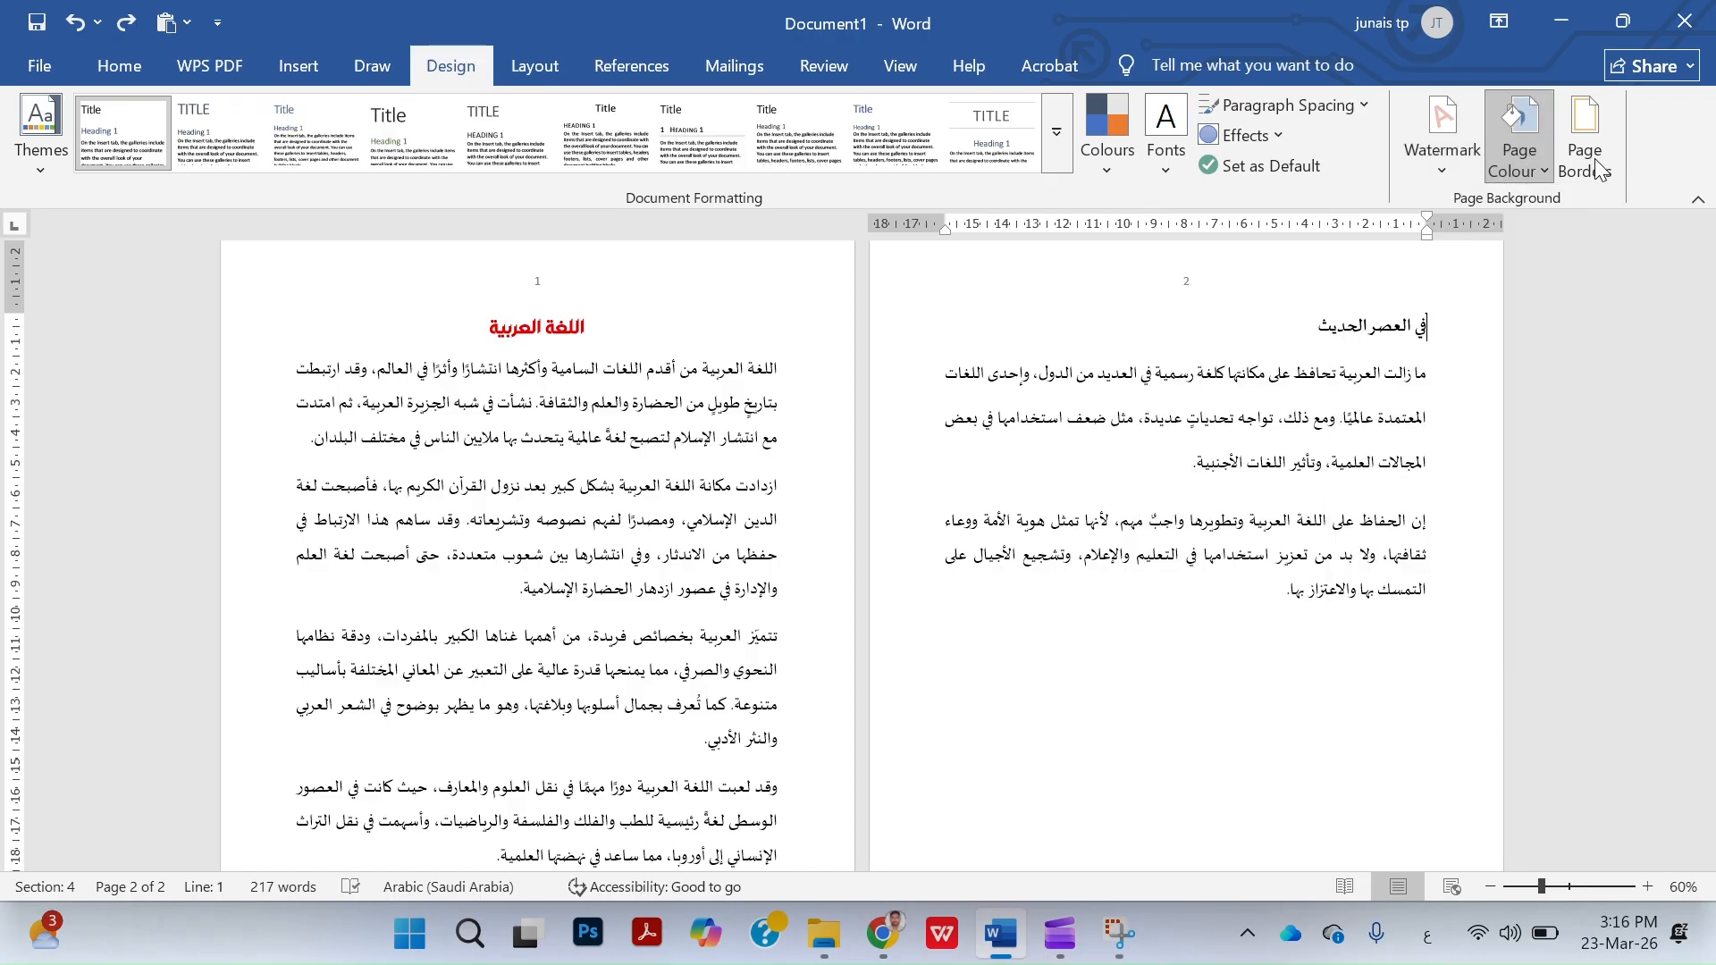
click(1599, 168)
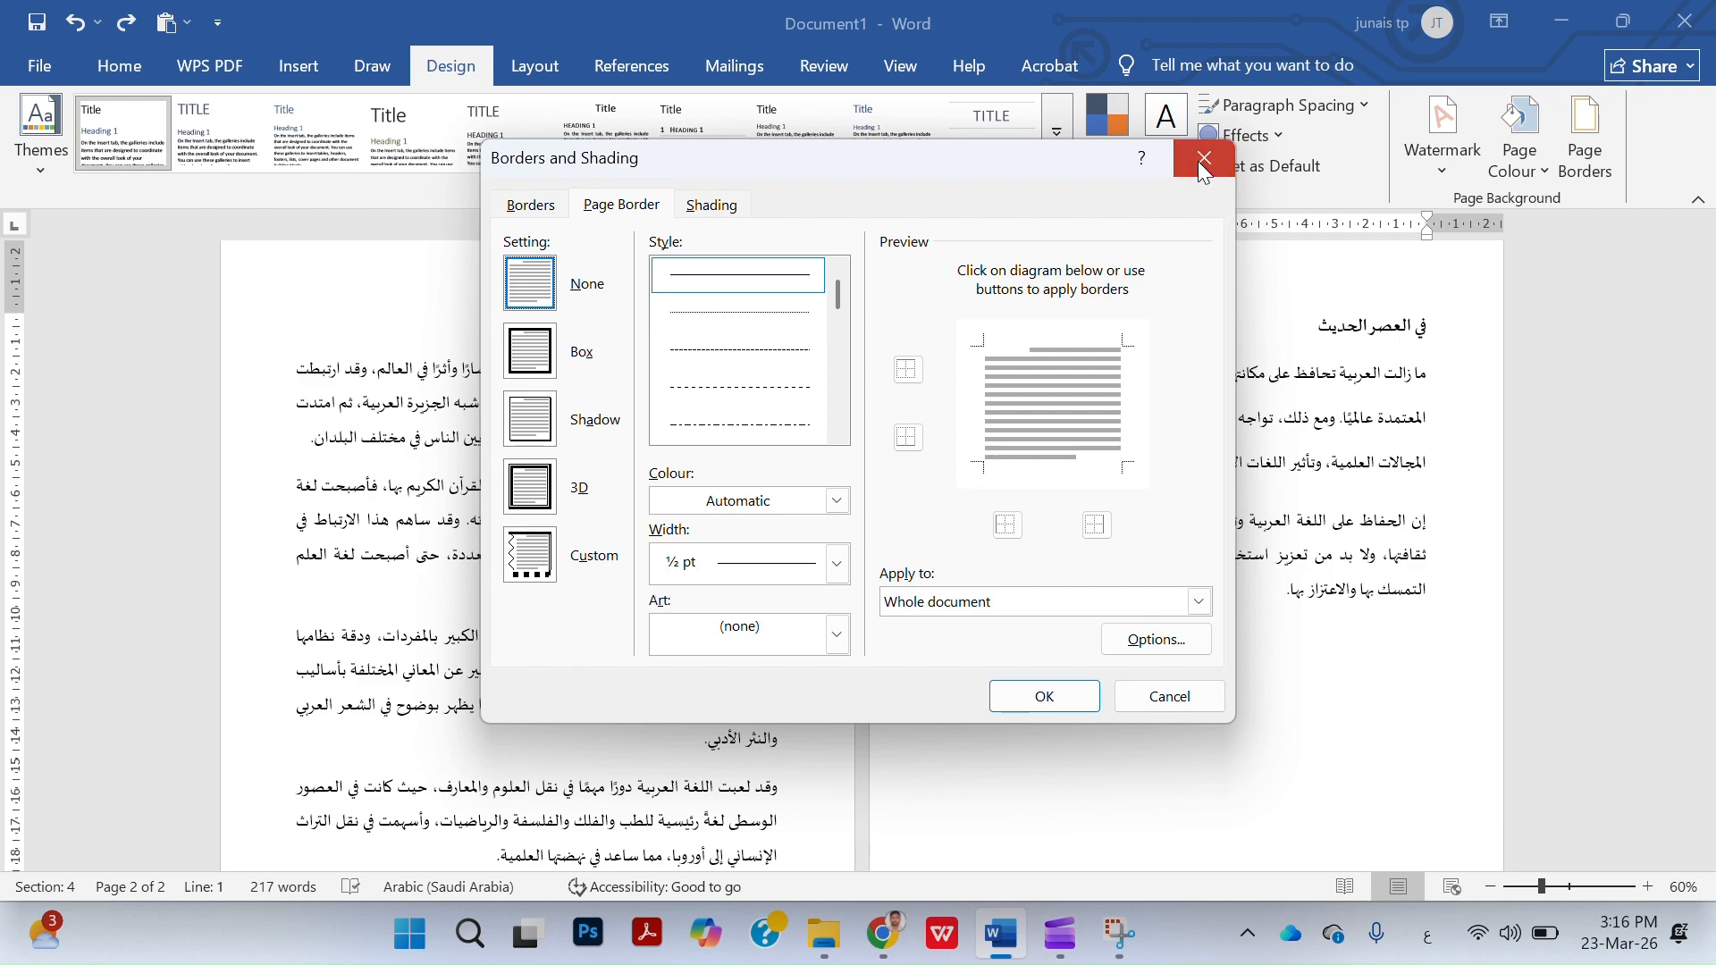
click(1204, 162)
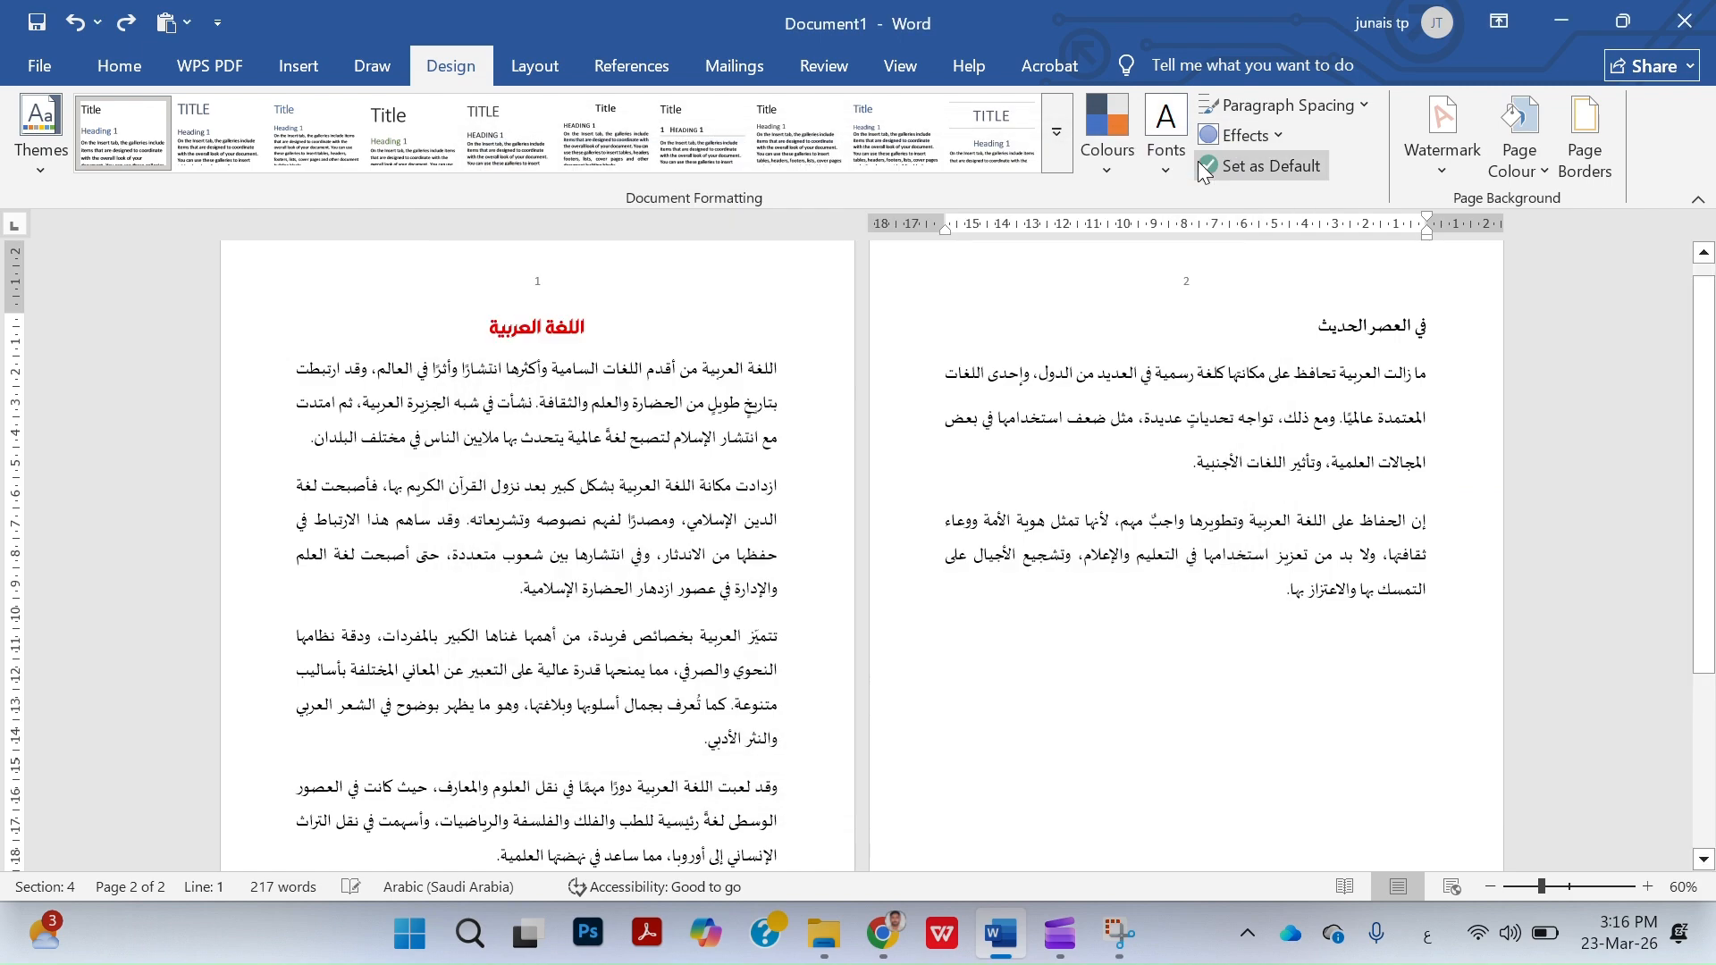
Apply the CONFIDENTIAL 1 watermark and a light orange page colour to the document.
click(1431, 168)
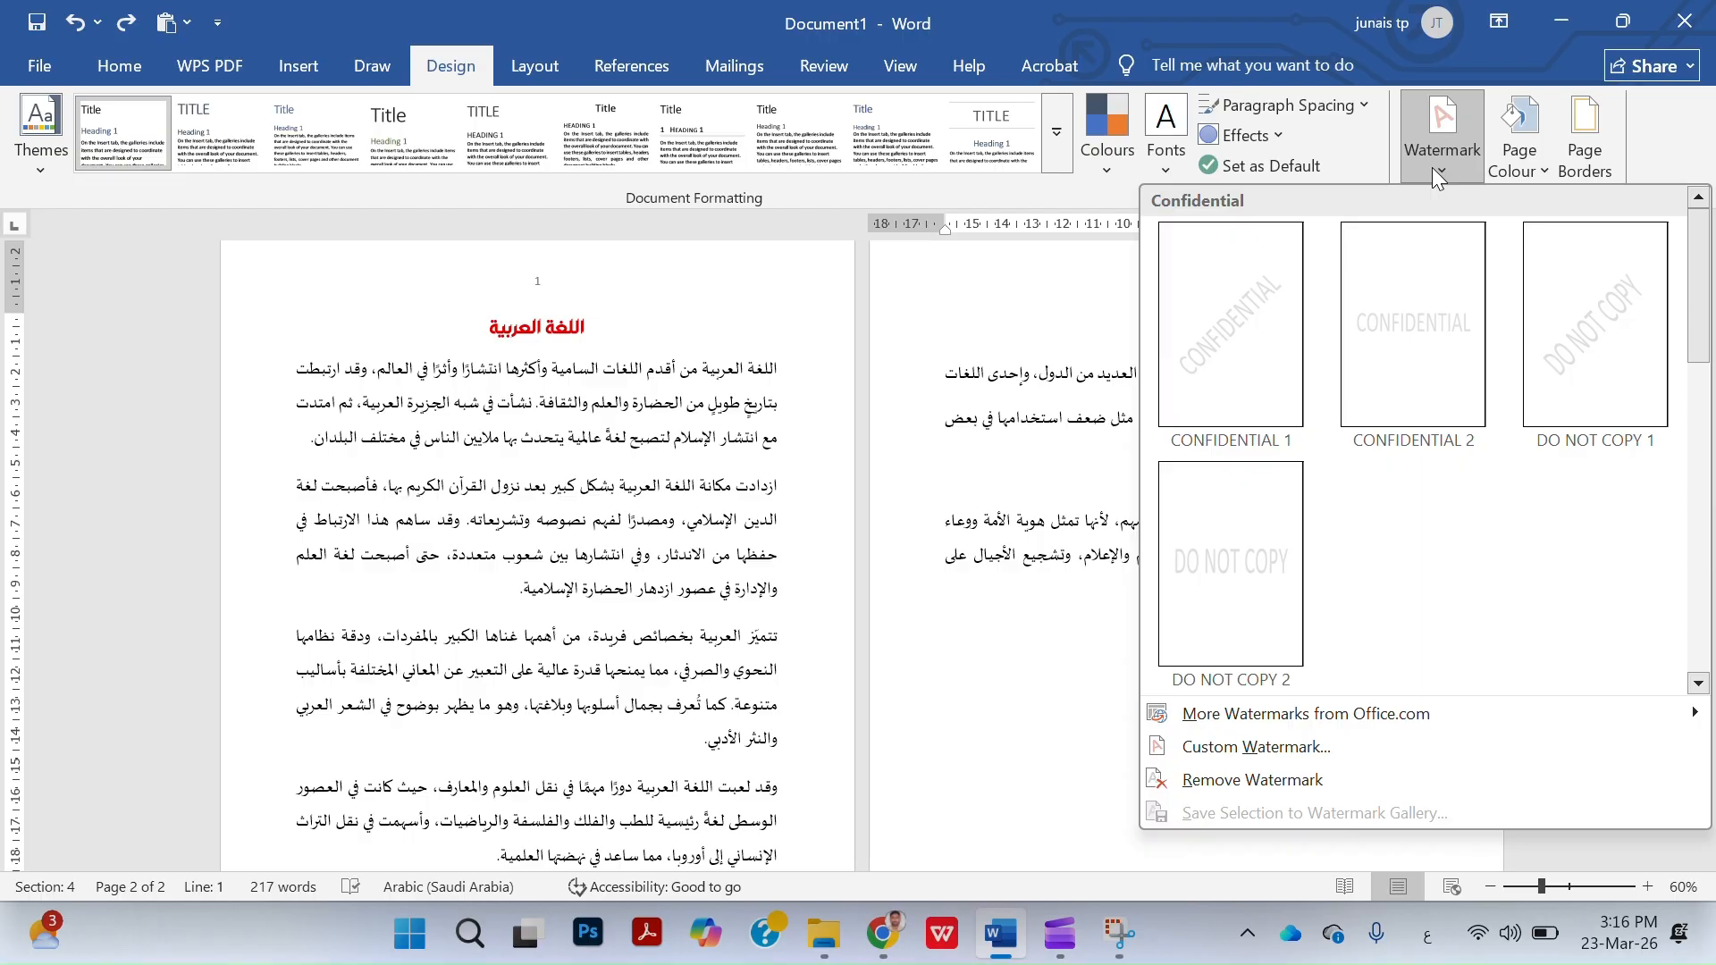
click(1247, 379)
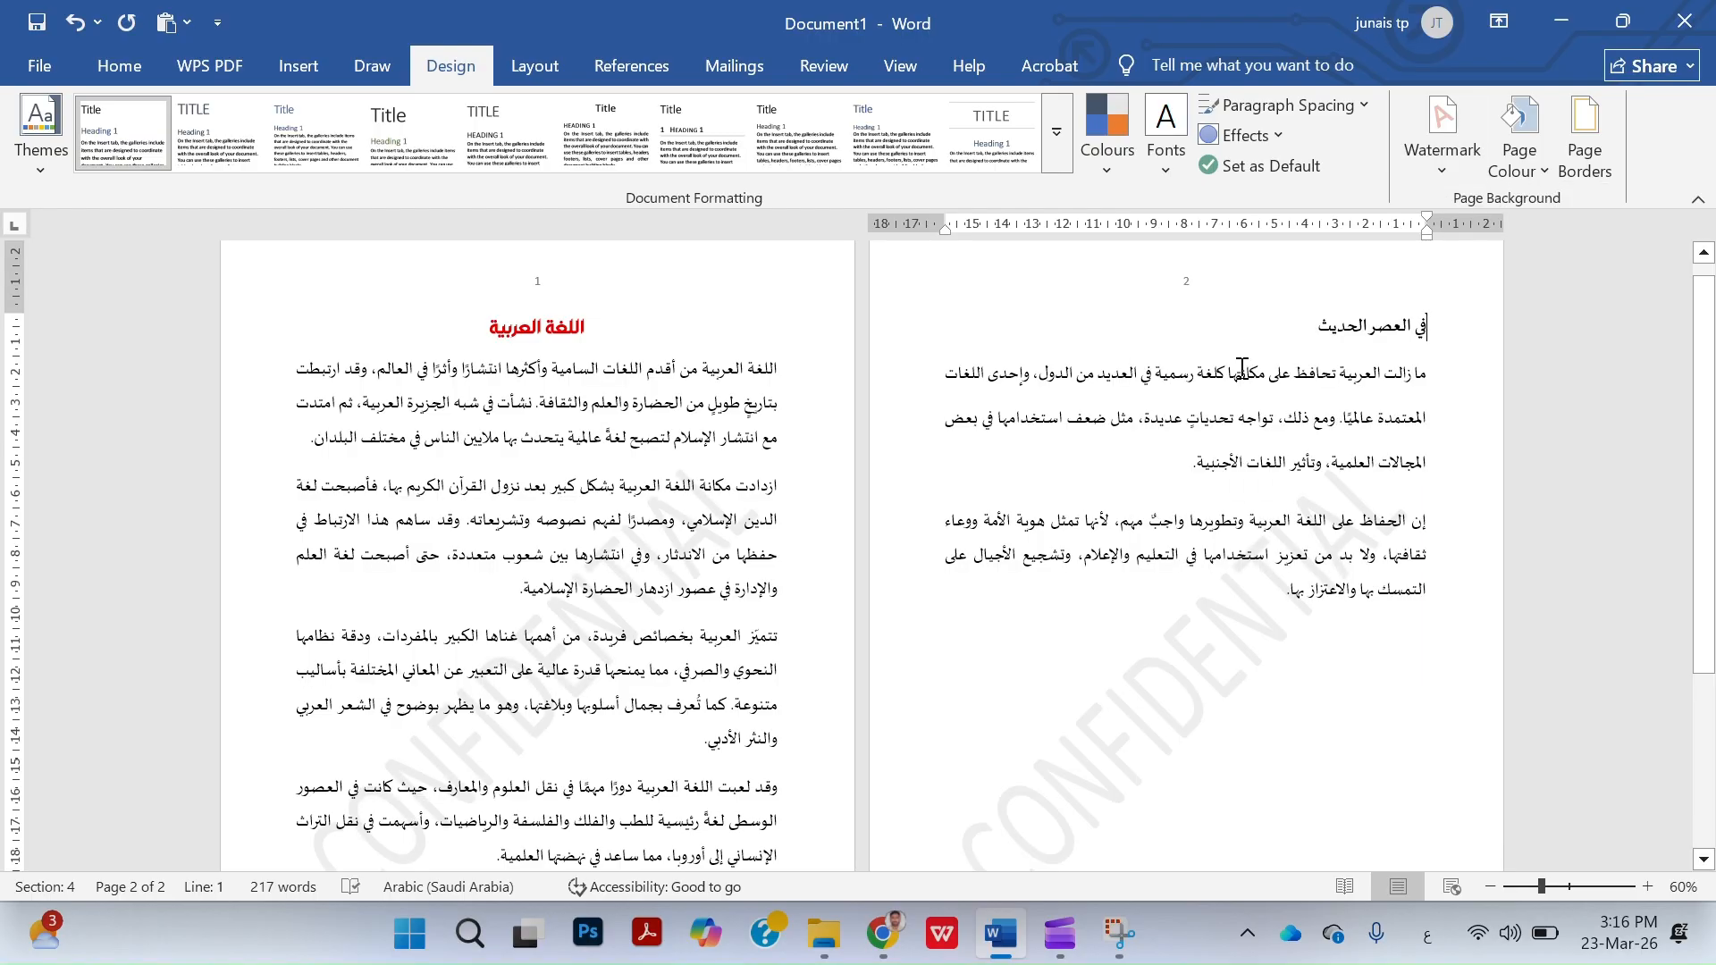
click(1435, 174)
click(1515, 152)
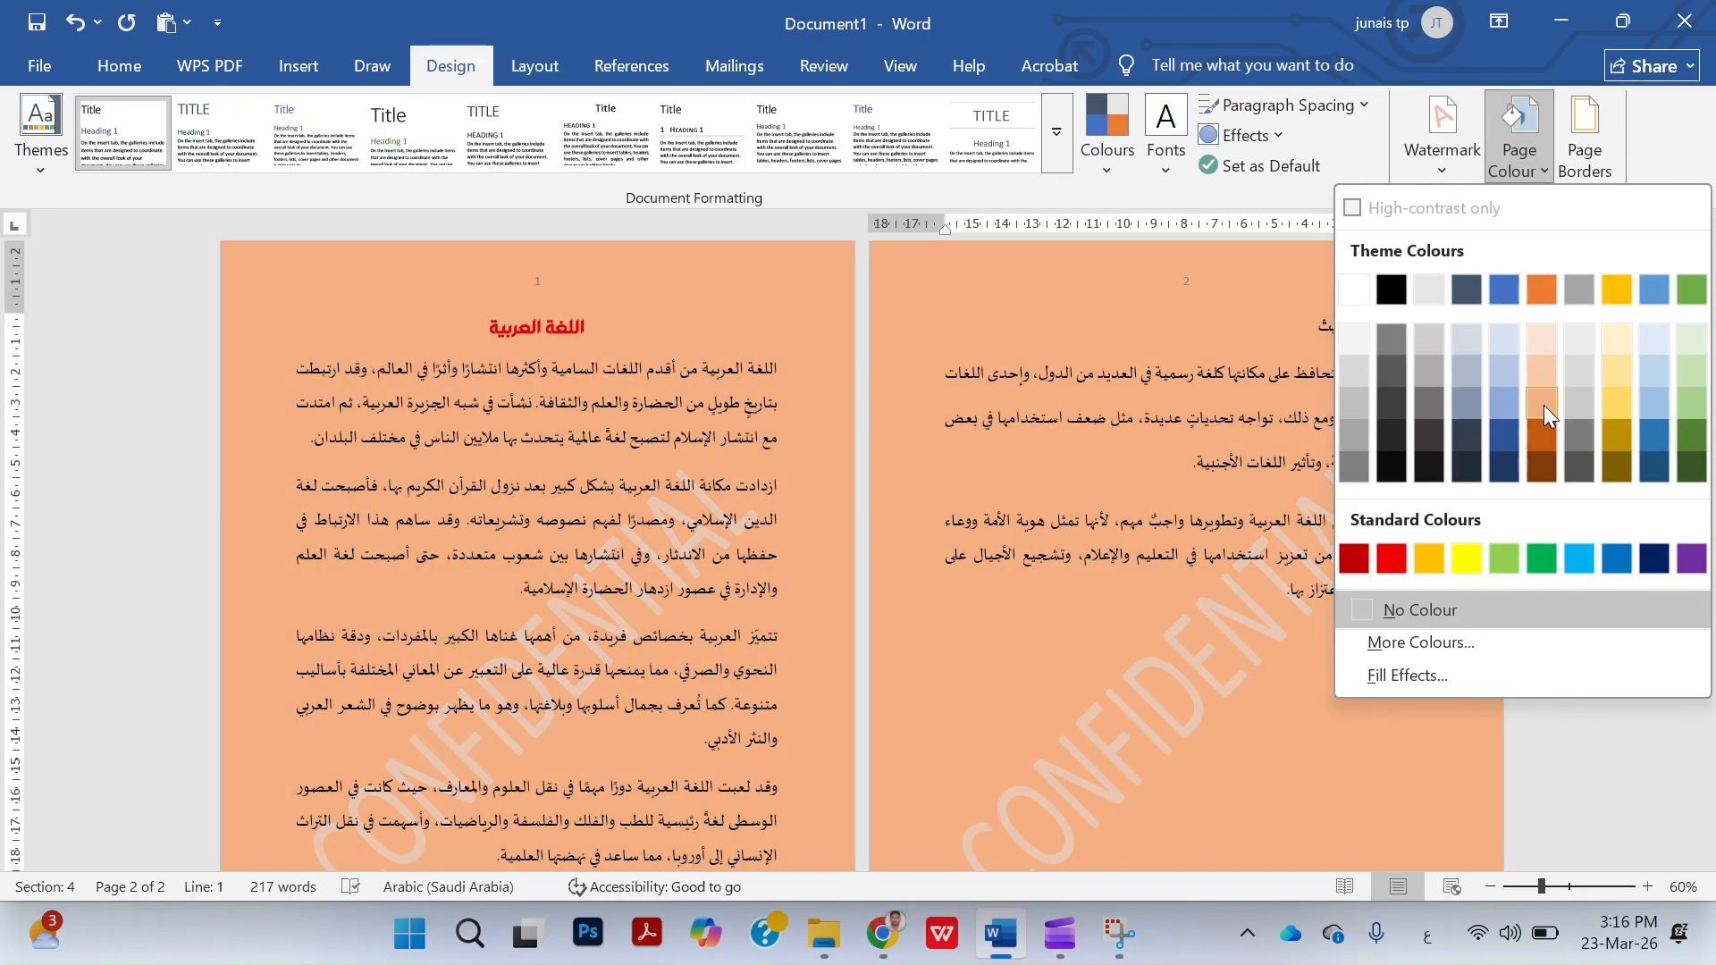
click(1542, 405)
Add a Box page border with a solid ½ pt line to the whole document.
click(1592, 125)
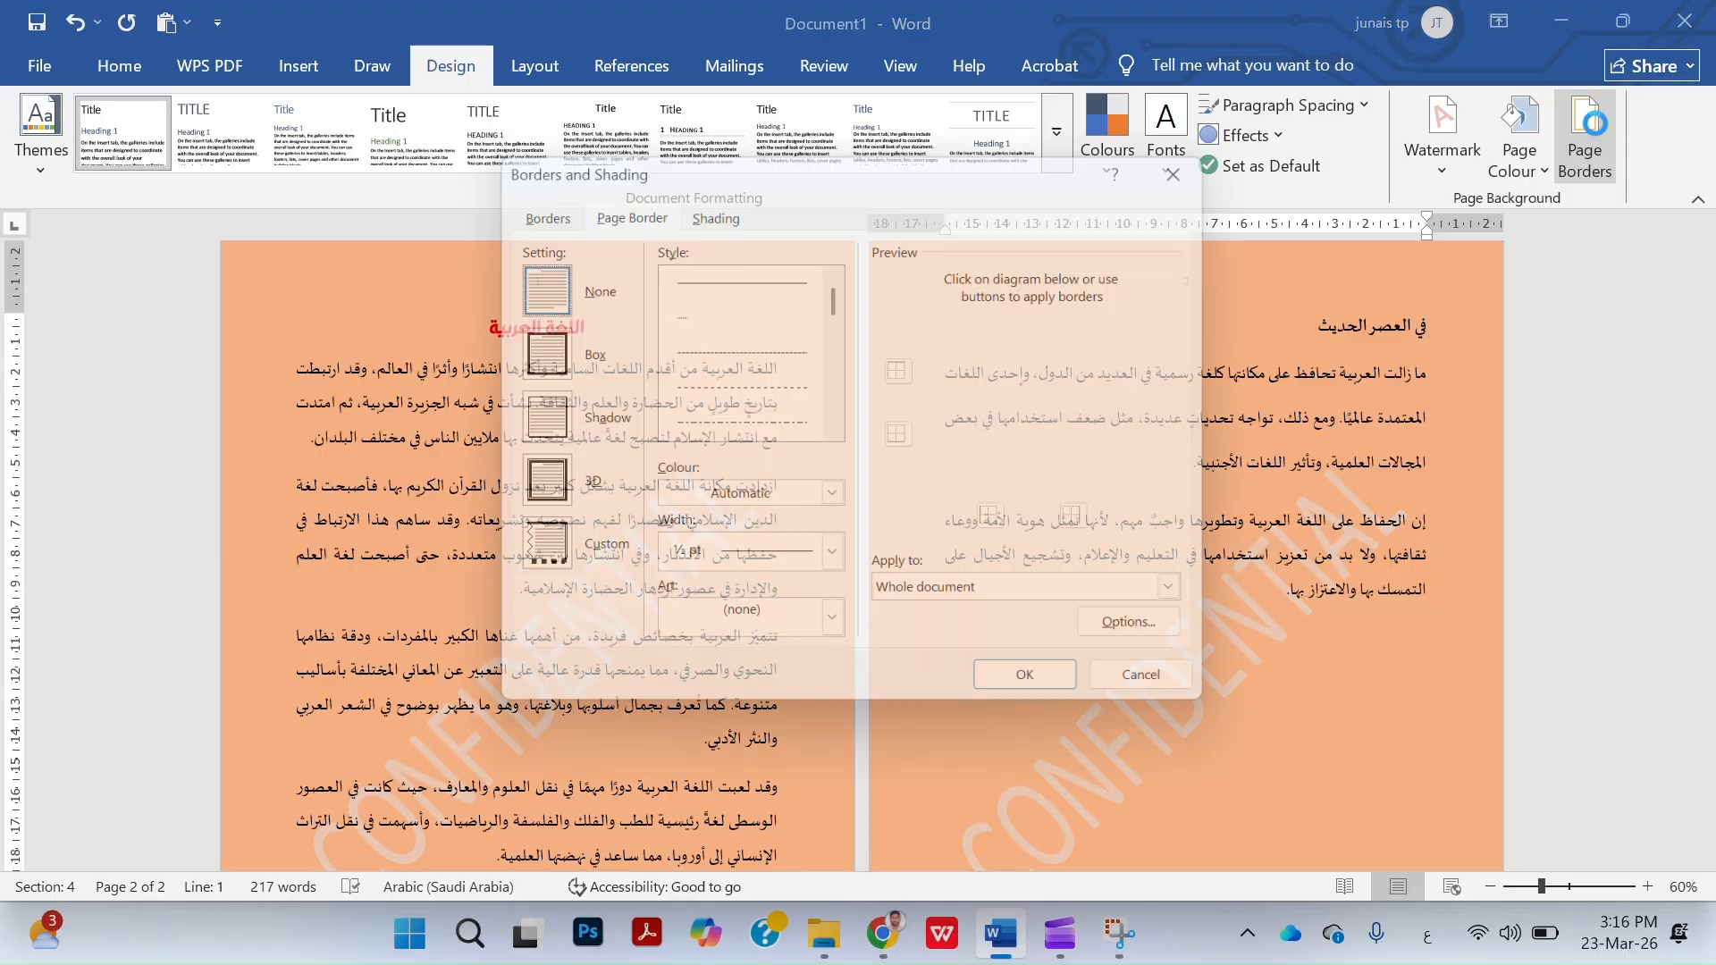
click(529, 351)
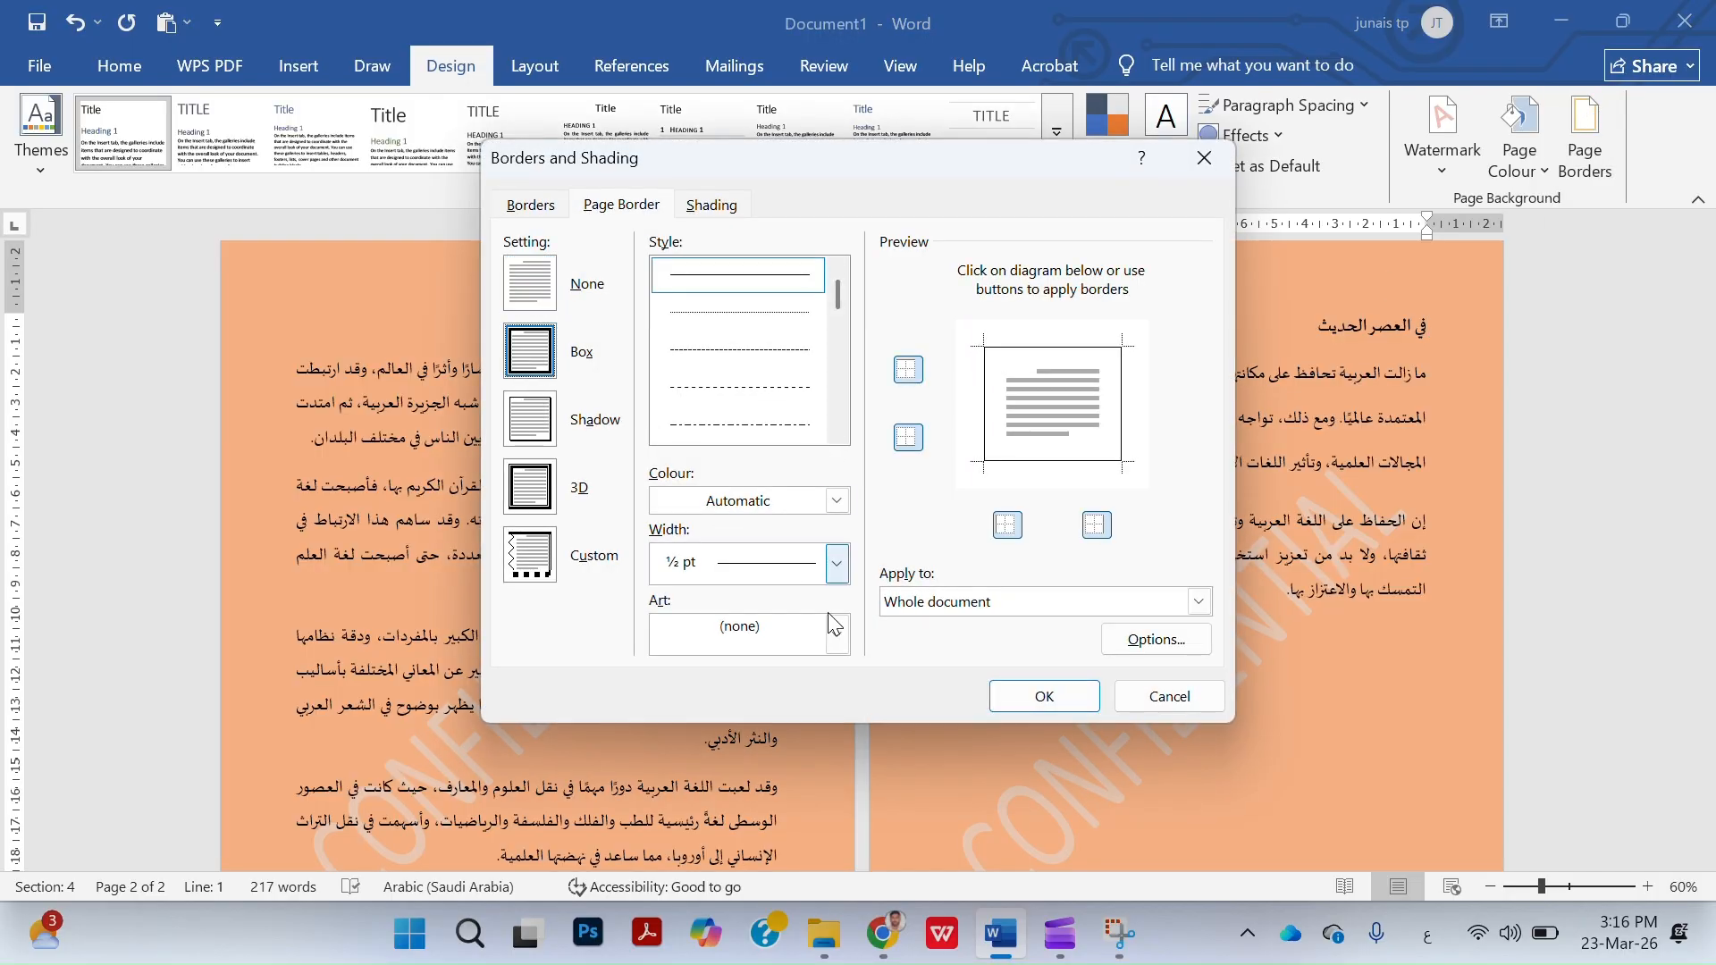
click(1042, 695)
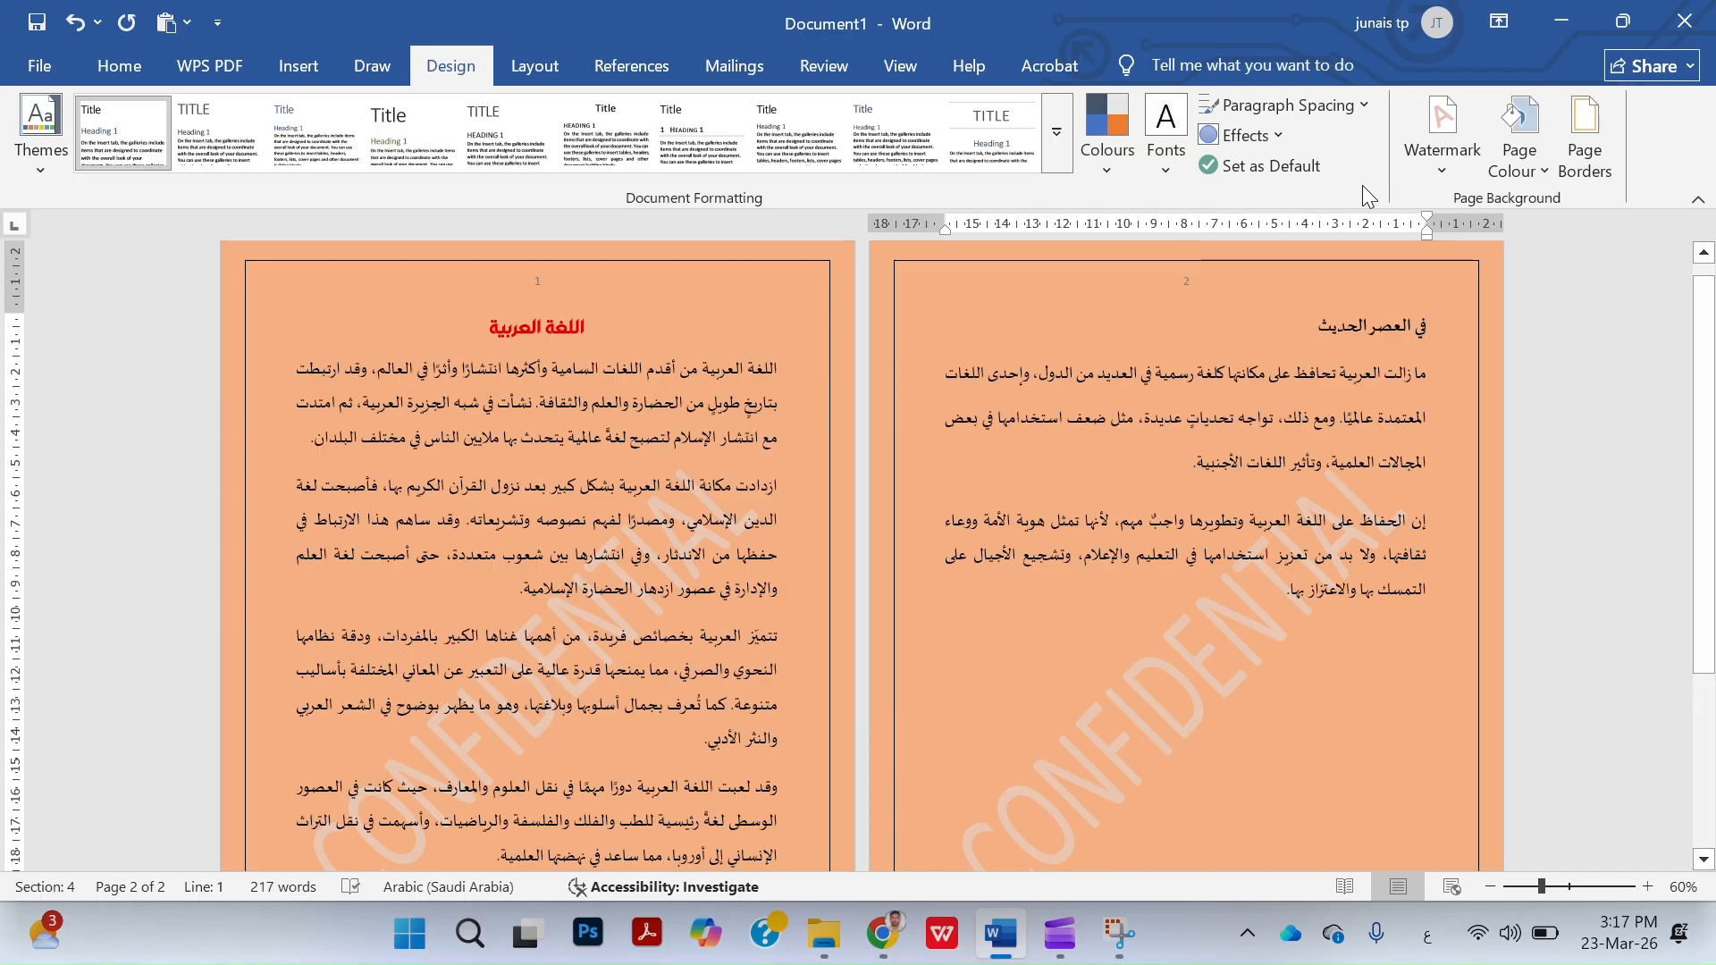
Enter "اللغة العربية" as the custom text watermark wording in place of CONFIDENTIAL.
click(1462, 175)
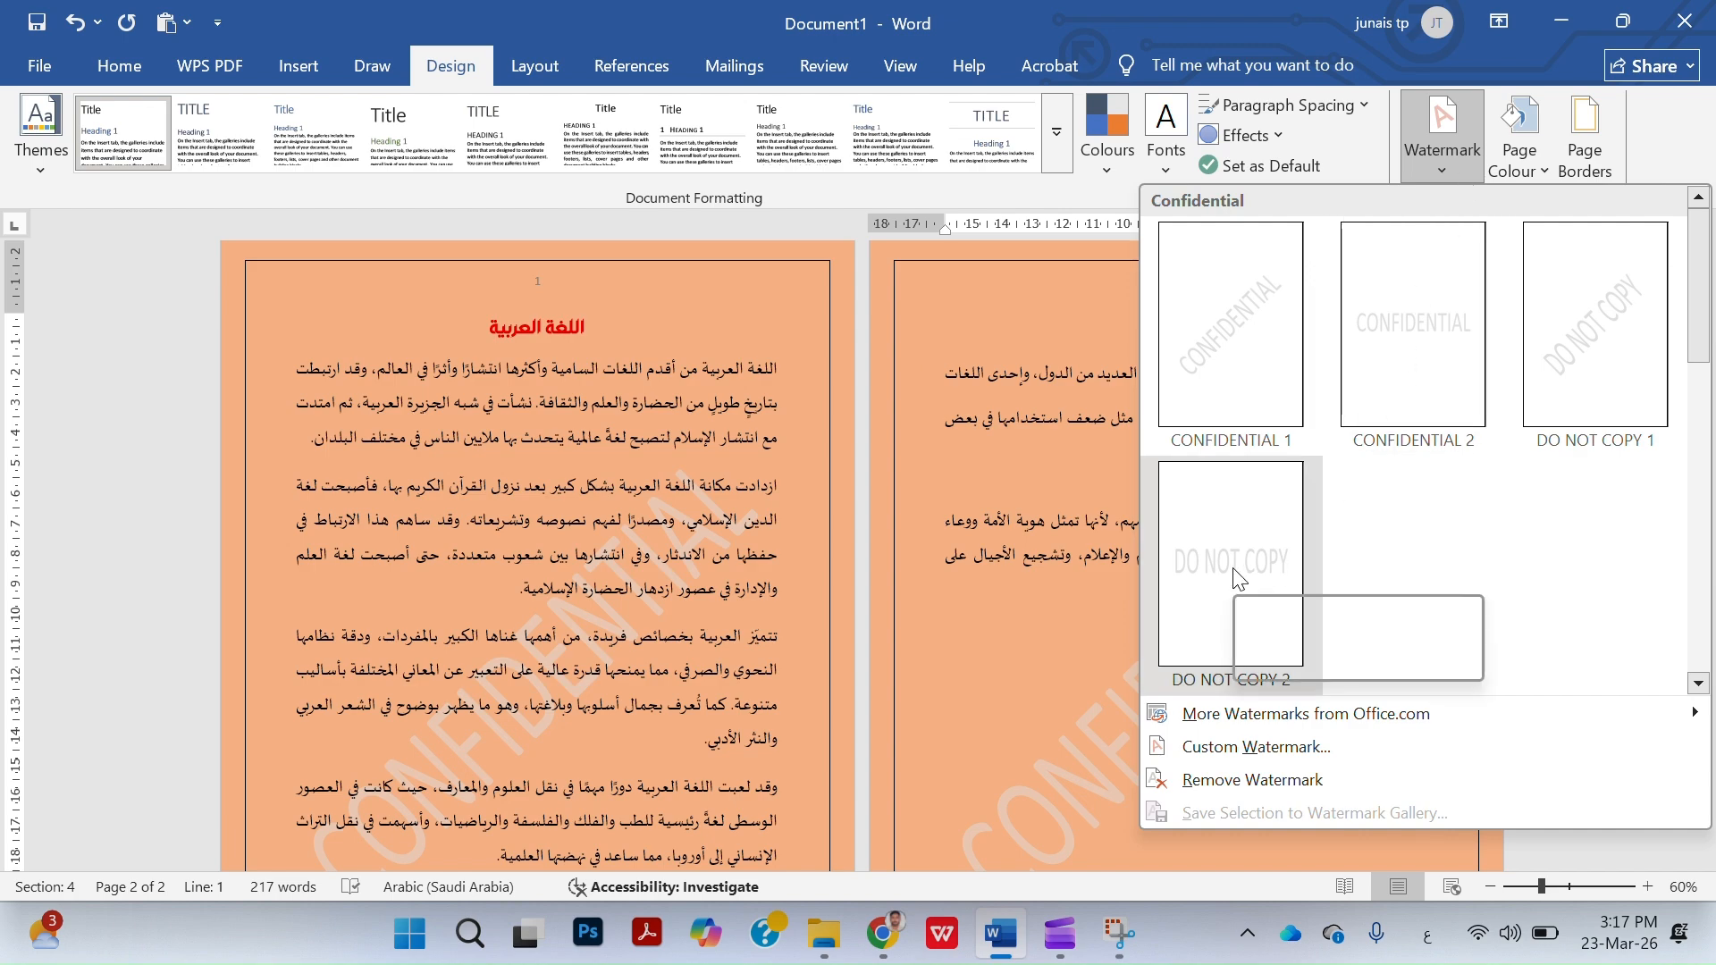
click(1285, 754)
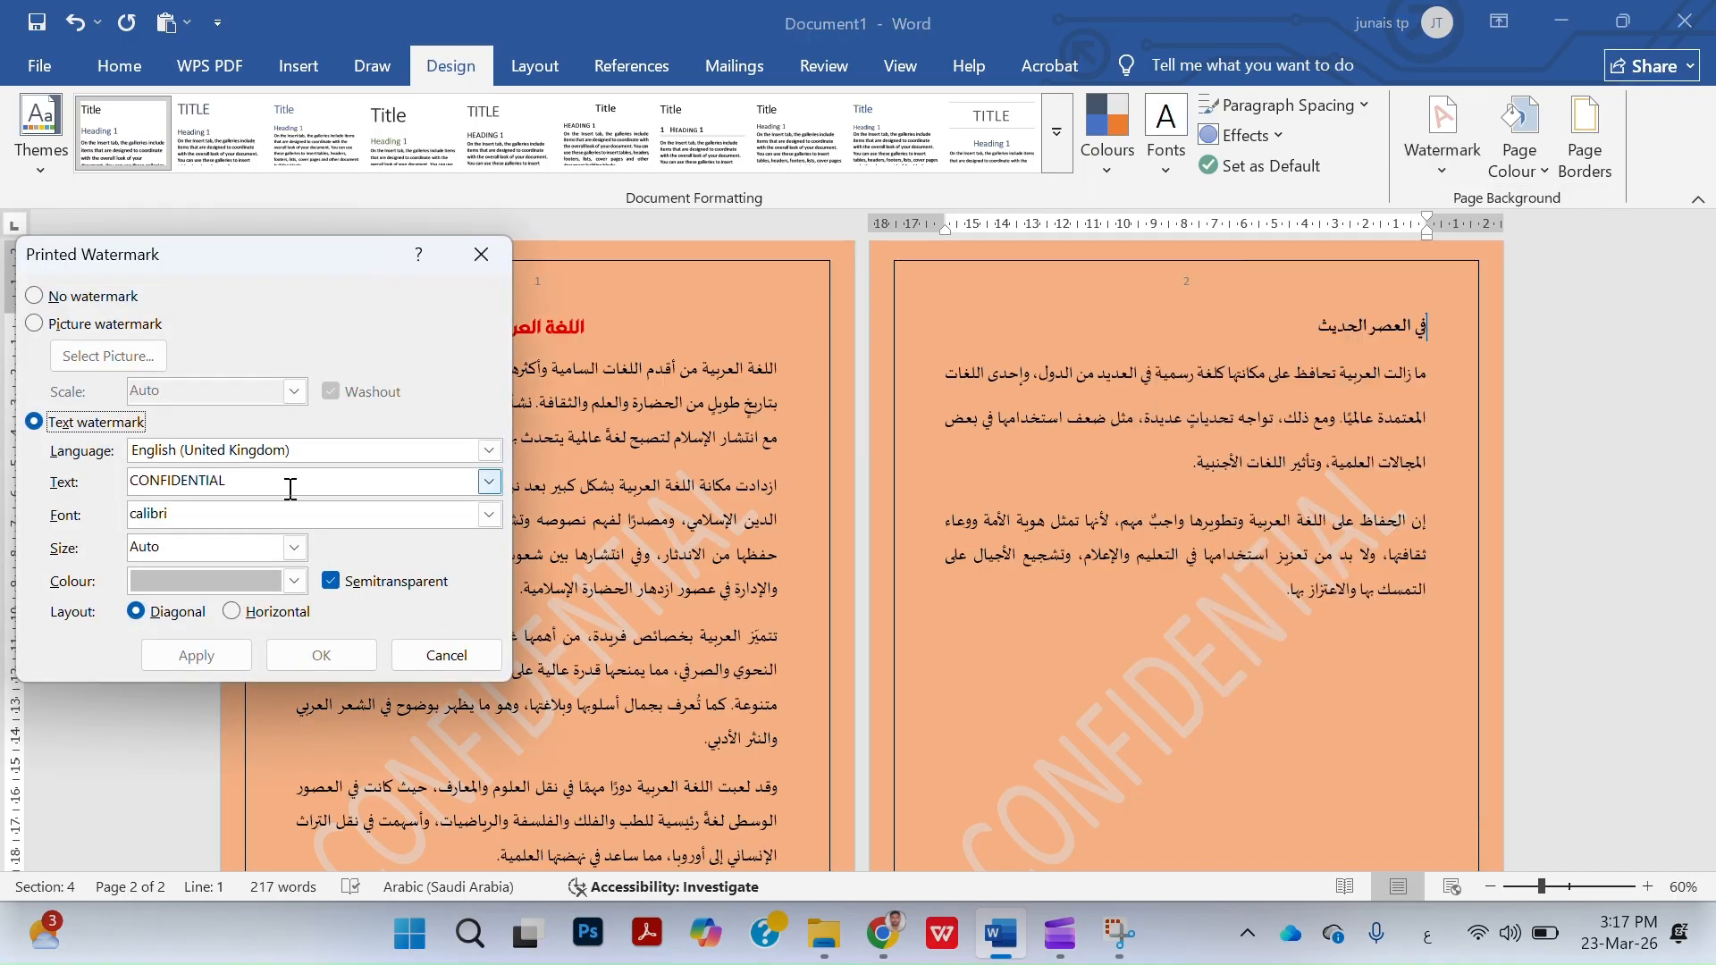
double_click(290, 488)
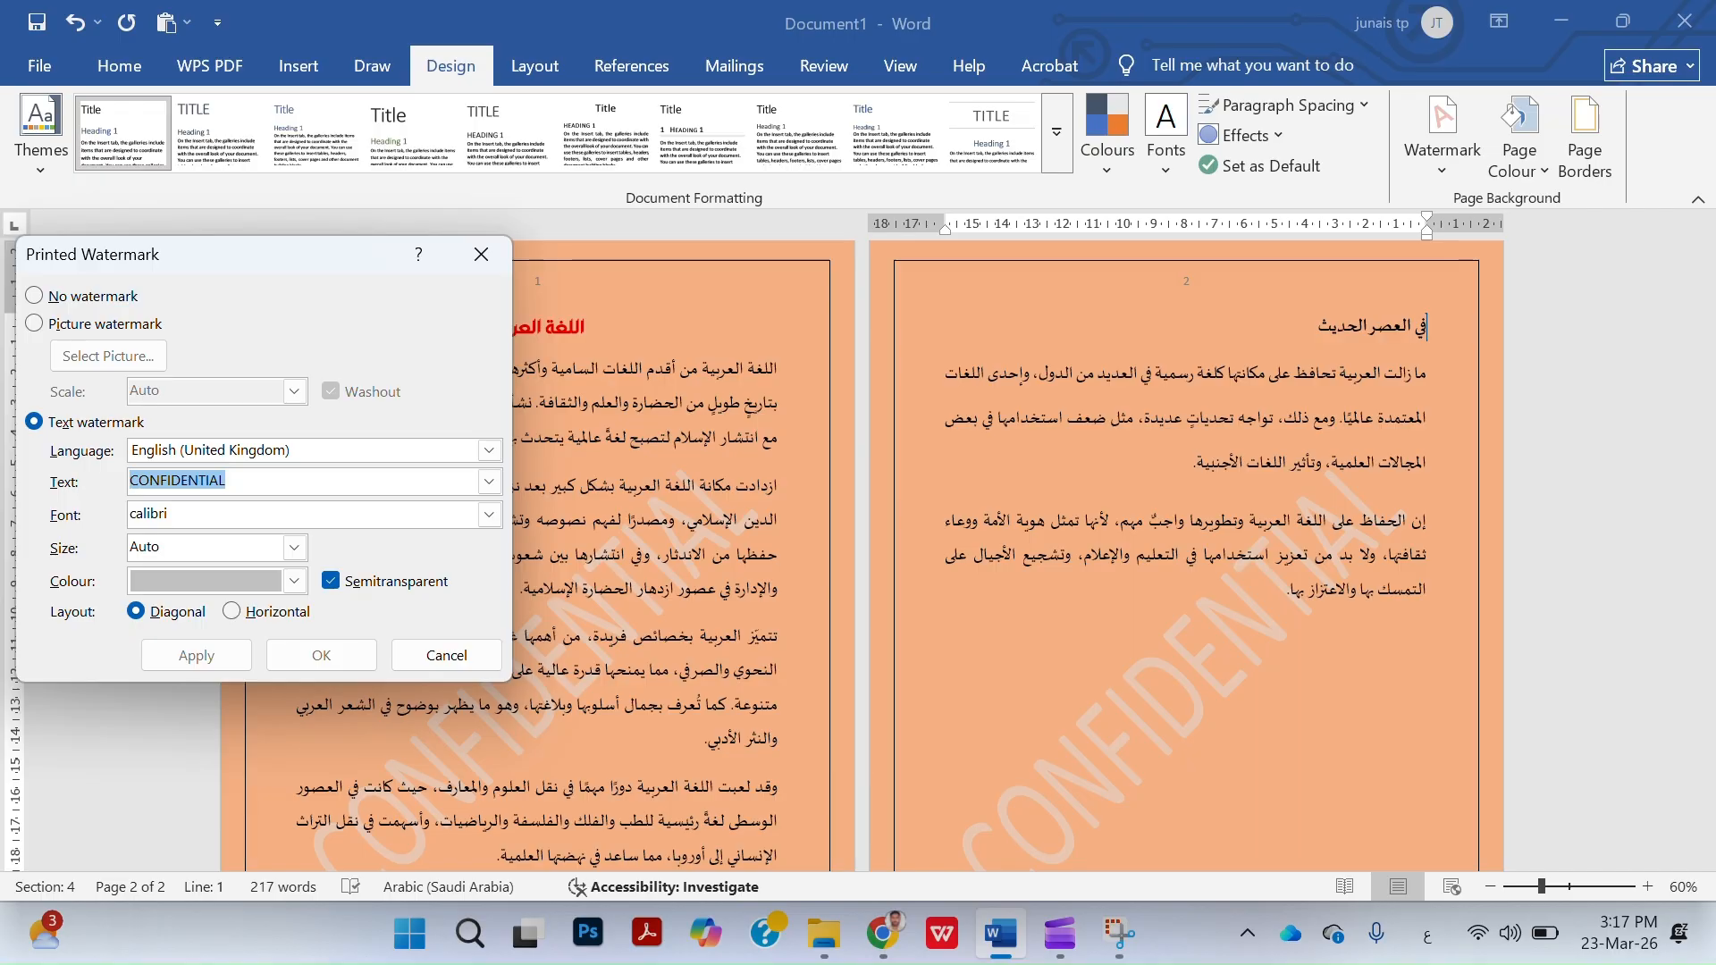
key(BackSpace)
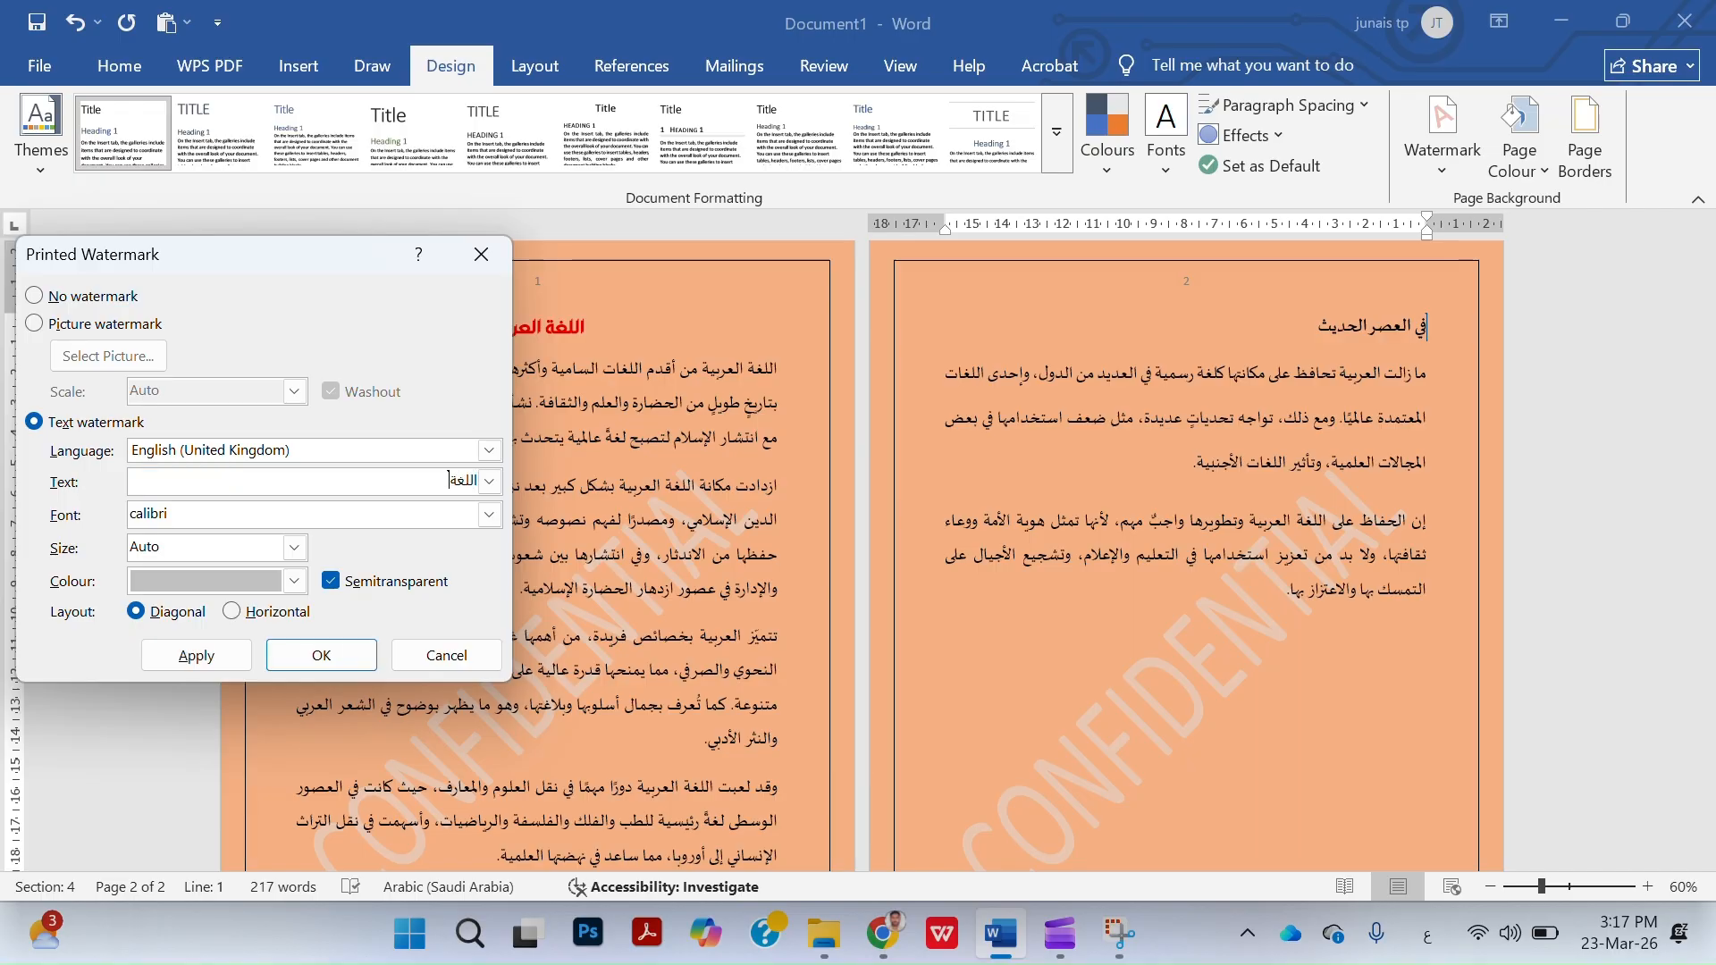
text(اللغة العربية)
Try a washed-out picture watermark at Auto scale, using the image ending in "mini_Generated_Image_l3qqvql3qqvql3qq.png" from the Downloads folder.
click(36, 324)
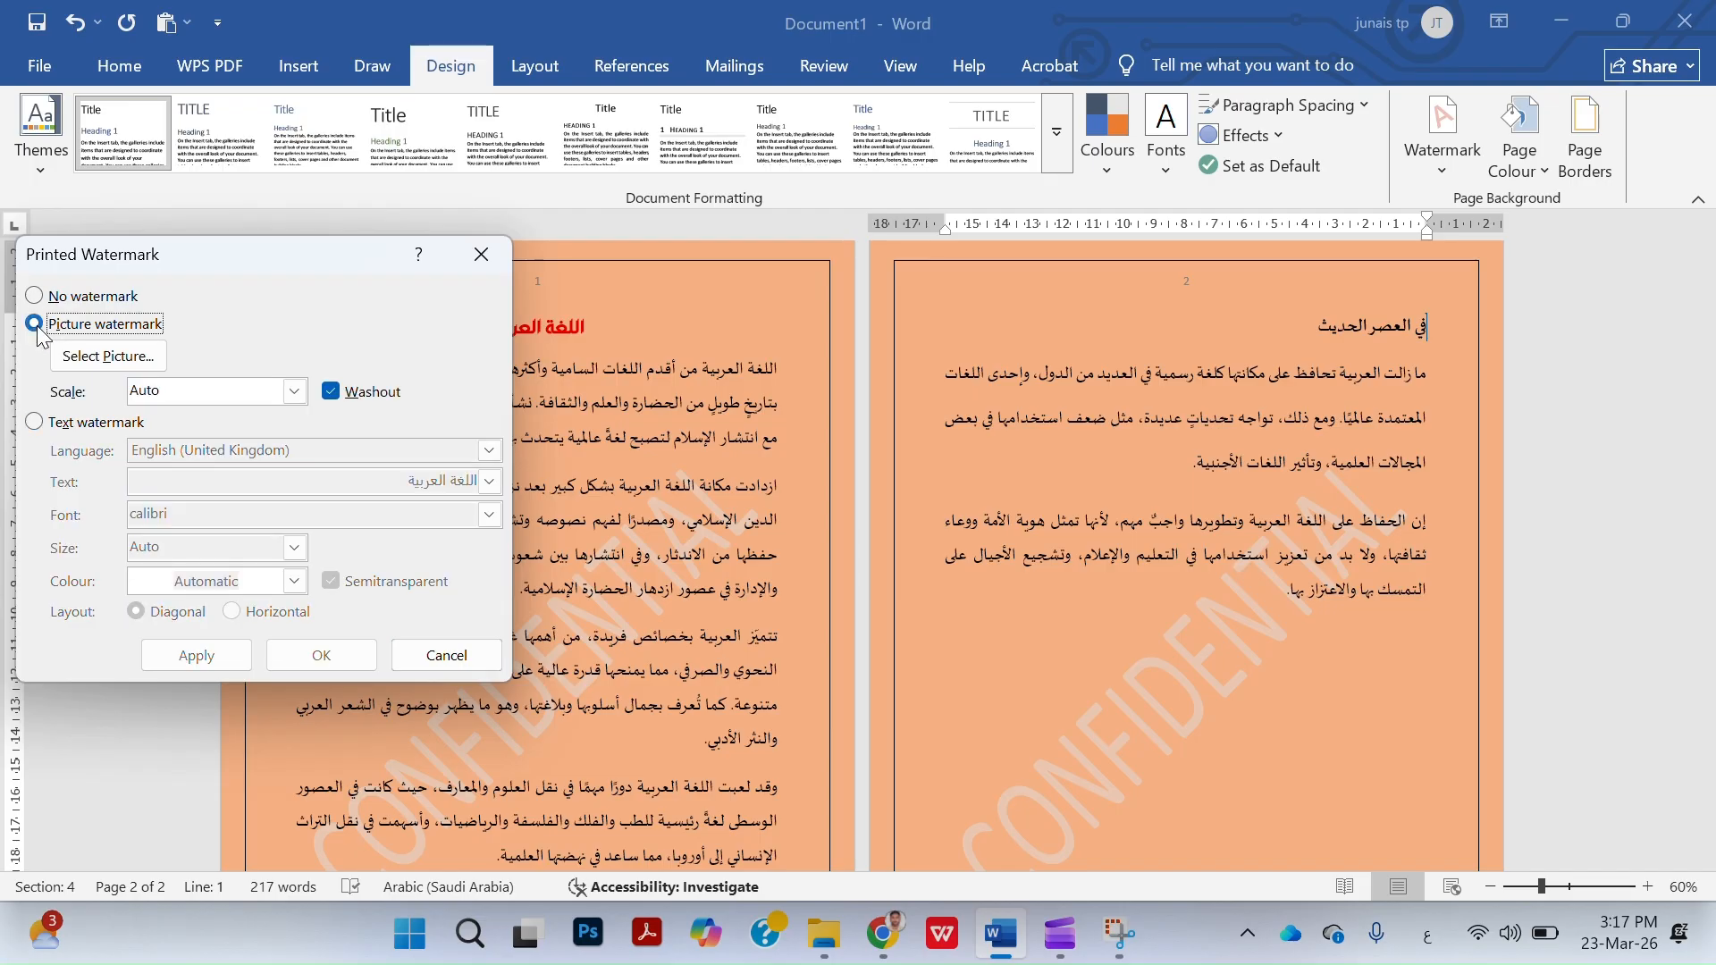
click(107, 356)
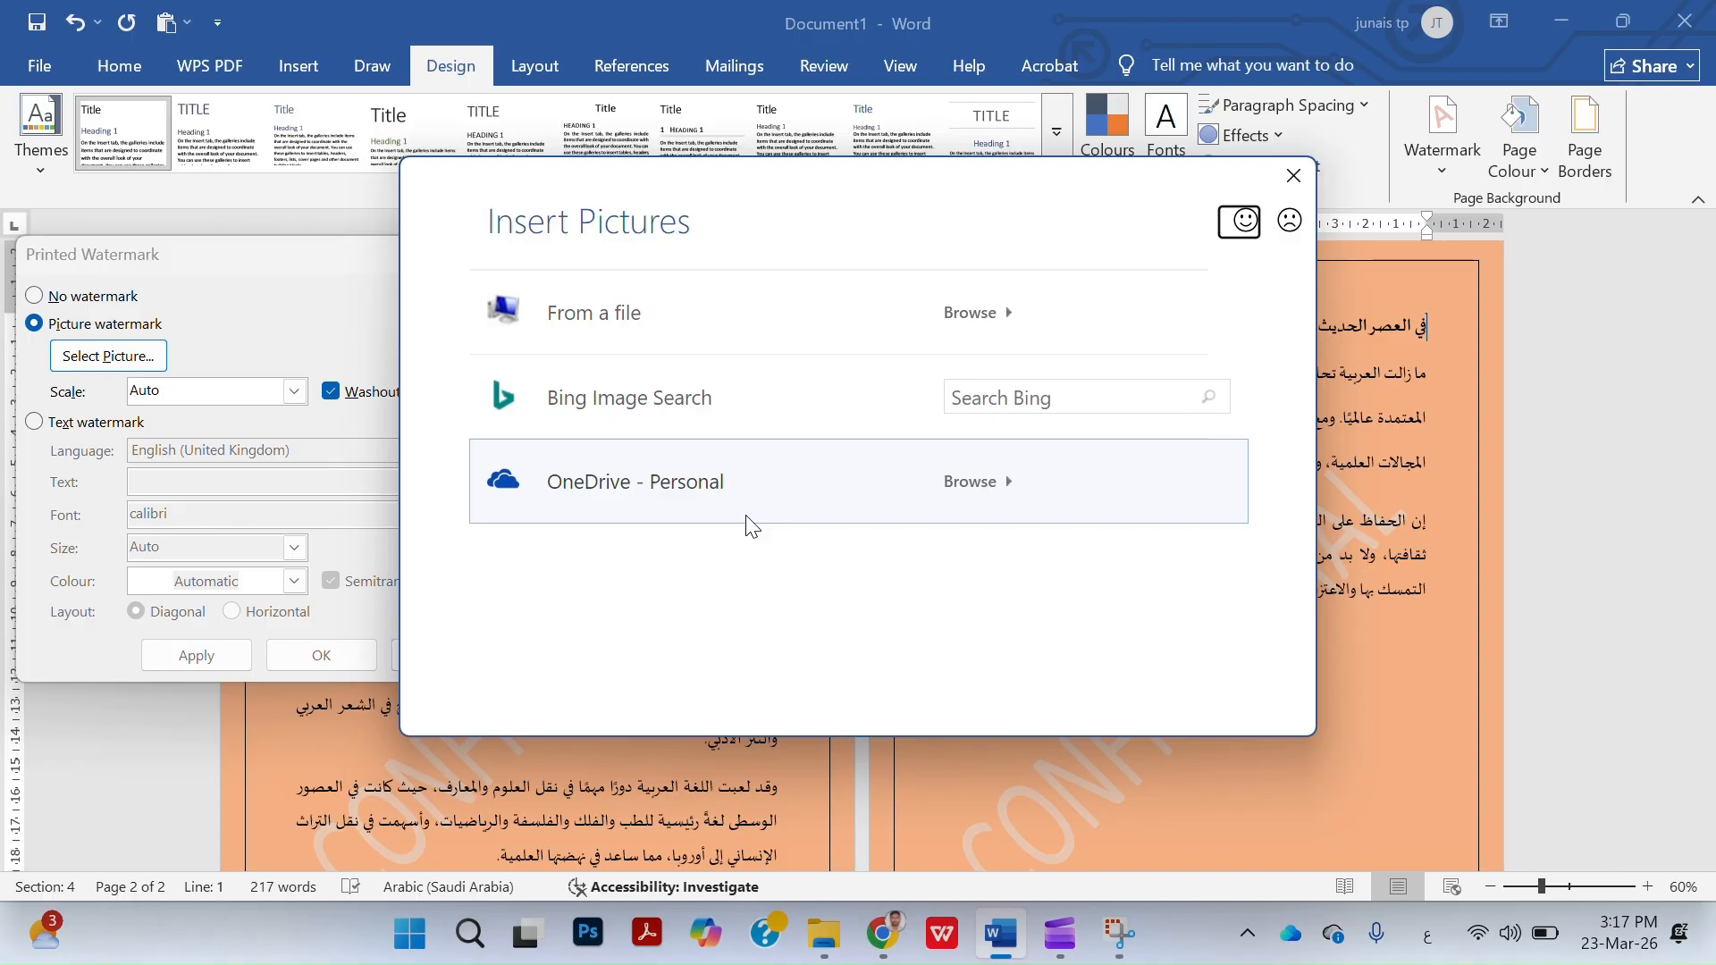
click(679, 323)
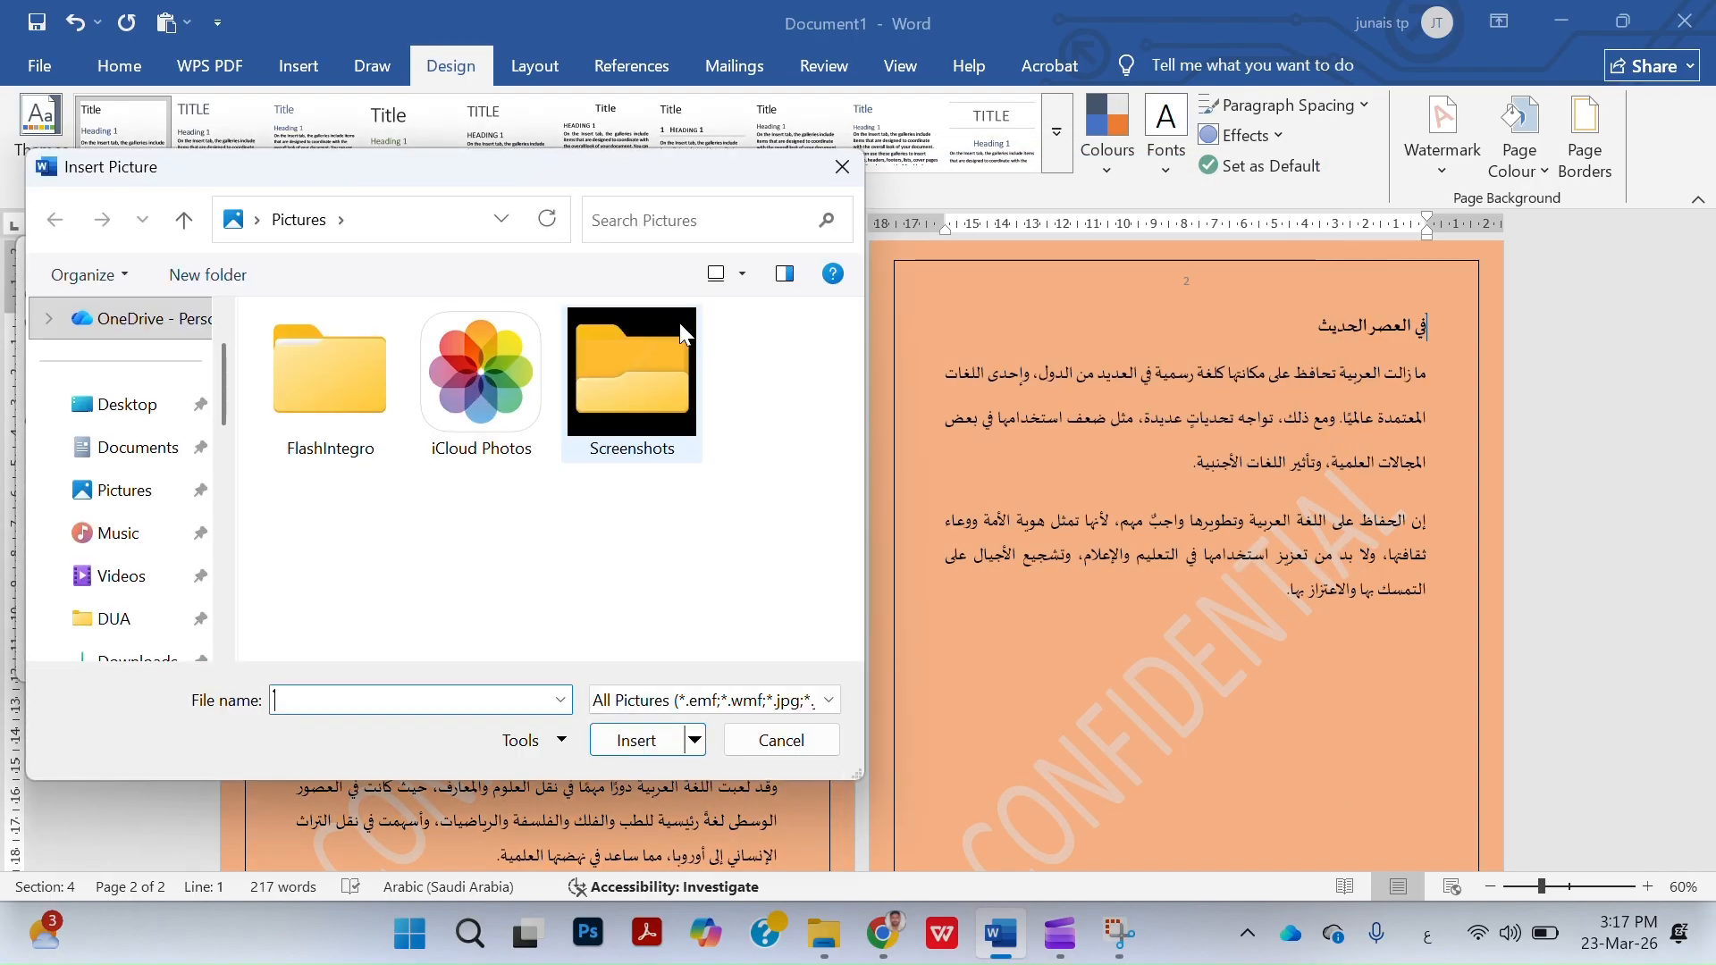
click(96, 416)
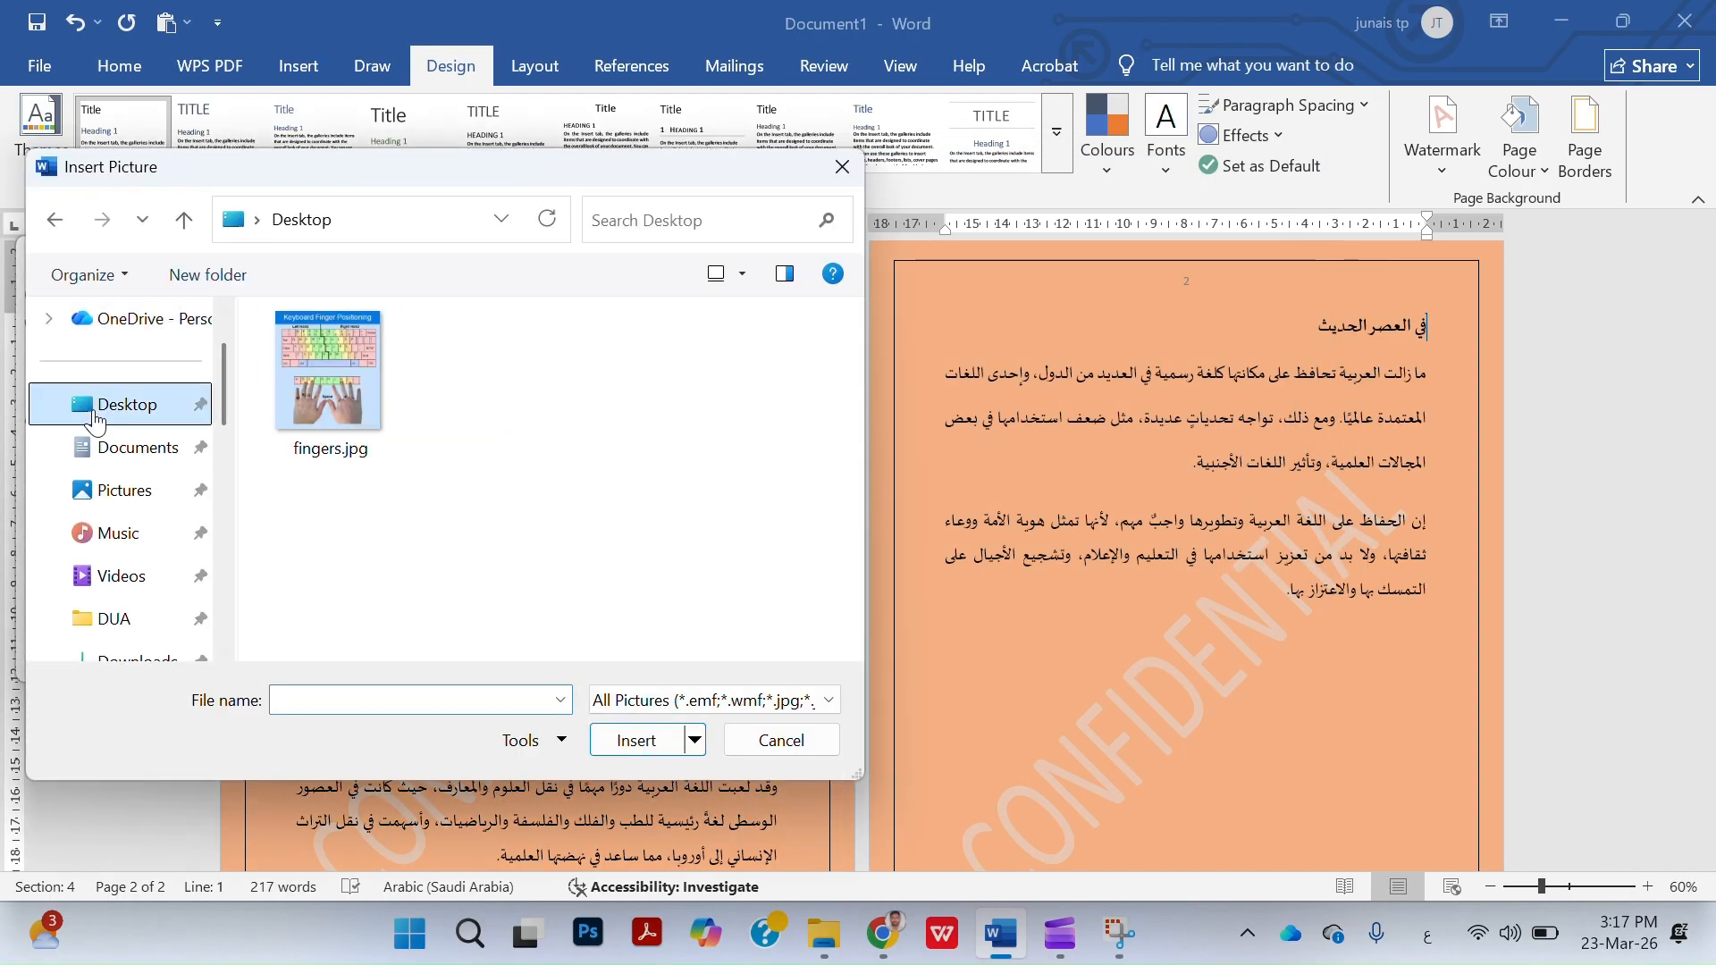
click(152, 488)
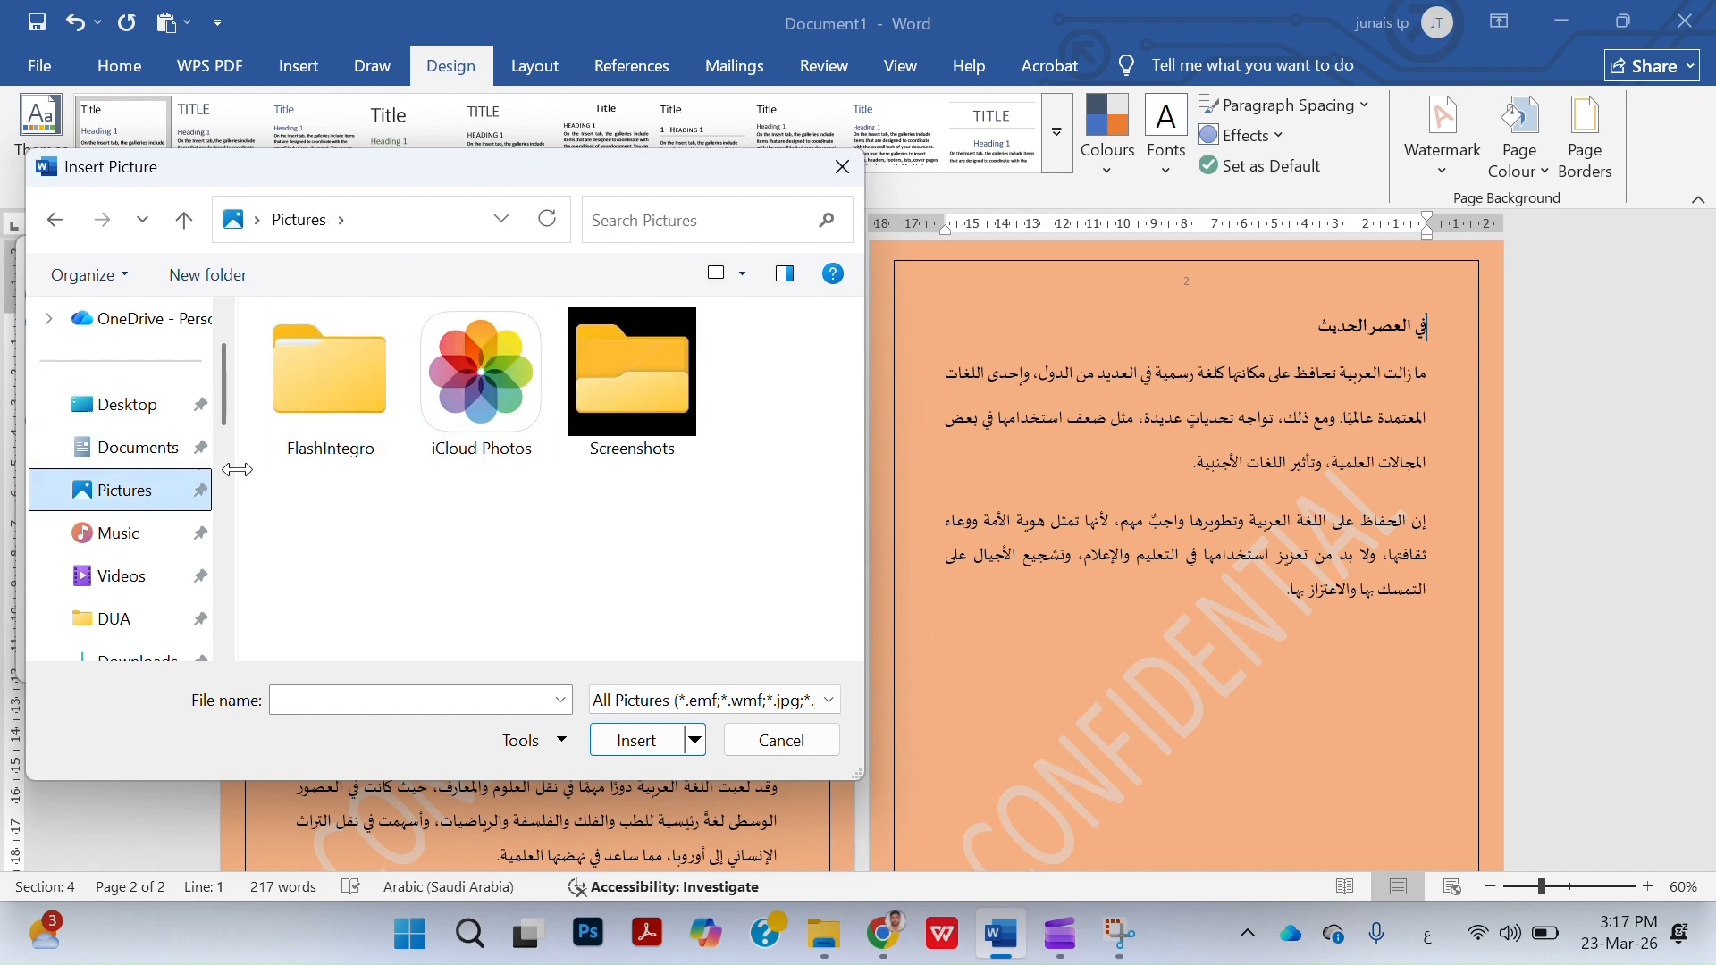
click(184, 457)
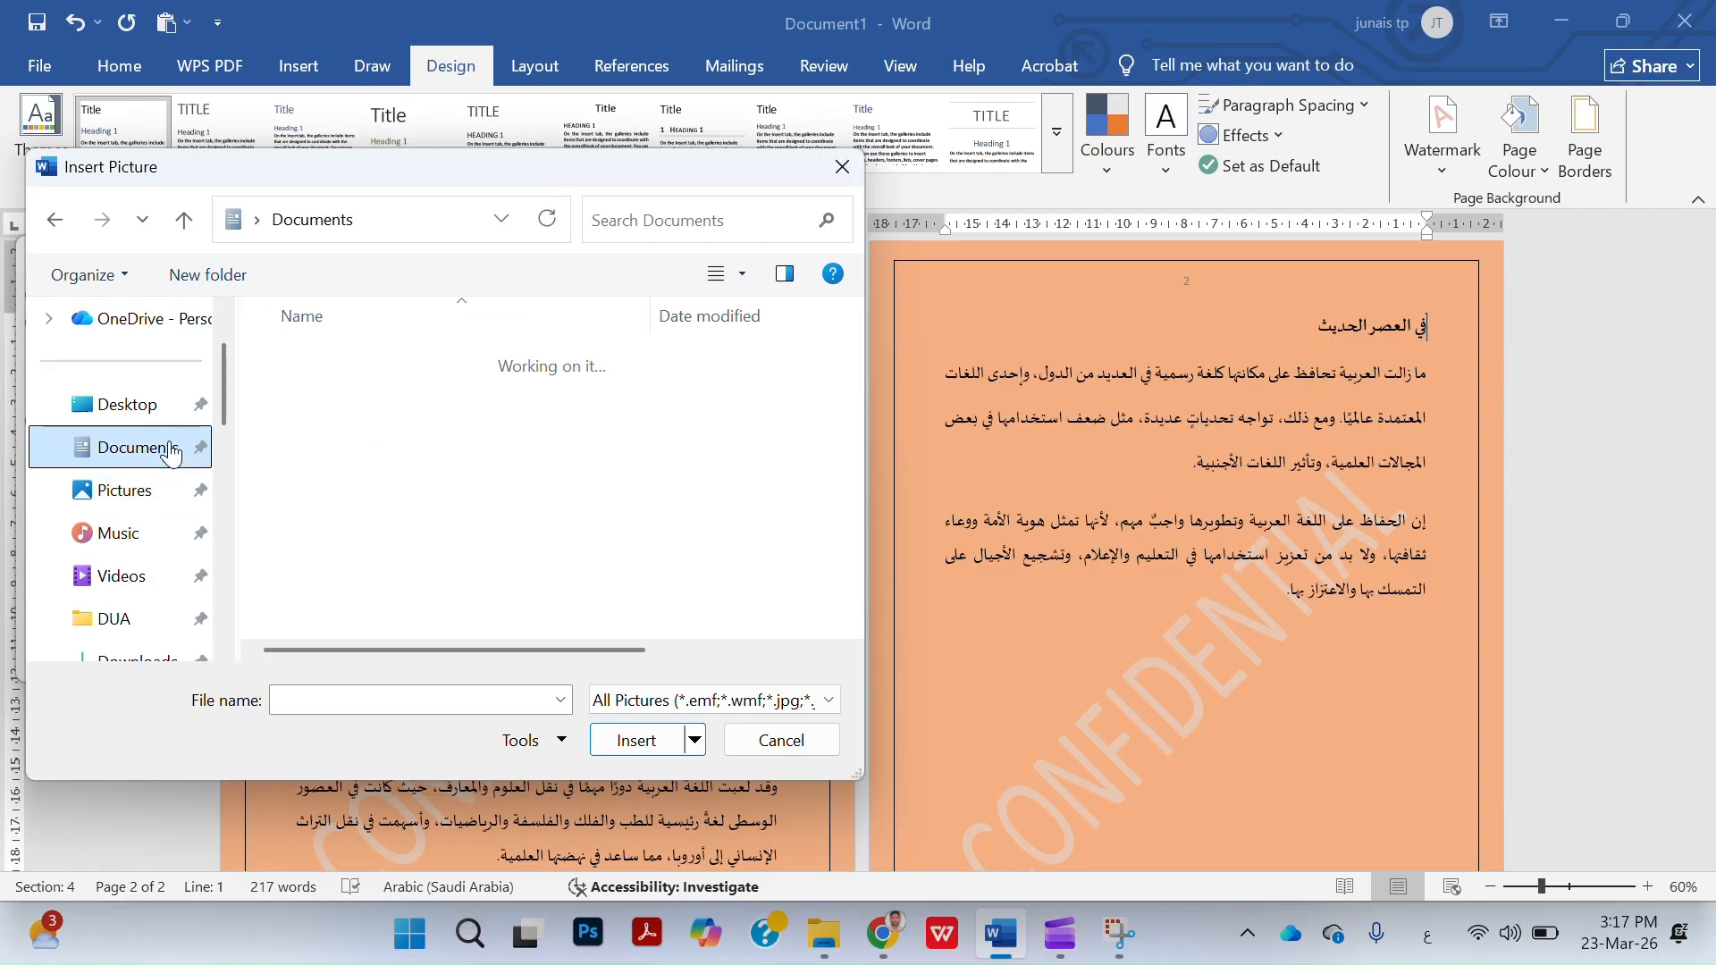
scroll(170, 455, down, 3)
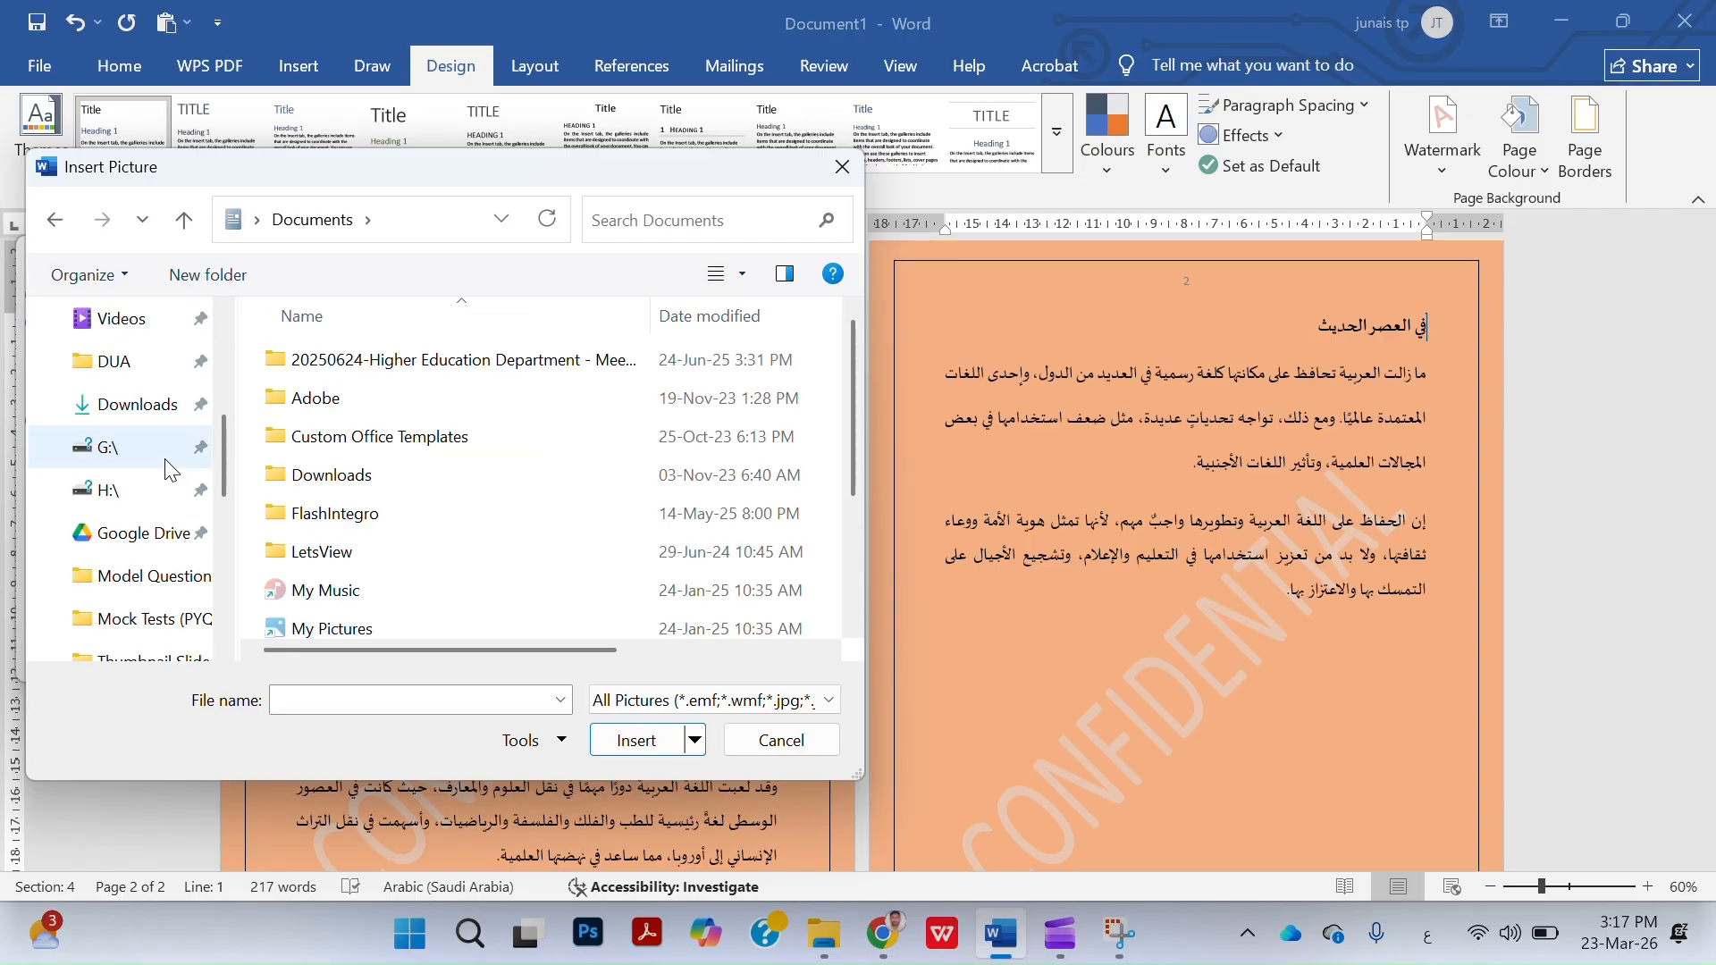
click(134, 407)
double_click(479, 465)
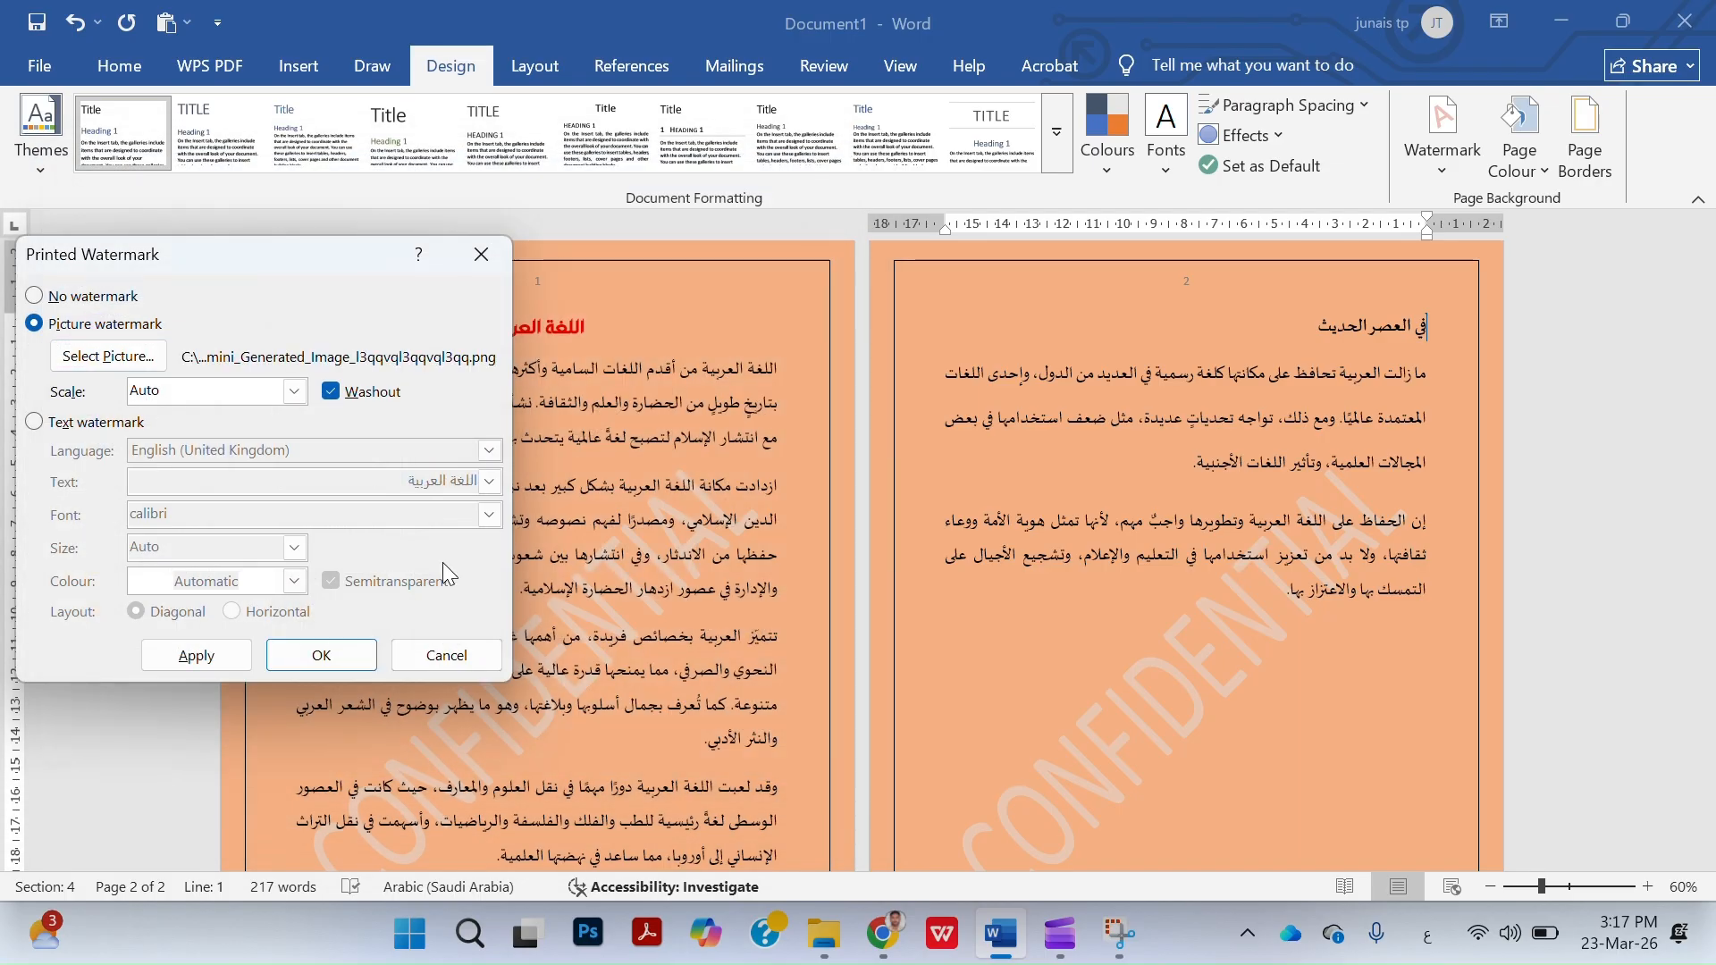
click(192, 655)
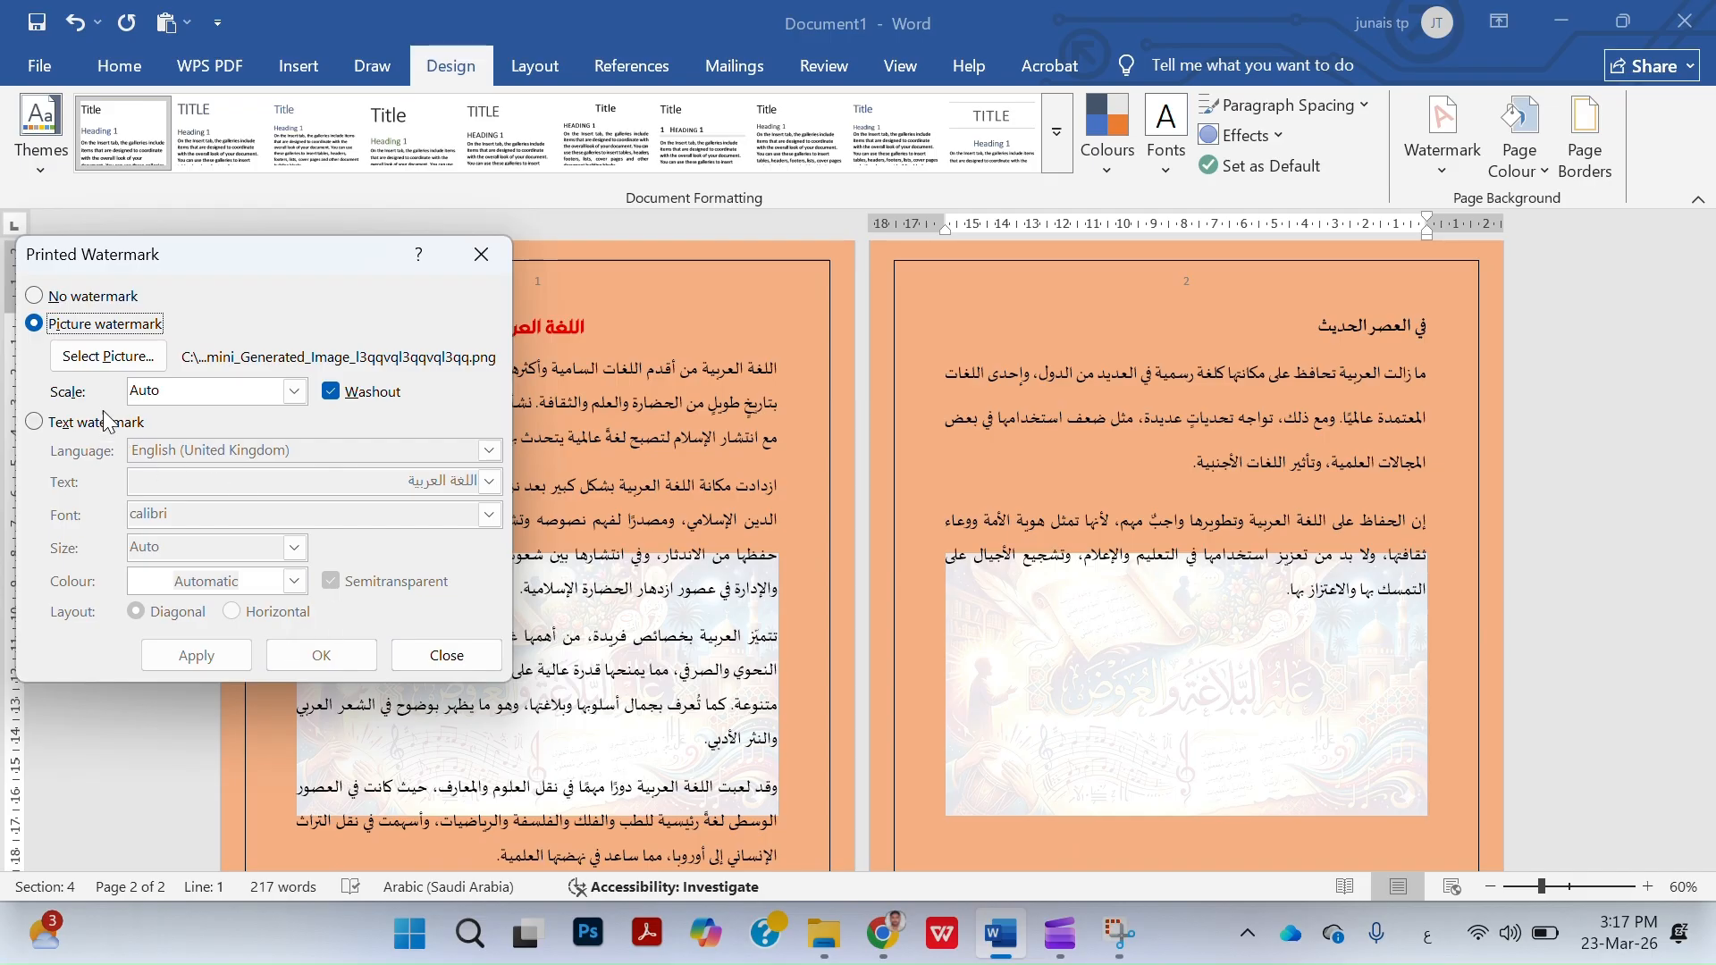
Remove the picture watermark and apply "اللغة العربية" as a diagonal, semitransparent text watermark.
click(36, 298)
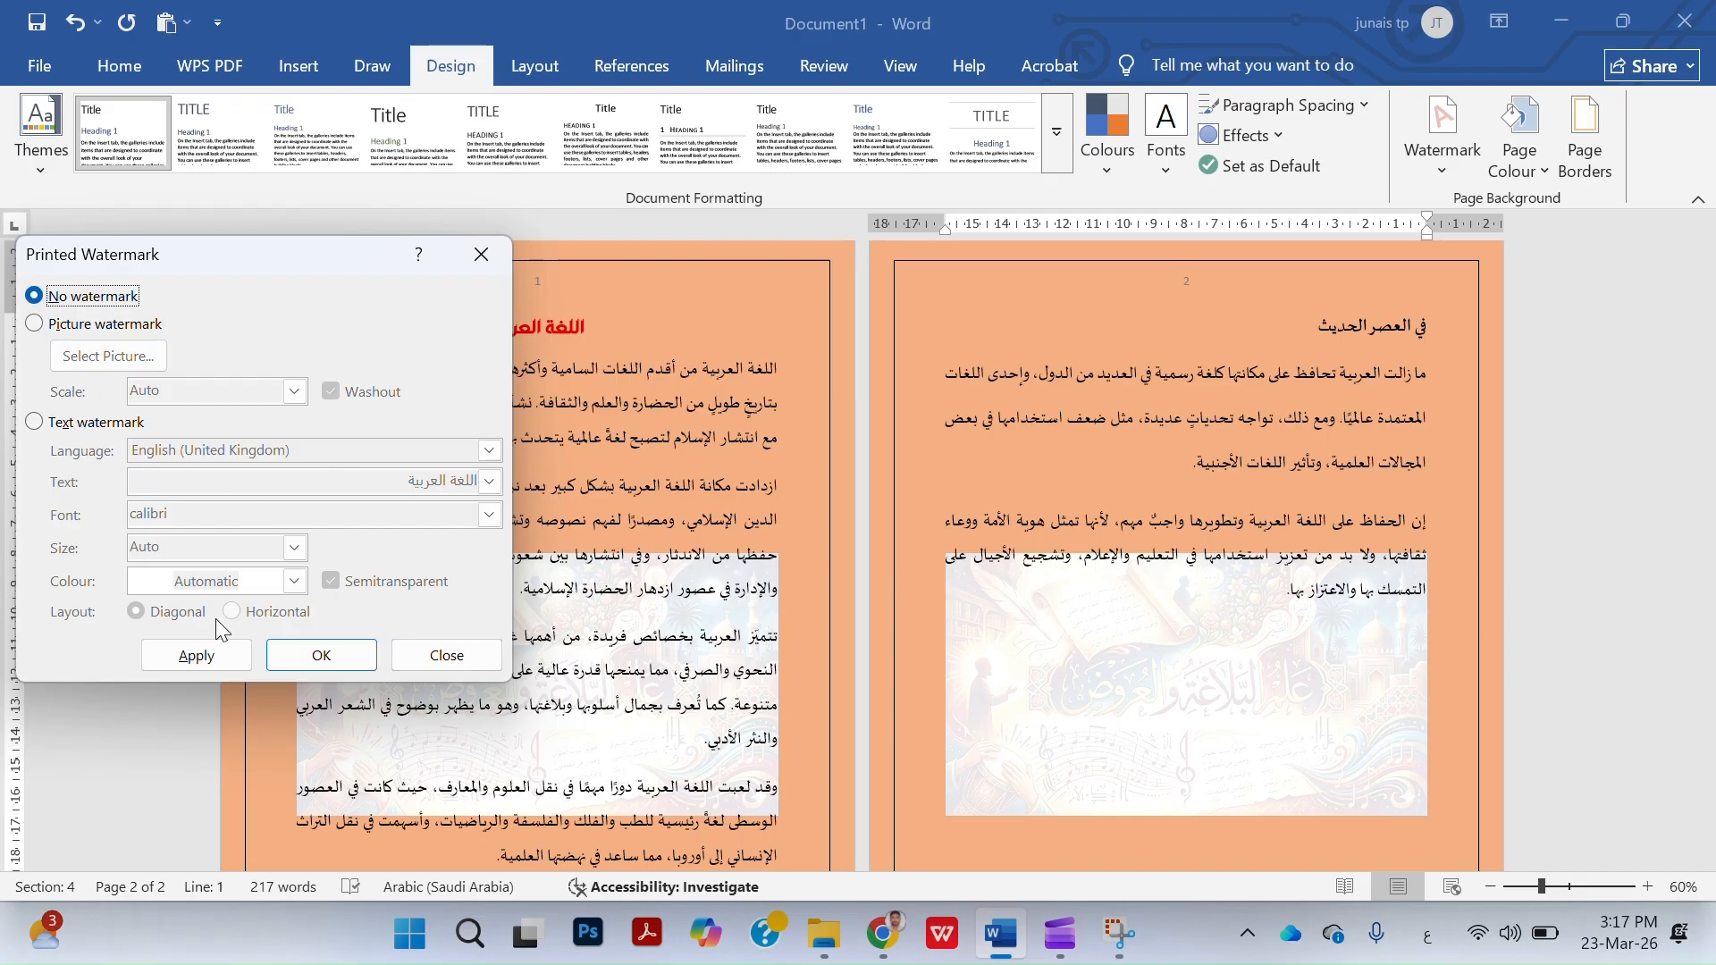
click(217, 656)
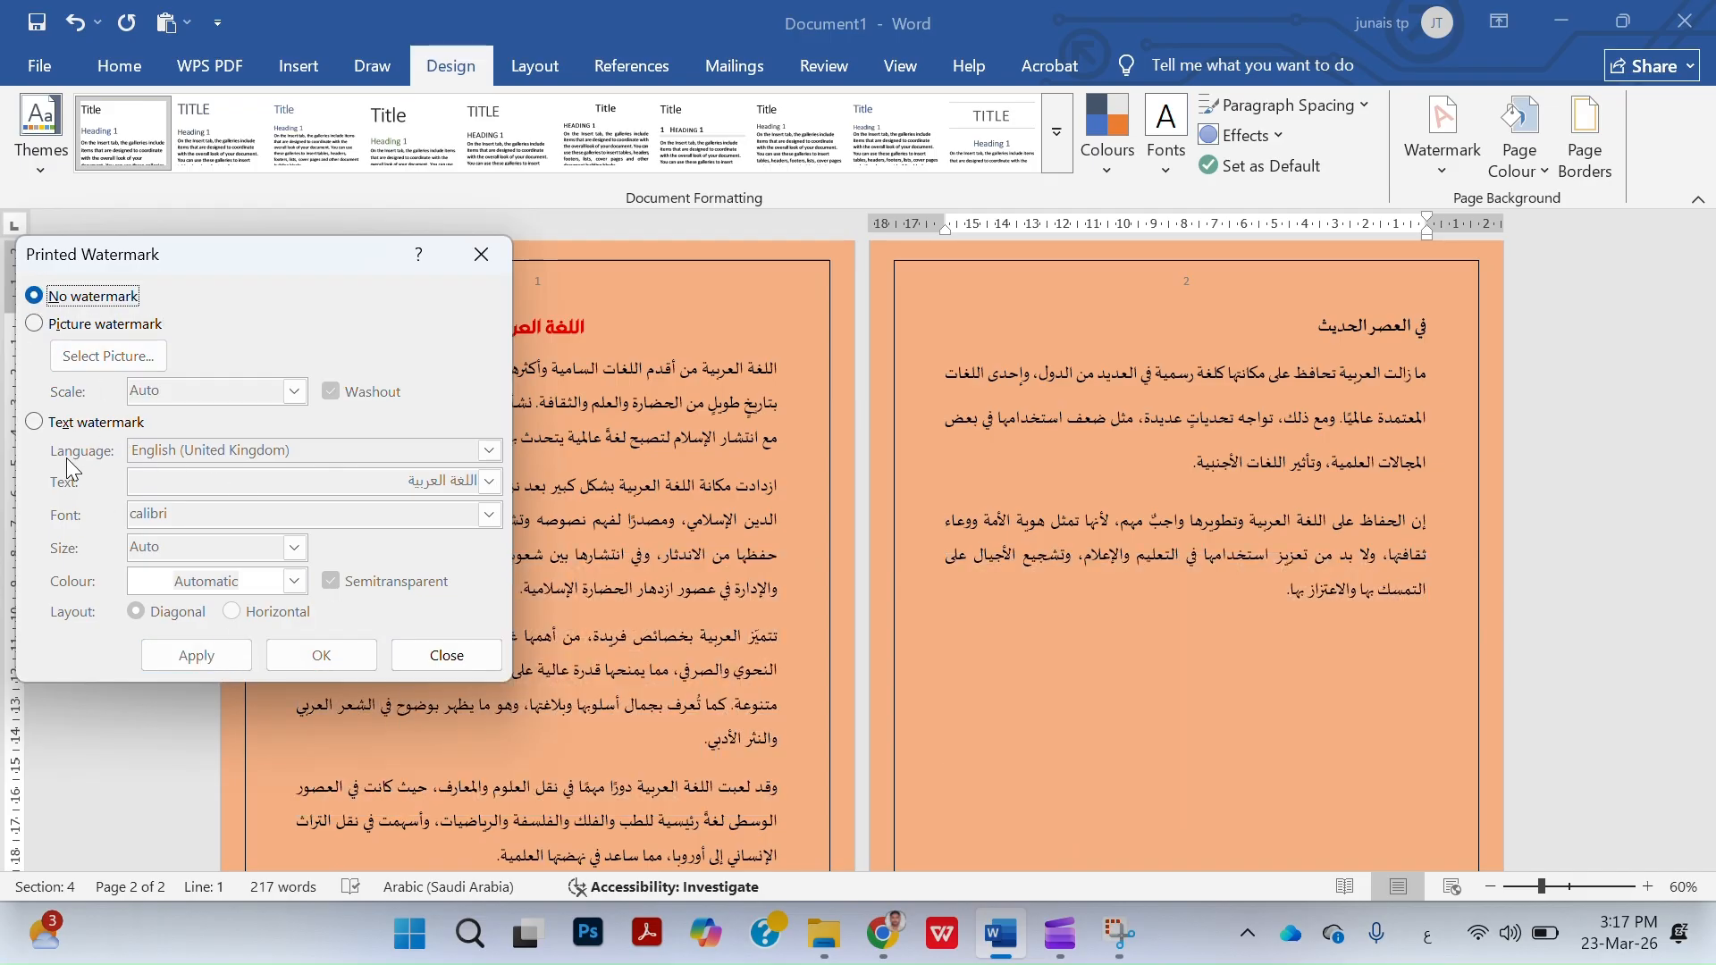
click(36, 422)
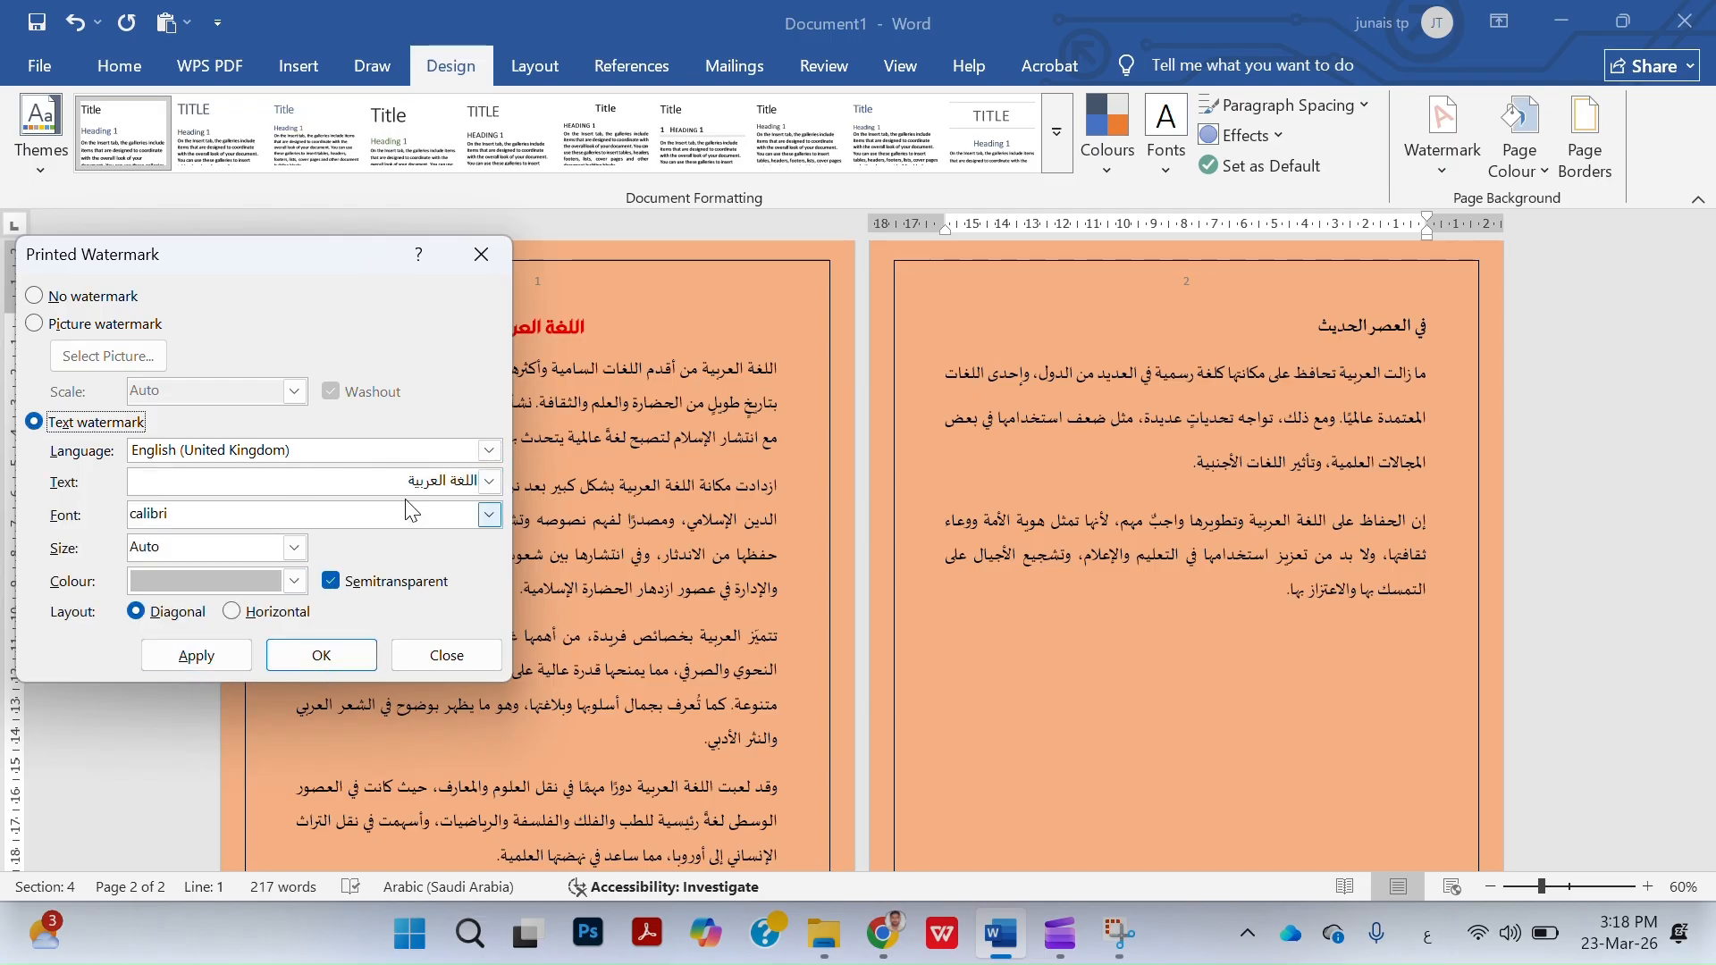
drag(382, 480, 480, 481)
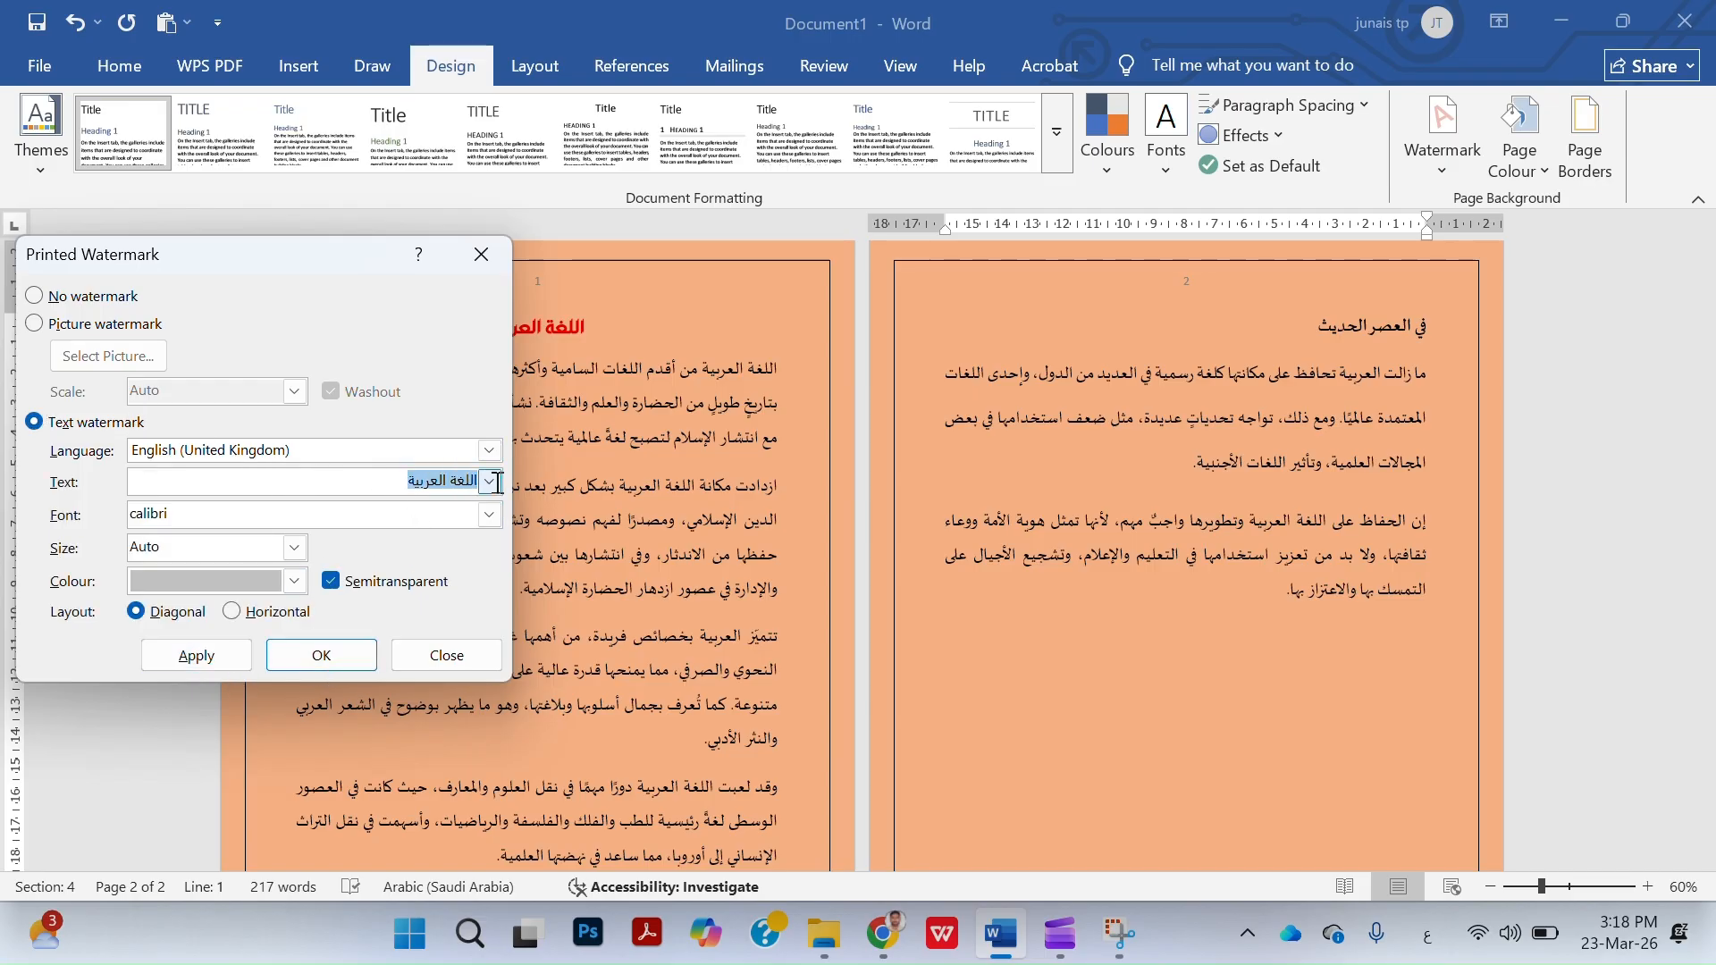
click(197, 657)
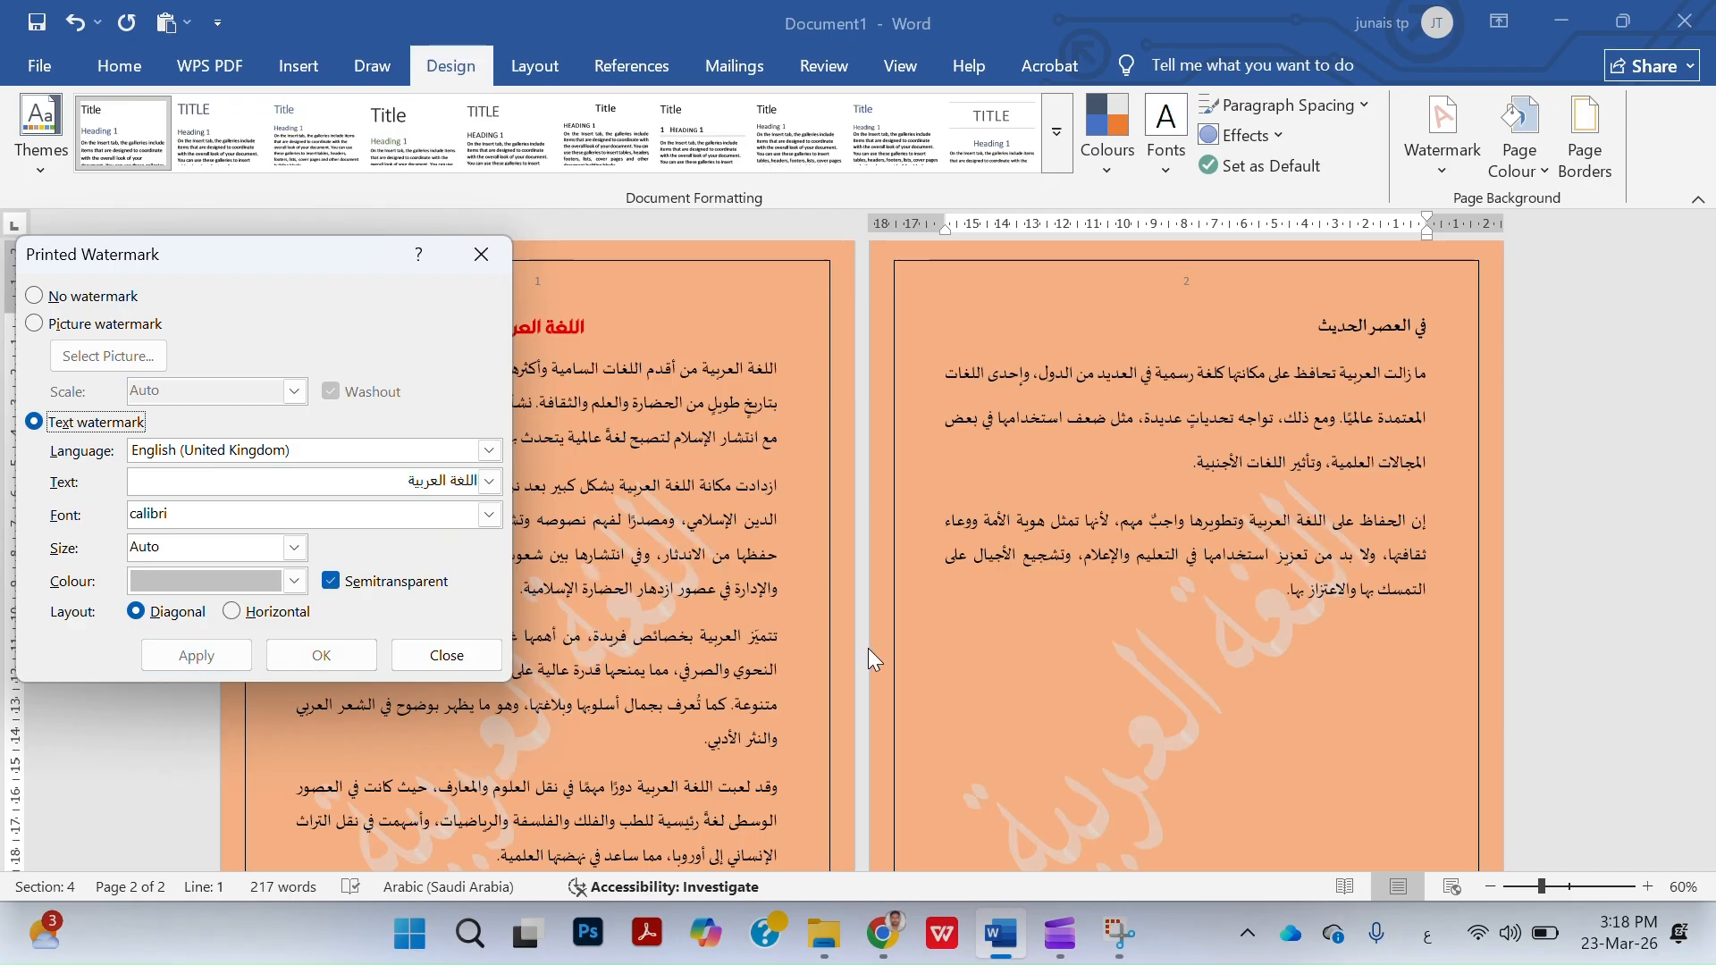
click(447, 655)
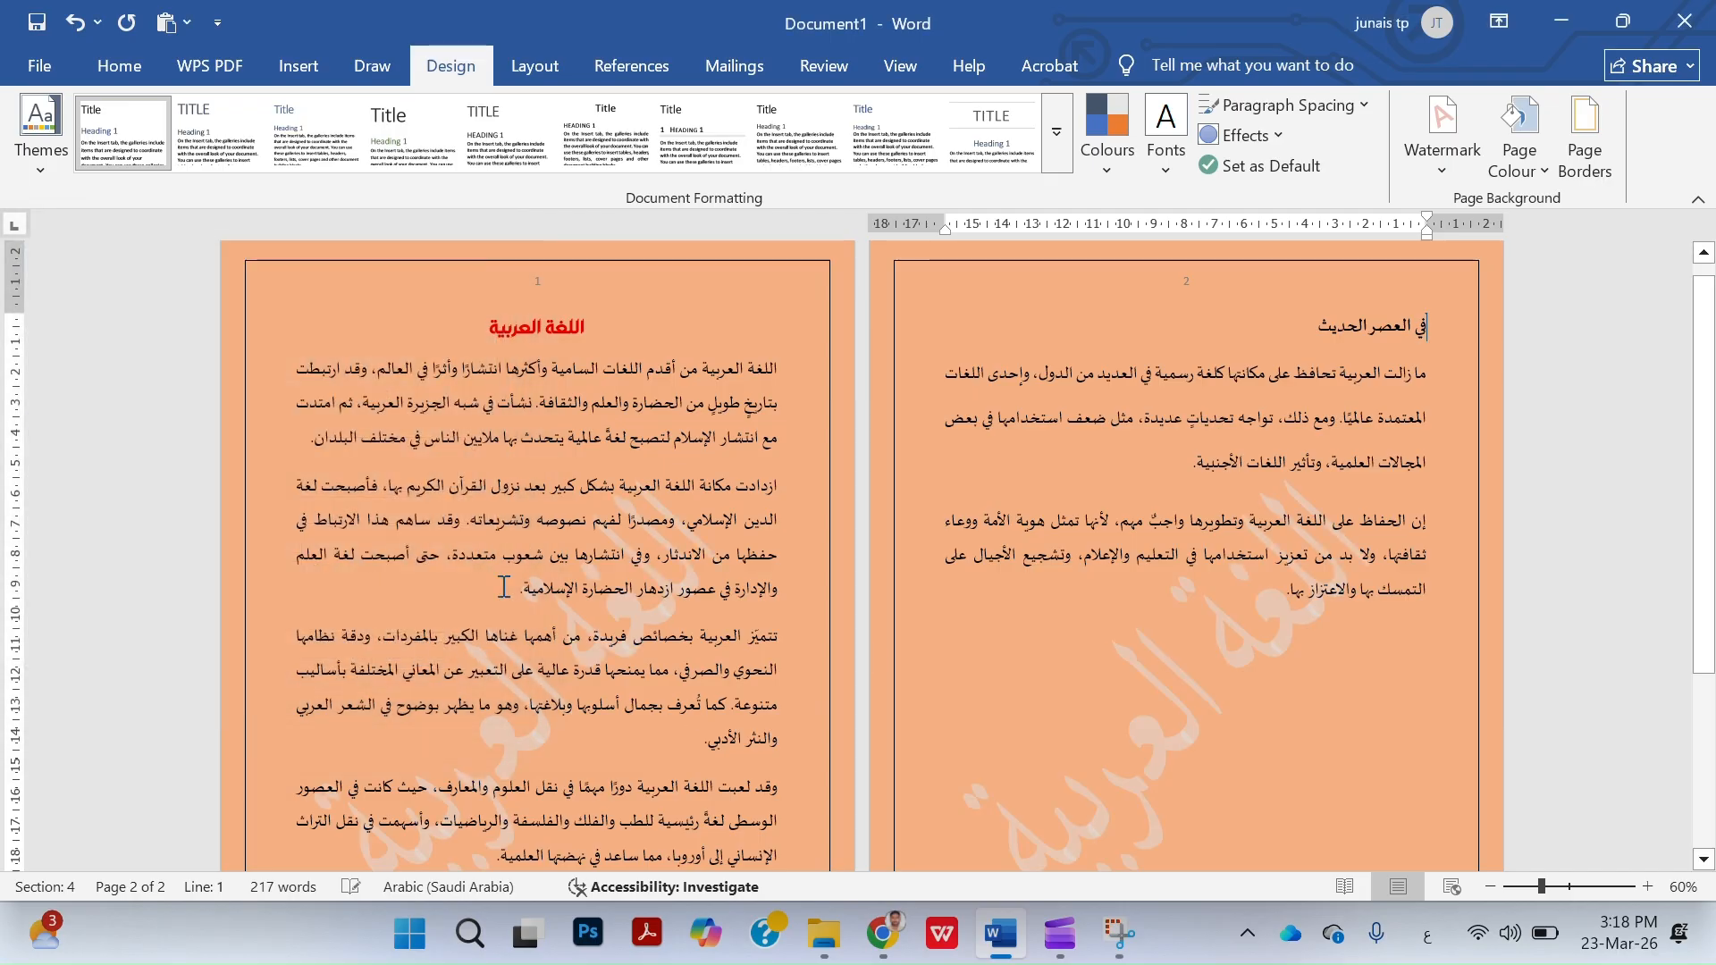
Change the page colour to light blue.
click(1514, 170)
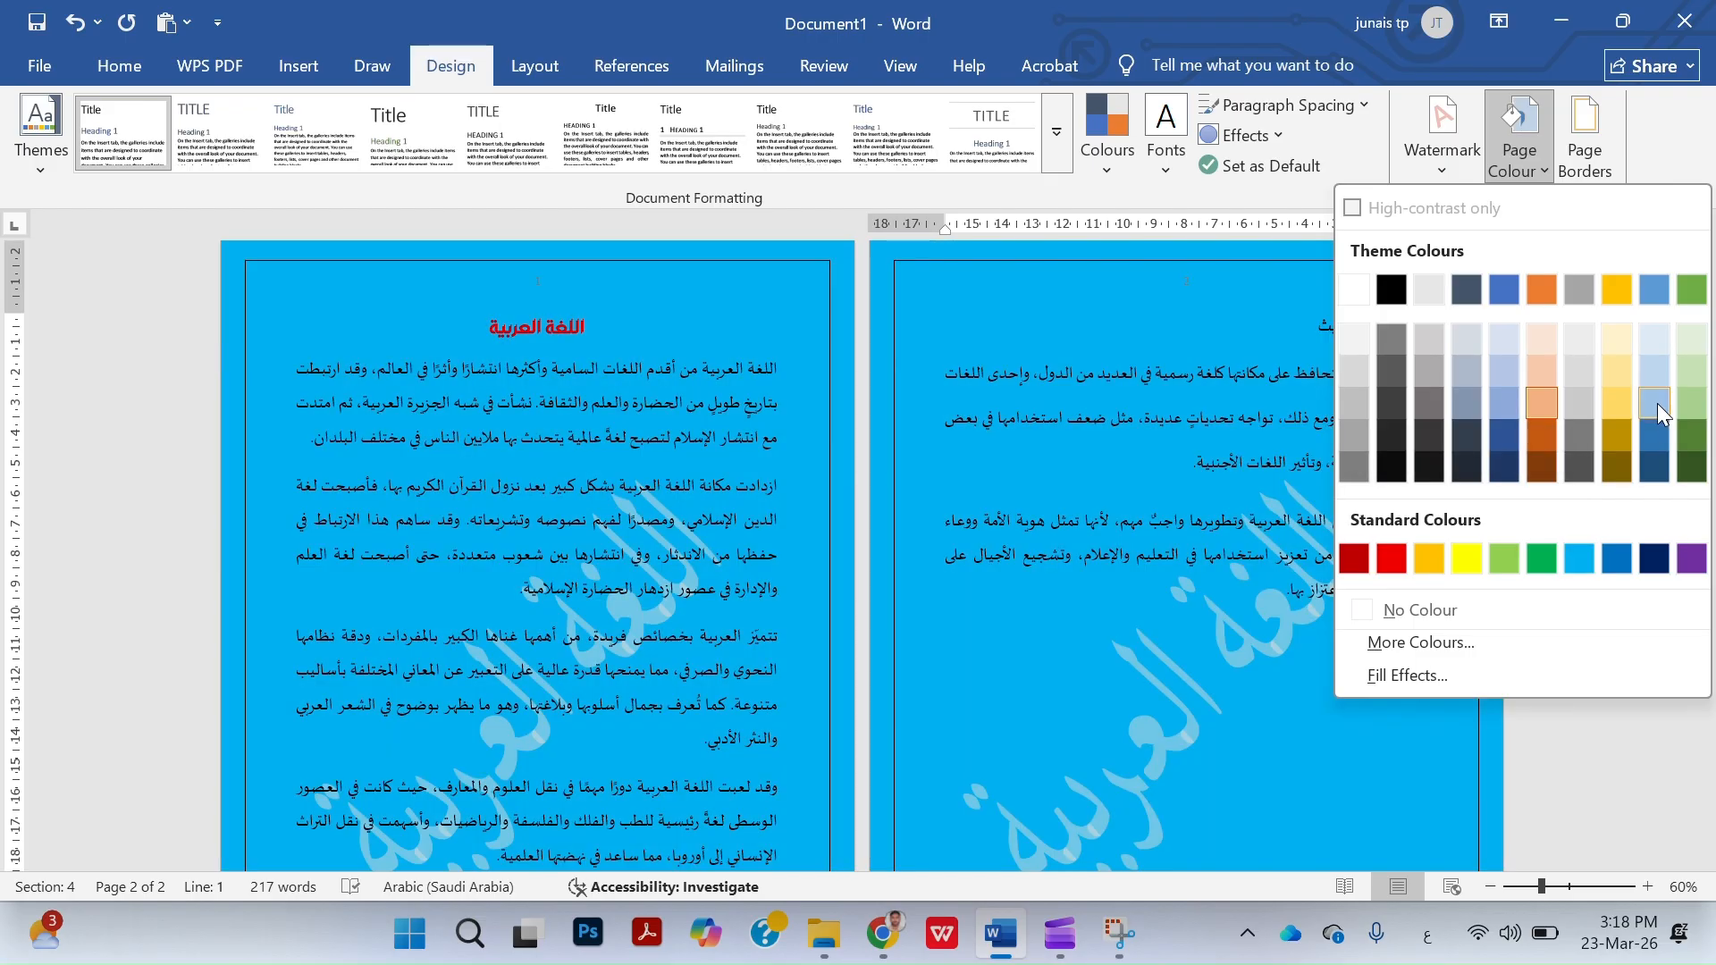
click(1657, 402)
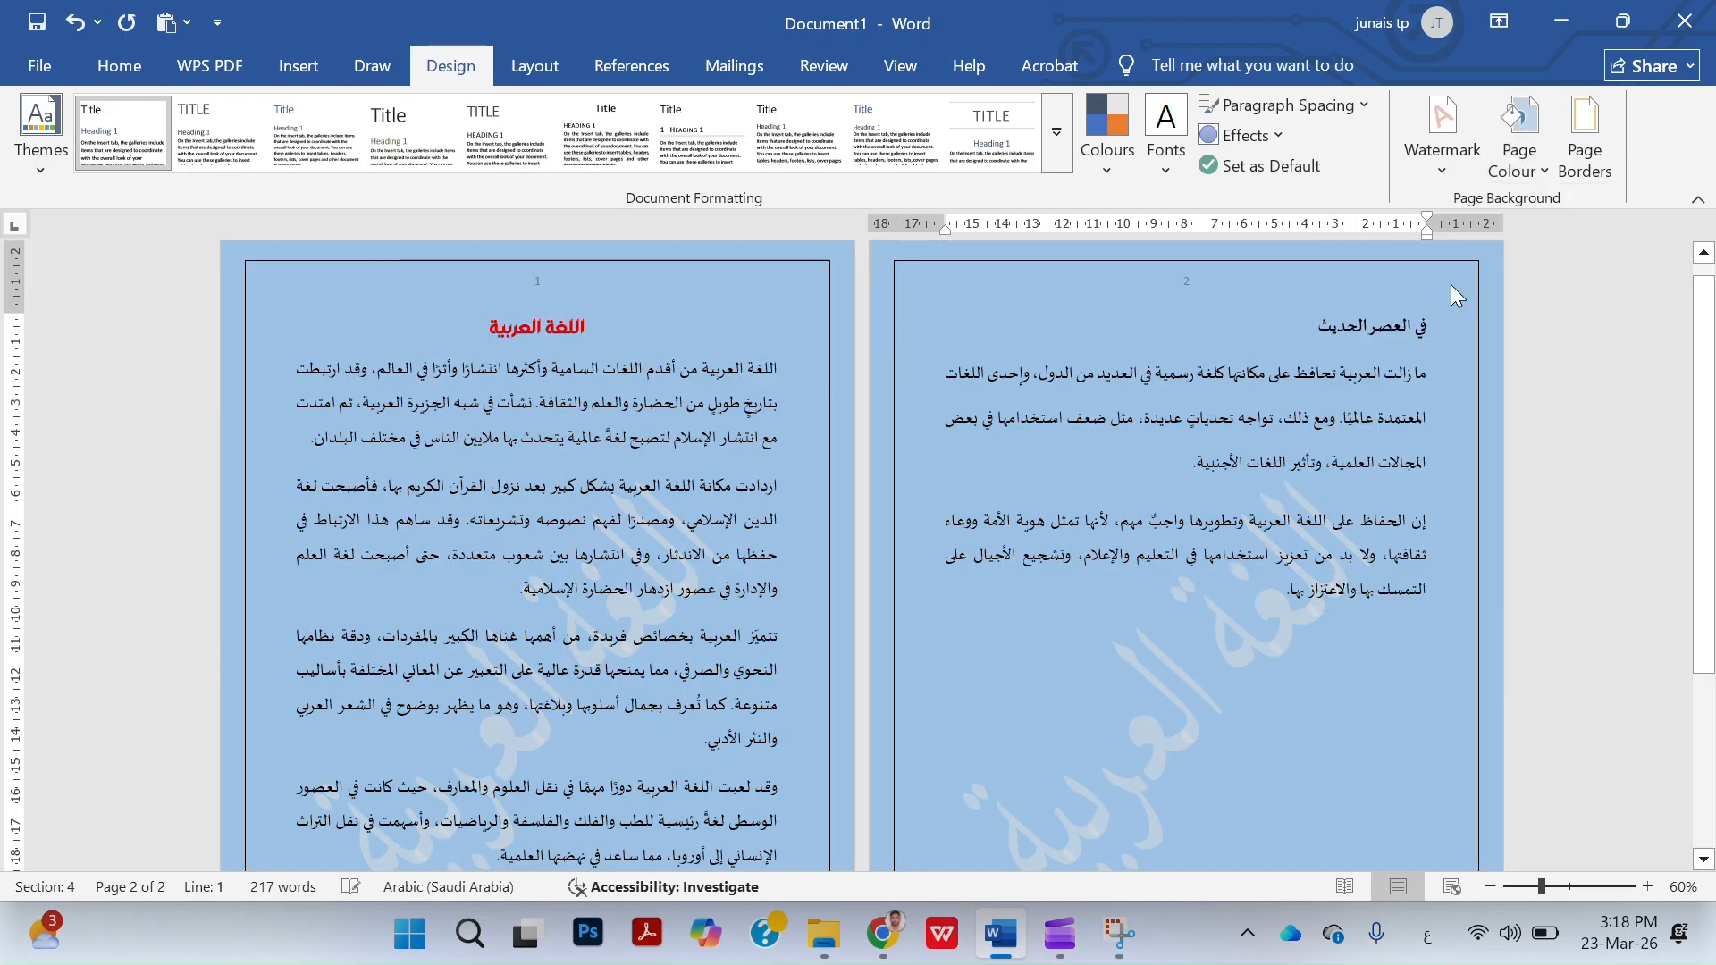
Apply an 18 pt art page border with the repeating torch-like cone motif to the whole document.
click(1585, 166)
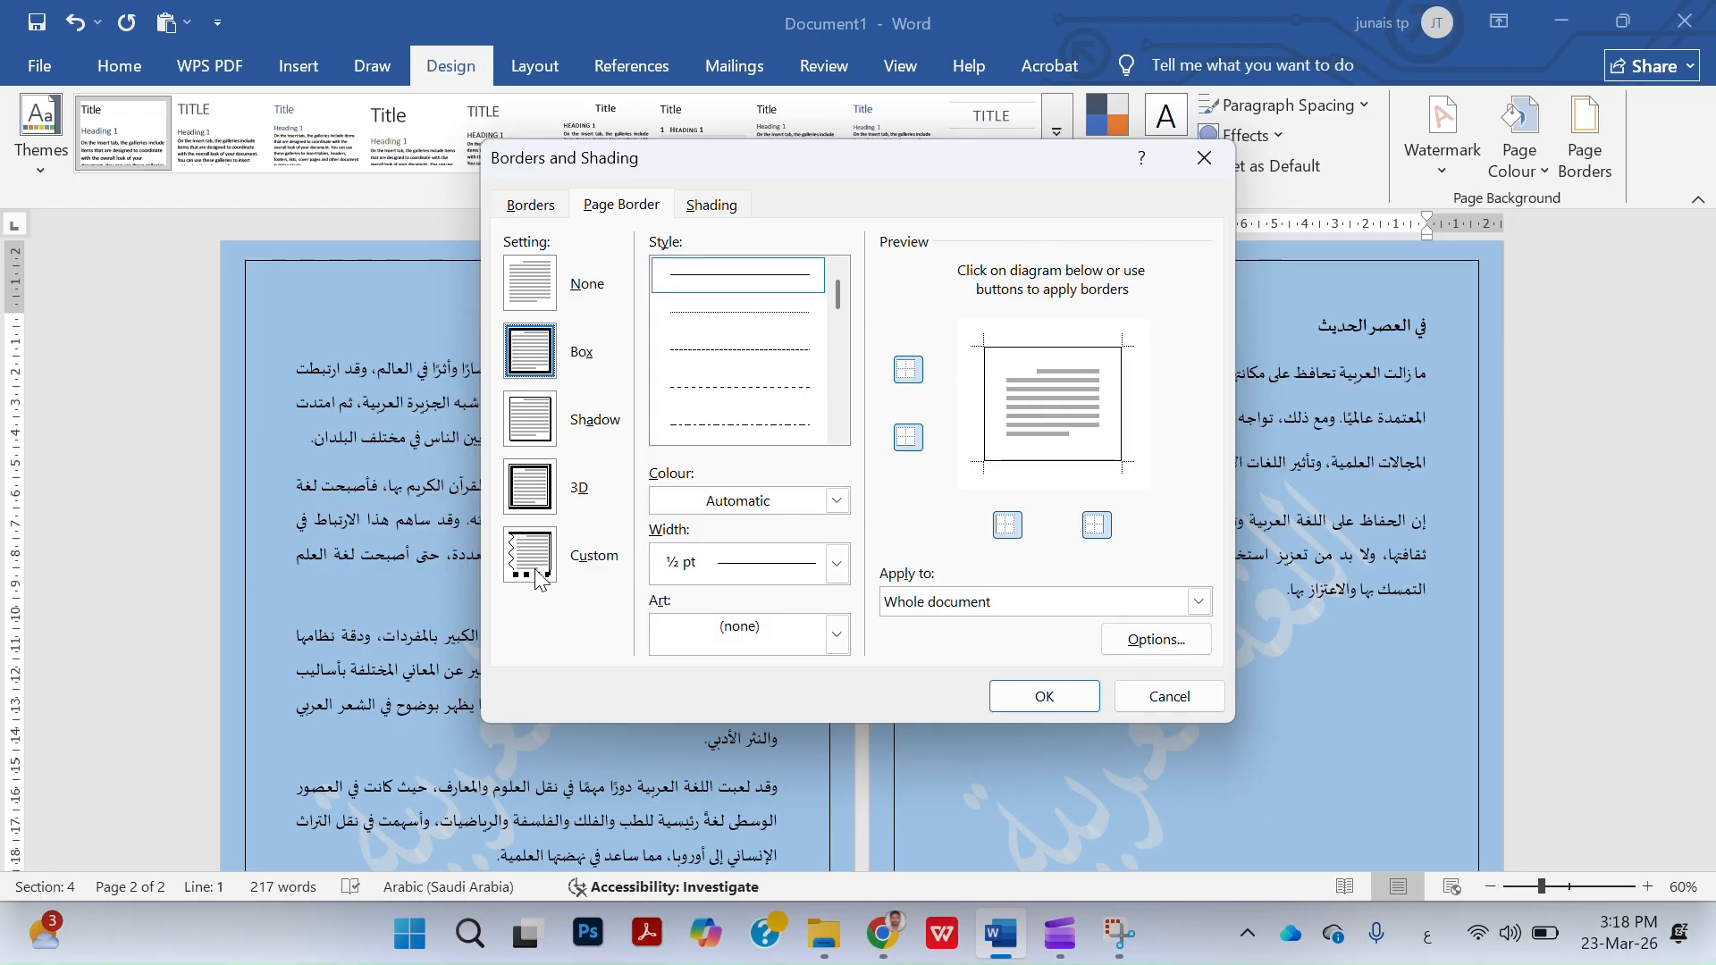
click(531, 505)
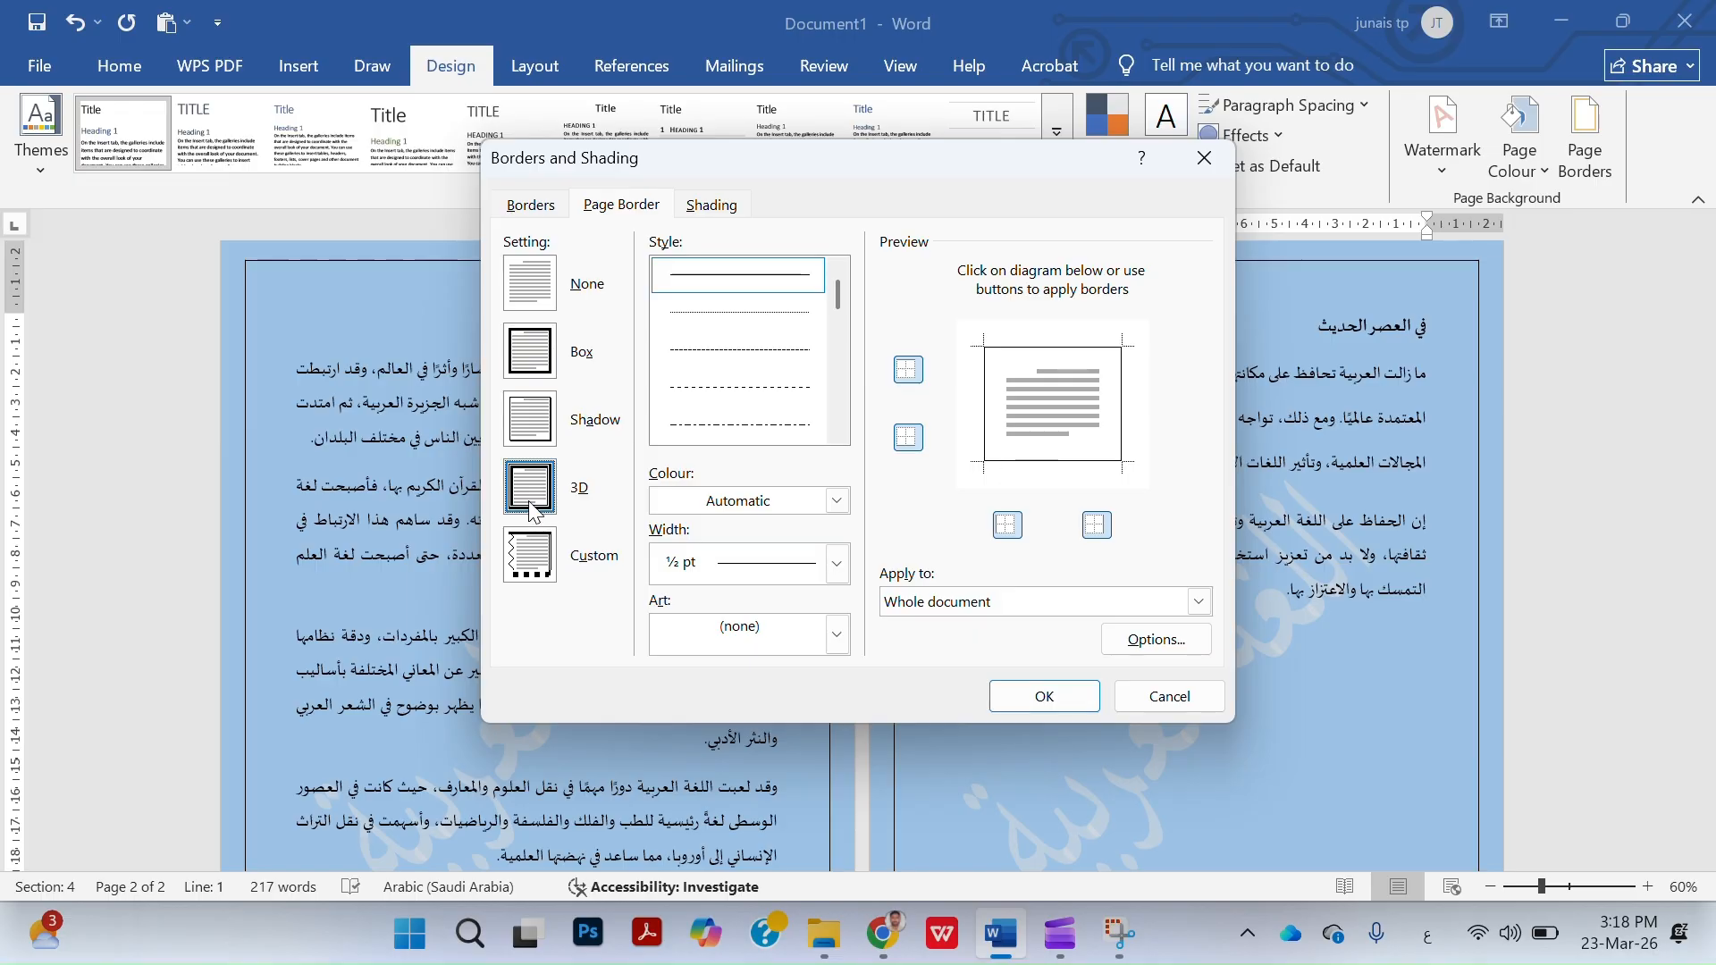
click(540, 434)
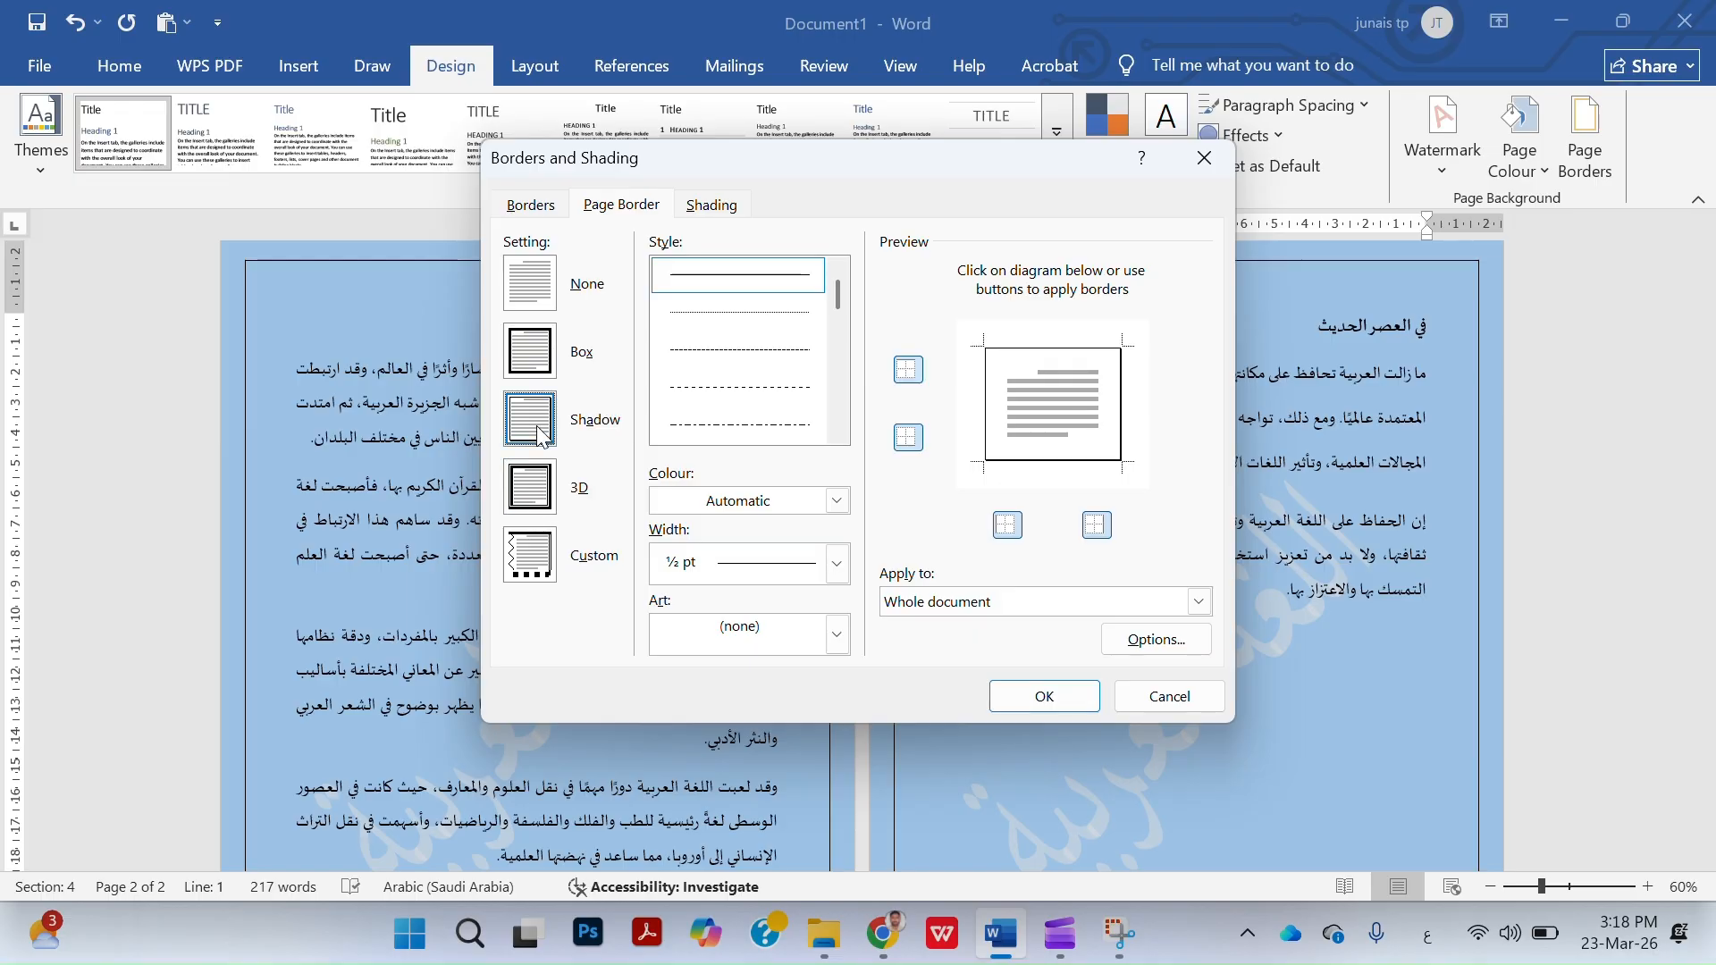
click(836, 634)
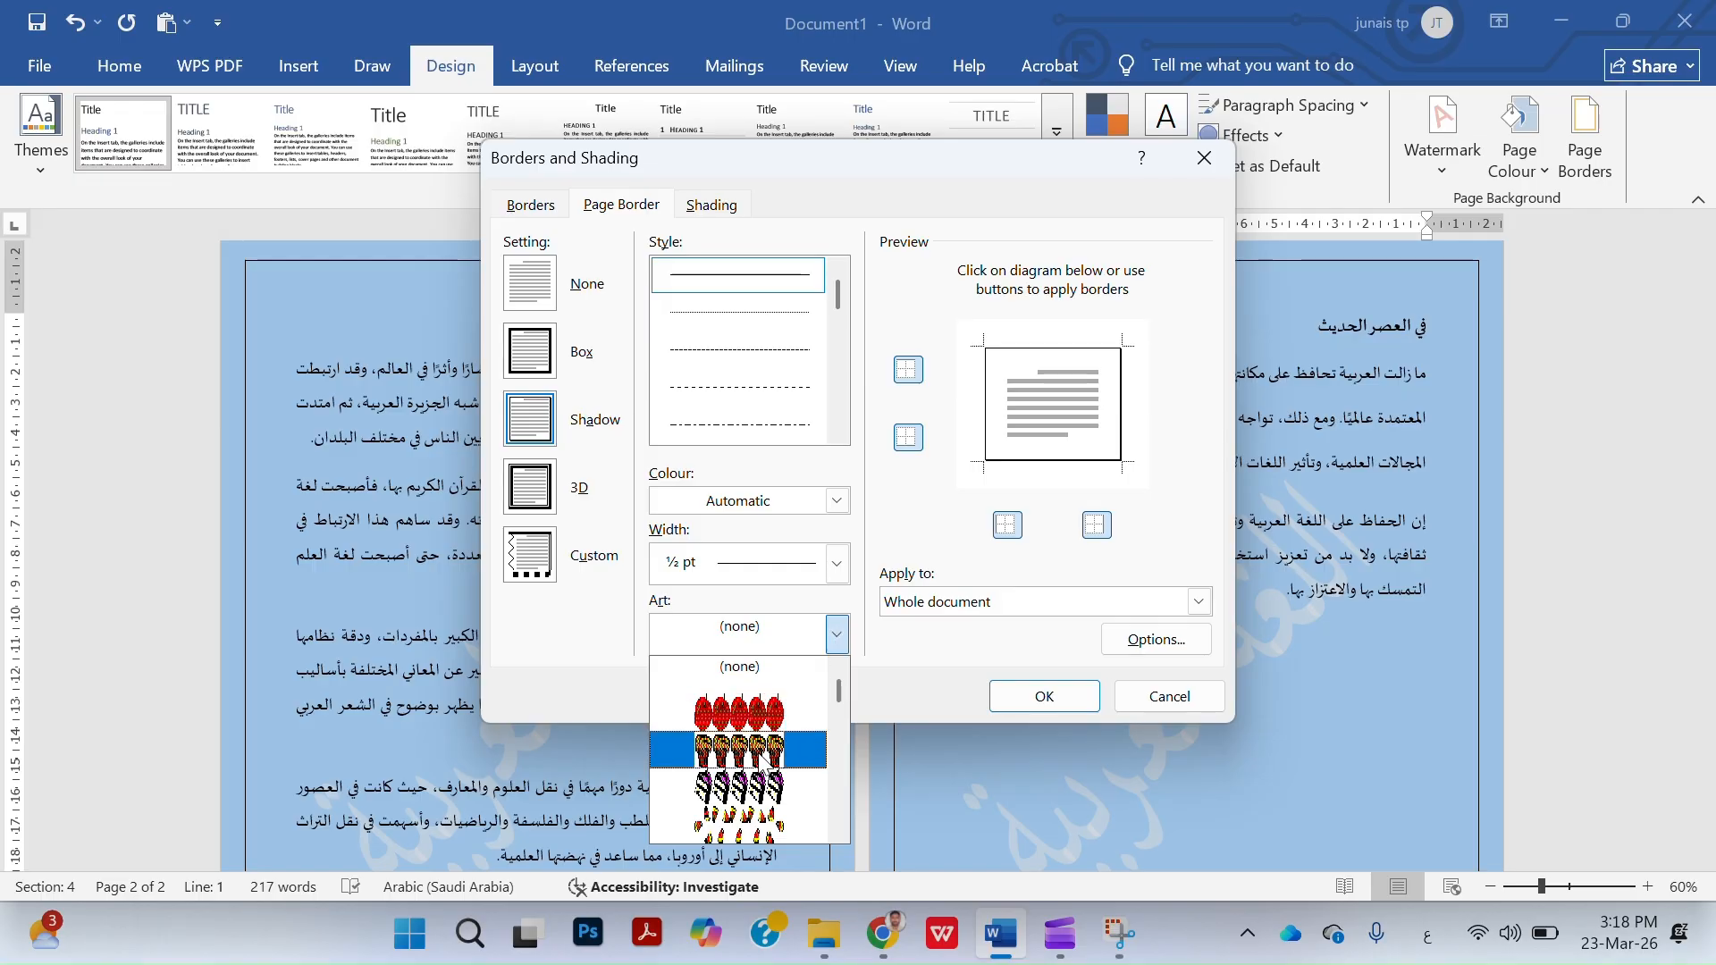
scroll(764, 758, down, 1)
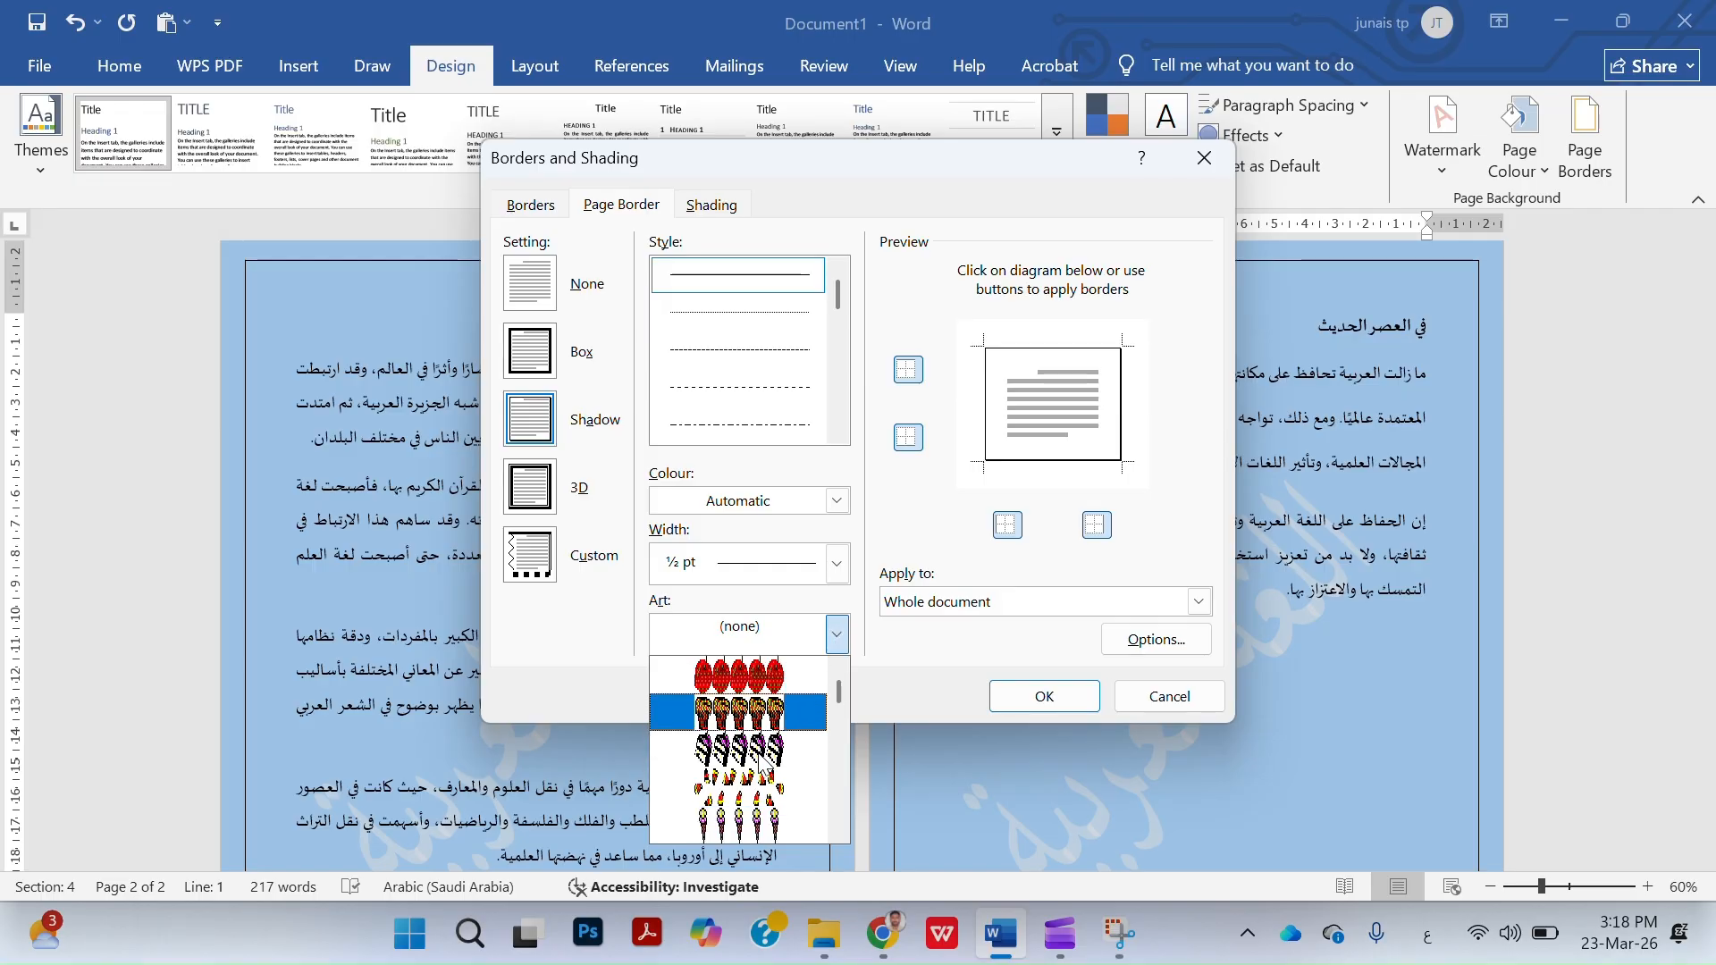
click(746, 824)
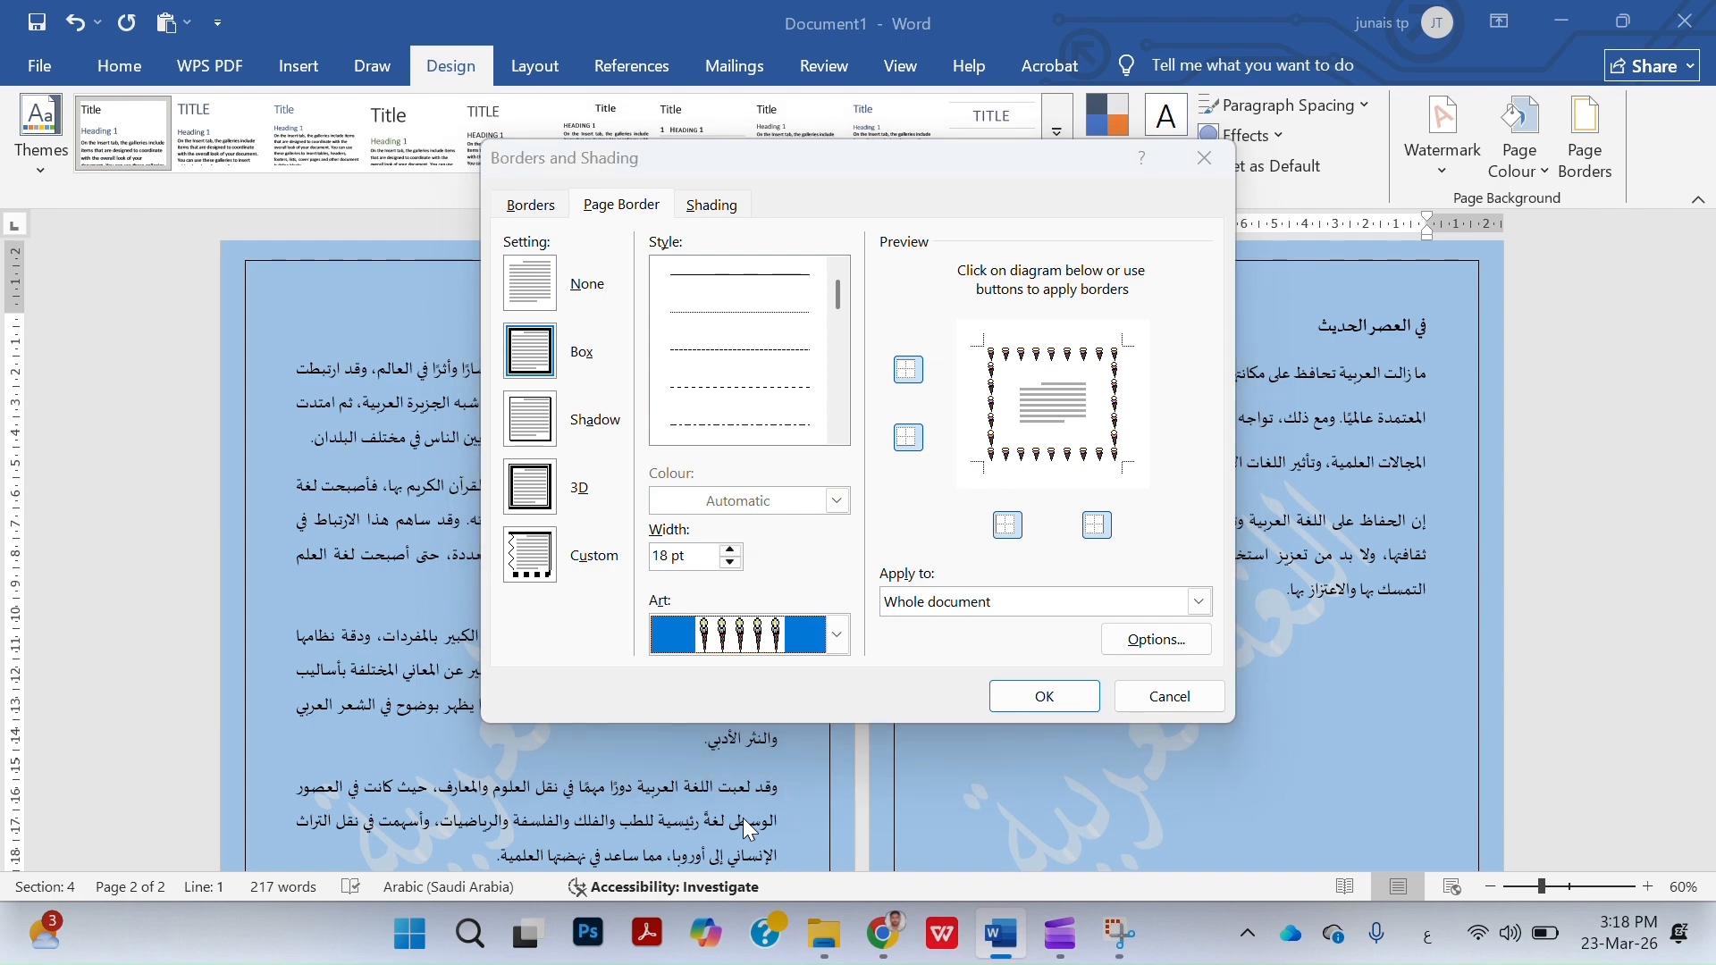
click(1055, 705)
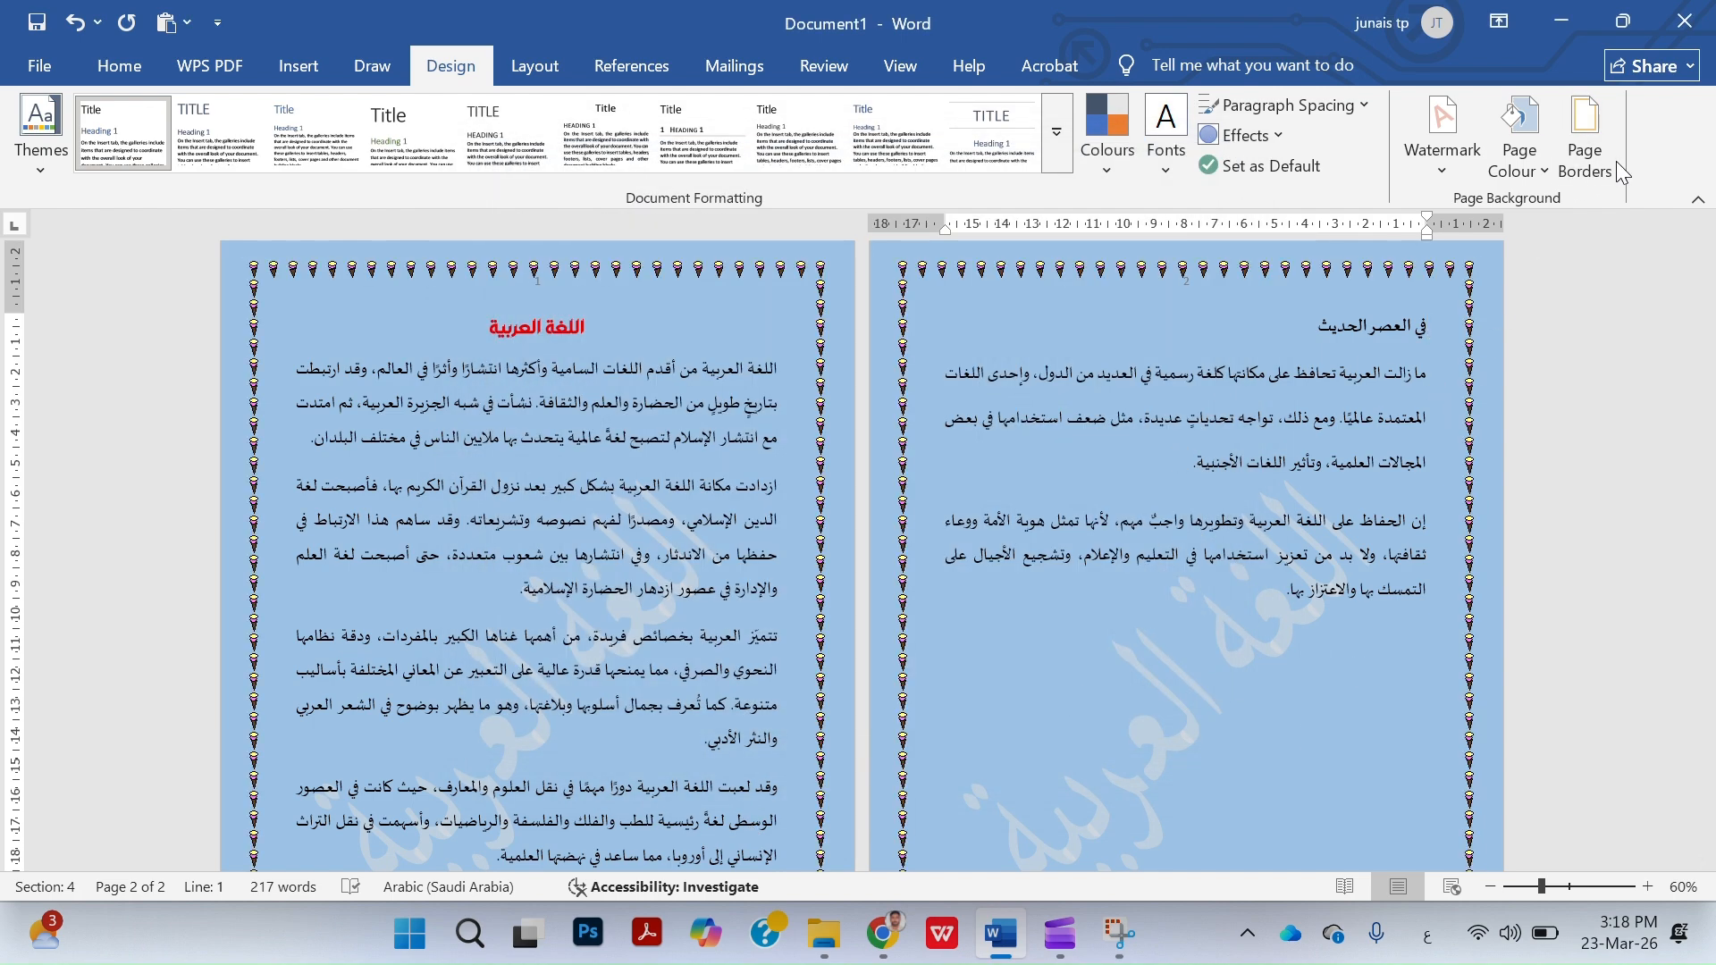
Try the 3D setting on the art page border.
click(1584, 147)
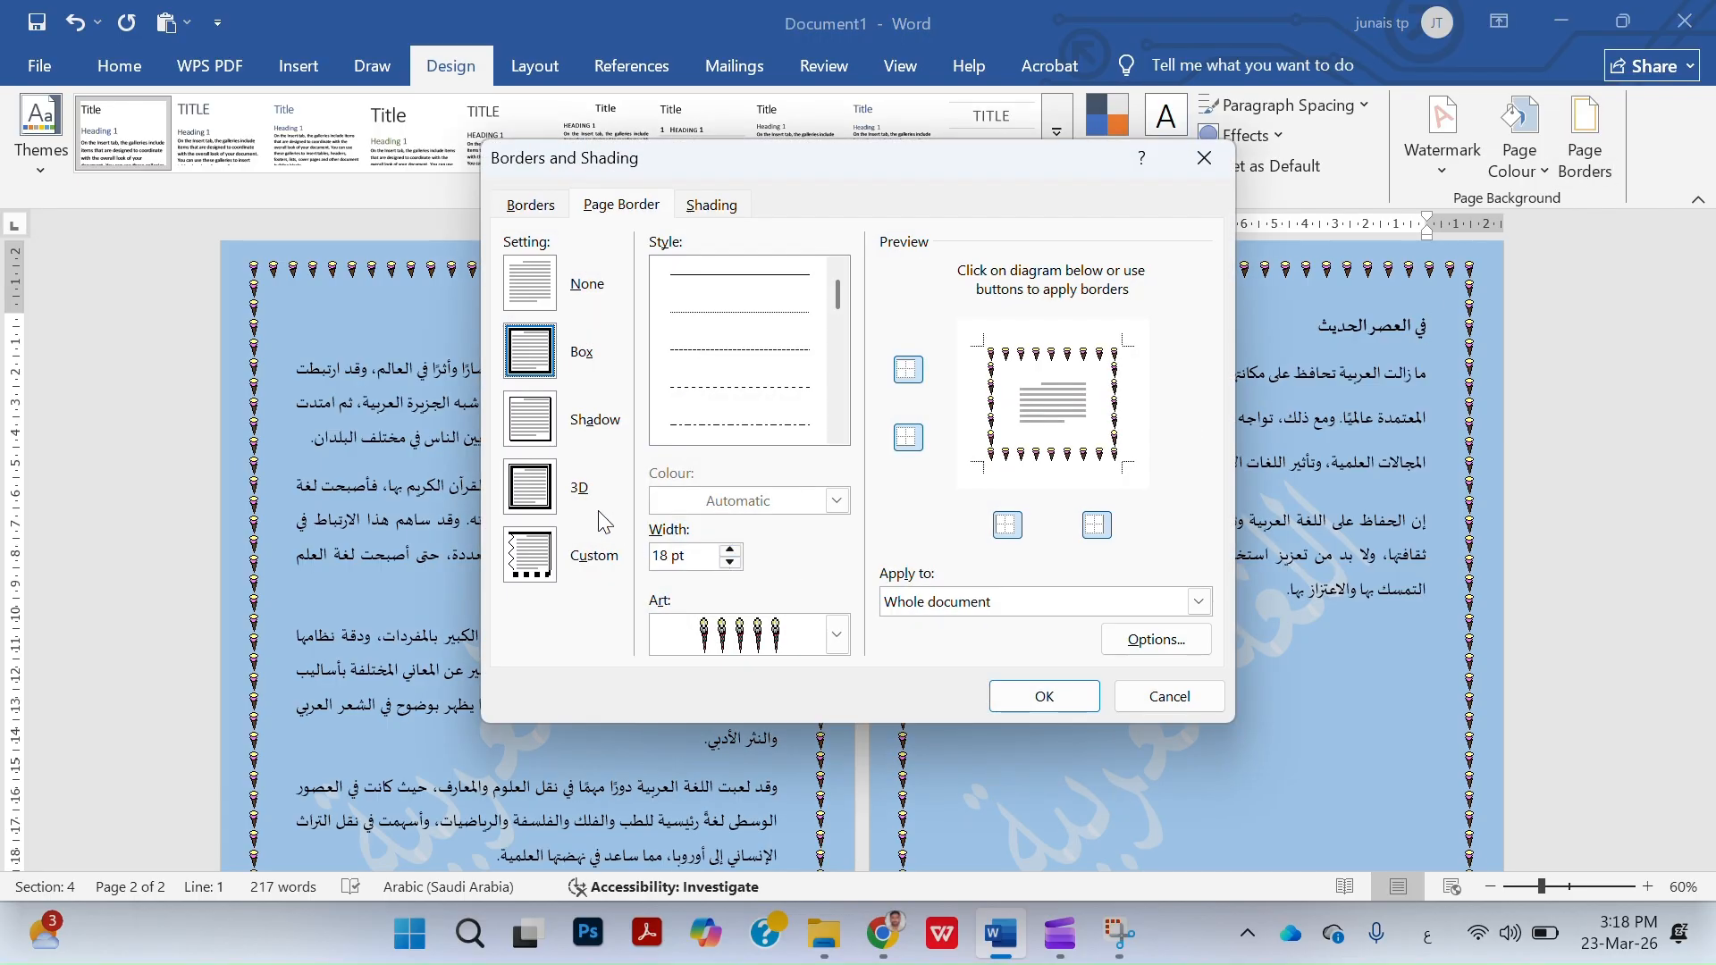
click(549, 485)
click(1045, 697)
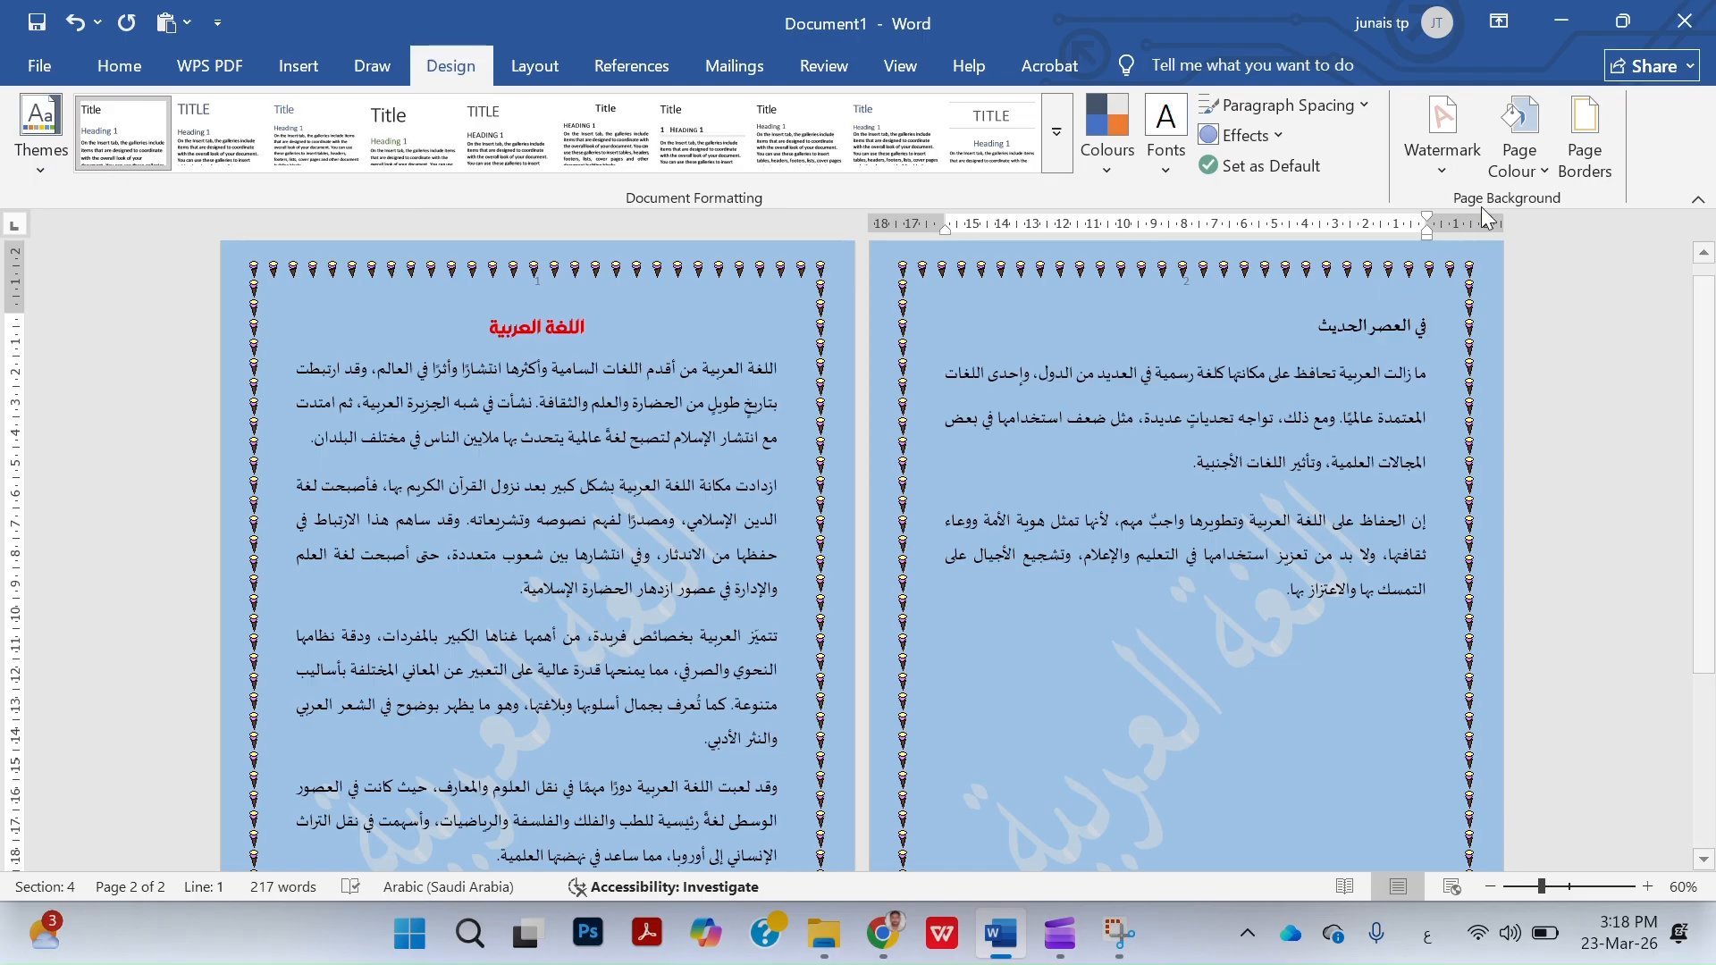
Remove the art page border from the whole document by choosing the None setting.
click(1583, 147)
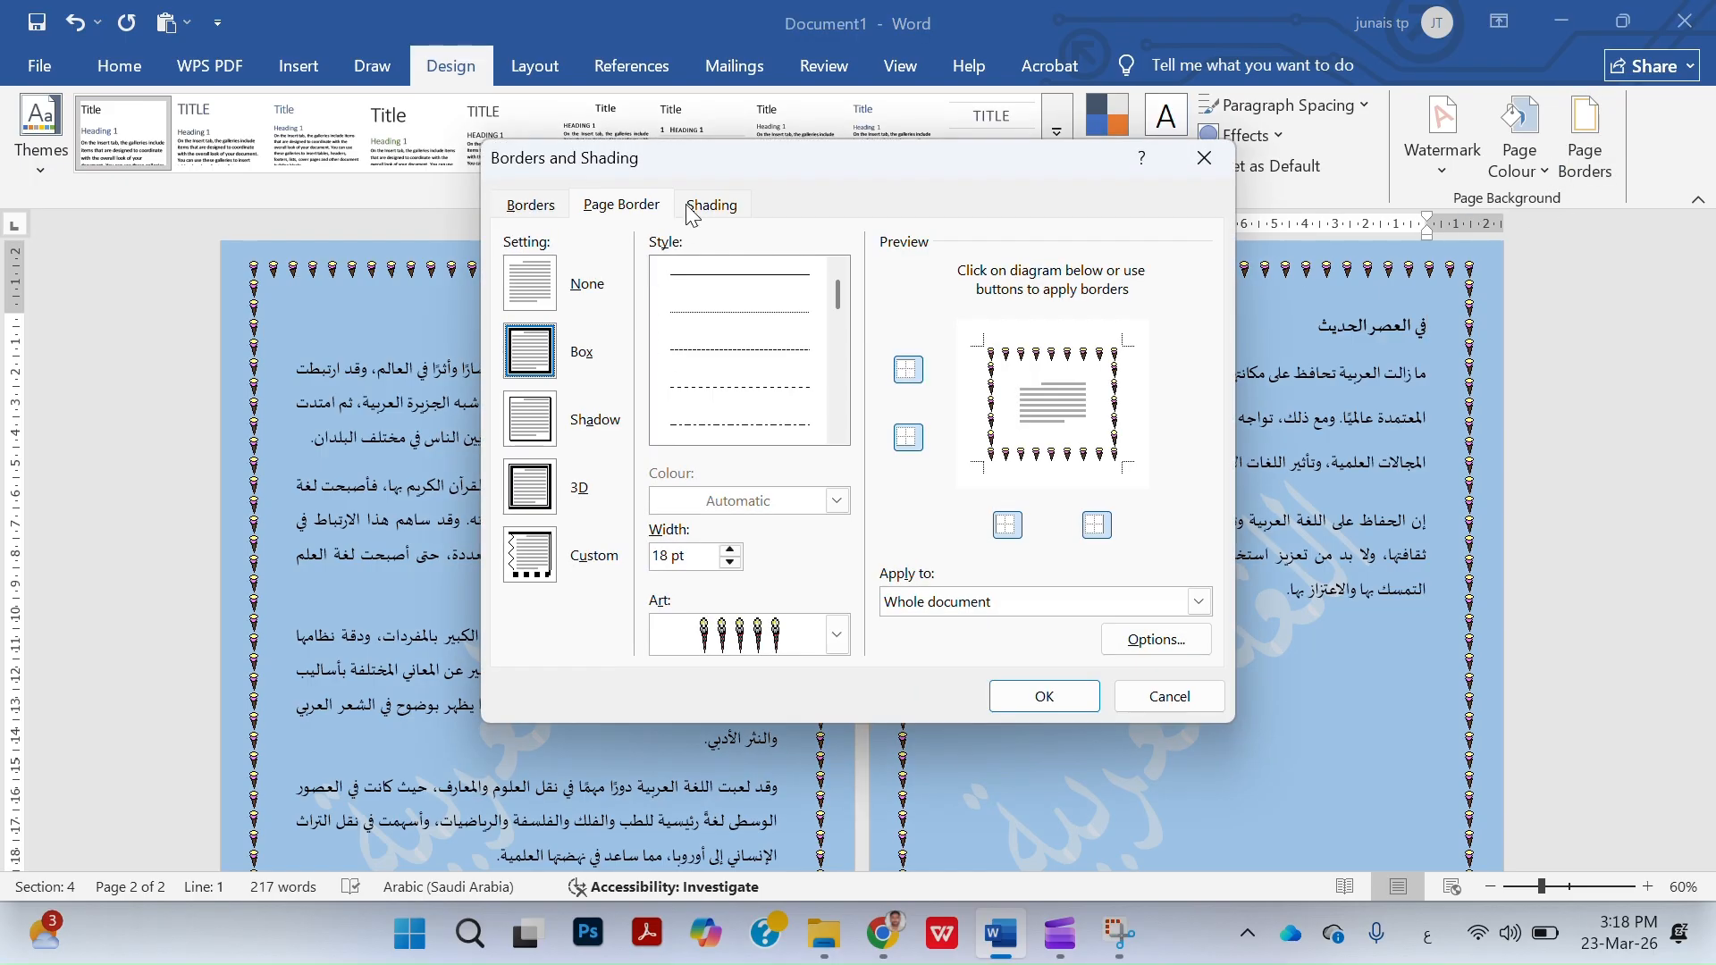
click(808, 646)
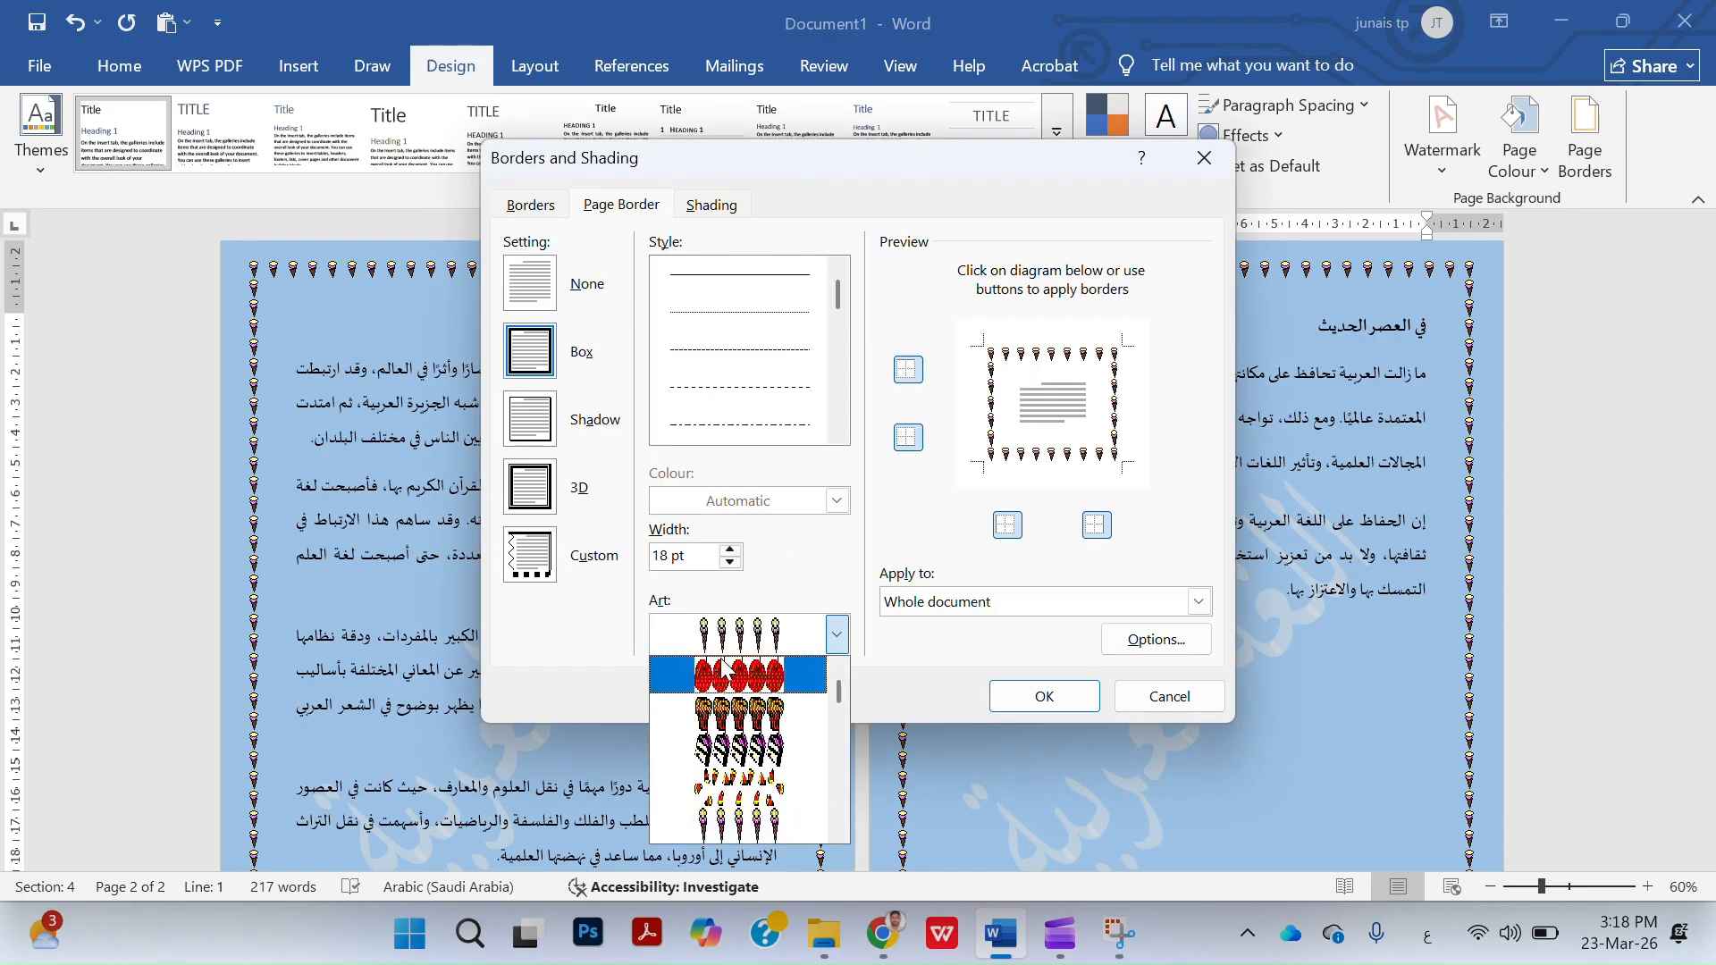
click(805, 636)
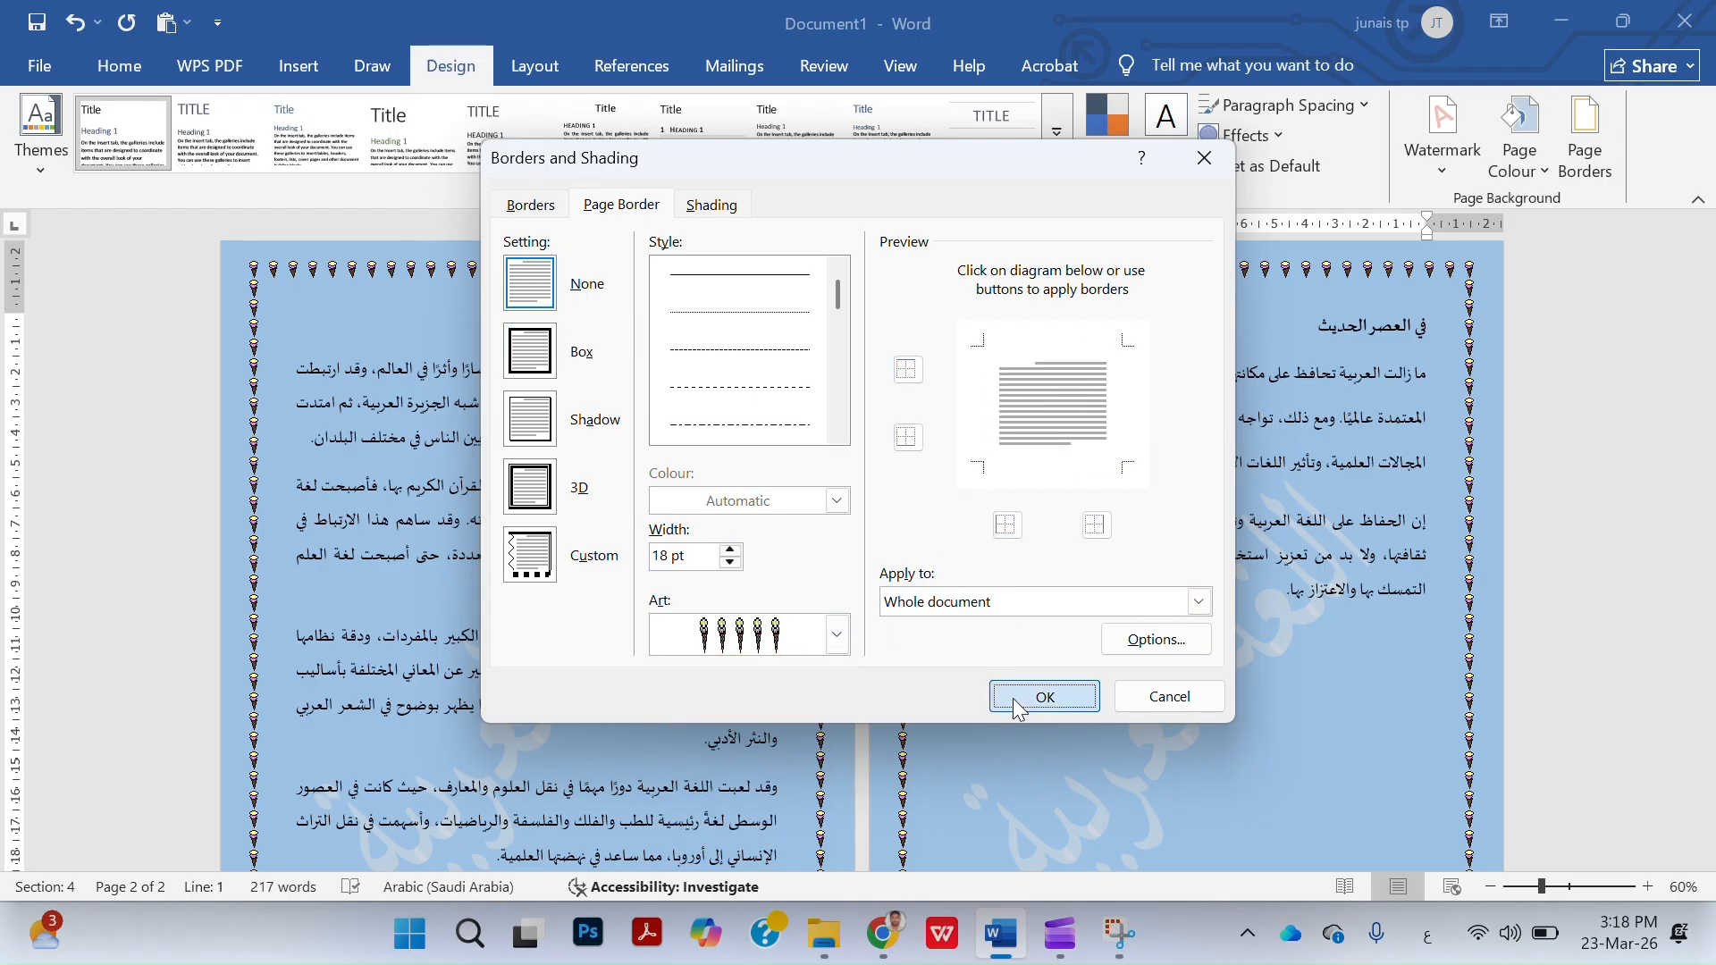
click(1042, 695)
Apply a plain ½ pt Box page border to the whole document and change the page colour to white.
click(1585, 143)
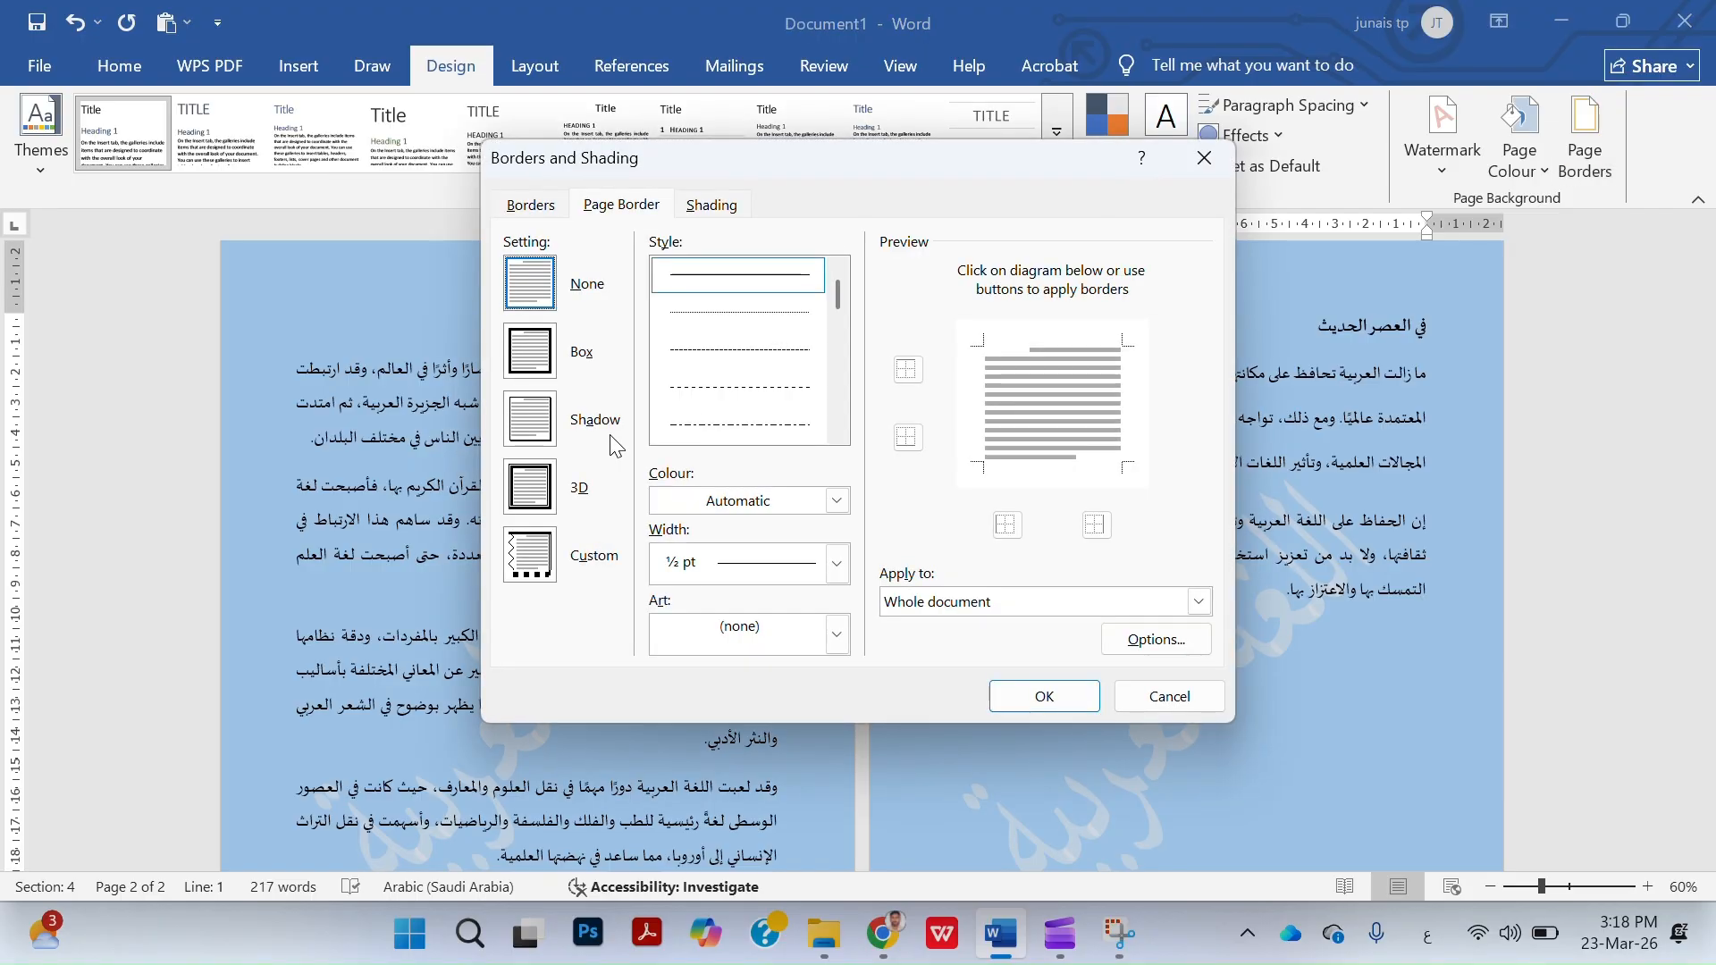
click(527, 352)
click(1044, 696)
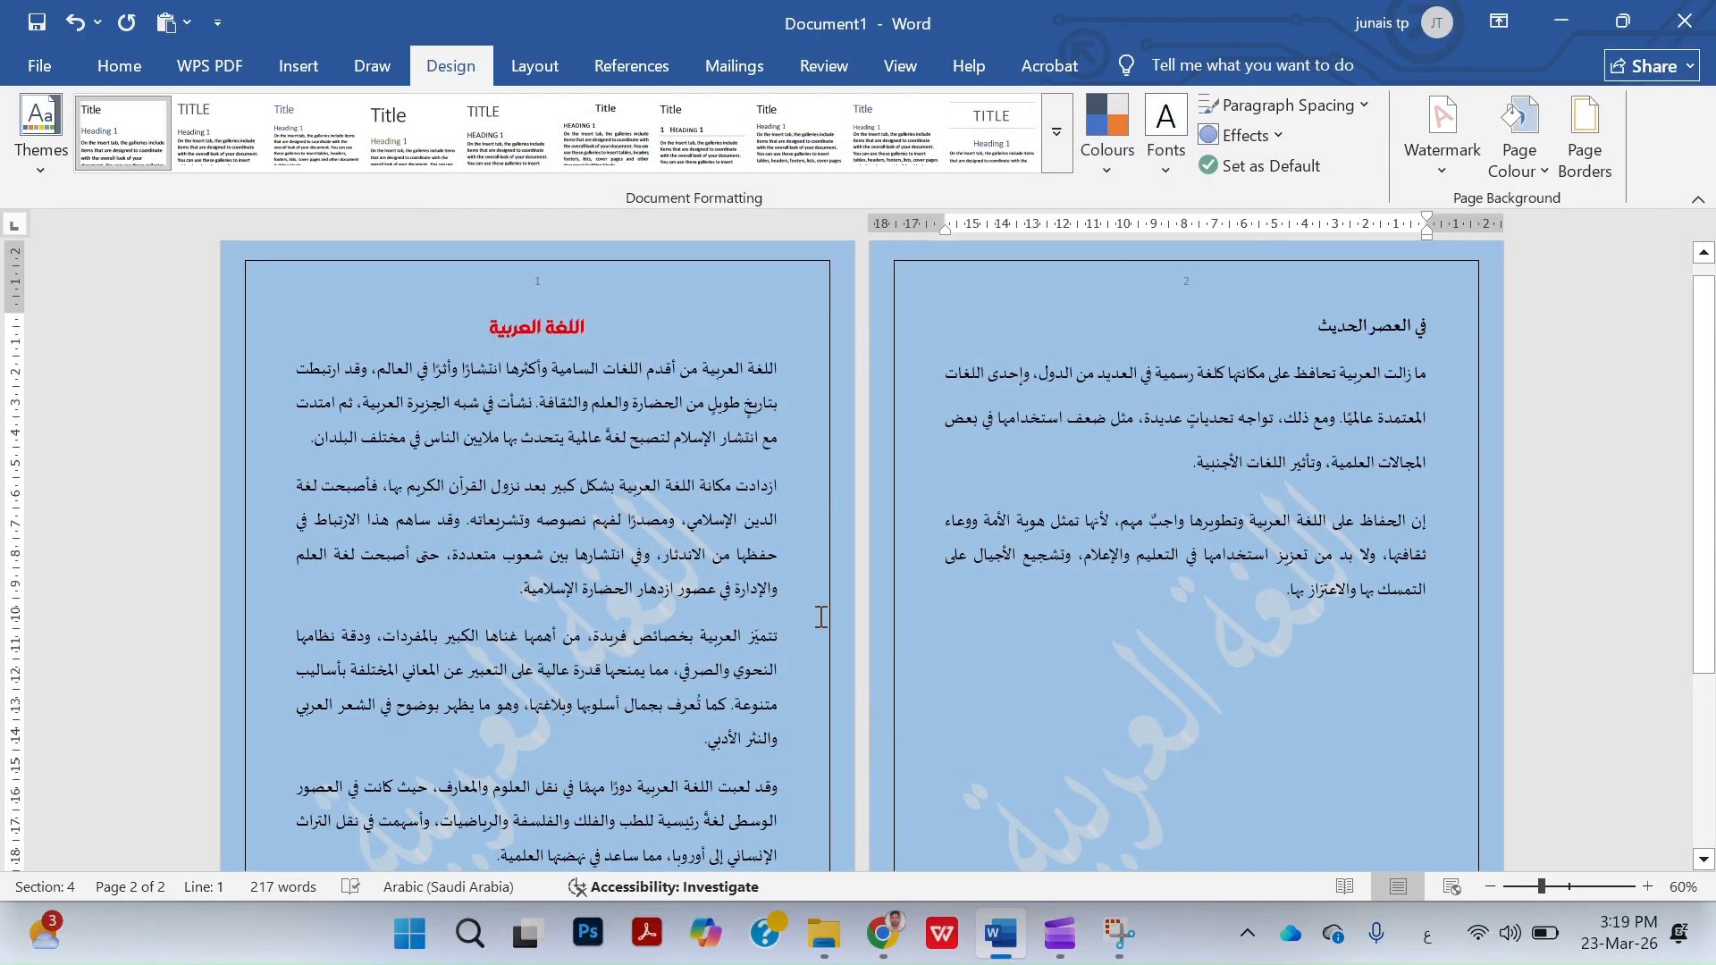
click(1543, 152)
click(1356, 286)
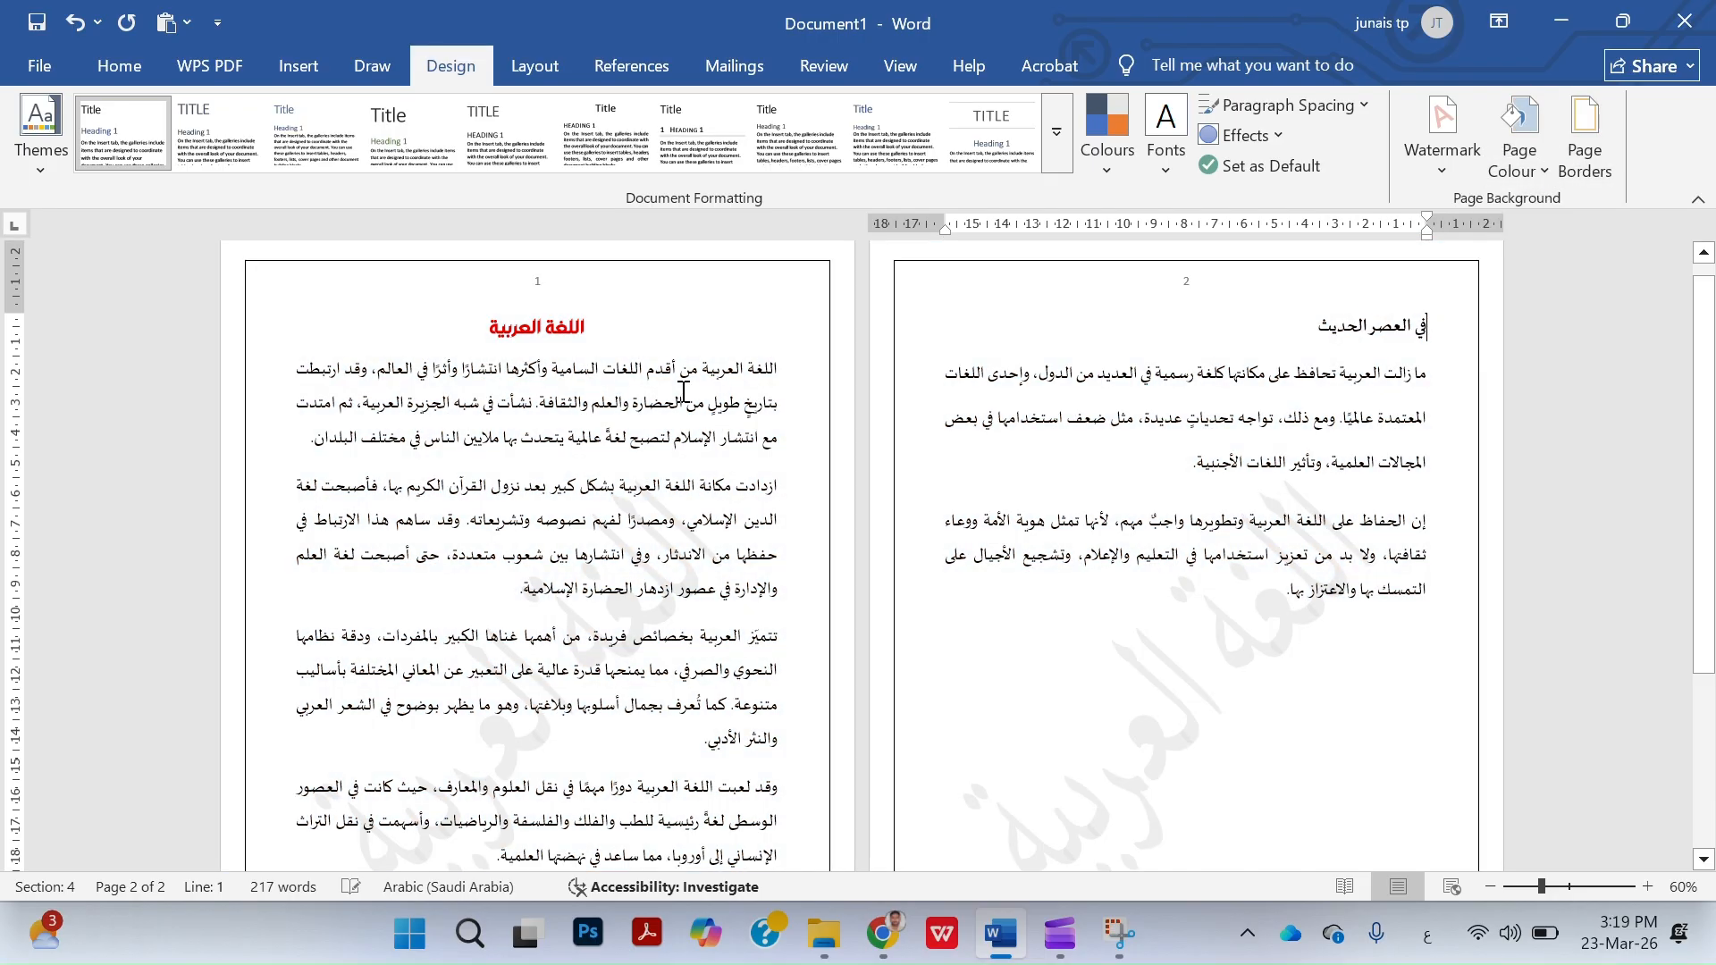
Replace the Arabic text watermark with the diagonal CONFIDENTIAL 1 preset.
click(1455, 162)
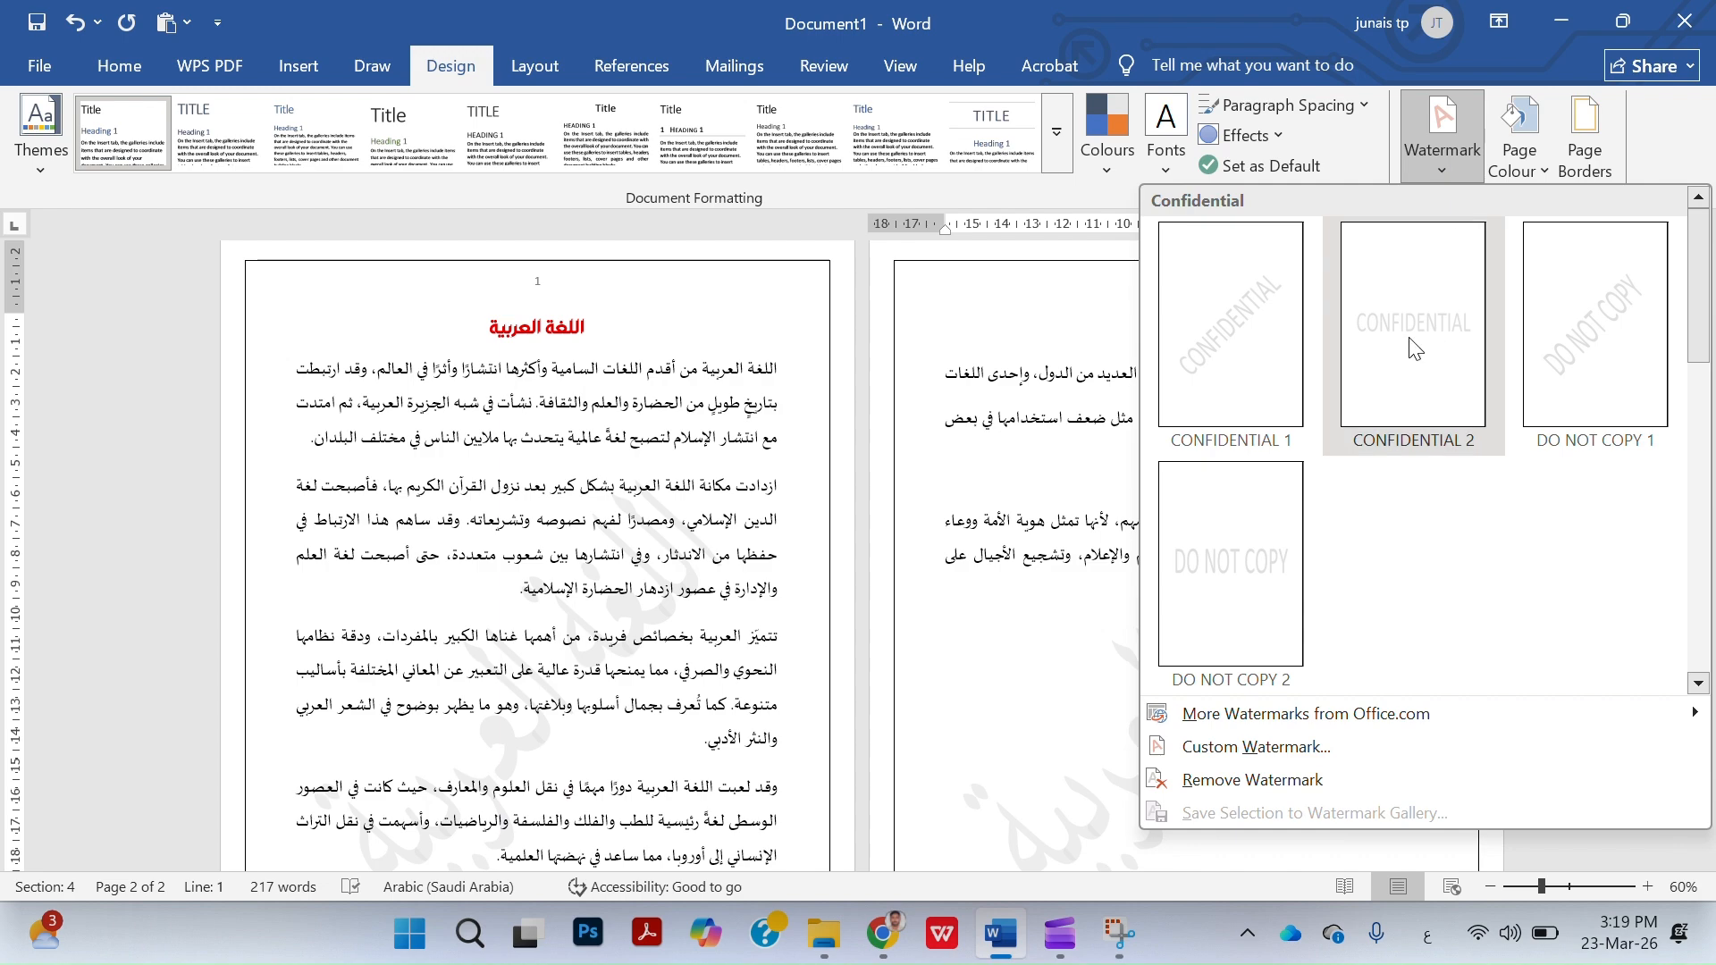
click(1212, 402)
scroll(944, 700, down, 5)
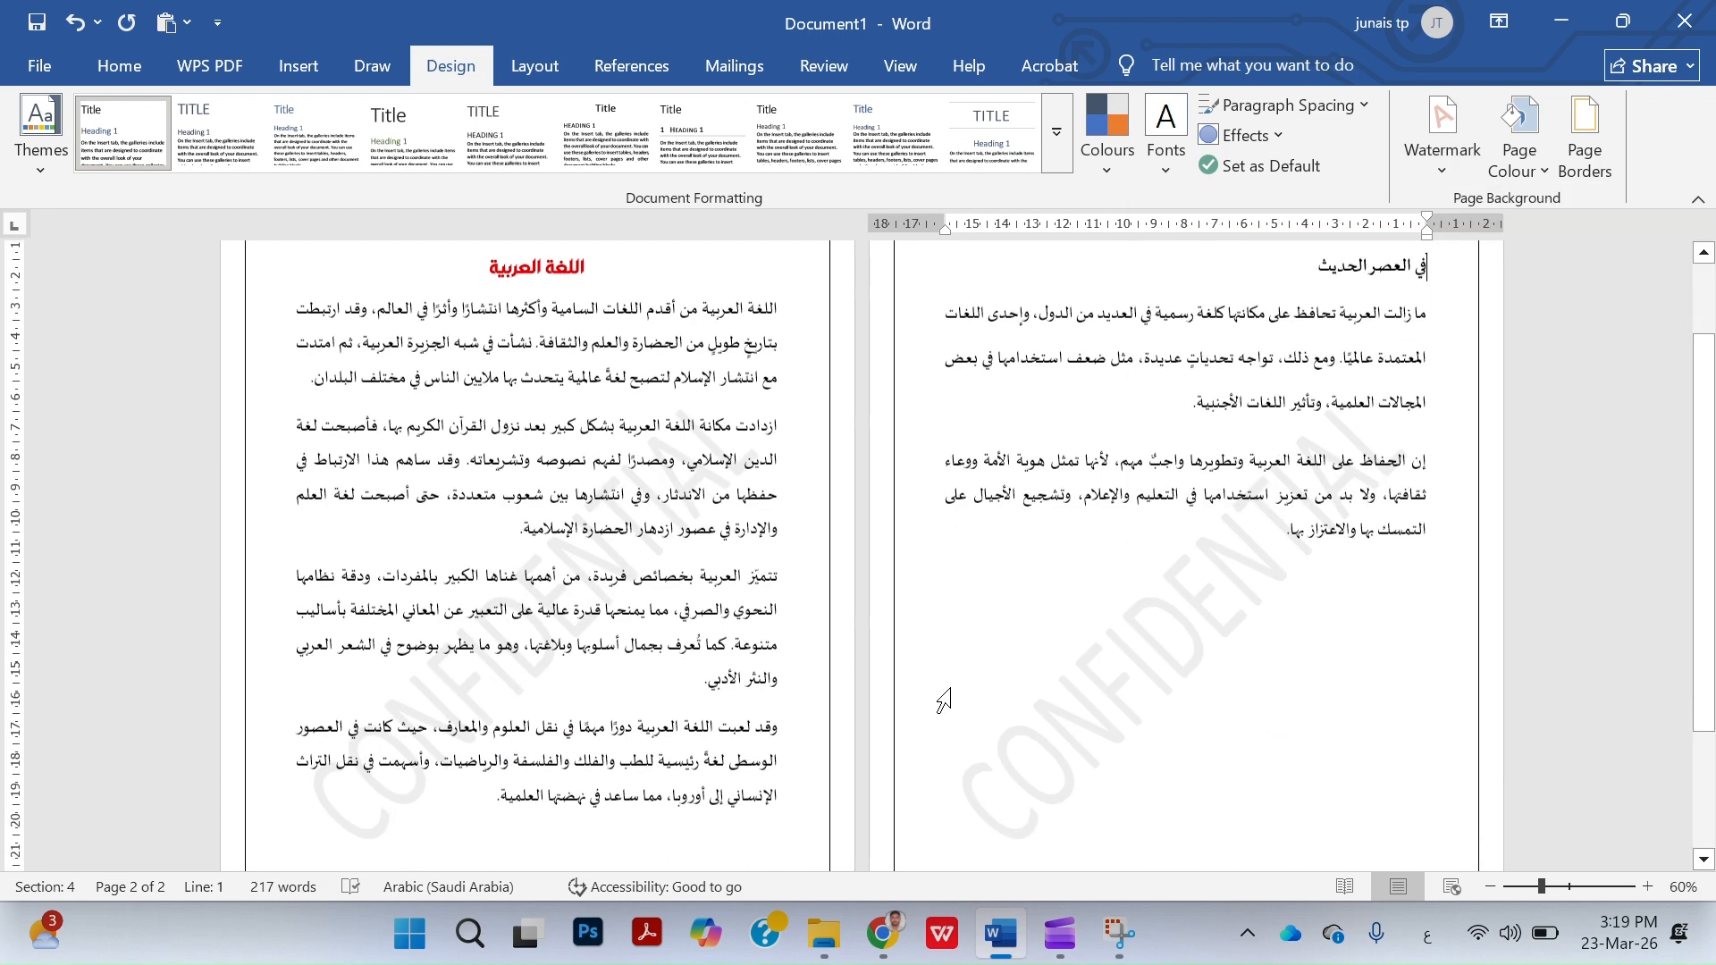
ctrl+scroll(943, 699, down, 3)
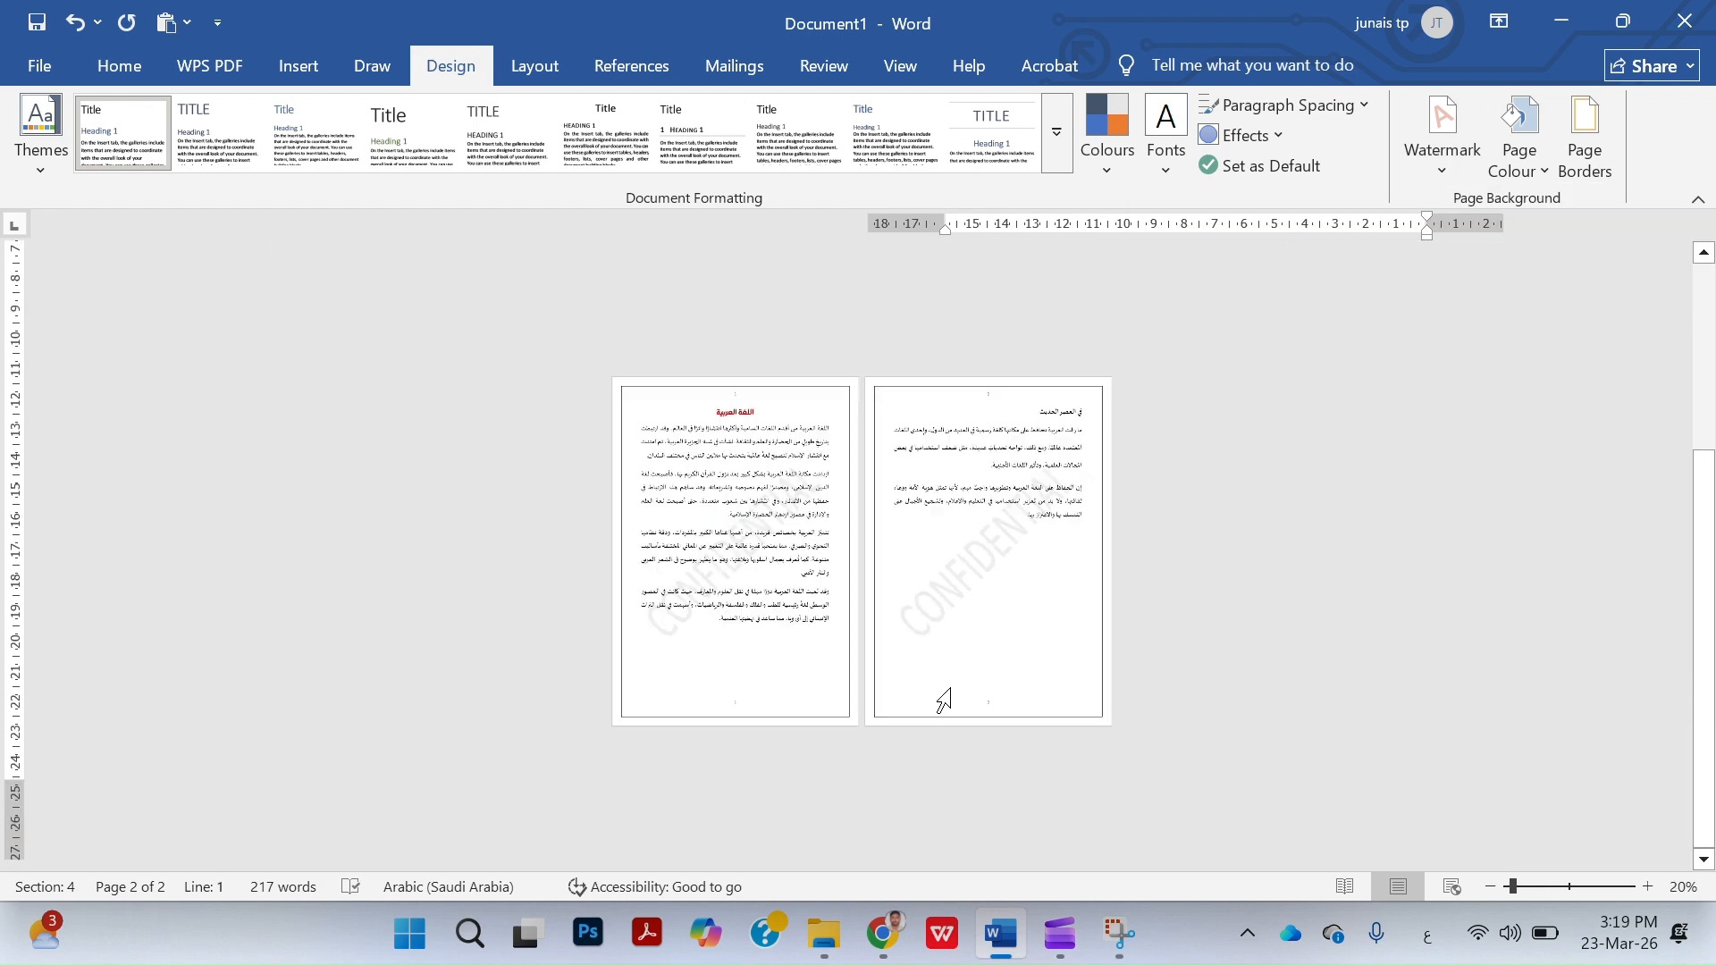